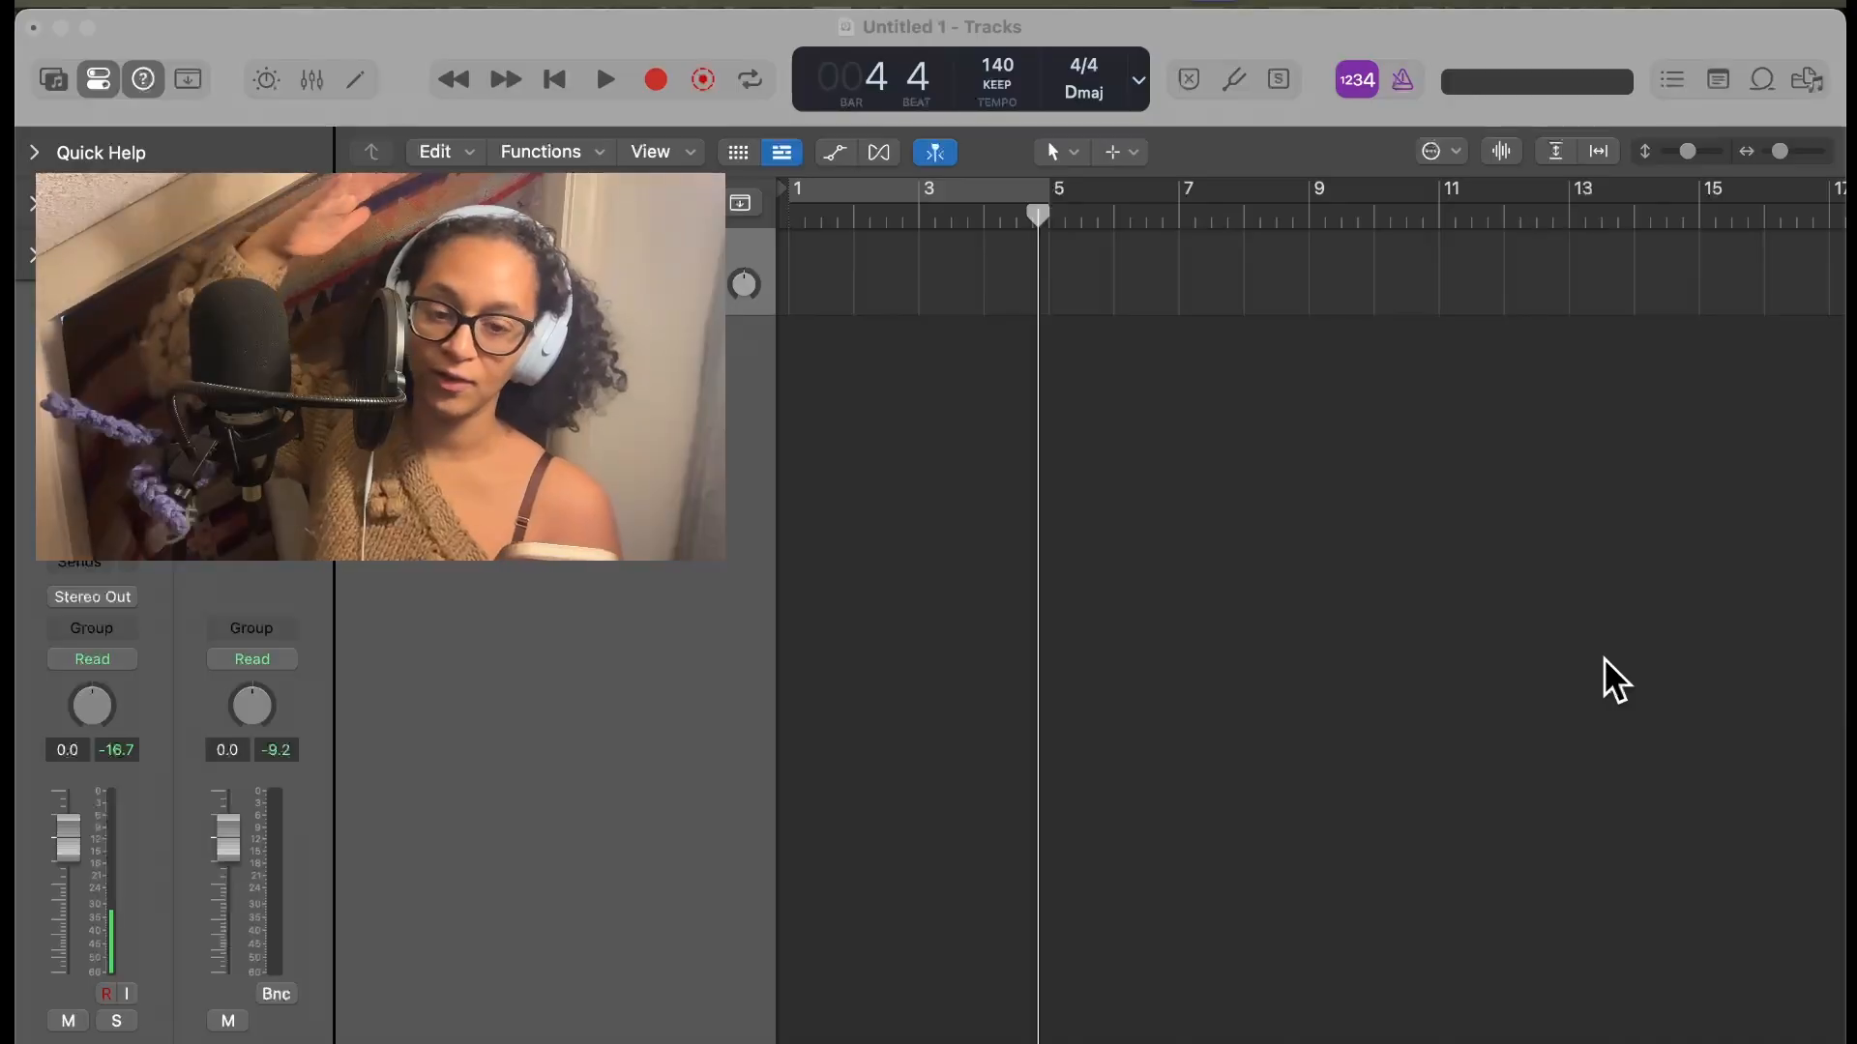
Return the playhead to bar 1 and lower the project tempo to 74 while listening to playback
{"action": "left_click", "coordinate": [1604, 658]}
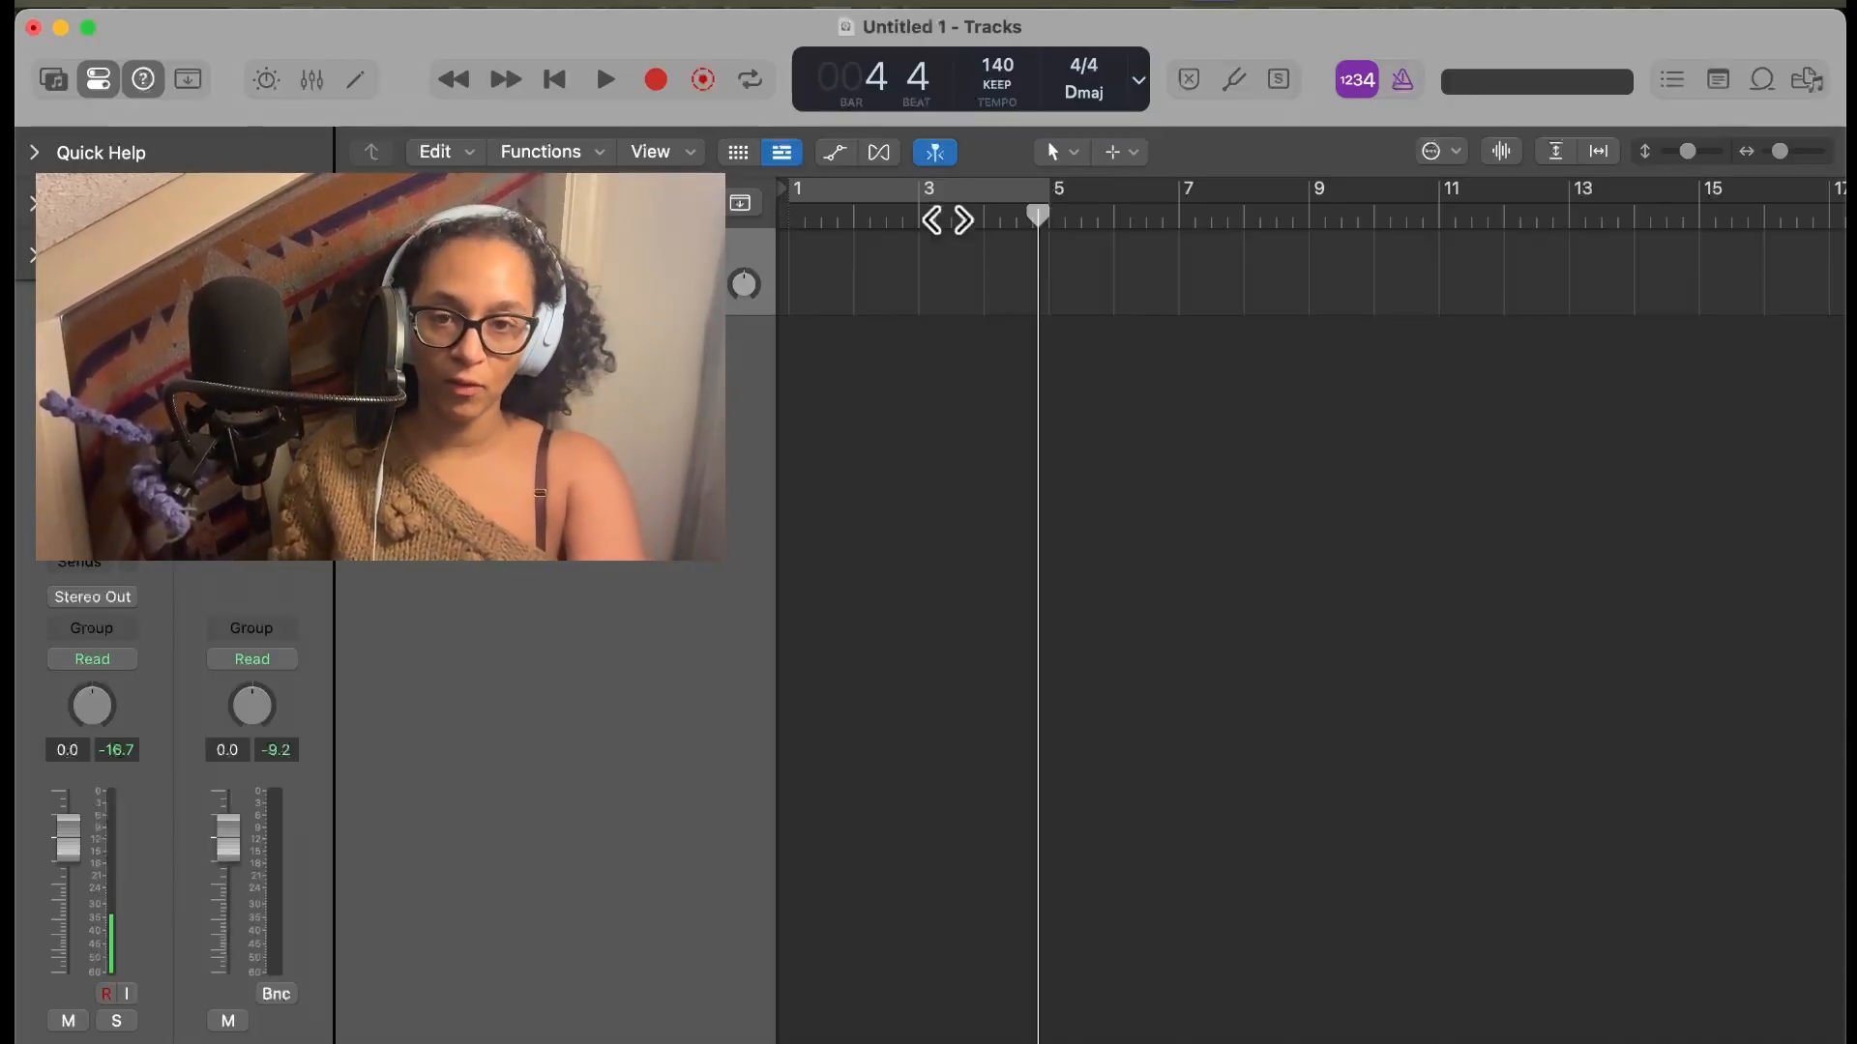
{"action": "left_click_drag", "start_coordinate": [945, 212], "coordinate": [751, 211]}
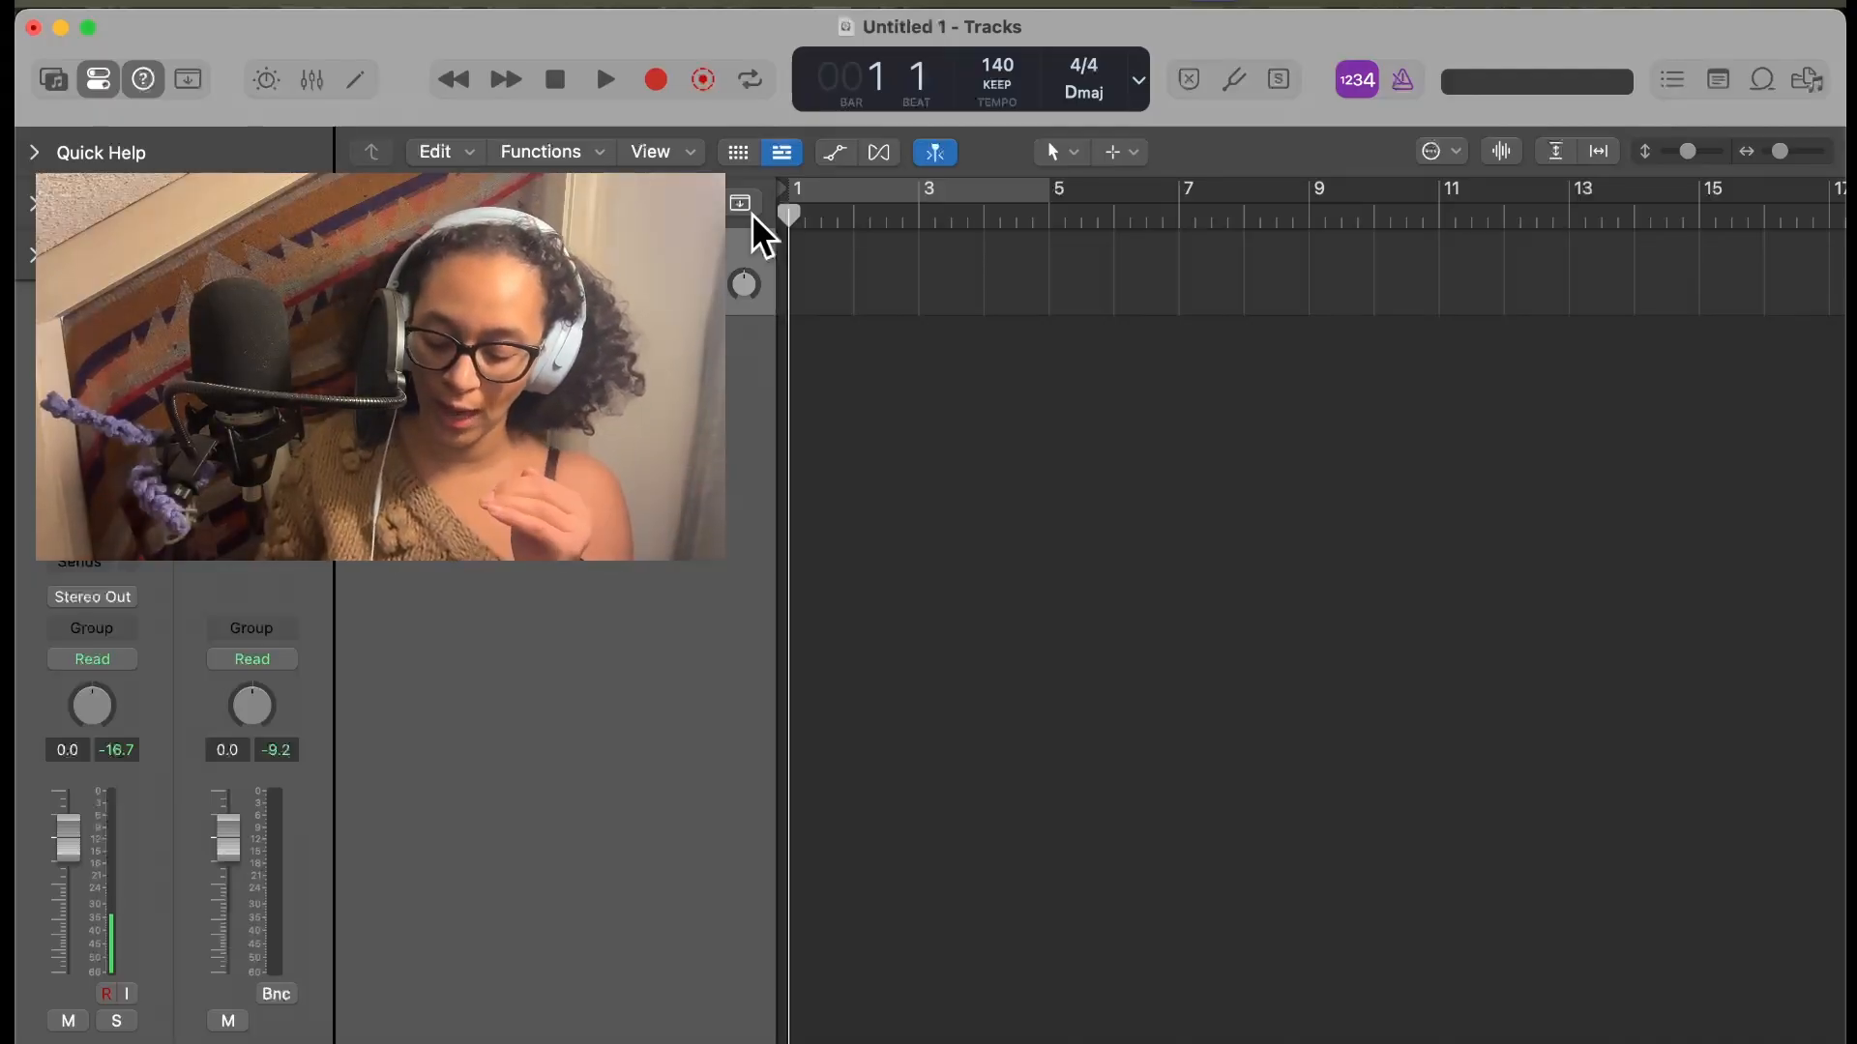
{"action": "left_click_drag", "start_coordinate": [997, 66], "coordinate": [1016, 207]}
{"action": "key", "text": "space"}
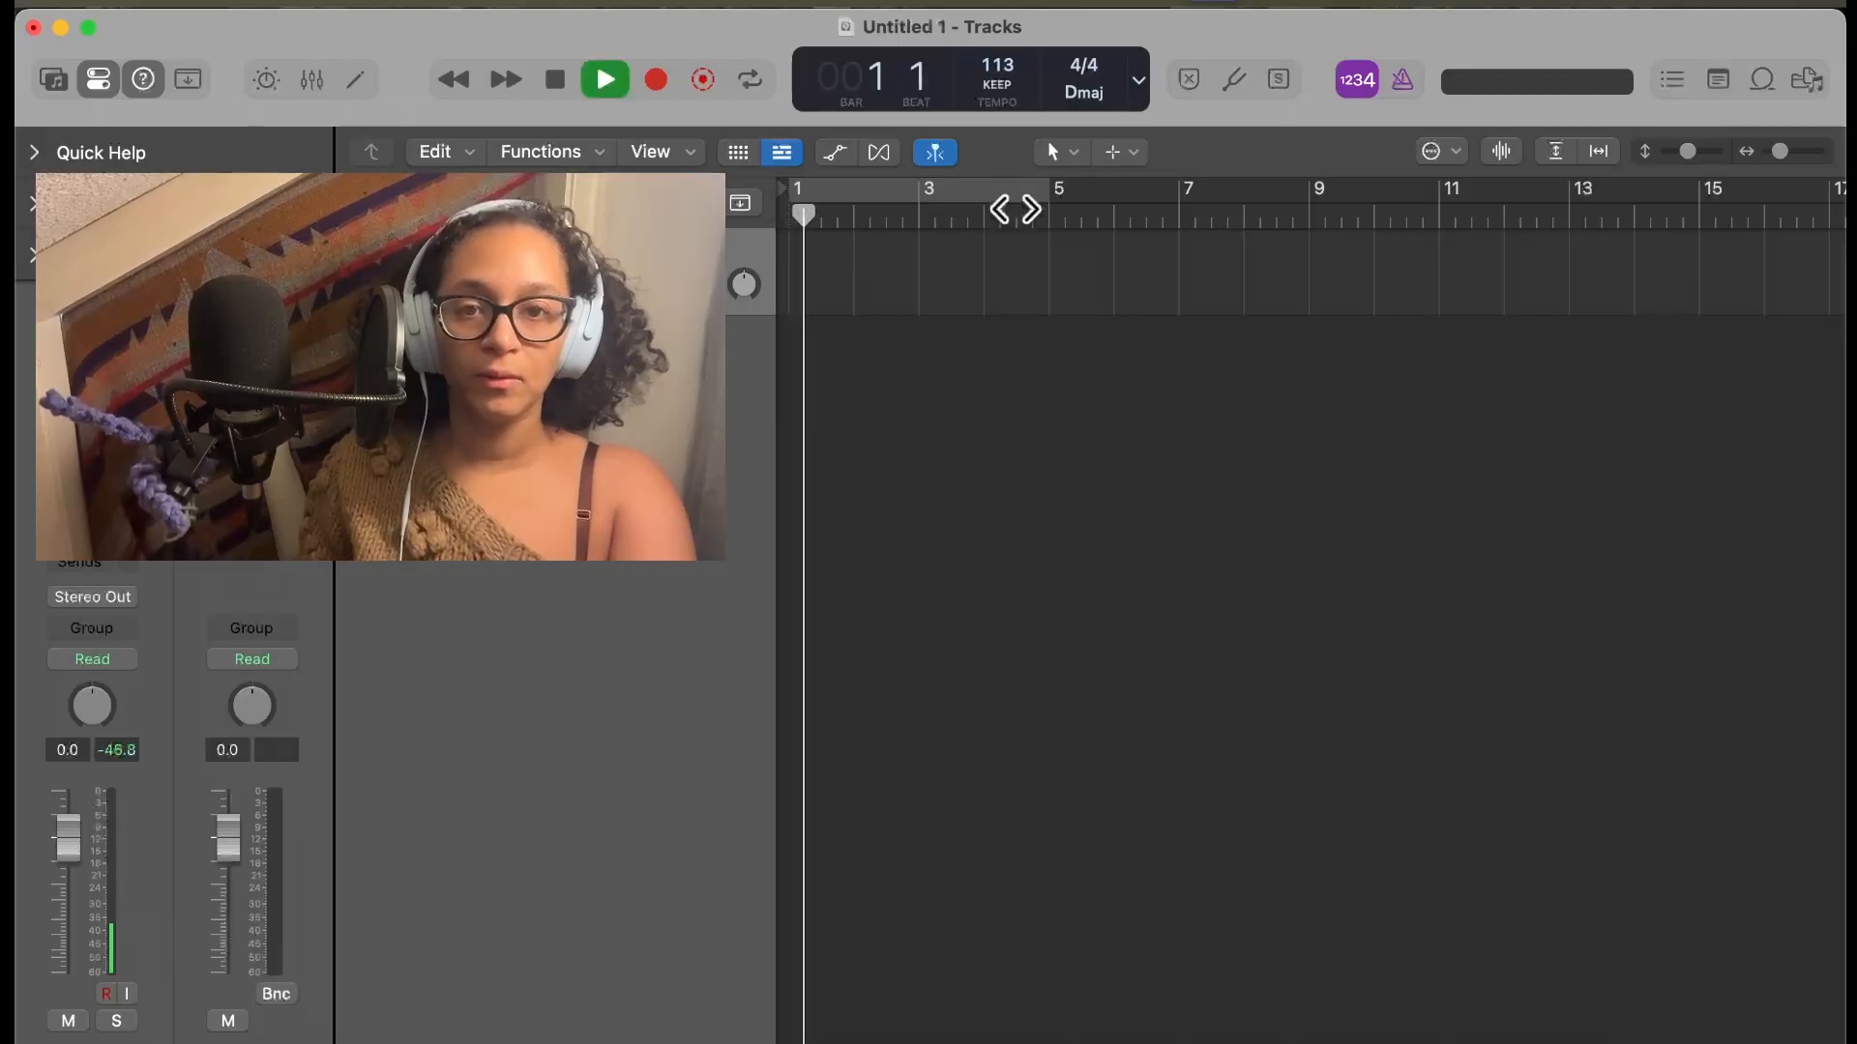
{"action": "key", "text": "space"}
{"action": "left_click_drag", "start_coordinate": [997, 92], "coordinate": [995, 173]}
{"action": "key", "text": "space"}
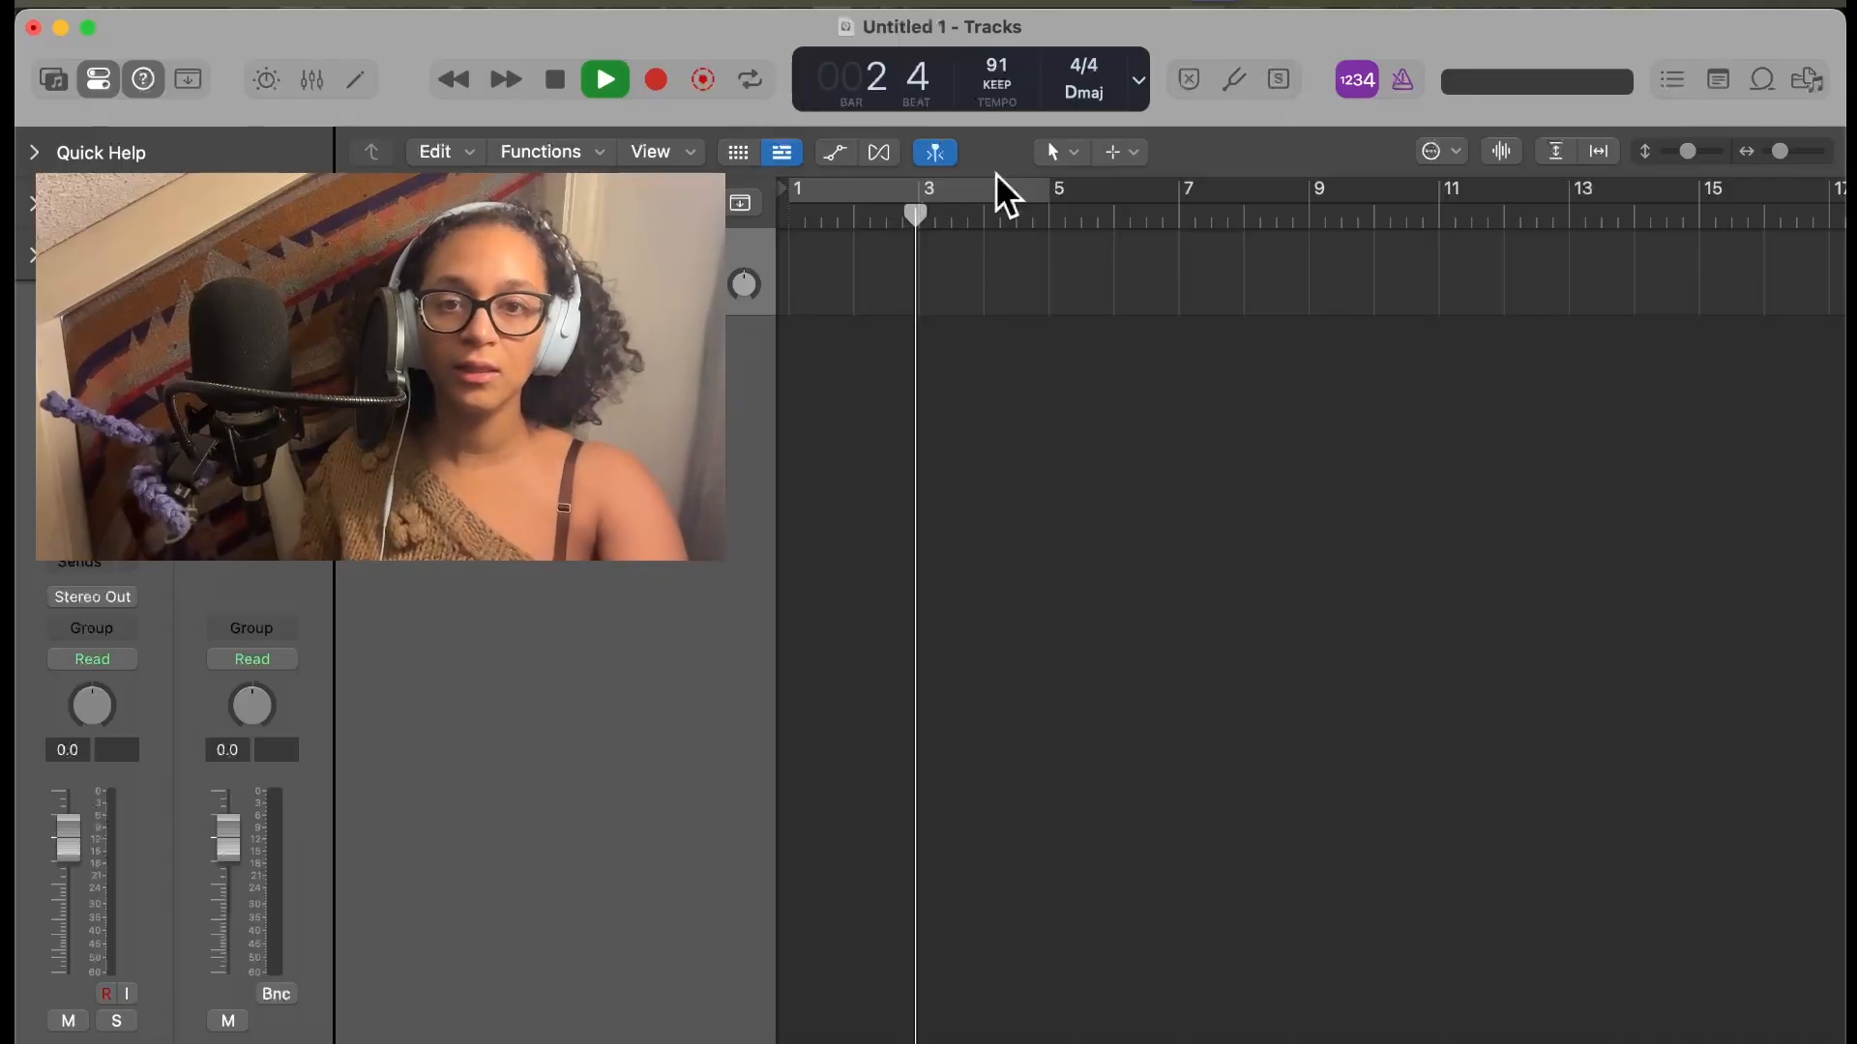
{"action": "left_click_drag", "start_coordinate": [995, 71], "coordinate": [1004, 113]}
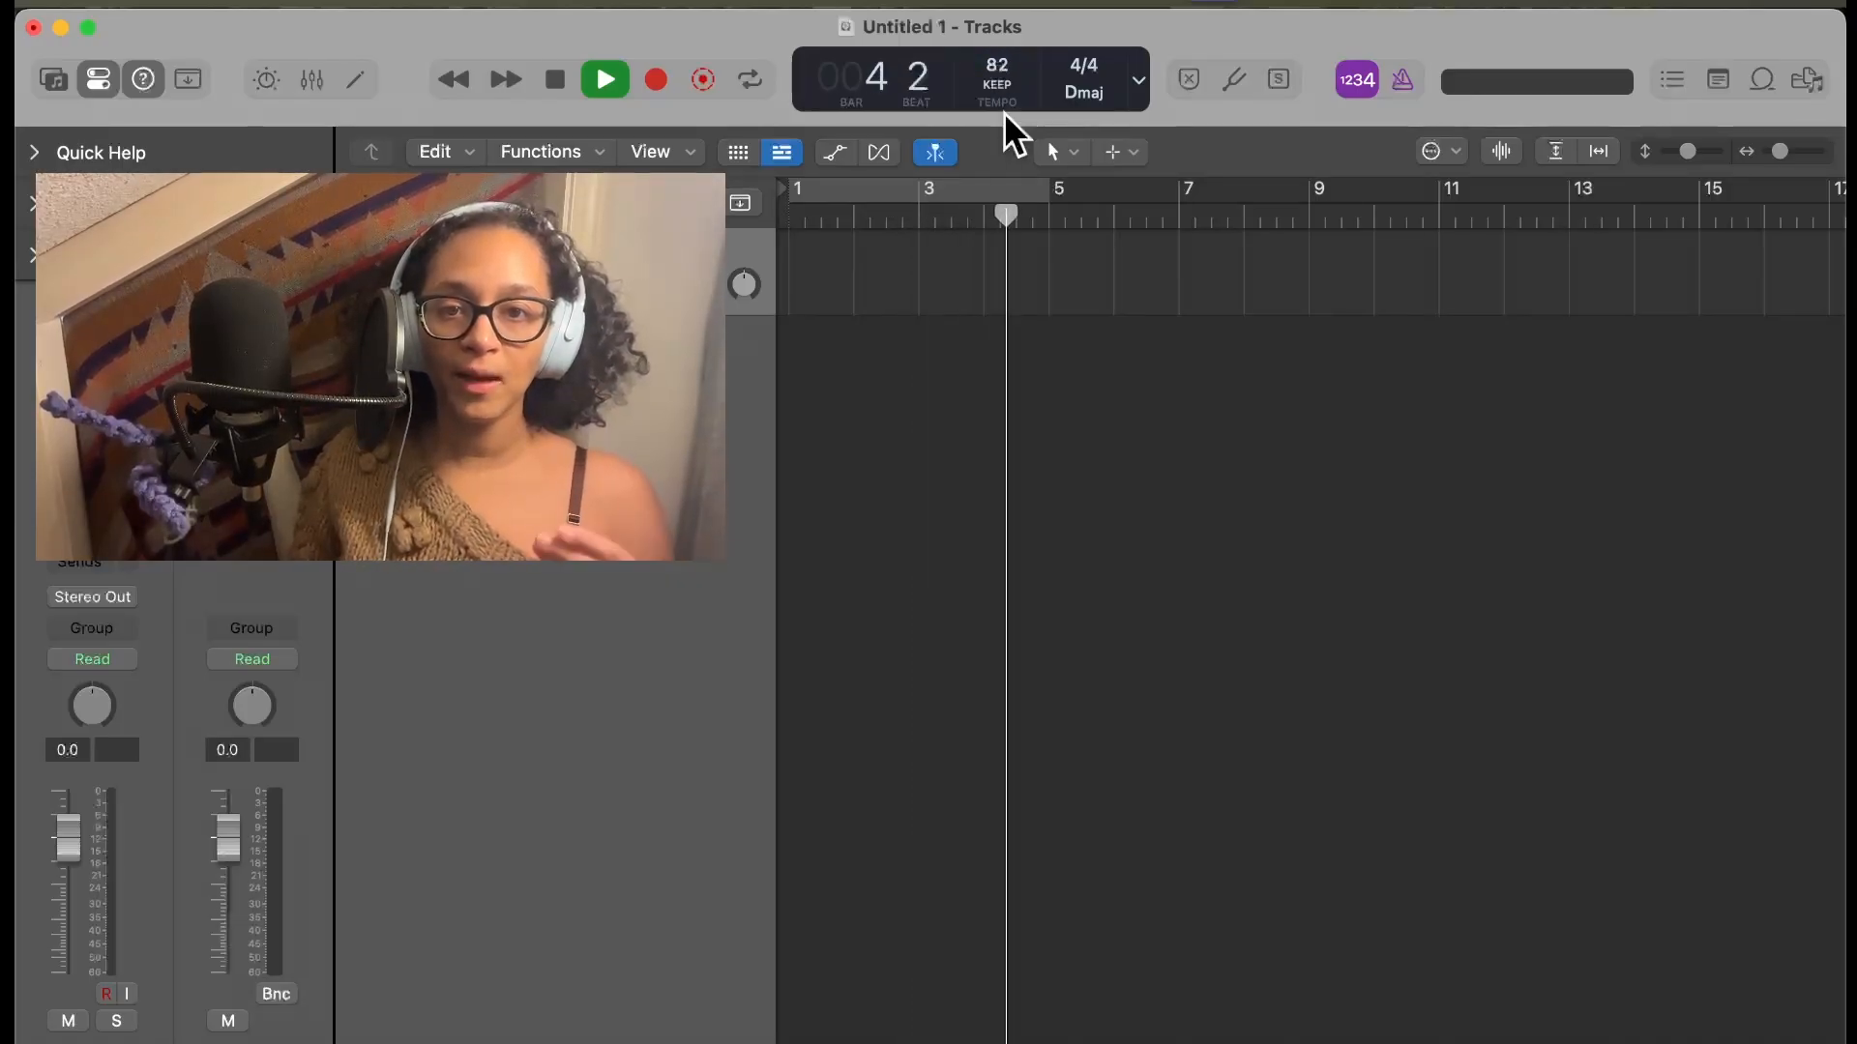
{"action": "left_click_drag", "start_coordinate": [997, 69], "coordinate": [997, 95]}
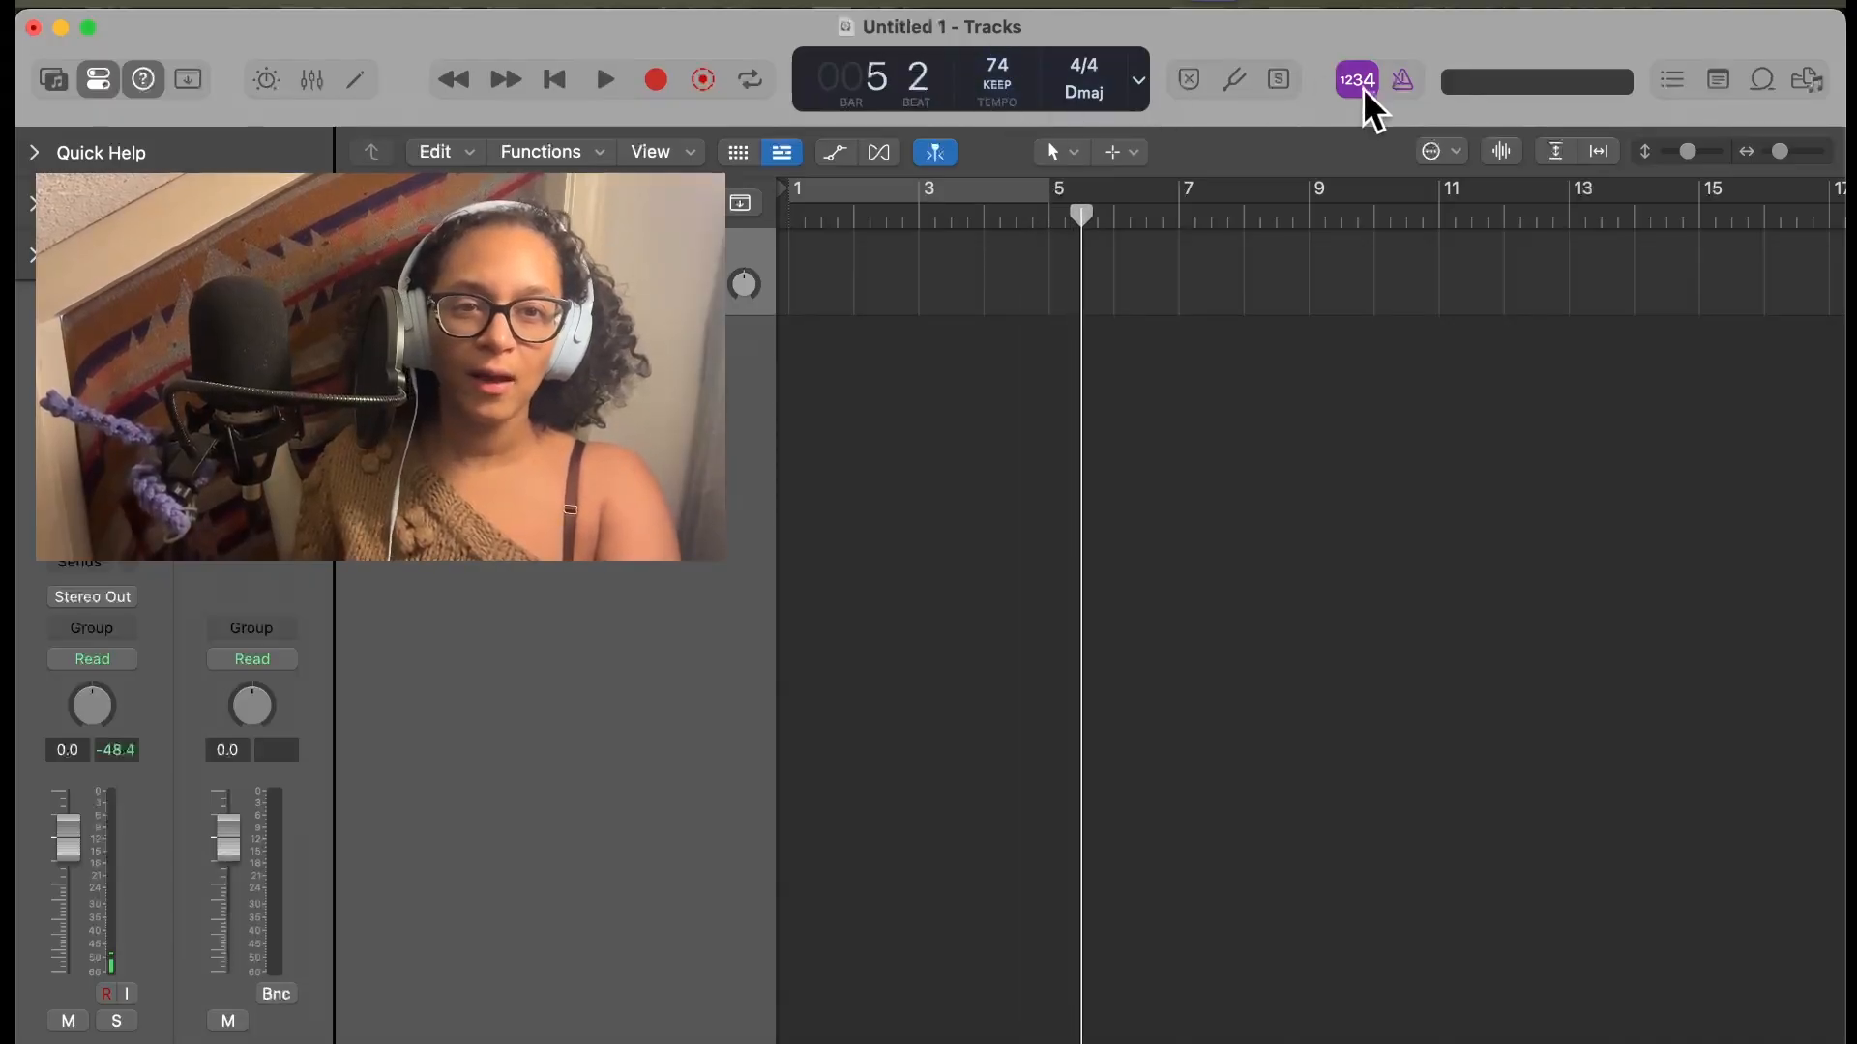
Enable the metronome click and record the Main Melody track from bar 1 to about bar 96
{"action": "left_click", "coordinate": [1403, 77]}
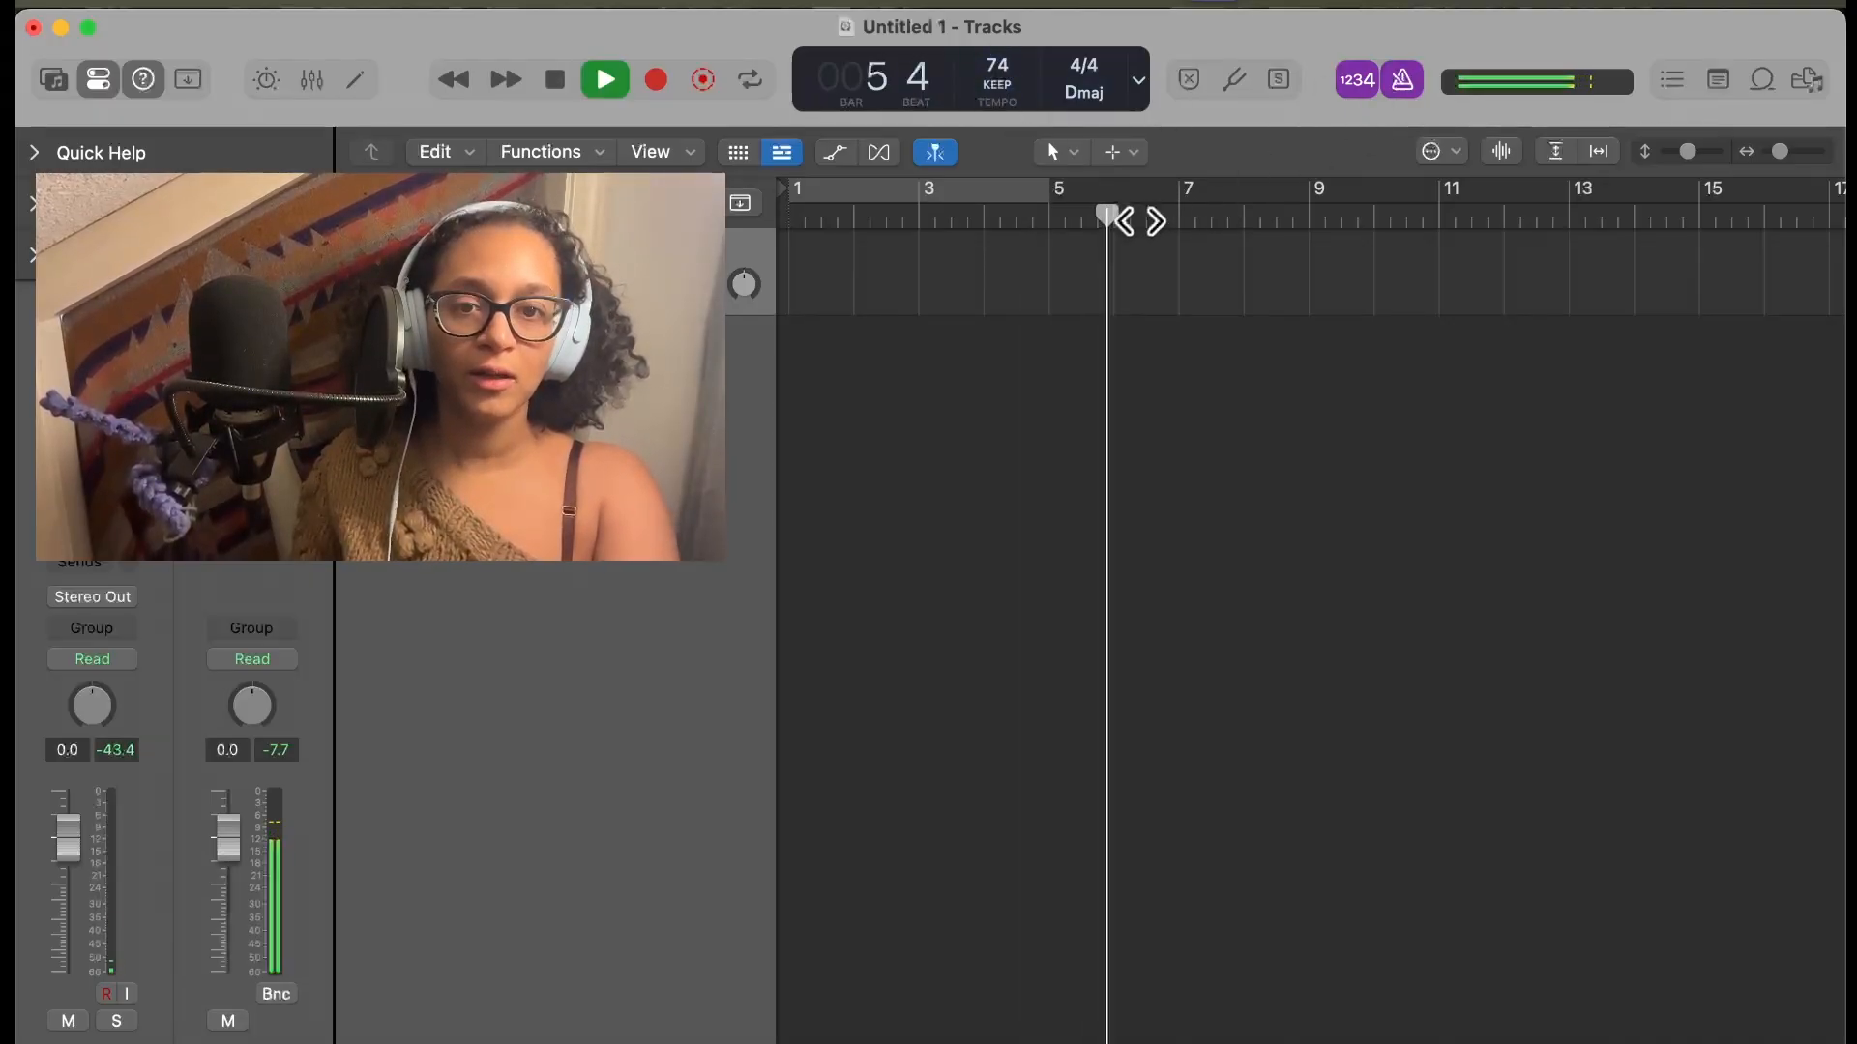
{"action": "left_click_drag", "start_coordinate": [1103, 215], "coordinate": [771, 248]}
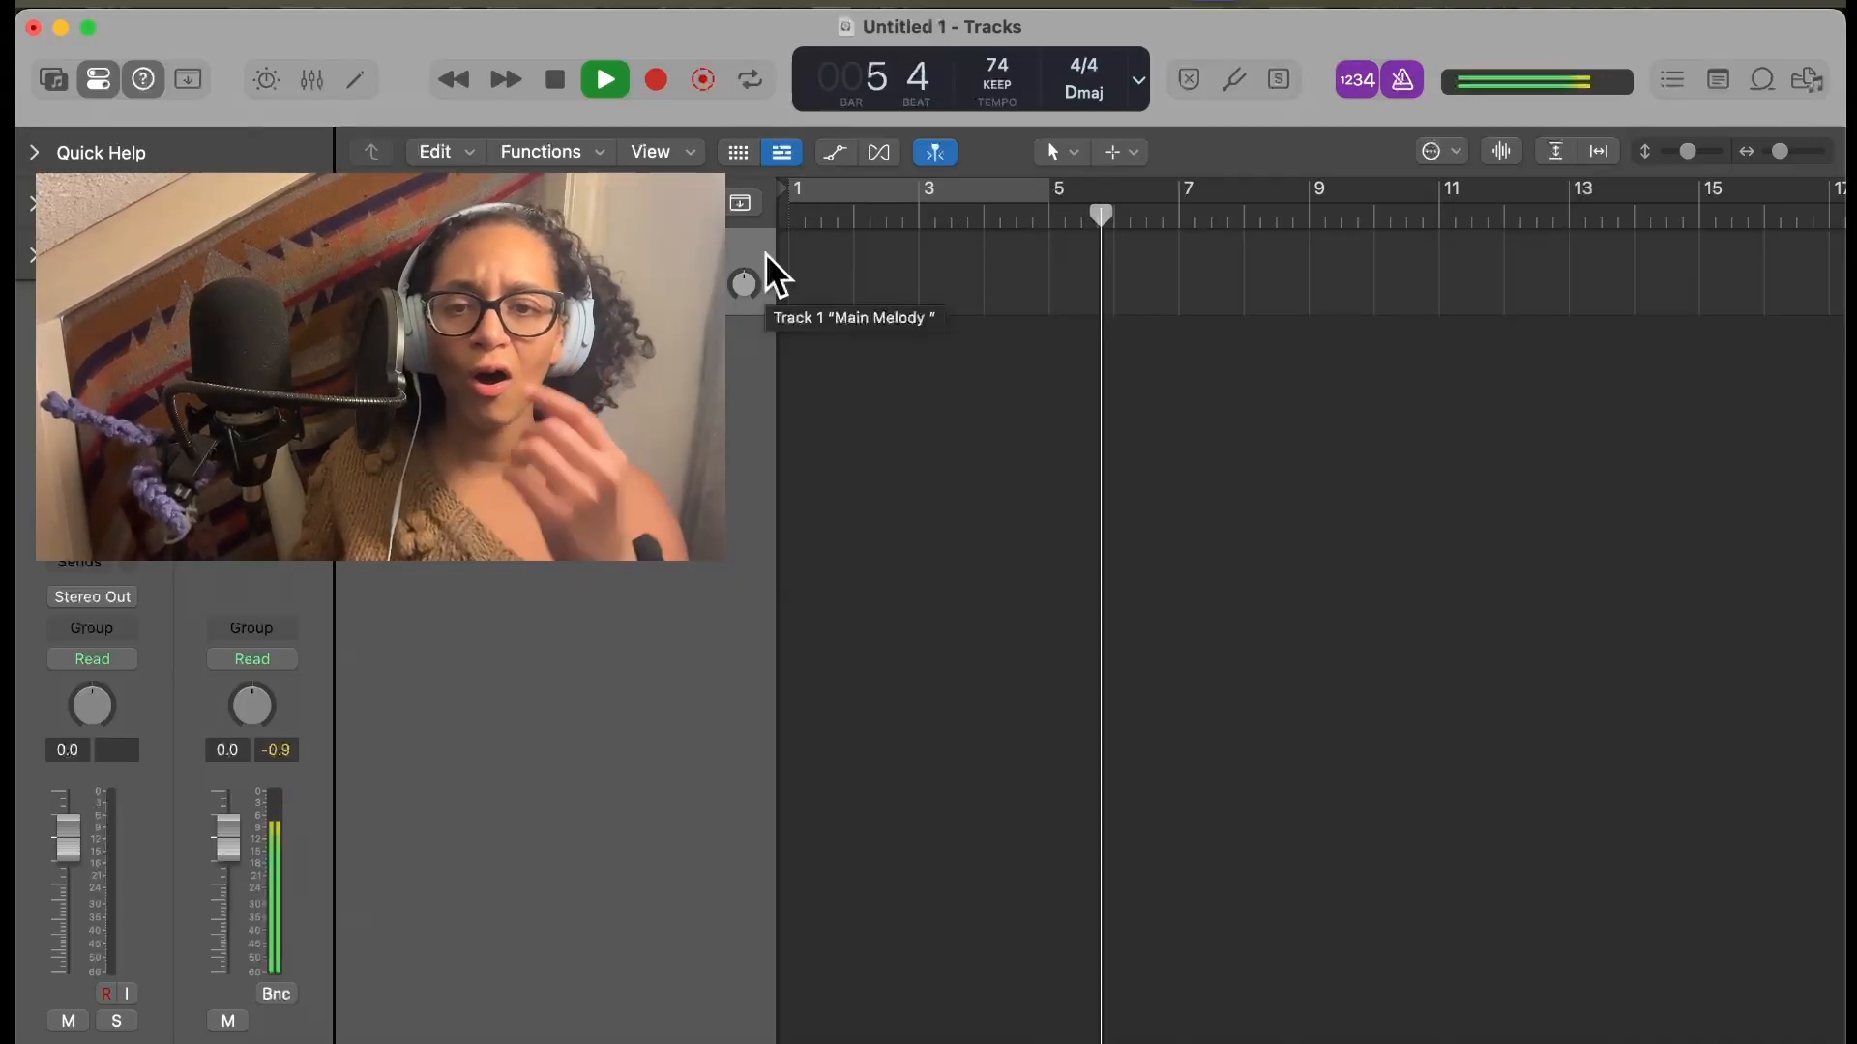
{"action": "key", "text": "r"}
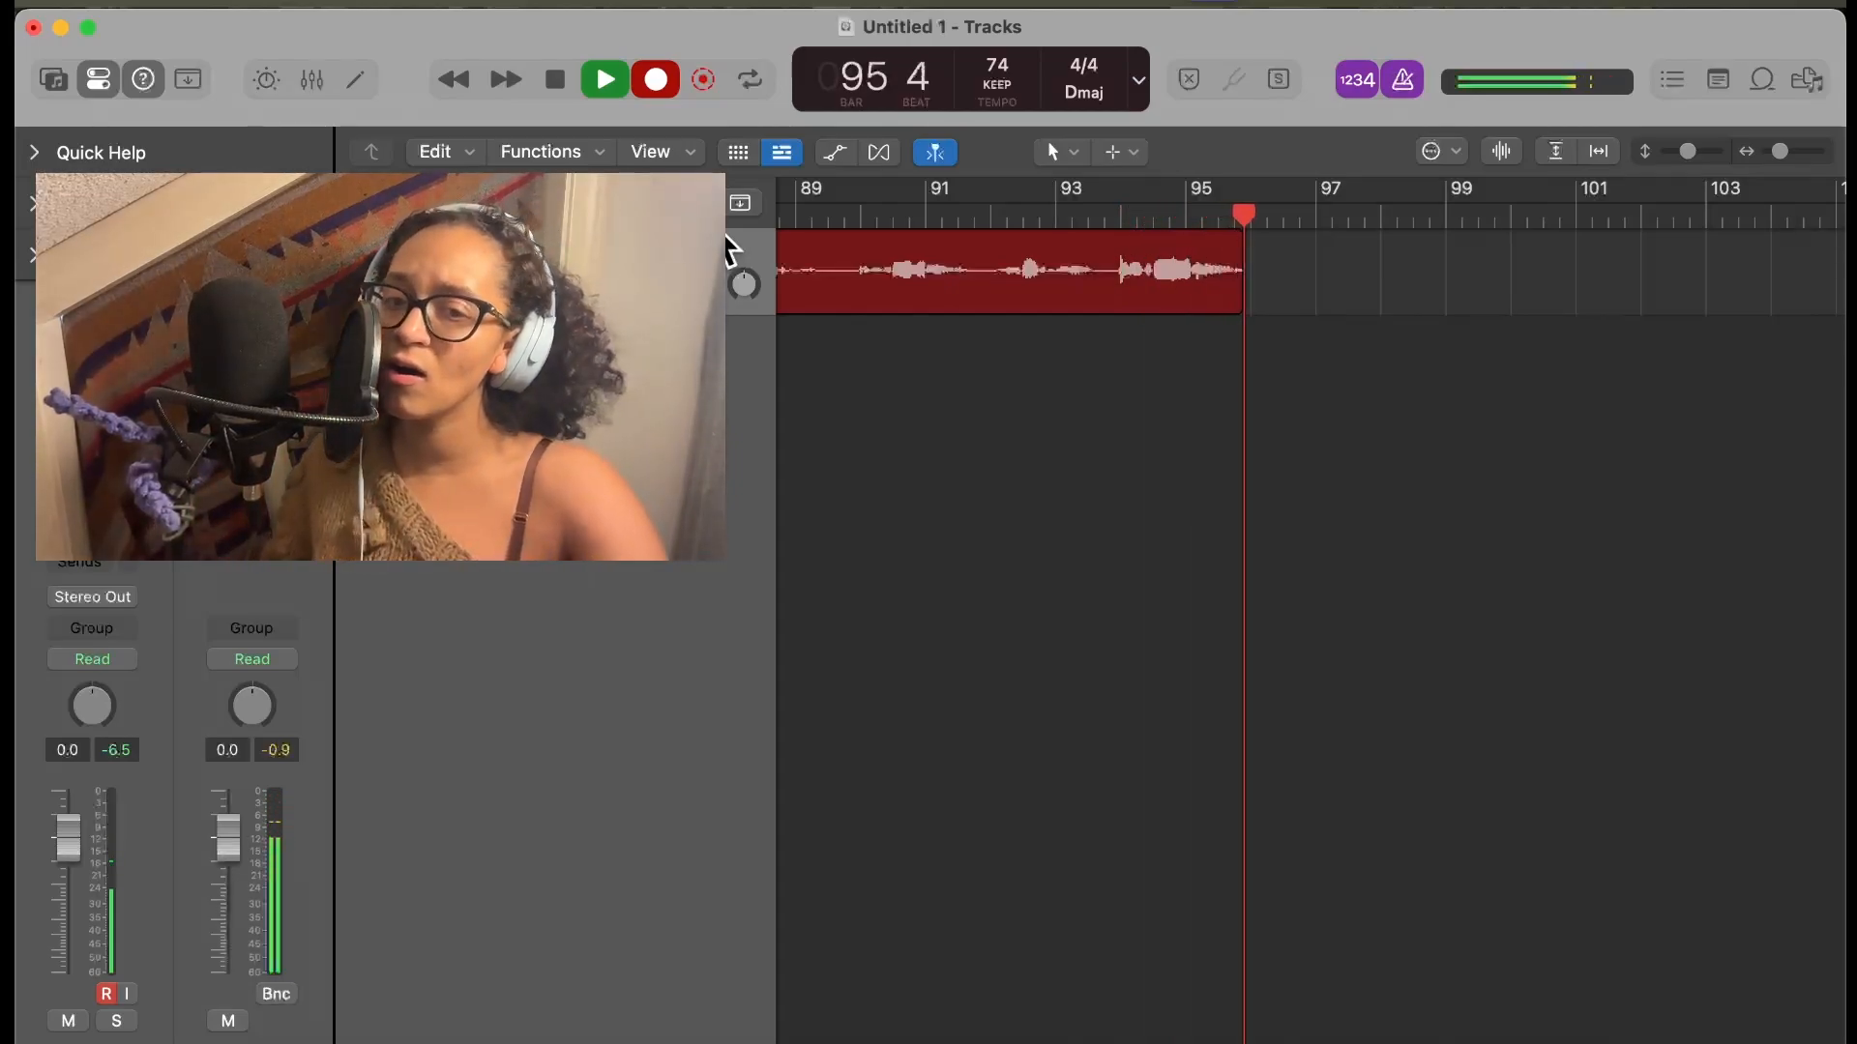
{"action": "key", "text": "space"}
Play back the recorded melody from about bar 4, stop, and return the playhead to bar 1
{"action": "scroll", "coordinate": [1099, 606], "scroll_direction": "left", "scroll_amount": 15}
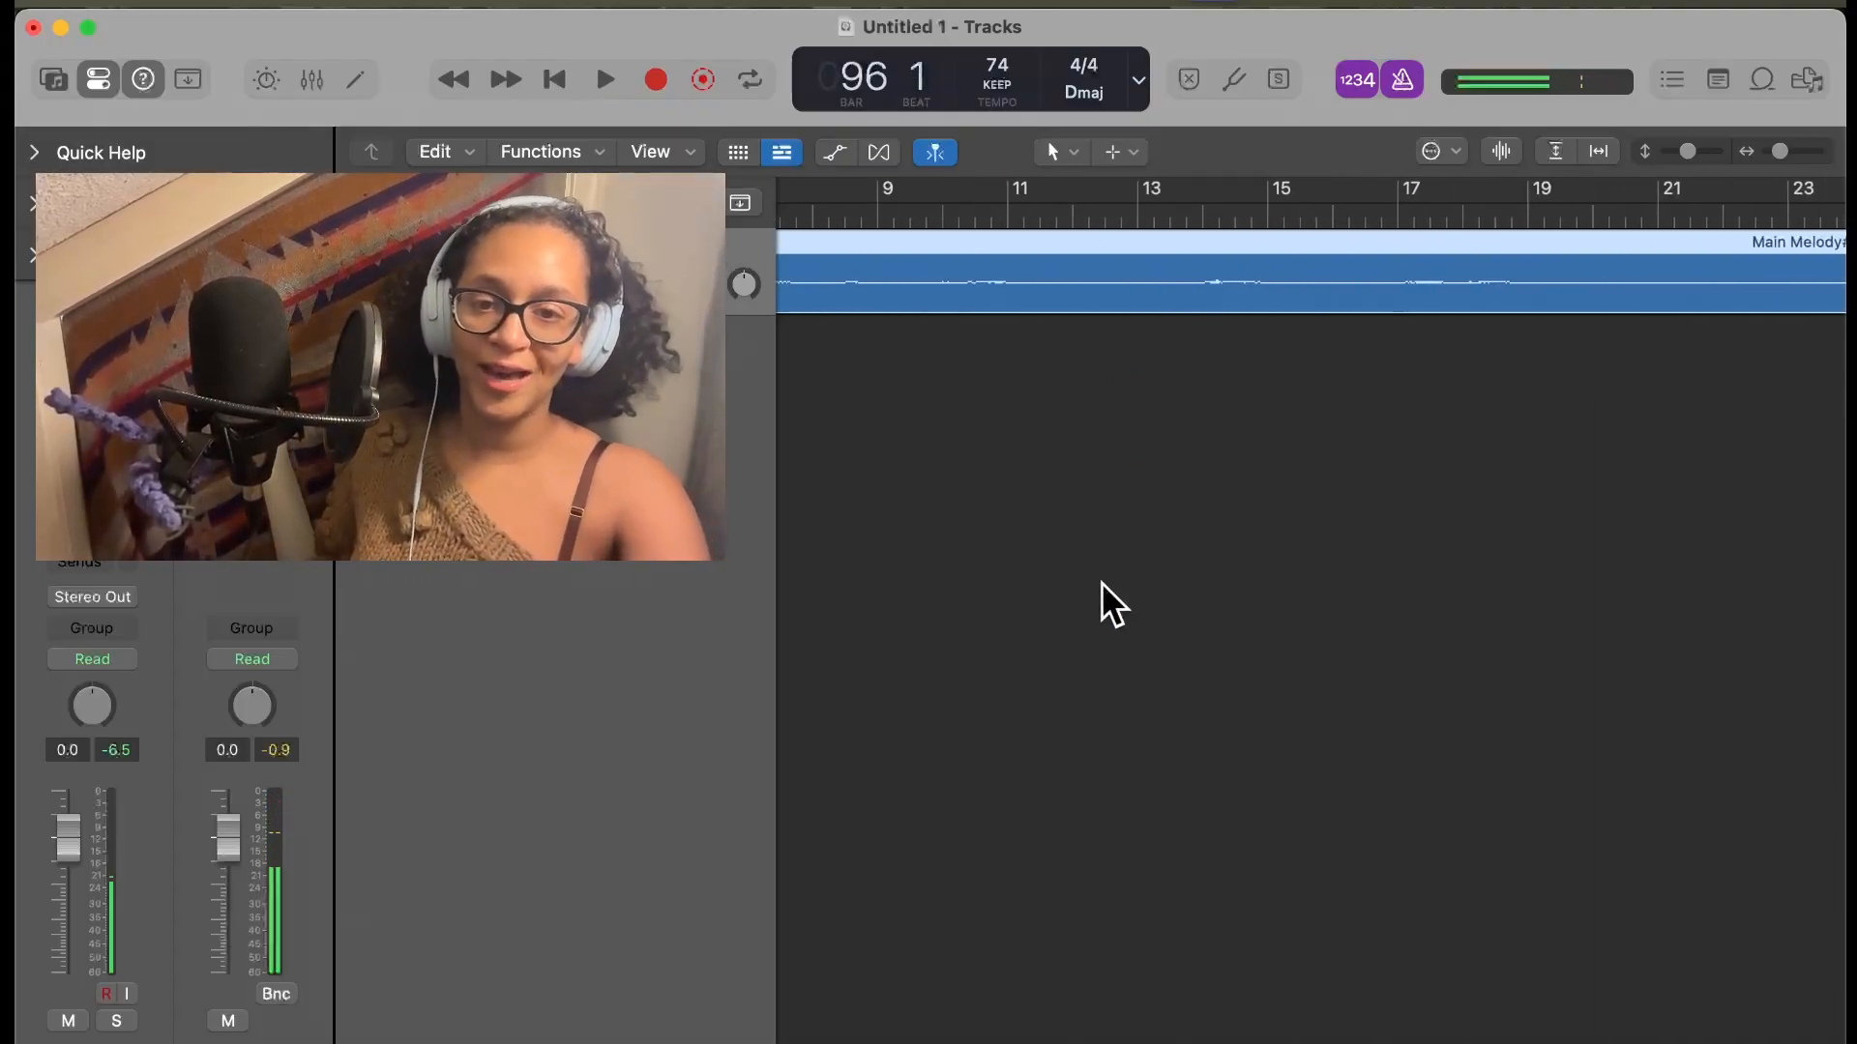
{"action": "scroll", "coordinate": [983, 425], "scroll_direction": "left", "scroll_amount": 5}
{"action": "left_click_drag", "start_coordinate": [844, 217], "coordinate": [996, 237]}
{"action": "key", "text": "space"}
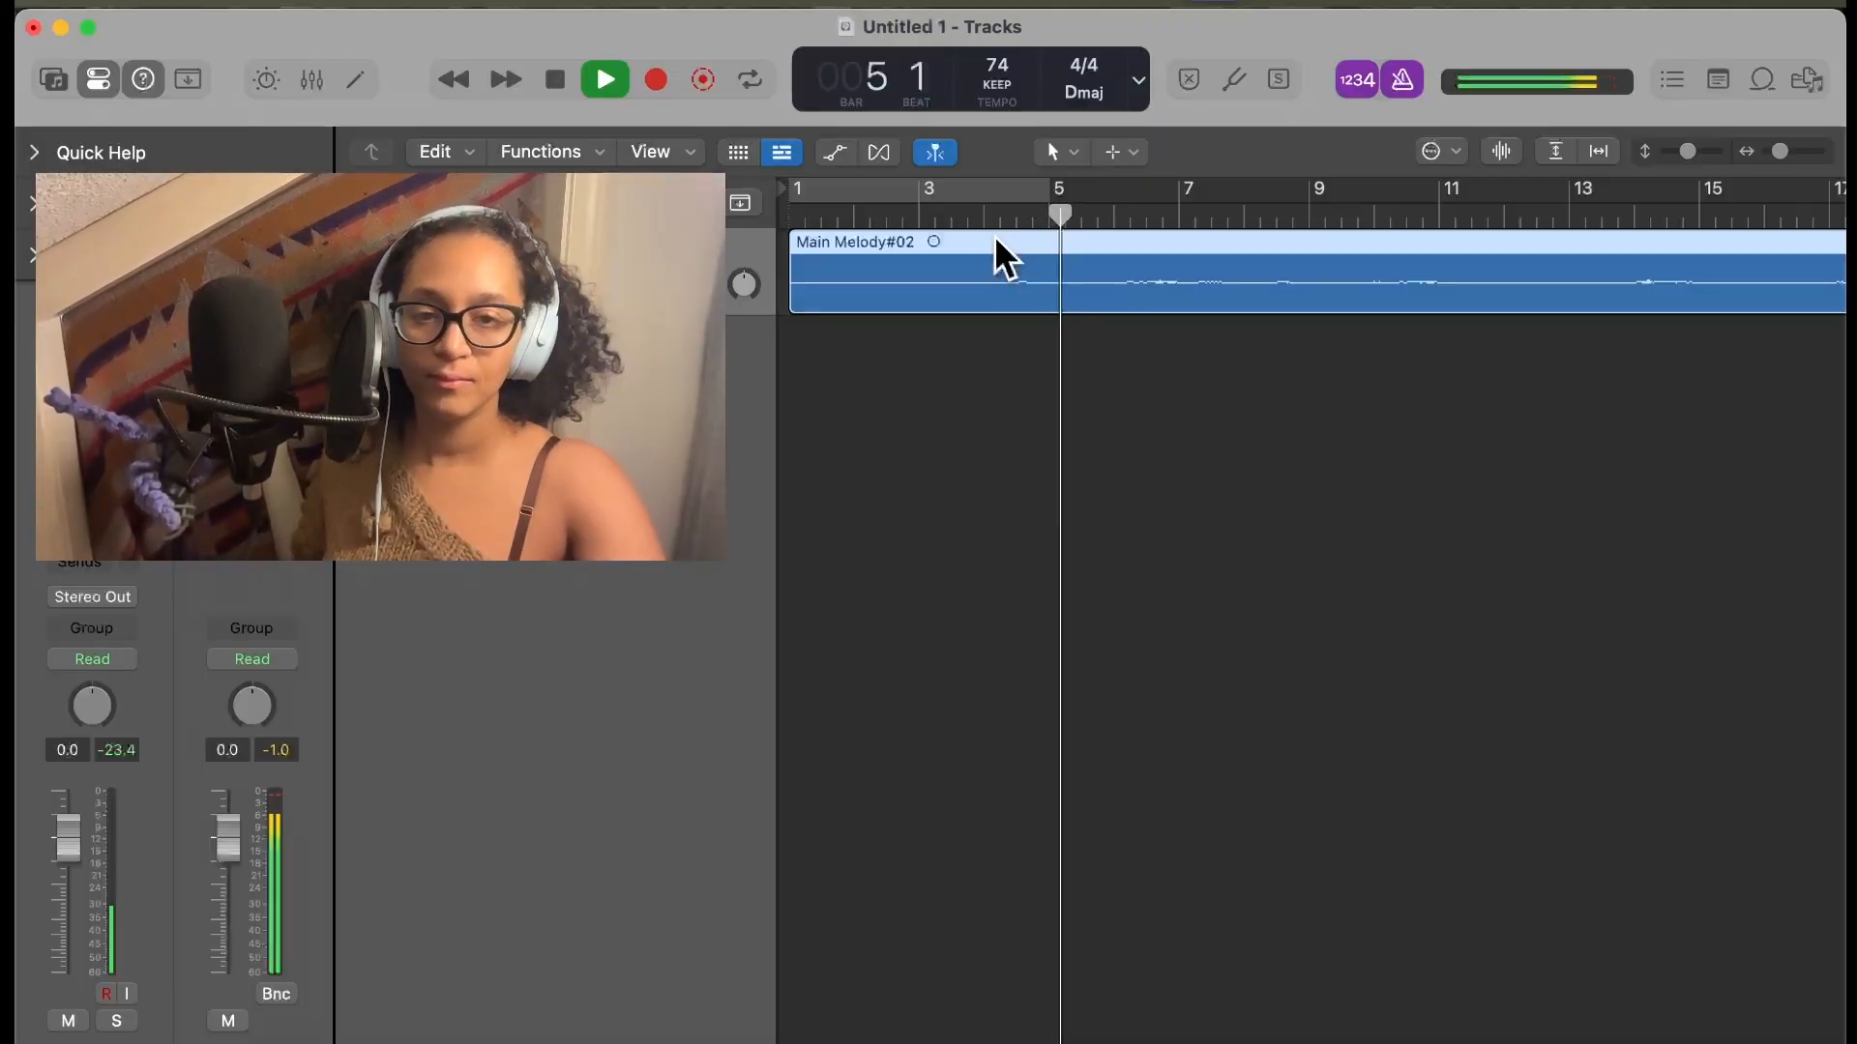
{"action": "key", "text": "space"}
{"action": "left_click_drag", "start_coordinate": [994, 208], "coordinate": [727, 244]}
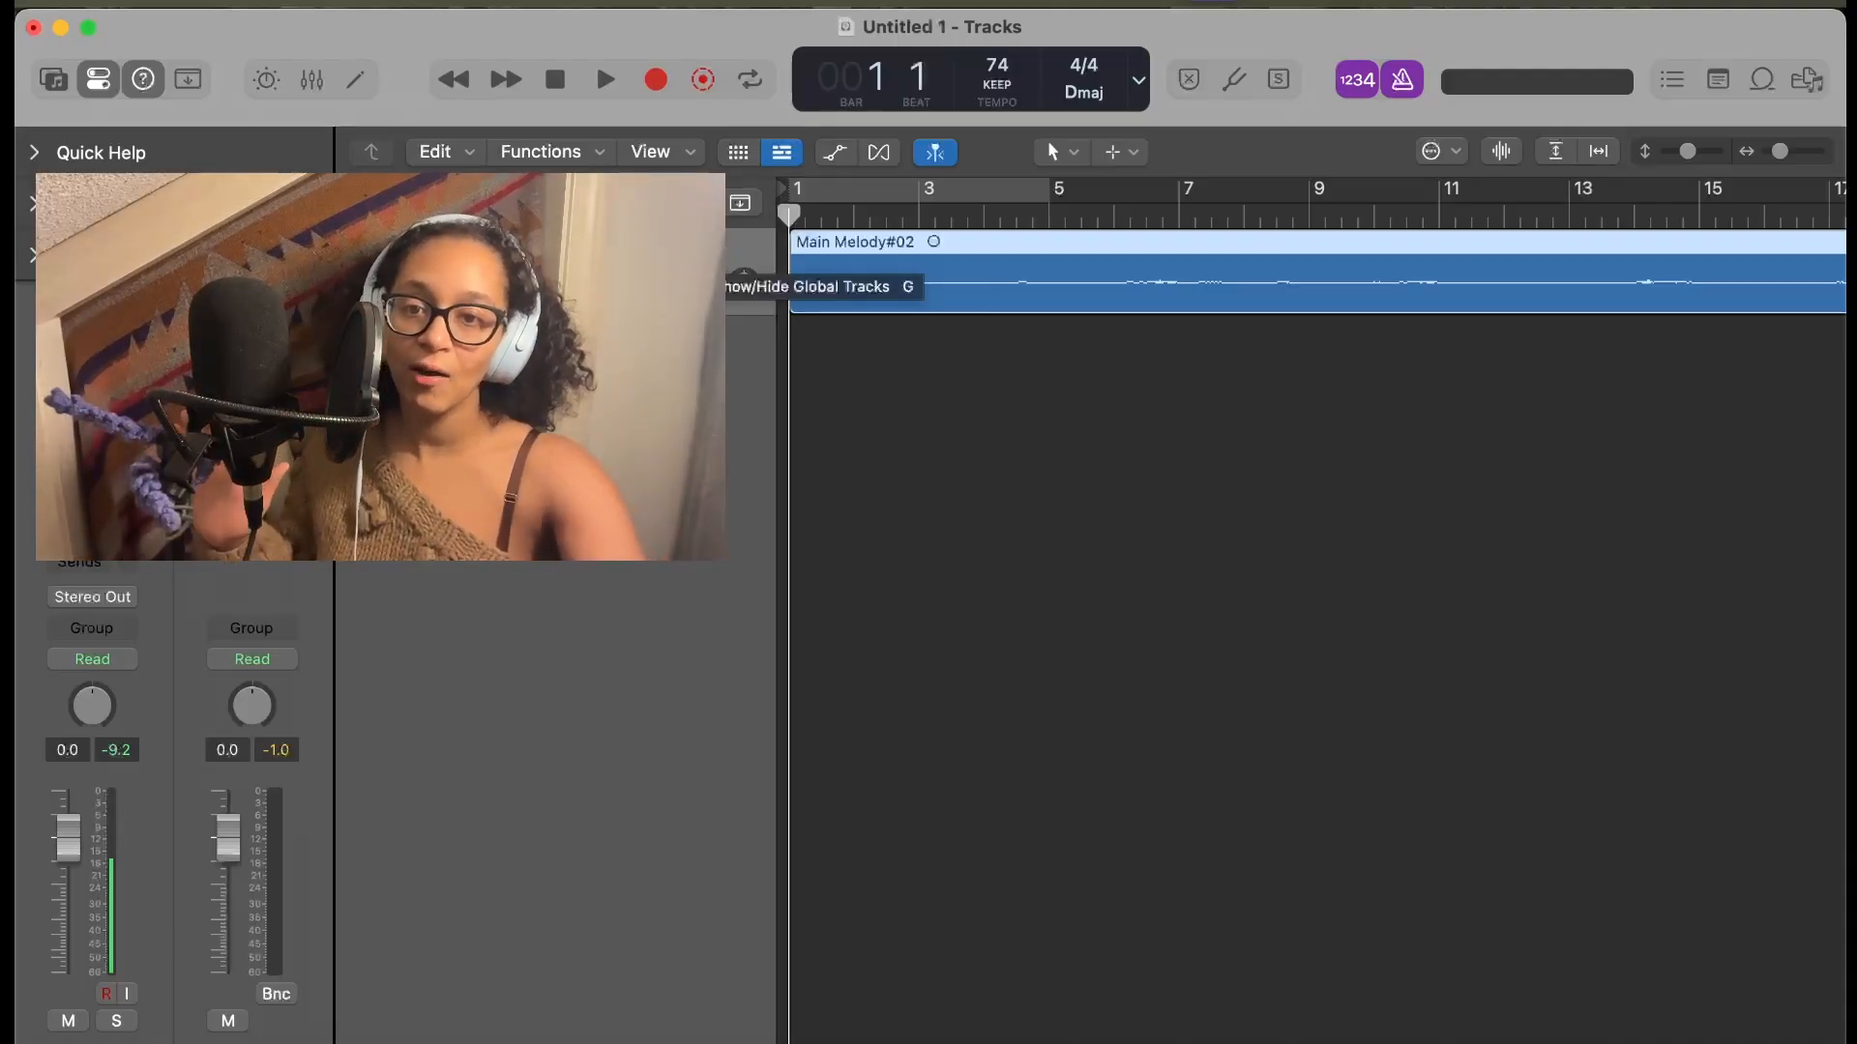
Add a track with duplicate settings below the Main Melody track and rename it
{"action": "right_click", "coordinate": [677, 253]}
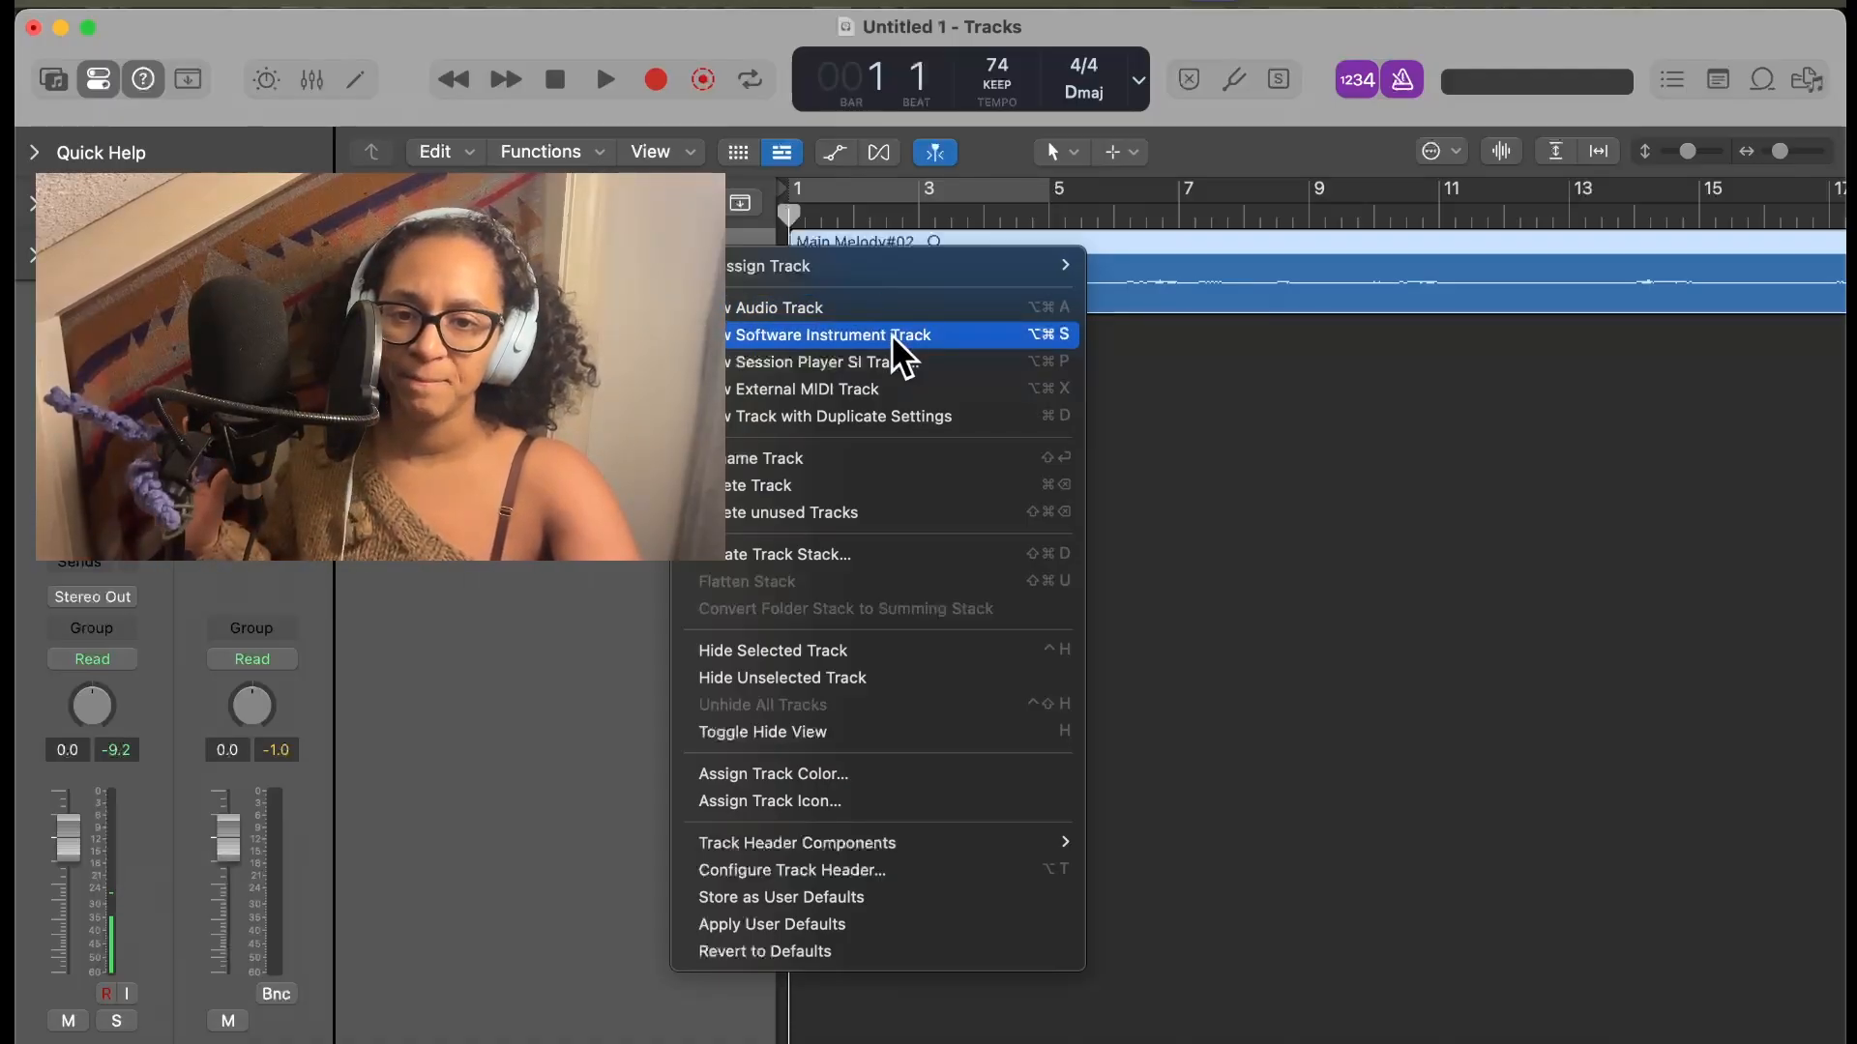
{"action": "left_click", "coordinate": [899, 418]}
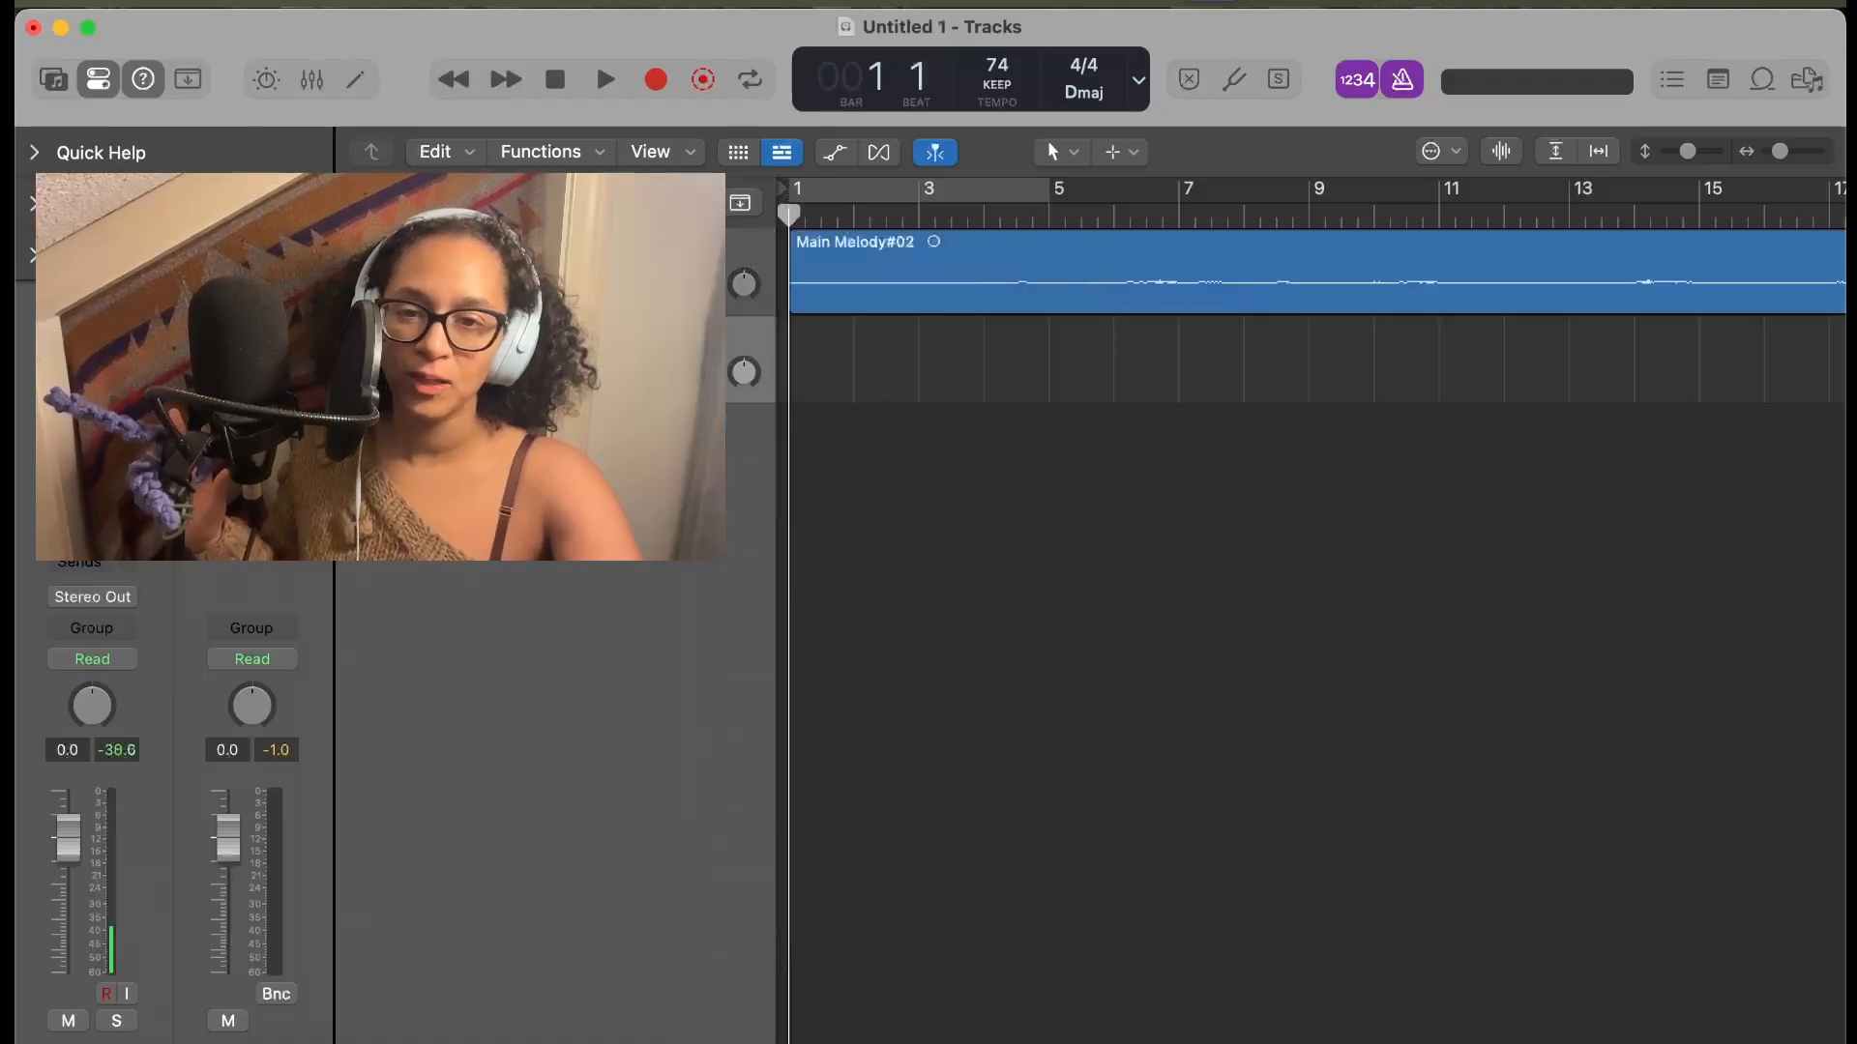
{"action": "right_click", "coordinate": [633, 337]}
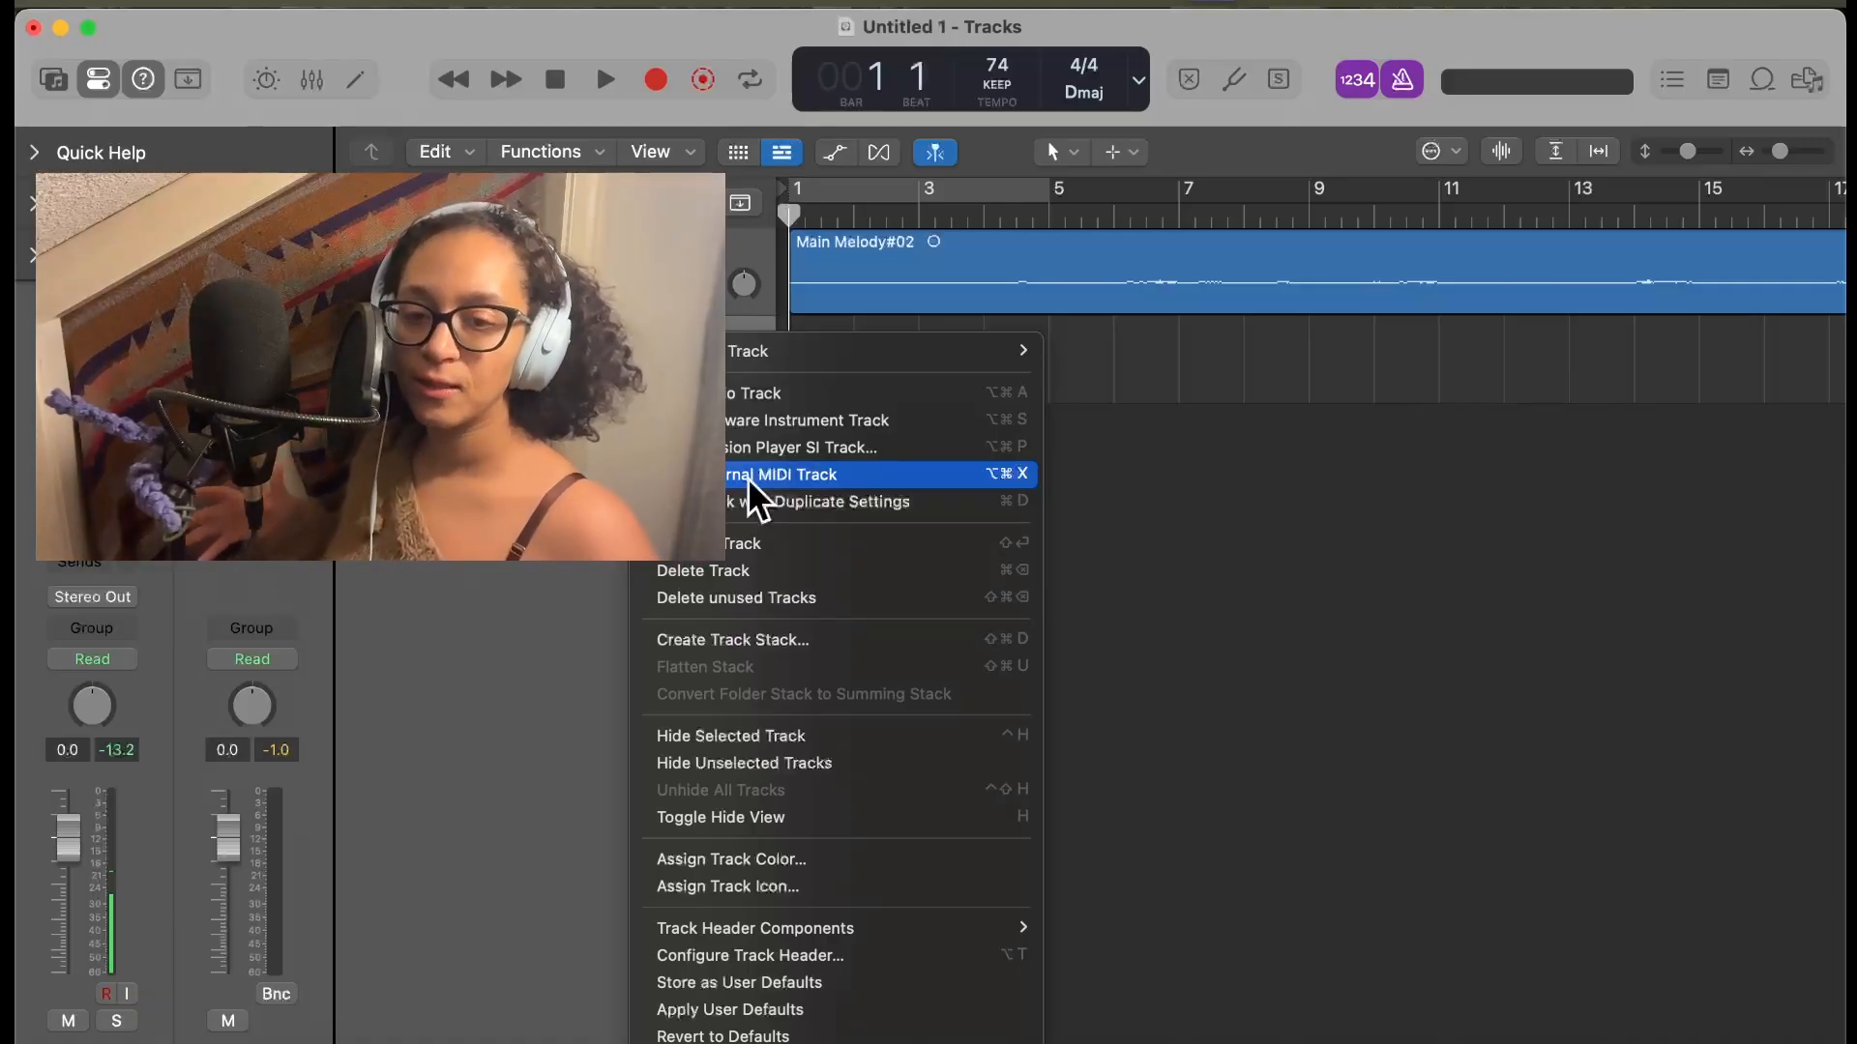
{"action": "left_click", "coordinate": [759, 542]}
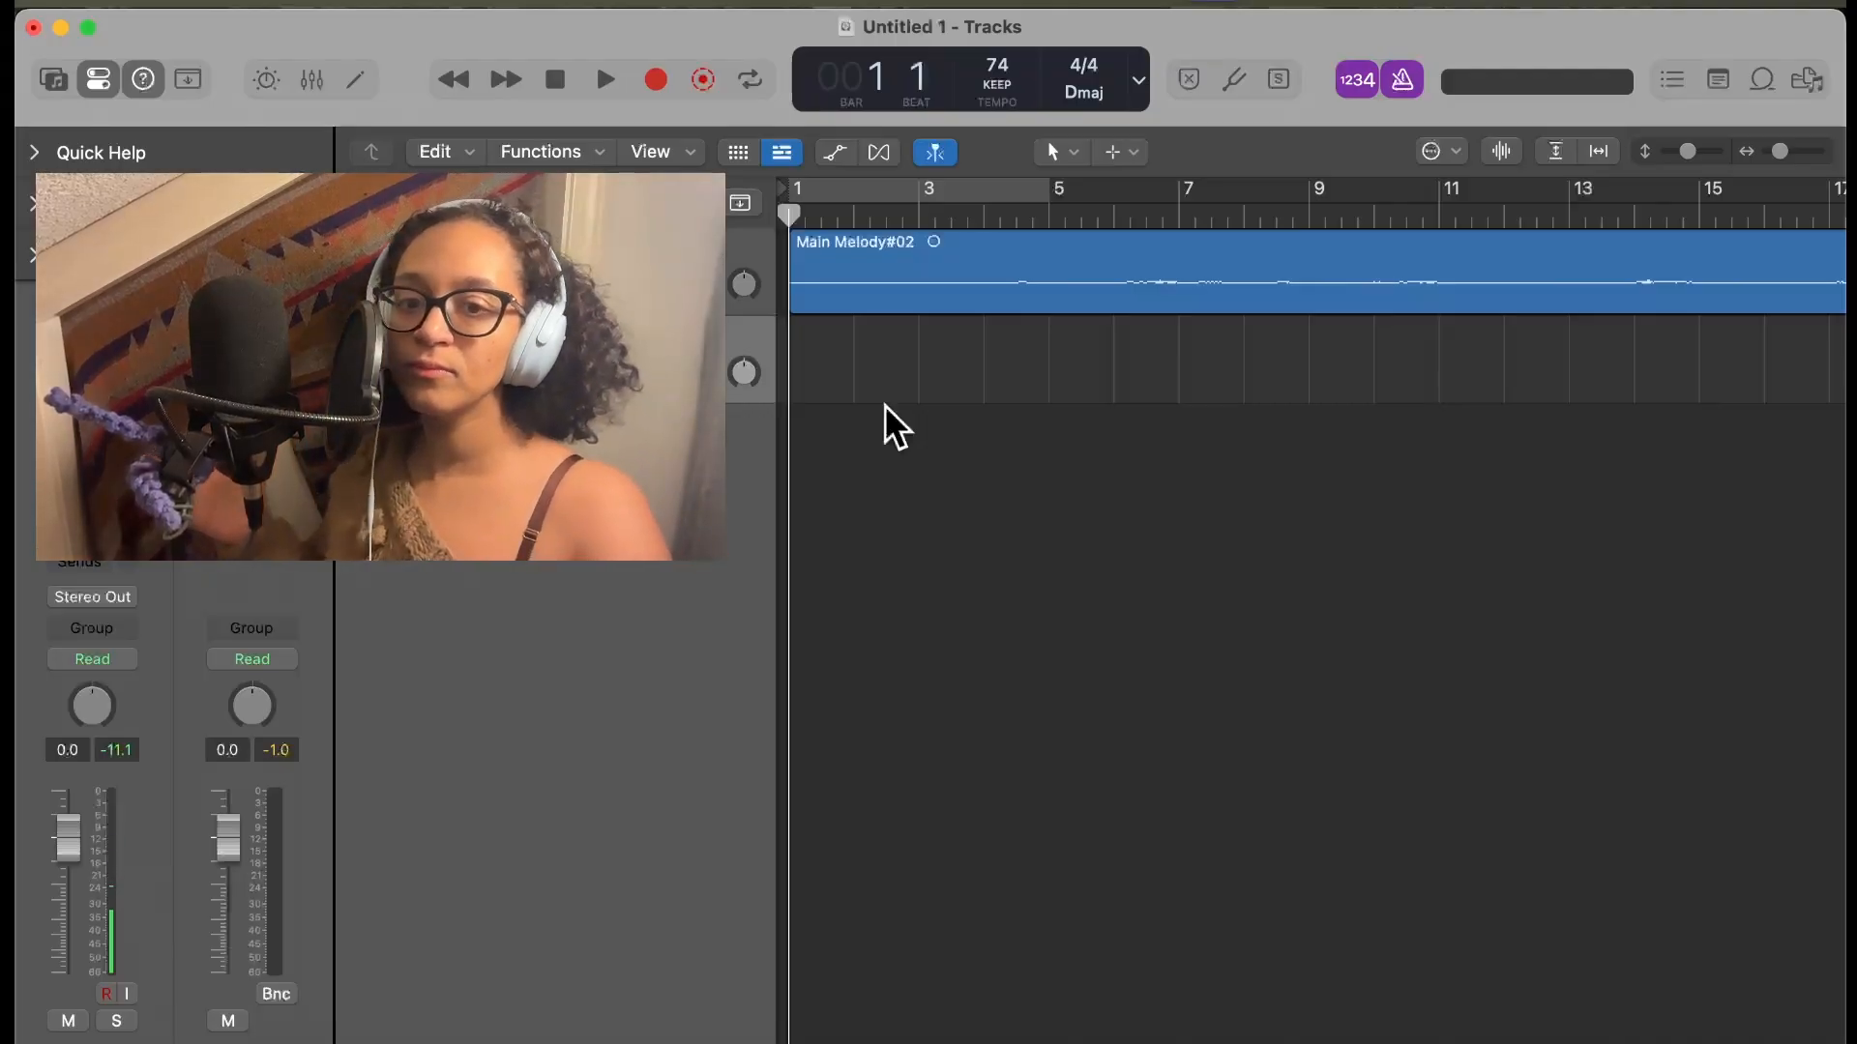
Play the main melody from bar 1, and again from about bar 3 to bar 27, to rehearse the harmony
{"action": "key", "text": "space"}
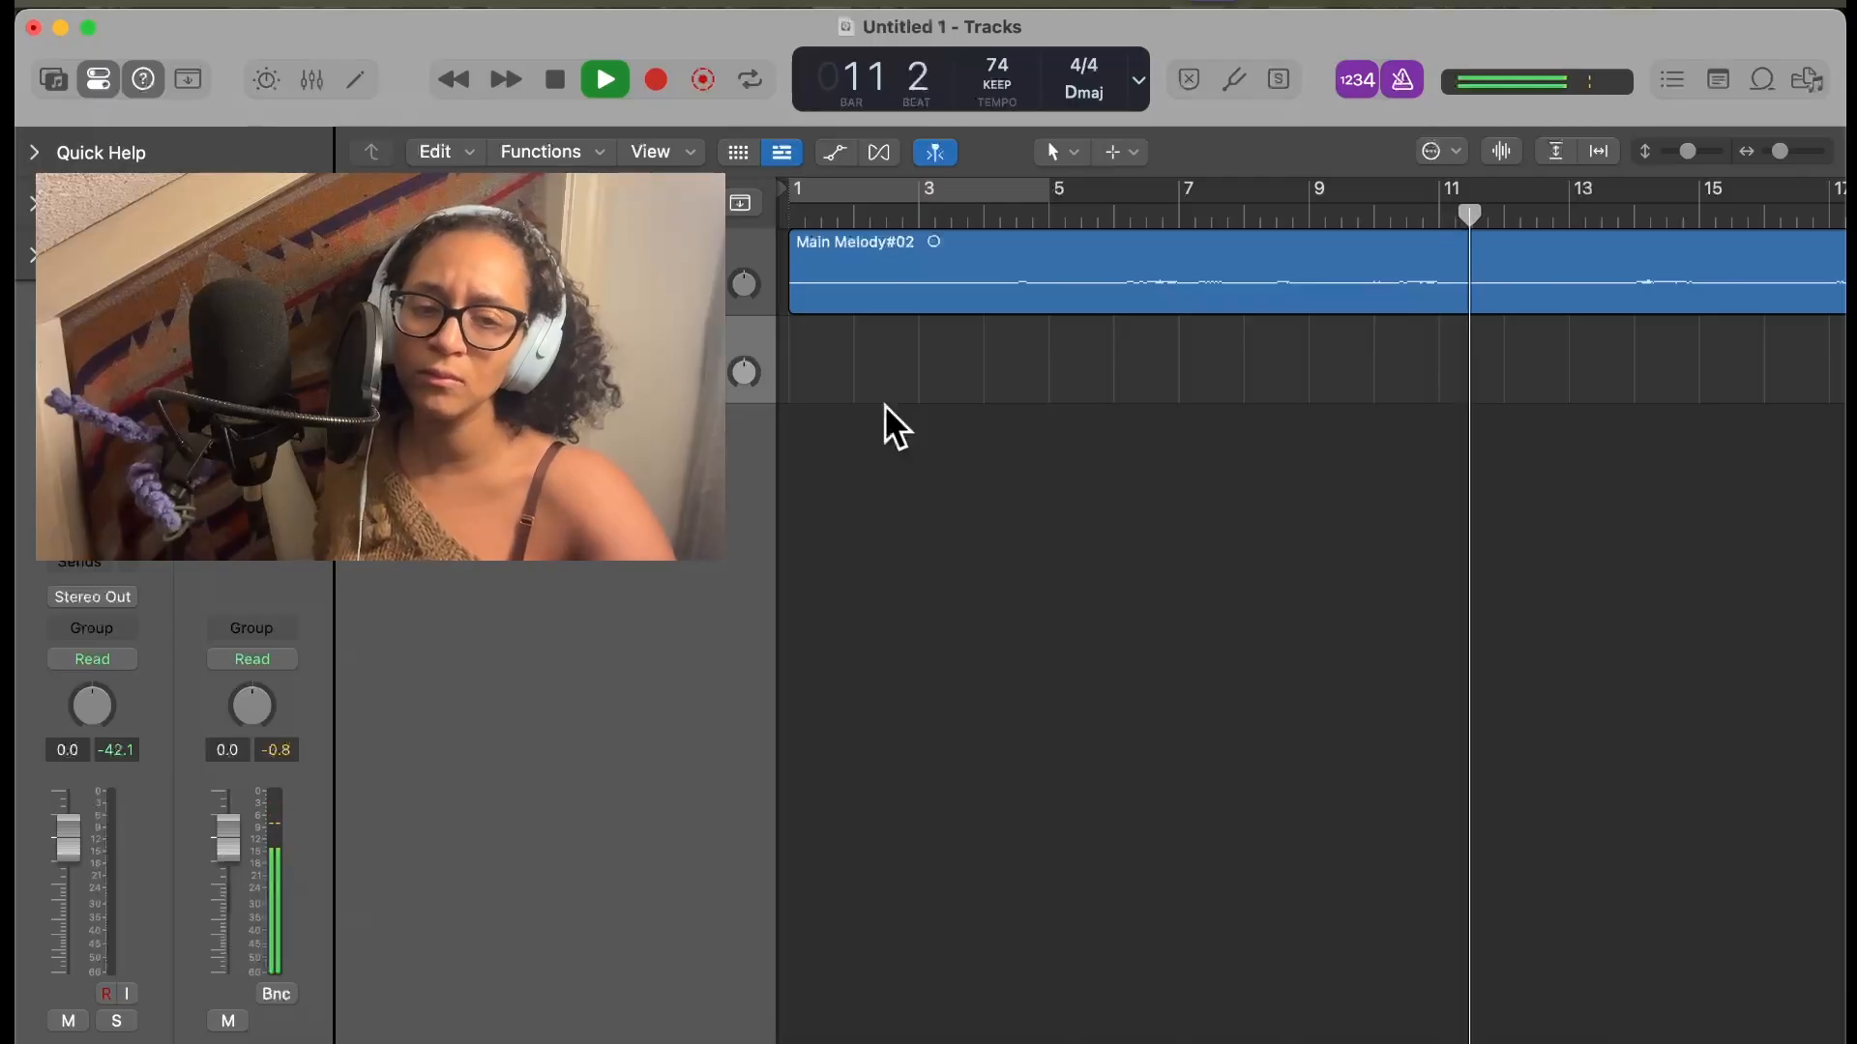
{"action": "key", "text": "space"}
{"action": "key", "text": "Return"}
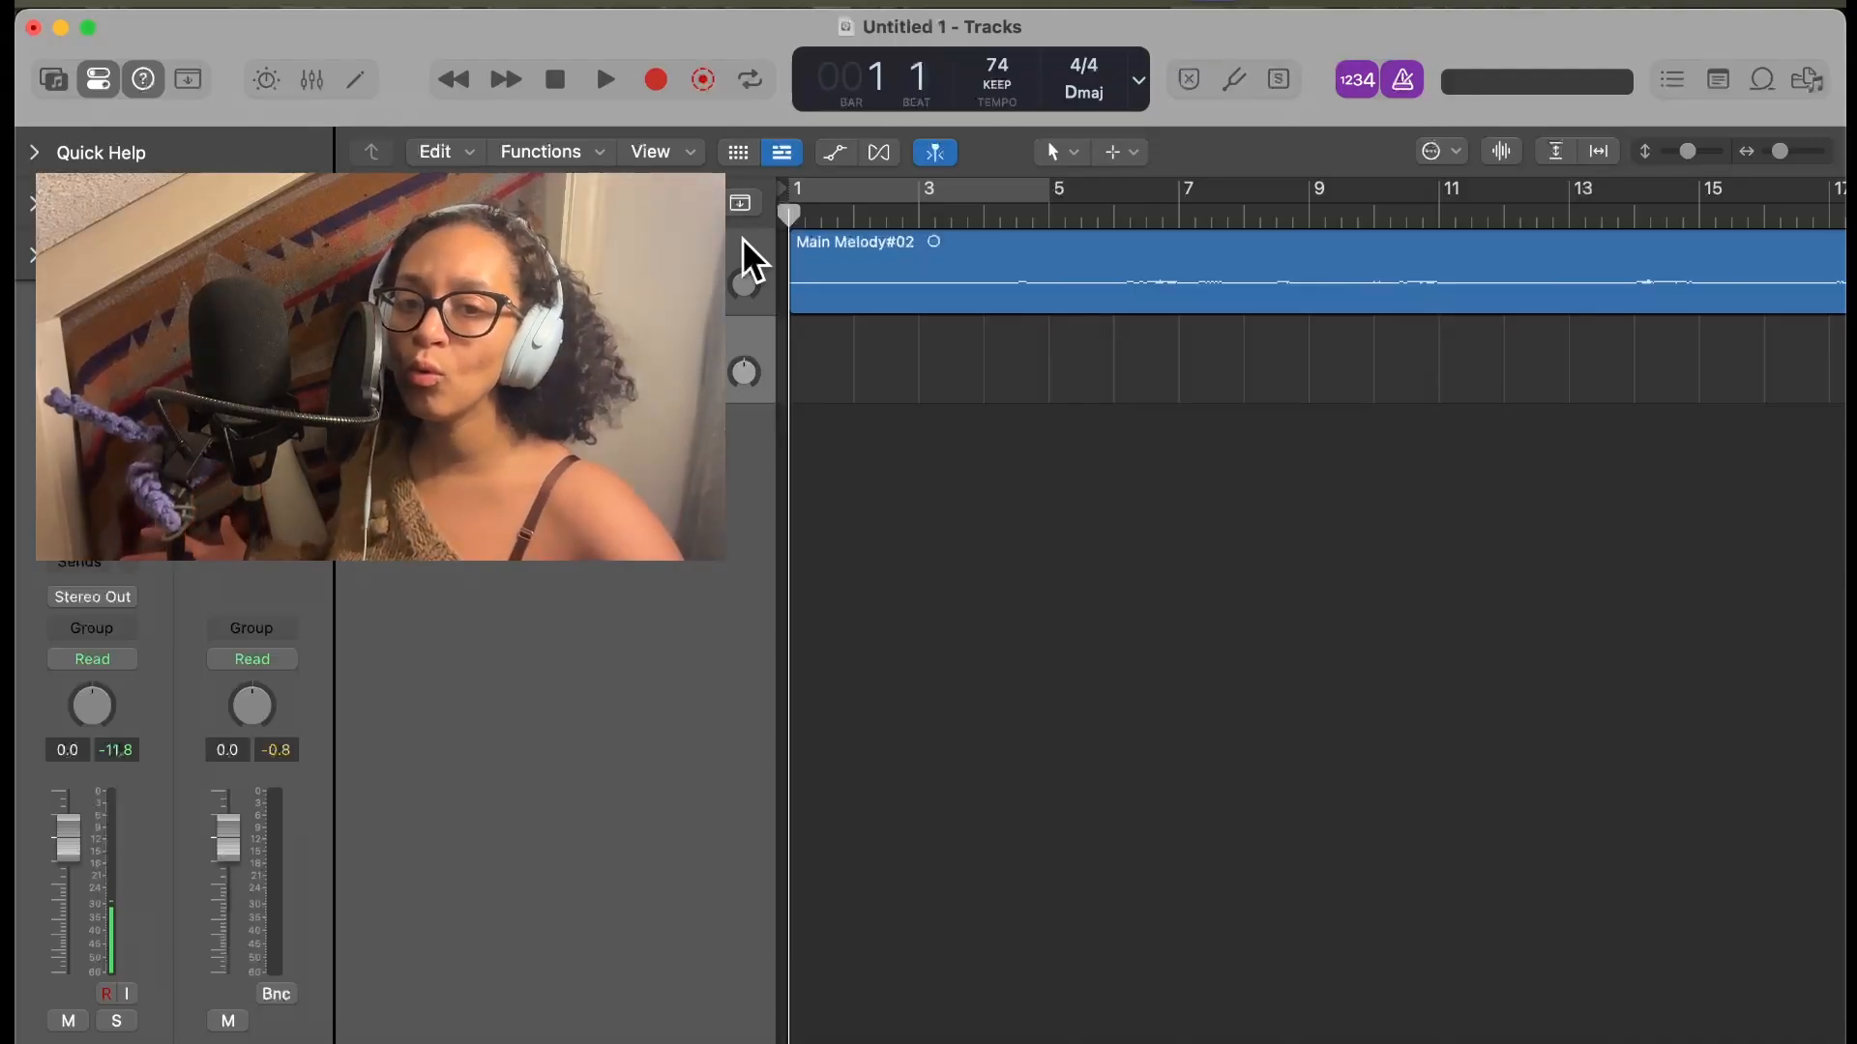
{"action": "double_click", "coordinate": [960, 215]}
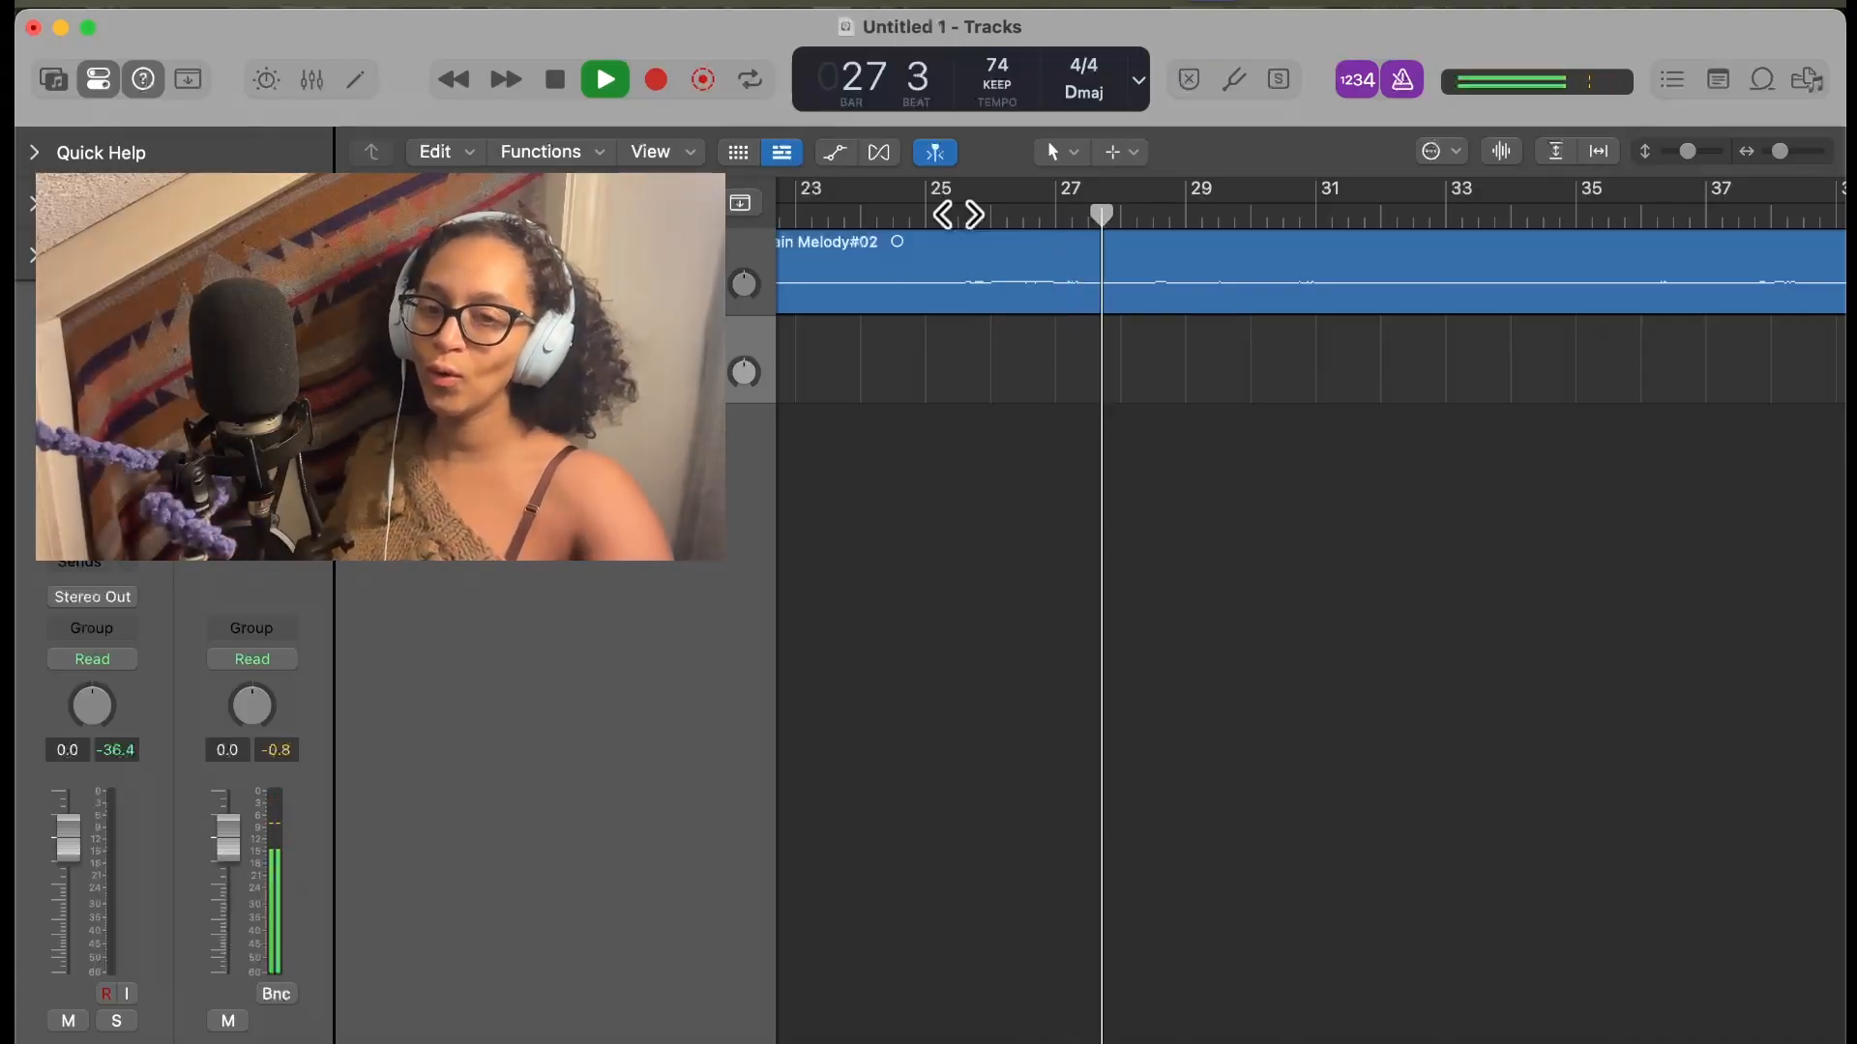
{"action": "key", "text": "space"}
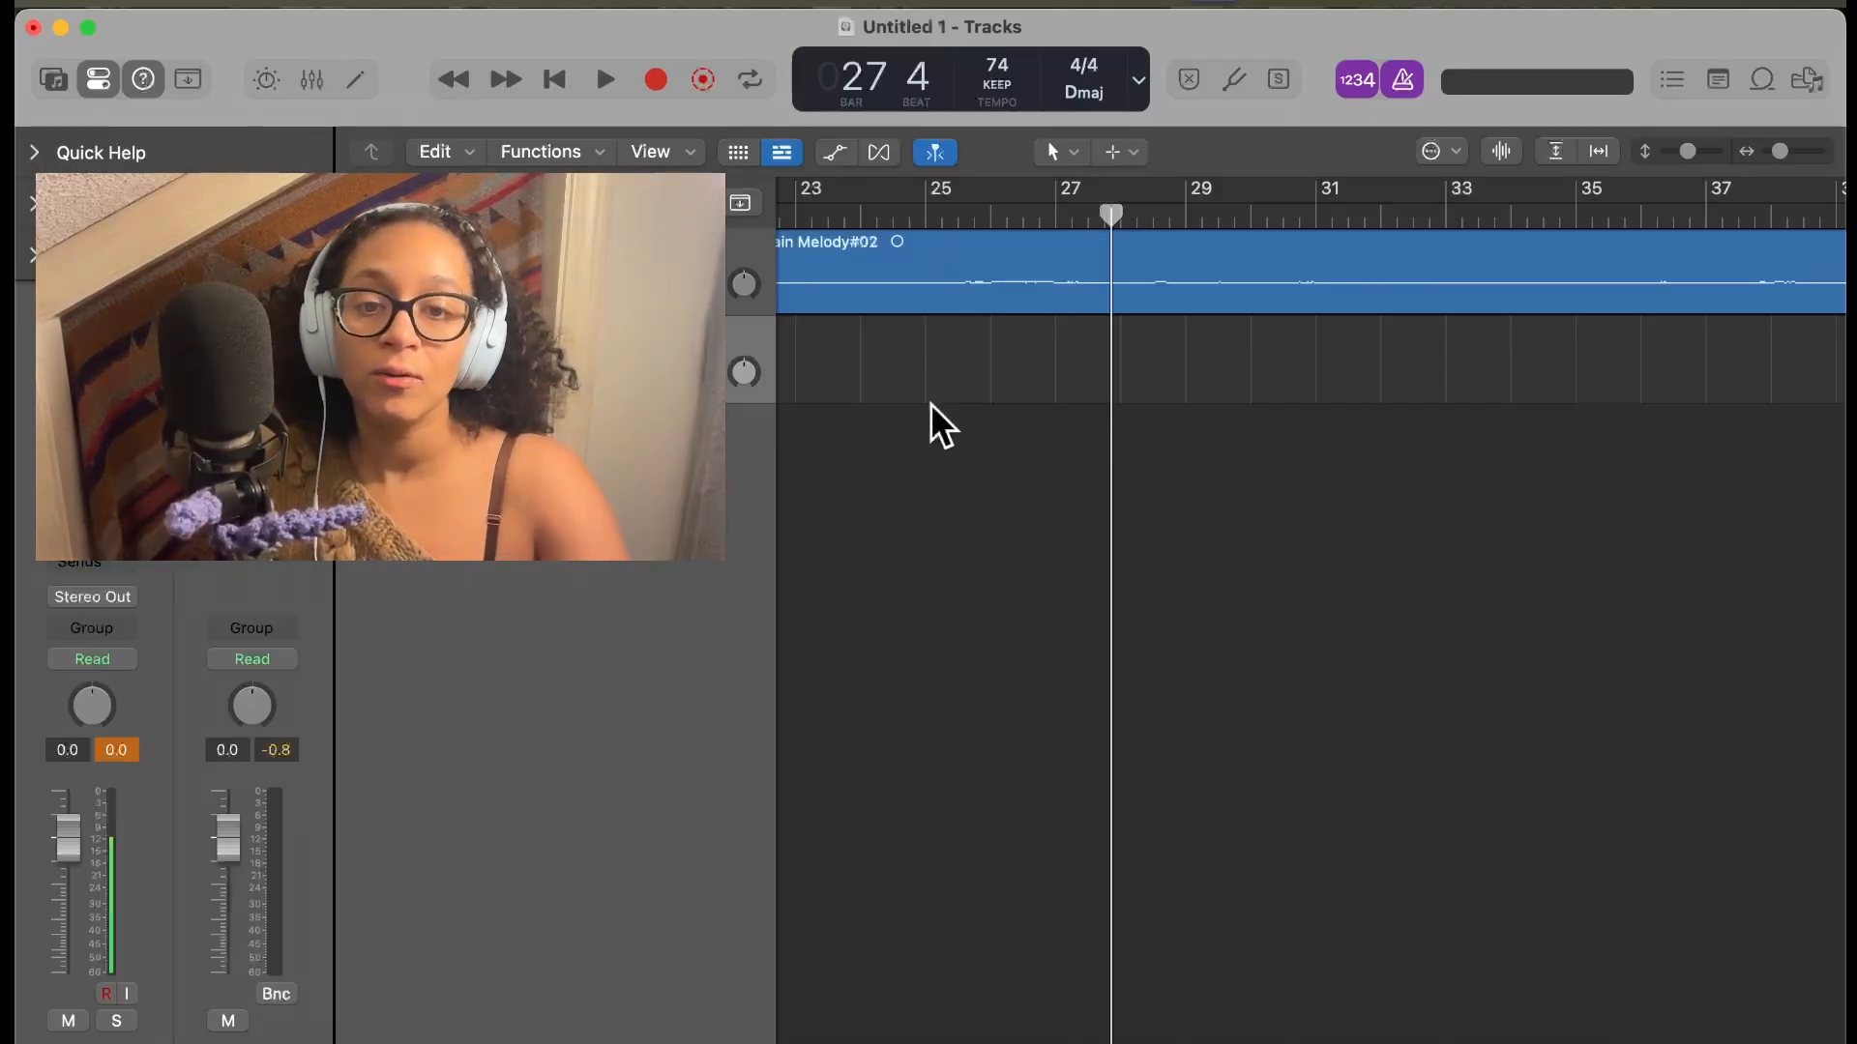
Rename the second track as middle - alto voice
{"action": "scroll", "coordinate": [941, 426], "scroll_direction": "left", "scroll_amount": 10}
{"action": "right_click", "coordinate": [514, 345]}
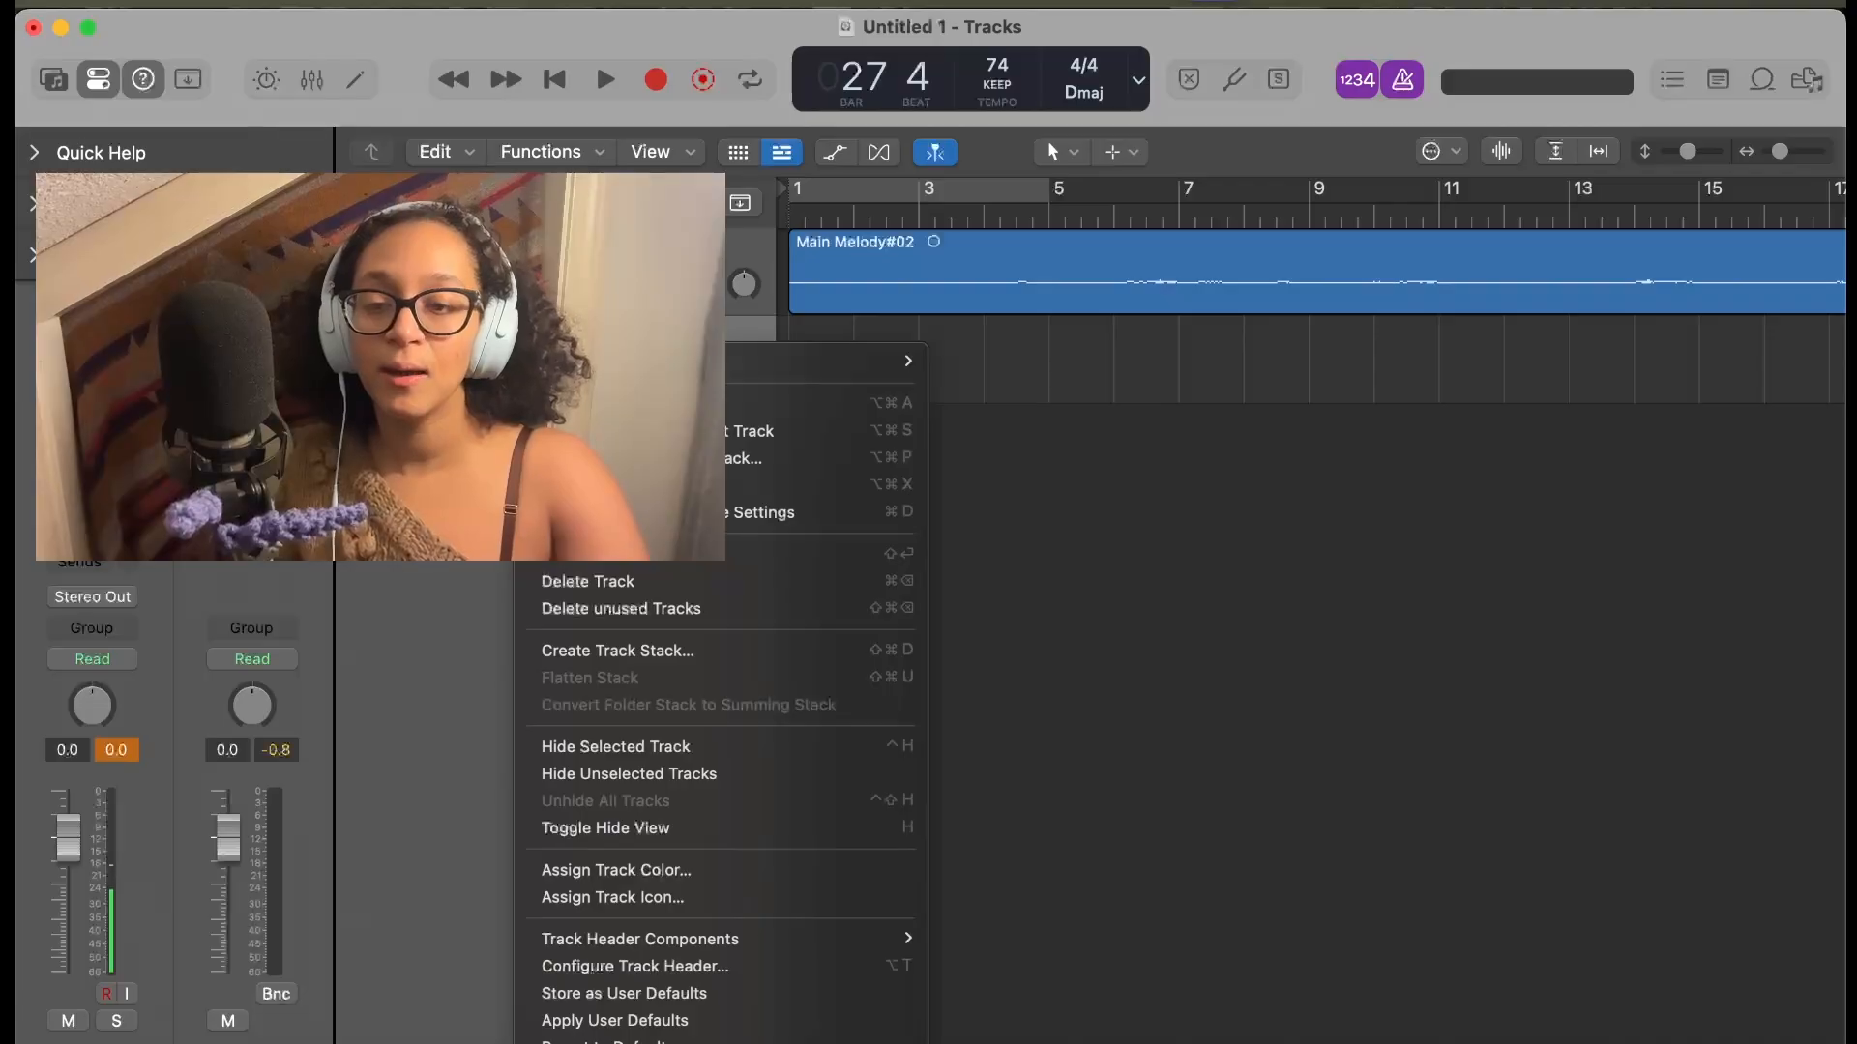
{"action": "left_click", "coordinate": [548, 319]}
{"action": "right_click", "coordinate": [550, 319]}
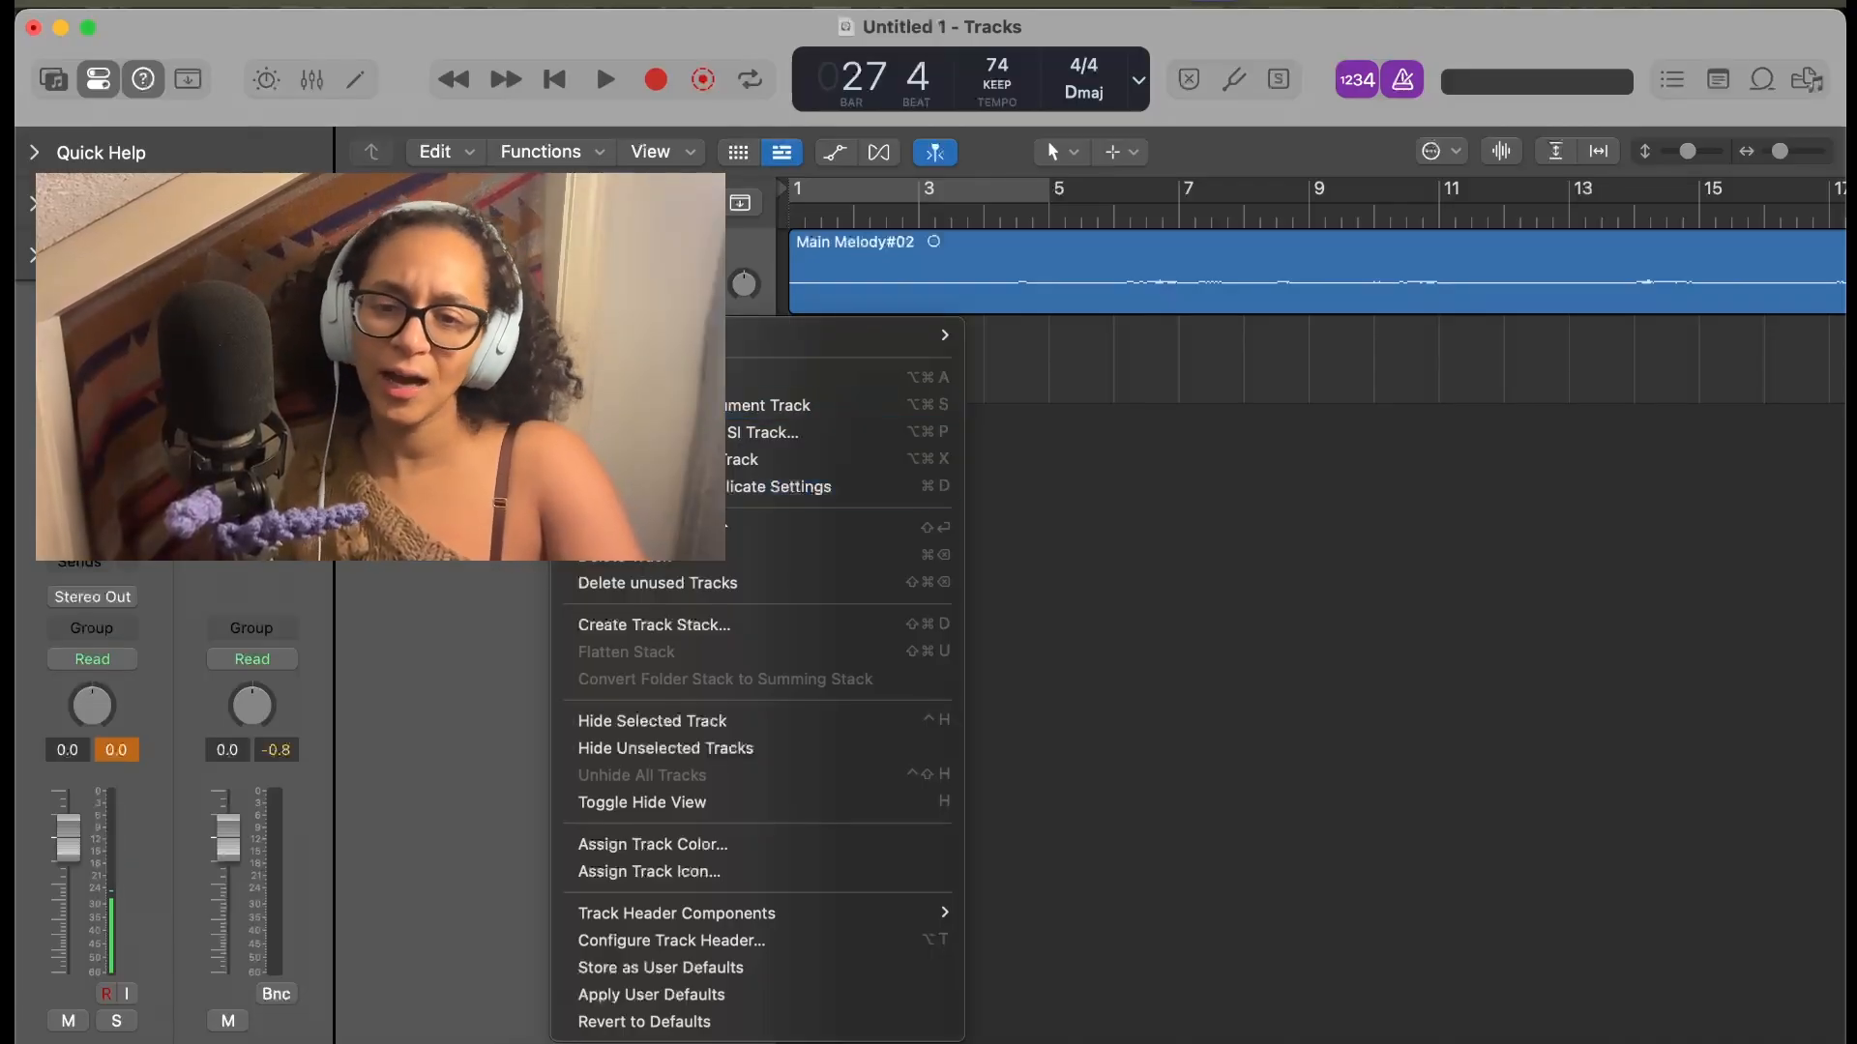
{"action": "left_click", "coordinate": [713, 536]}
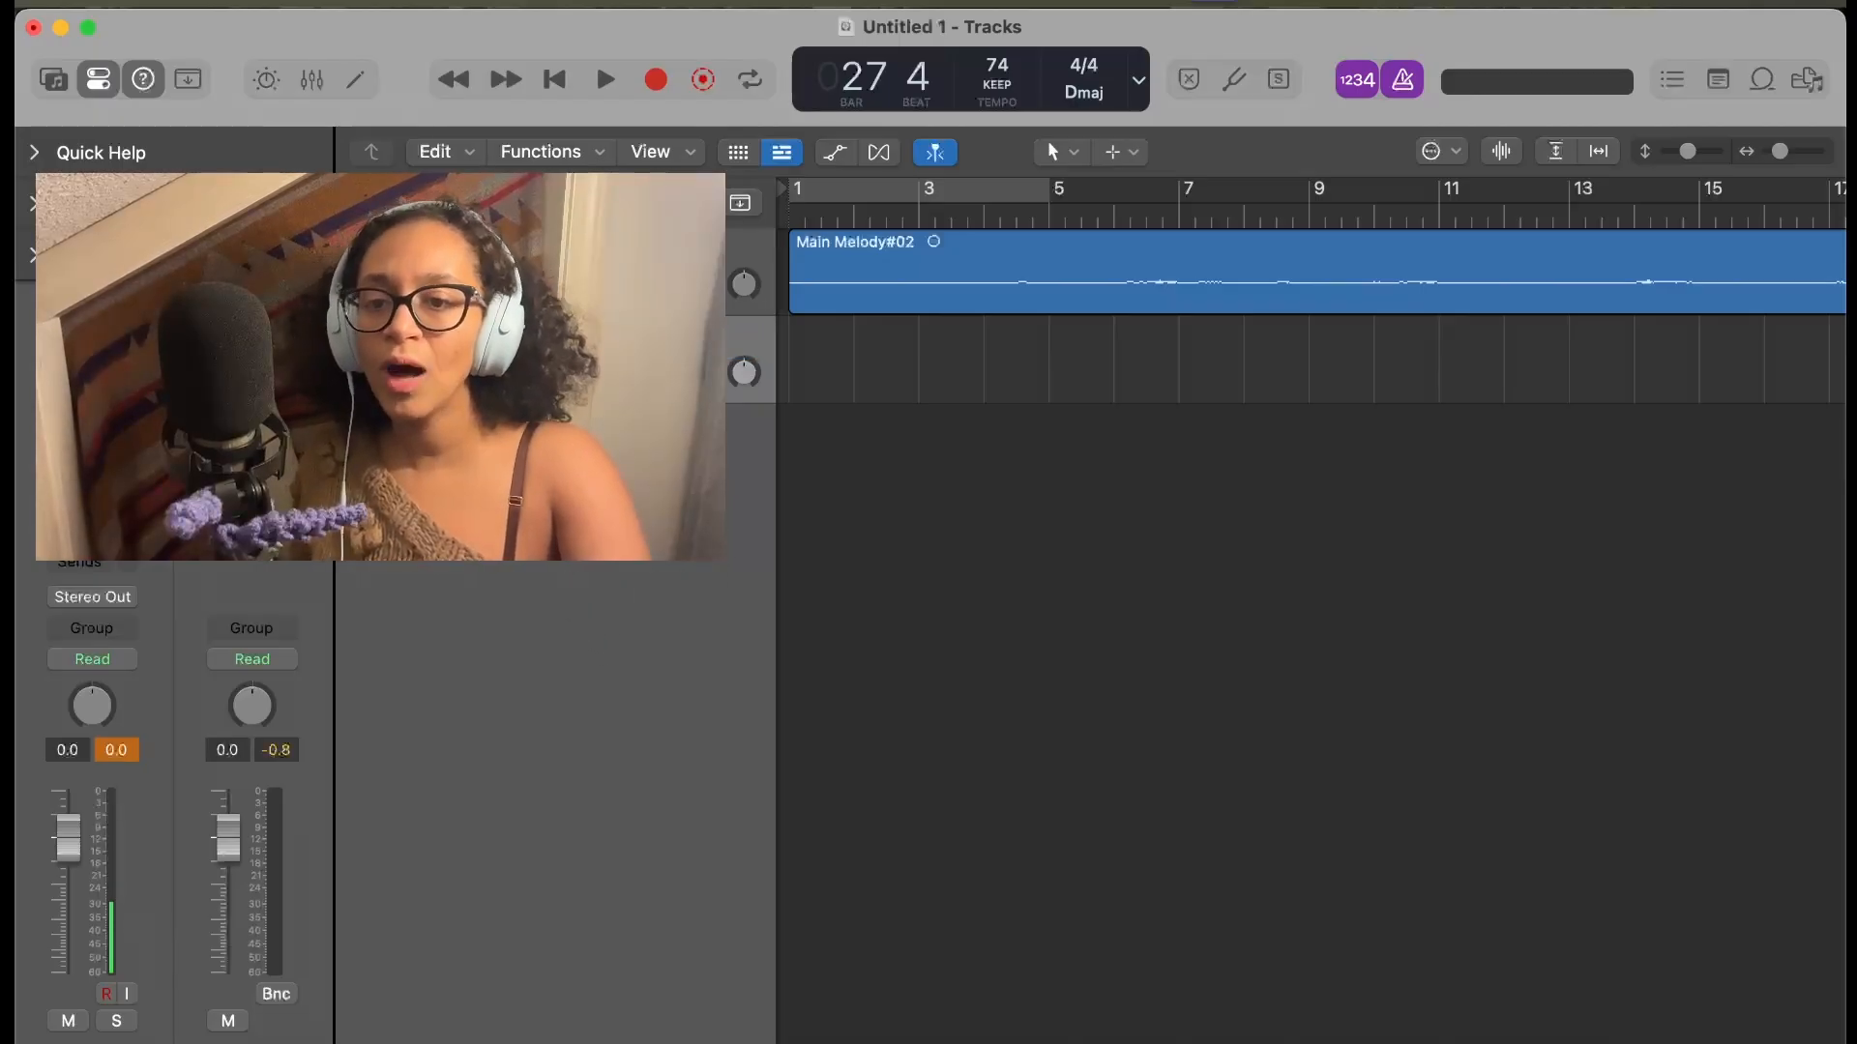
{"action": "right_click", "coordinate": [497, 336]}
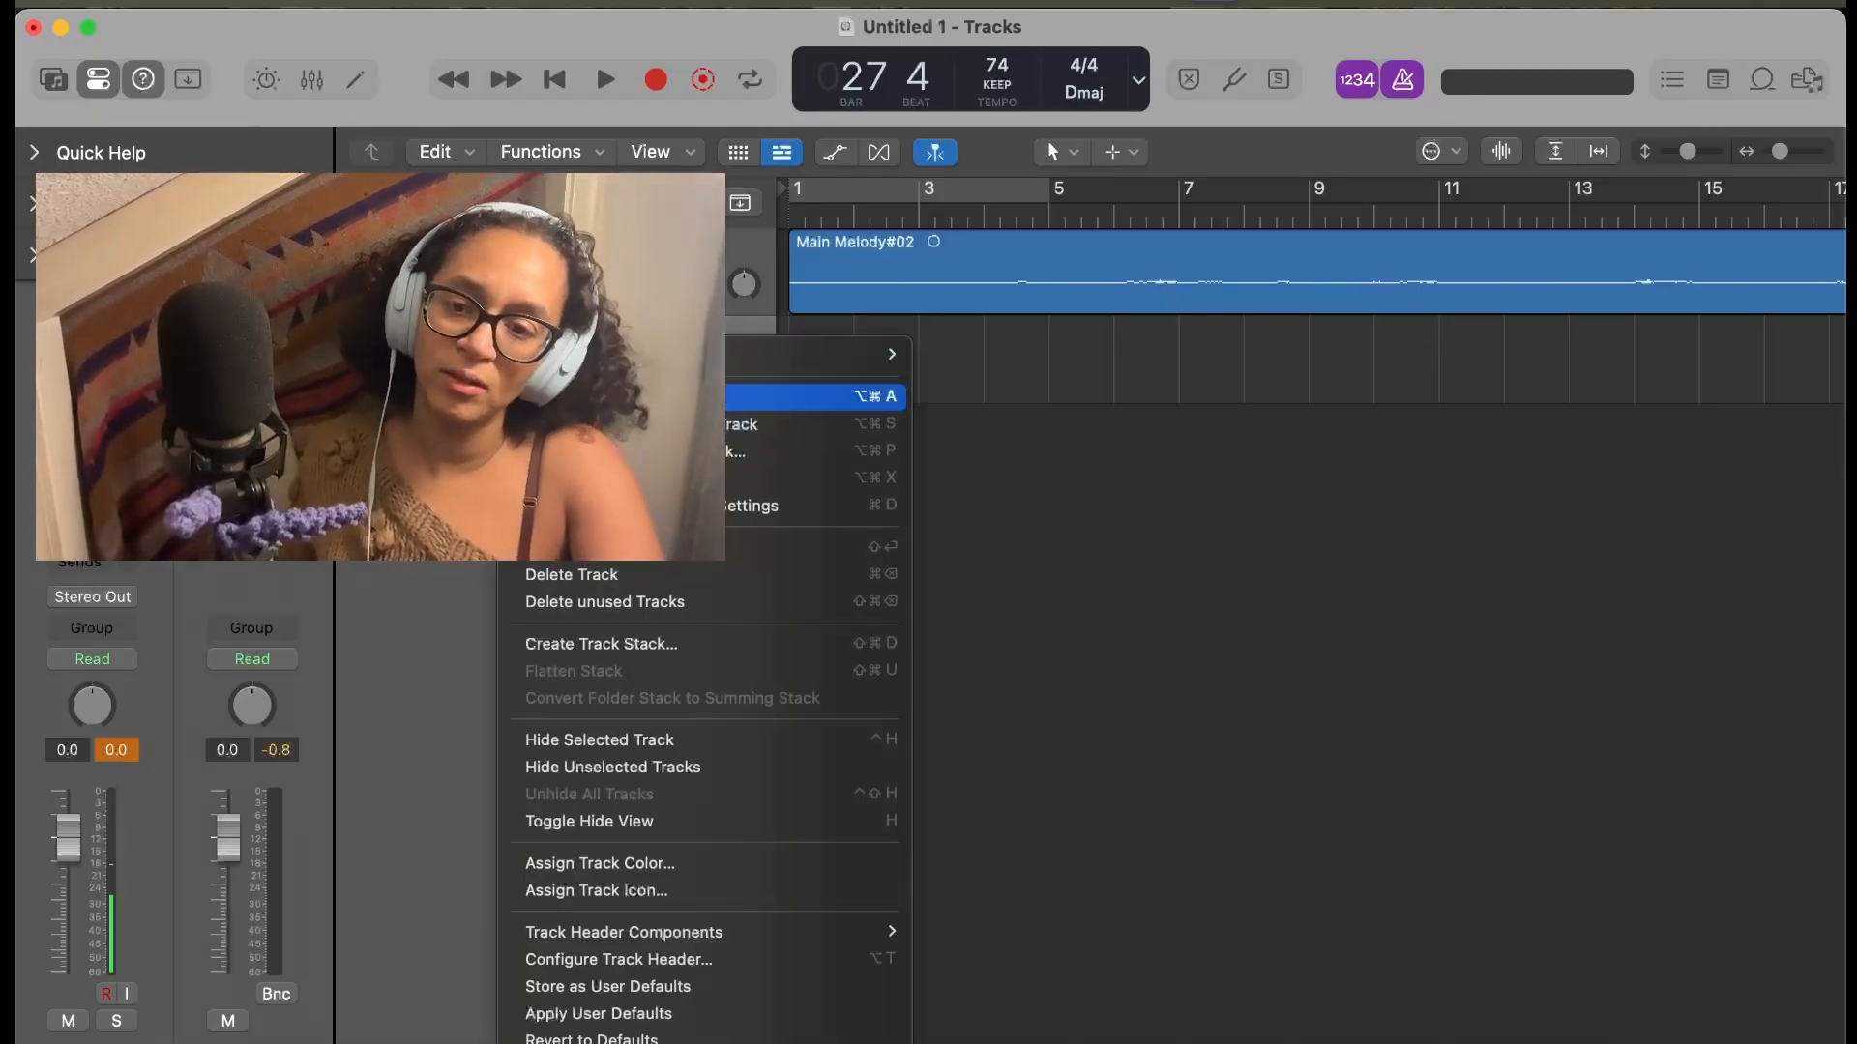
{"action": "left_click", "coordinate": [636, 557]}
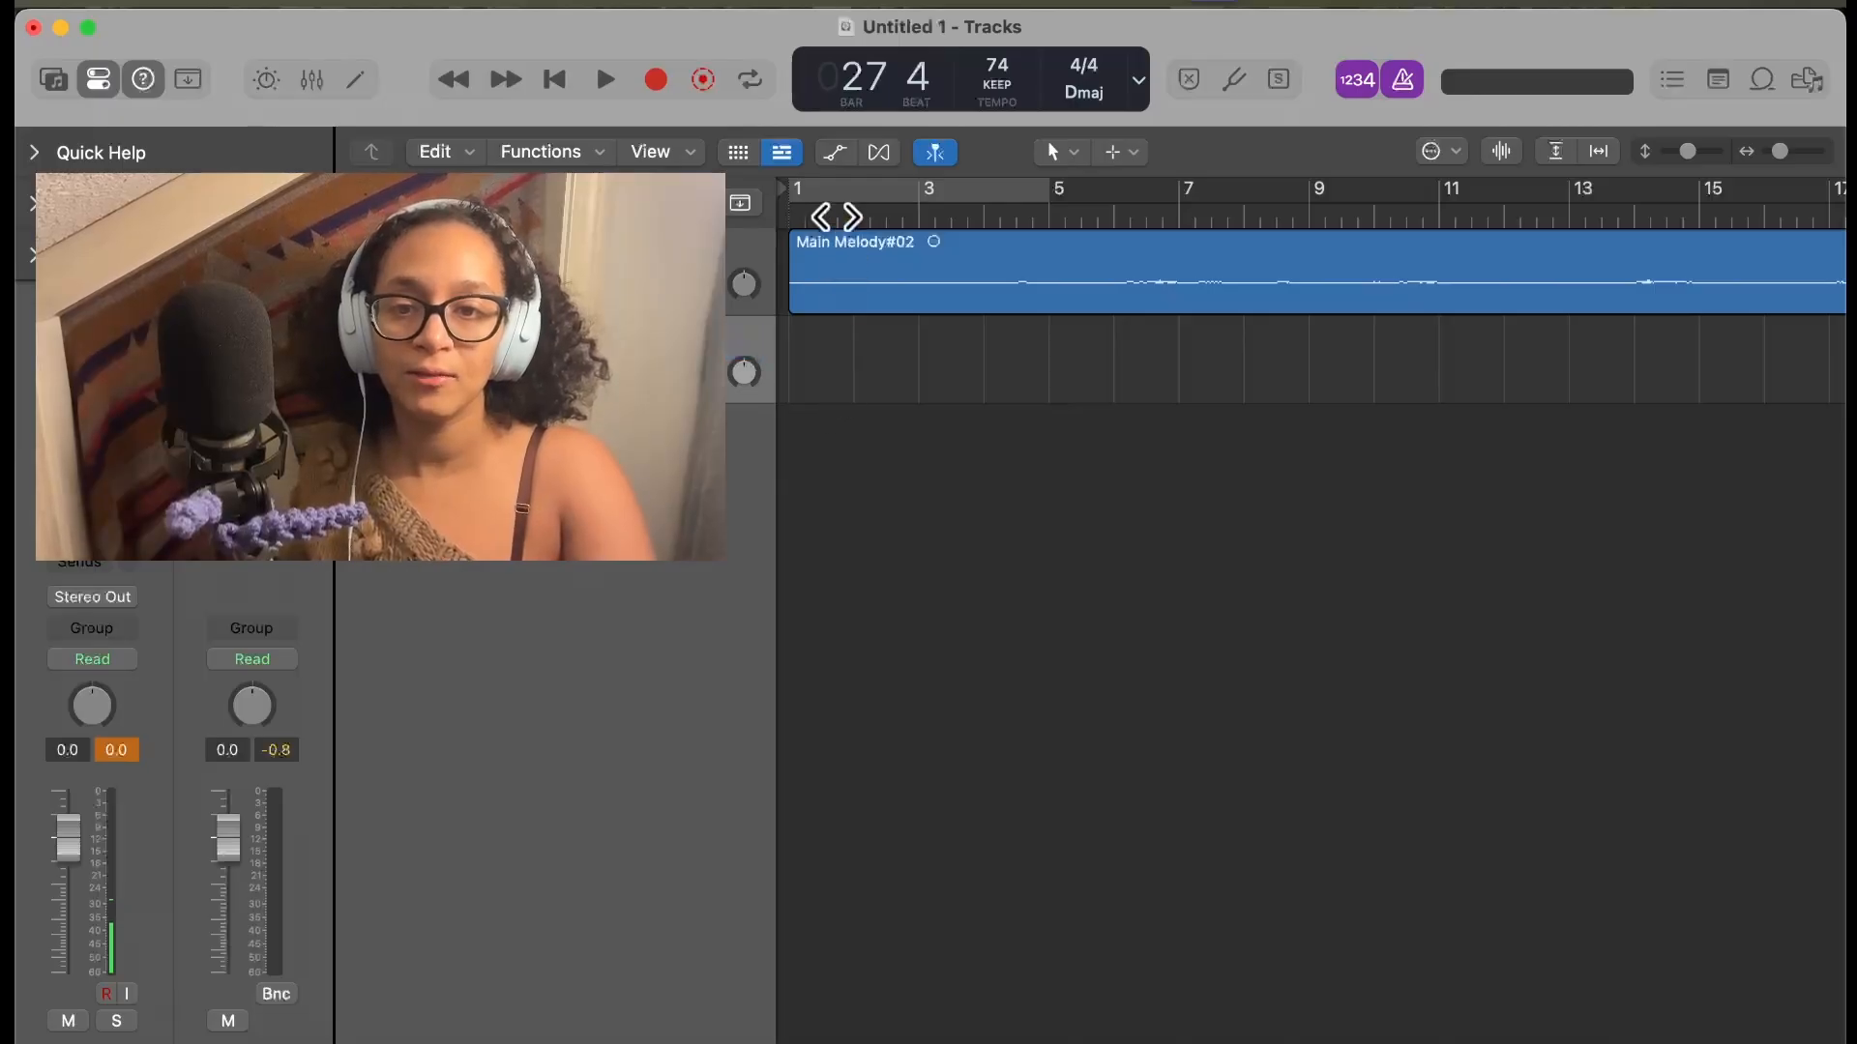
Record an alto voice take on the second track from bar 1 to about bar 32
{"action": "left_click_drag", "start_coordinate": [837, 217], "coordinate": [758, 207]}
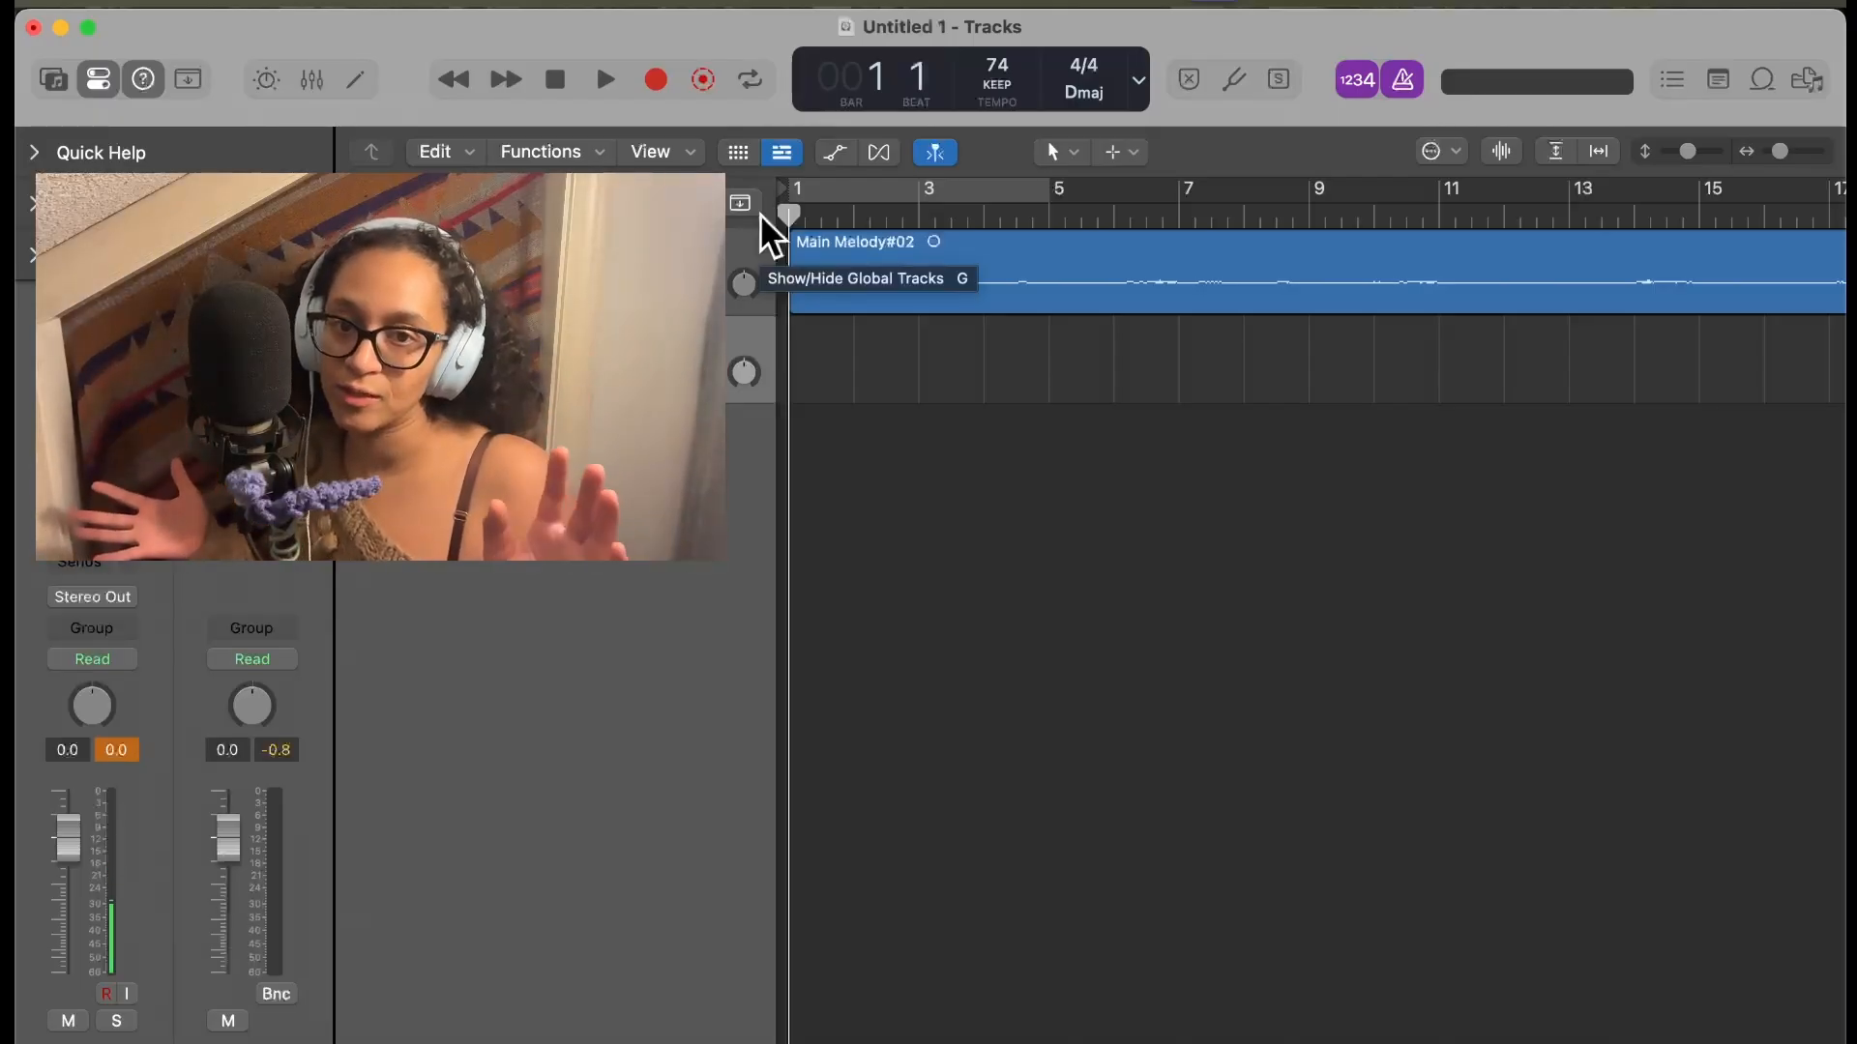
{"action": "key", "text": "r"}
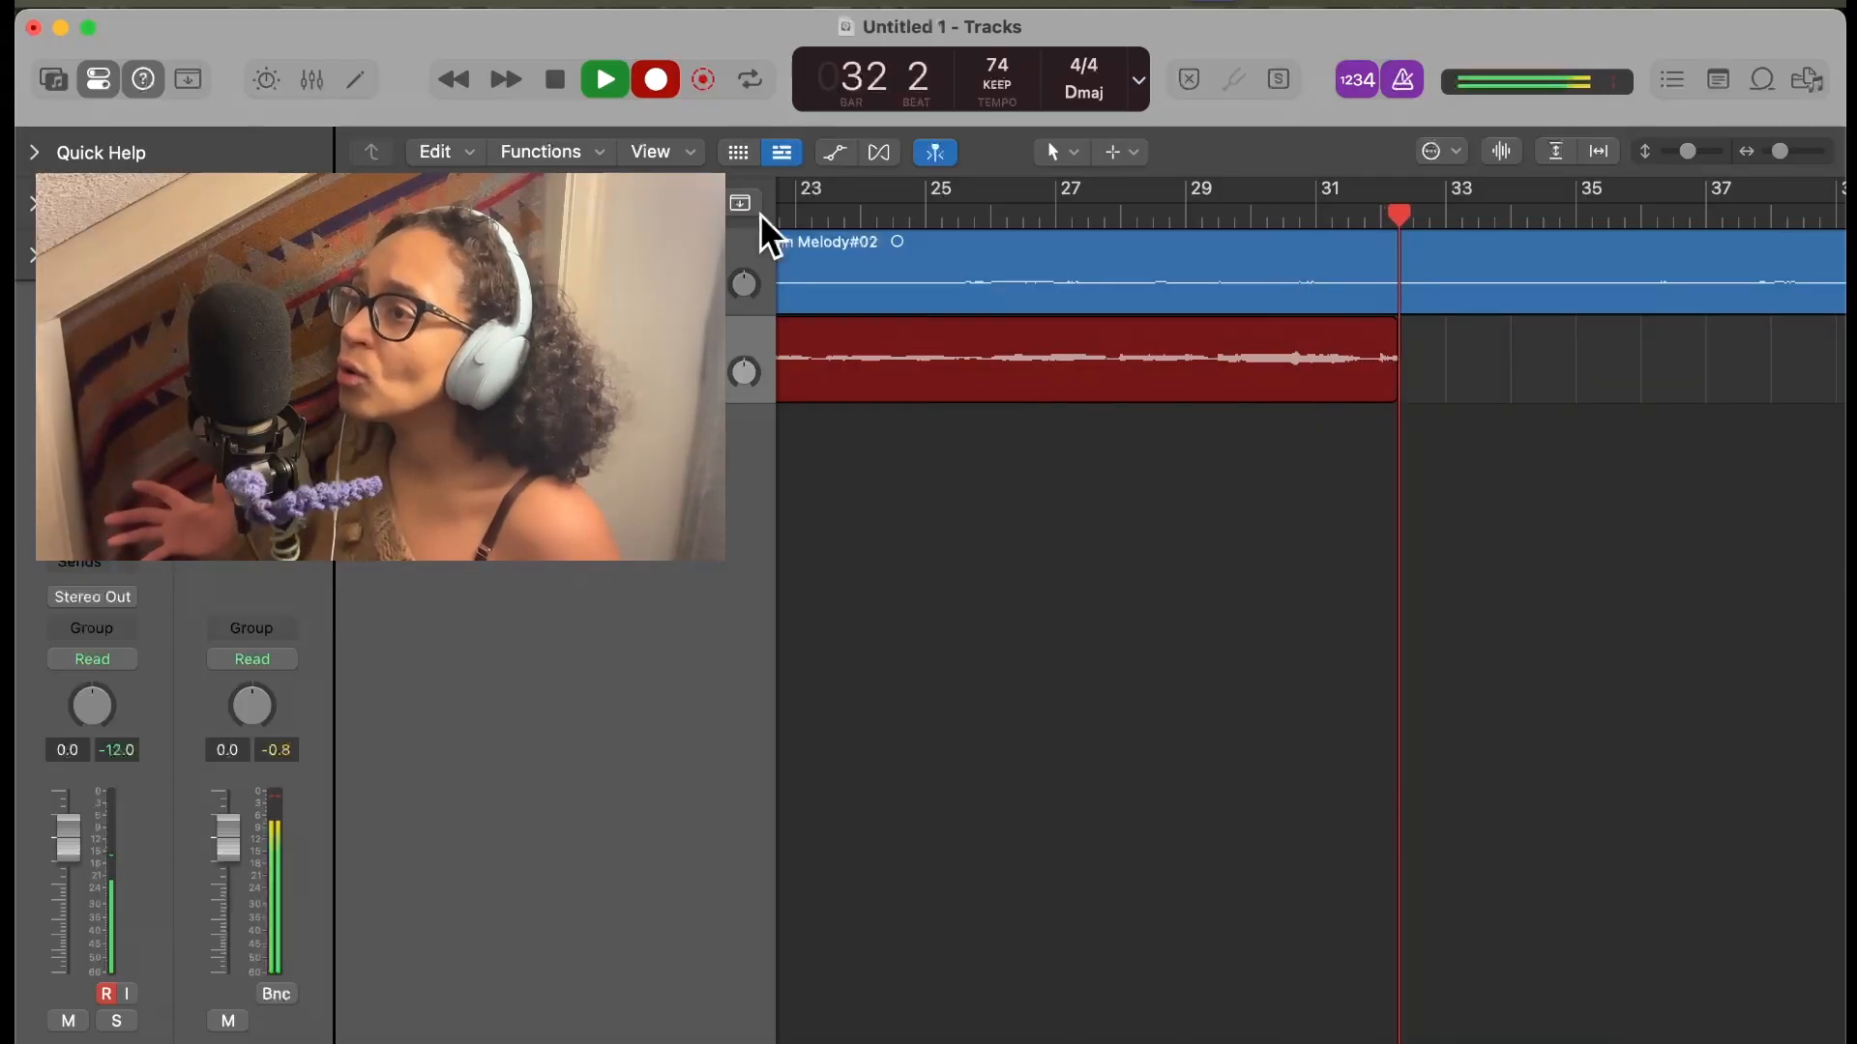
{"action": "key", "text": "space"}
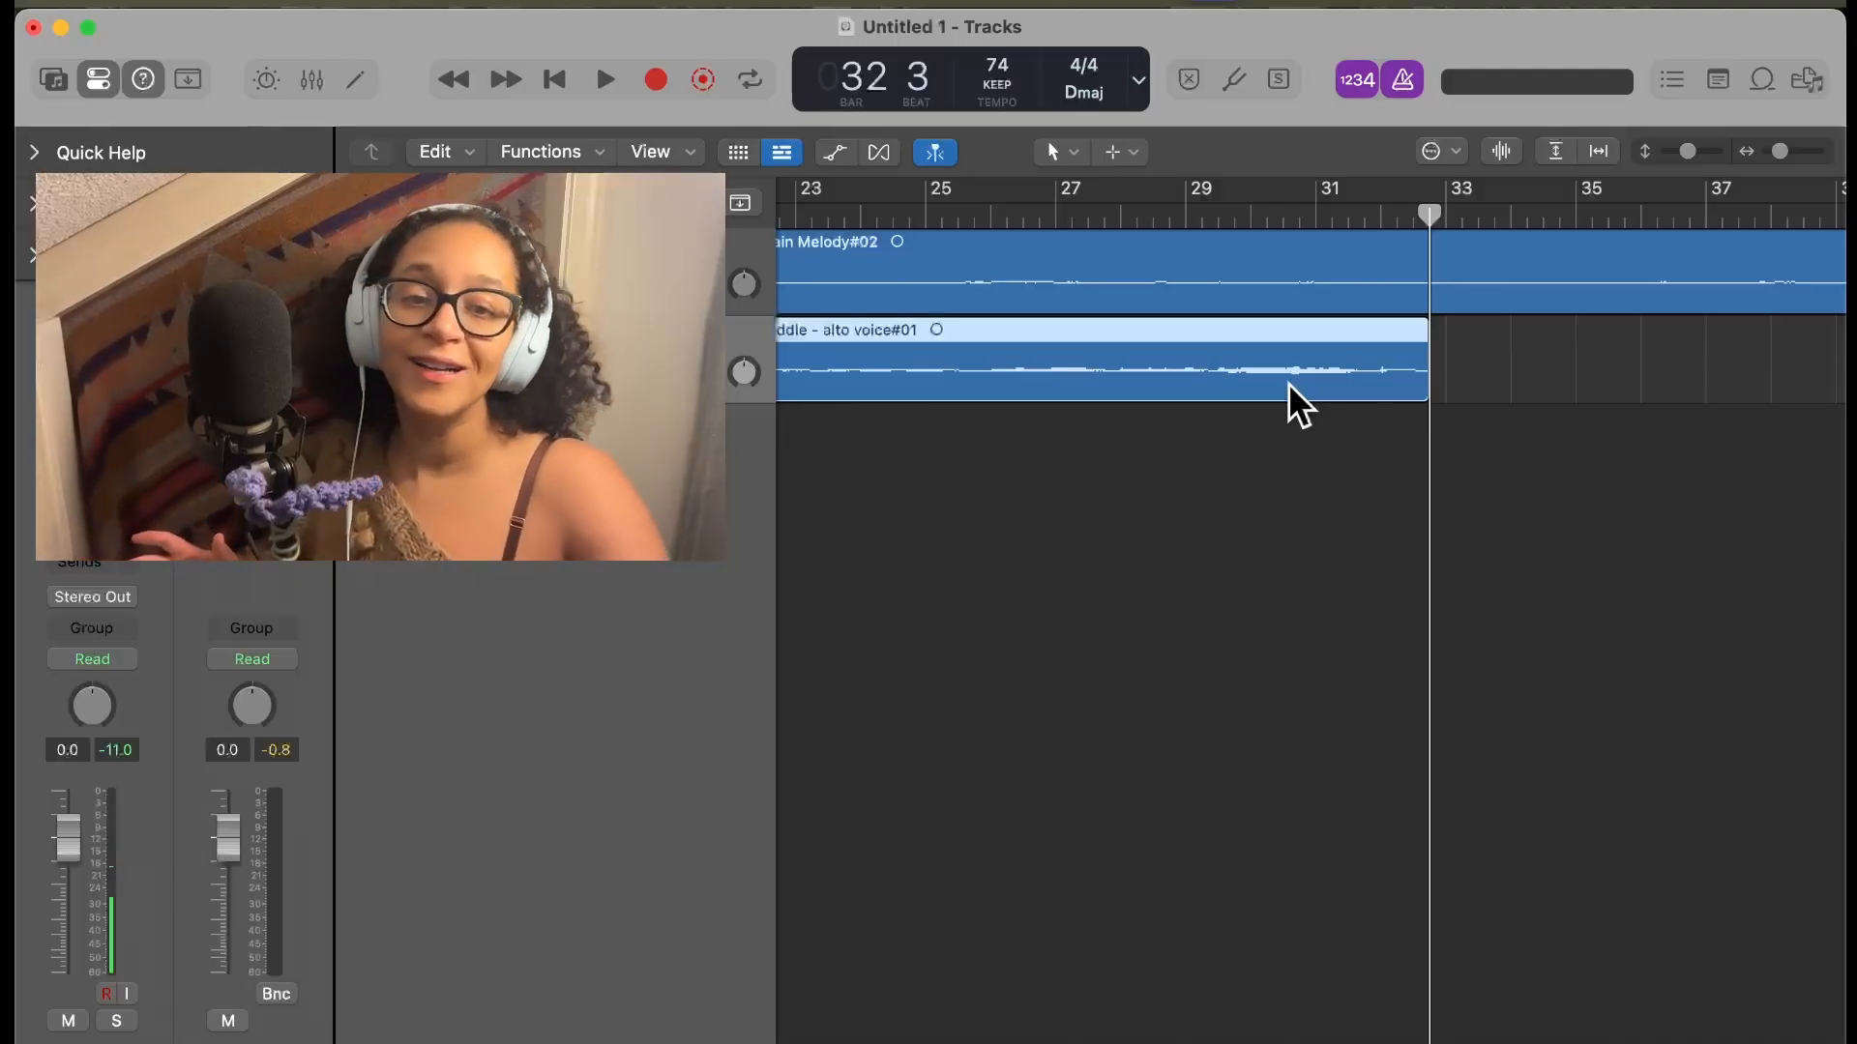
Delete the recorded alto voice take from the second track
{"action": "key", "text": "BackSpace"}
{"action": "left_click", "coordinate": [1055, 454]}
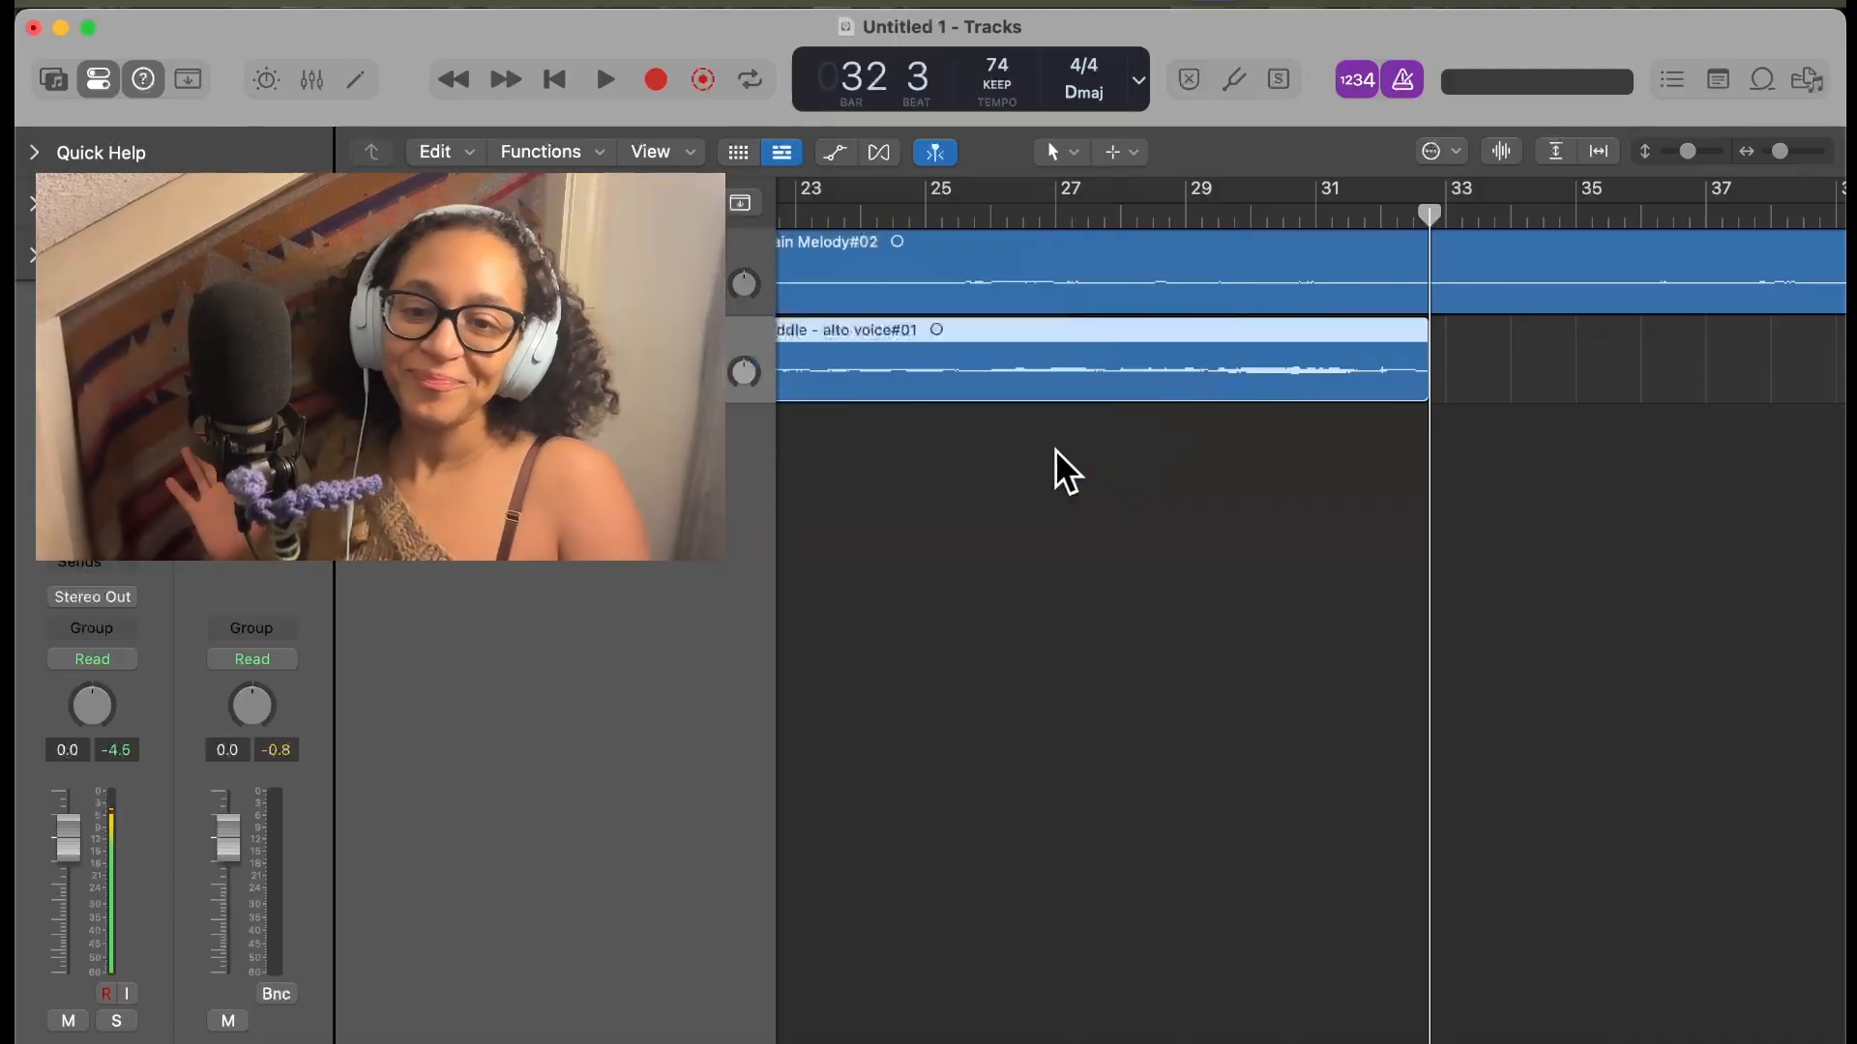
{"action": "scroll", "coordinate": [843, 353], "scroll_direction": "left", "scroll_amount": 10}
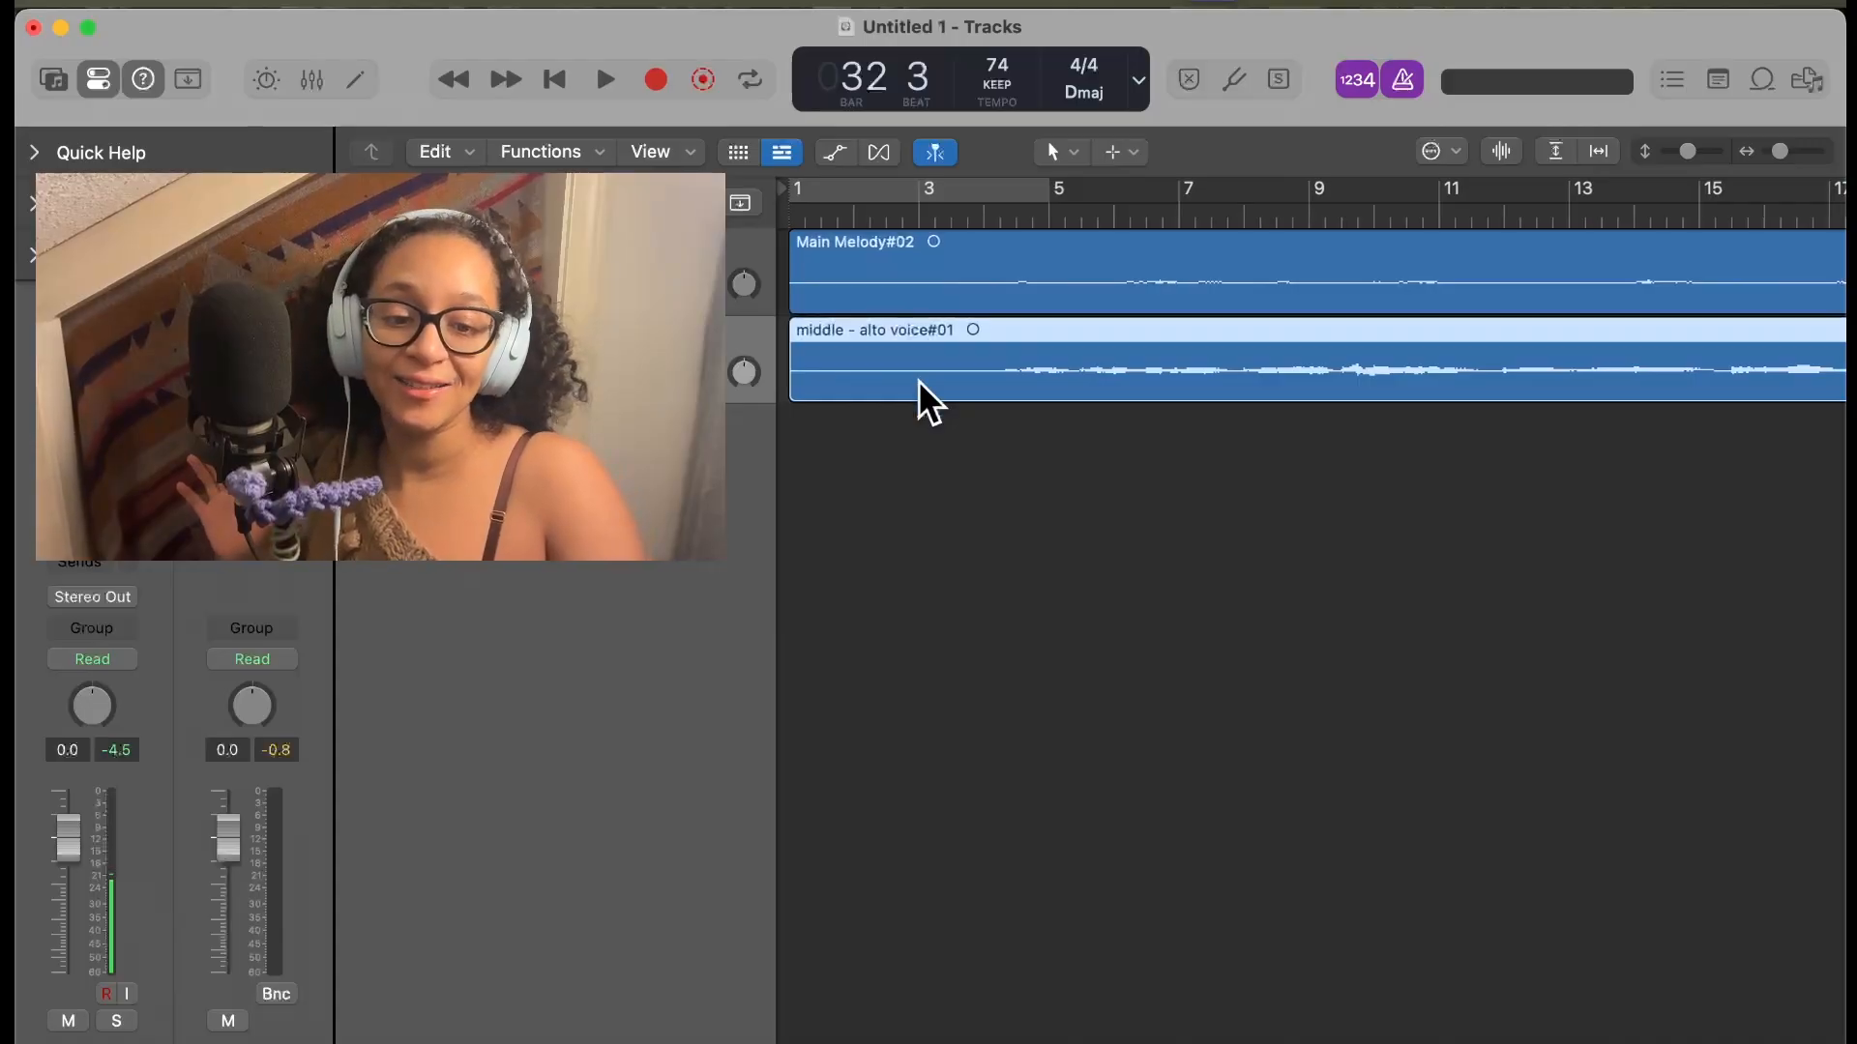
{"action": "scroll", "coordinate": [1073, 459], "scroll_direction": "right", "scroll_amount": 2}
{"action": "left_click", "coordinate": [1098, 385]}
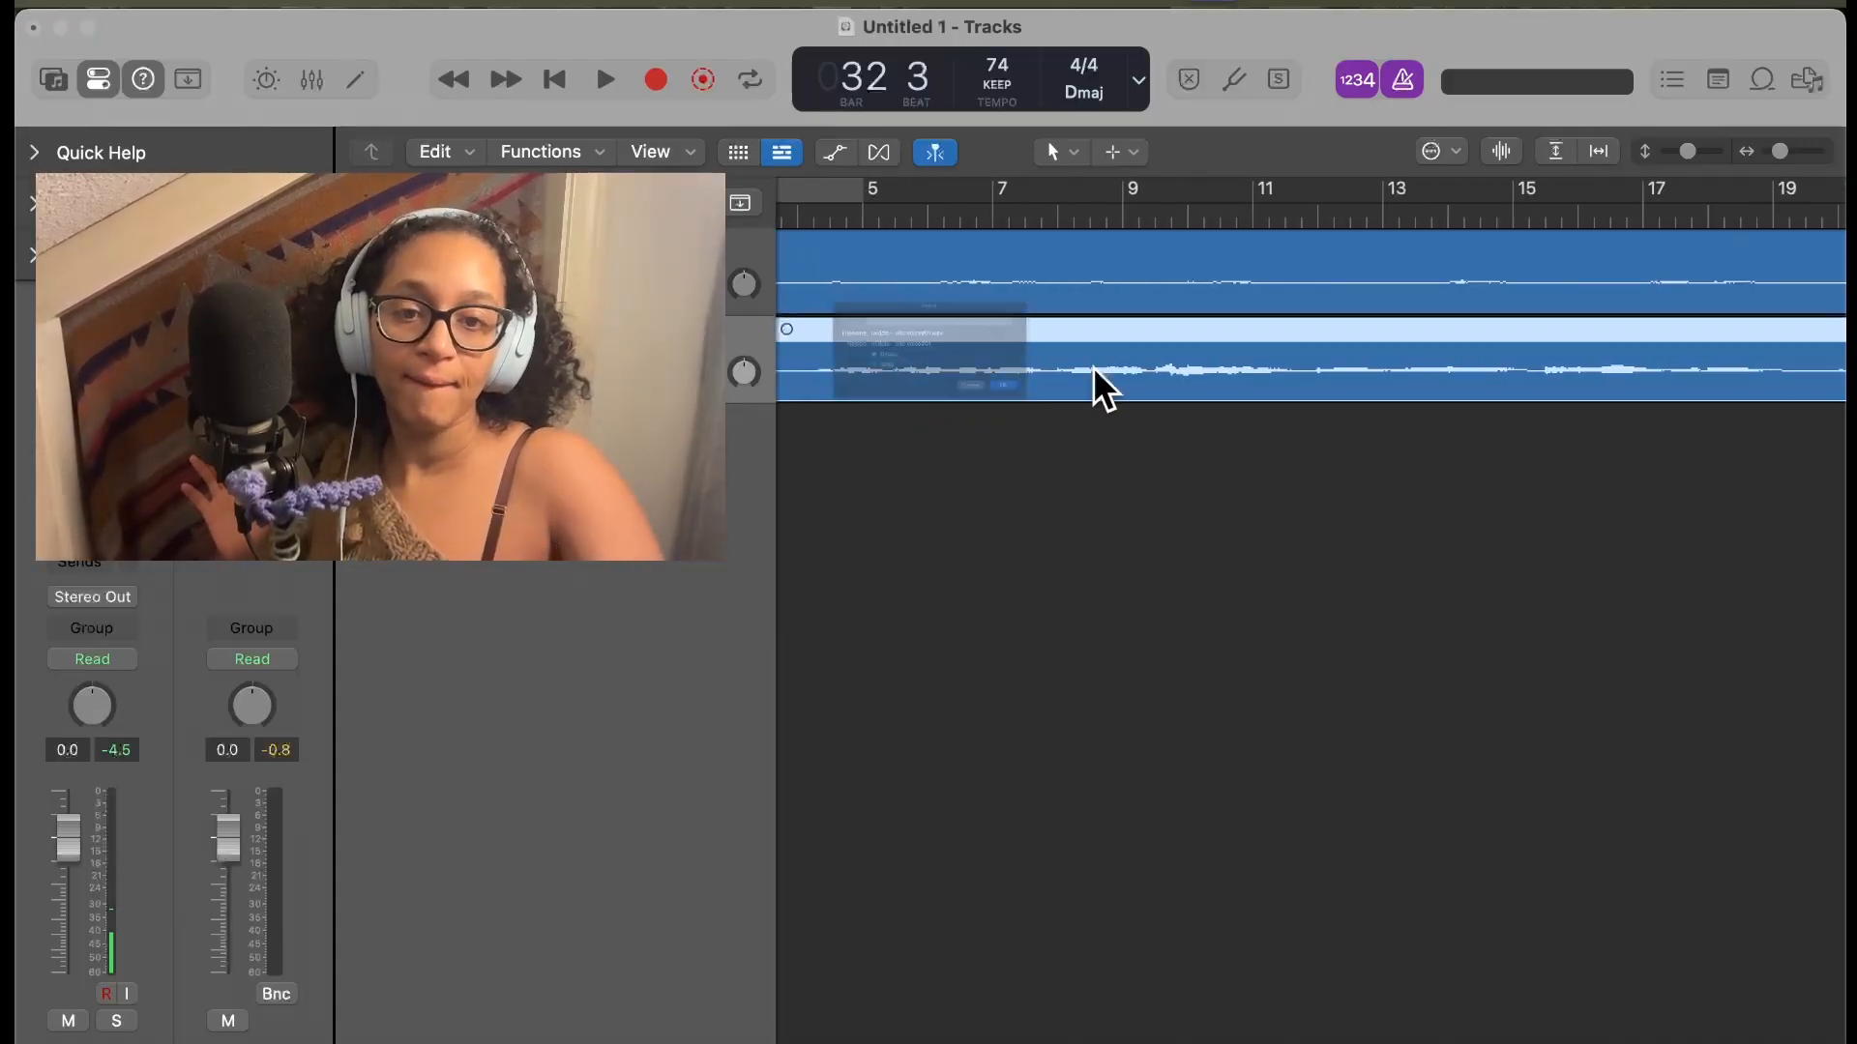
{"action": "key", "text": "BackSpace"}
{"action": "left_click", "coordinate": [1153, 460]}
{"action": "scroll", "coordinate": [860, 290], "scroll_direction": "left", "scroll_amount": 3}
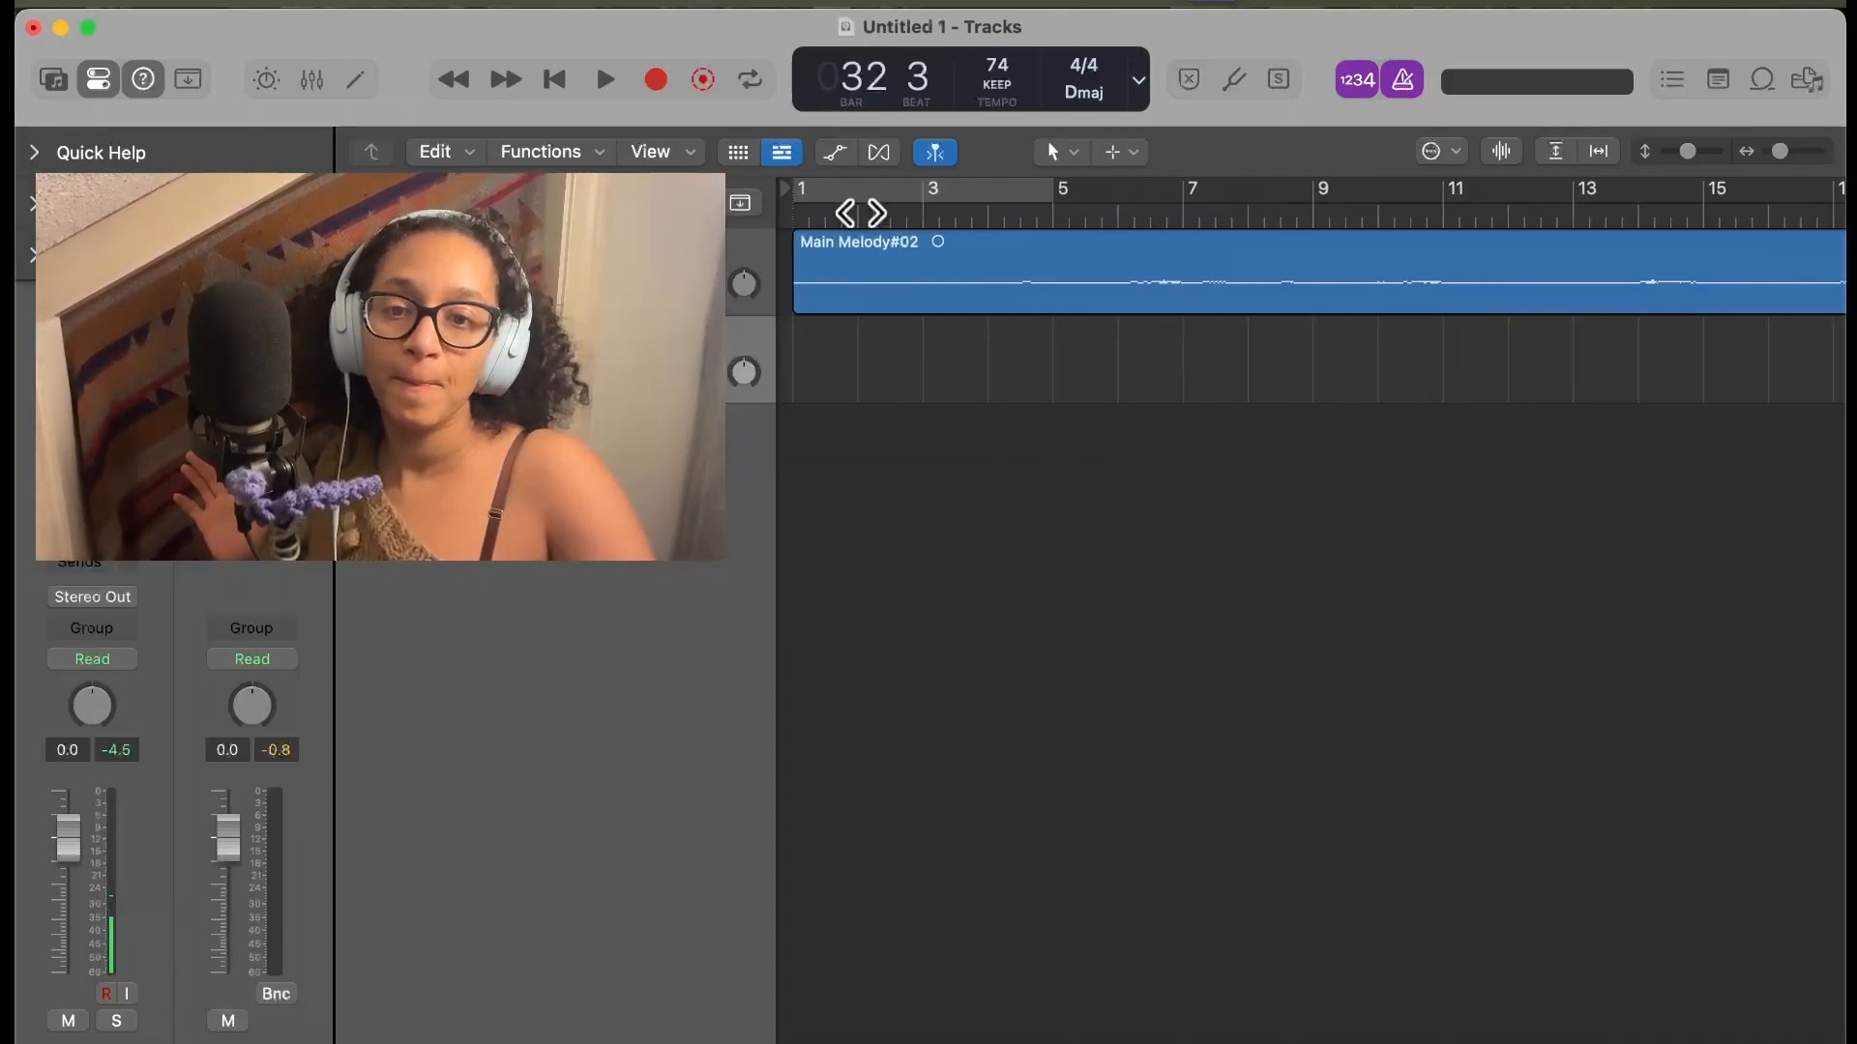
Record a new alto voice take from bar 1 to about bar 33 and play back its ending from about bar 27
{"action": "left_click", "coordinate": [812, 220]}
{"action": "key", "text": "Return"}
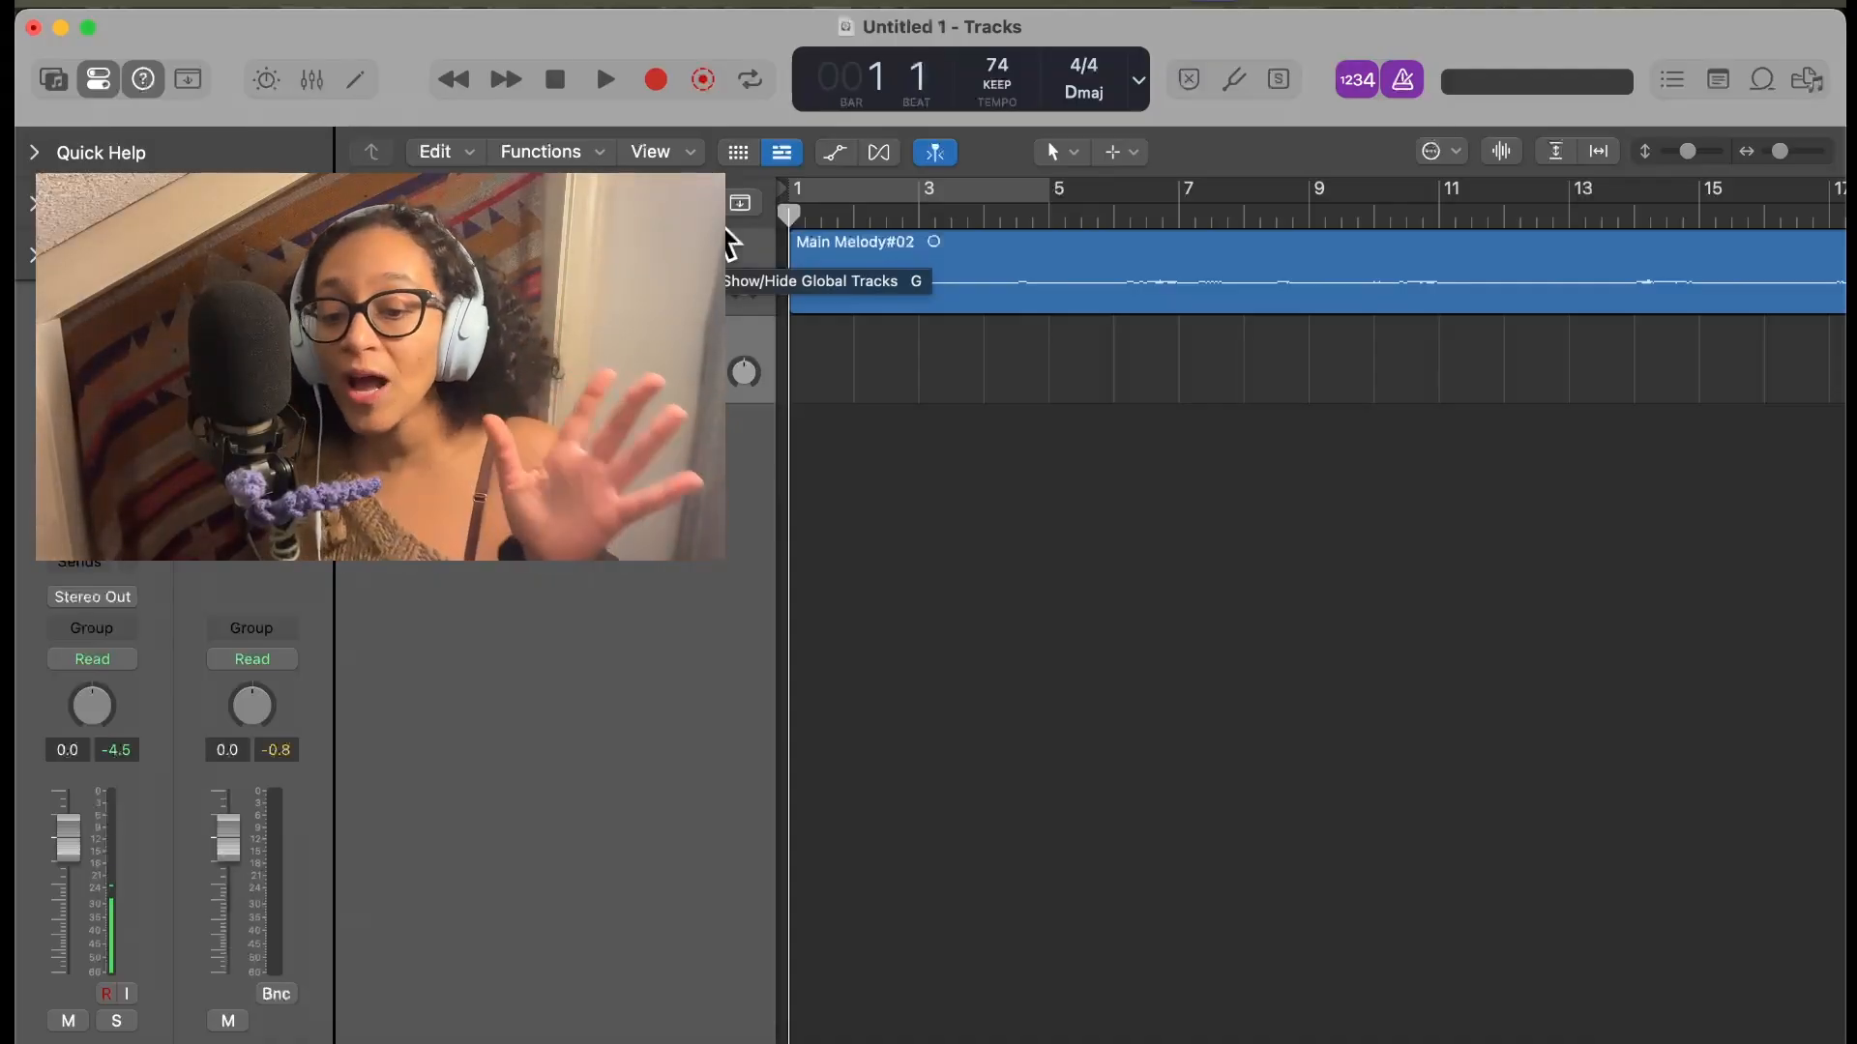
{"action": "key", "text": "r"}
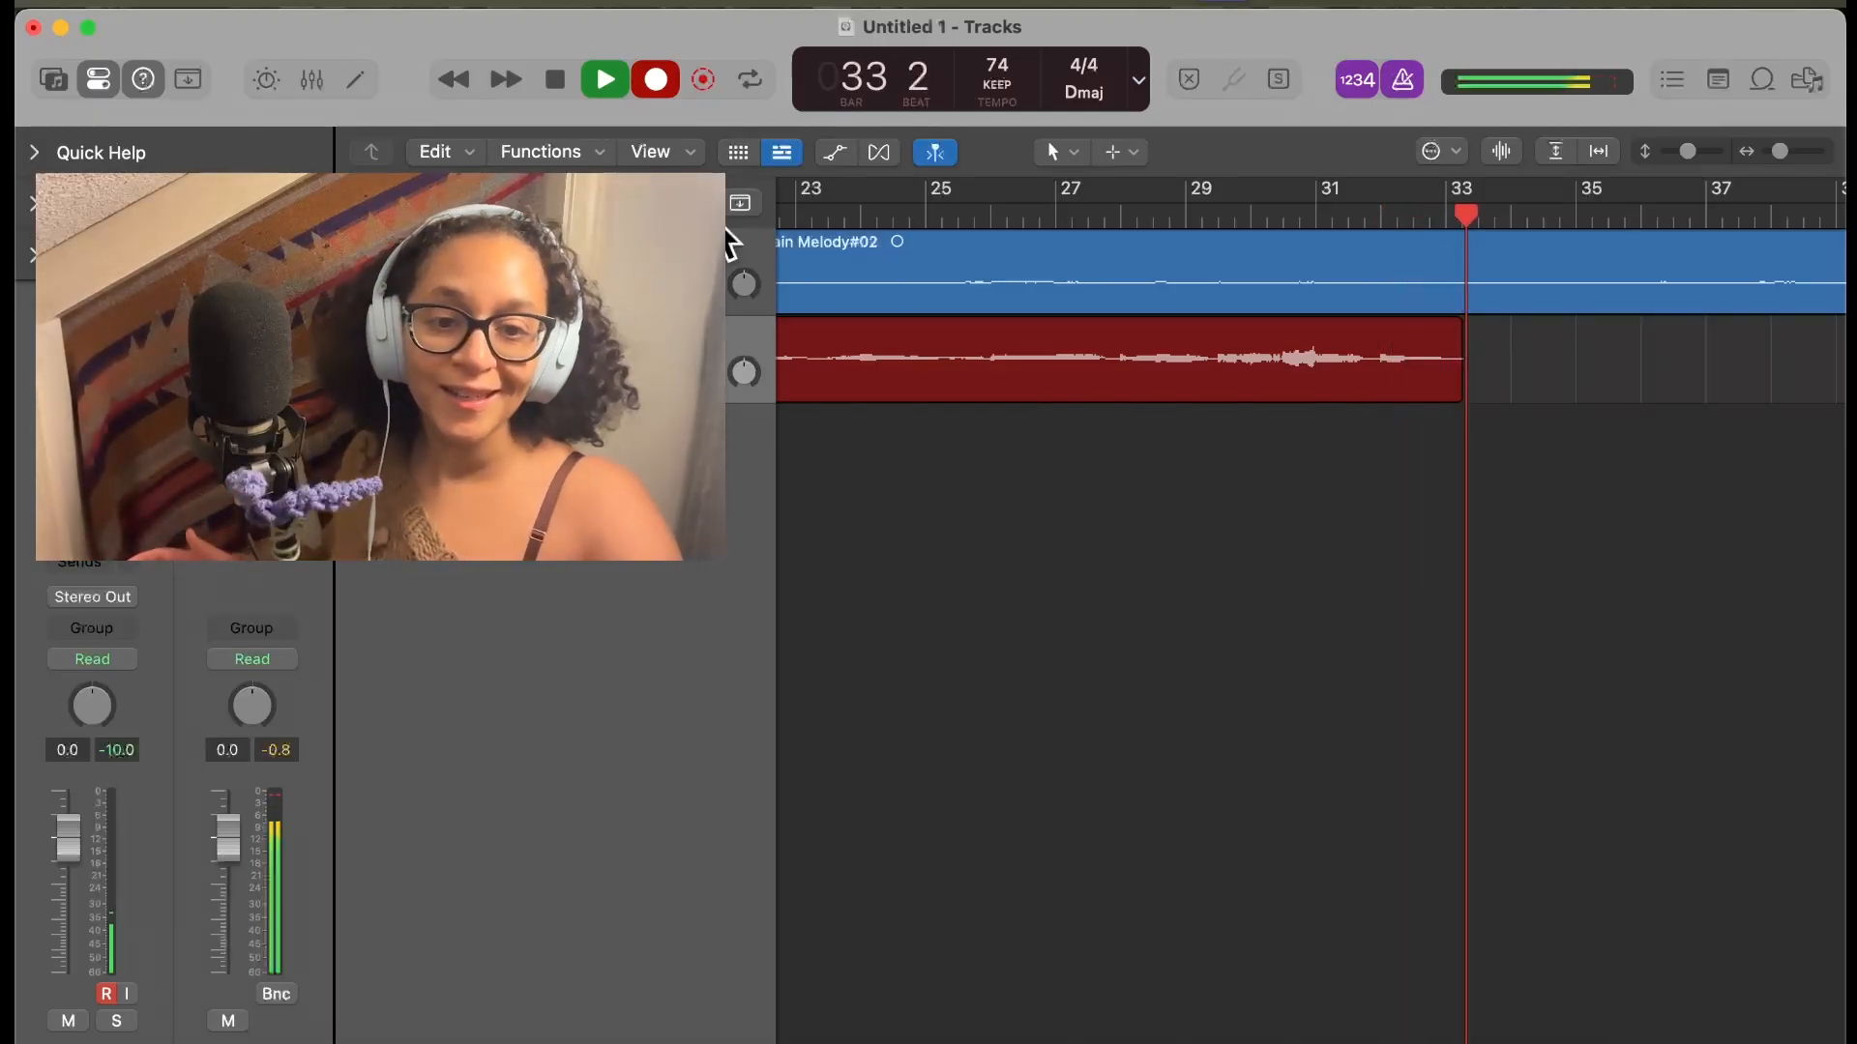
{"action": "key", "text": "space"}
{"action": "left_click", "coordinate": [1086, 212]}
{"action": "key", "text": "space"}
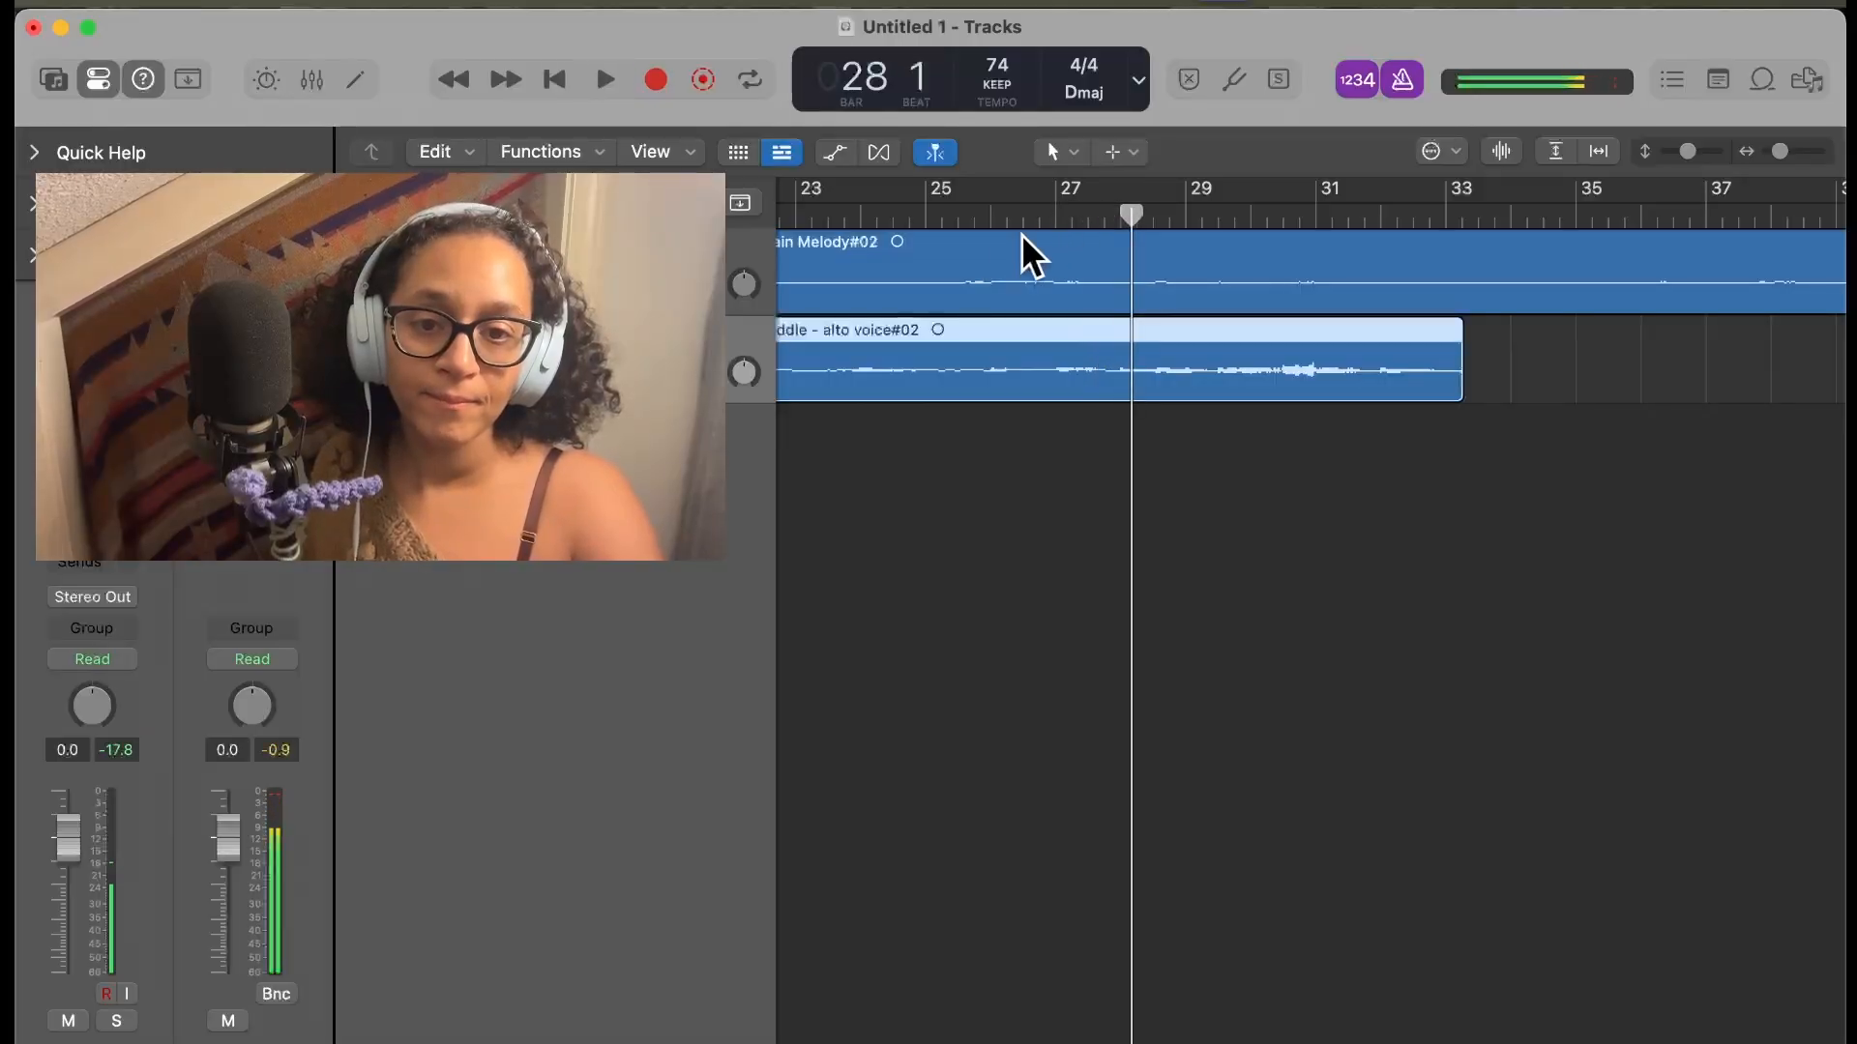
Play back the alto take from about bar 25 to bar 31 and set the alto track's volume to -6.6 dB
{"action": "left_click", "coordinate": [967, 214]}
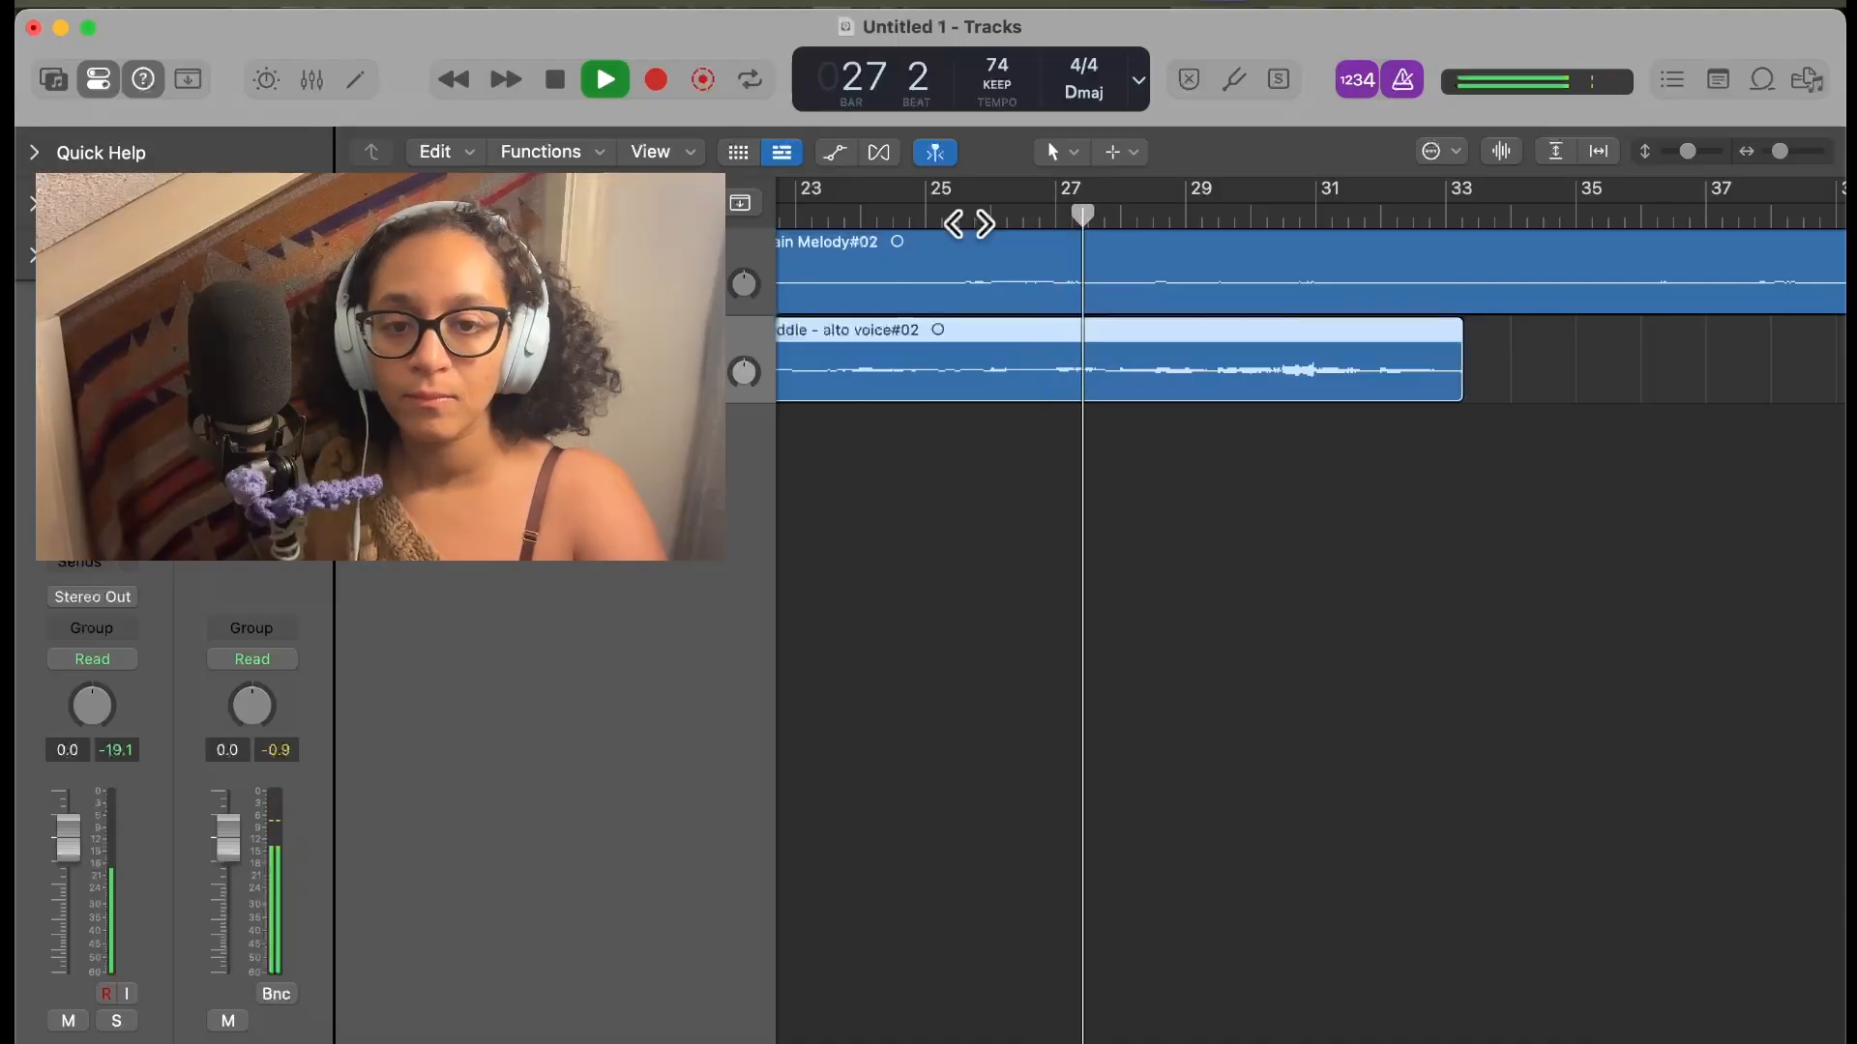
{"action": "key", "text": "space"}
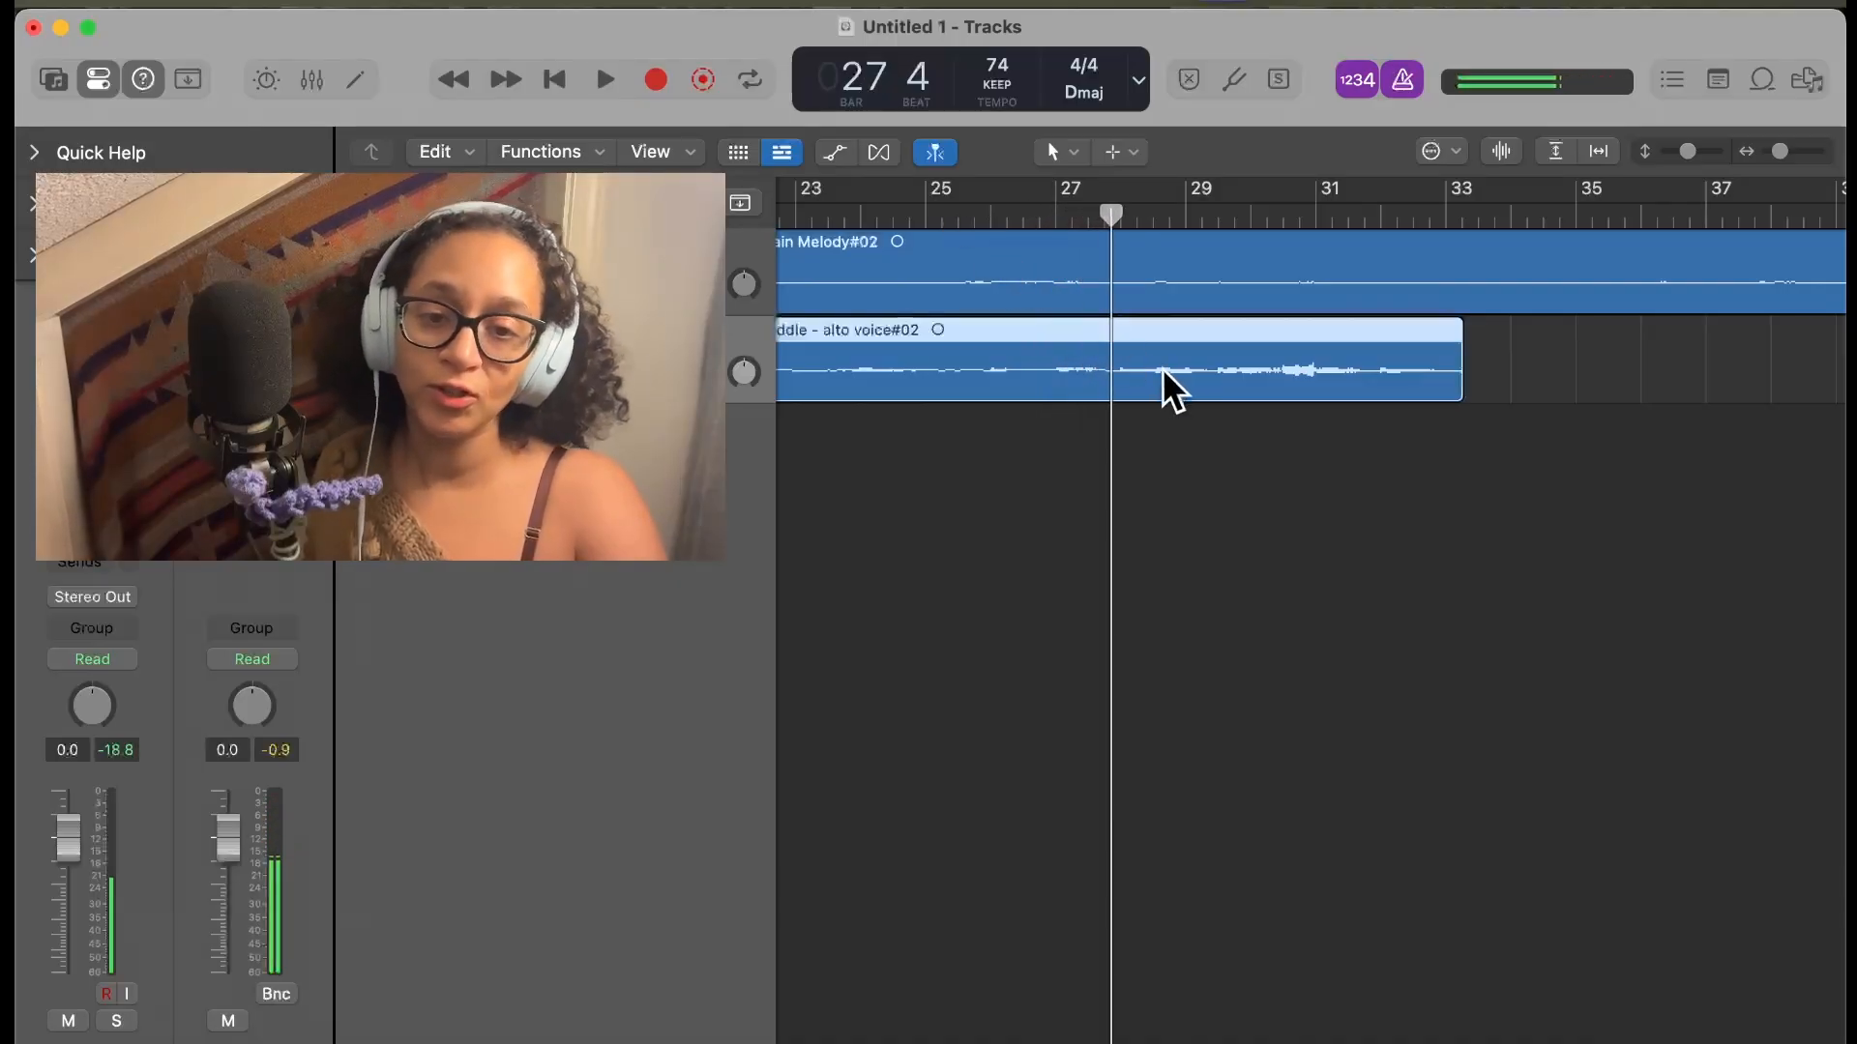
{"action": "key", "text": "space"}
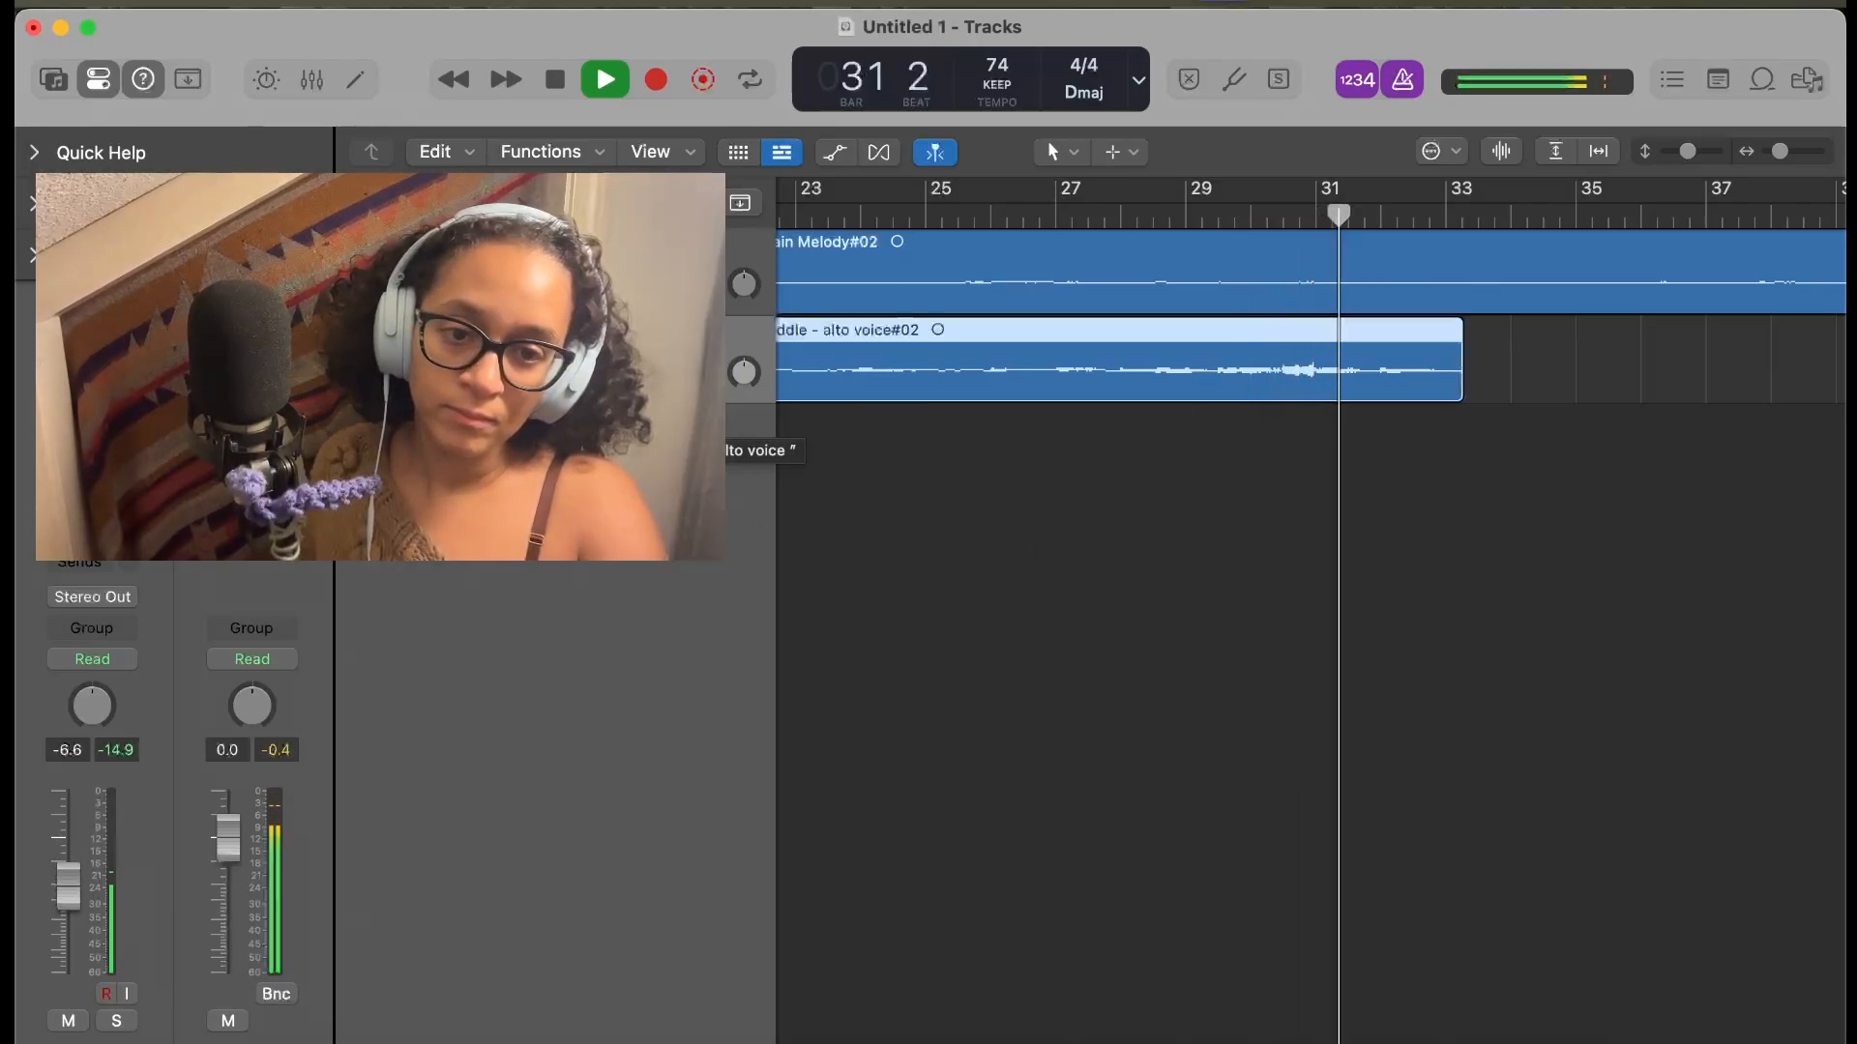
{"action": "key", "text": "space"}
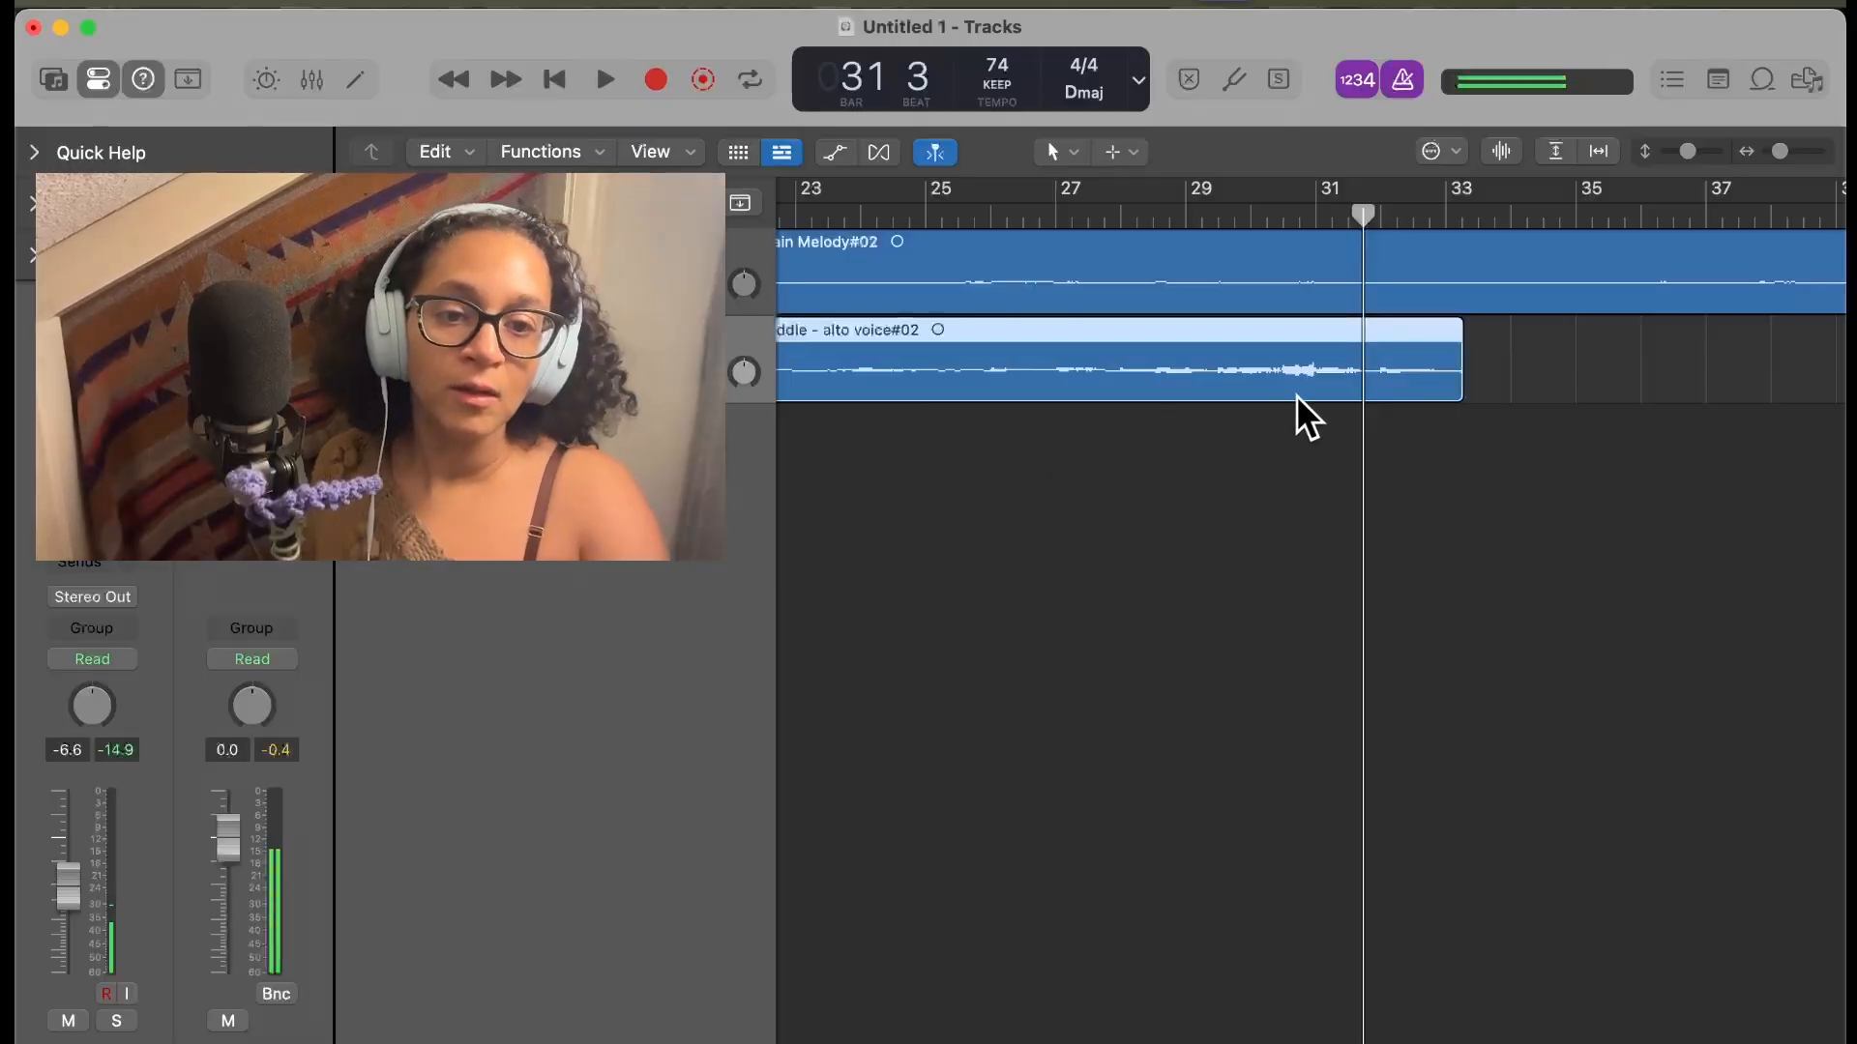
{"action": "right_click", "coordinate": [1427, 375]}
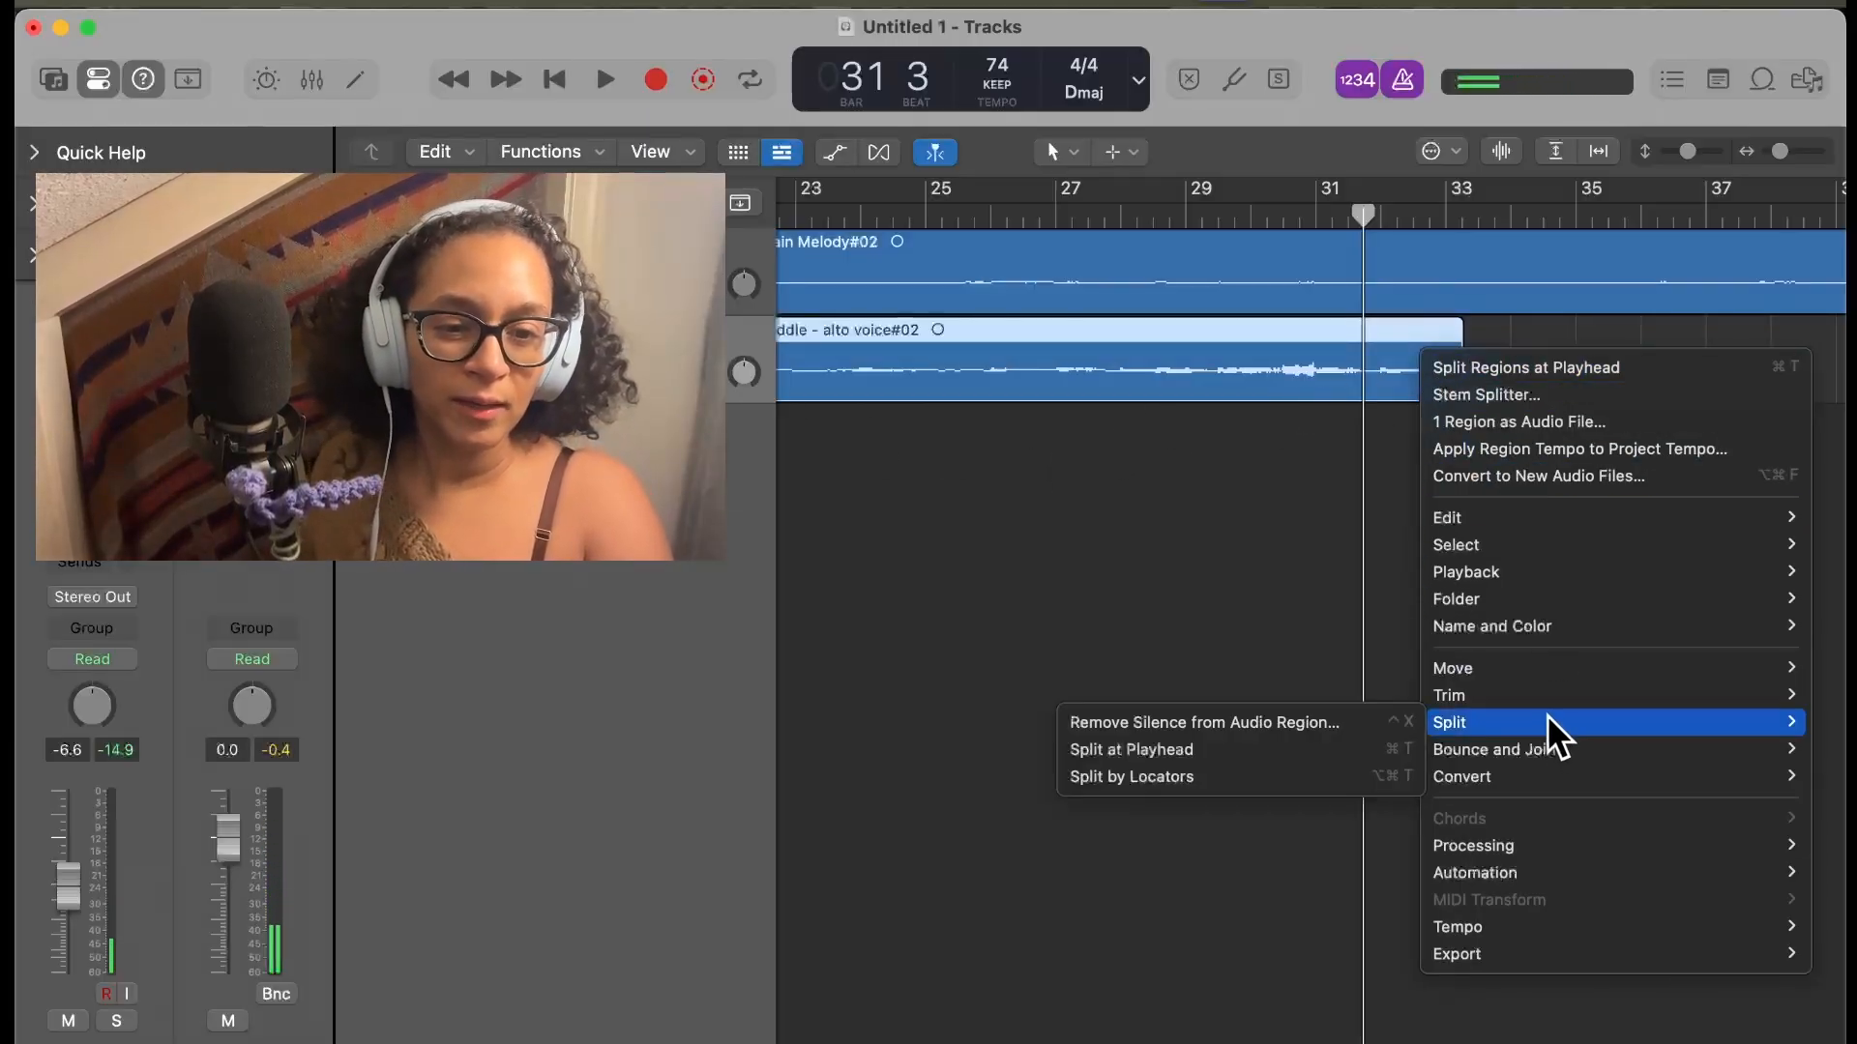
{"action": "mouse_move", "coordinate": [1544, 703]}
{"action": "key", "text": "Escape"}
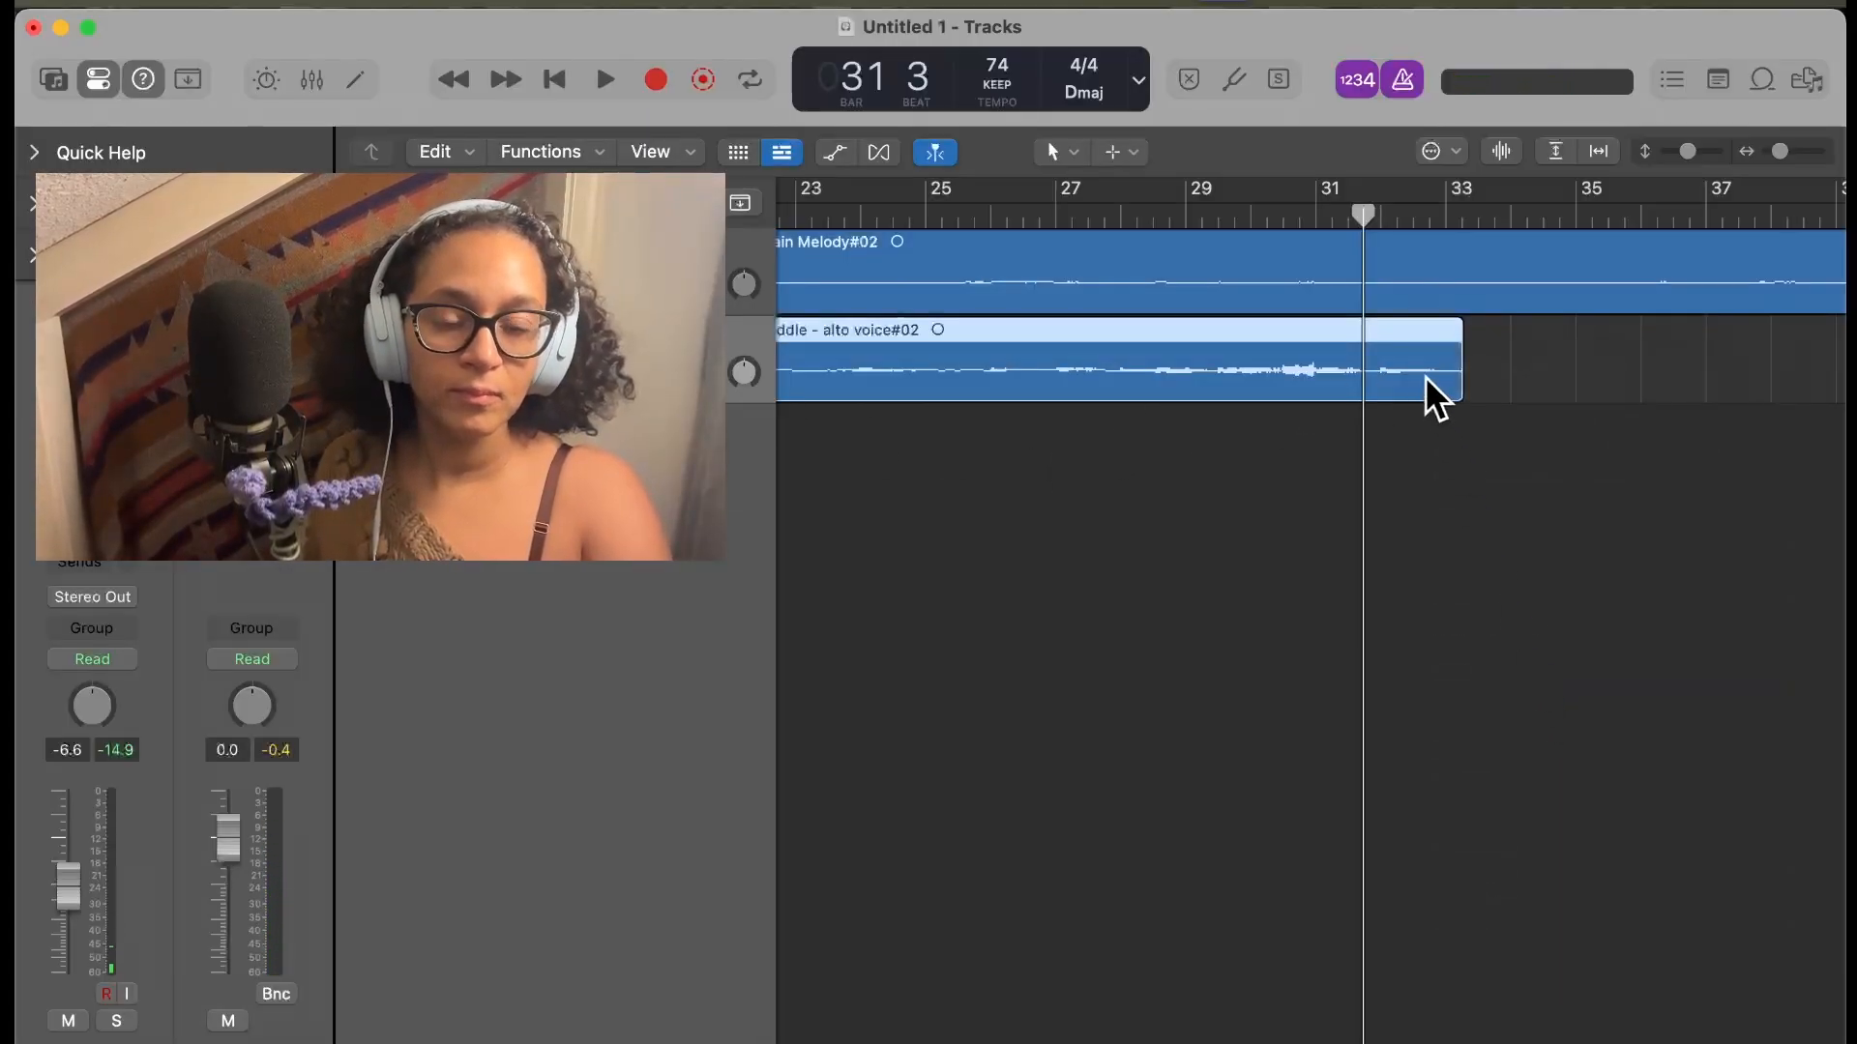
{"action": "left_click", "coordinate": [1554, 493]}
{"action": "left_click", "coordinate": [1426, 361]}
{"action": "right_click", "coordinate": [1424, 343]}
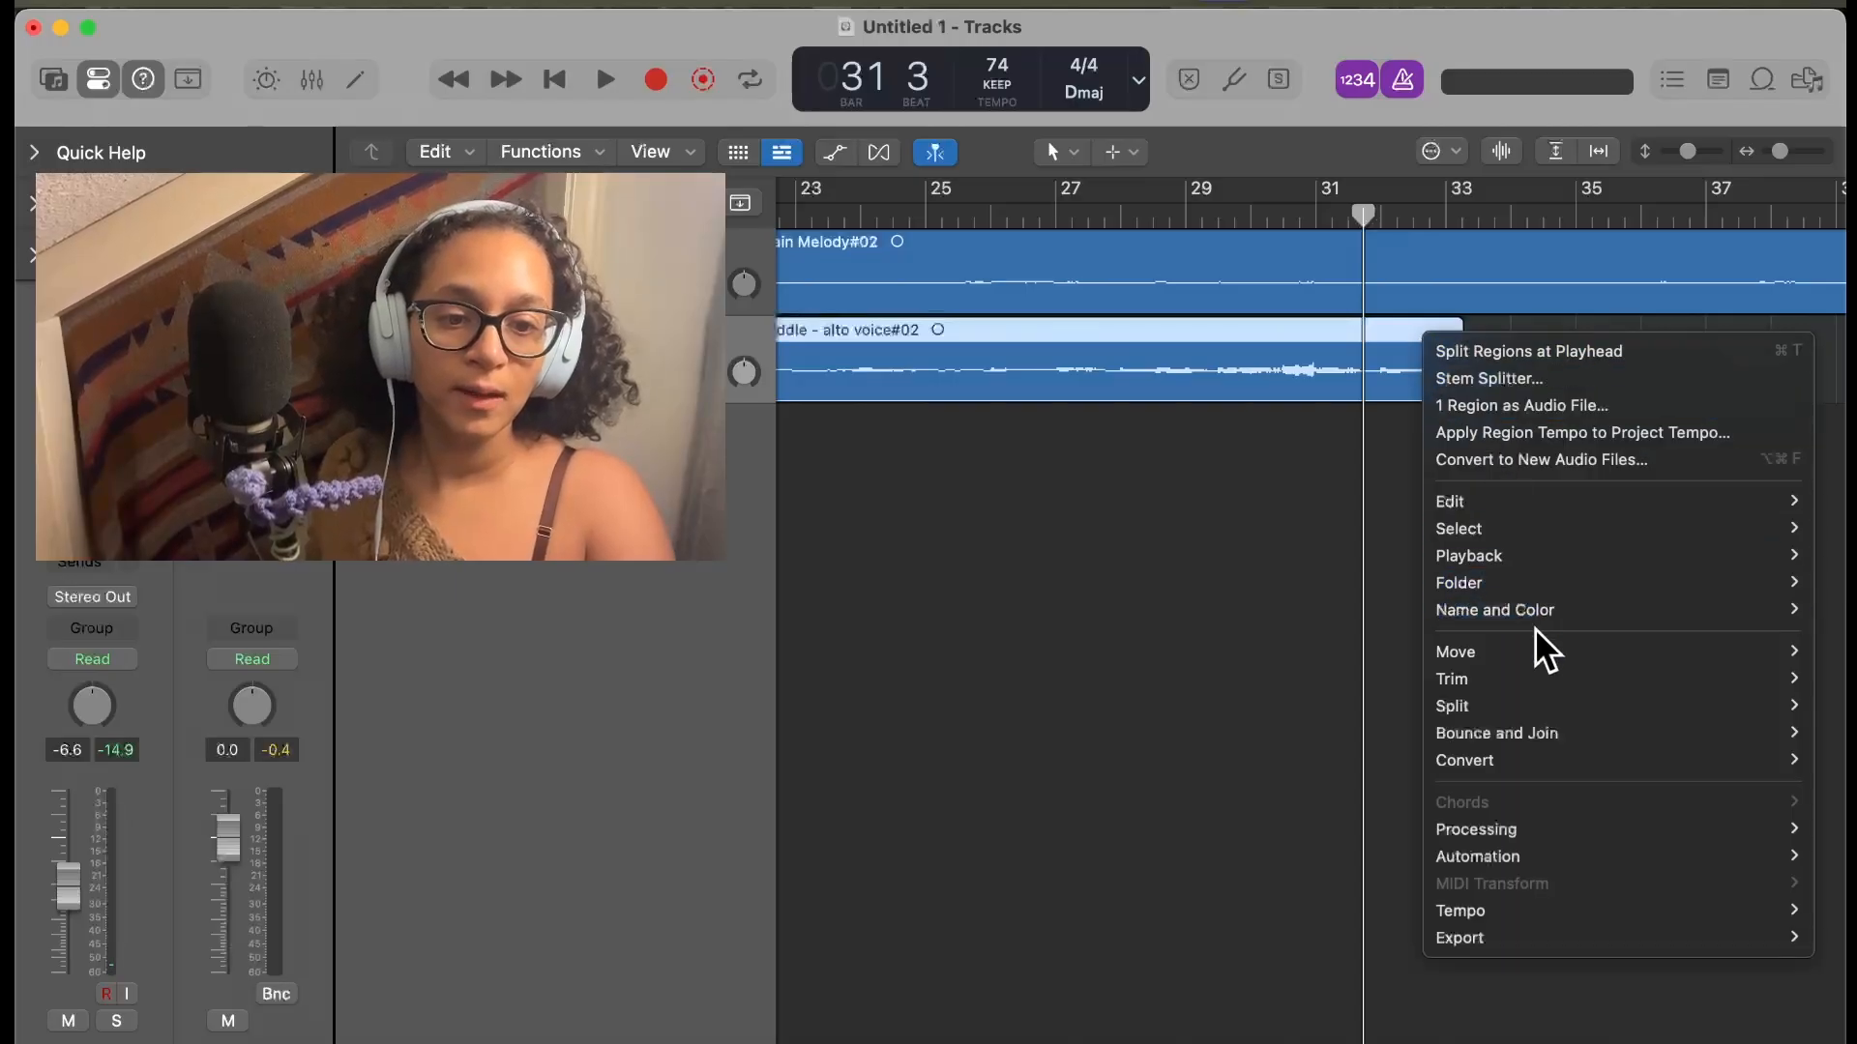
{"action": "key", "text": "Escape"}
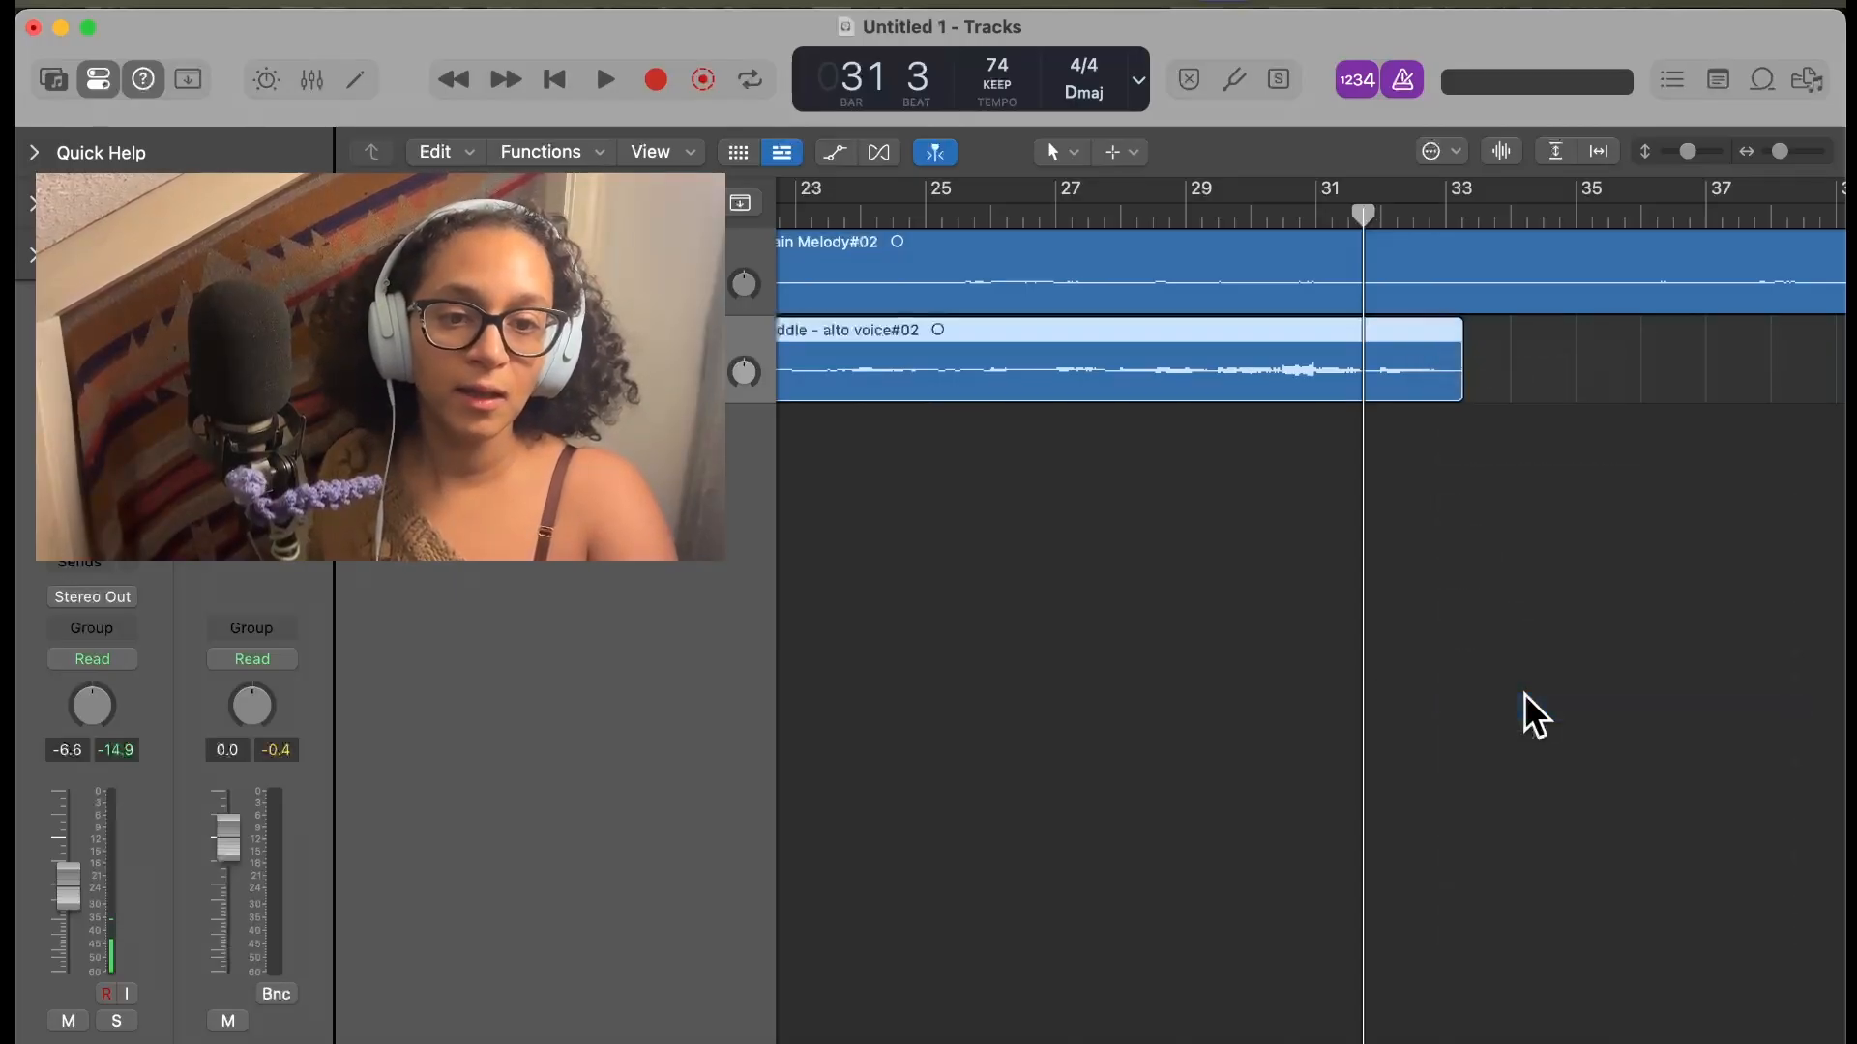
Split the alto voice region at the playhead in bar 31 and delete the part after the split
{"action": "right_click", "coordinate": [1416, 393]}
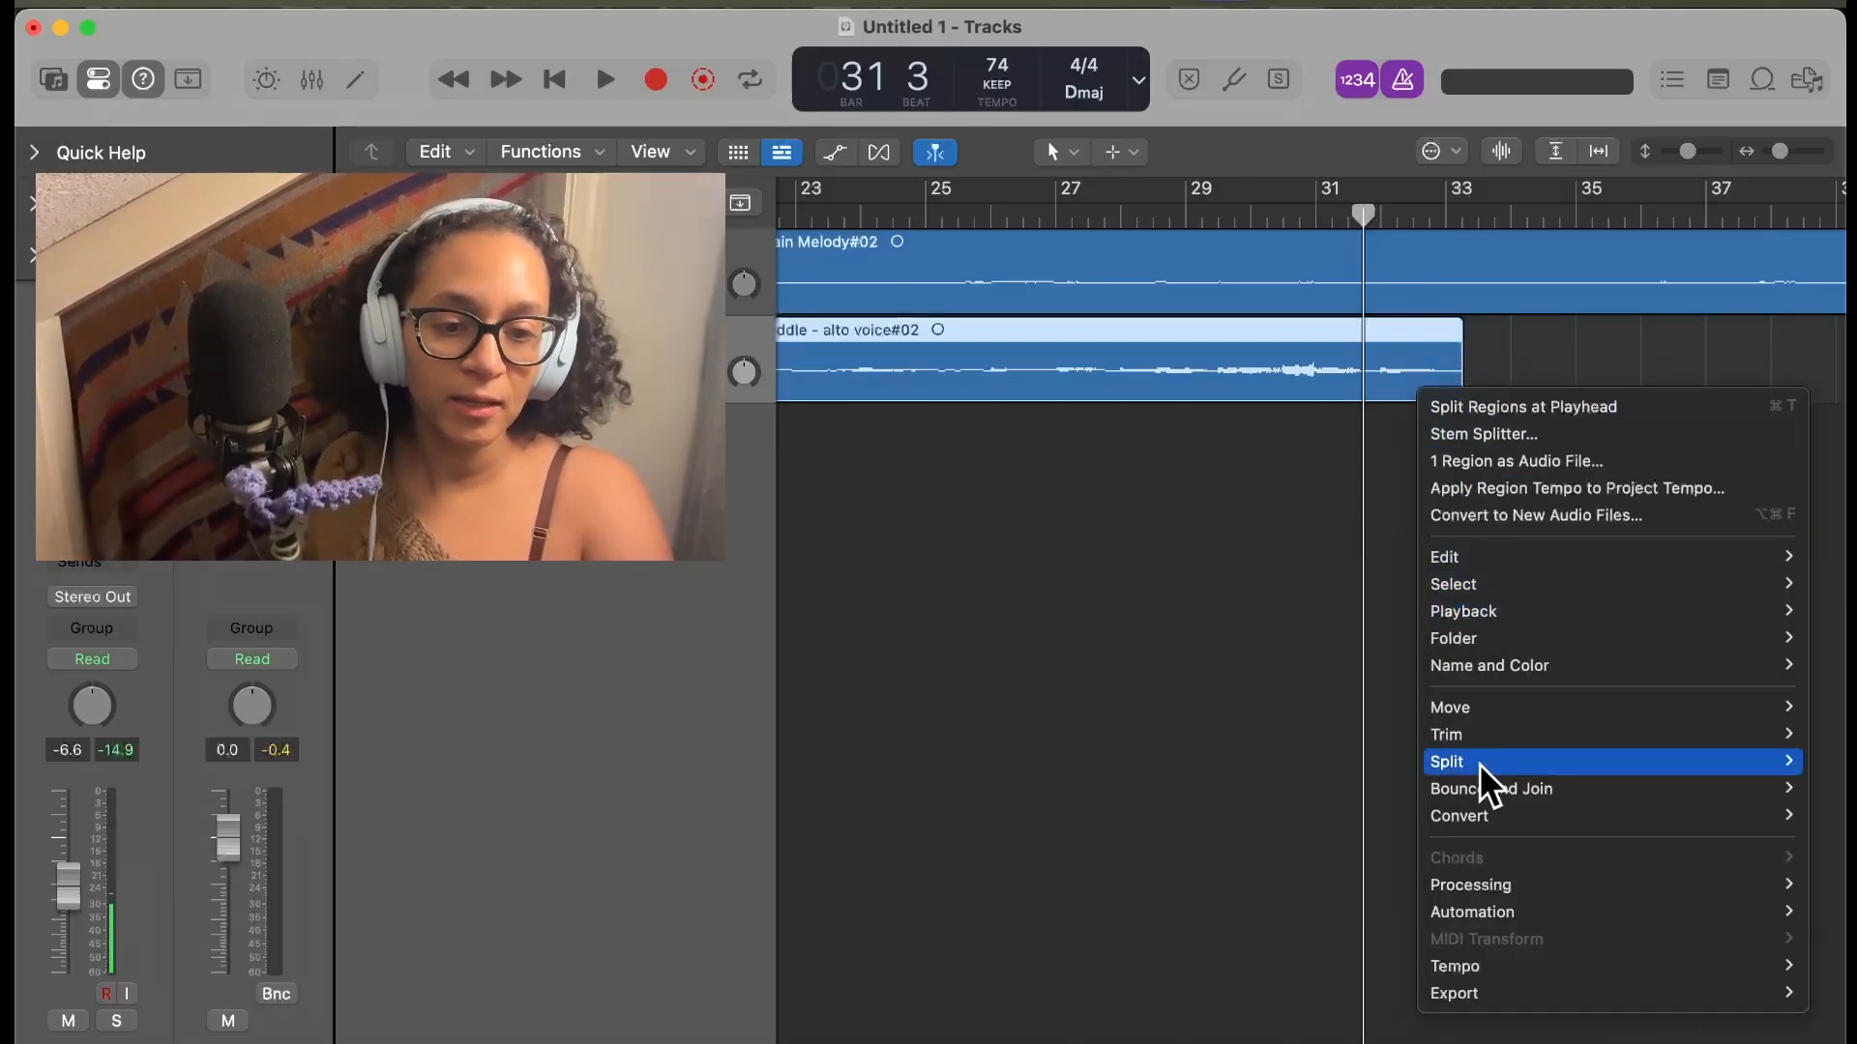
{"action": "left_click", "coordinate": [1306, 793]}
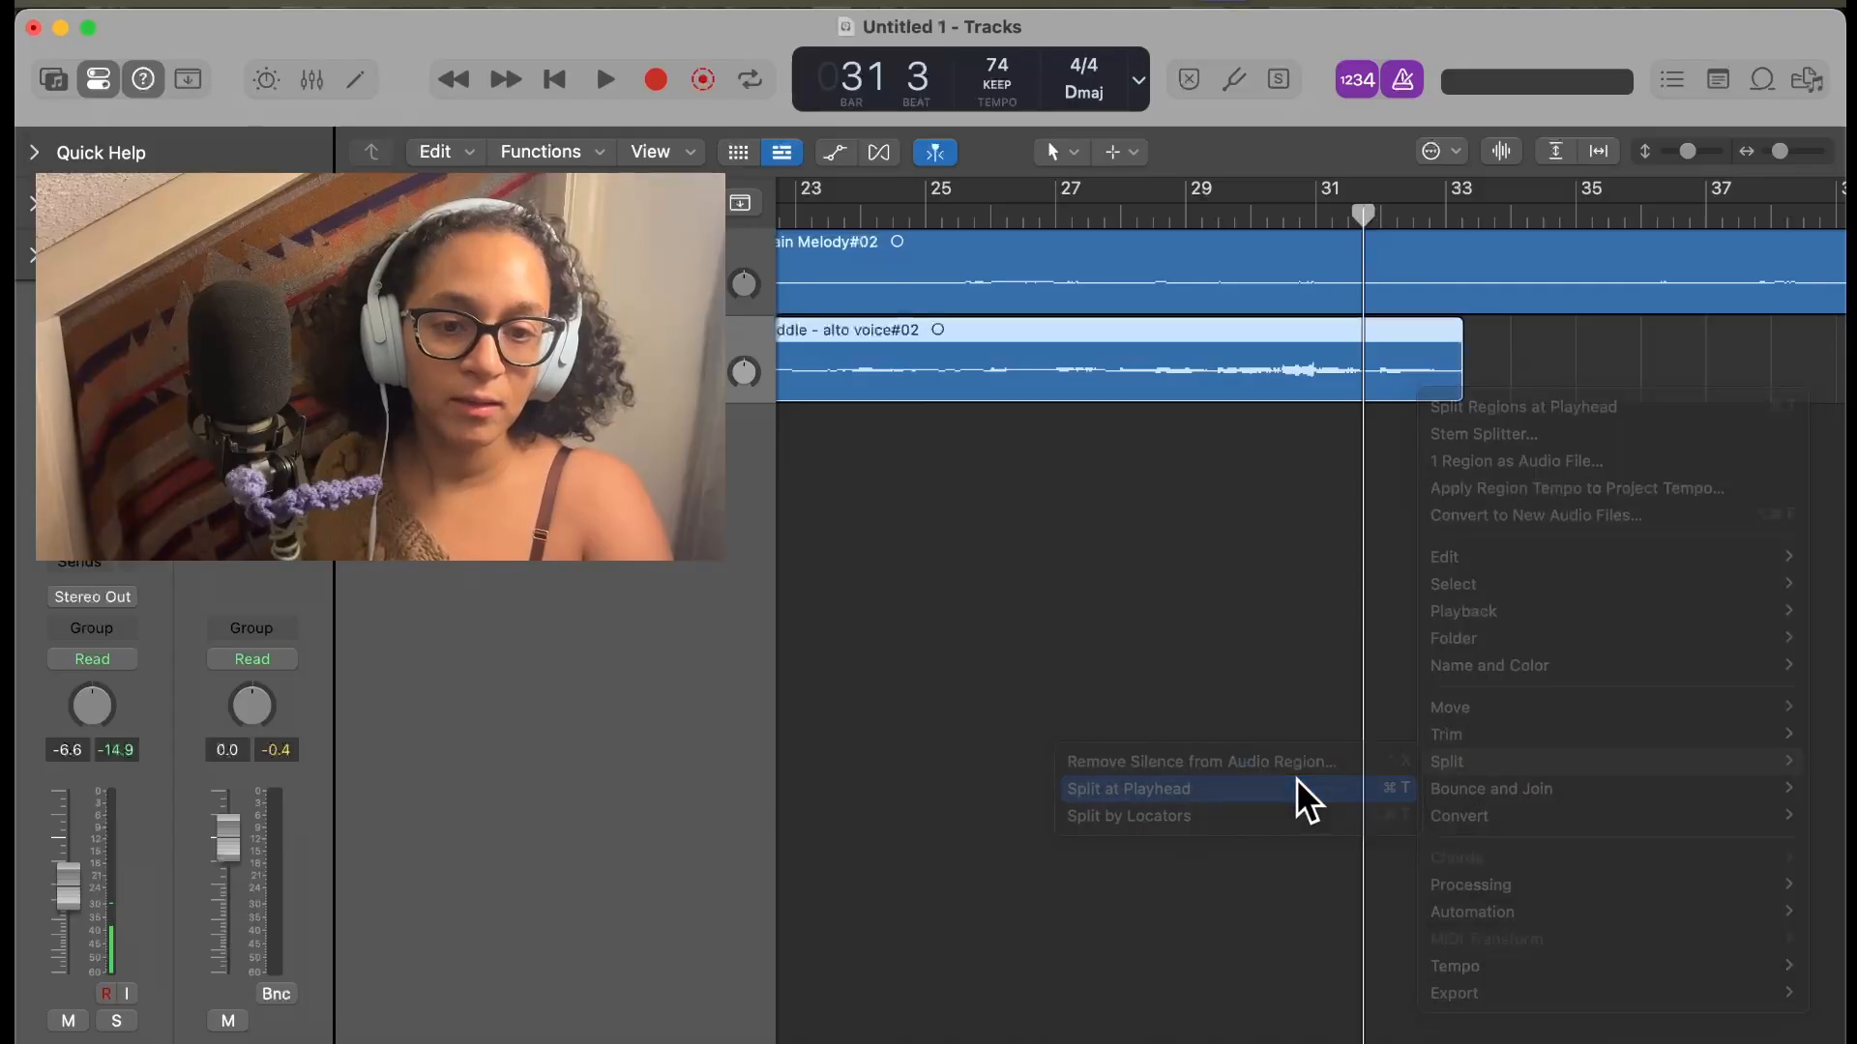
{"action": "key", "text": "BackSpace"}
Return the playhead to bar 1 and add a new track with duplicate settings of the alto voice track
{"action": "left_click_drag", "start_coordinate": [1364, 214], "coordinate": [849, 291]}
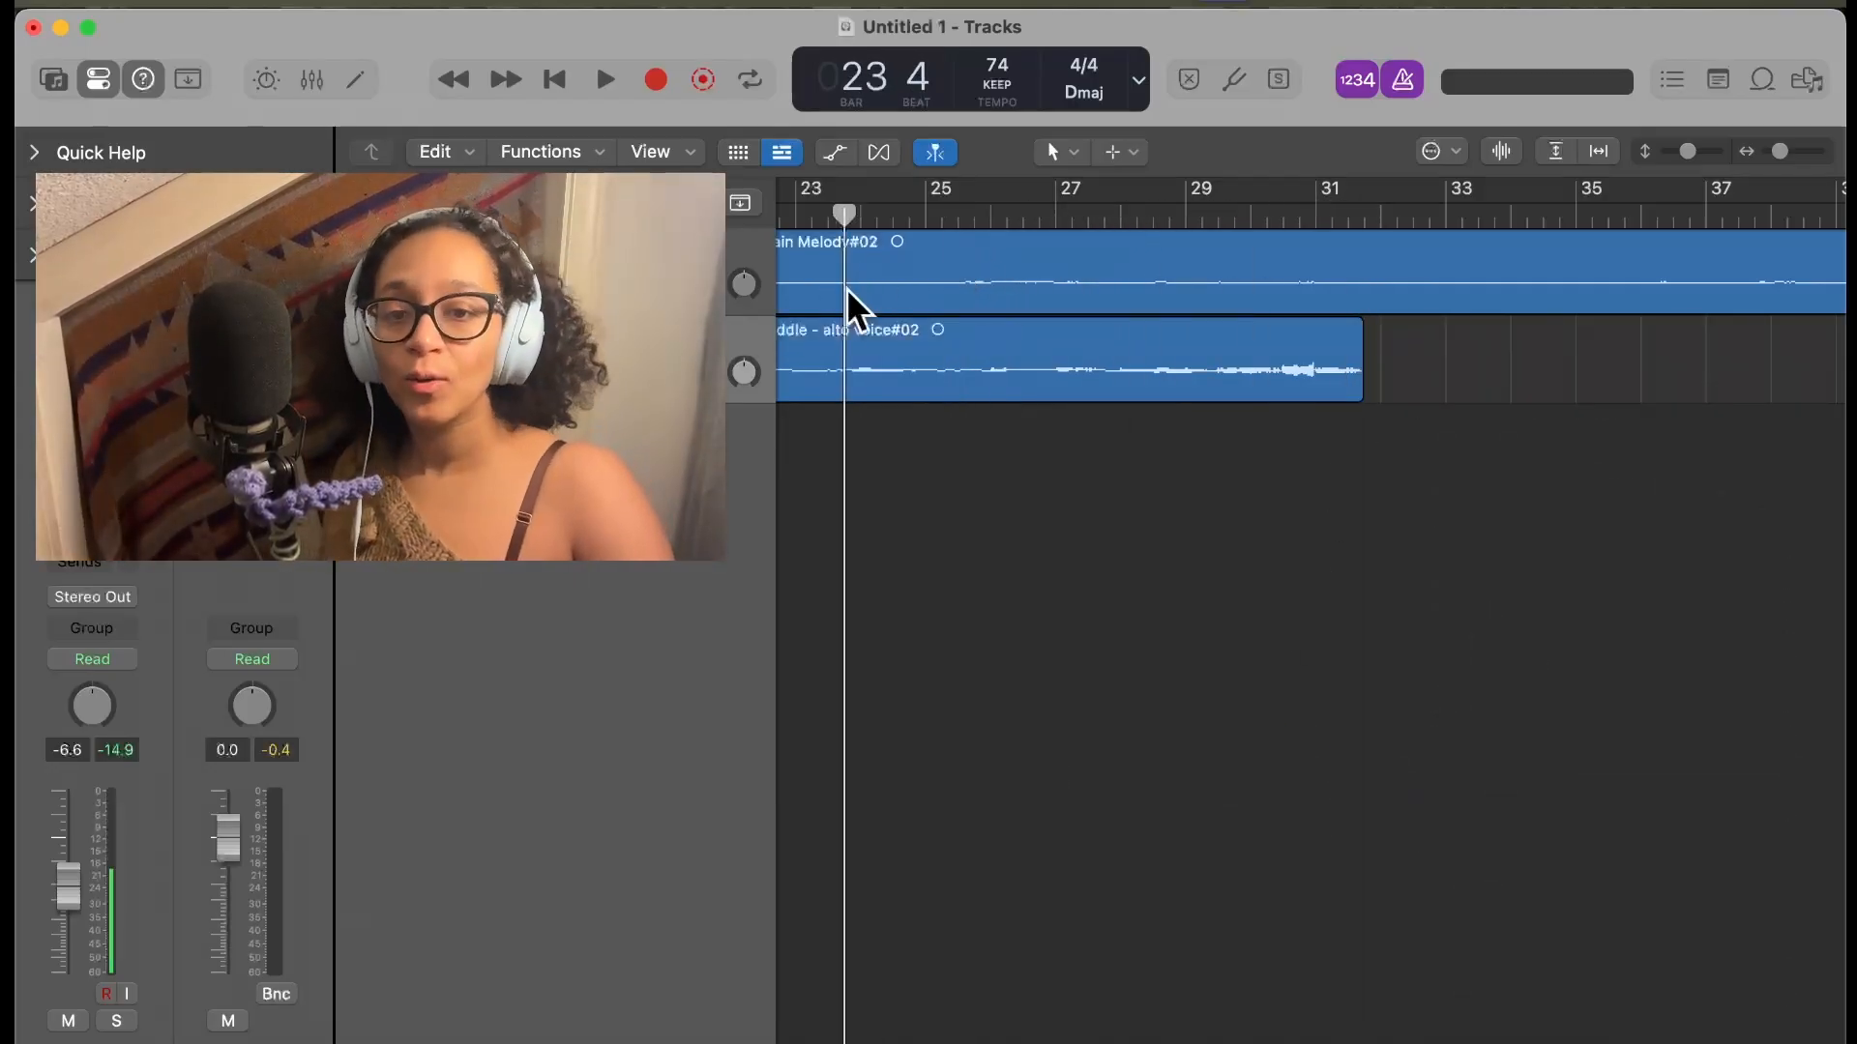
{"action": "scroll", "coordinate": [1052, 543], "scroll_direction": "left", "scroll_amount": 10}
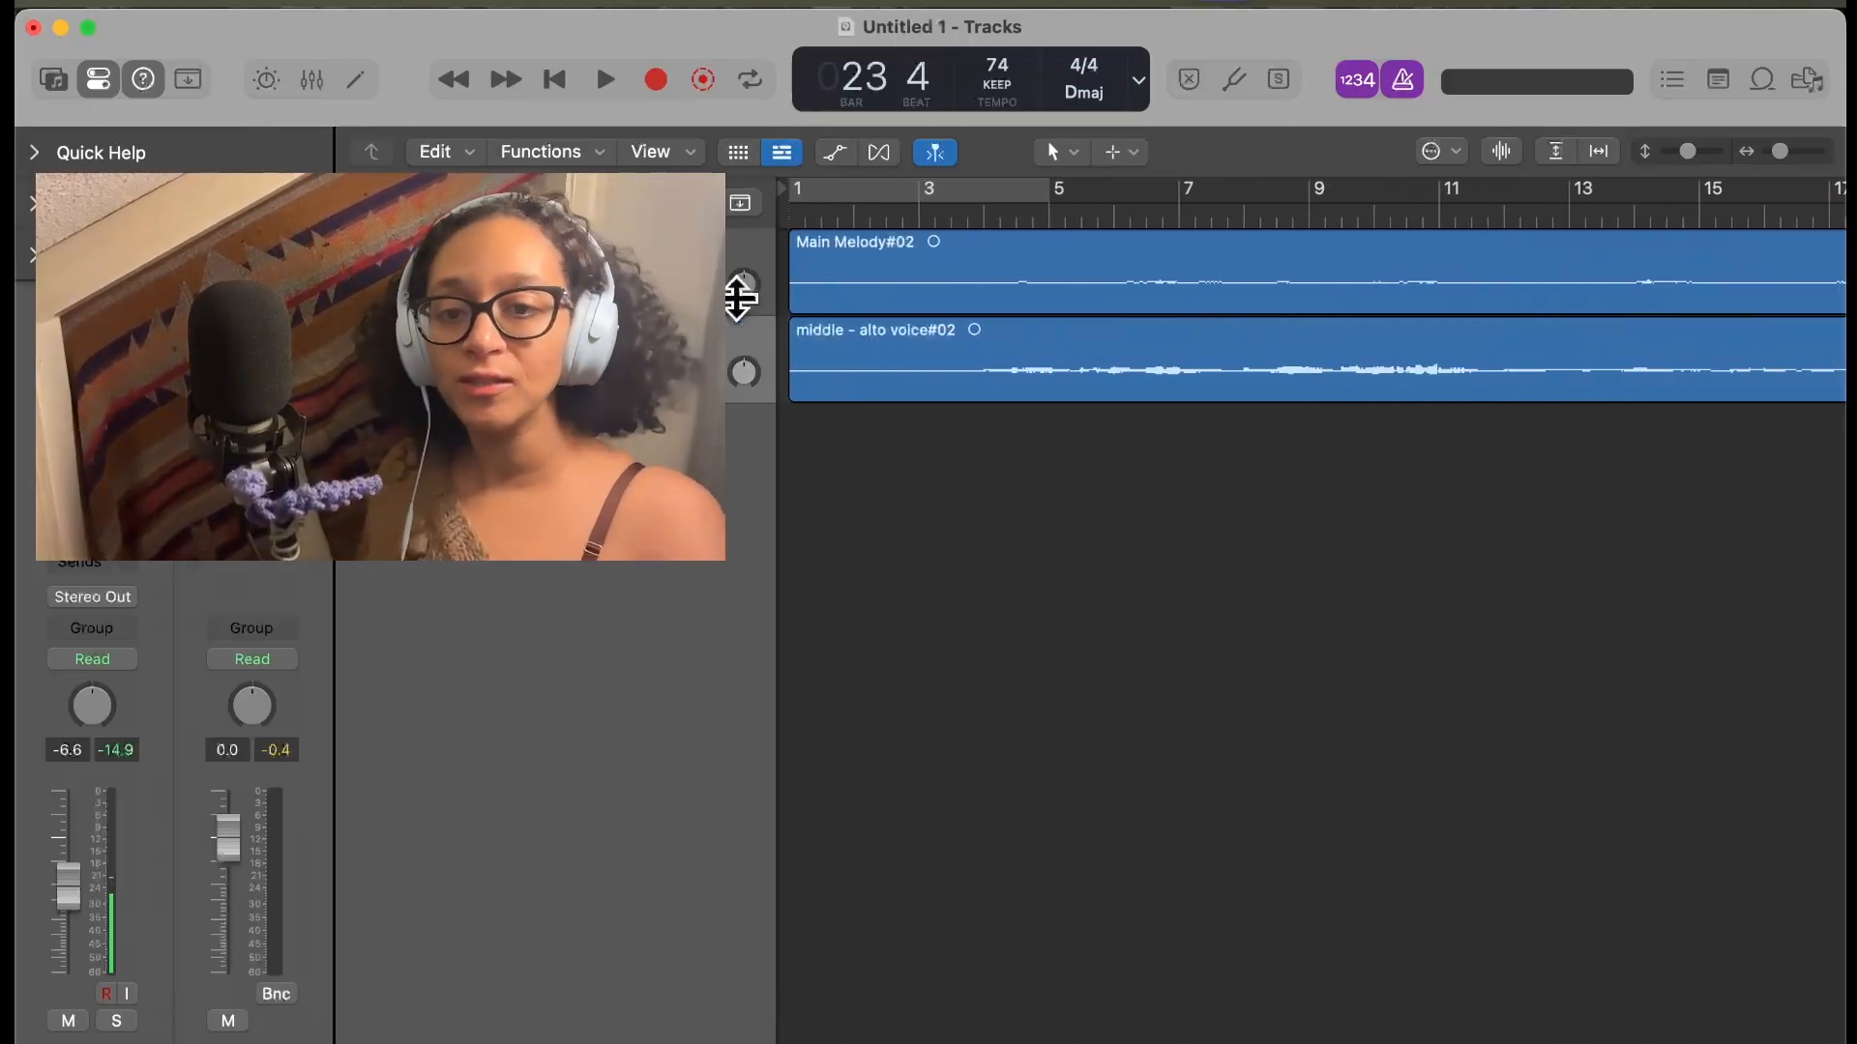
{"action": "left_click", "coordinate": [789, 228]}
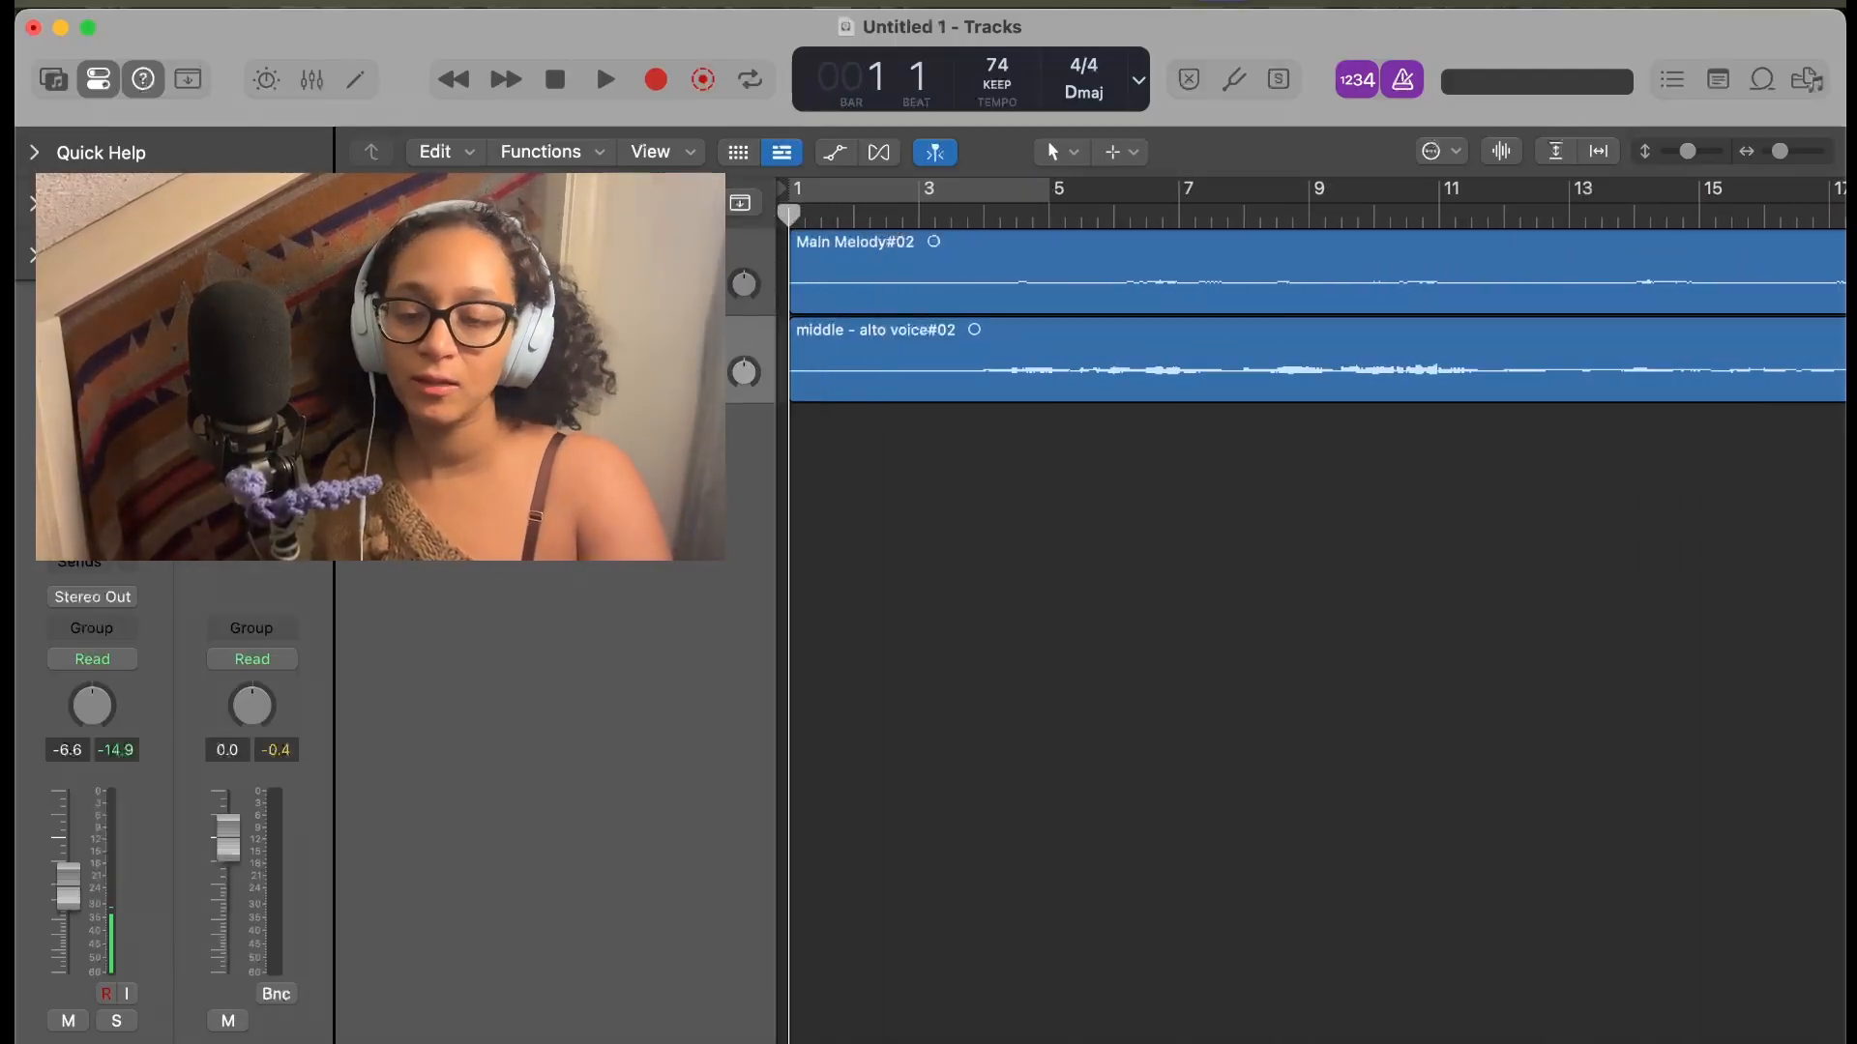
{"action": "right_click", "coordinate": [589, 335]}
{"action": "left_click", "coordinate": [579, 350]}
{"action": "right_click", "coordinate": [609, 321]}
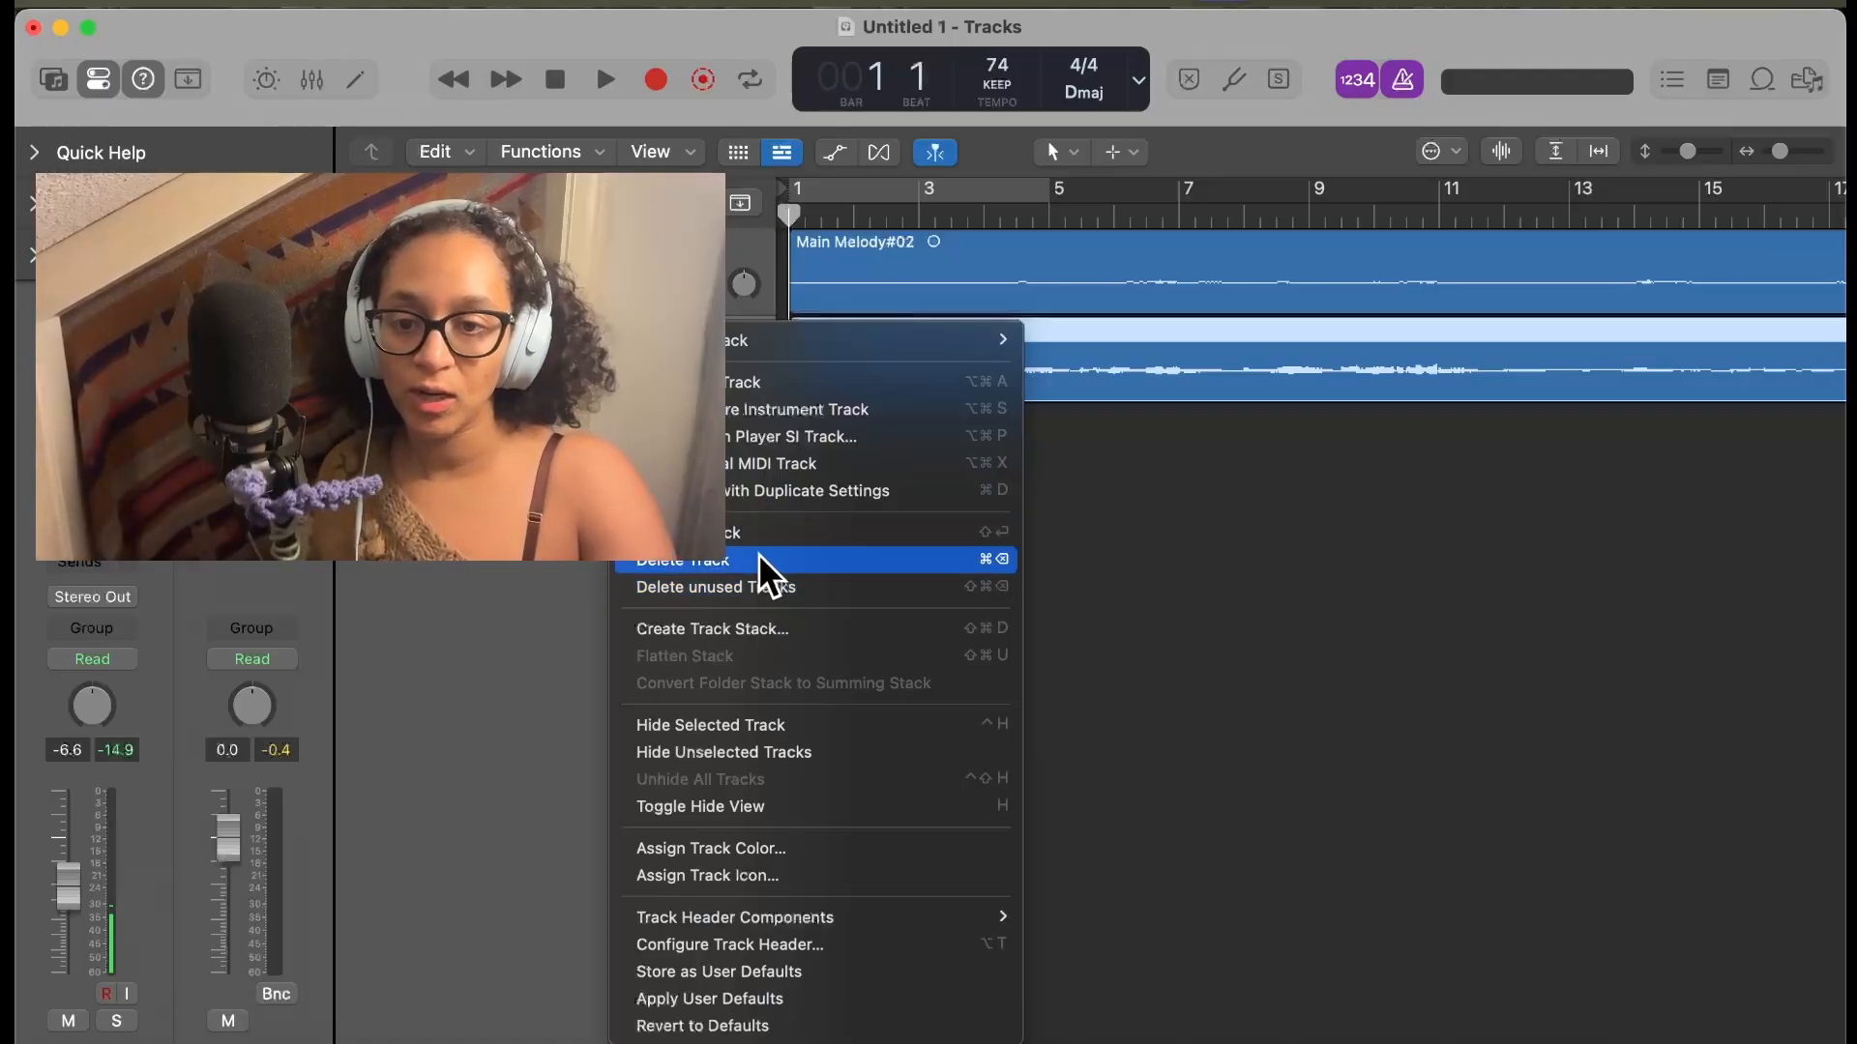
{"action": "left_click", "coordinate": [761, 494]}
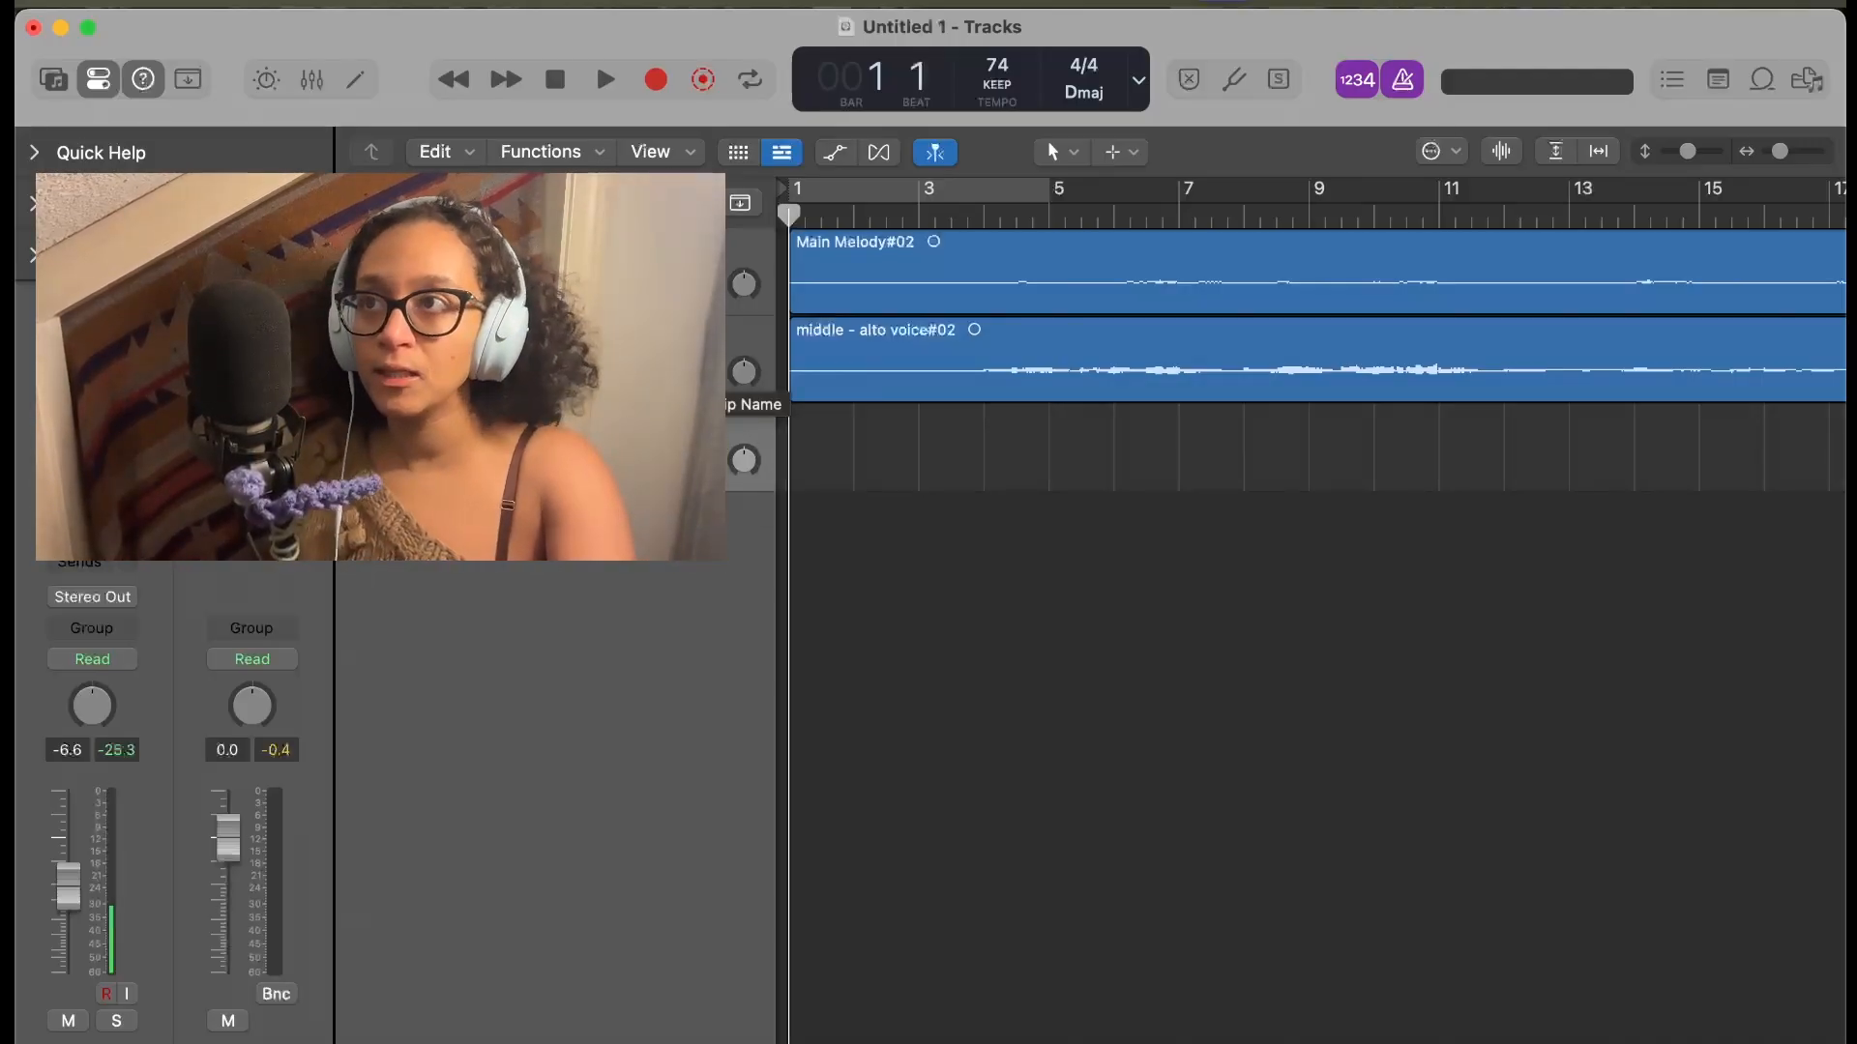
Record a take on the third track from bar 1 to about bar 7, and delete it along with its audio file
{"action": "key", "text": "r"}
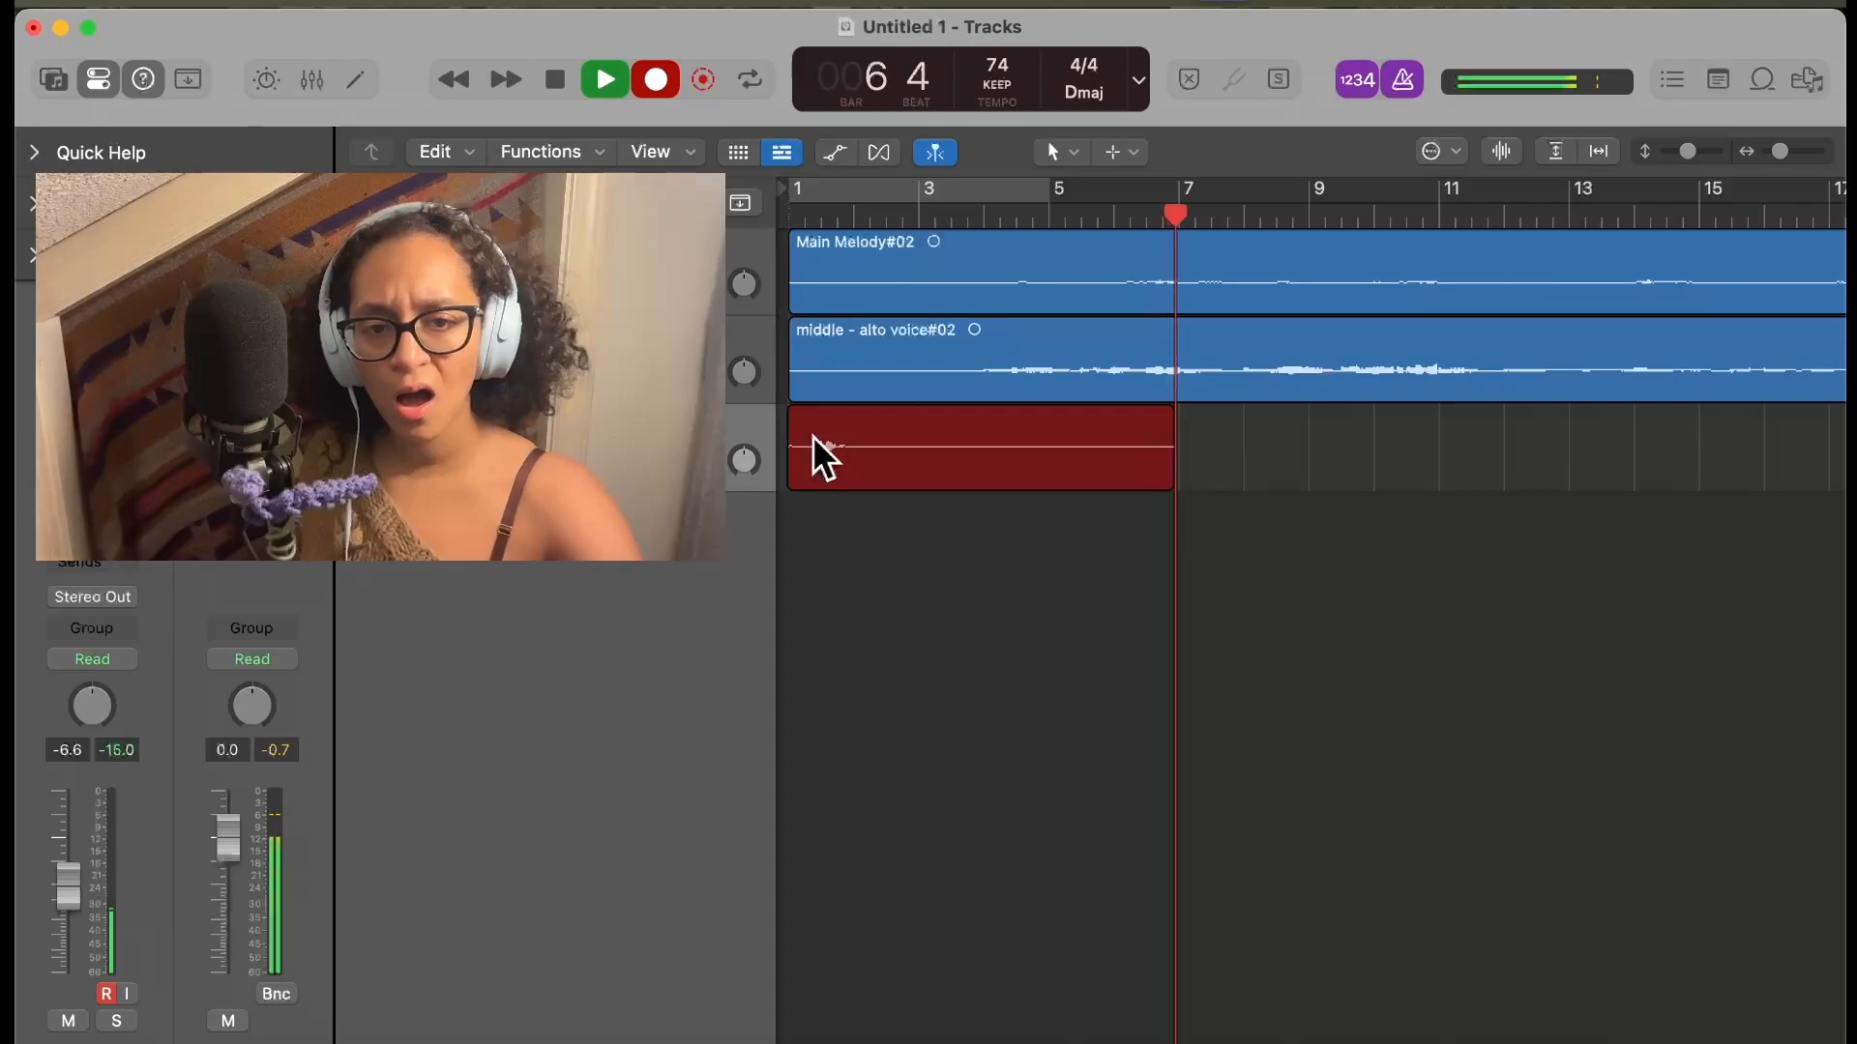
{"action": "key", "text": "space"}
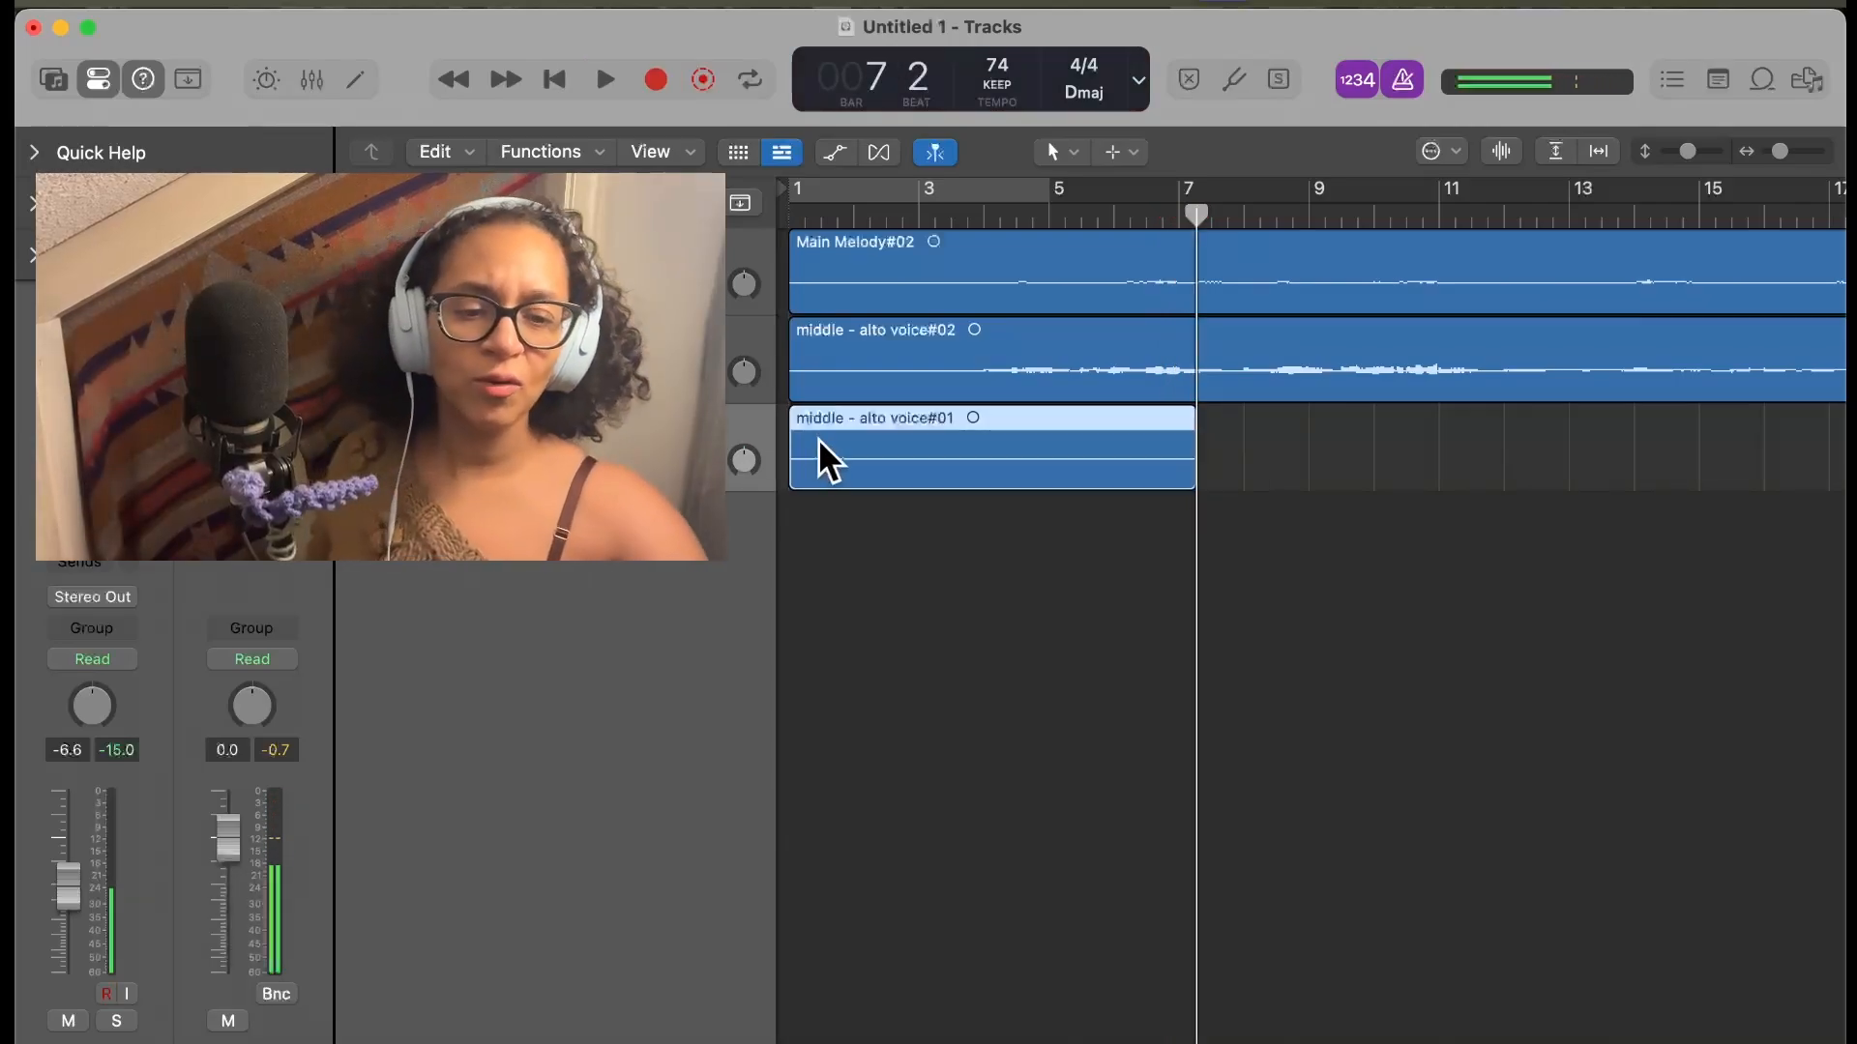
{"action": "key", "text": "Delete"}
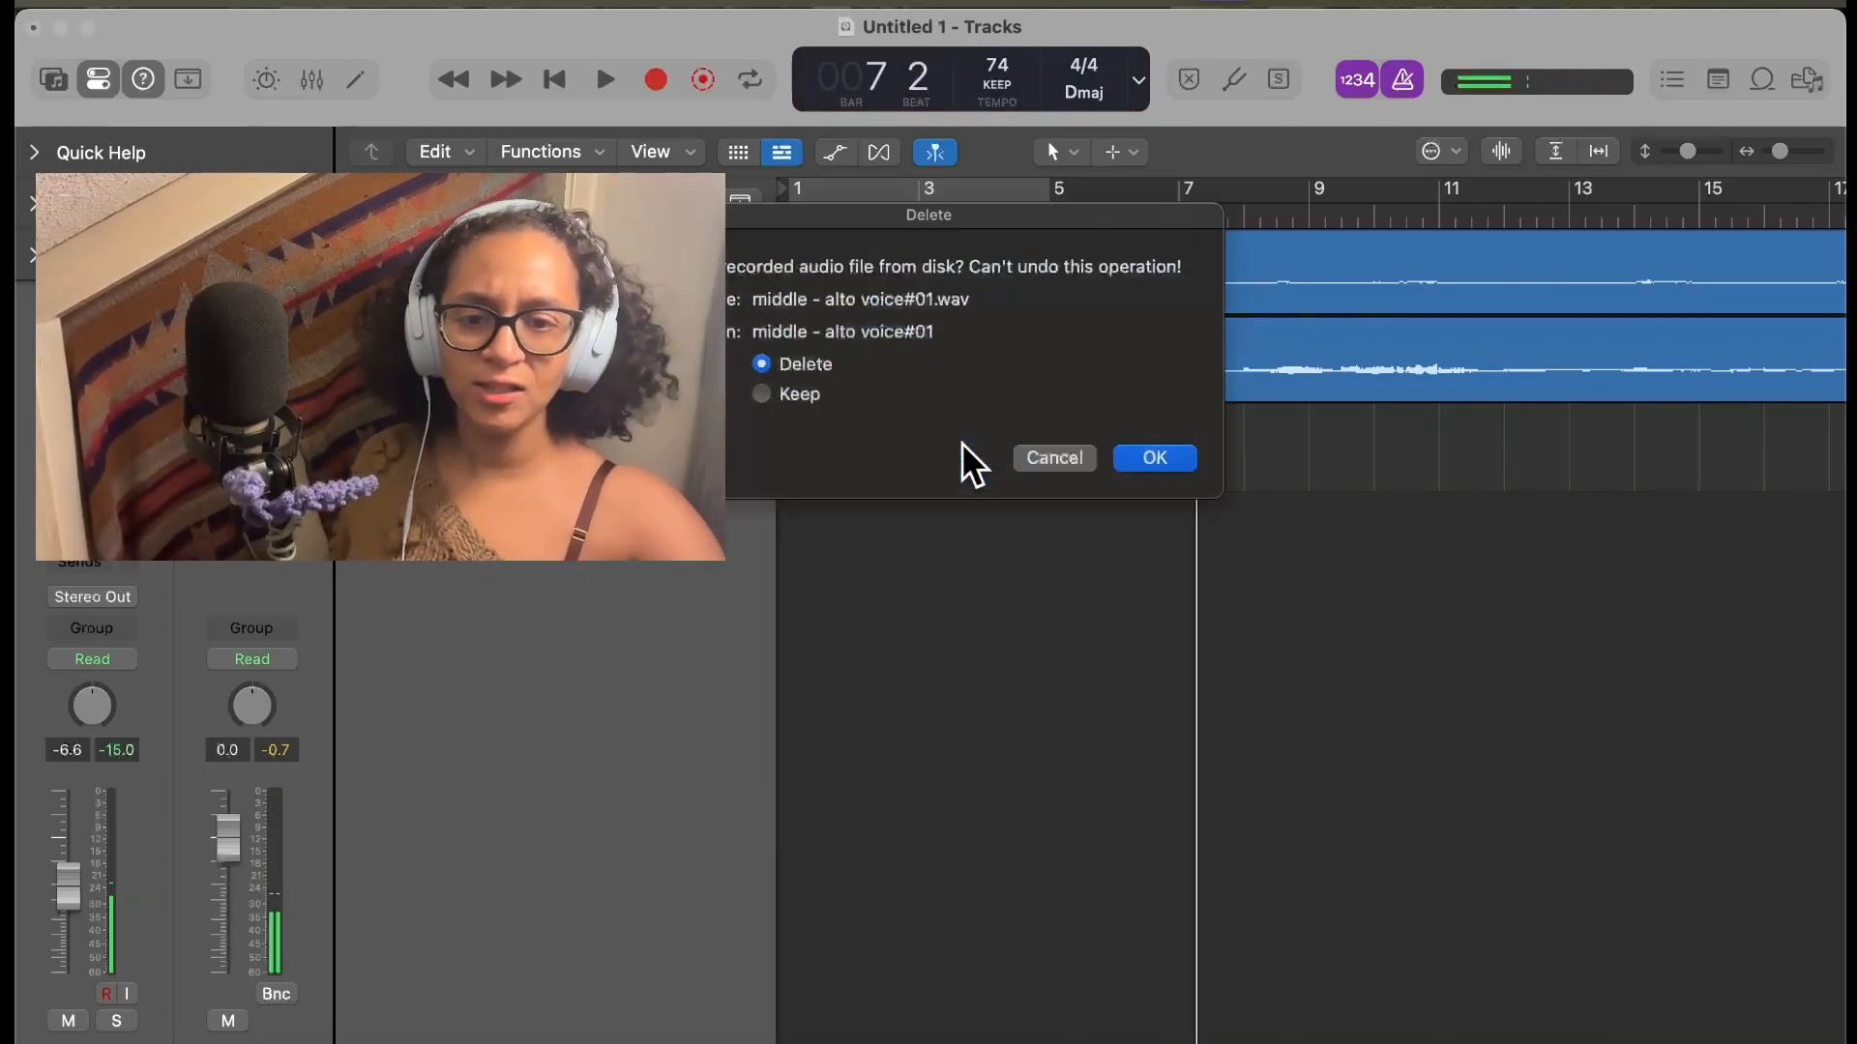
{"action": "left_click", "coordinate": [1154, 470]}
Play back the main melody and alto voice from bar 1 to about bar 12, and replay them from about bar 8
{"action": "left_click_drag", "start_coordinate": [1160, 240], "coordinate": [771, 272]}
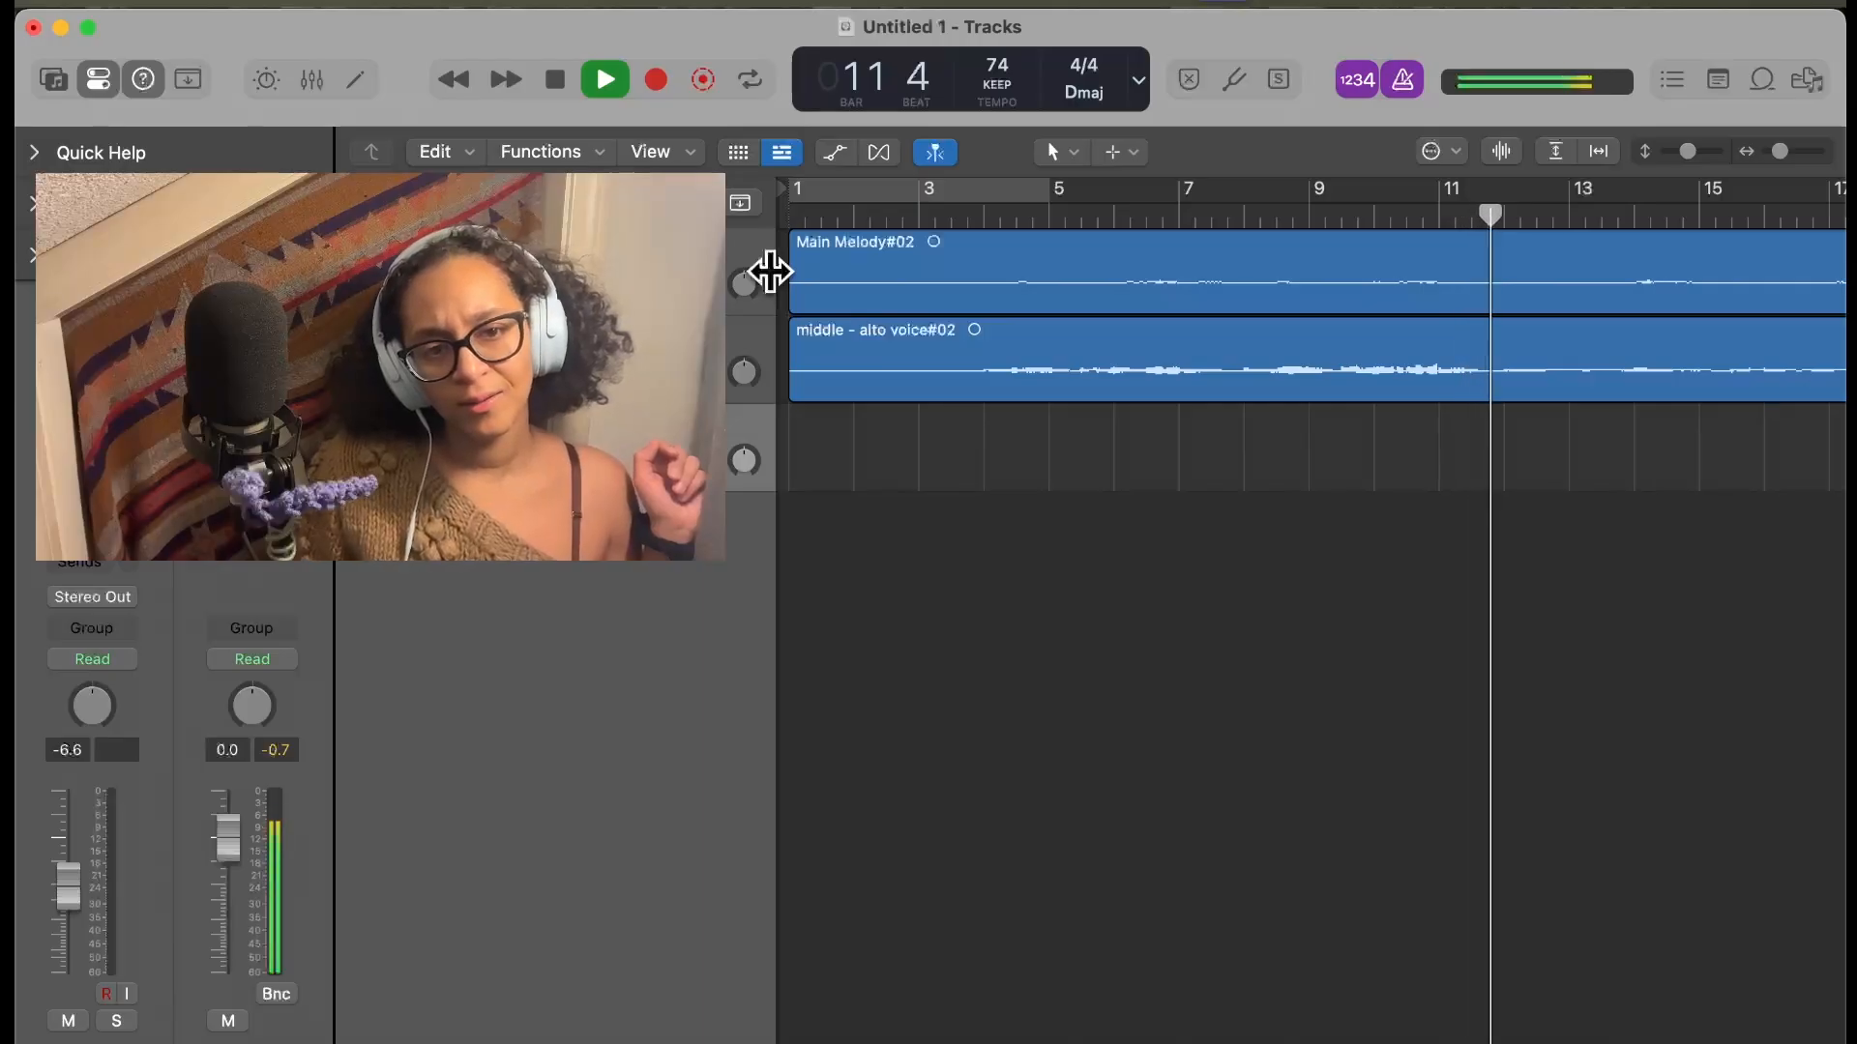
{"action": "key", "text": "space"}
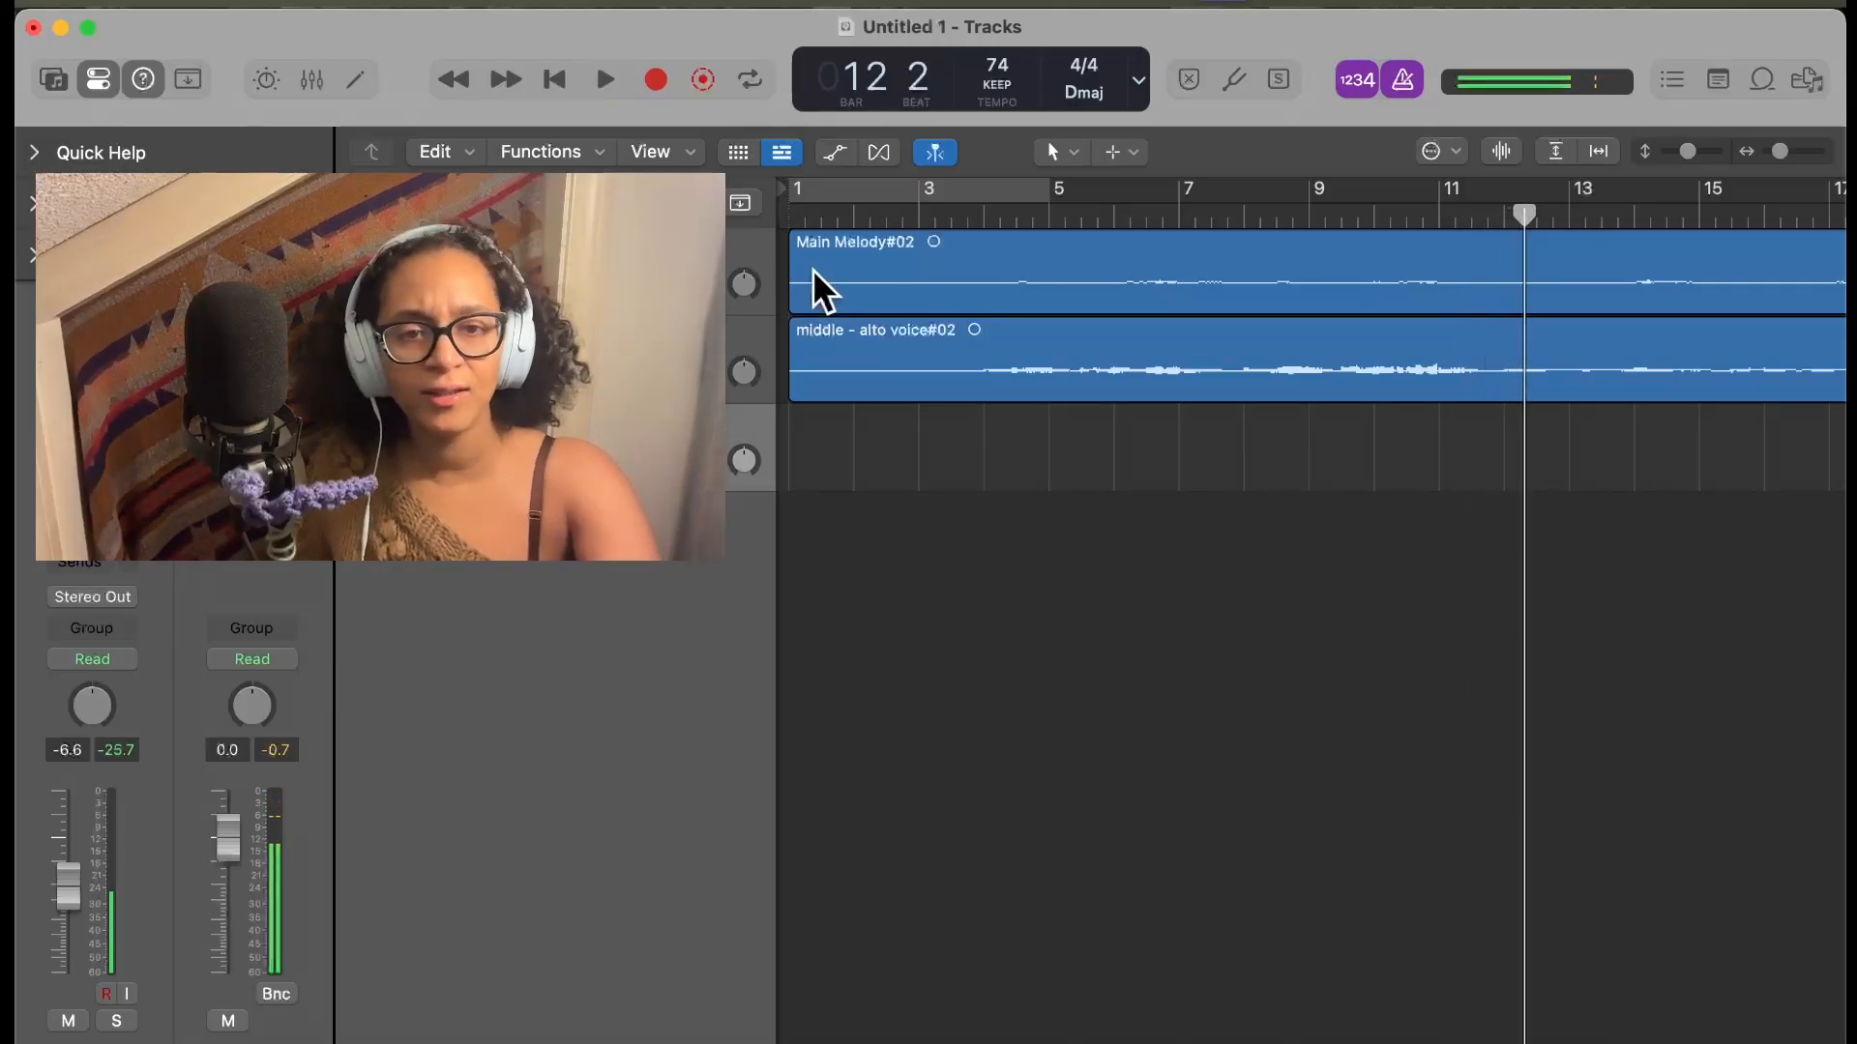
{"action": "double_click", "coordinate": [1272, 203]}
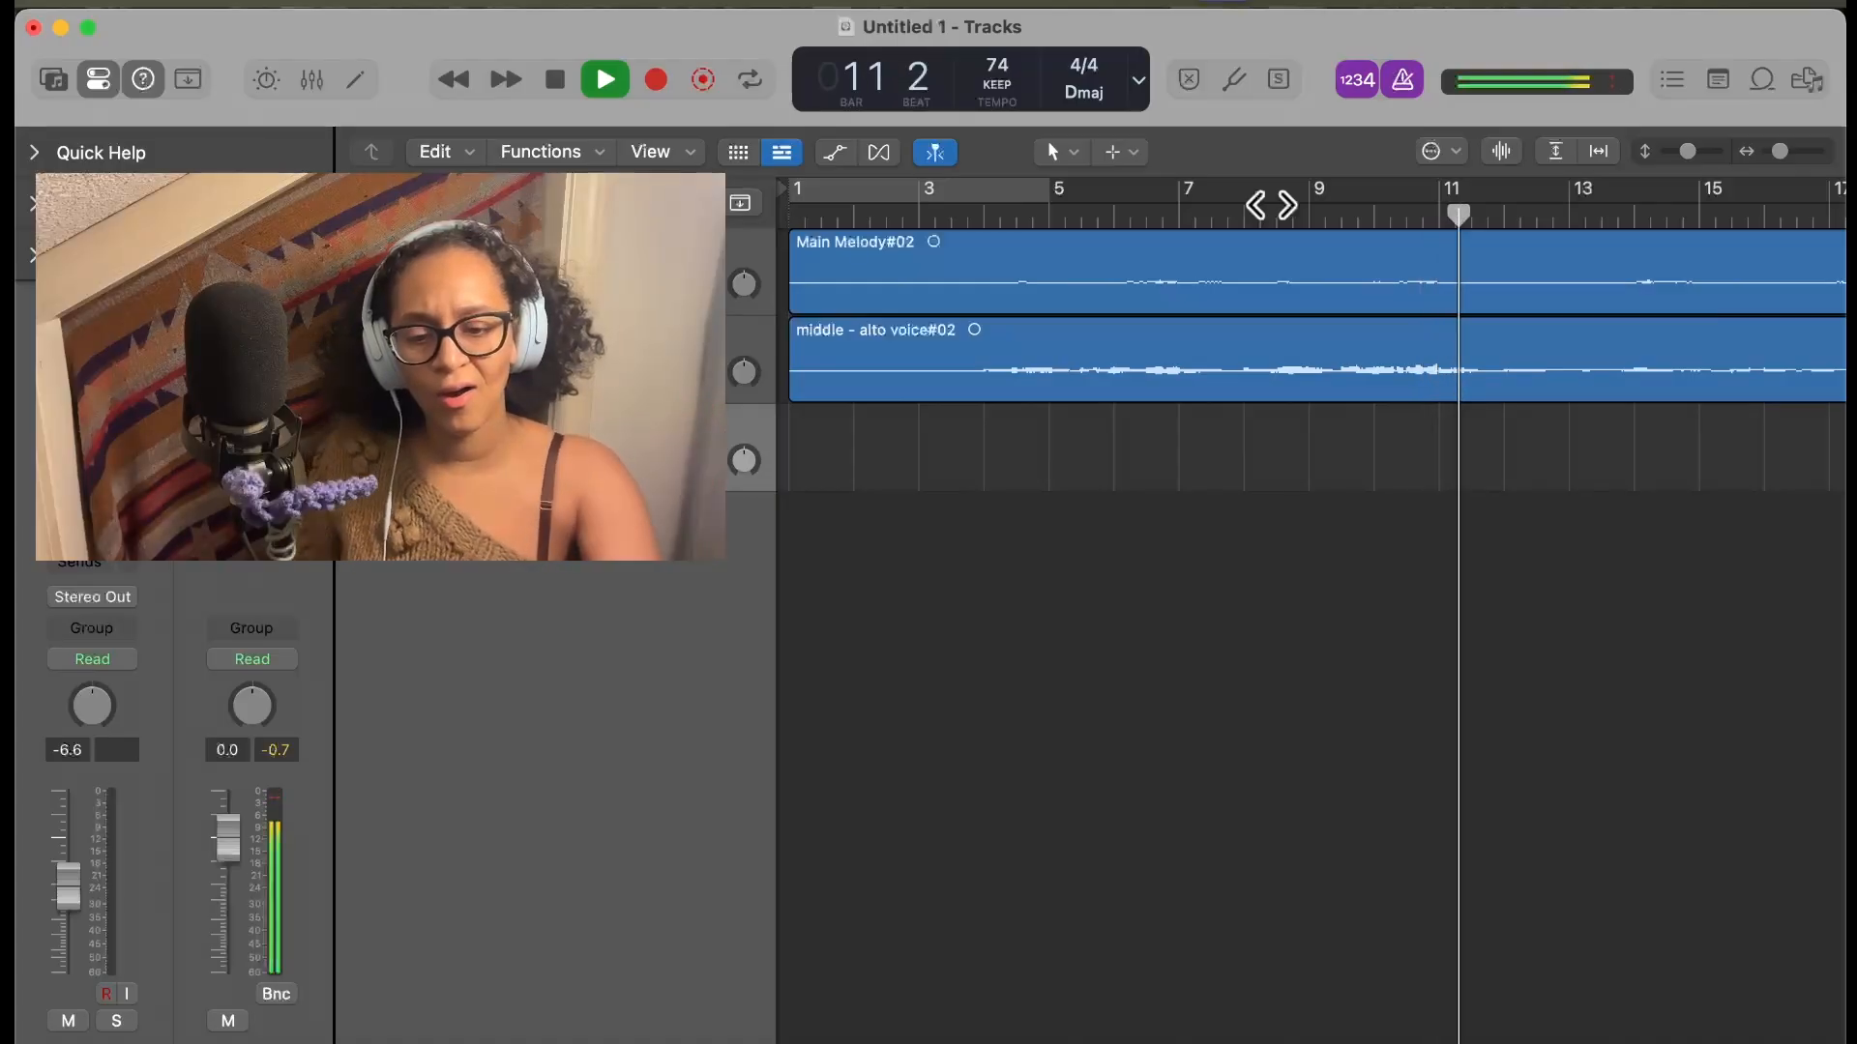
{"action": "key", "text": "space"}
{"action": "left_click", "coordinate": [1274, 214]}
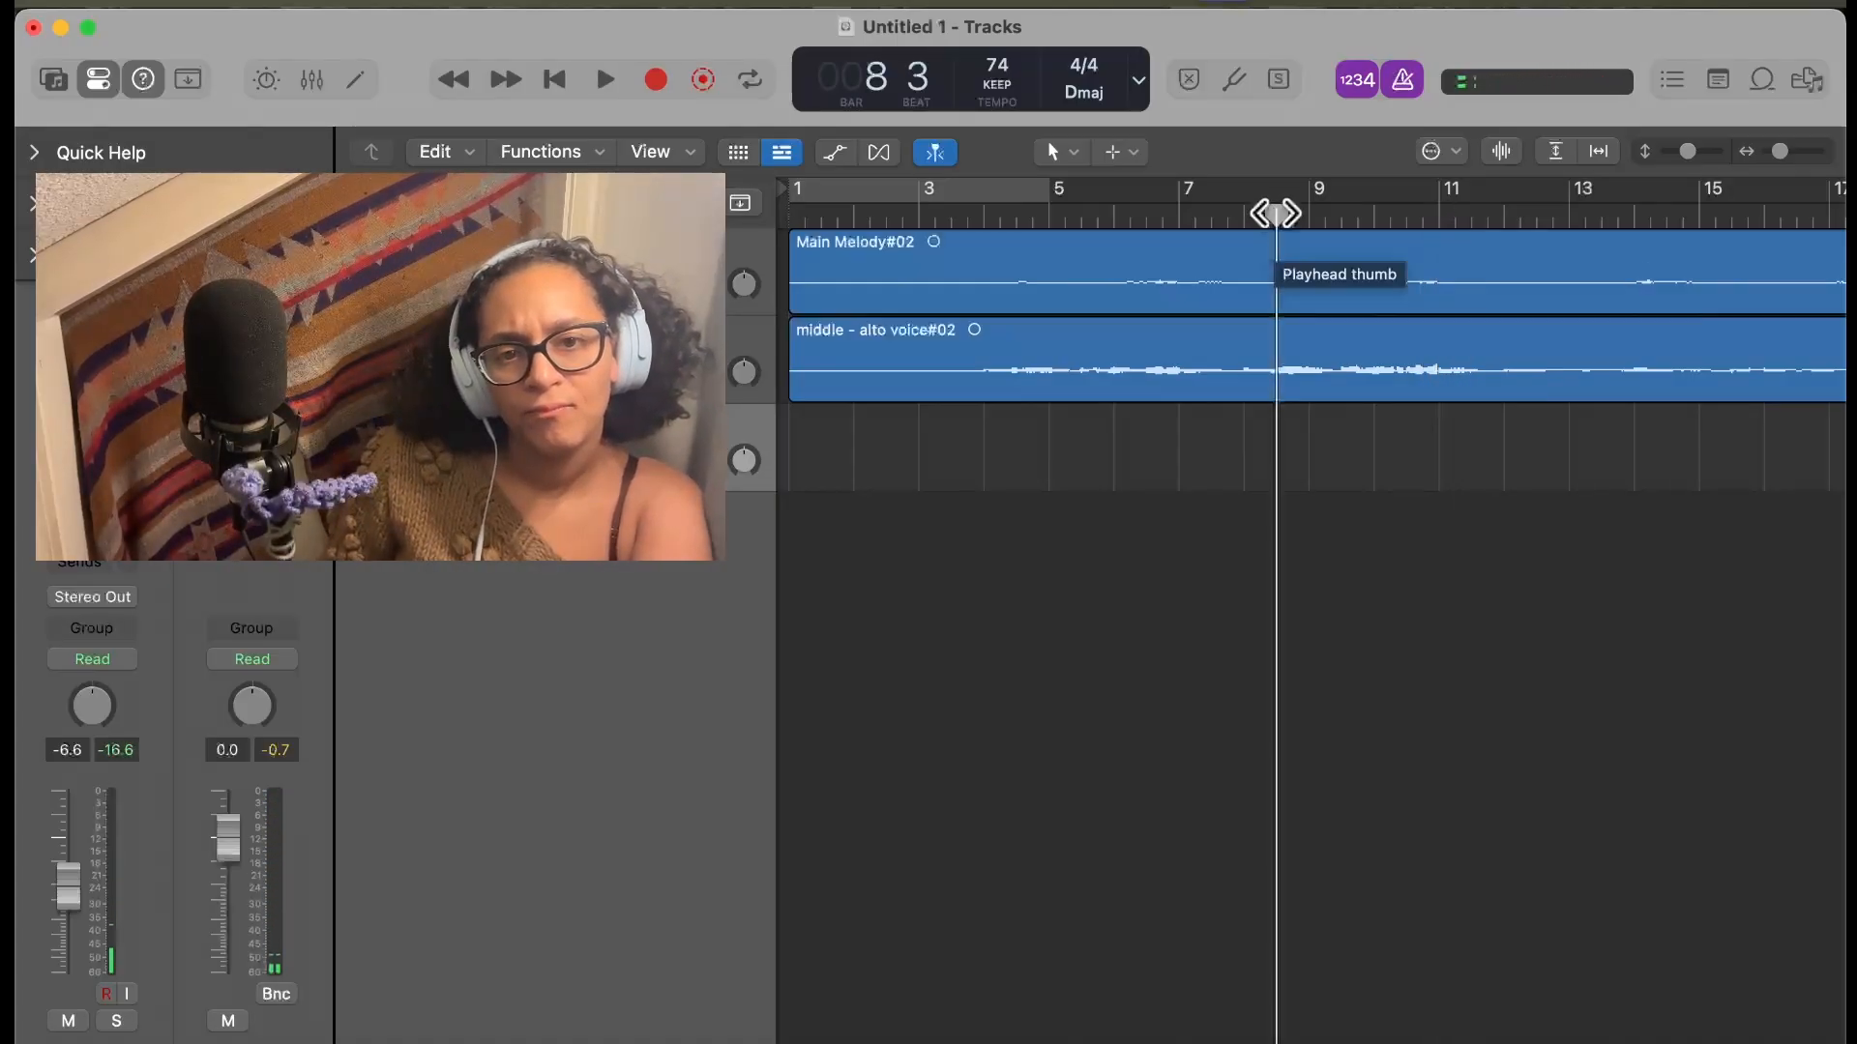
Play back both recorded voices from about bar 4 to bar 16, and replay from about bar 4 to bar 7
{"action": "left_click_drag", "start_coordinate": [1274, 214], "coordinate": [967, 221]}
{"action": "key", "text": "space"}
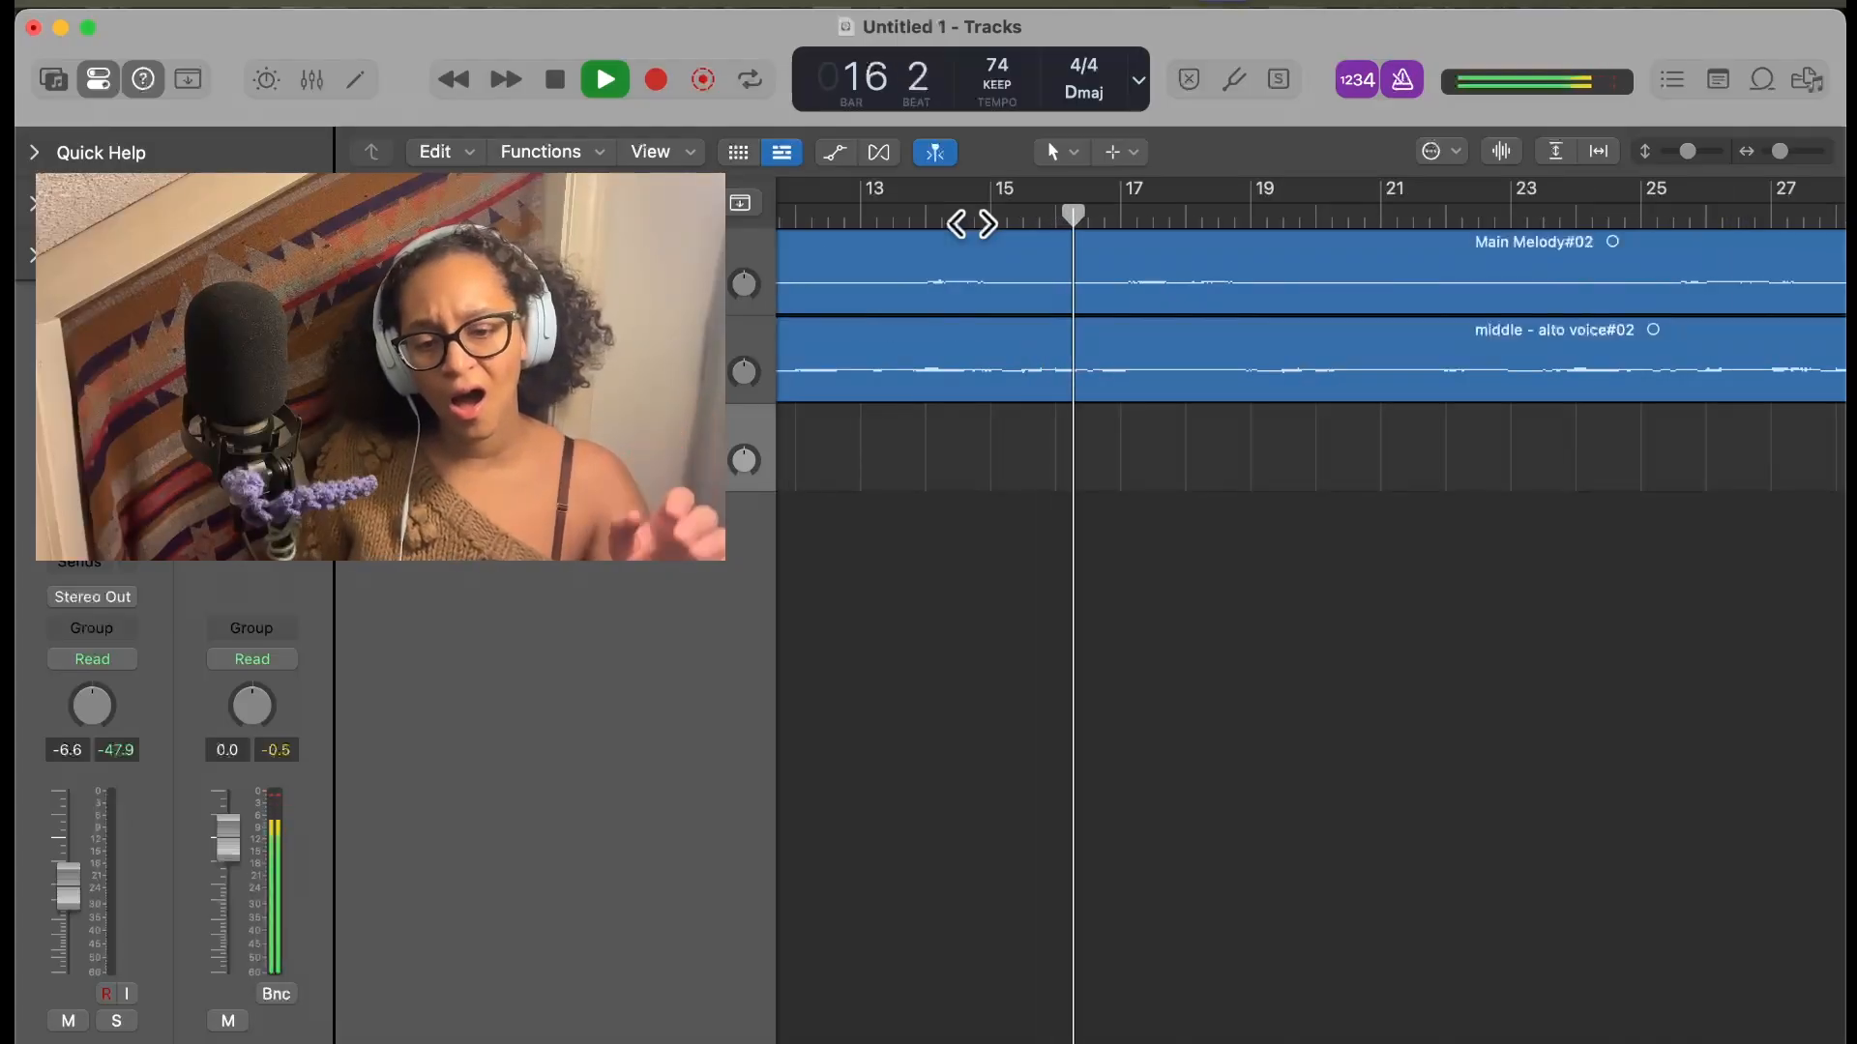
{"action": "key", "text": "space"}
{"action": "scroll", "coordinate": [1028, 551], "scroll_direction": "left", "scroll_amount": 10}
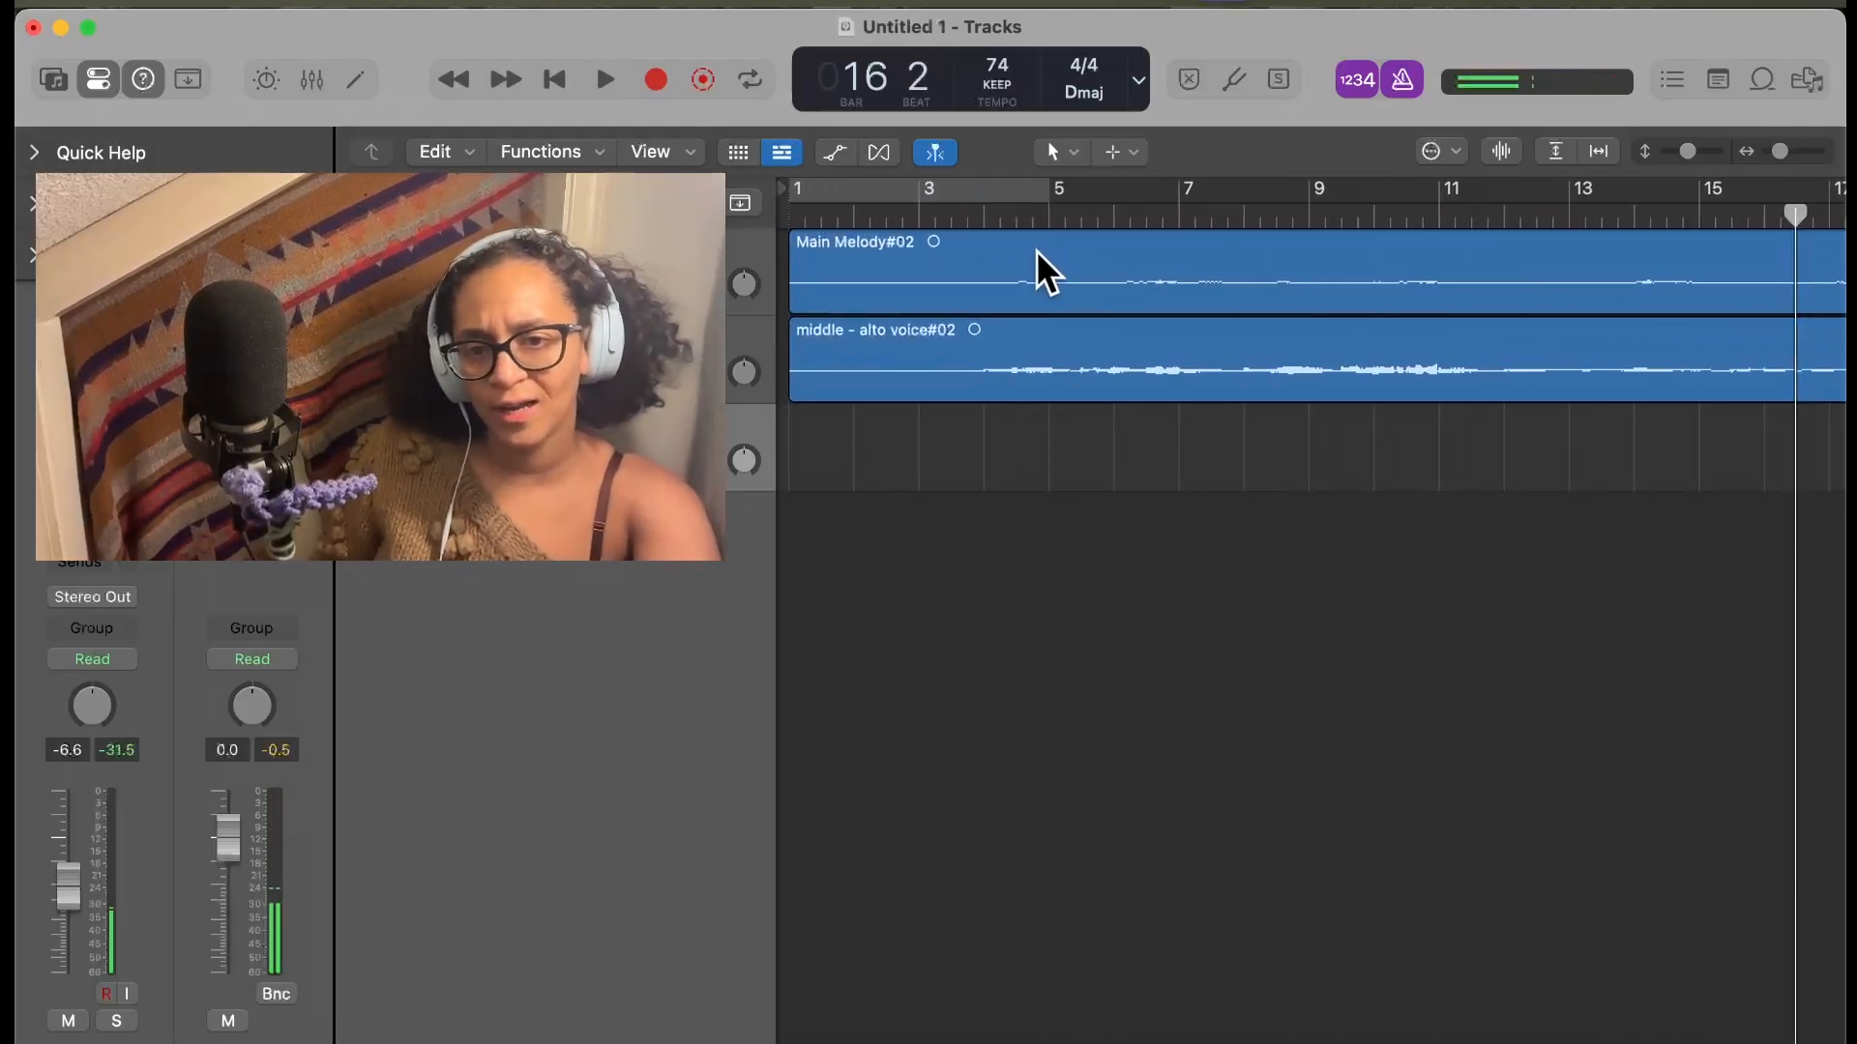
{"action": "left_click", "coordinate": [976, 212]}
{"action": "key", "text": "space"}
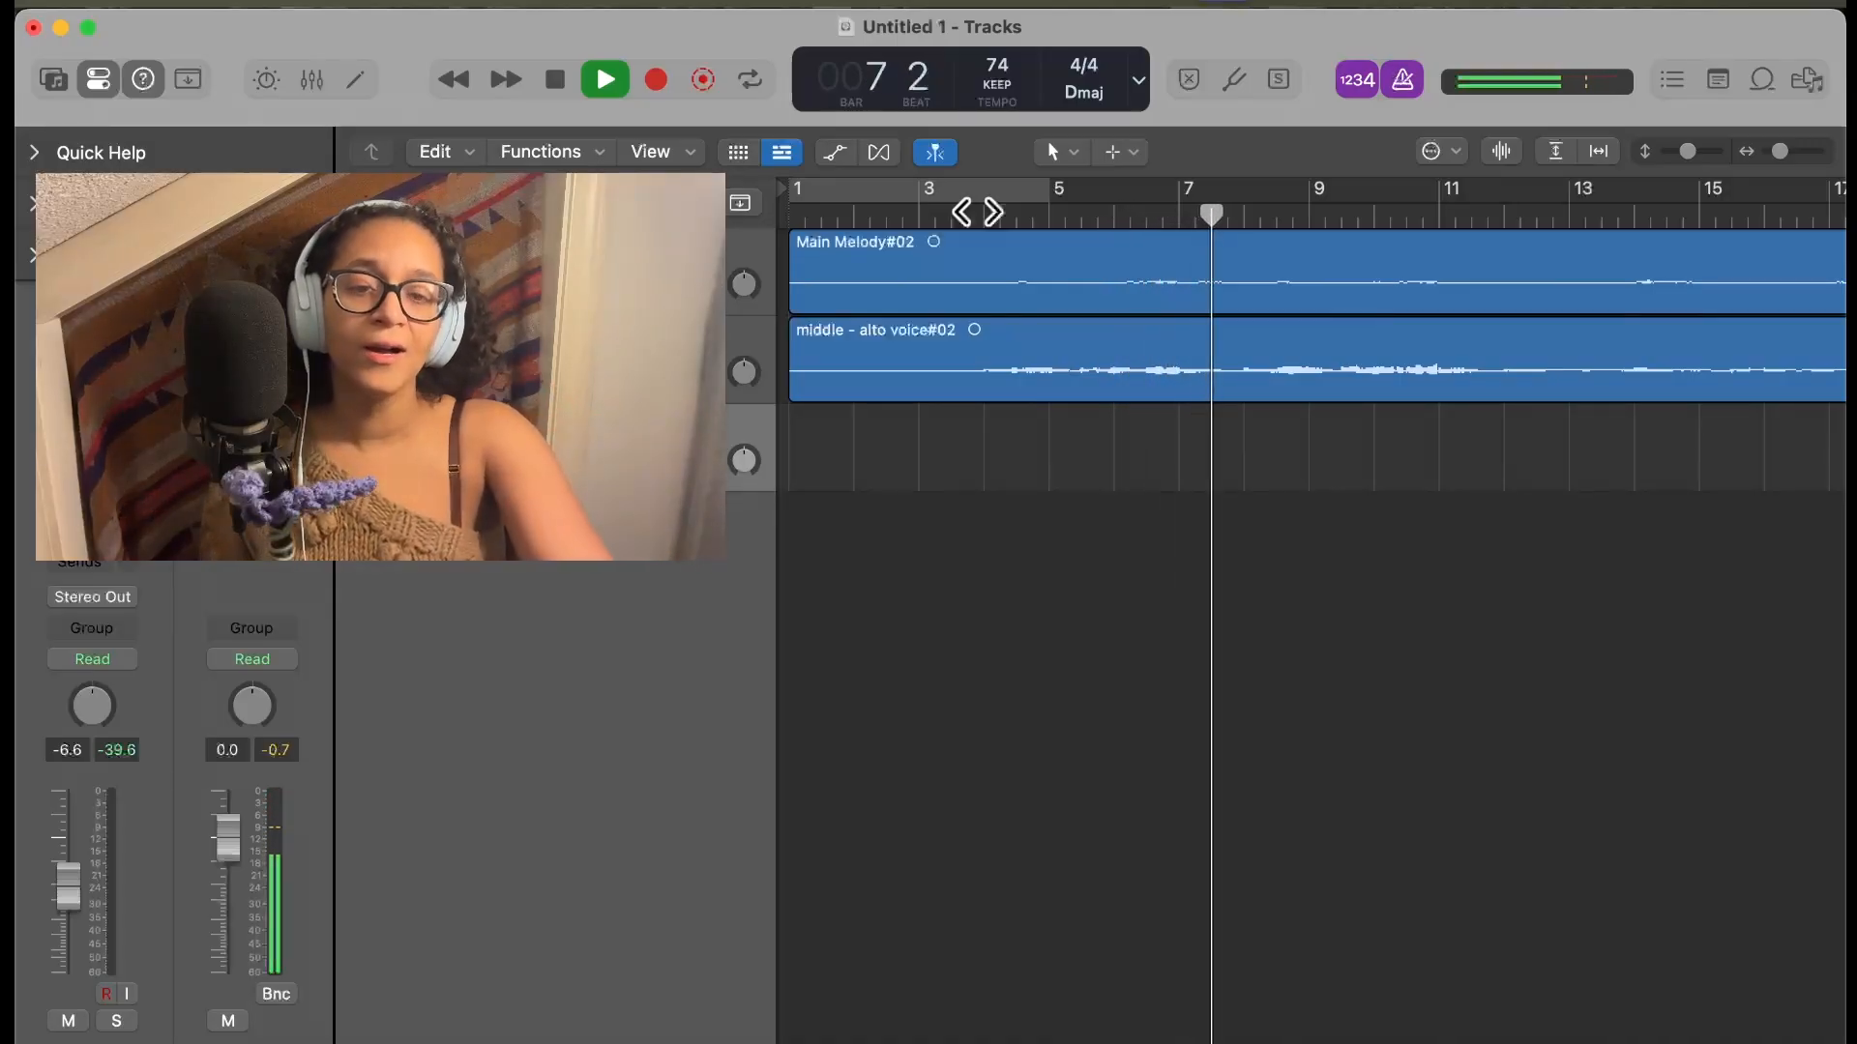
{"action": "key", "text": "space"}
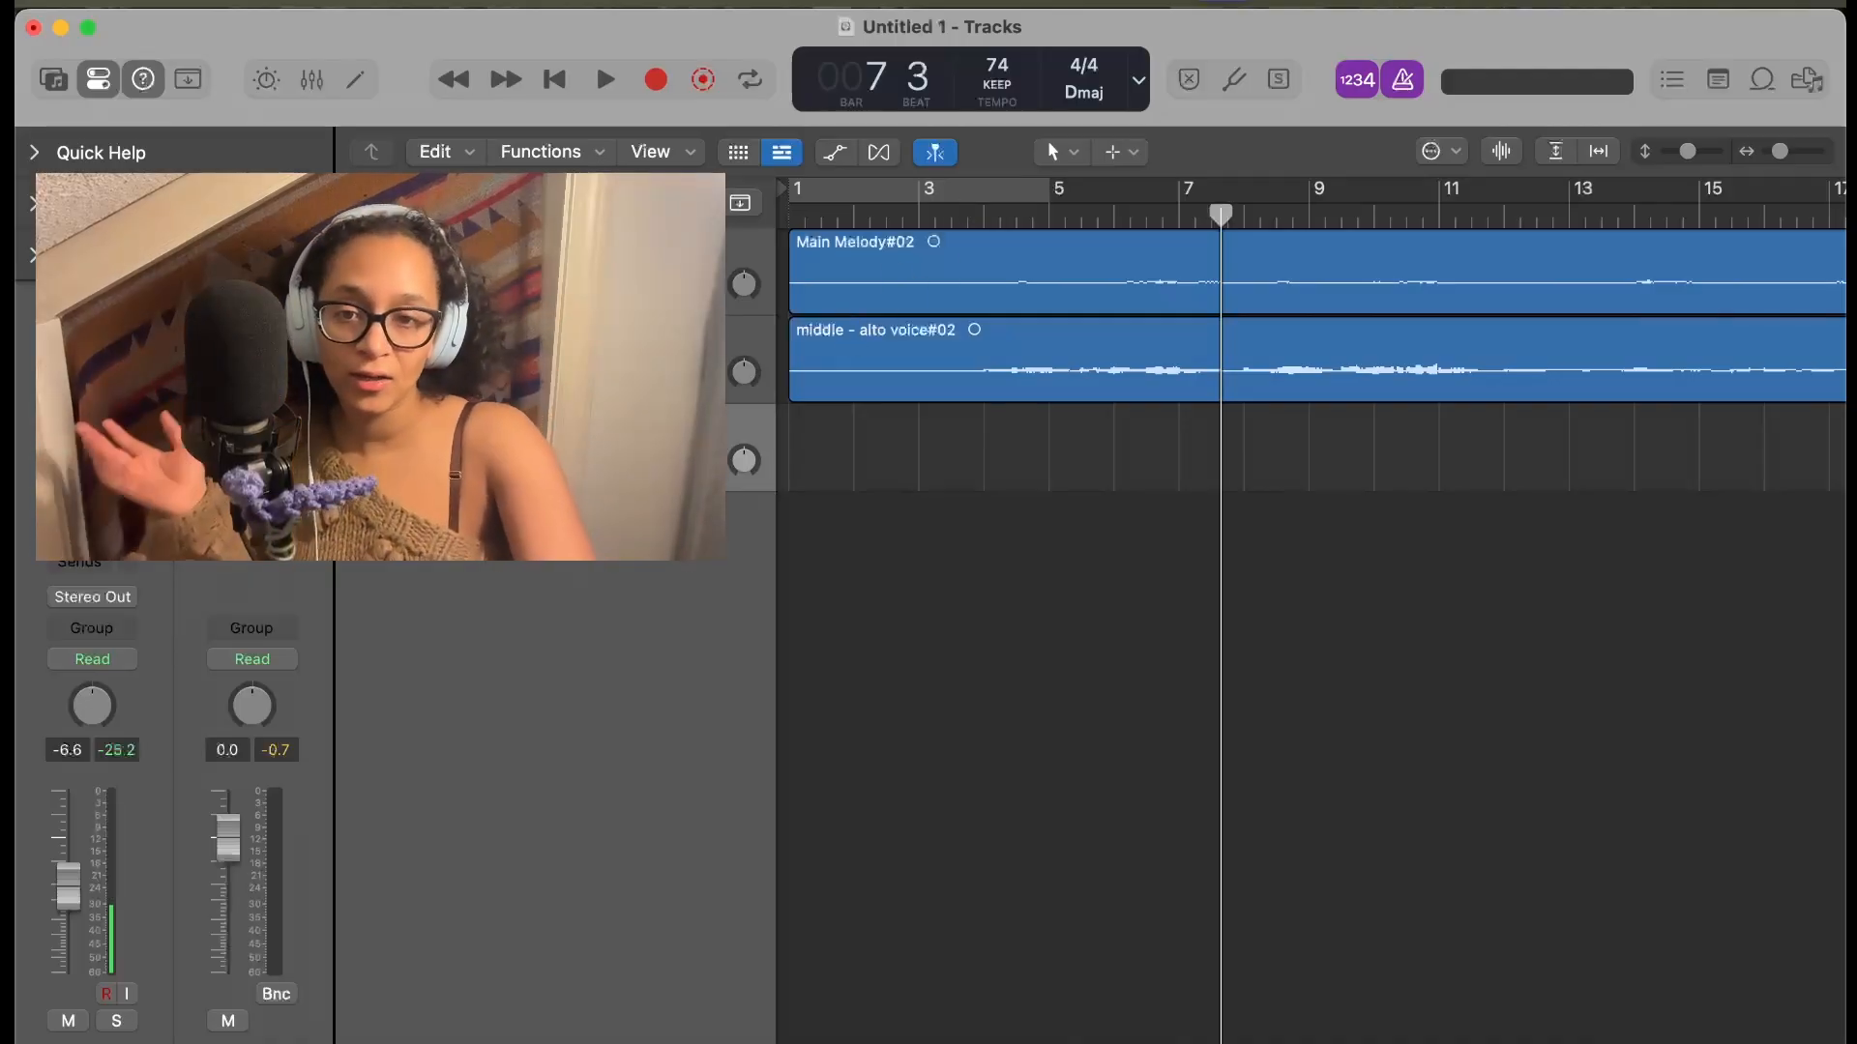
Rename the third track as mezzo soprano
{"action": "right_click", "coordinate": [628, 348]}
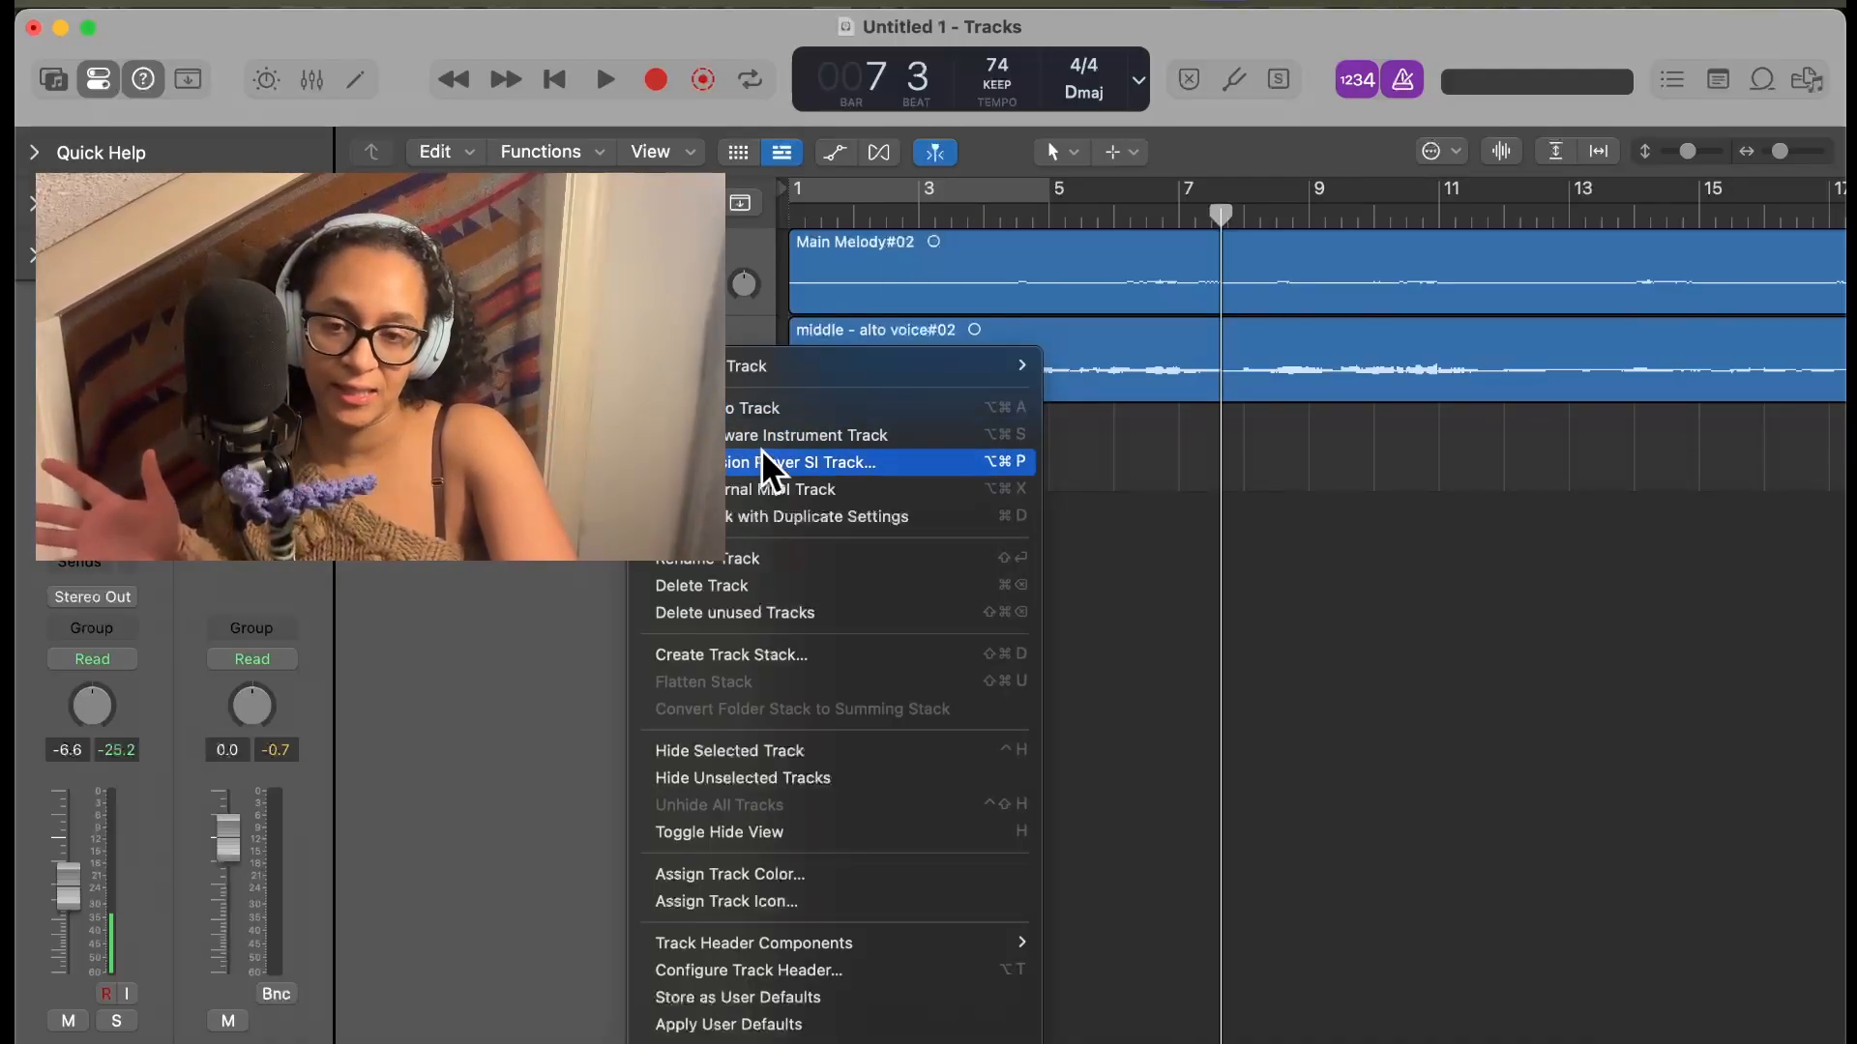
{"action": "left_click", "coordinate": [758, 560]}
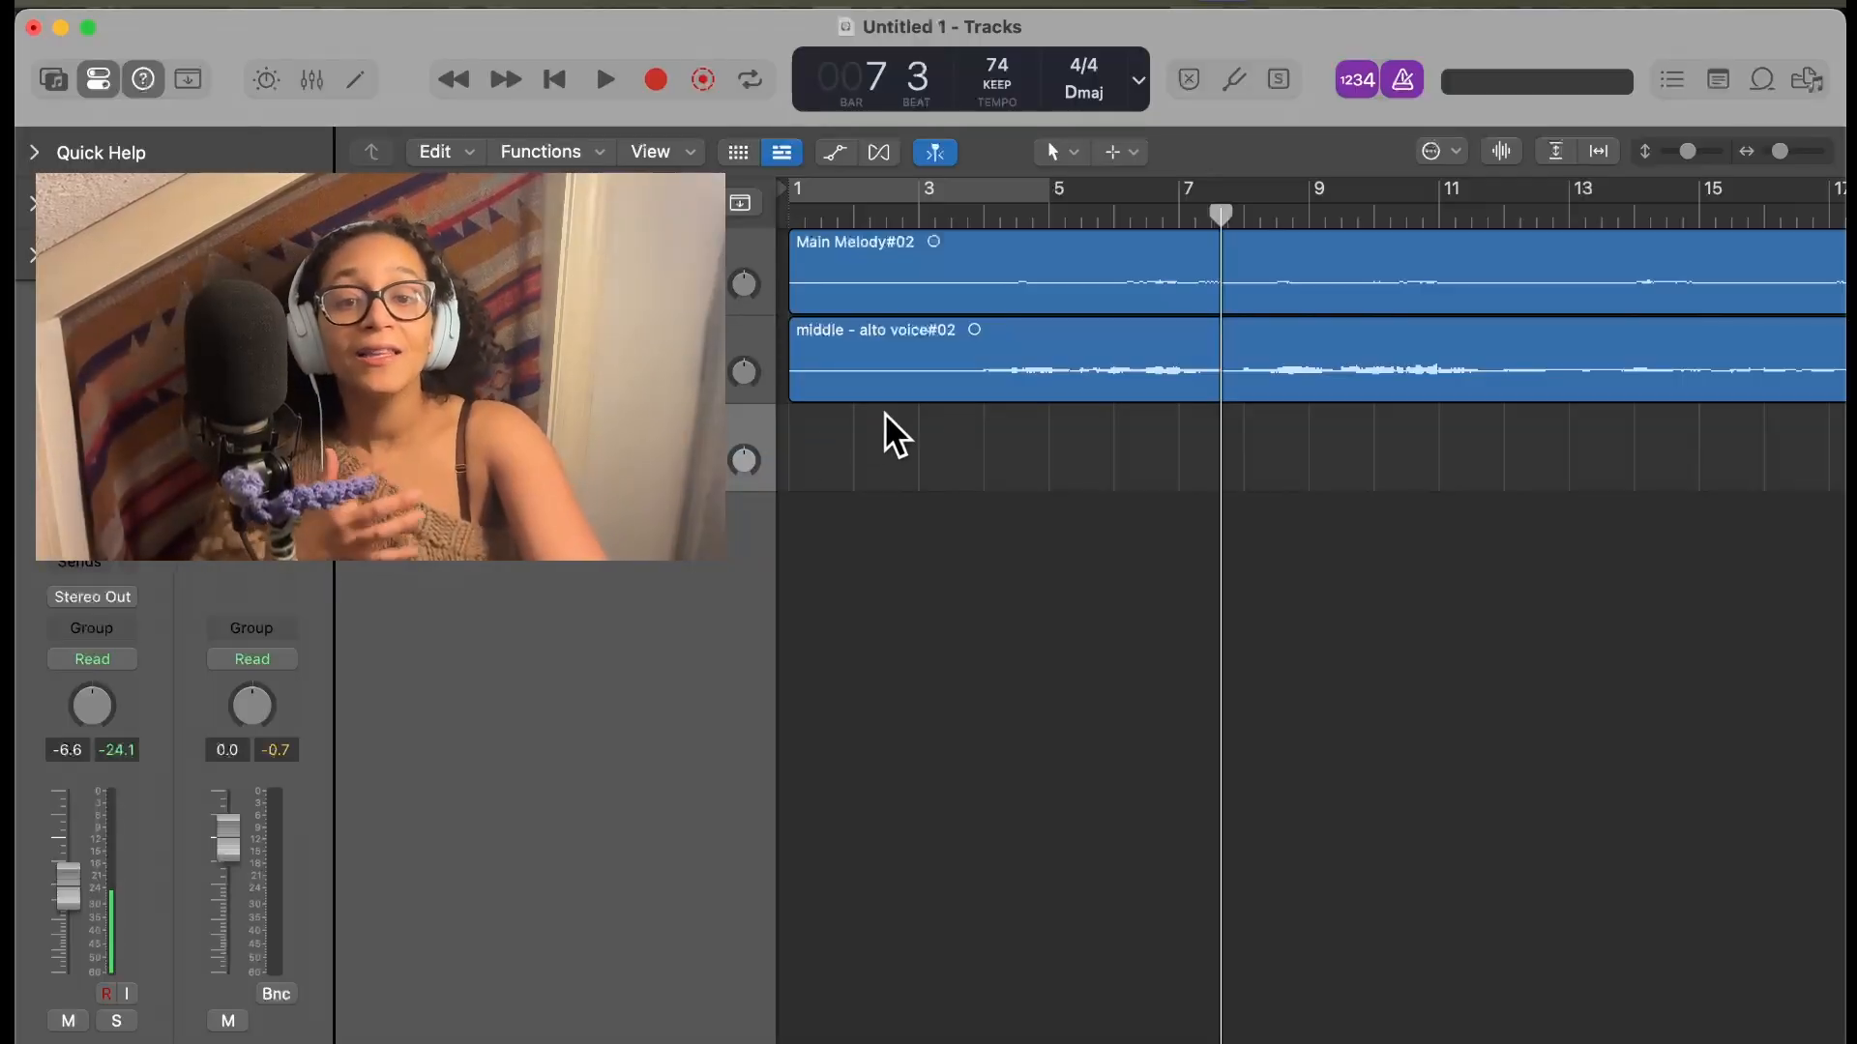
Play back the main melody and alto voice from bar 1 to about bar 13
{"action": "left_click_drag", "start_coordinate": [972, 215], "coordinate": [764, 216]}
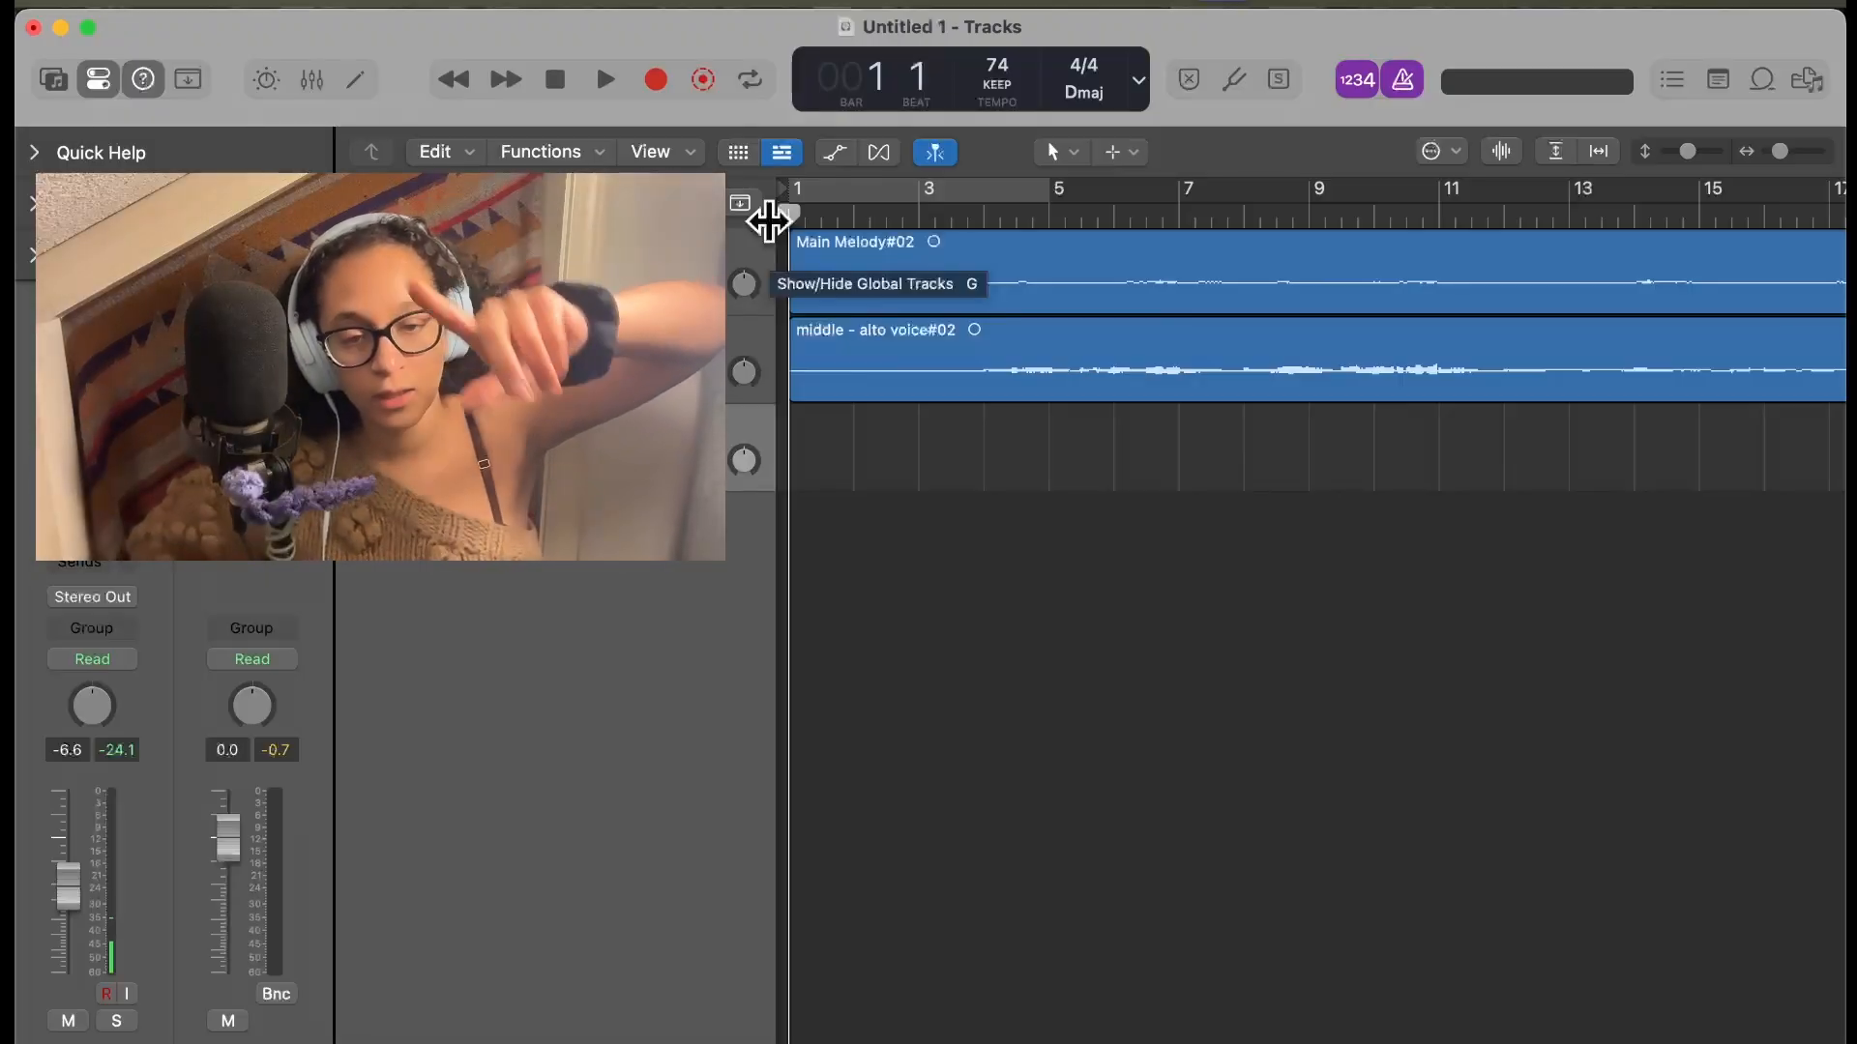
{"action": "key", "text": "space"}
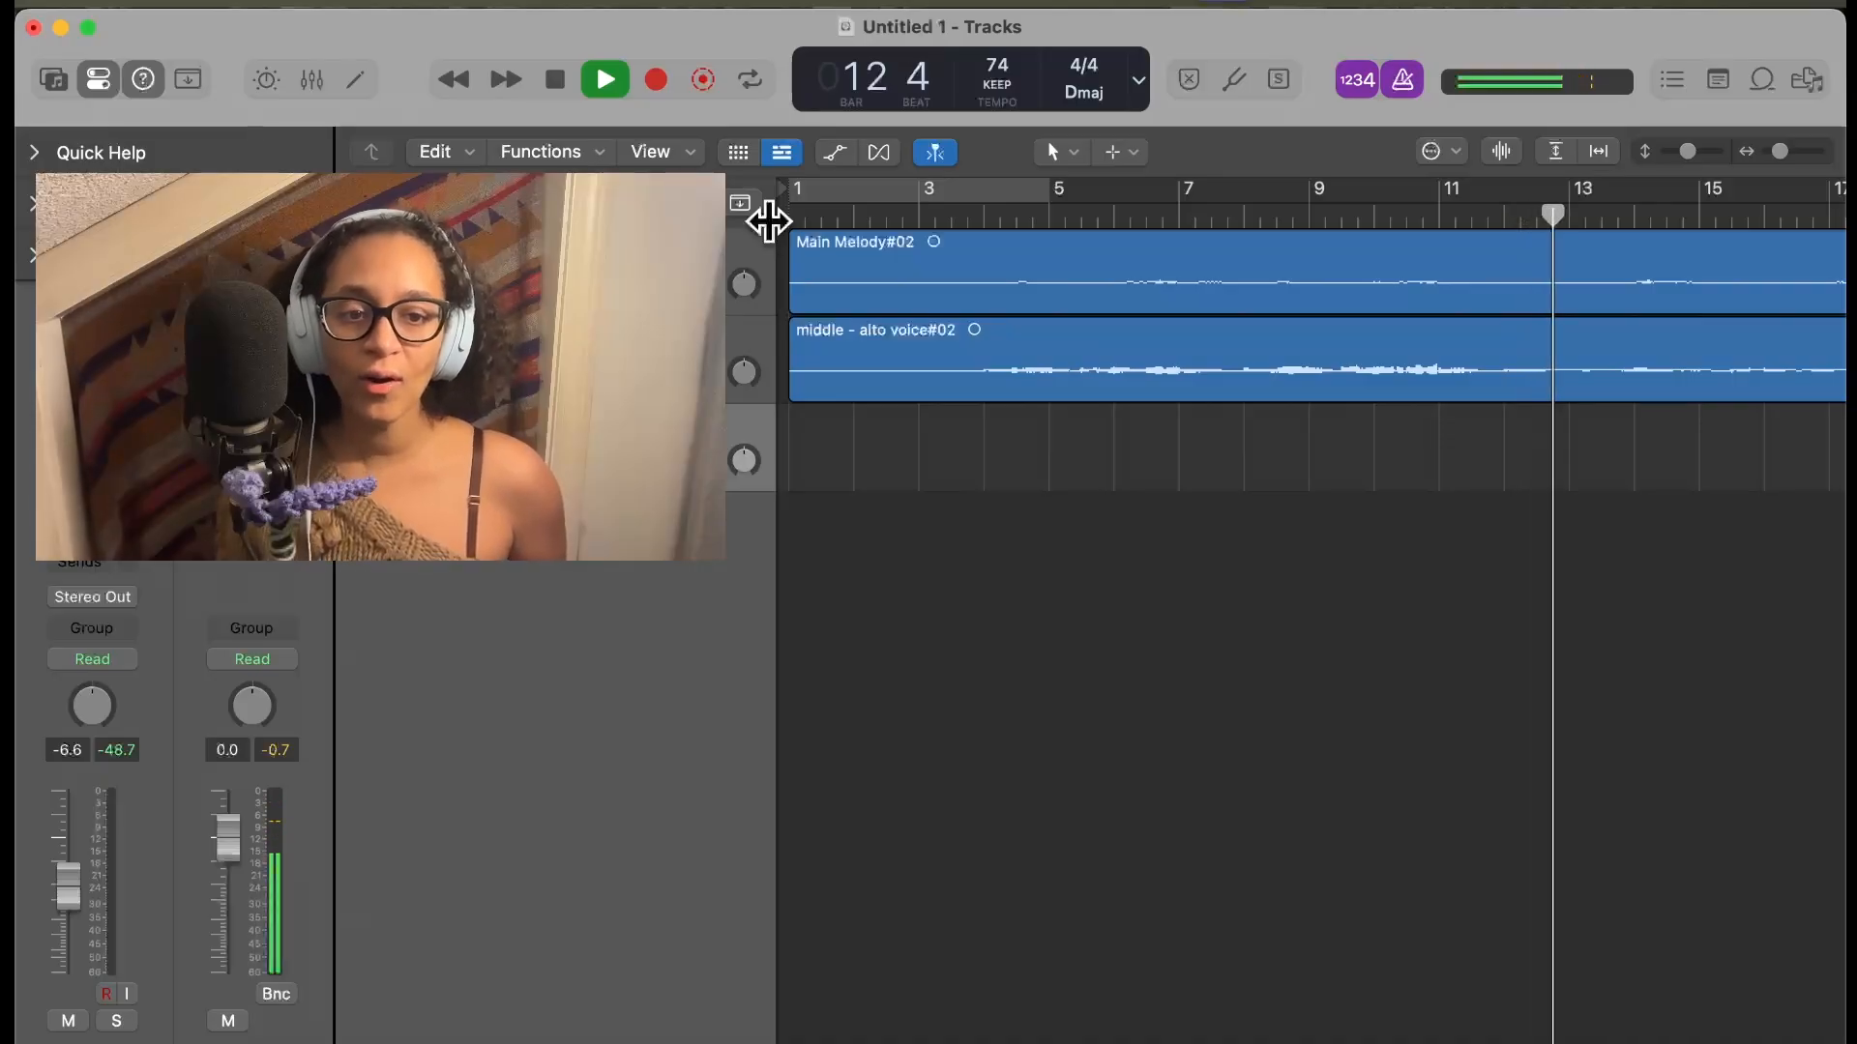
{"action": "key", "text": "space"}
Record a mezzo soprano take on the third track from bar 1 to about bar 31 and play back its ending from about bar 23
{"action": "key", "text": "Return"}
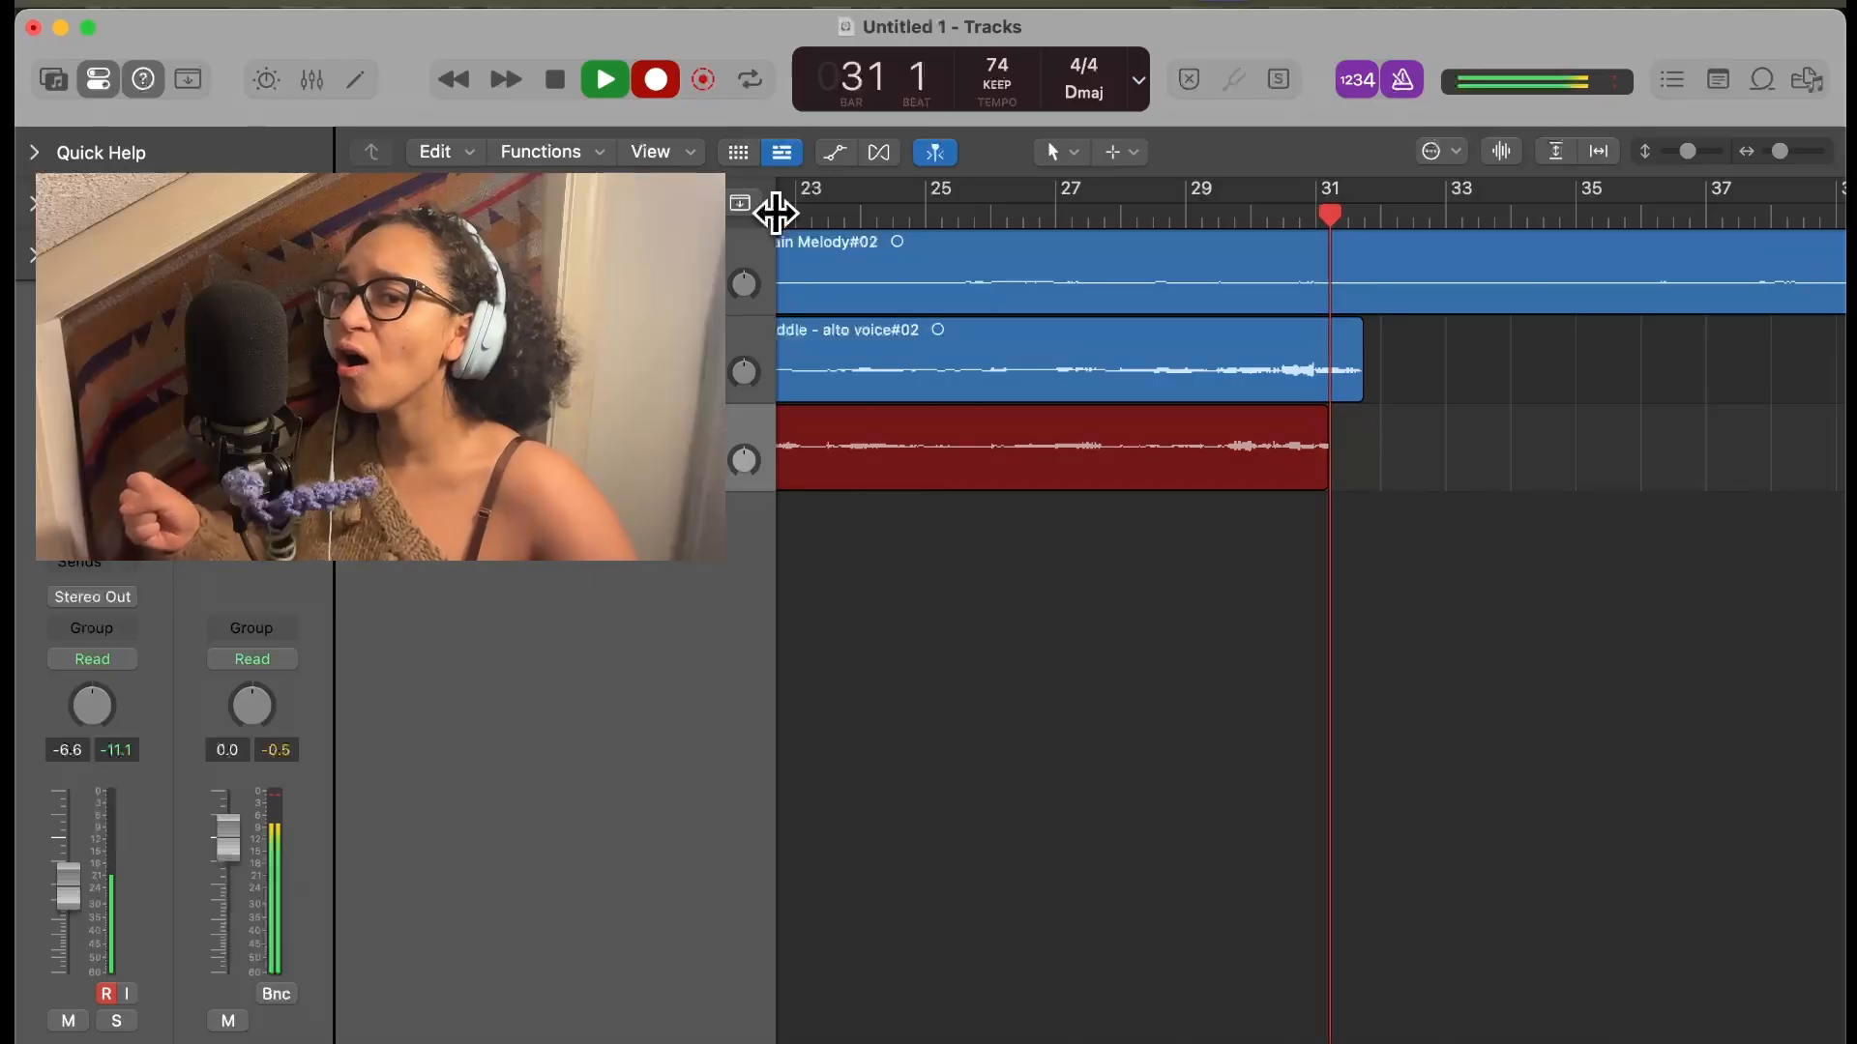
{"action": "key", "text": "space"}
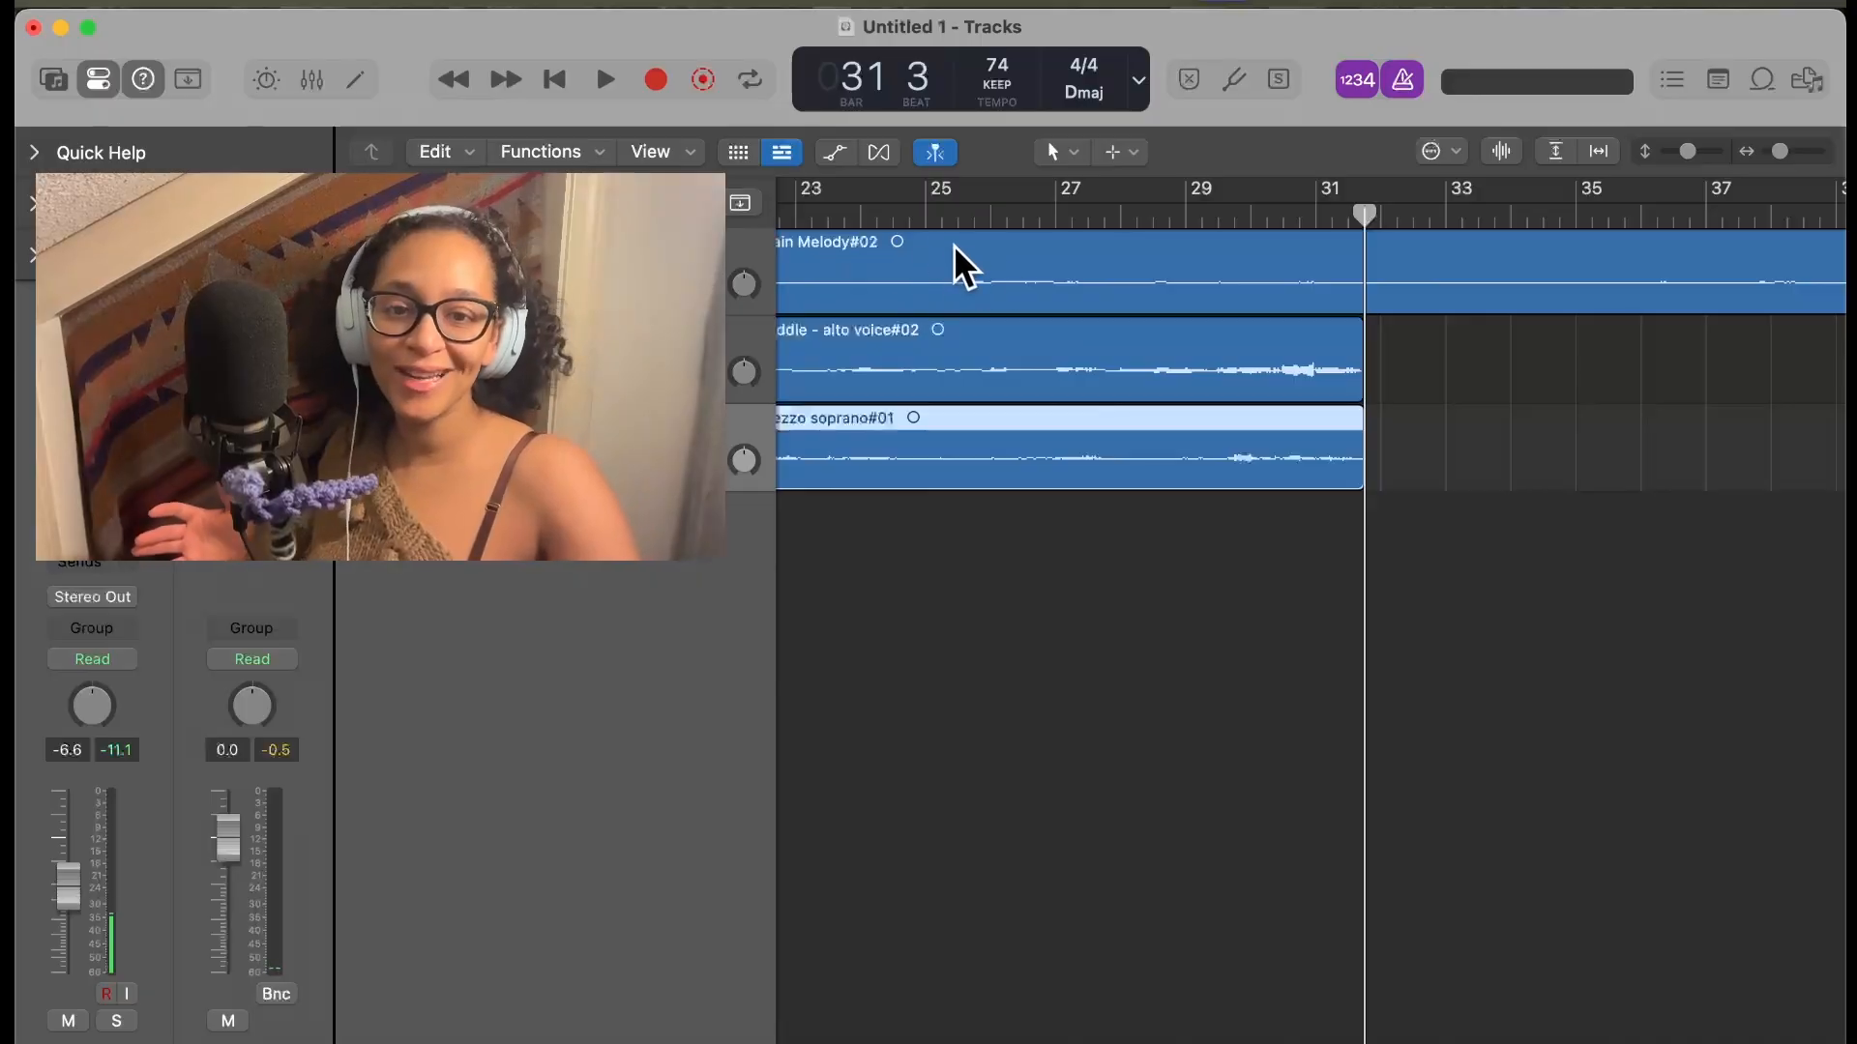
{"action": "left_click", "coordinate": [921, 215]}
{"action": "key", "text": "space"}
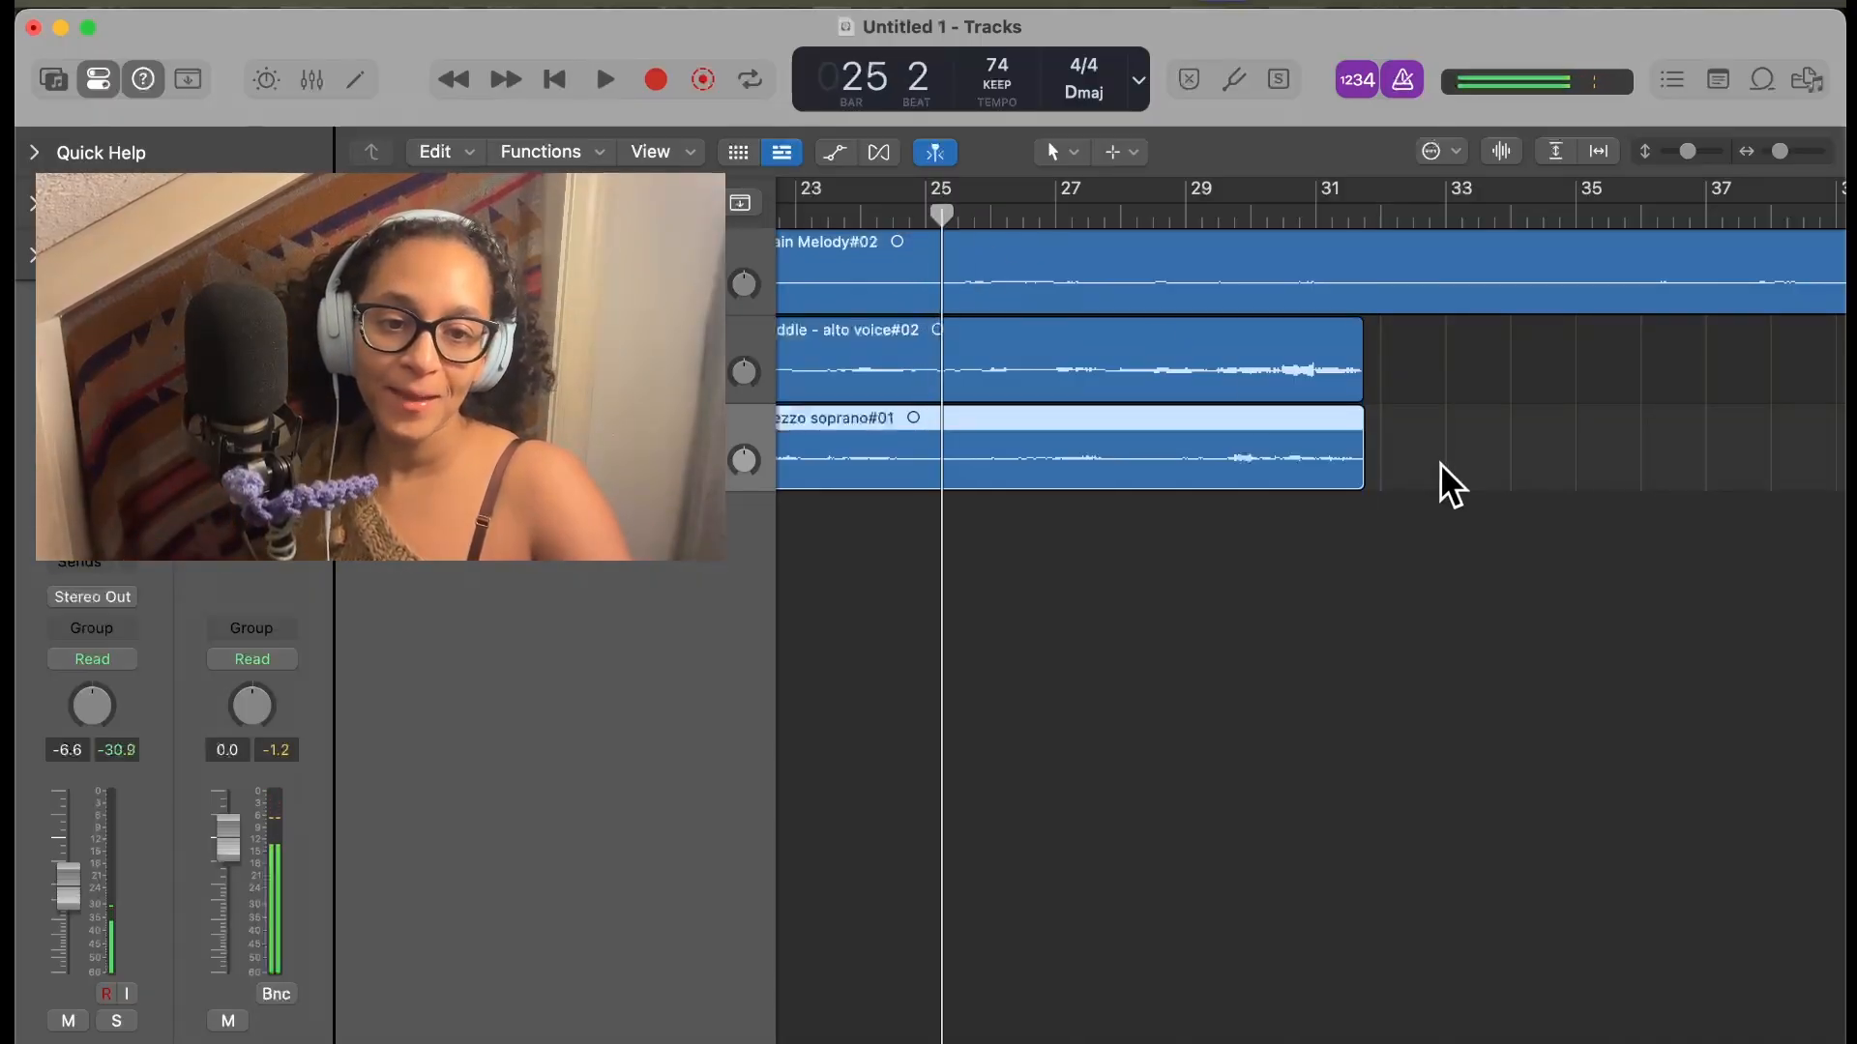
{"action": "left_click", "coordinate": [824, 213]}
{"action": "key", "text": "space"}
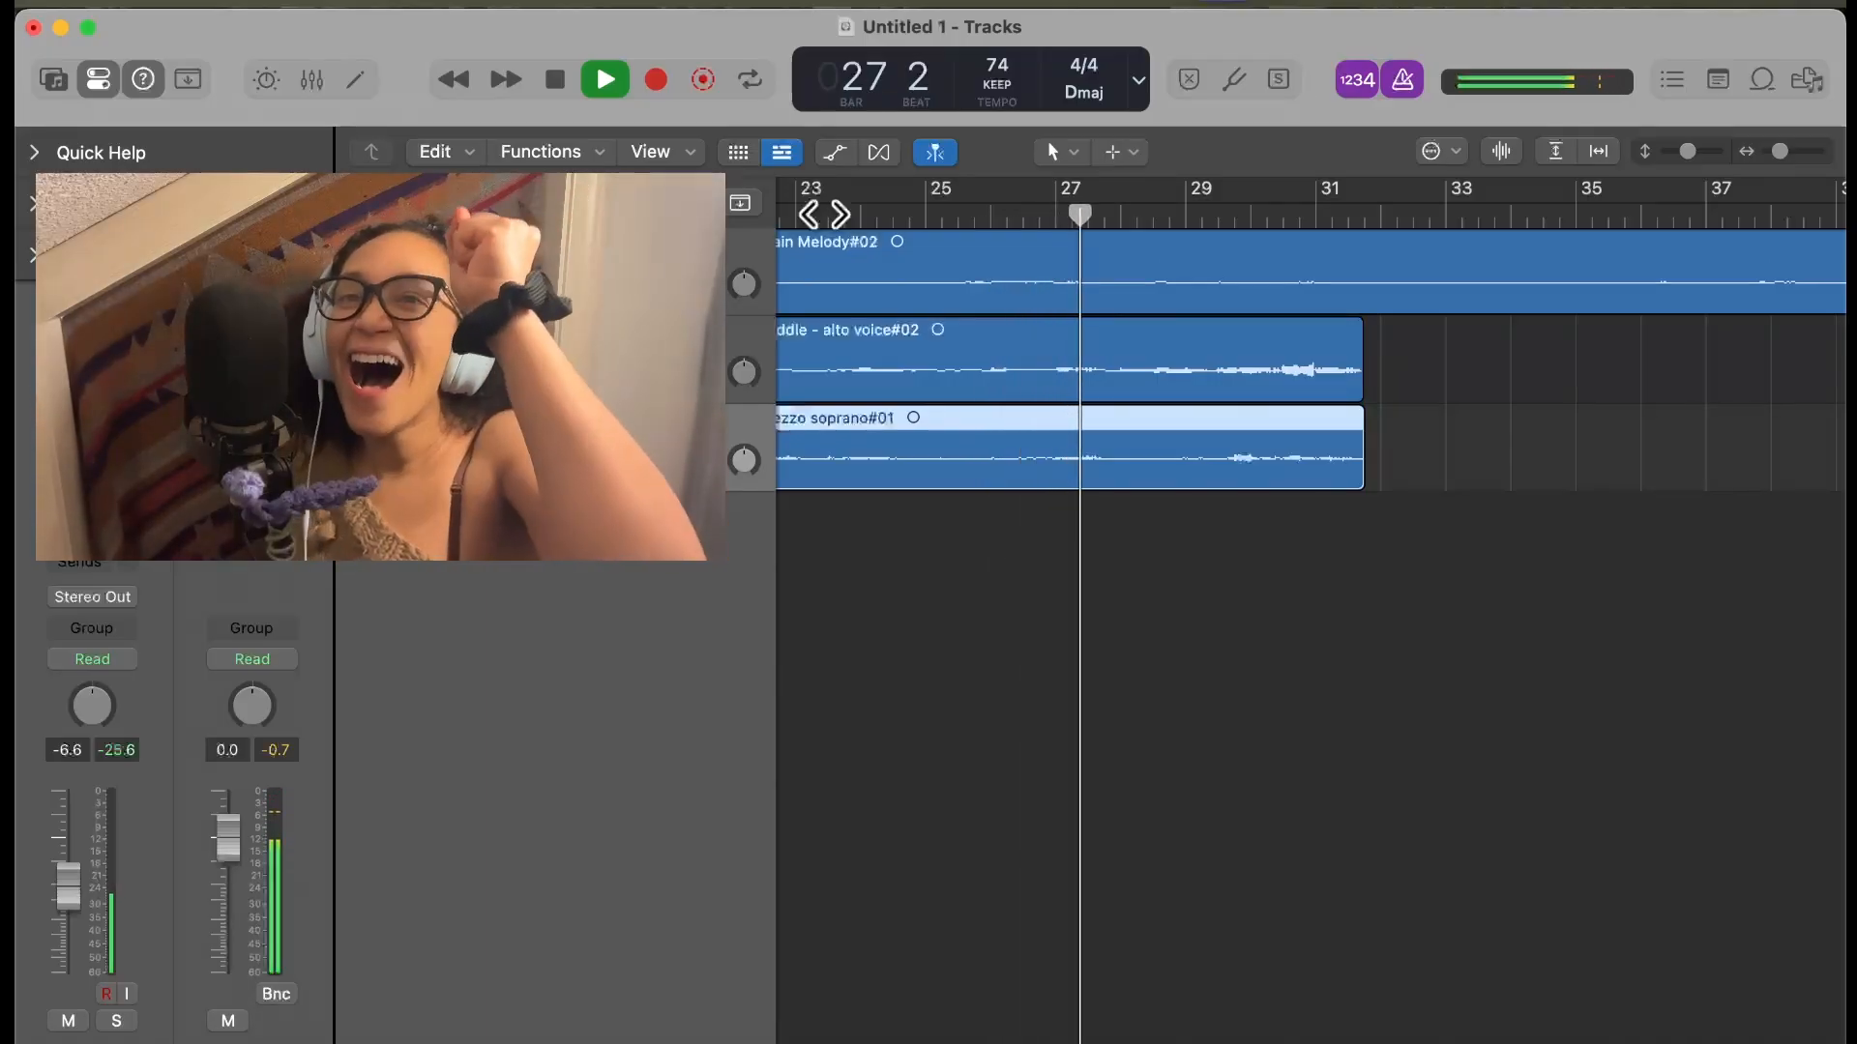
{"action": "key", "text": "space"}
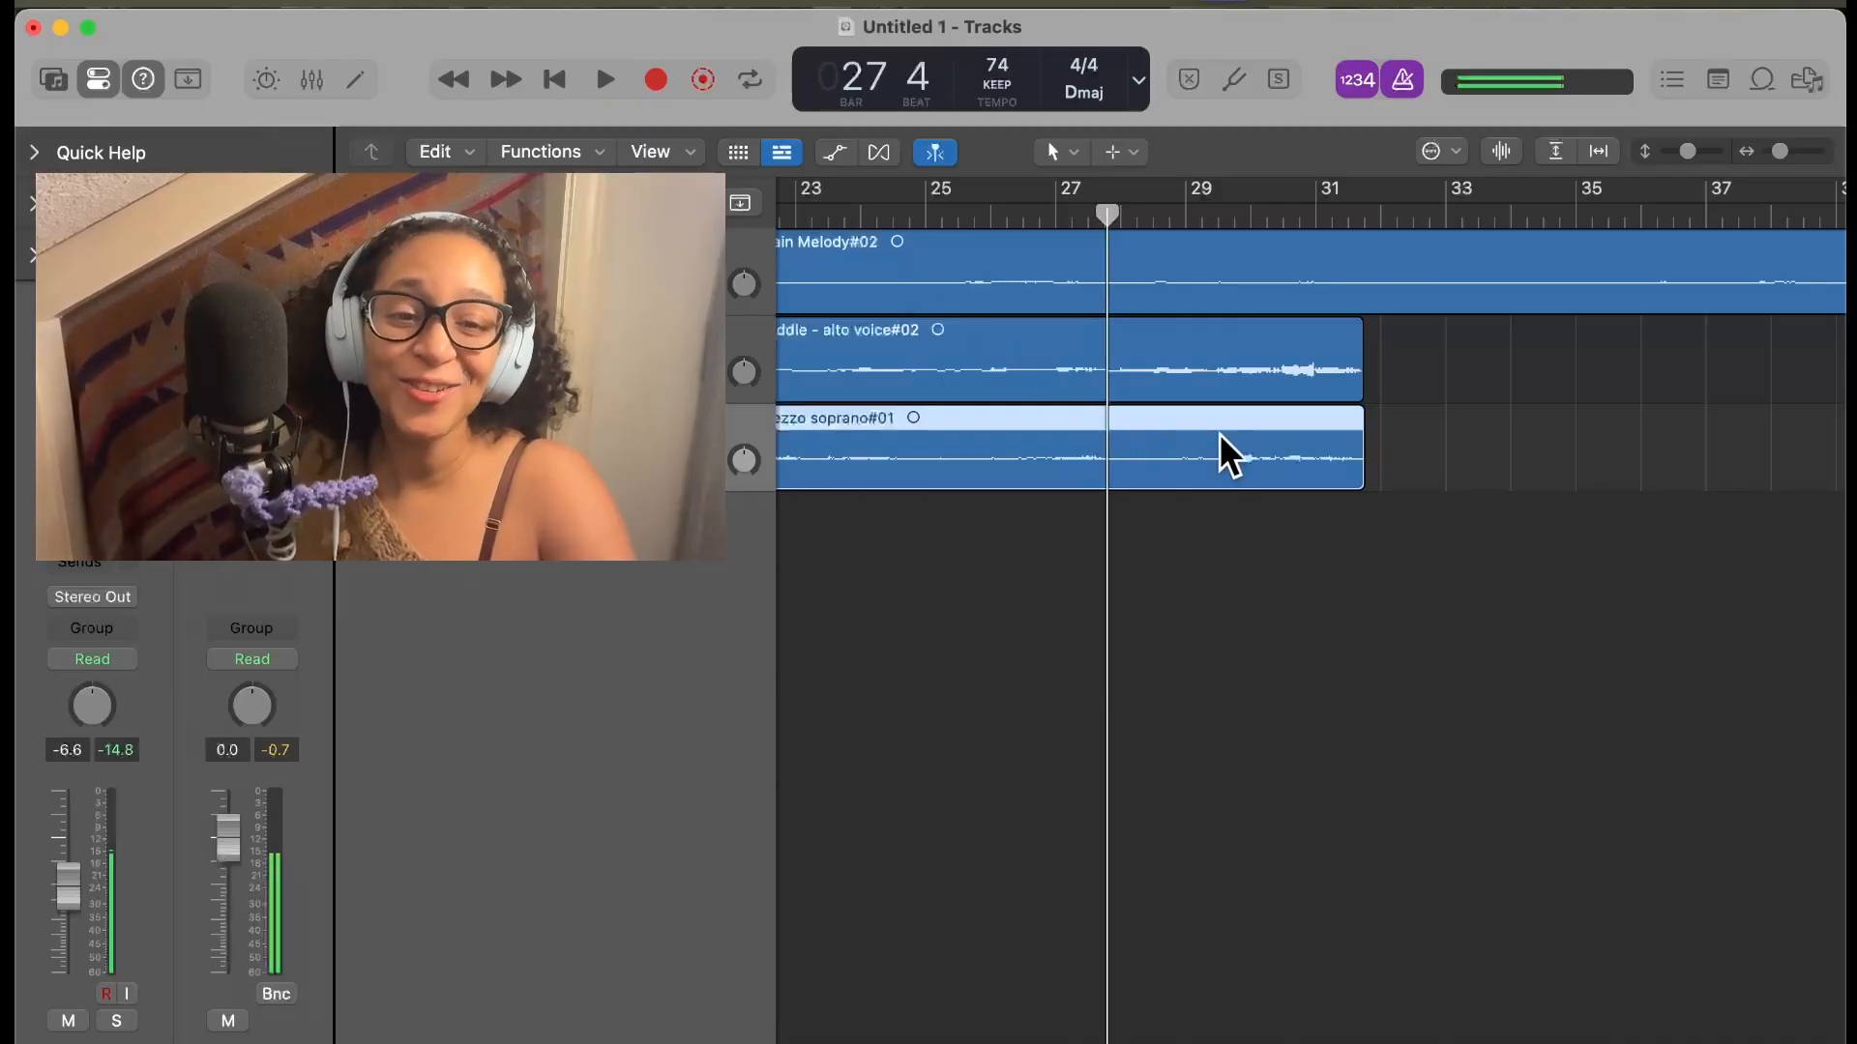
Split the mezzo soprano region at bar 27 beat 4 and replace its ending with a new take recorded to bar 31
{"action": "right_click", "coordinate": [1172, 435]}
{"action": "mouse_move", "coordinate": [1320, 642]}
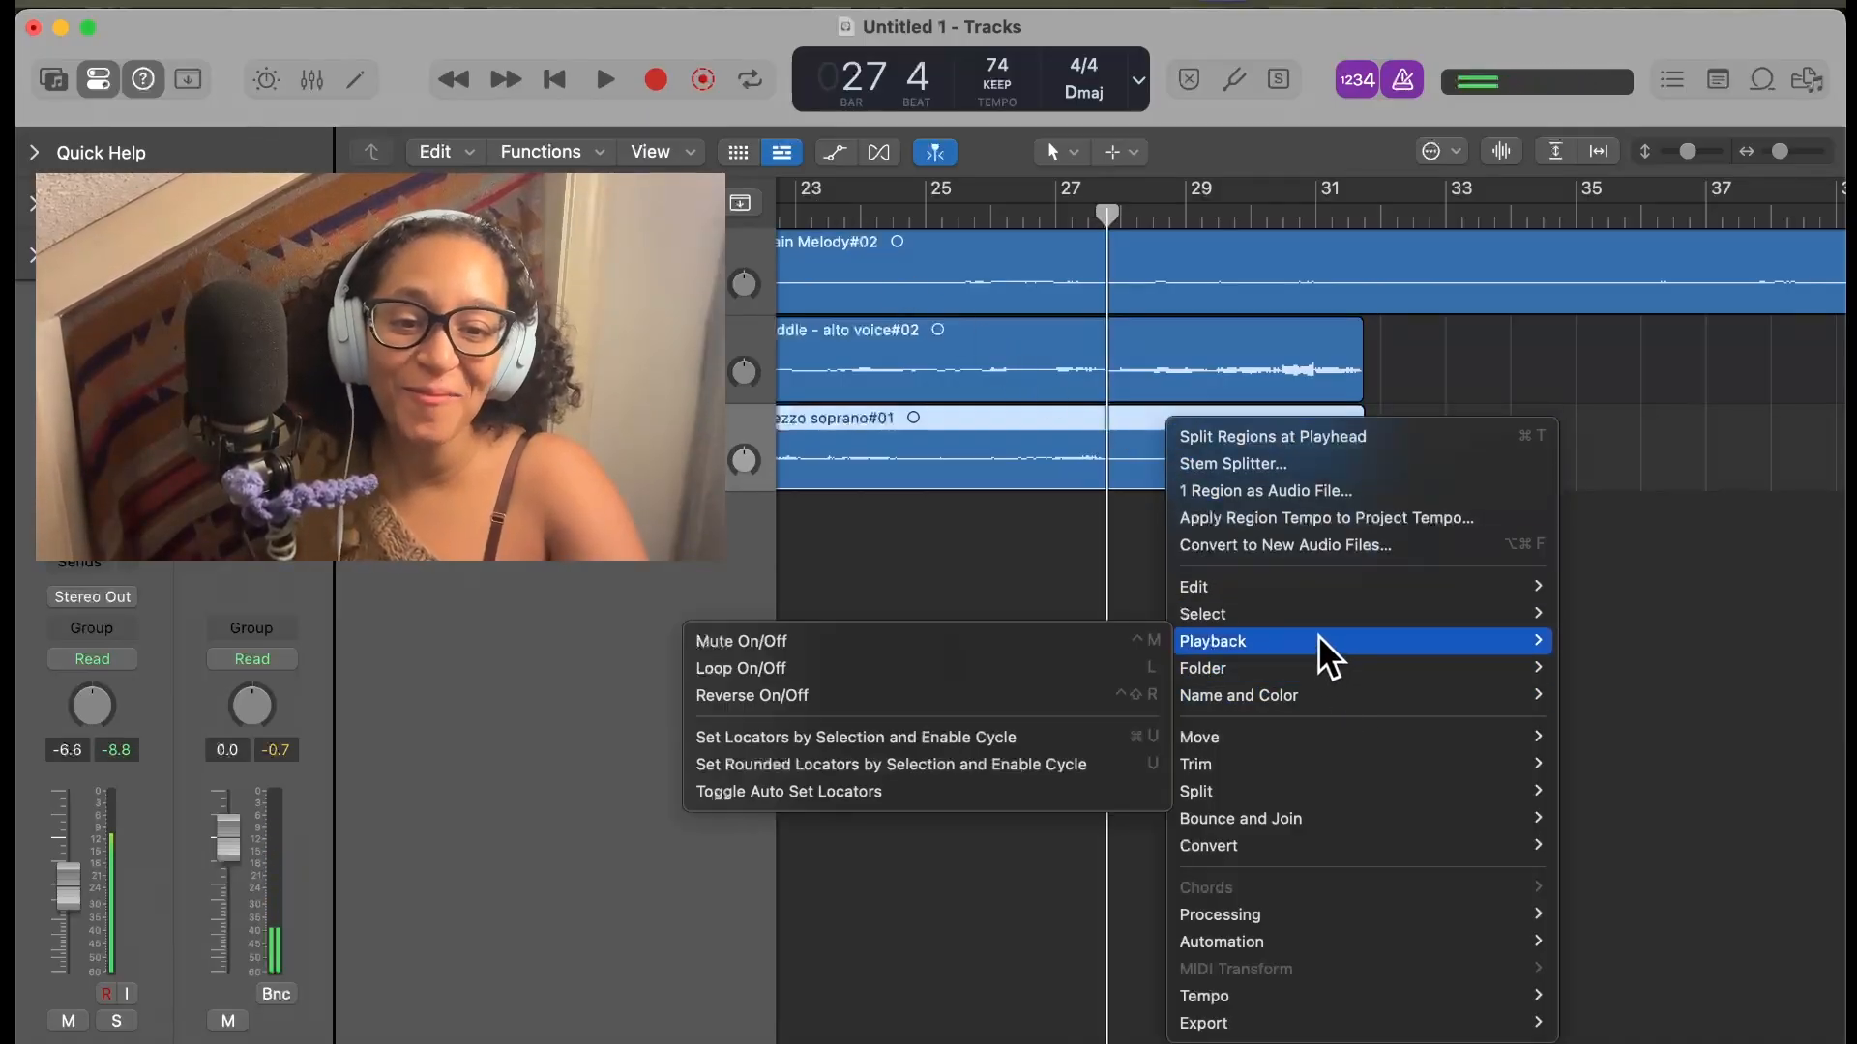
{"action": "mouse_move", "coordinate": [1306, 795]}
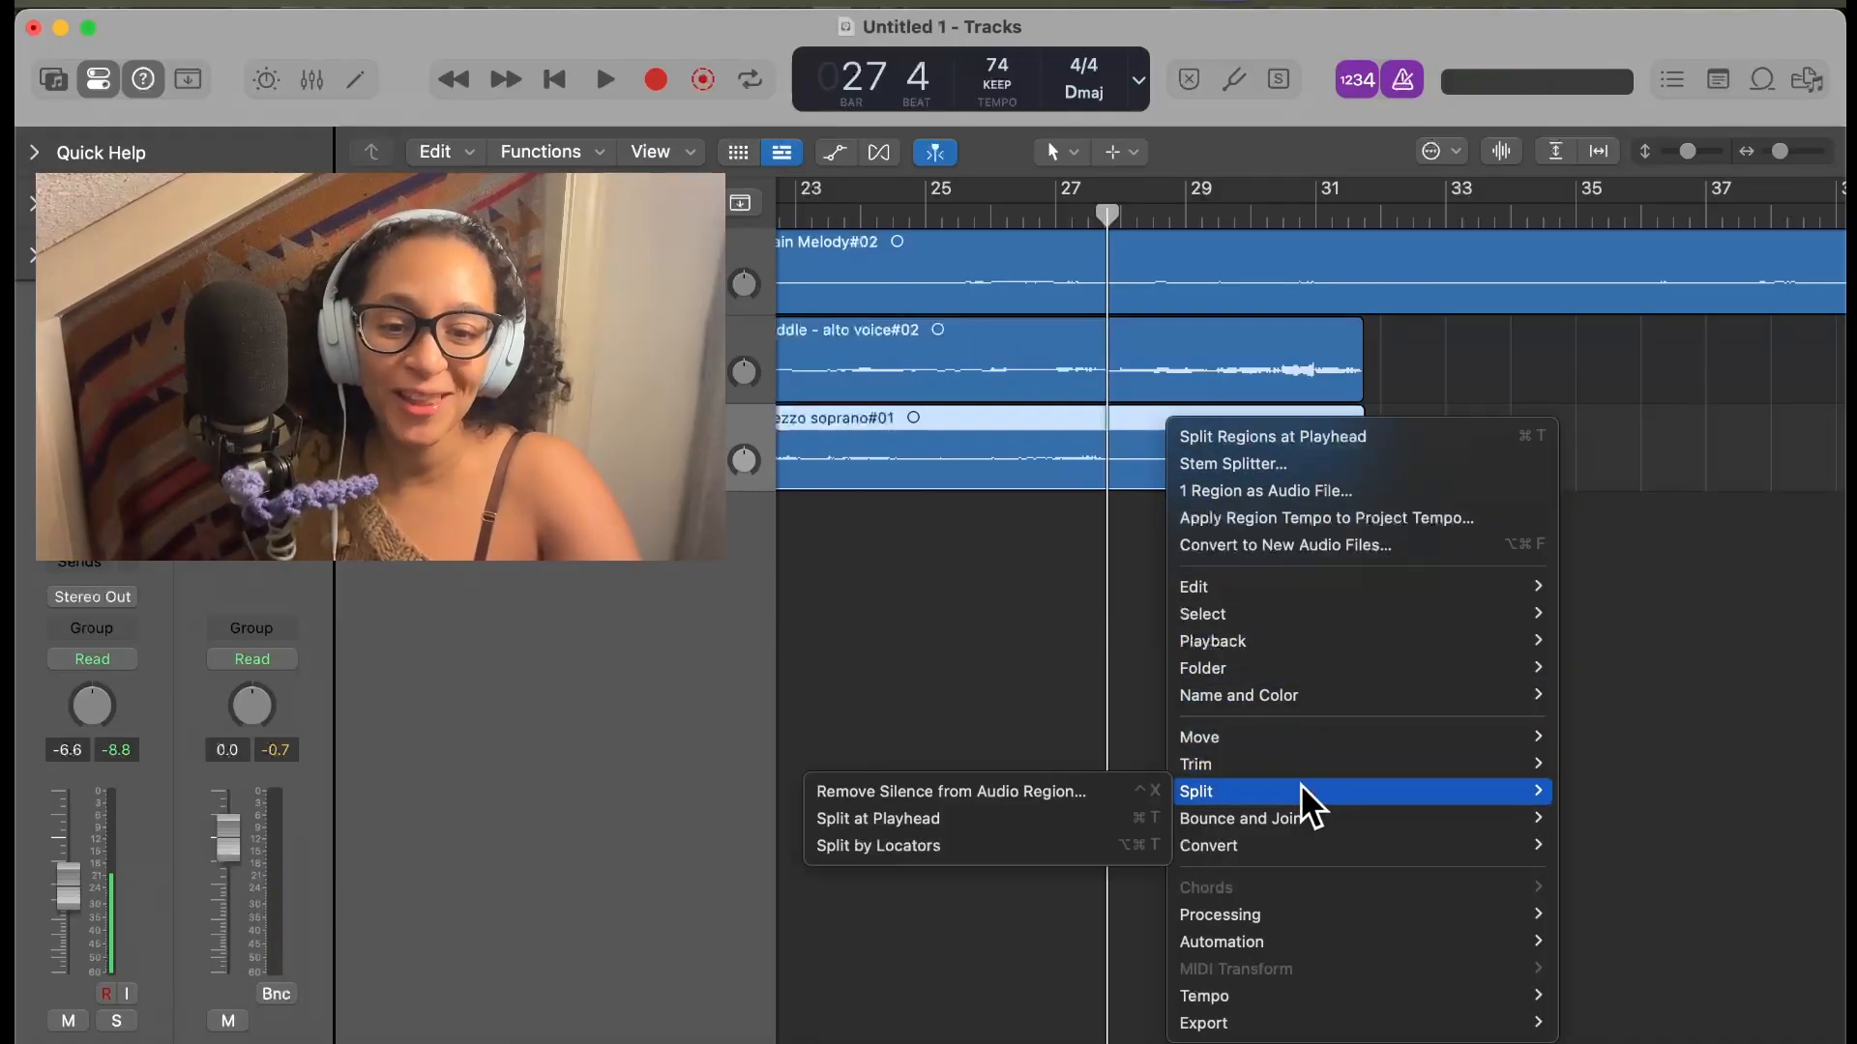
{"action": "left_click", "coordinate": [1127, 822]}
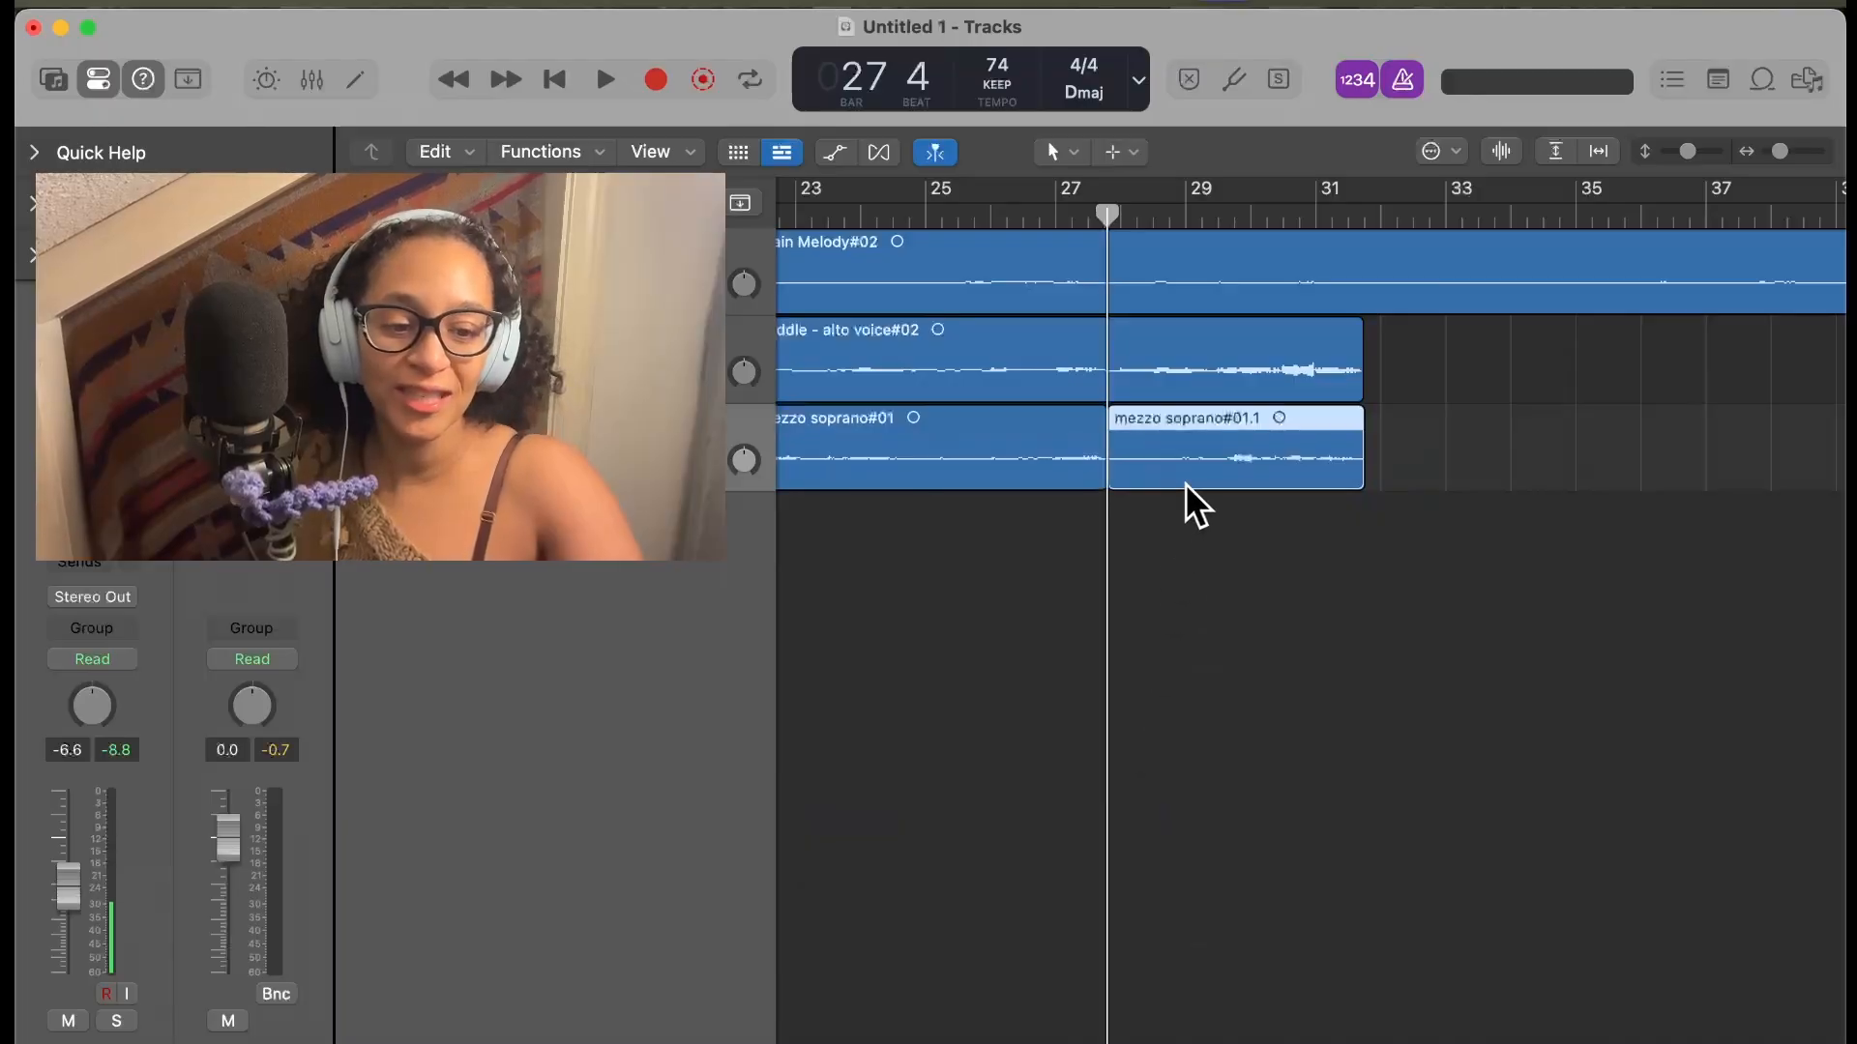
{"action": "key", "text": "Delete"}
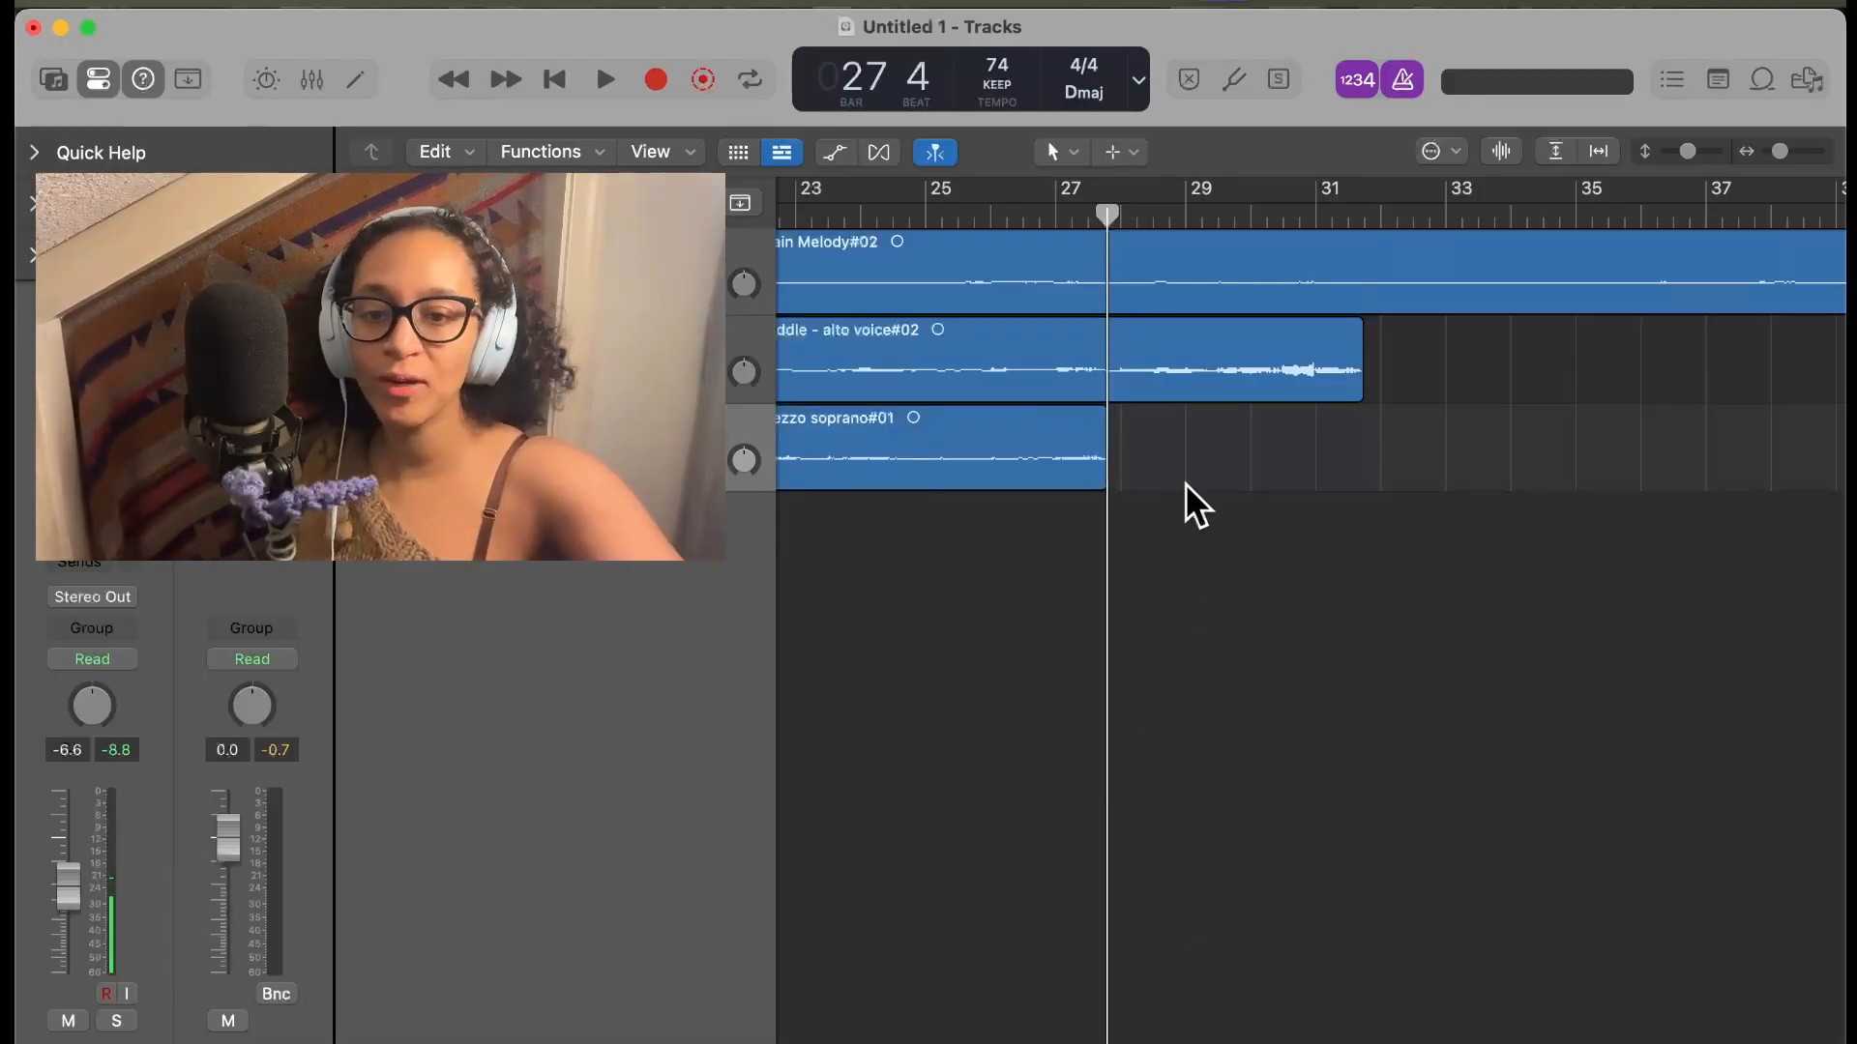
{"action": "key", "text": "r"}
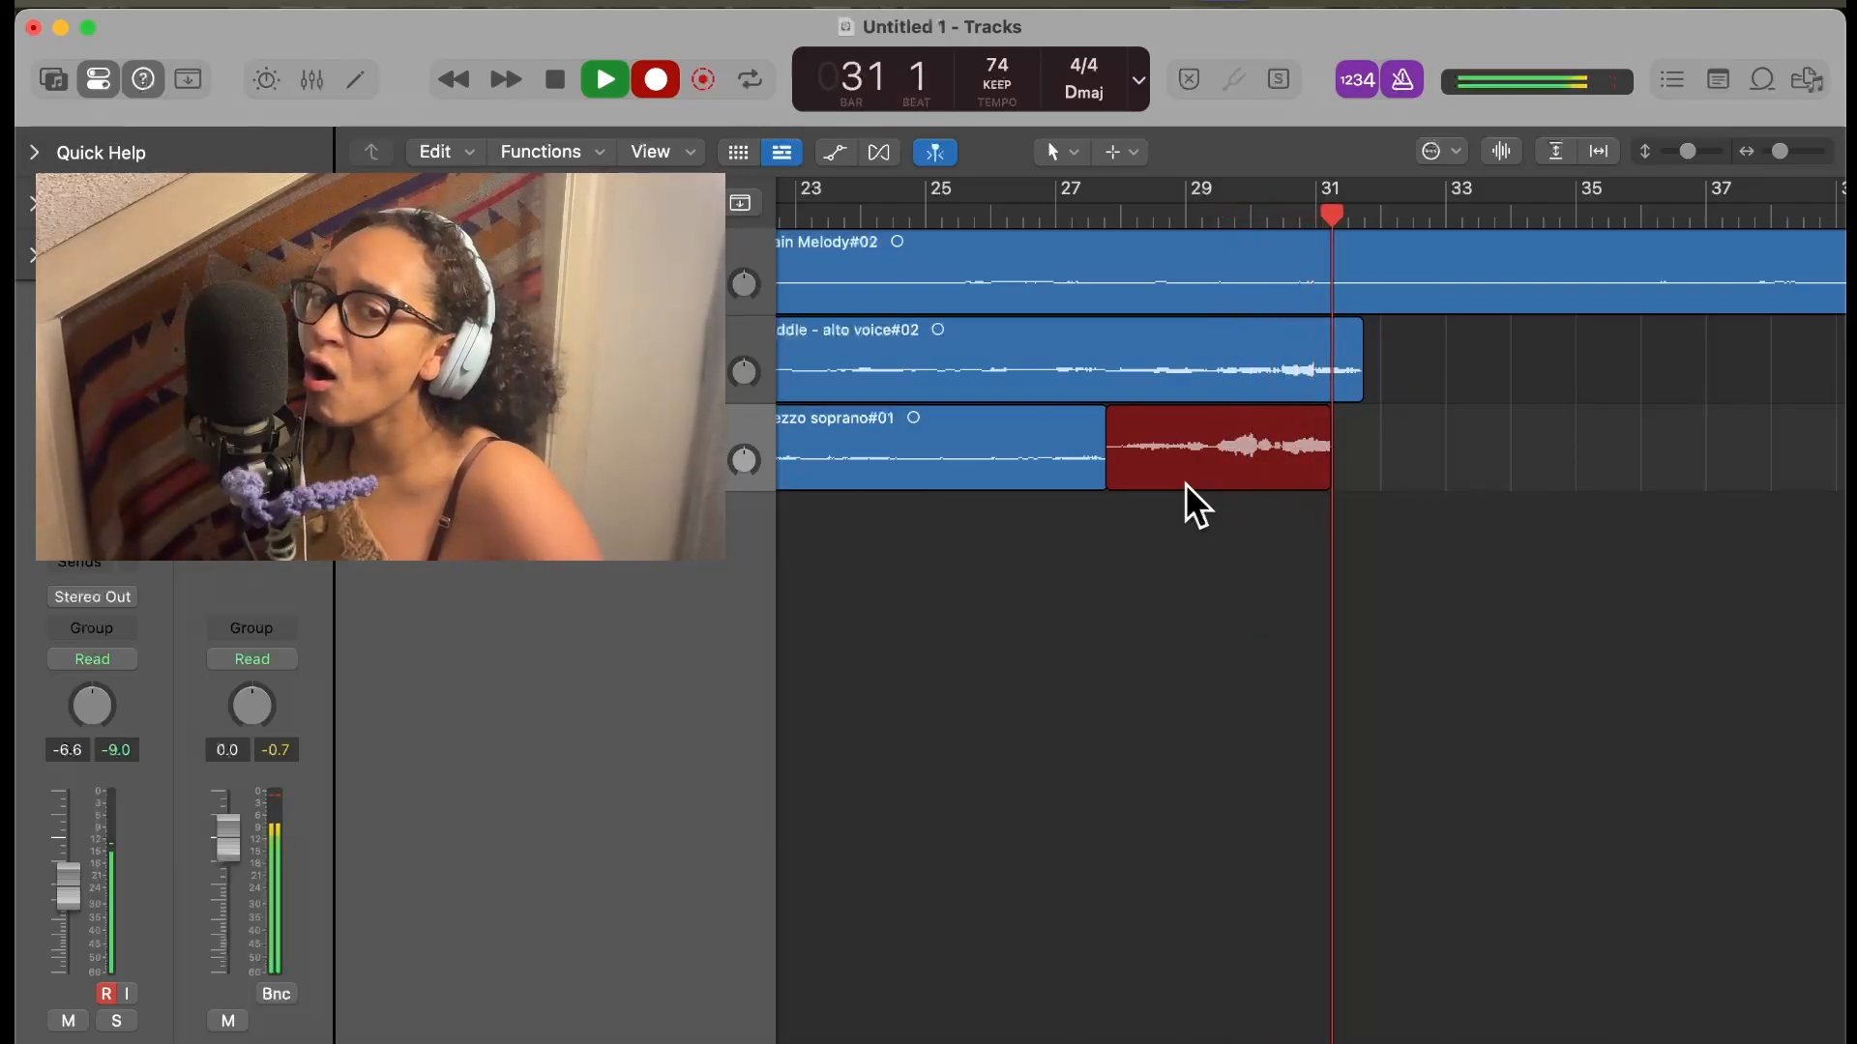
{"action": "key", "text": "space"}
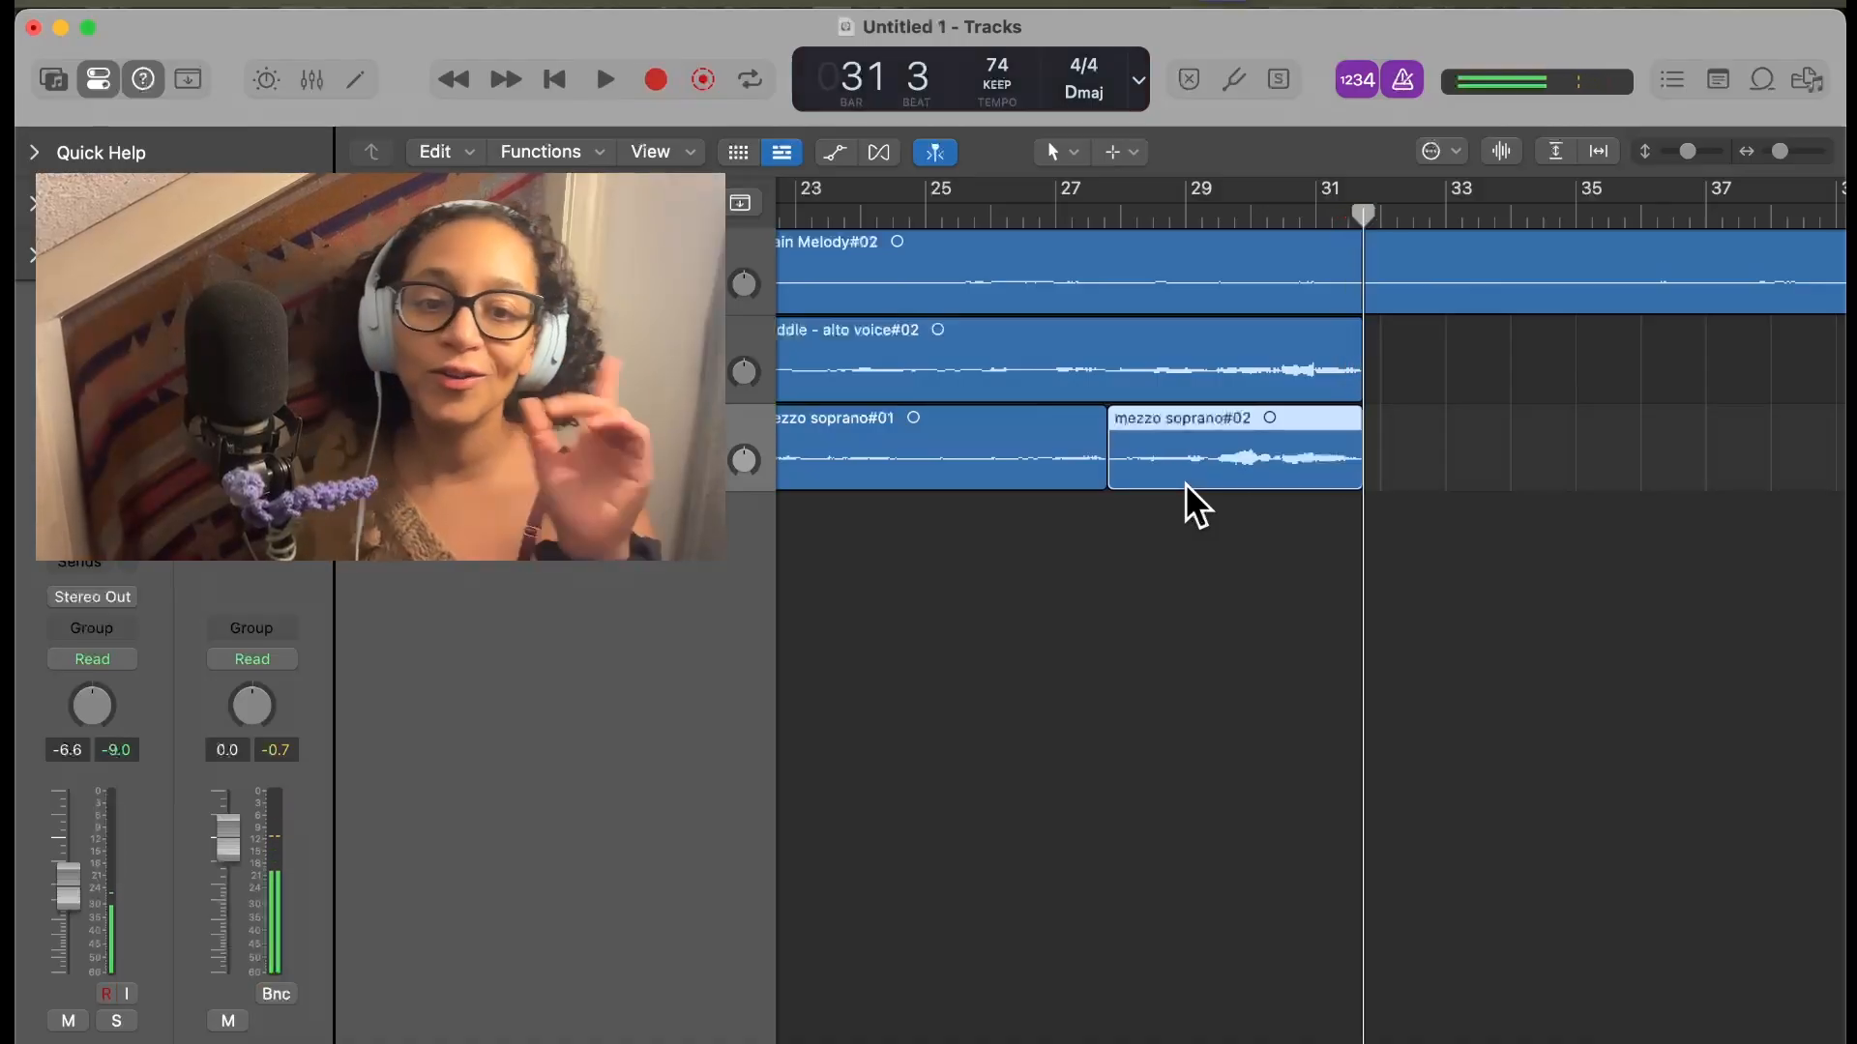
Add a fourth track with duplicate settings below the mezzo soprano track and rename it soprano
{"action": "right_click", "coordinate": [657, 350]}
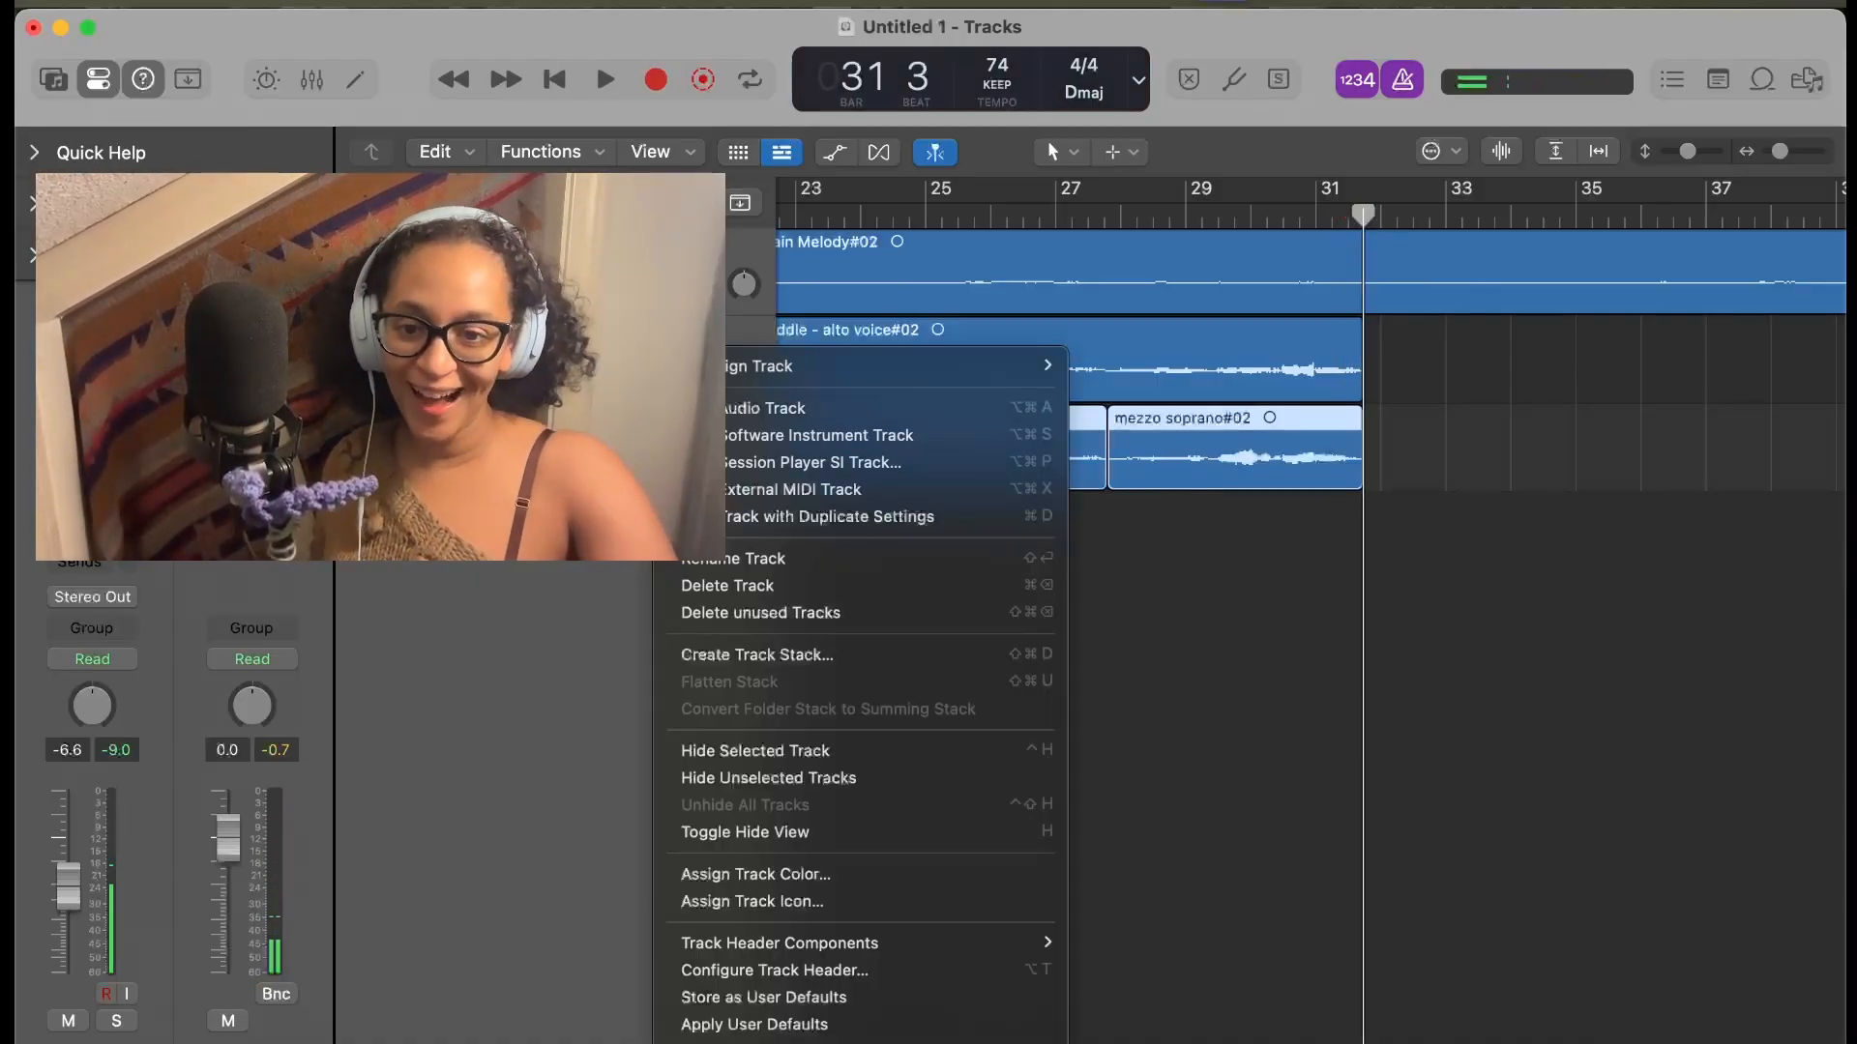
{"action": "left_click", "coordinate": [793, 563]}
{"action": "scroll", "coordinate": [1050, 568], "scroll_direction": "left", "scroll_amount": 10}
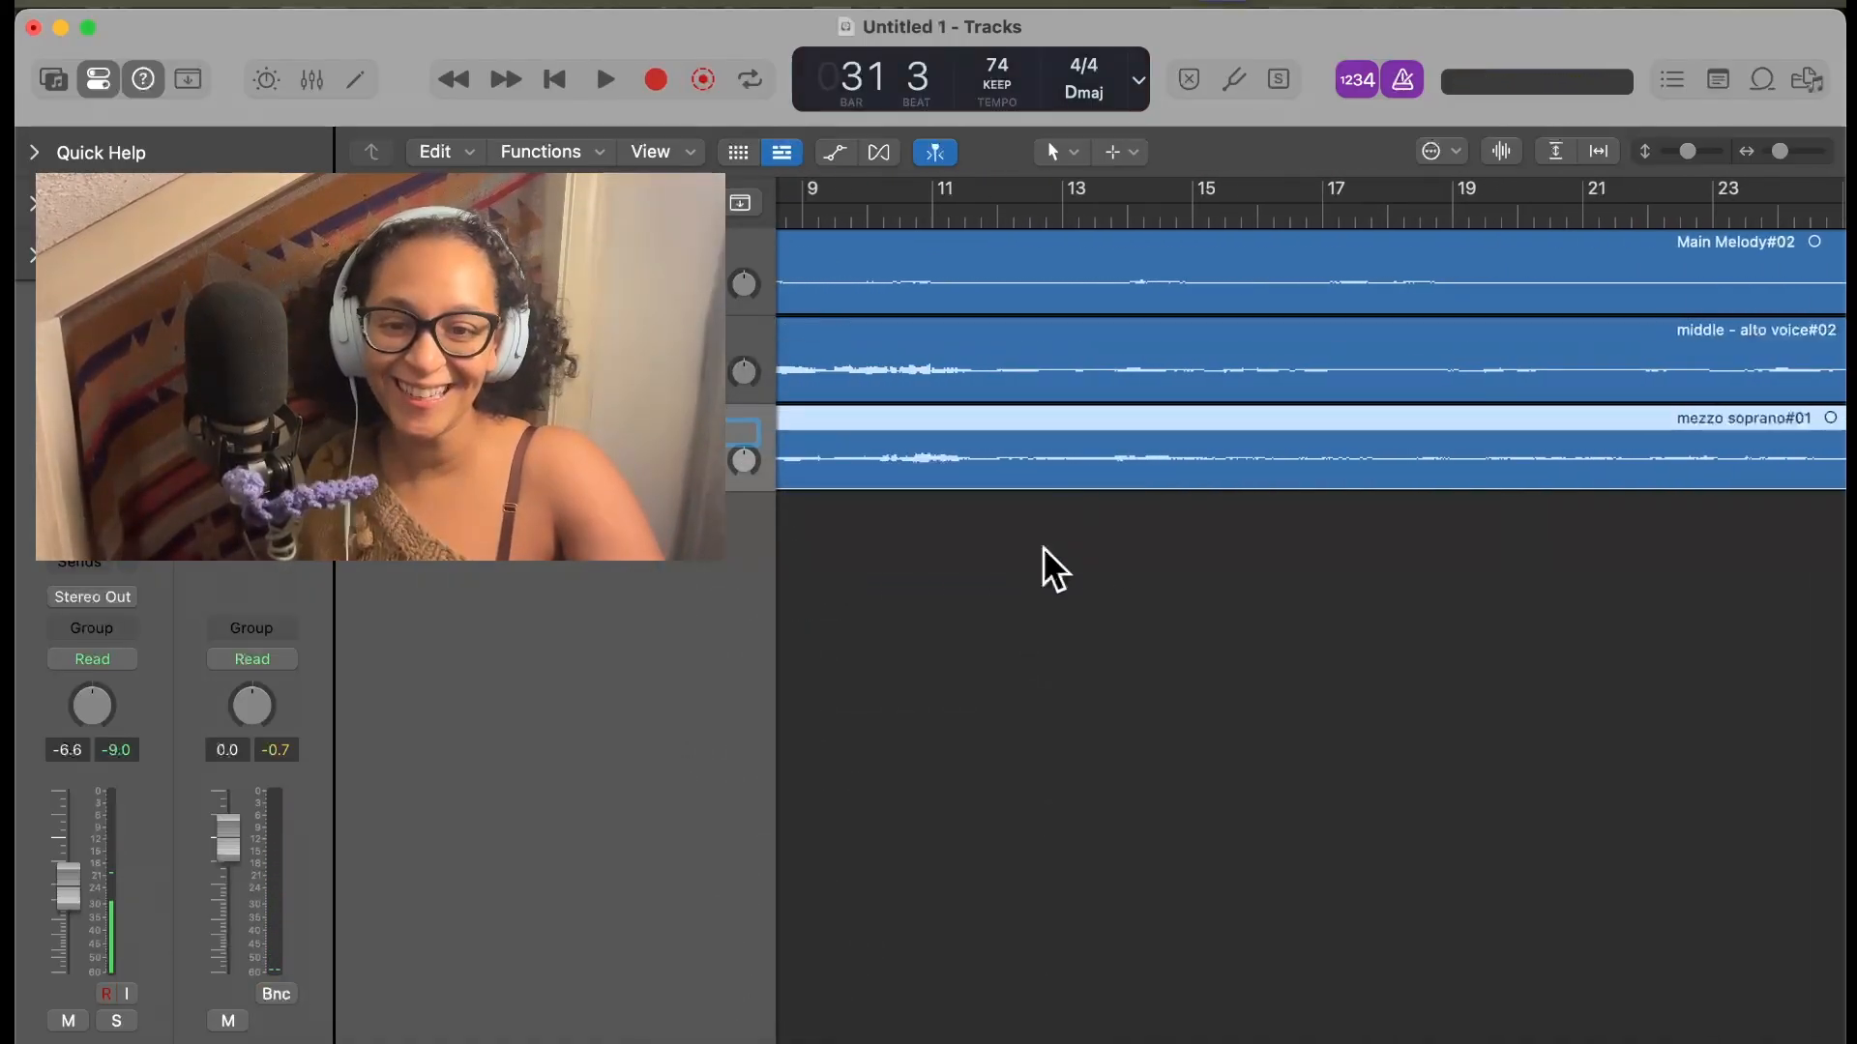
{"action": "right_click", "coordinate": [611, 345]}
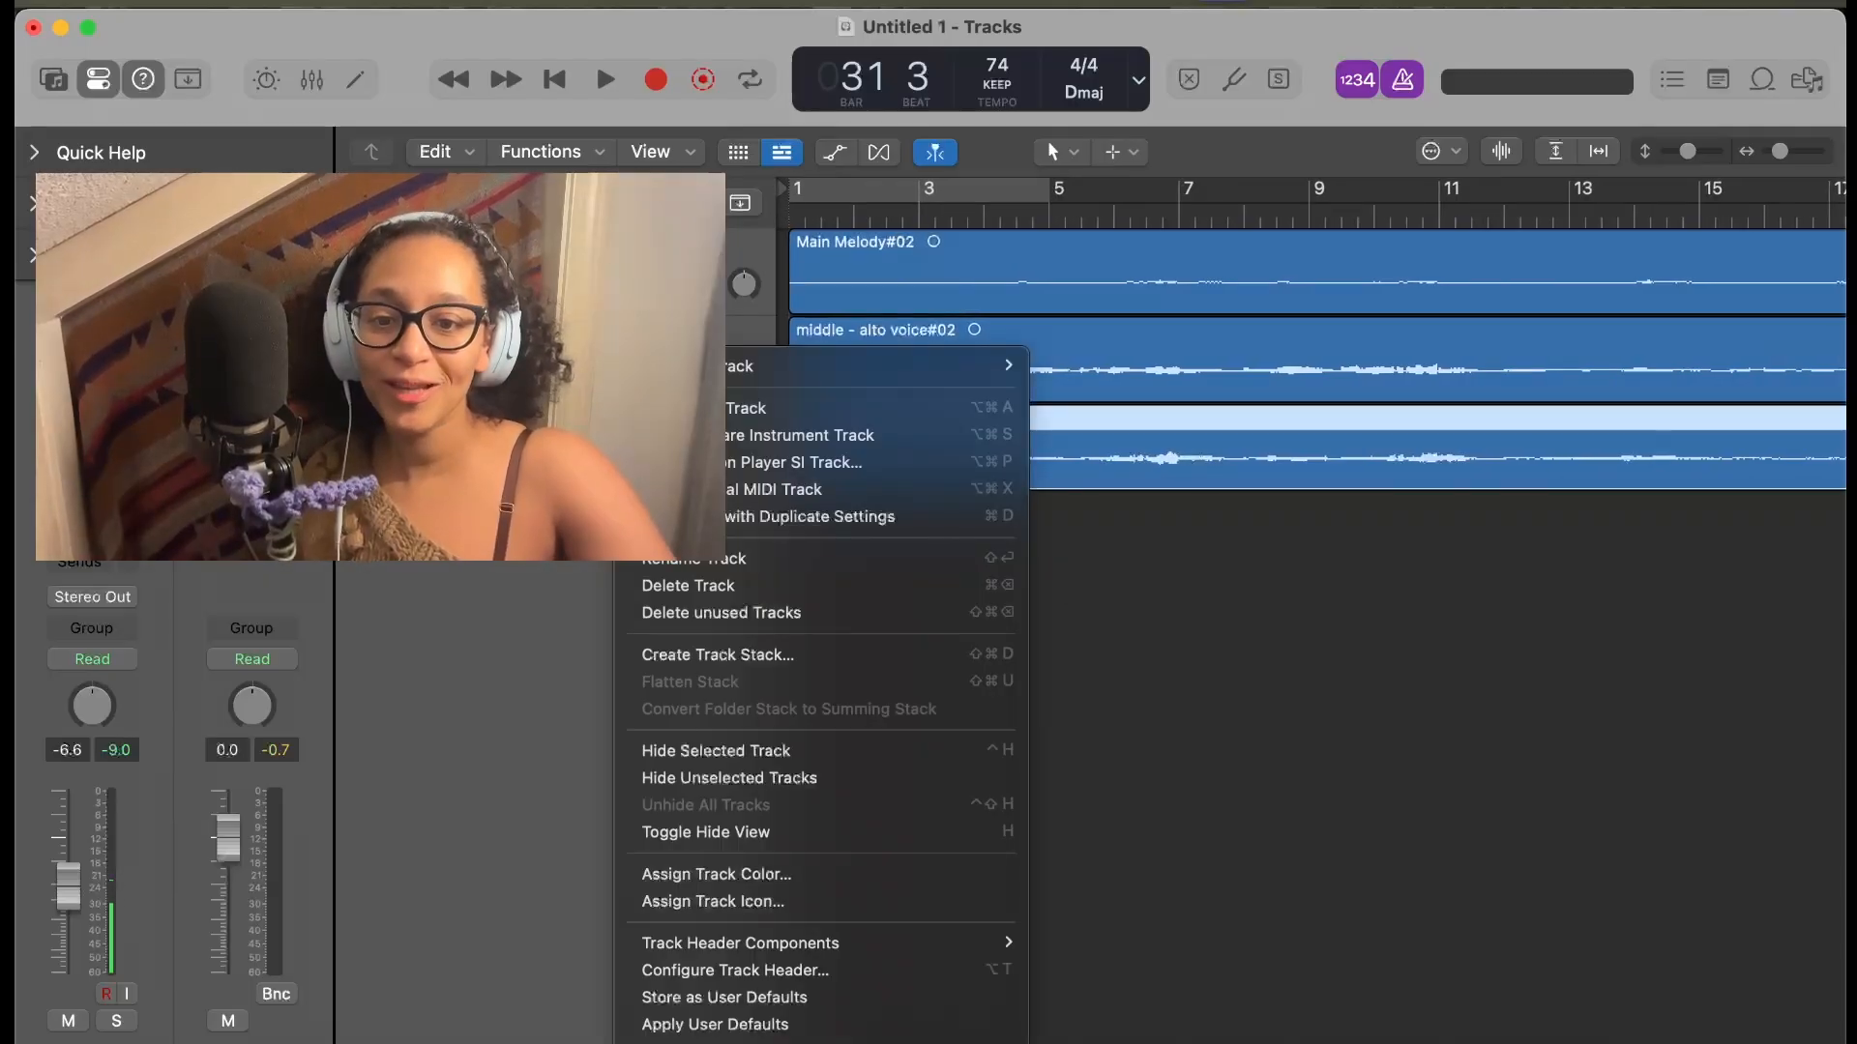
{"action": "left_click", "coordinate": [788, 513]}
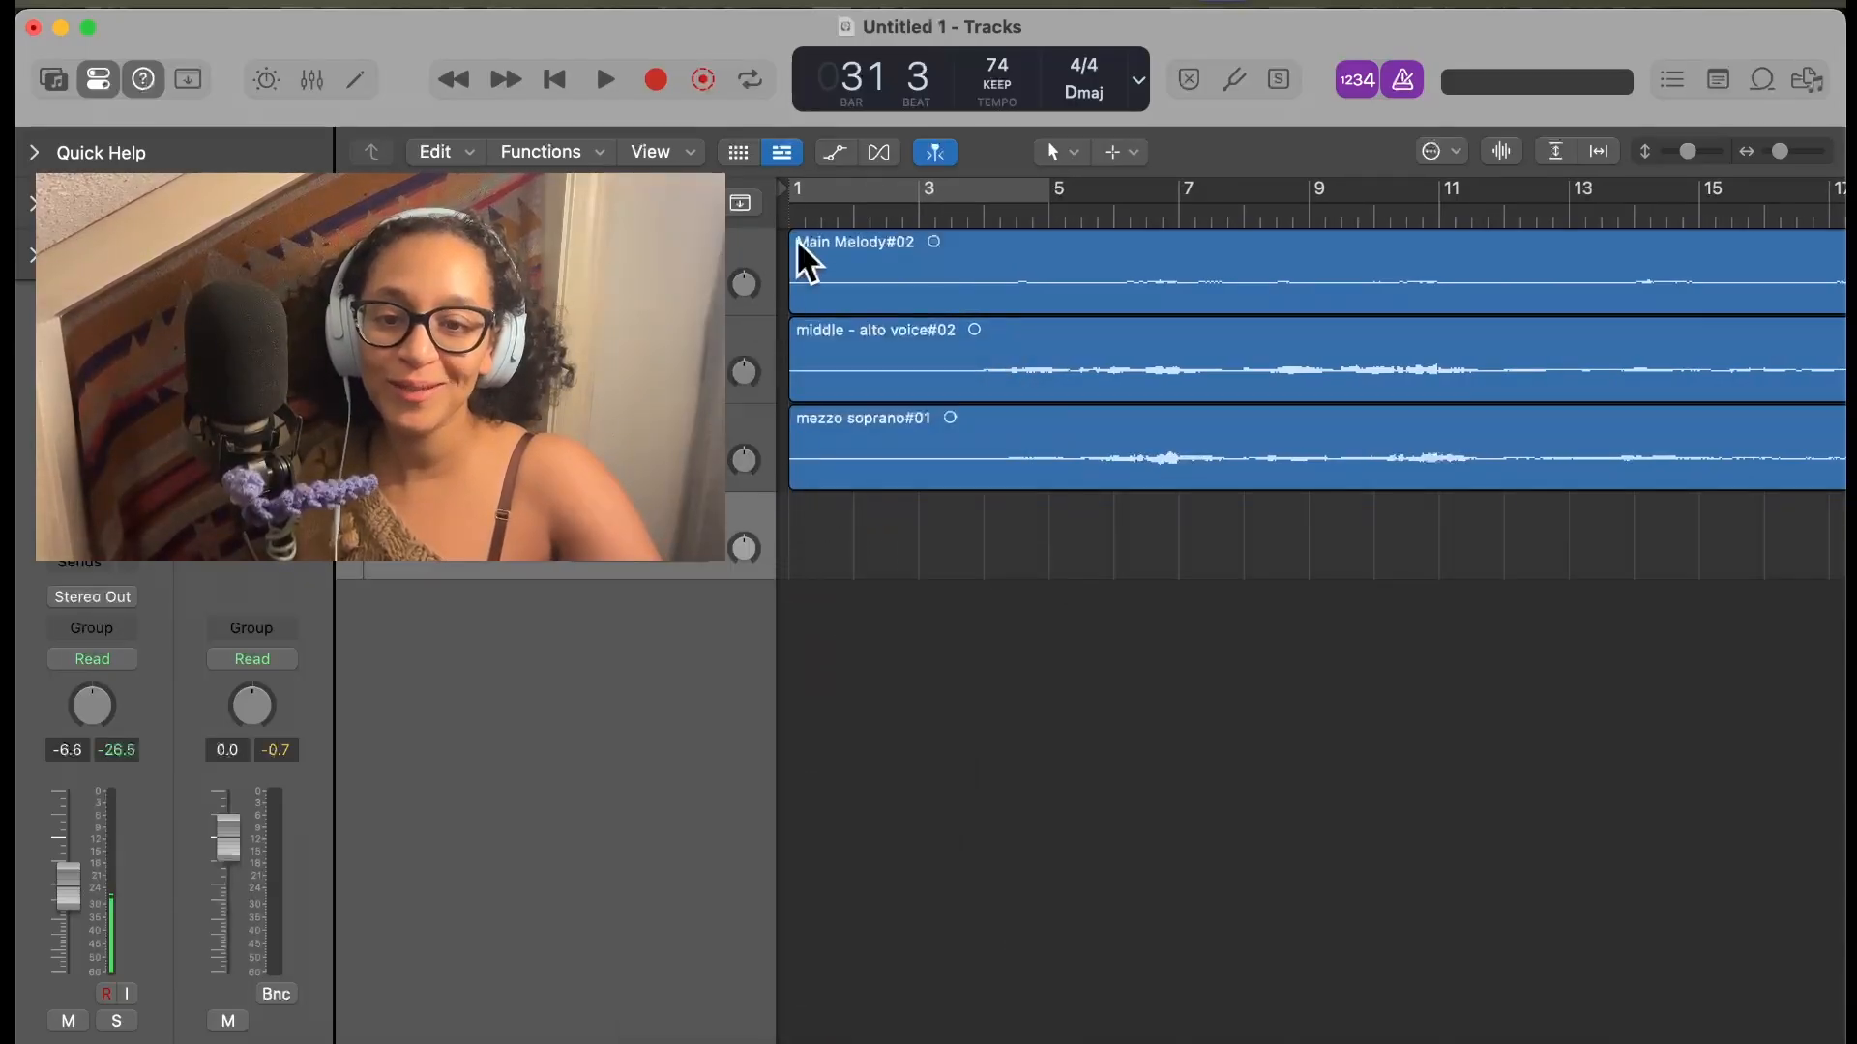
{"action": "key", "text": "Return"}
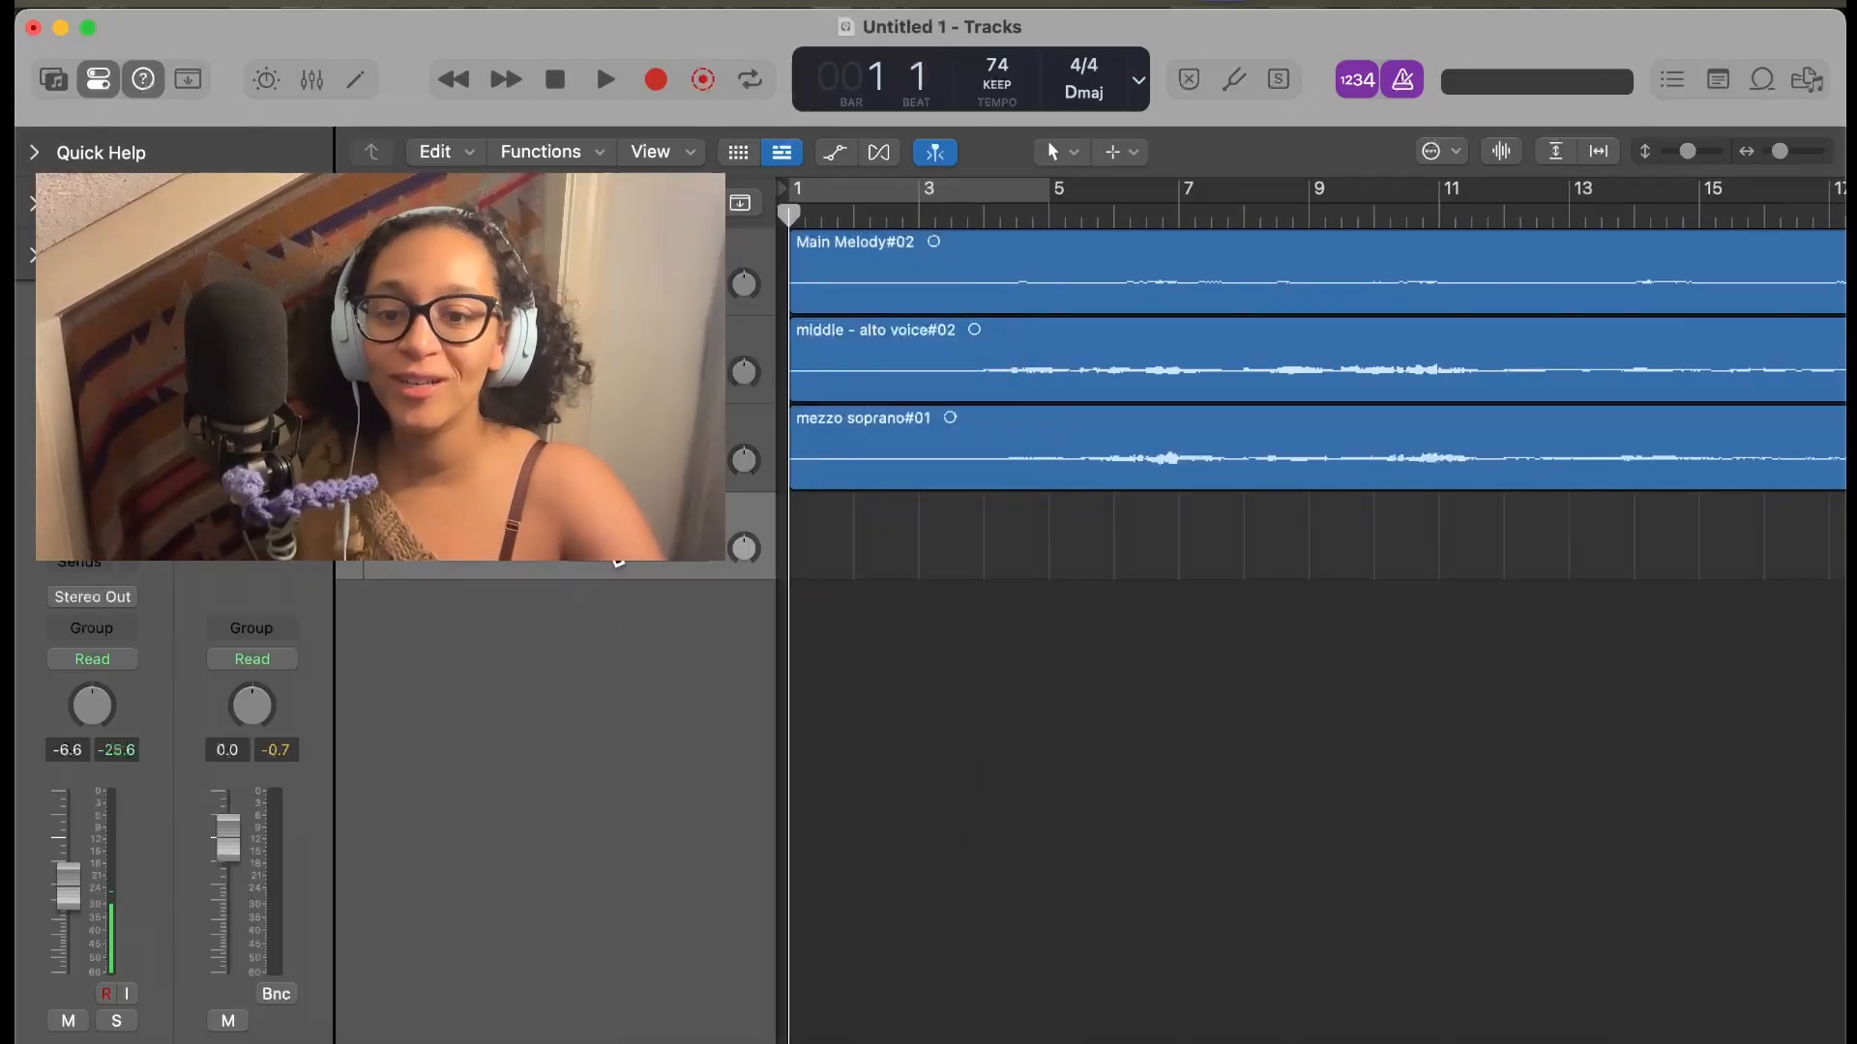
{"action": "right_click", "coordinate": [617, 561]}
{"action": "left_click", "coordinate": [688, 572]}
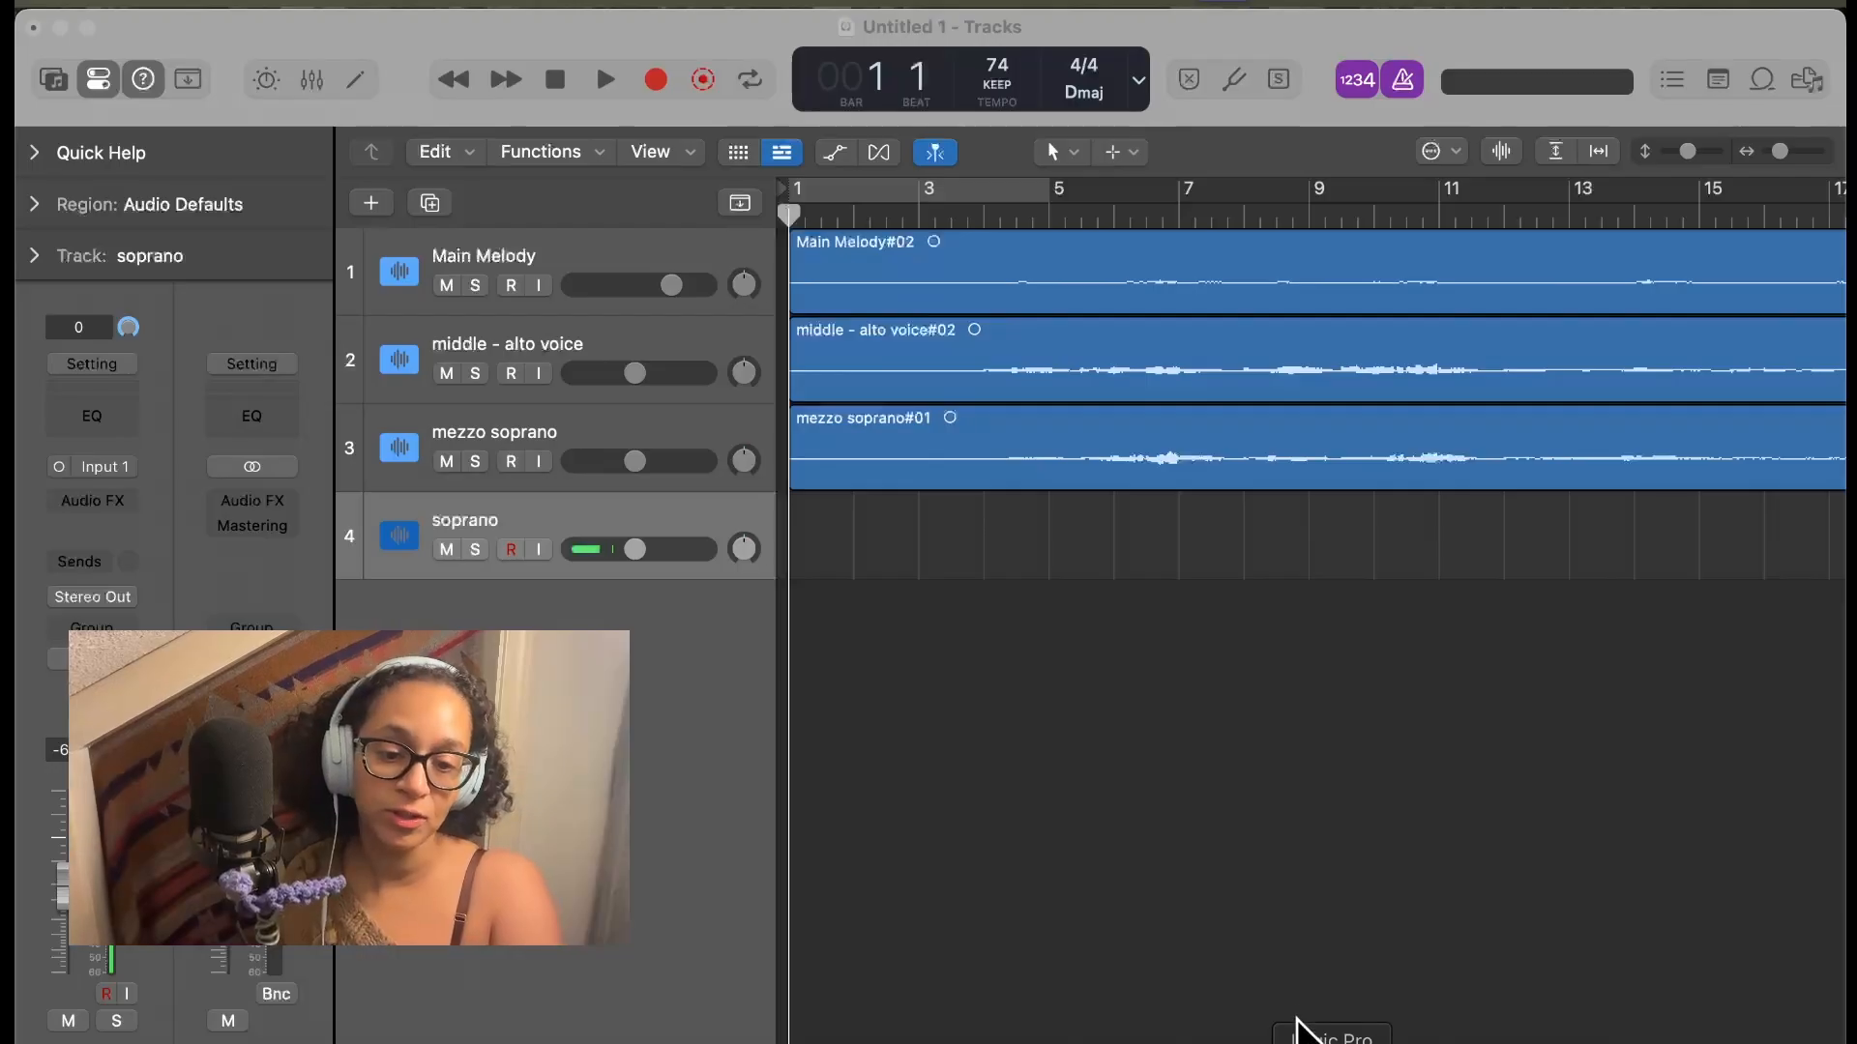
Play back the main melody, alto and mezzo soprano voices together from bar 1 to about bar 11
{"action": "left_click", "coordinate": [880, 425]}
{"action": "key", "text": "space"}
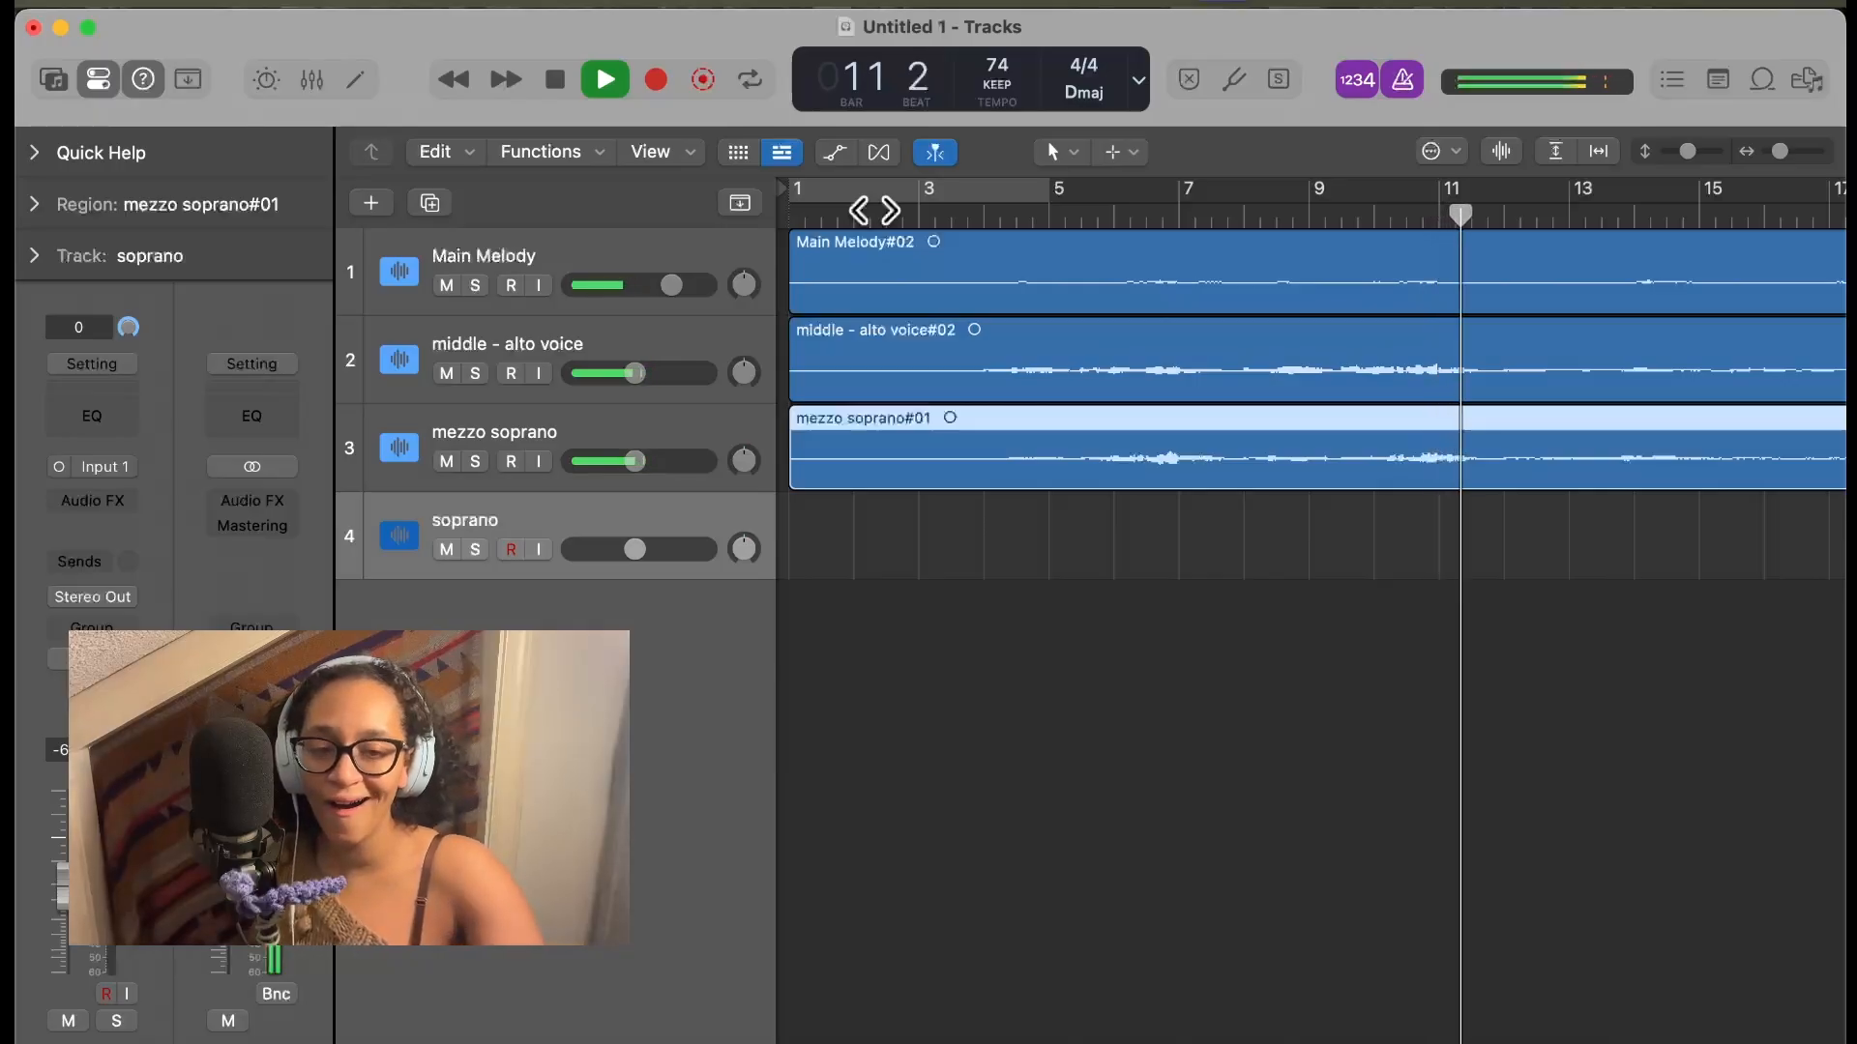
{"action": "key", "text": "space"}
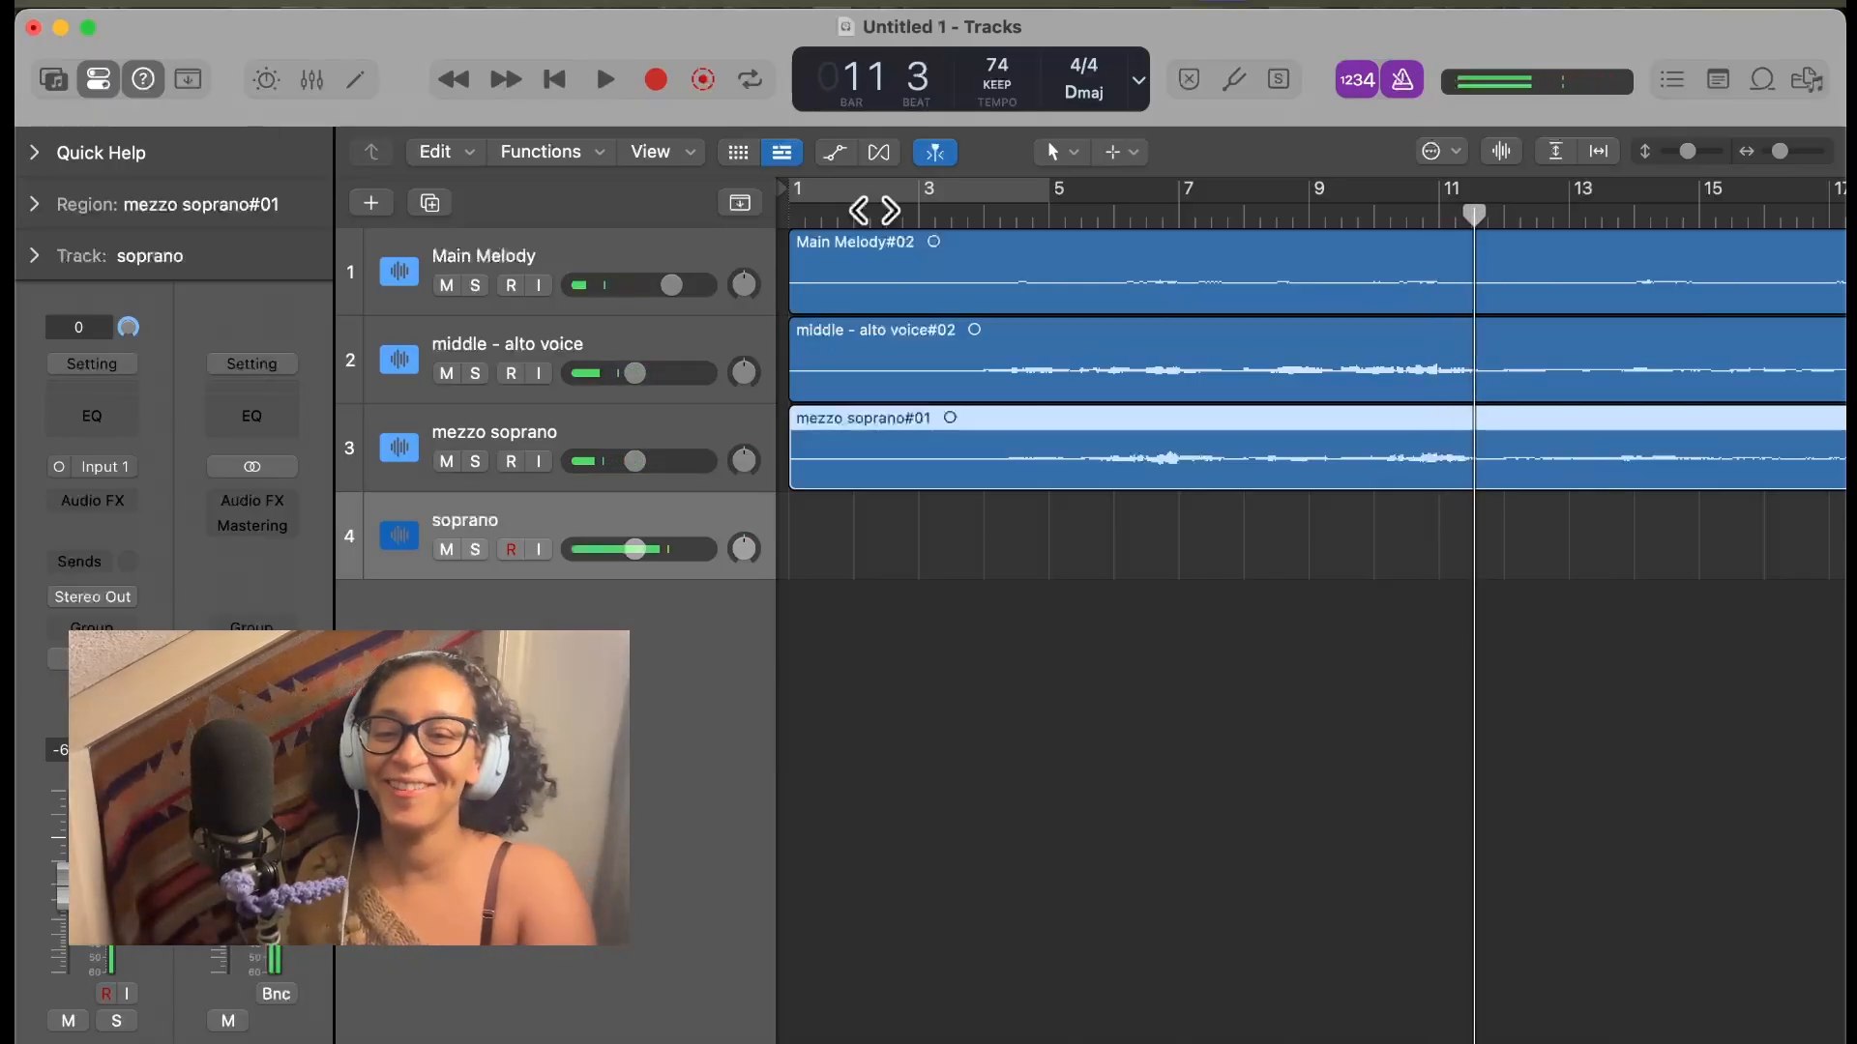
Record a soprano take on the fourth track from bar 1 to about bar 31
{"action": "key", "text": "Return"}
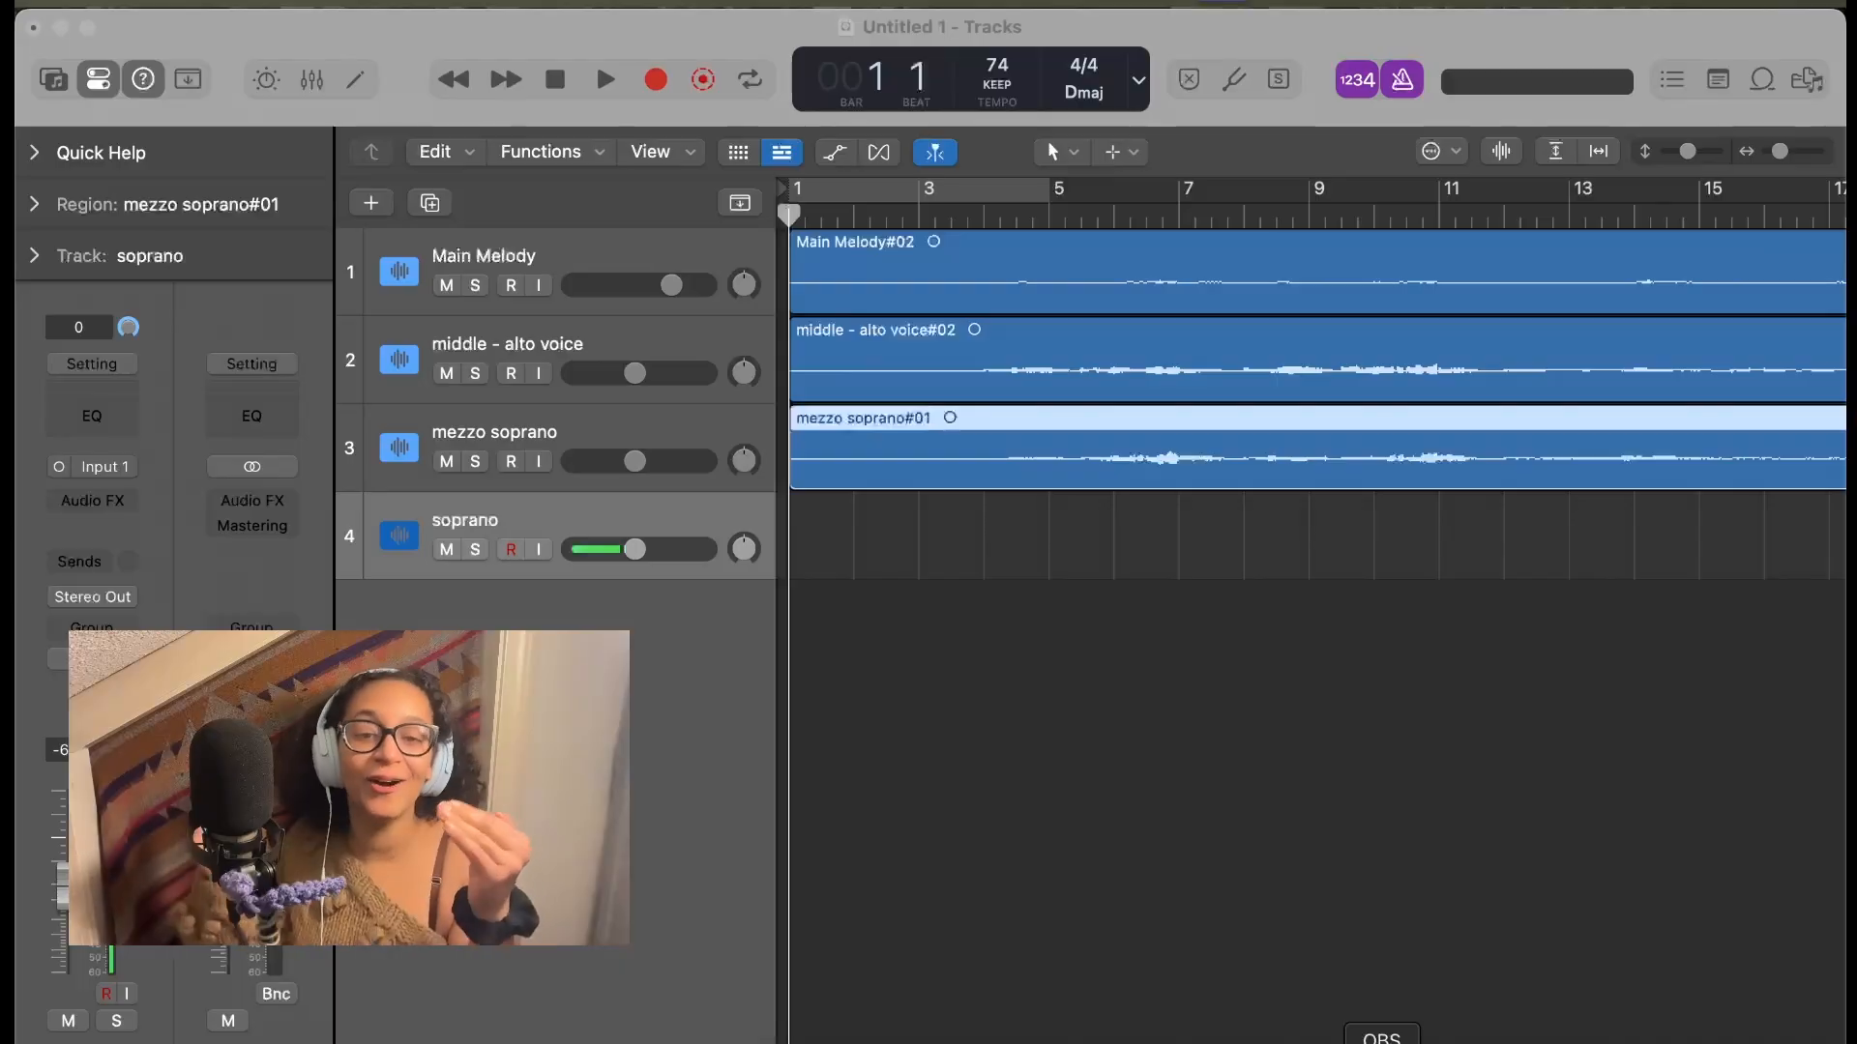
{"action": "left_click", "coordinate": [758, 242]}
{"action": "key", "text": "r"}
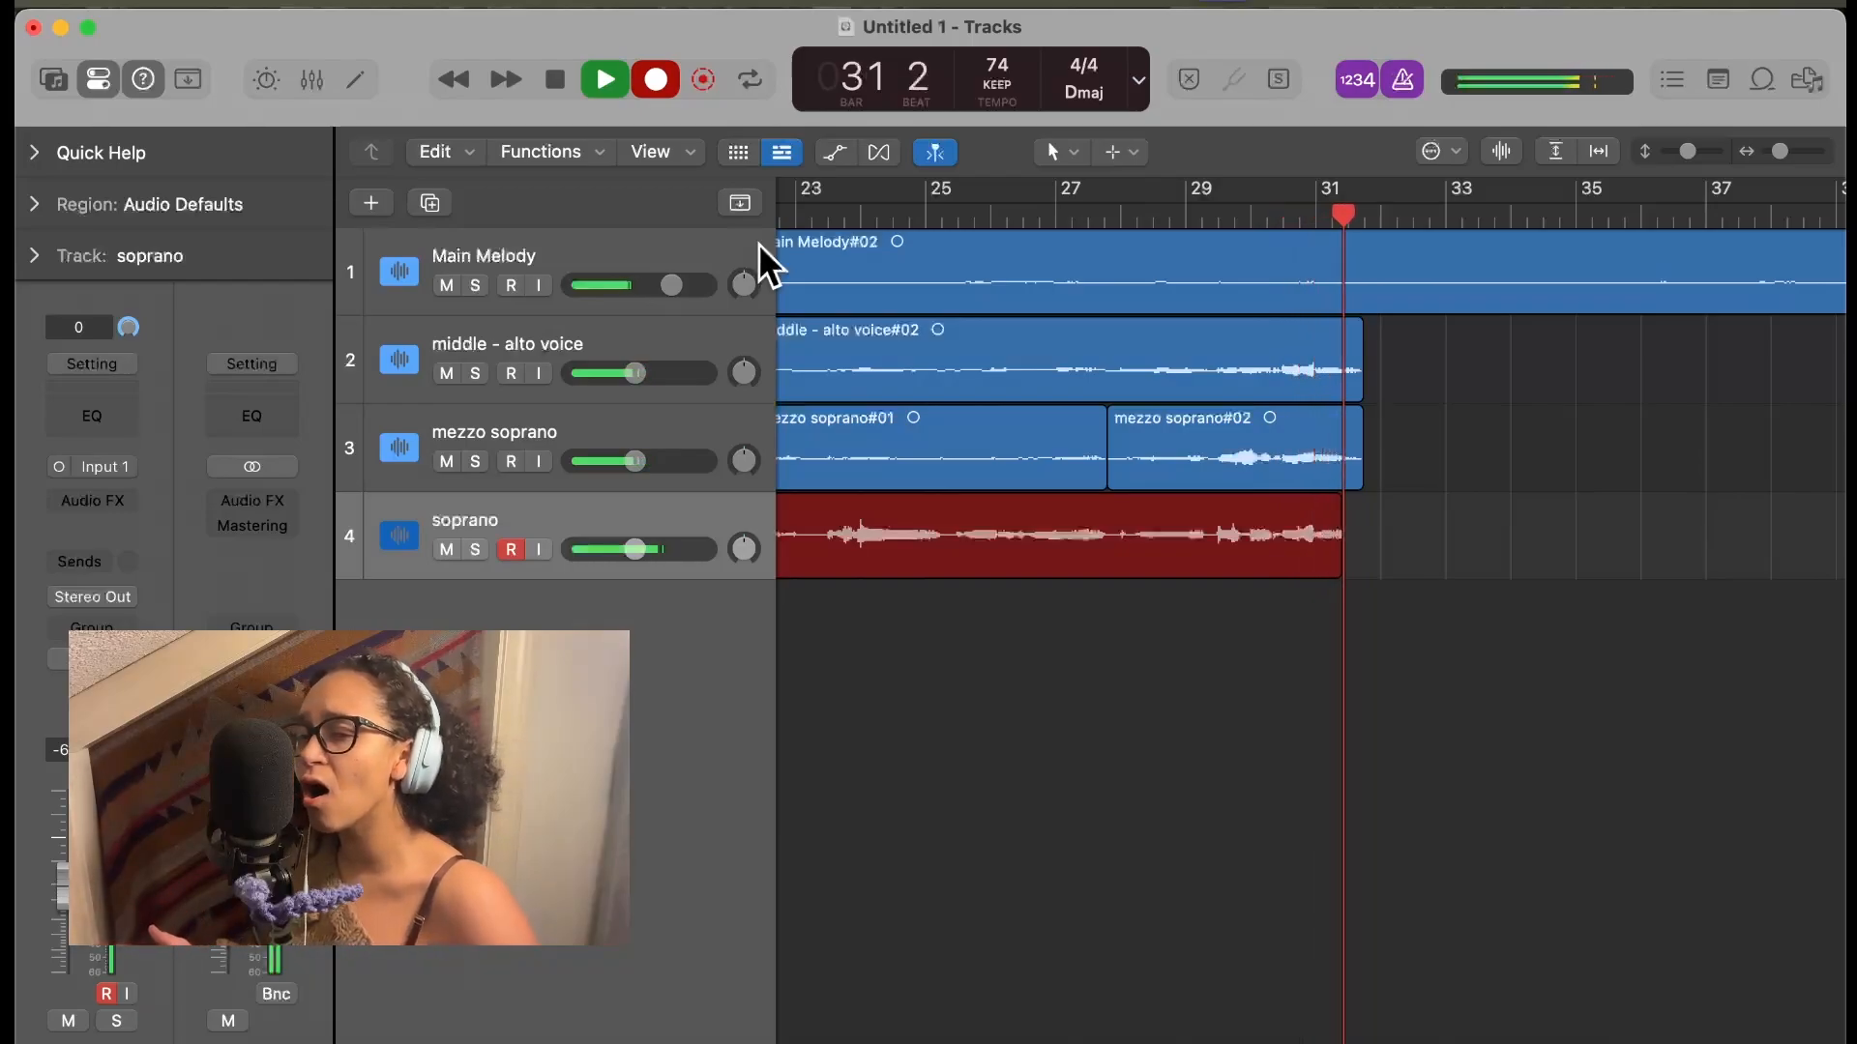
{"action": "key", "text": "space"}
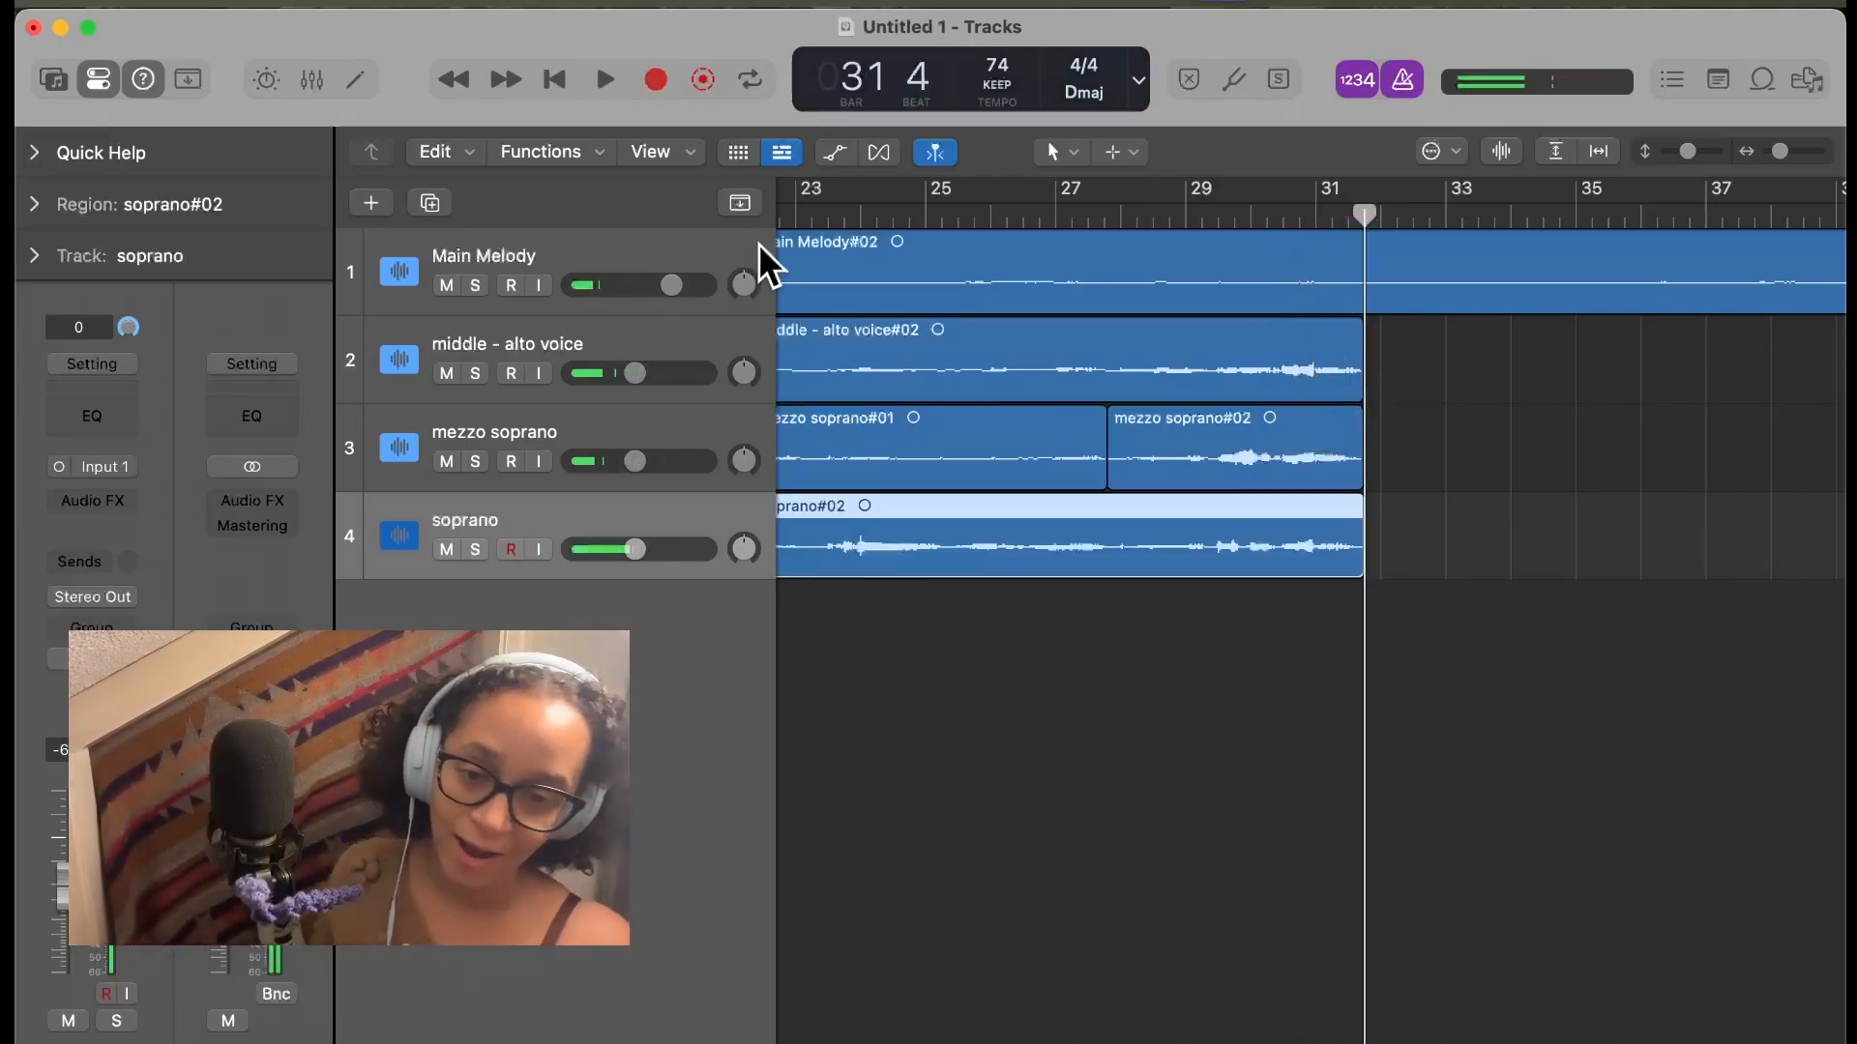
While playing the mix from about bar 4, raise the Main Melody volume slightly and lower the alto, mezzo soprano and soprano volumes
{"action": "scroll", "coordinate": [1086, 465], "scroll_direction": "left", "scroll_amount": 10}
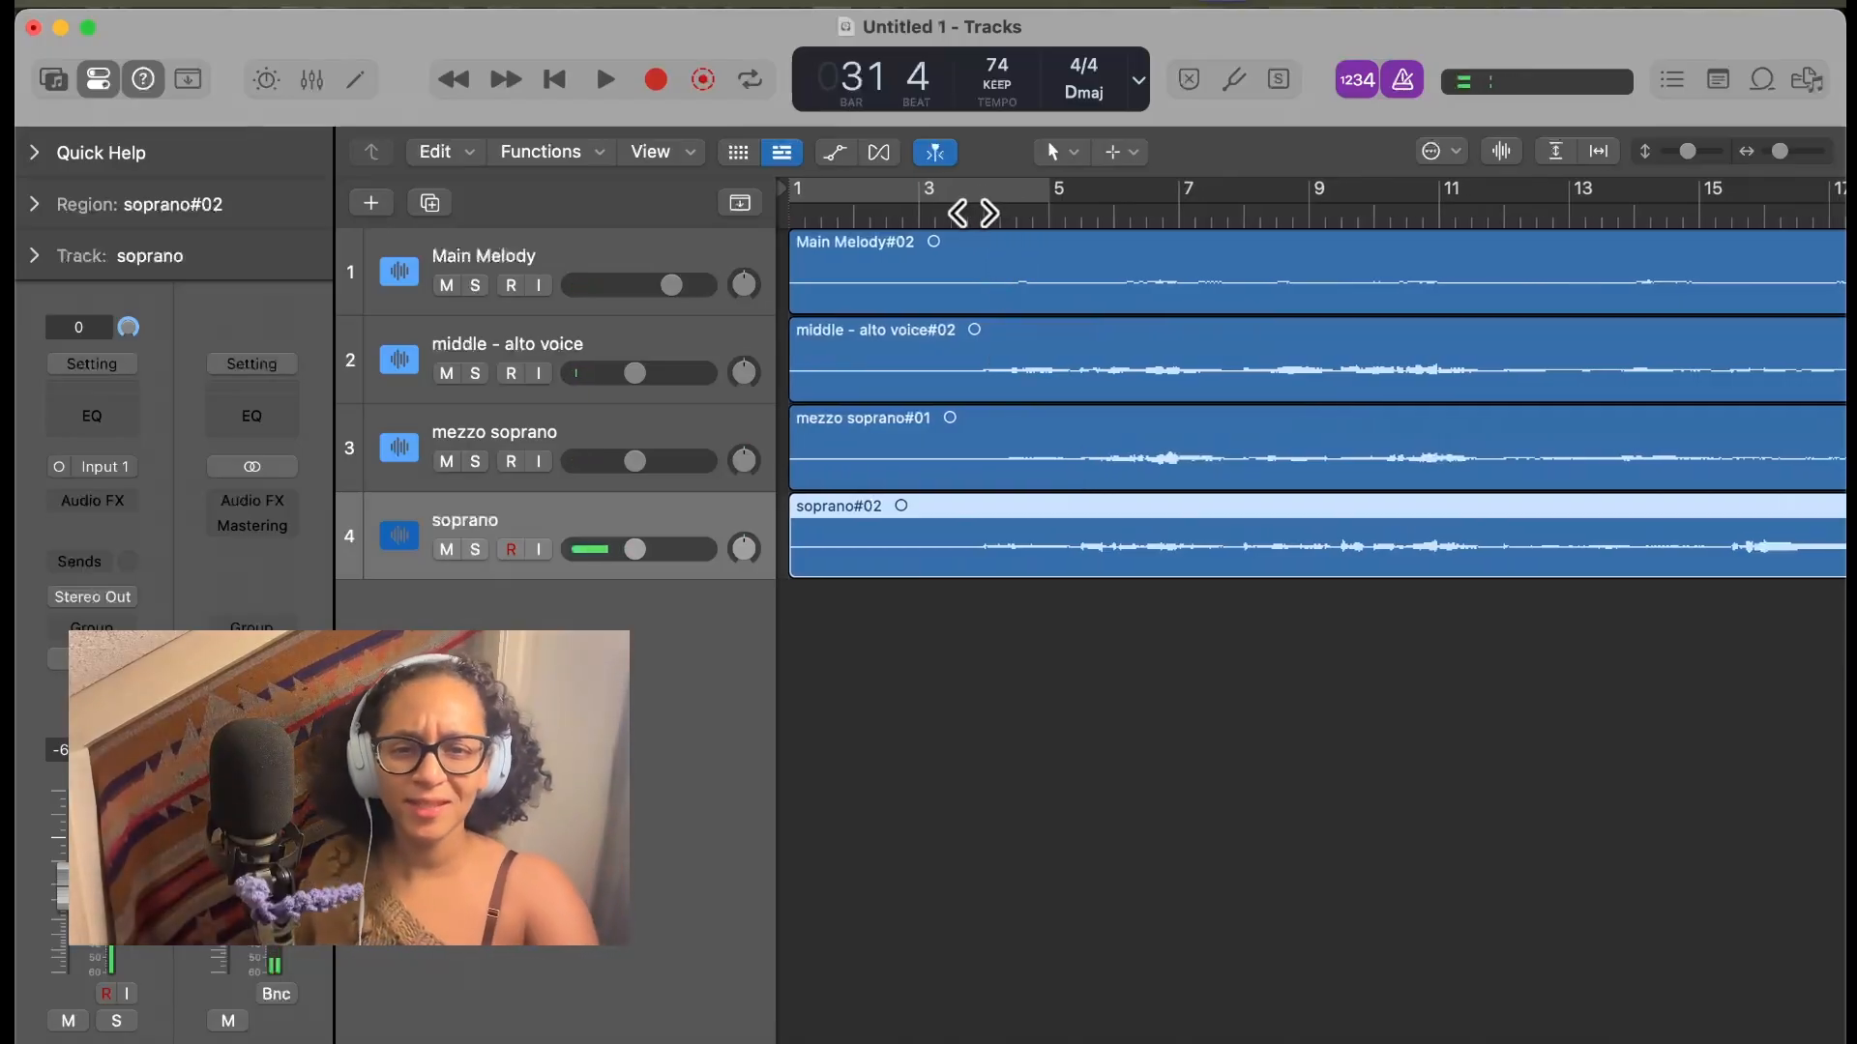
{"action": "left_click", "coordinate": [972, 213]}
{"action": "key", "text": "space"}
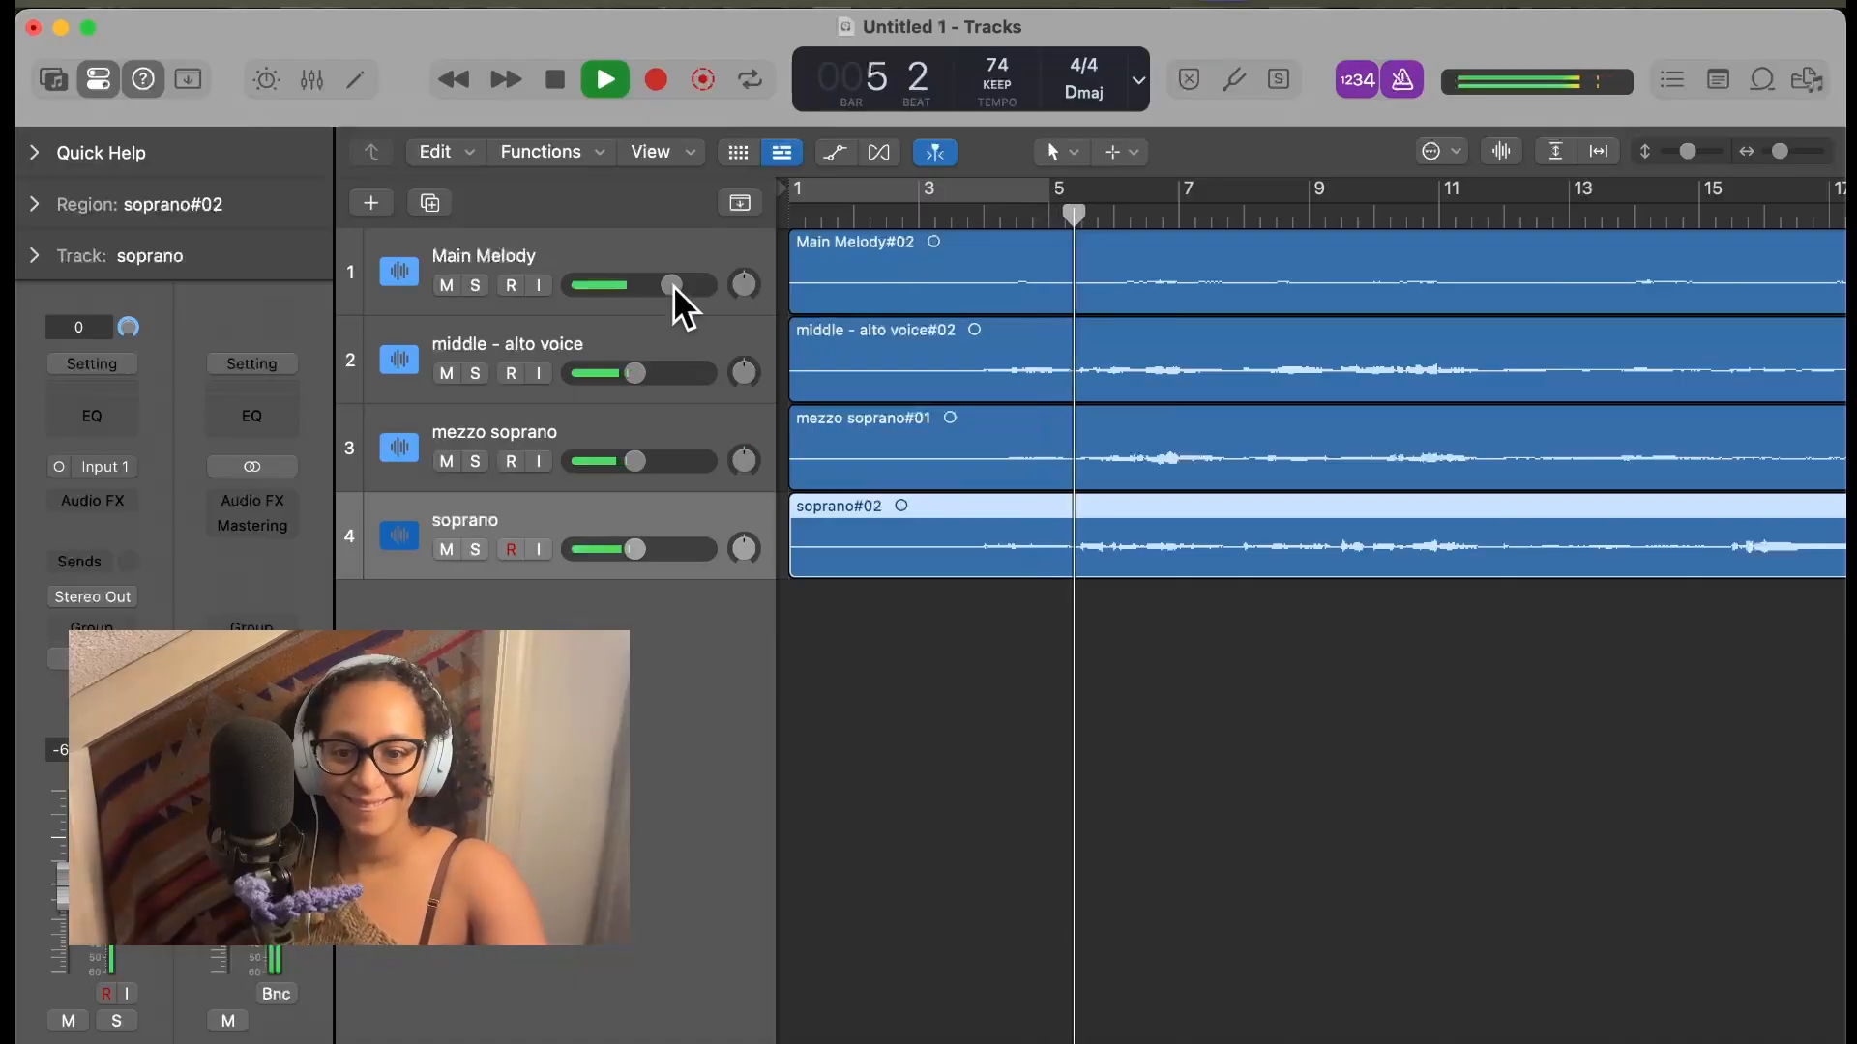
{"action": "left_click_drag", "start_coordinate": [672, 286], "coordinate": [679, 286]}
{"action": "left_click", "coordinate": [634, 470]}
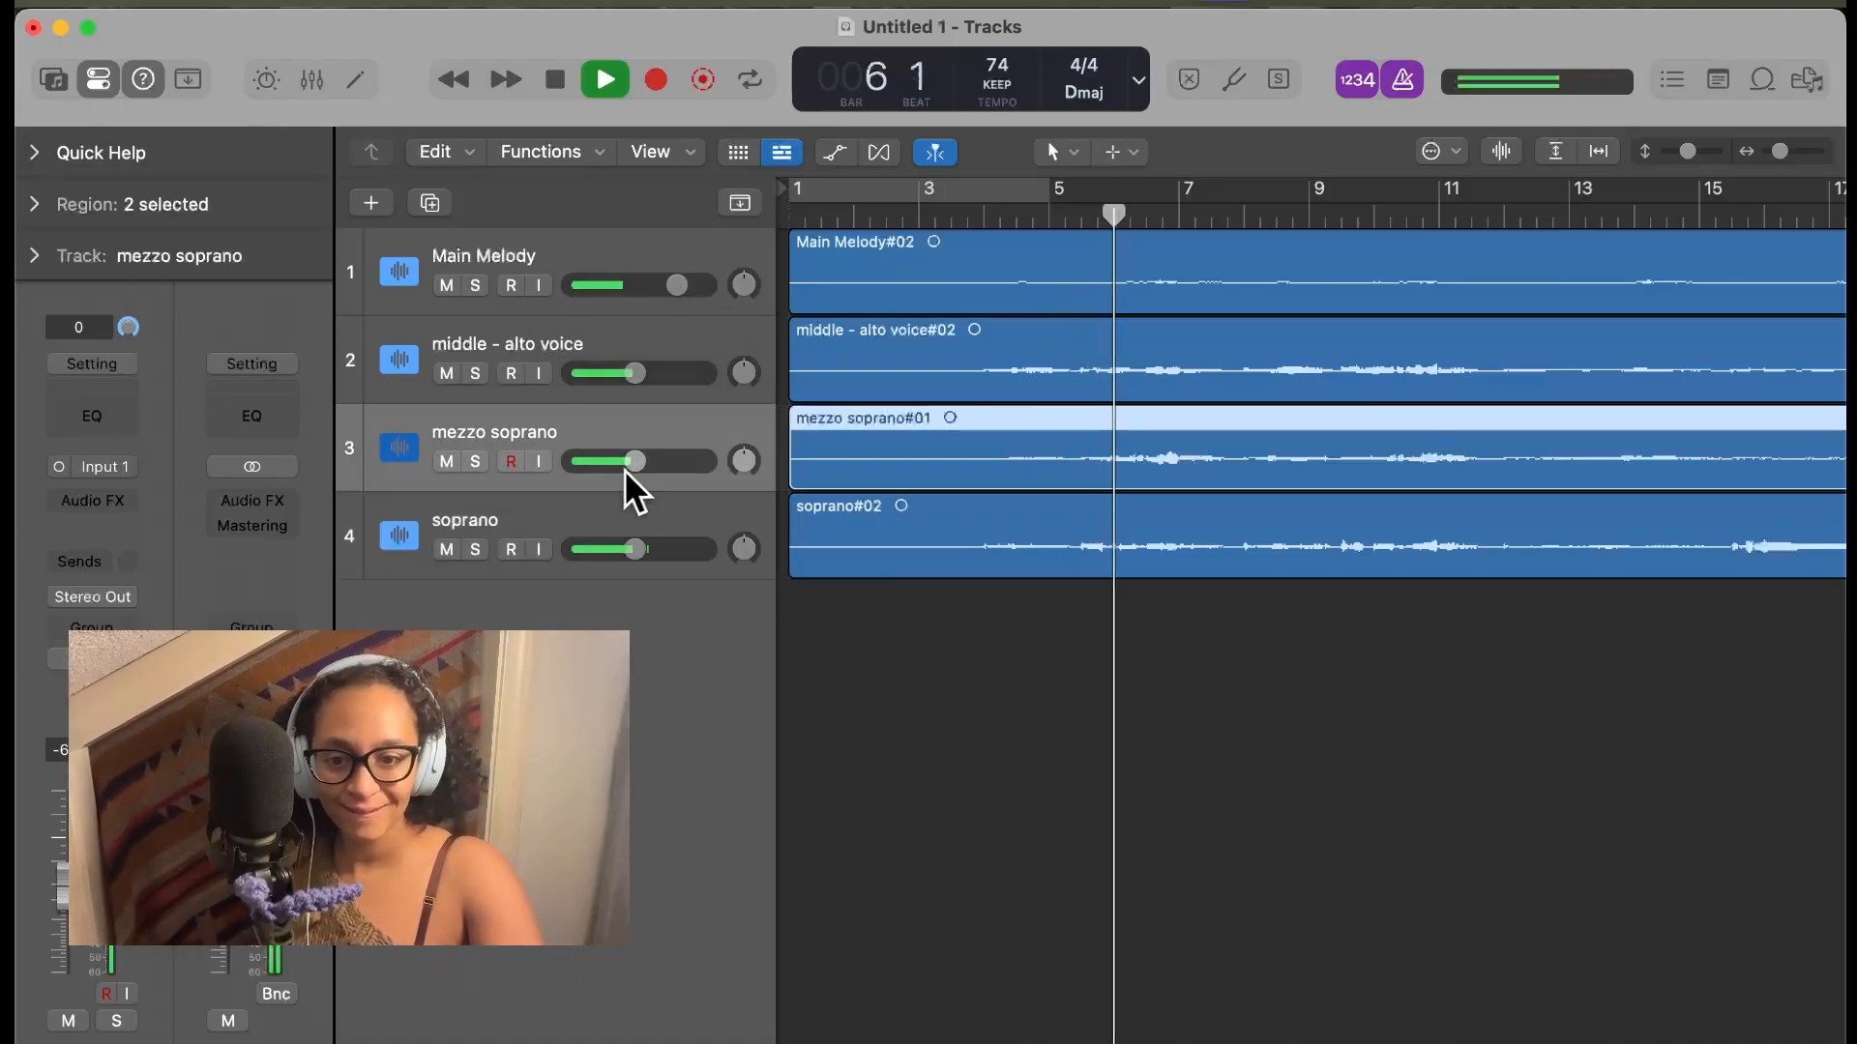
{"action": "left_click_drag", "start_coordinate": [626, 471], "coordinate": [617, 471]}
{"action": "left_click", "coordinate": [634, 373]}
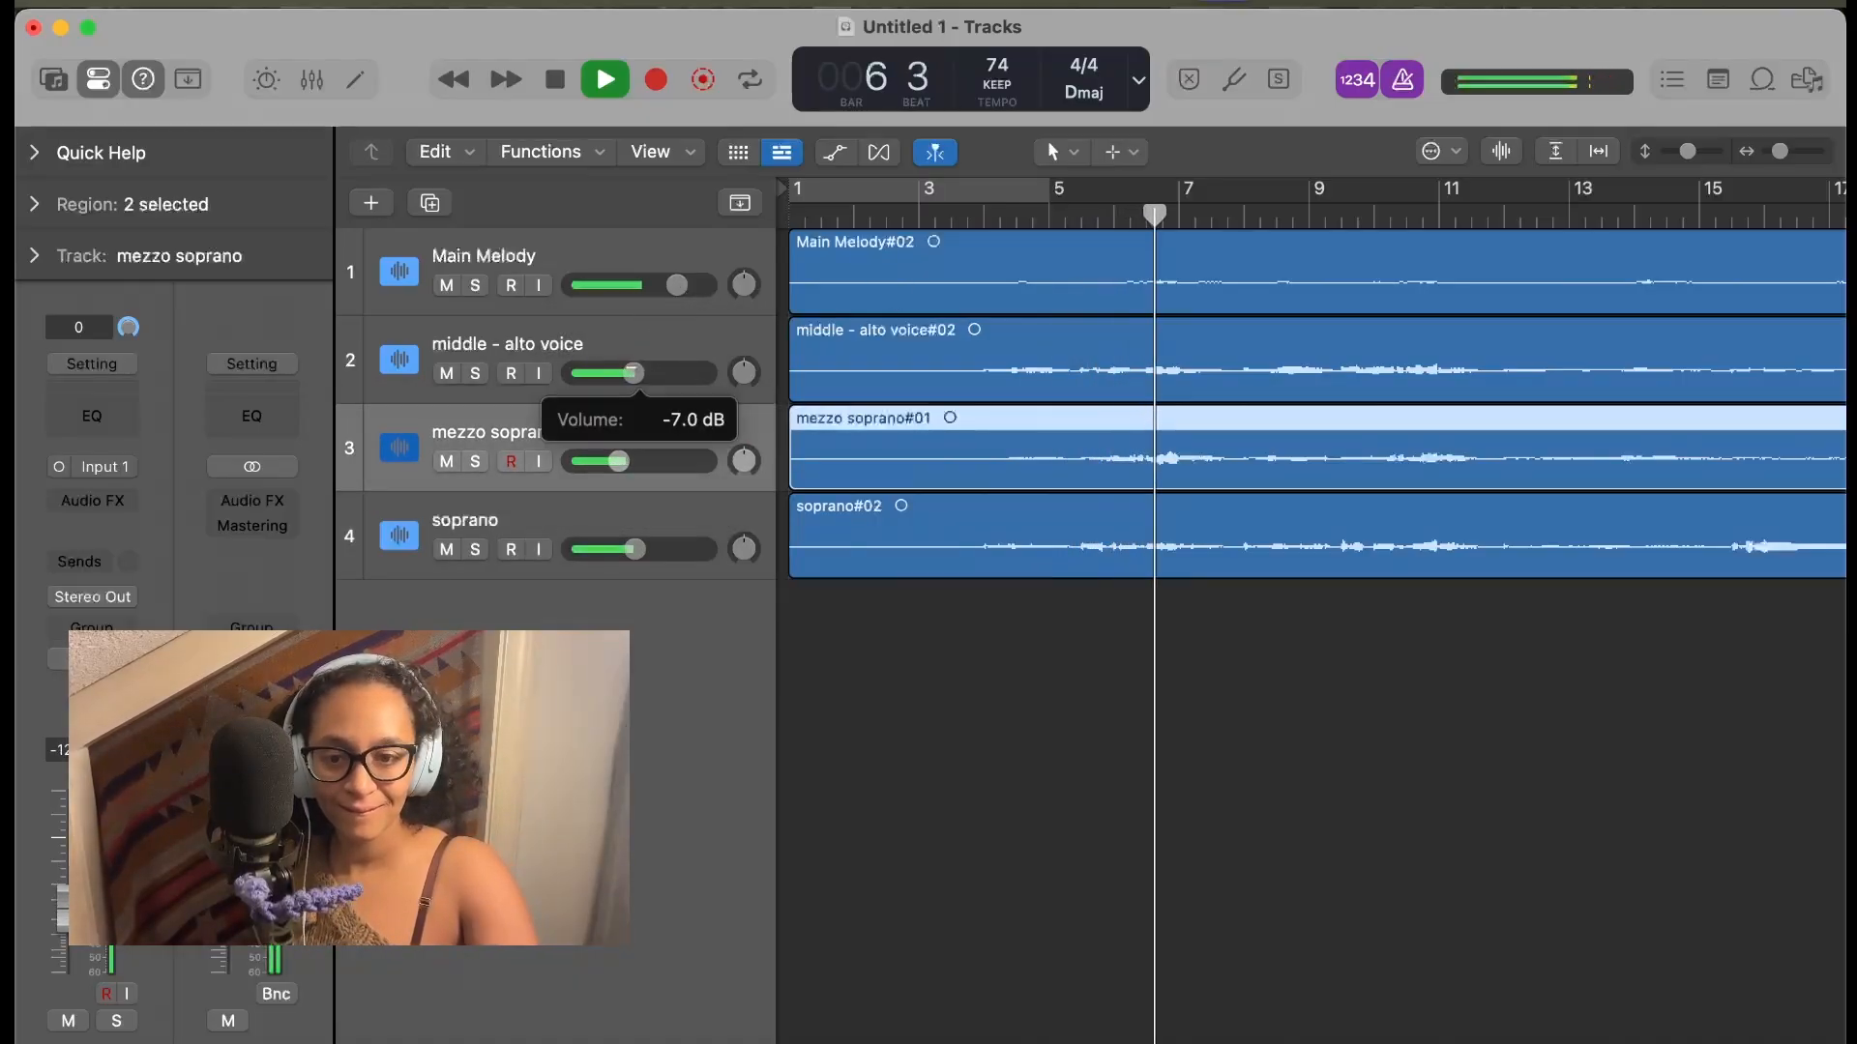
{"action": "left_click_drag", "start_coordinate": [634, 374], "coordinate": [621, 373]}
{"action": "left_click_drag", "start_coordinate": [634, 549], "coordinate": [629, 553]}
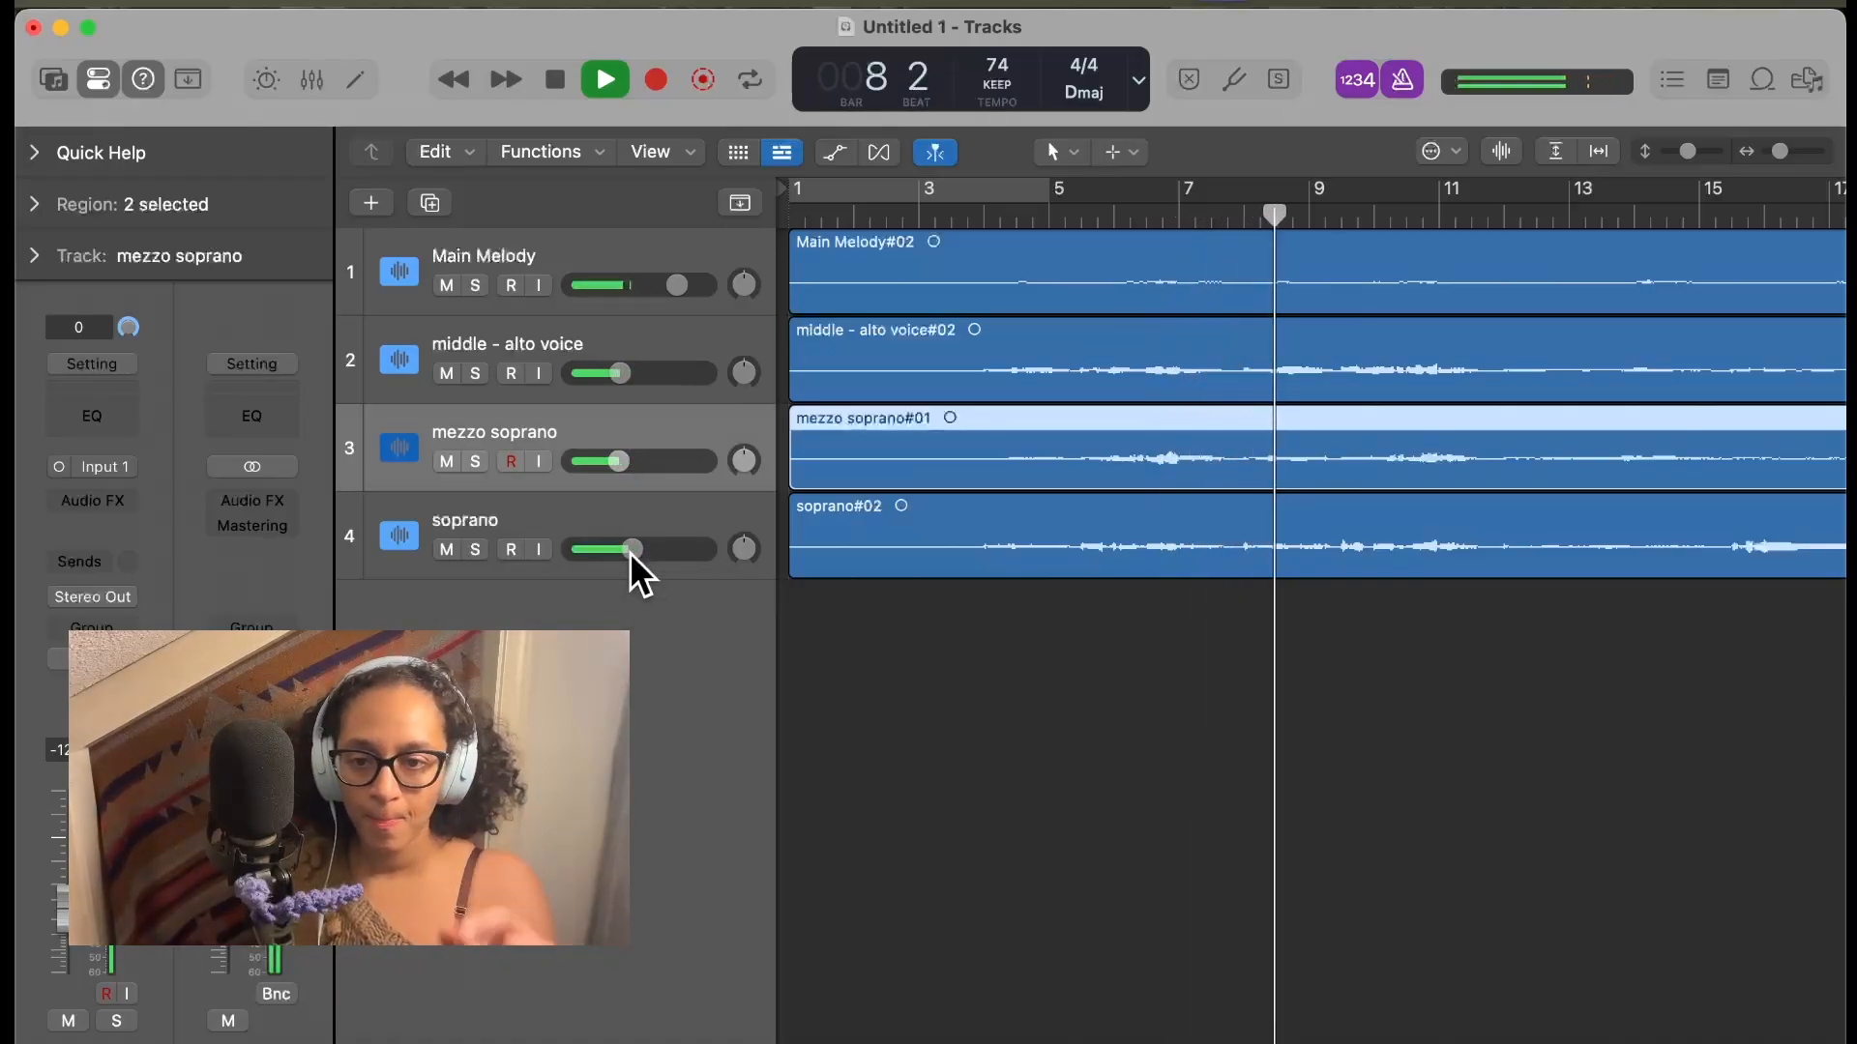
Rebalance the alto, mezzo soprano and soprano volumes by ear so they sit below the main melody, and stop playback at about bar 11
{"action": "left_click_drag", "start_coordinate": [619, 462], "coordinate": [652, 453]}
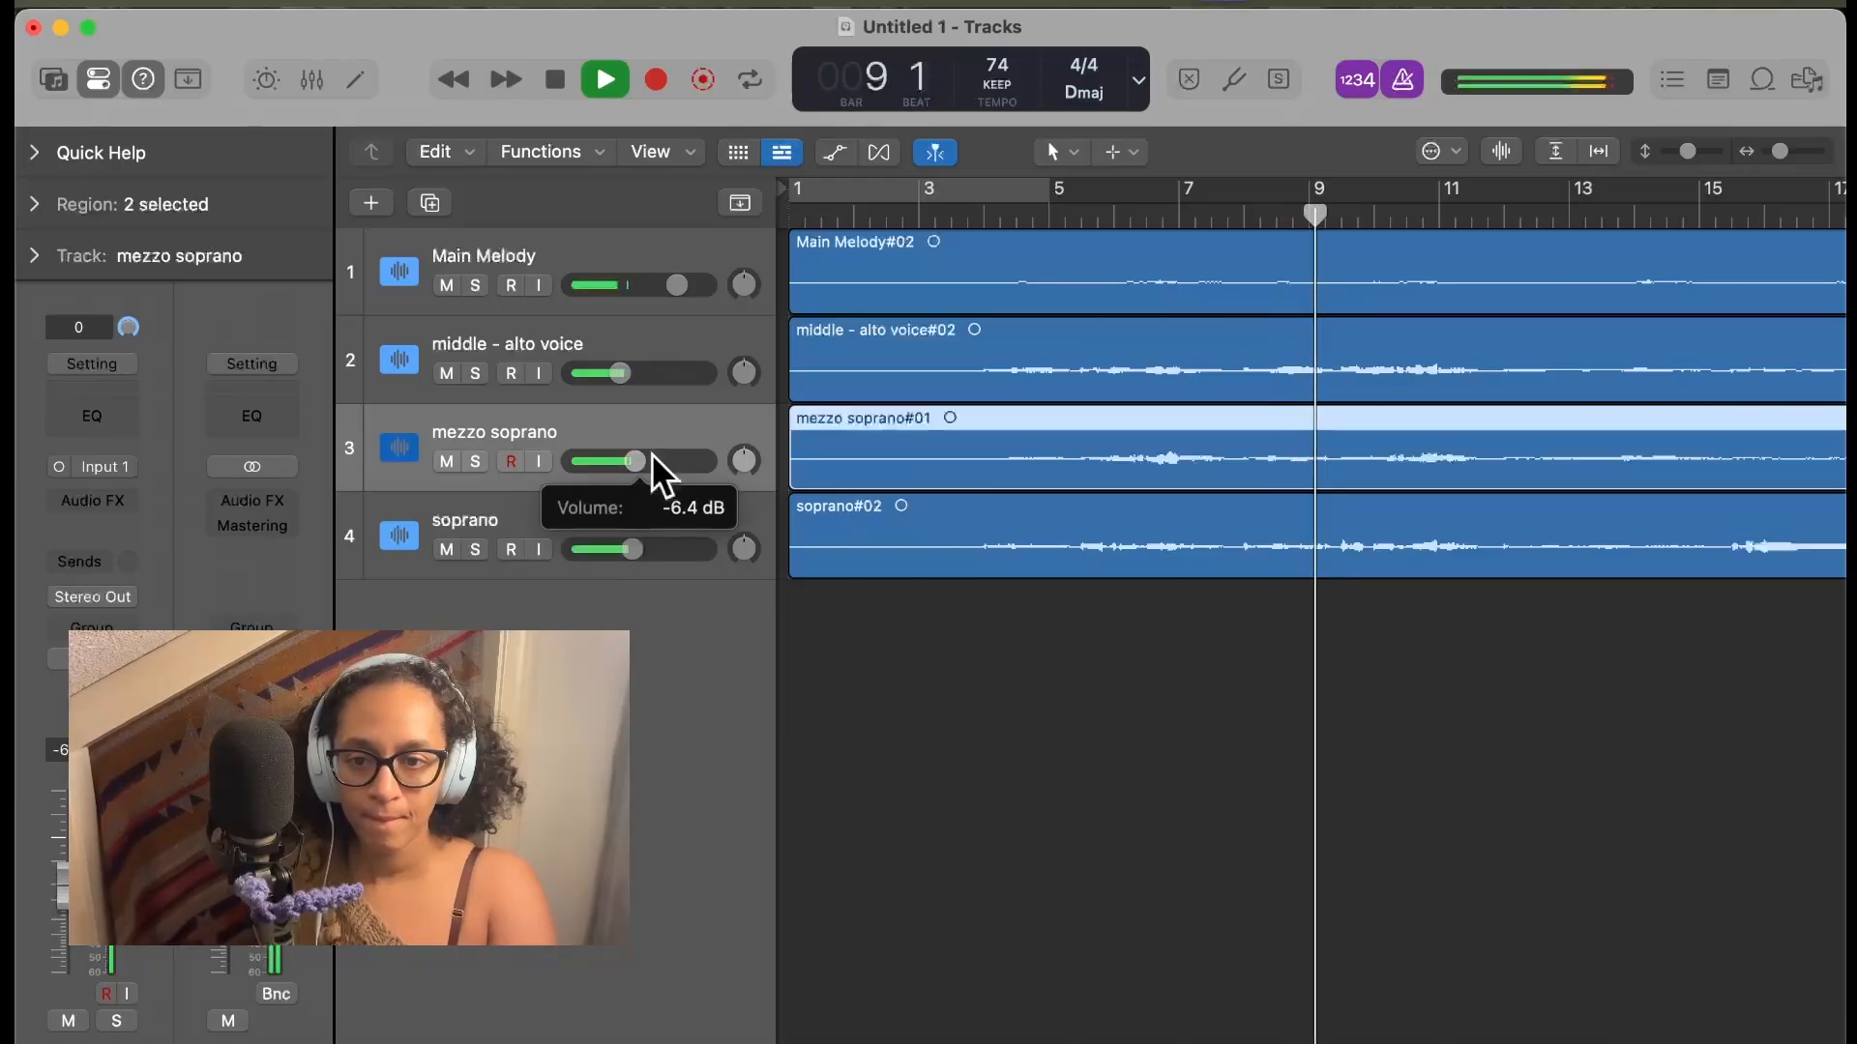
{"action": "left_click_drag", "start_coordinate": [621, 373], "coordinate": [638, 373]}
{"action": "left_click_drag", "start_coordinate": [635, 462], "coordinate": [624, 461]}
{"action": "left_click_drag", "start_coordinate": [631, 368], "coordinate": [594, 369]}
{"action": "left_click_drag", "start_coordinate": [632, 549], "coordinate": [625, 550]}
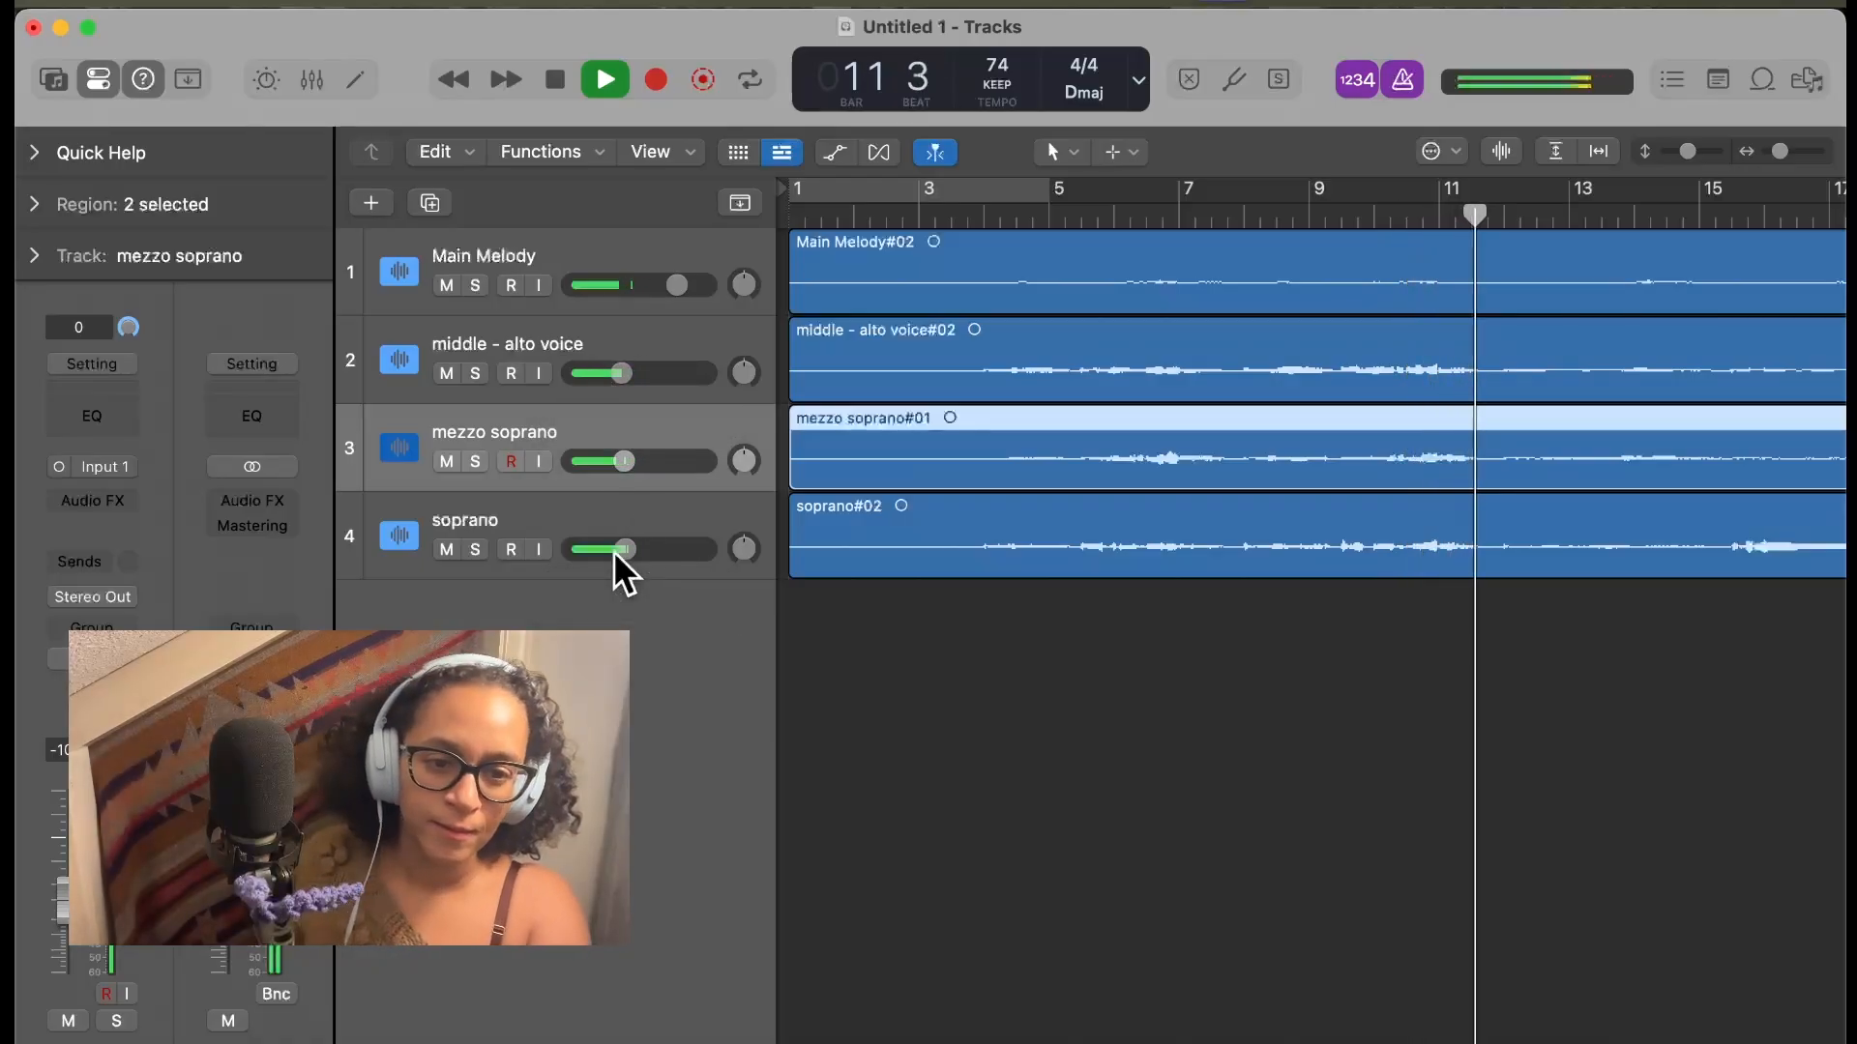
{"action": "key", "text": "space"}
Return the playhead to bar 1 and add a fifth track that duplicates the soprano track's settings
{"action": "left_click", "coordinate": [836, 217]}
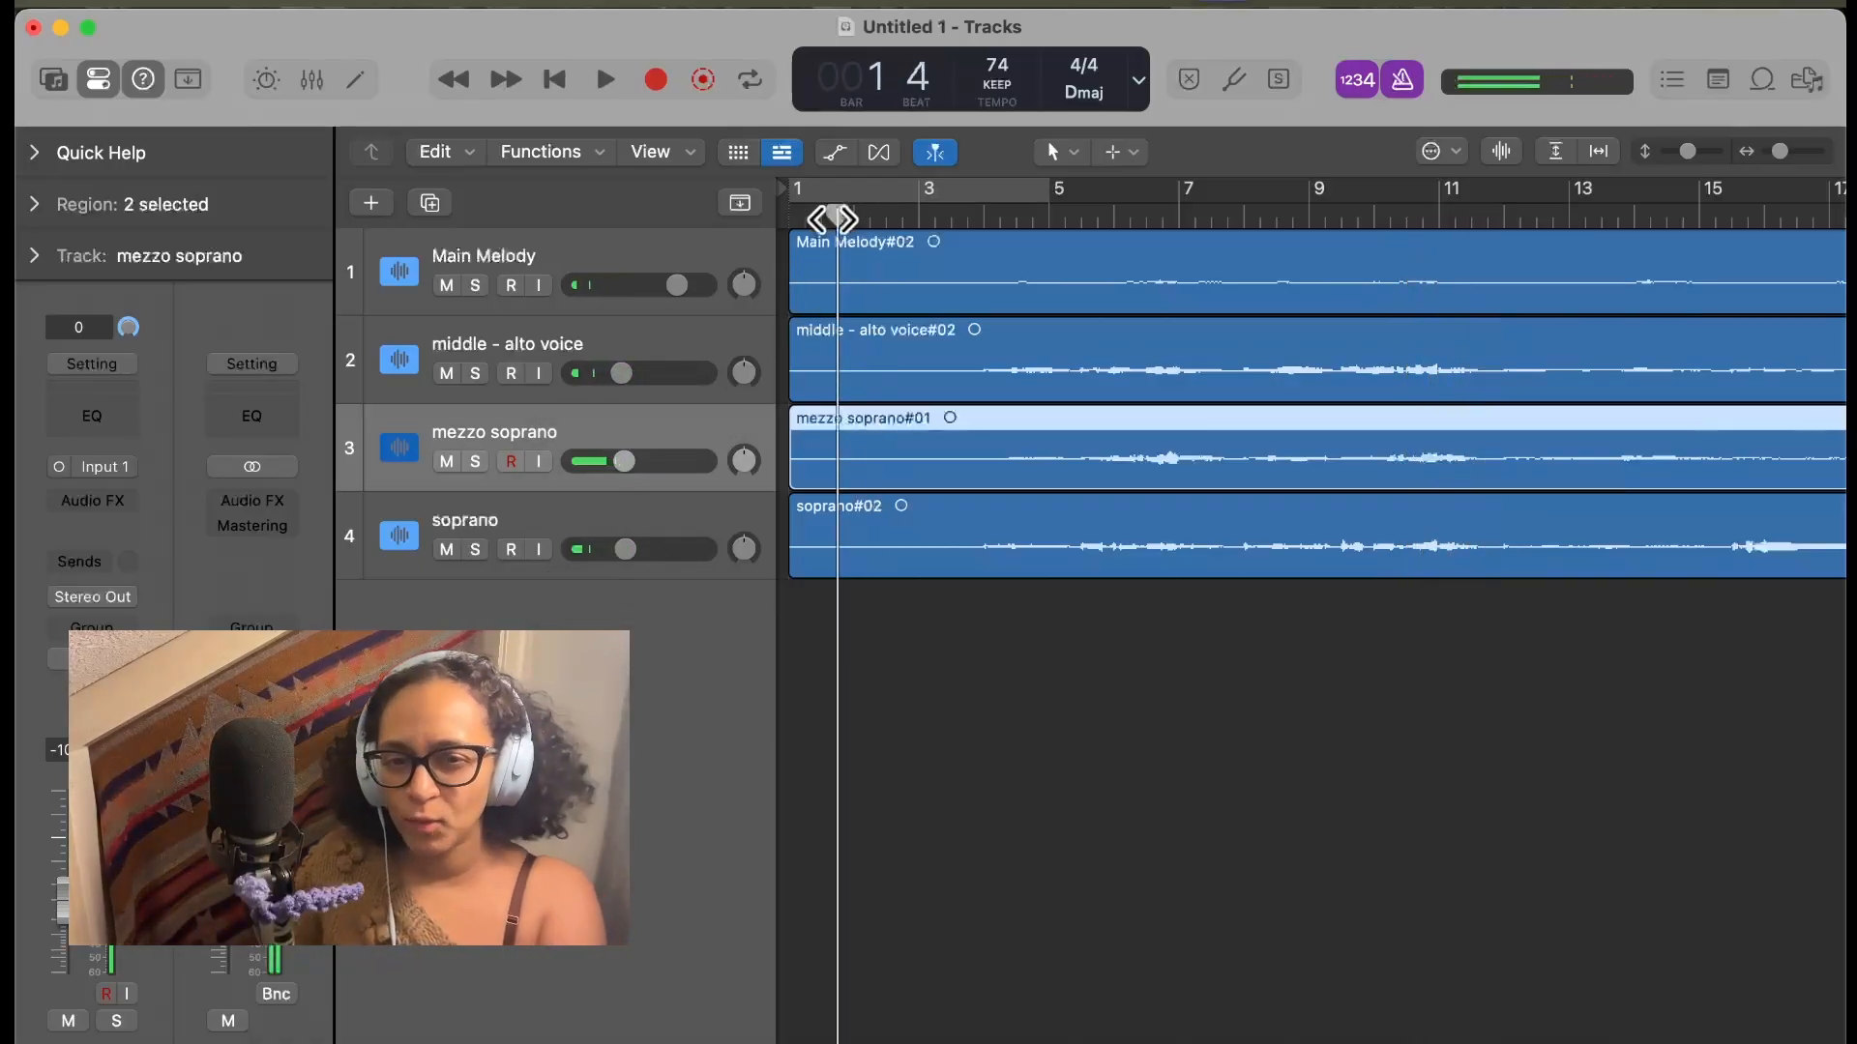
{"action": "left_click_drag", "start_coordinate": [833, 219], "coordinate": [774, 220]}
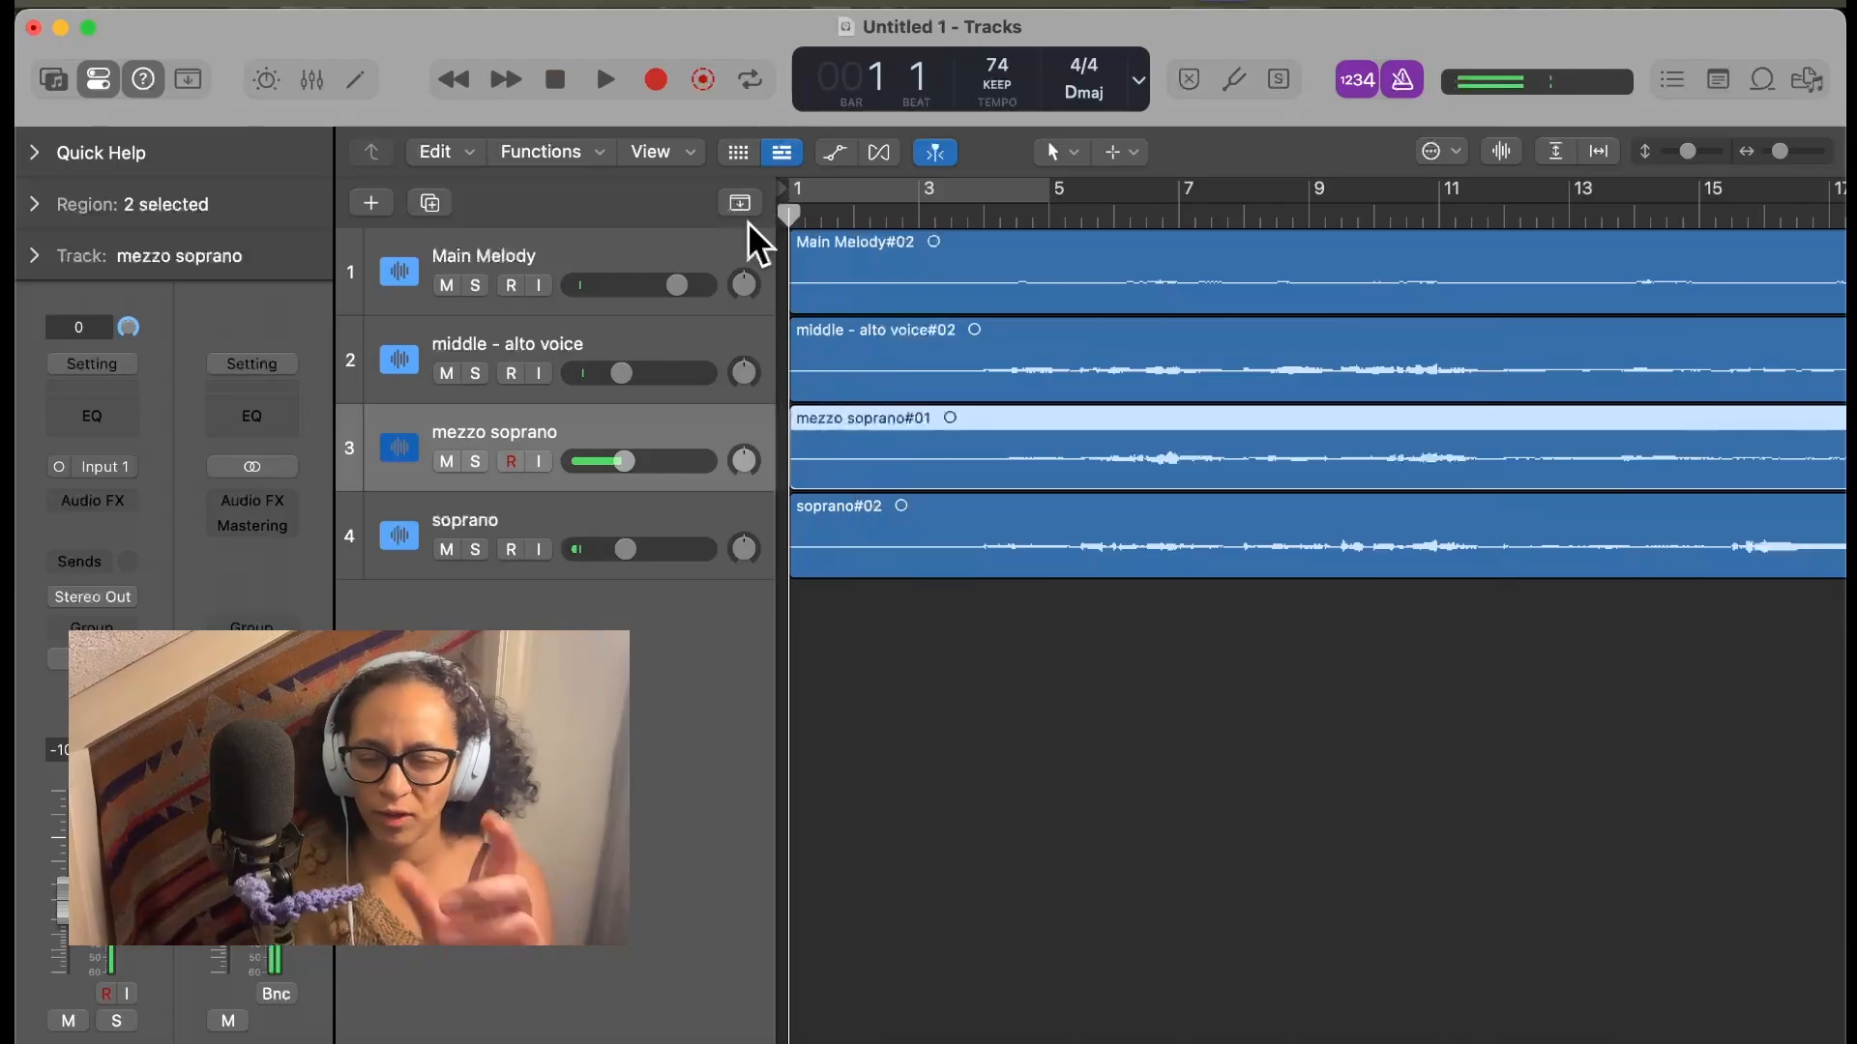
{"action": "right_click", "coordinate": [557, 525]}
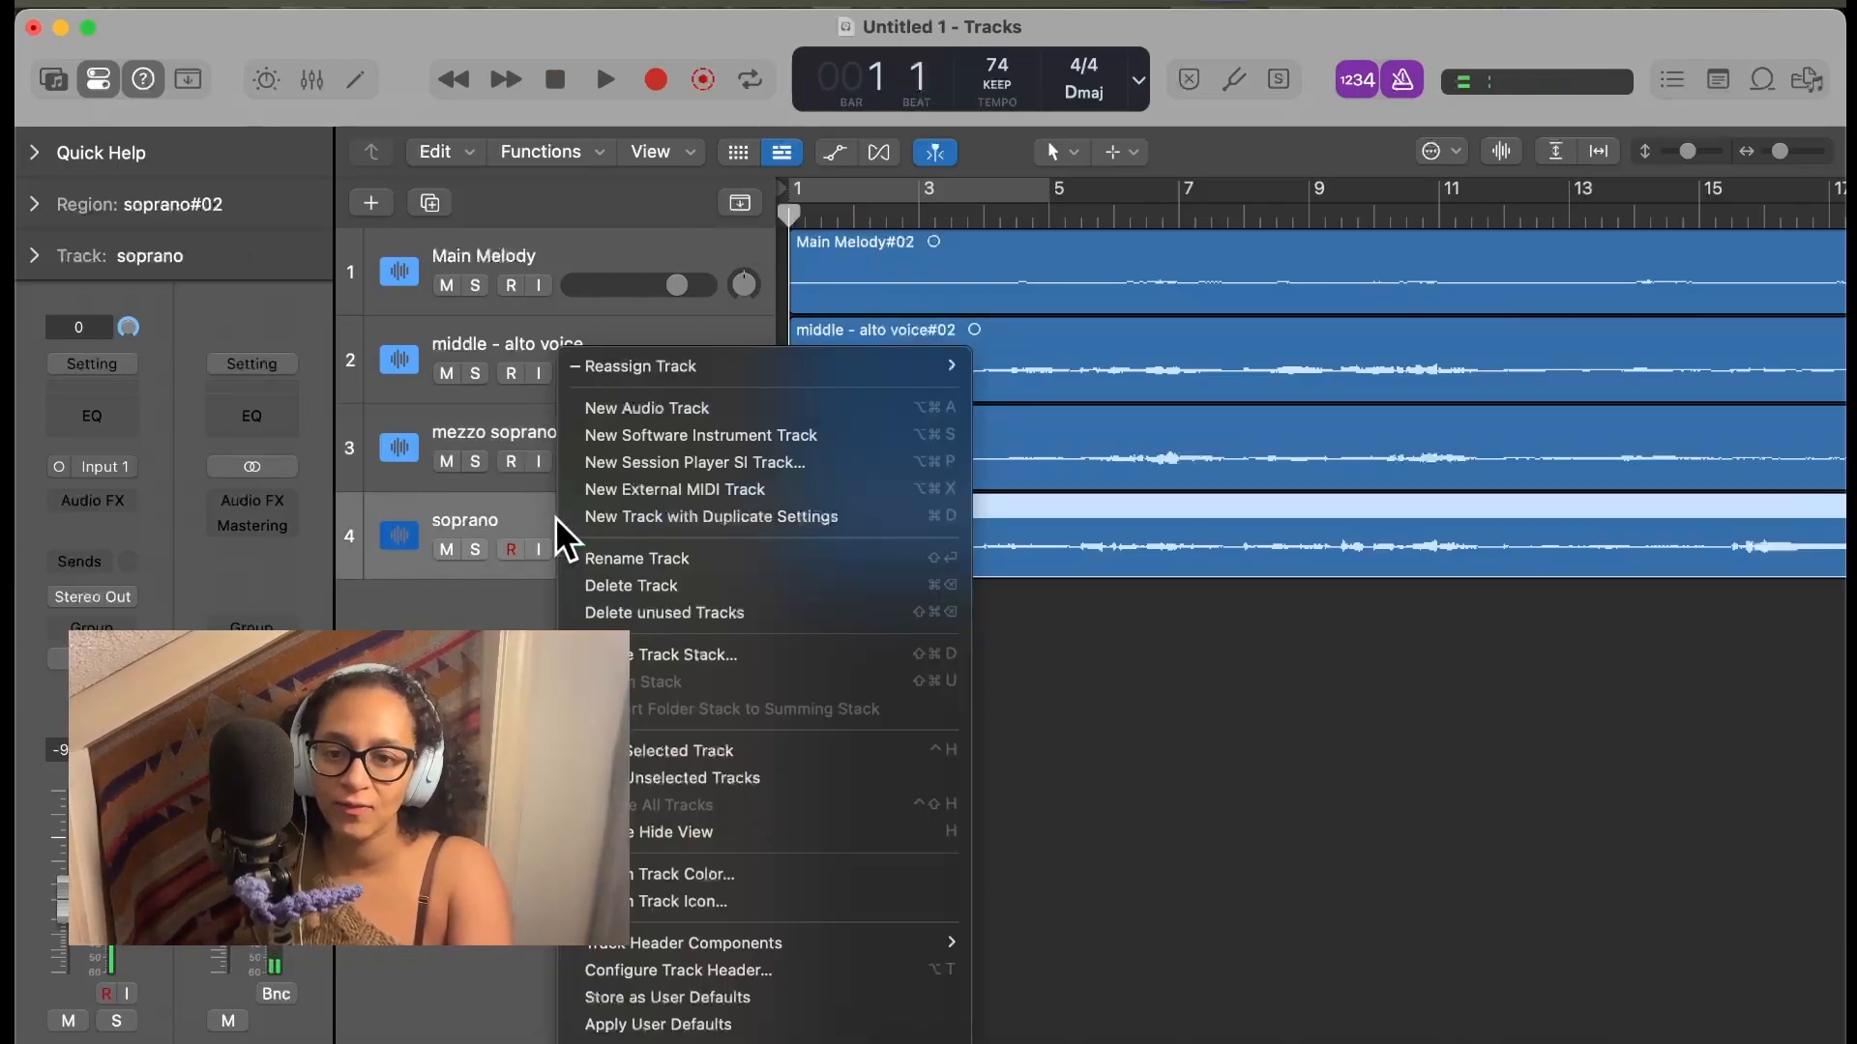
{"action": "left_click", "coordinate": [685, 525]}
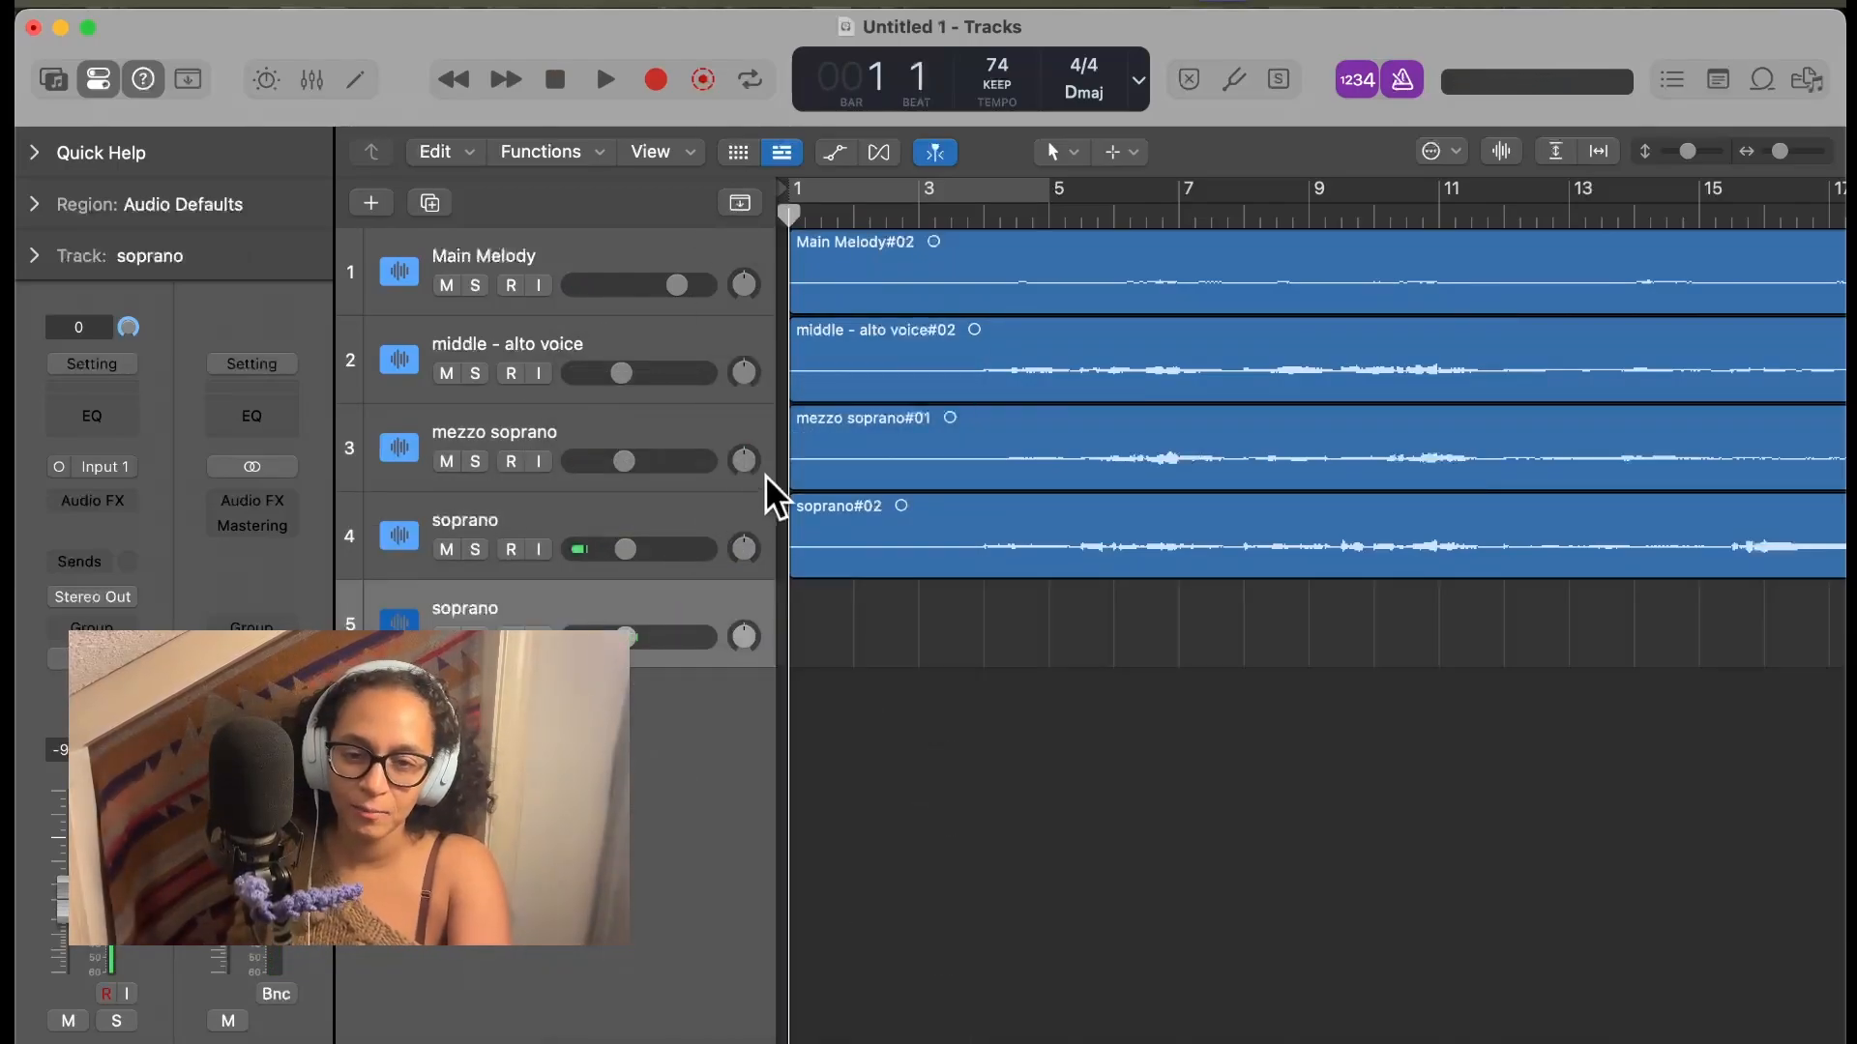
Play back all four recorded voices from about bar 3 to bar 11, and replay the opening up to about bar 7
{"action": "left_click", "coordinate": [952, 216]}
{"action": "key", "text": "space"}
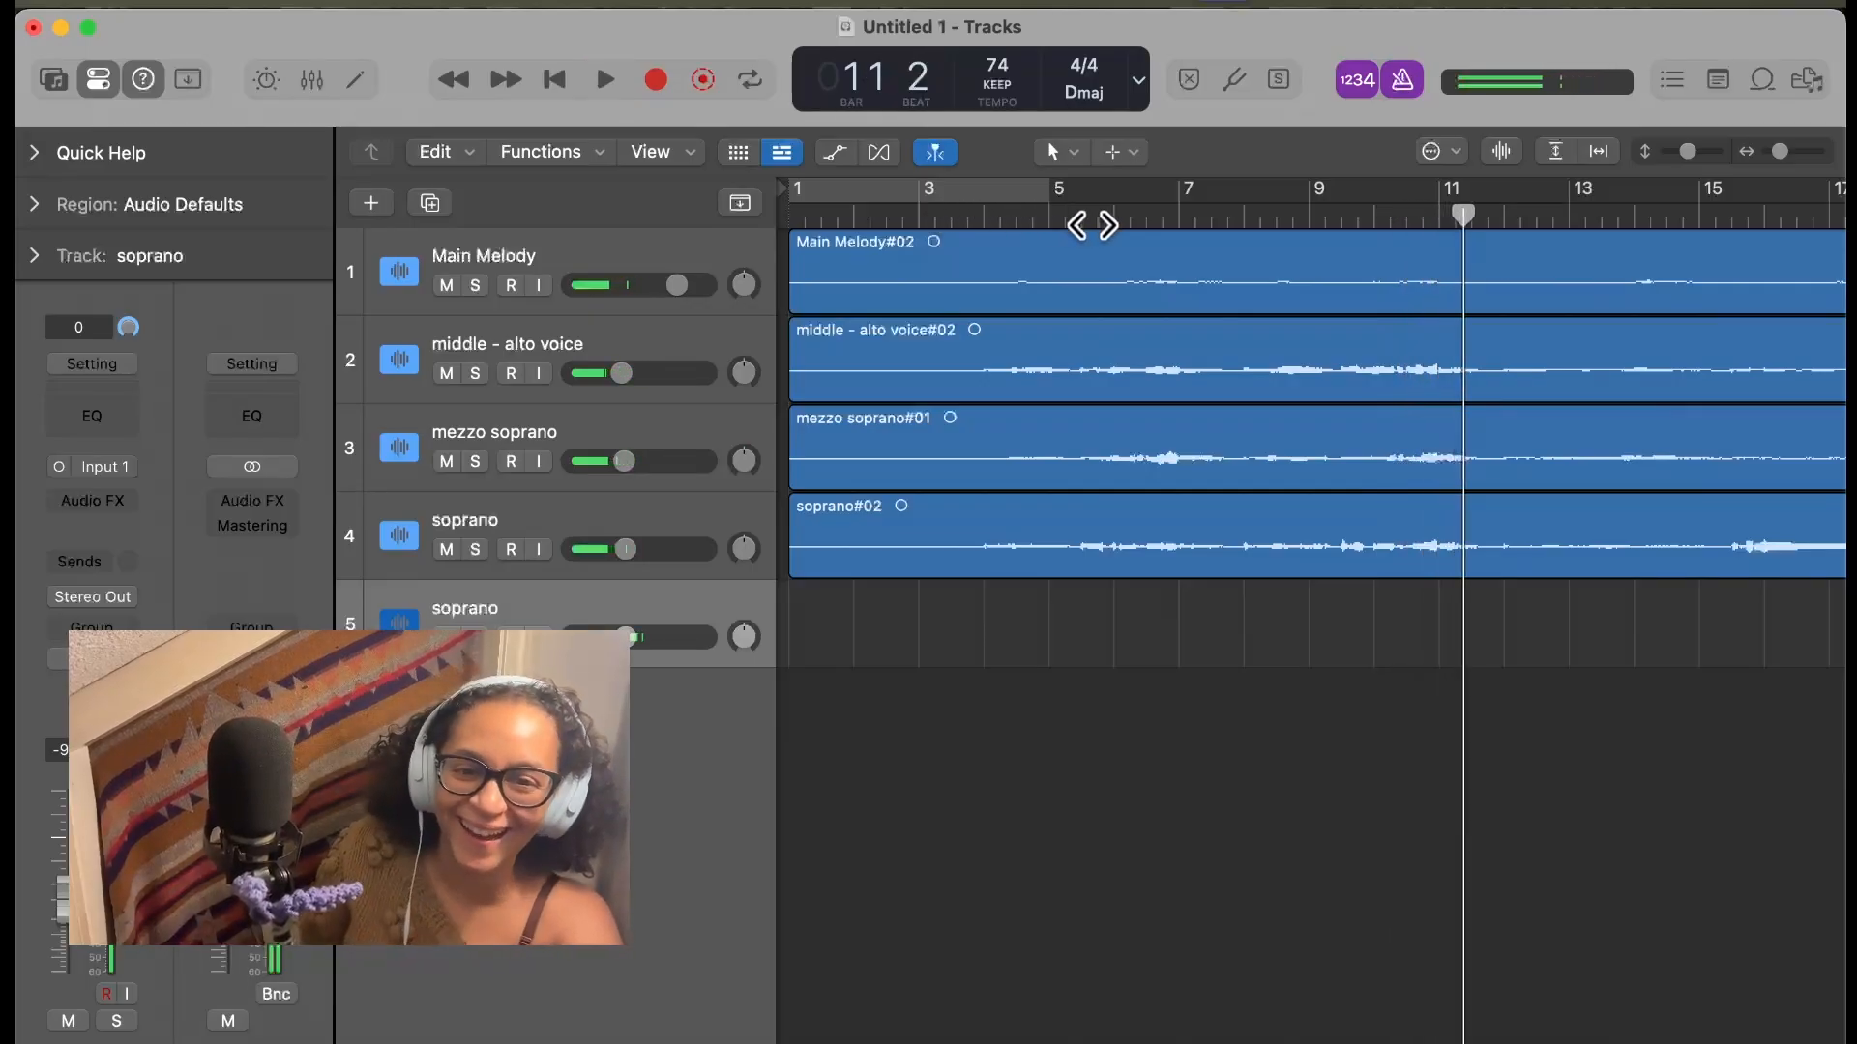
{"action": "left_click", "coordinate": [1100, 215]}
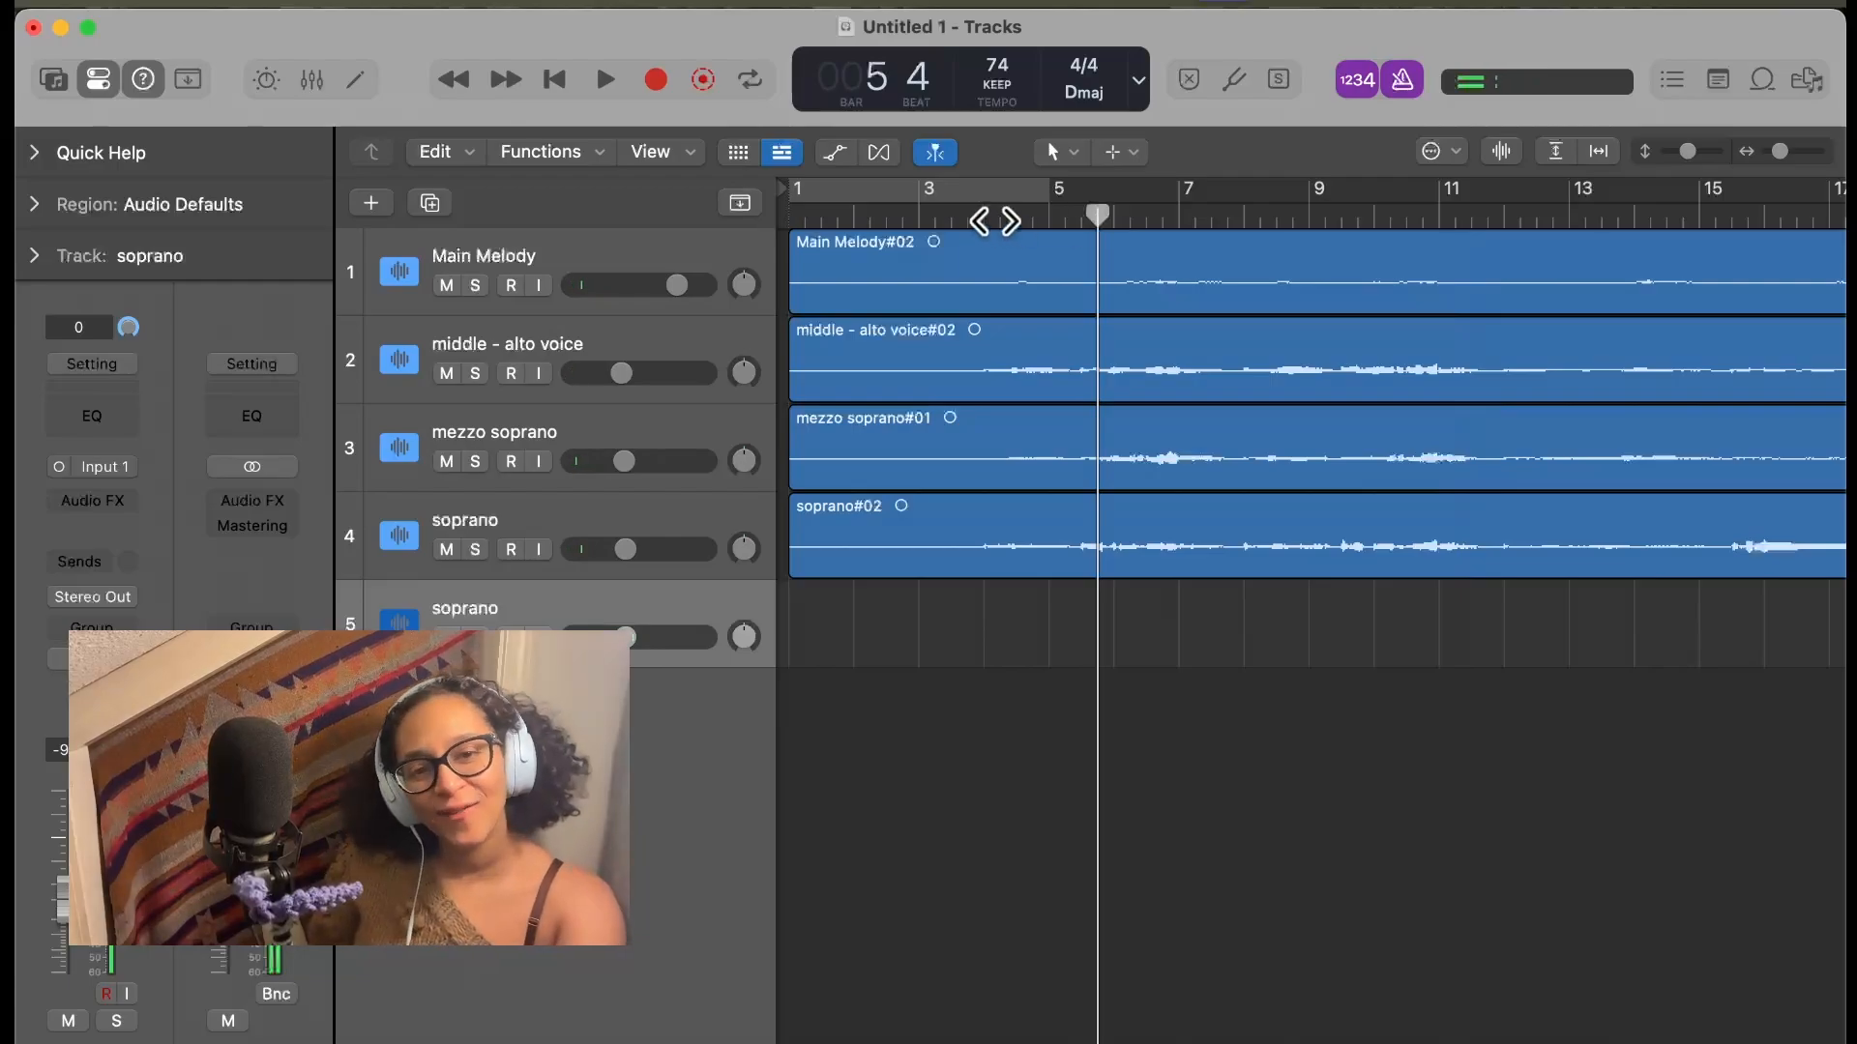
{"action": "left_click_drag", "start_coordinate": [995, 222], "coordinate": [773, 247]}
{"action": "key", "text": "space"}
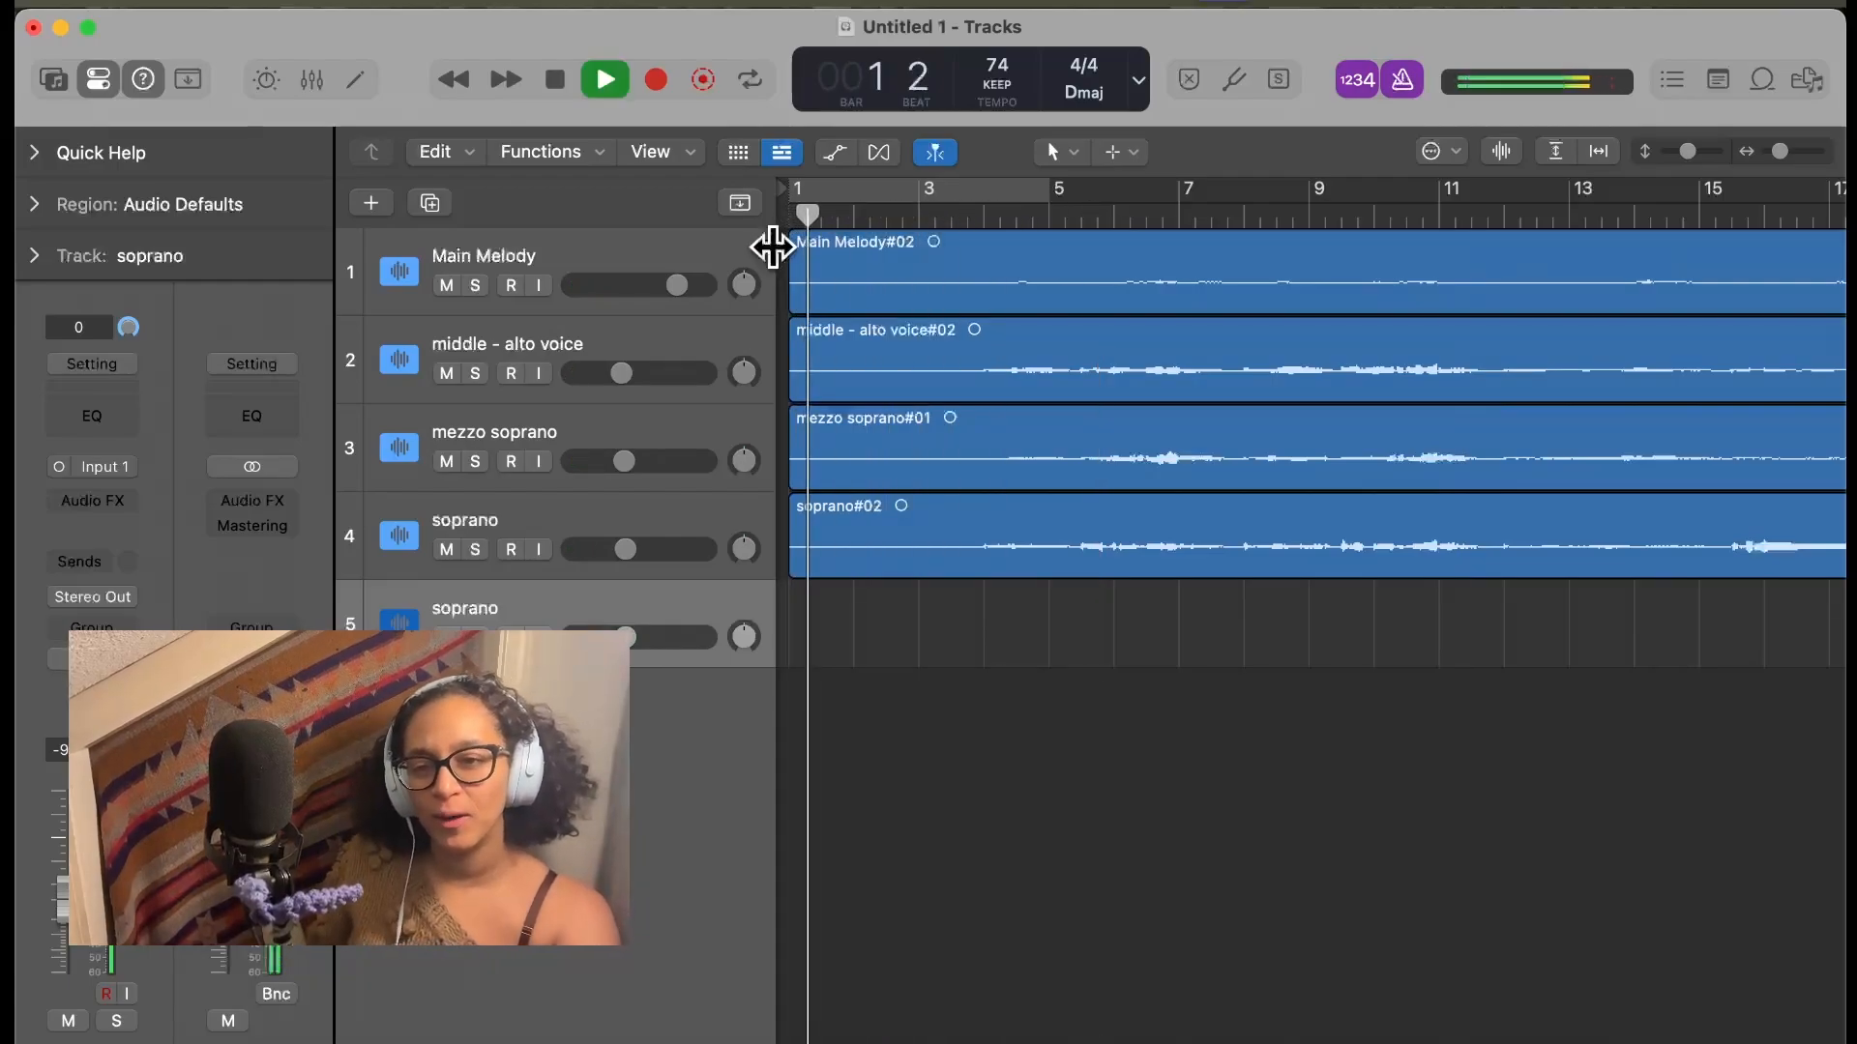
{"action": "left_click", "coordinate": [919, 215]}
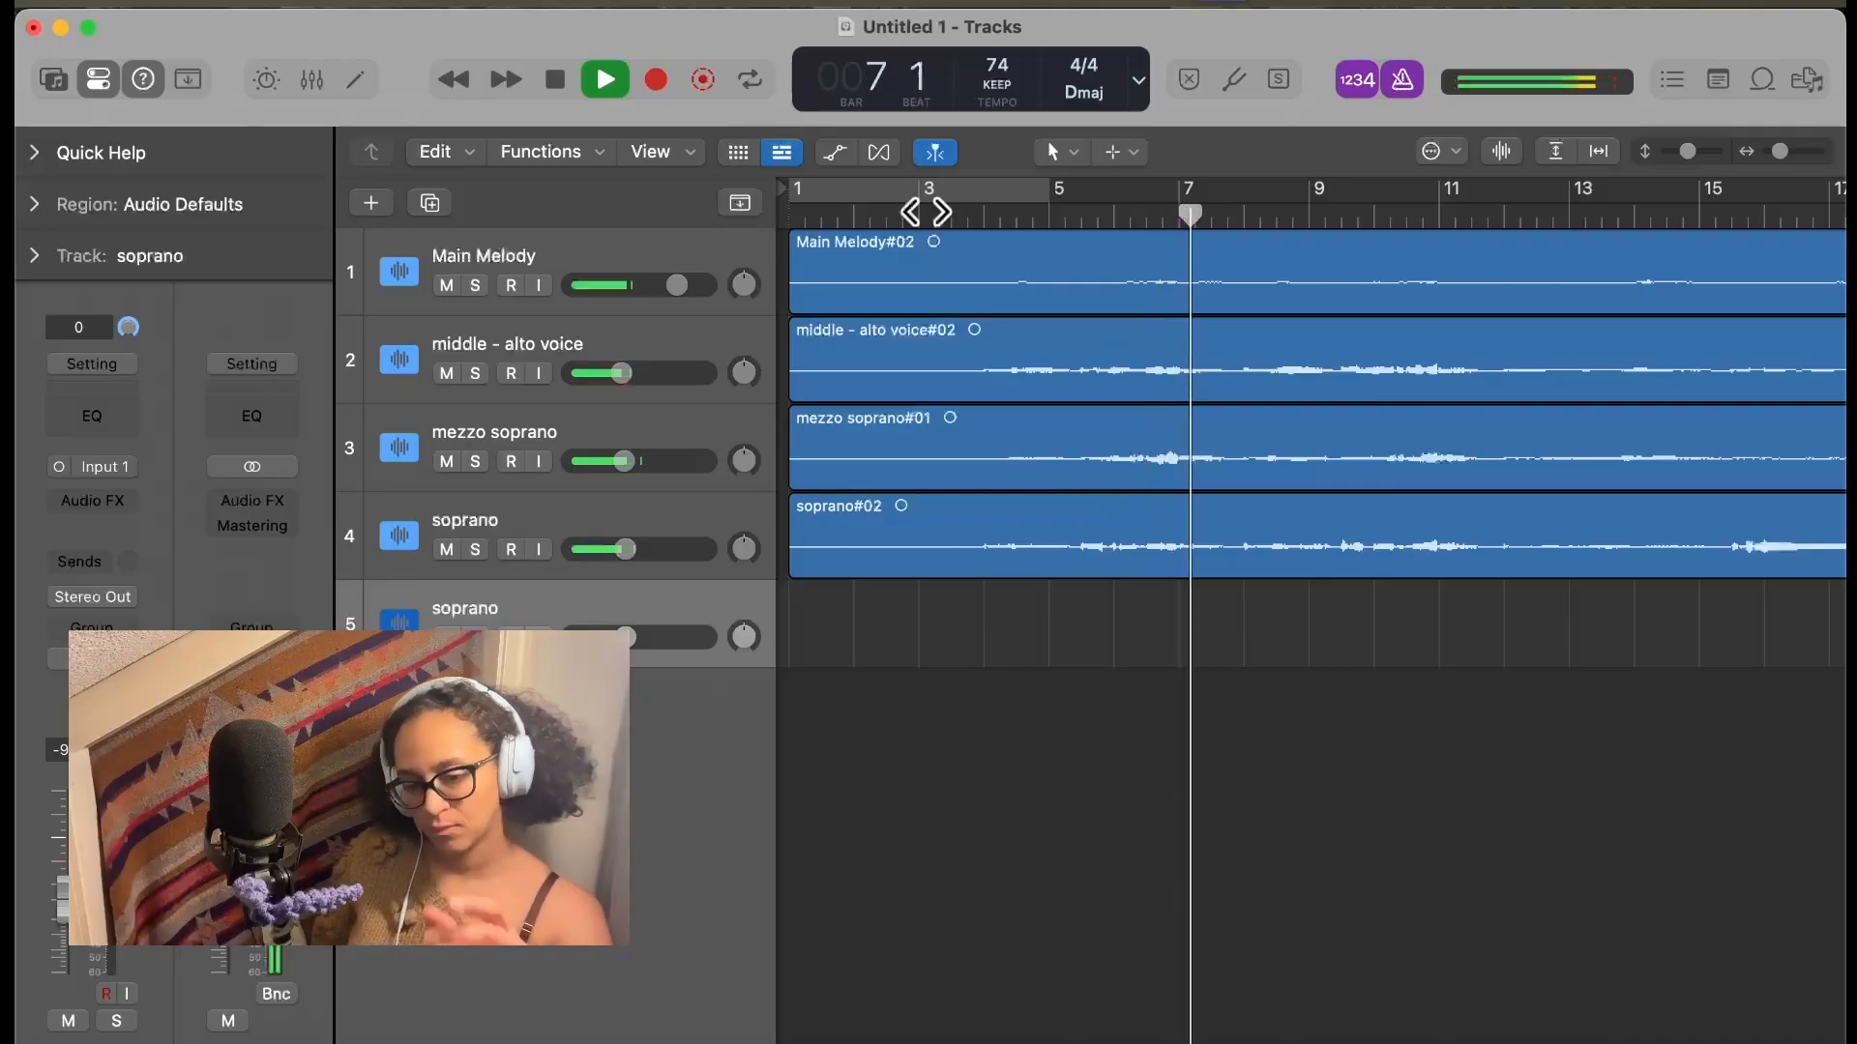
{"action": "key", "text": "space"}
Delete the soprano#02 region from the fourth track together with its recorded audio file
{"action": "left_click", "coordinate": [1148, 548]}
{"action": "key", "text": "Delete"}
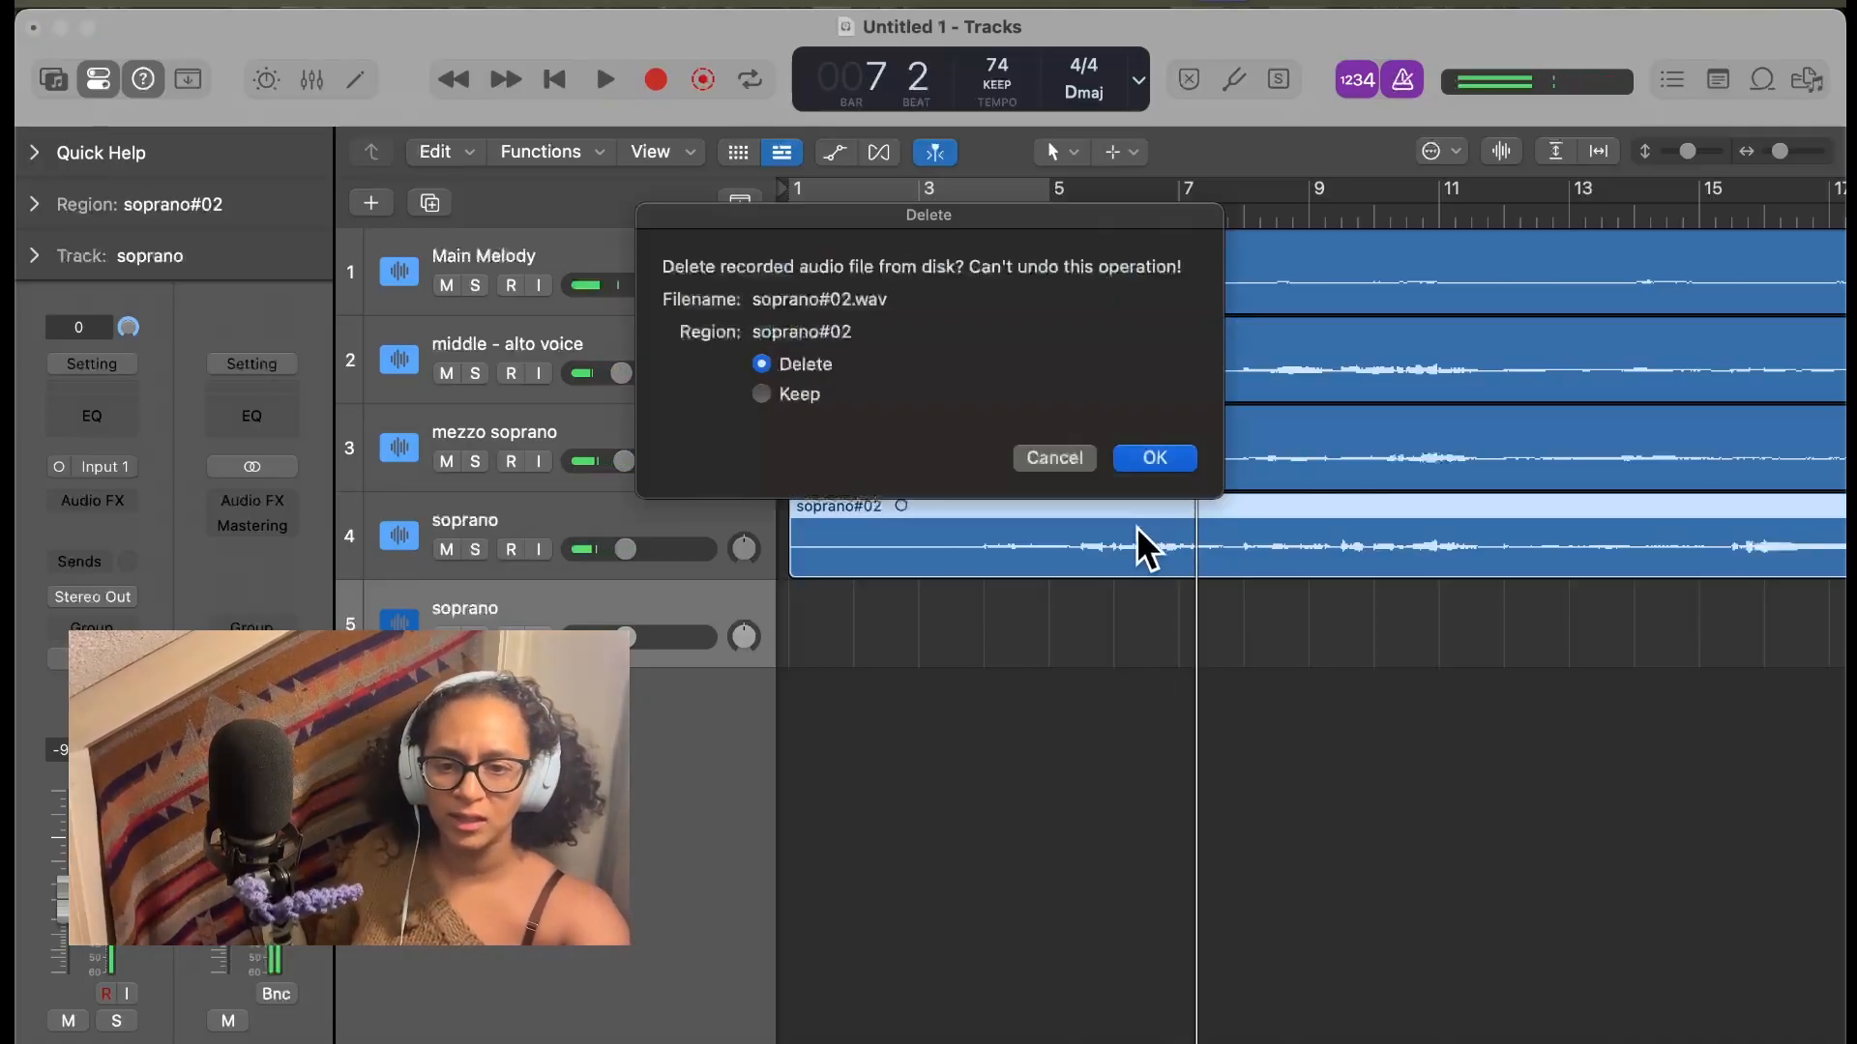
{"action": "left_click", "coordinate": [1147, 458]}
Record a new soprano take on the fourth track from bar 1 to about bar 11
{"action": "left_click", "coordinate": [783, 214]}
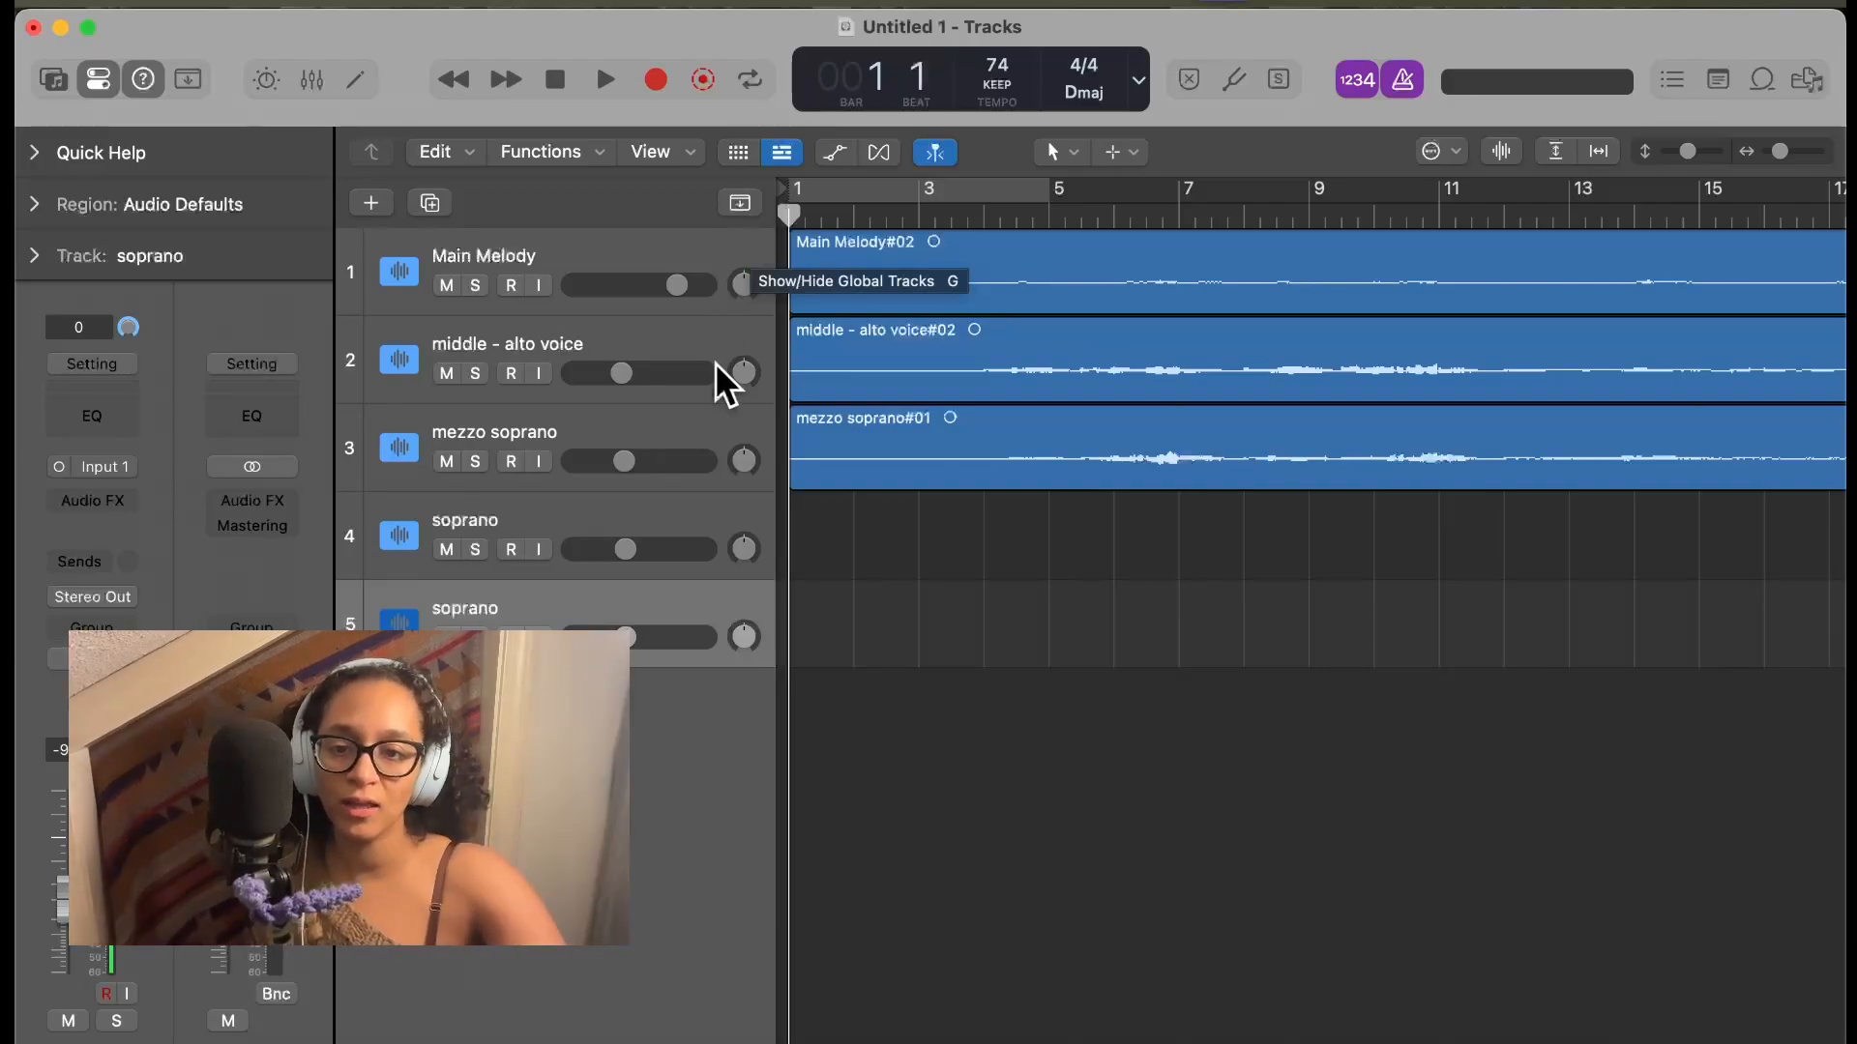
{"action": "left_click", "coordinate": [692, 535]}
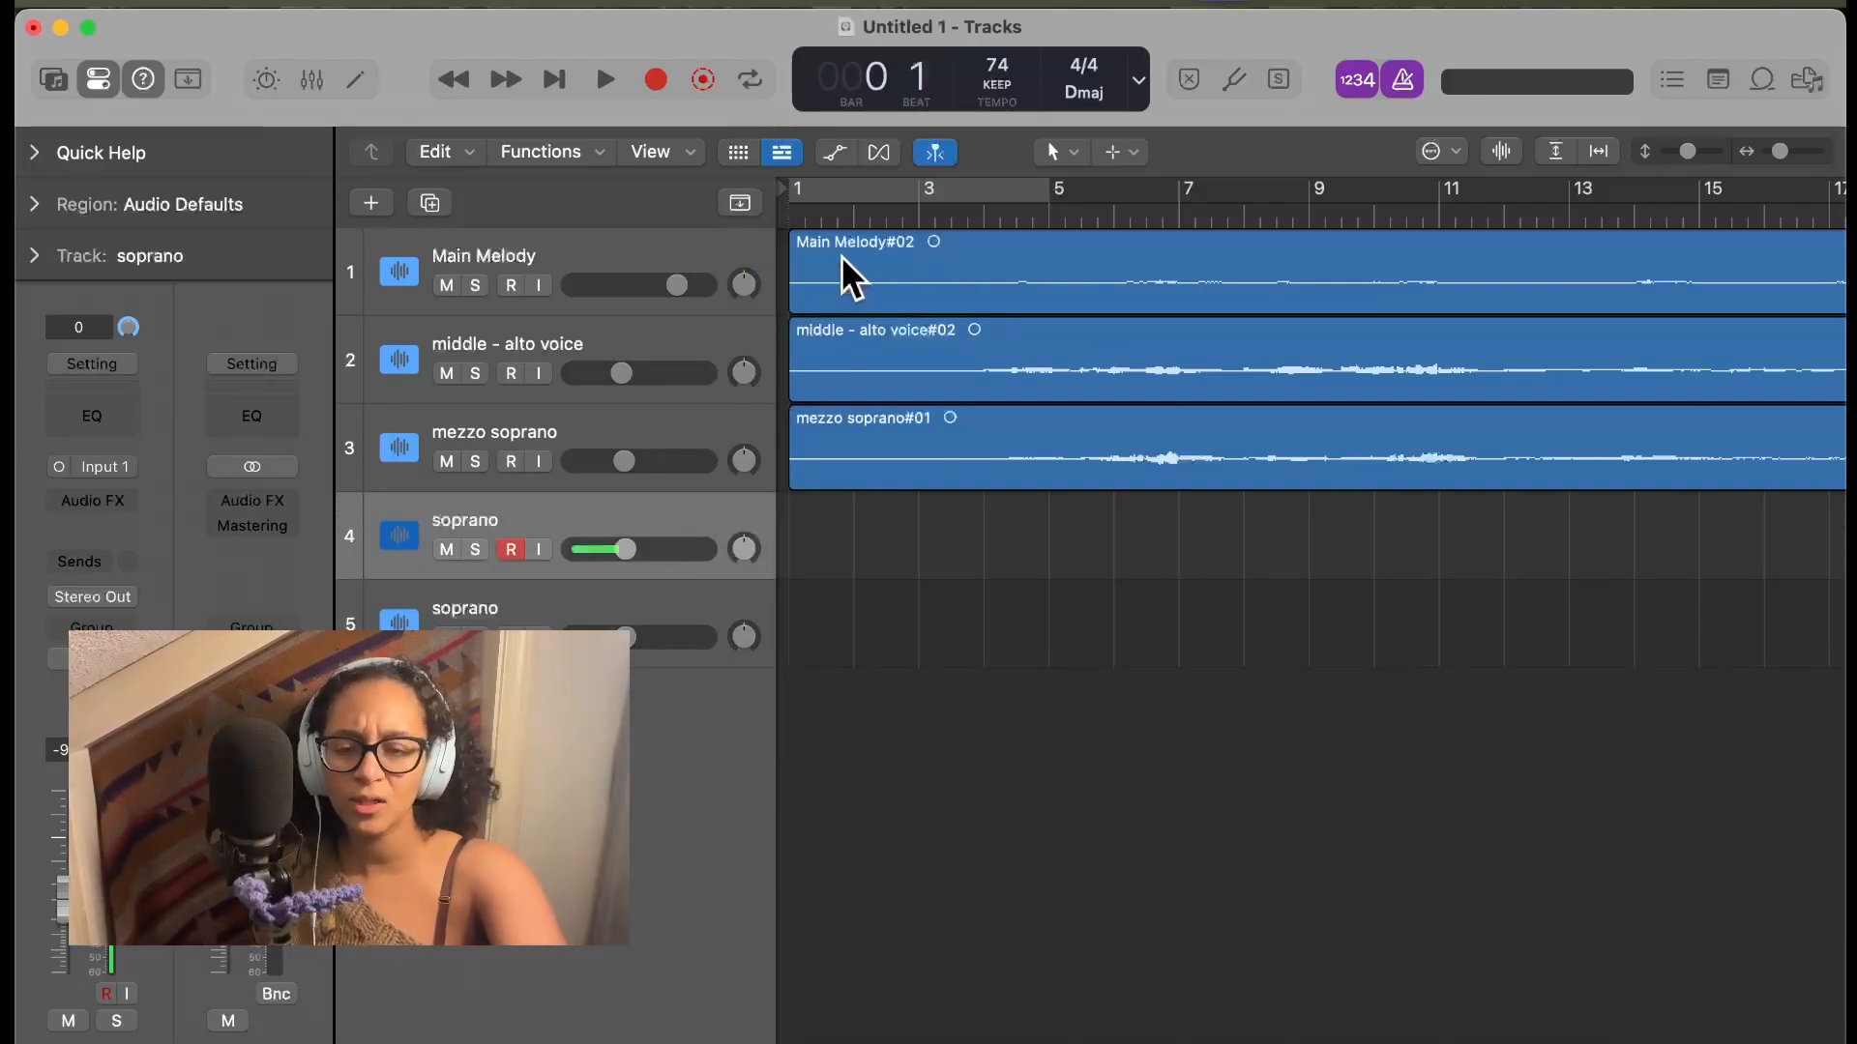
{"action": "key", "text": "r"}
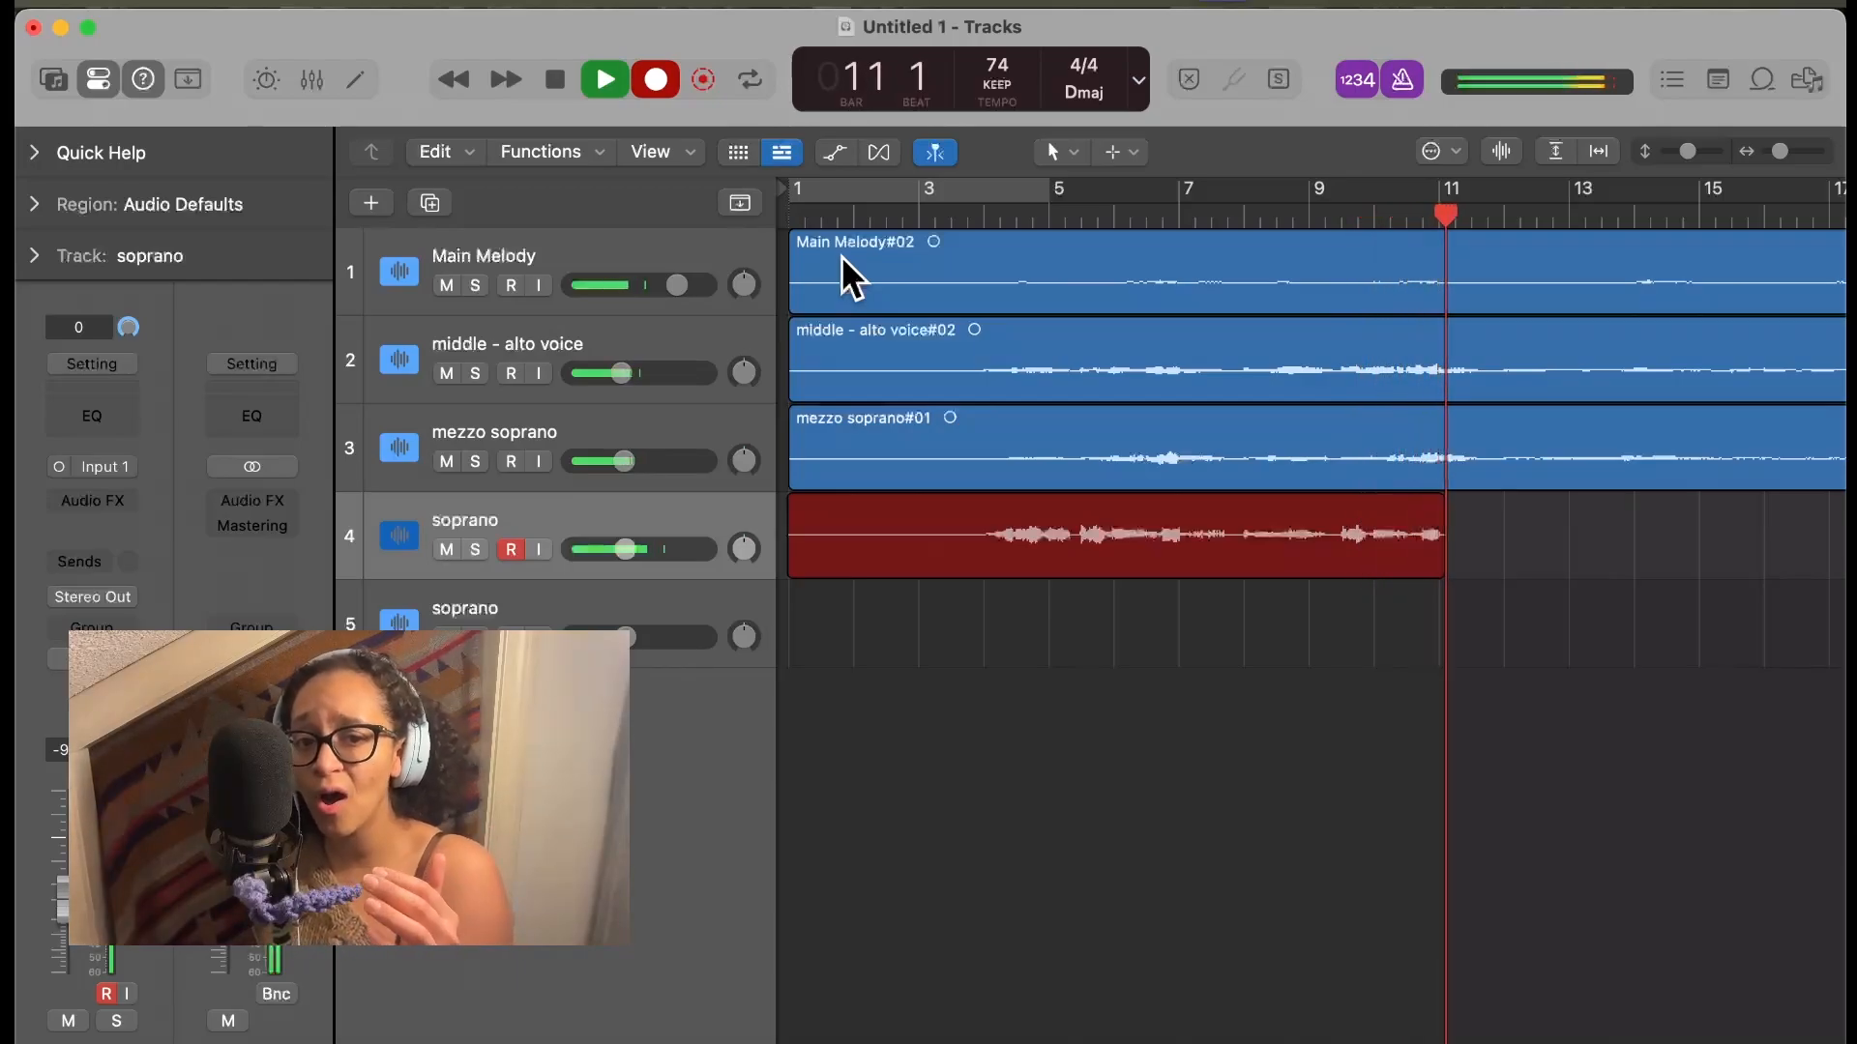
{"action": "key", "text": "space"}
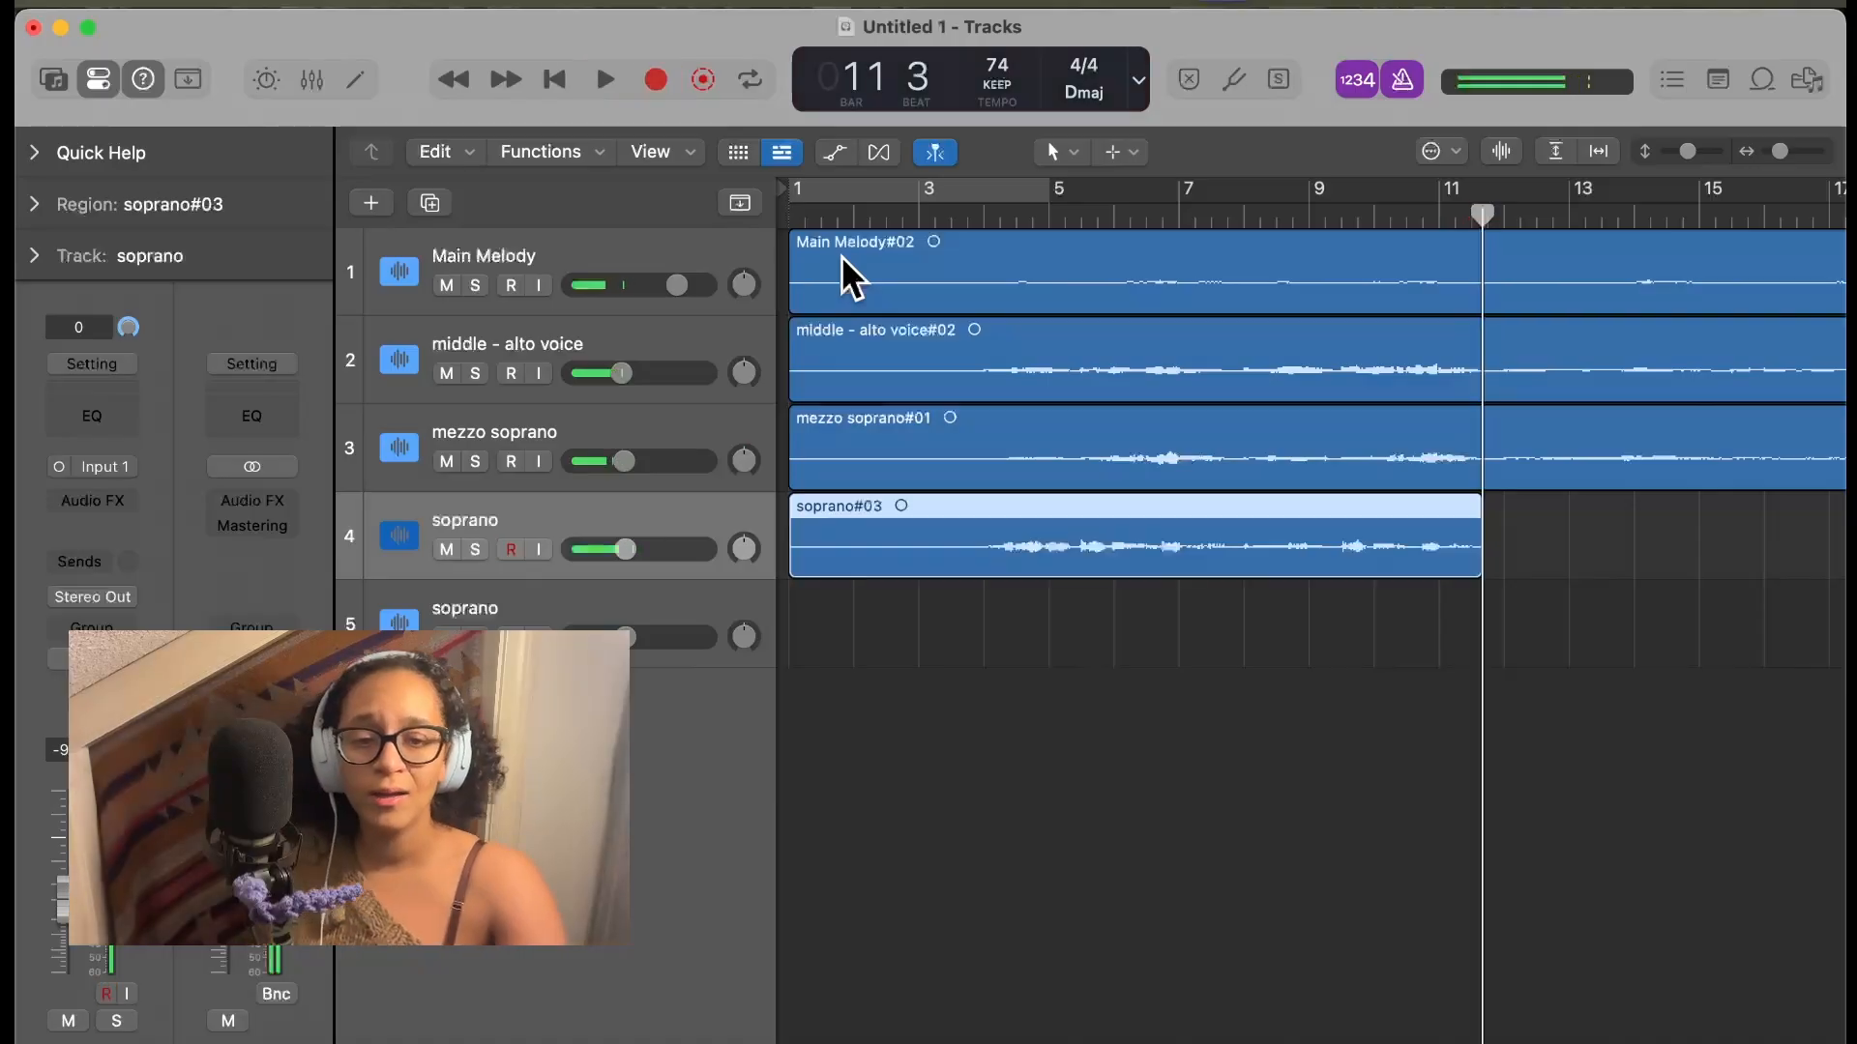
Play back the new soprano take from about bar 4 to bar 7, and delete its region together with the recorded audio file
{"action": "double_click", "coordinate": [992, 222]}
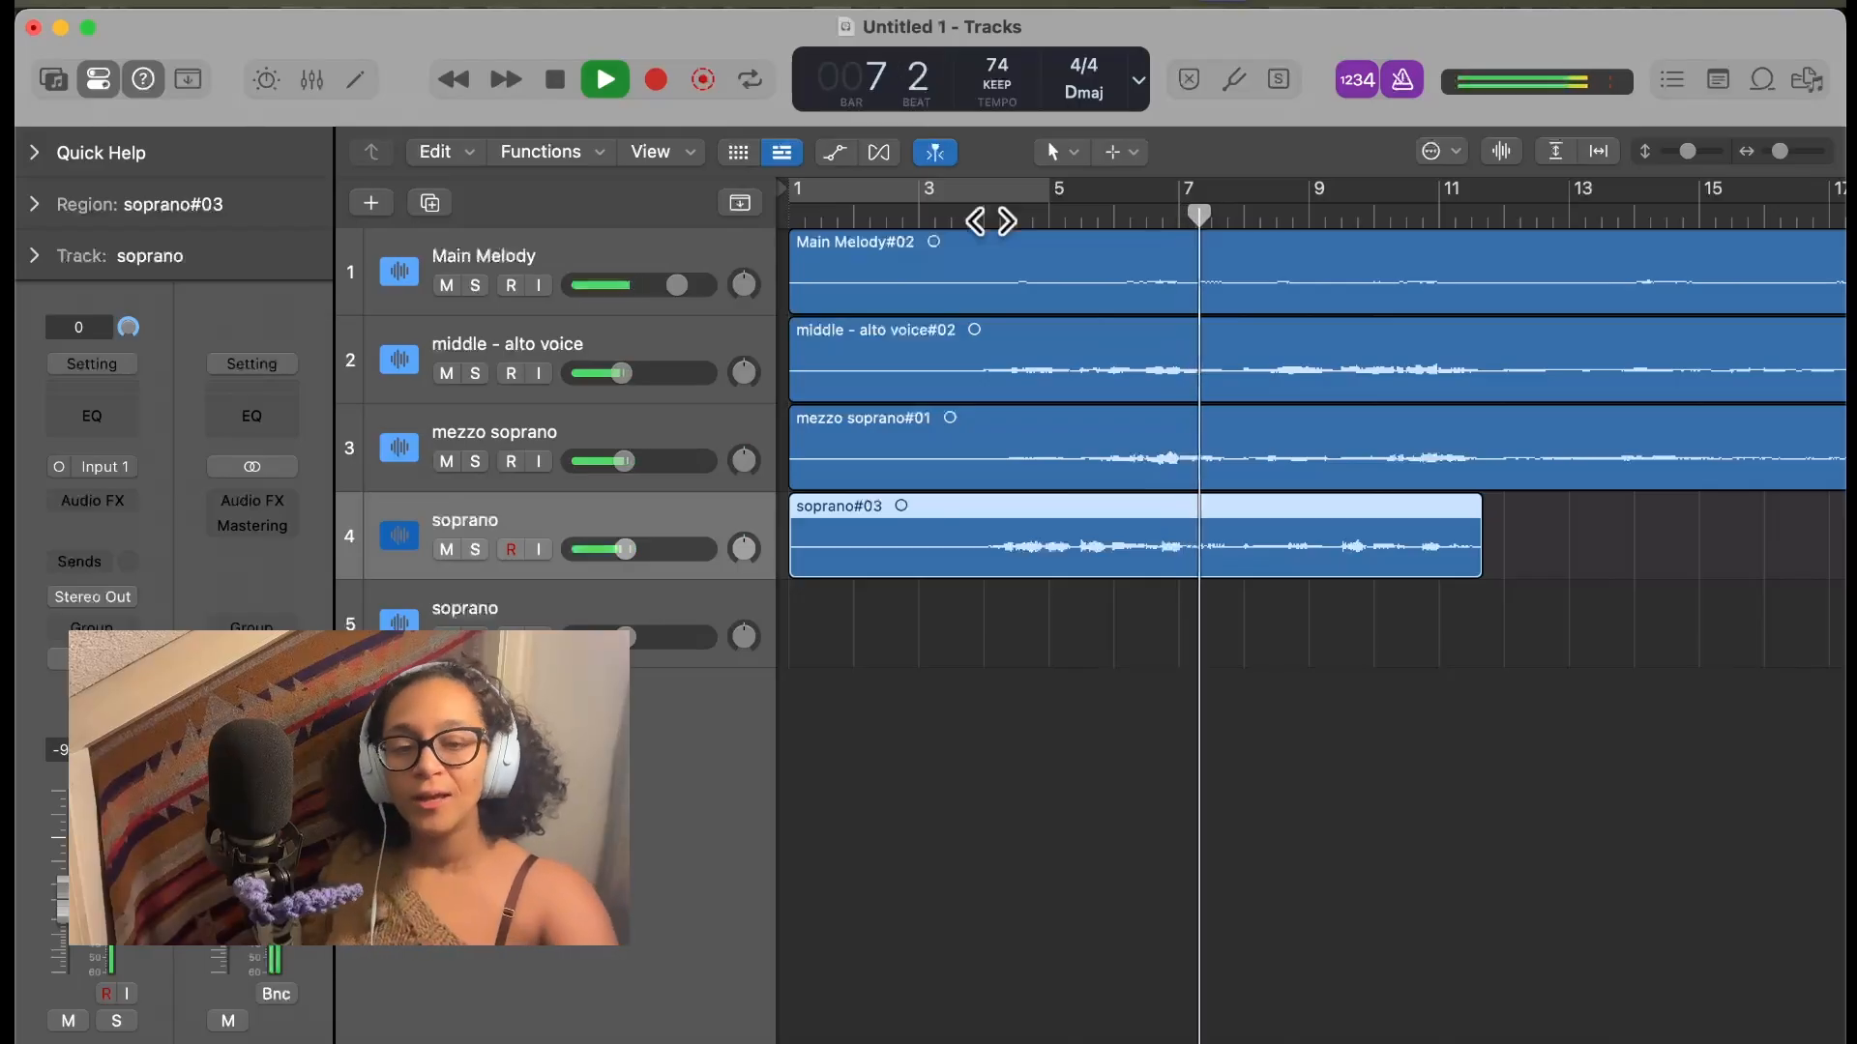
{"action": "key", "text": "space"}
{"action": "key", "text": "Delete"}
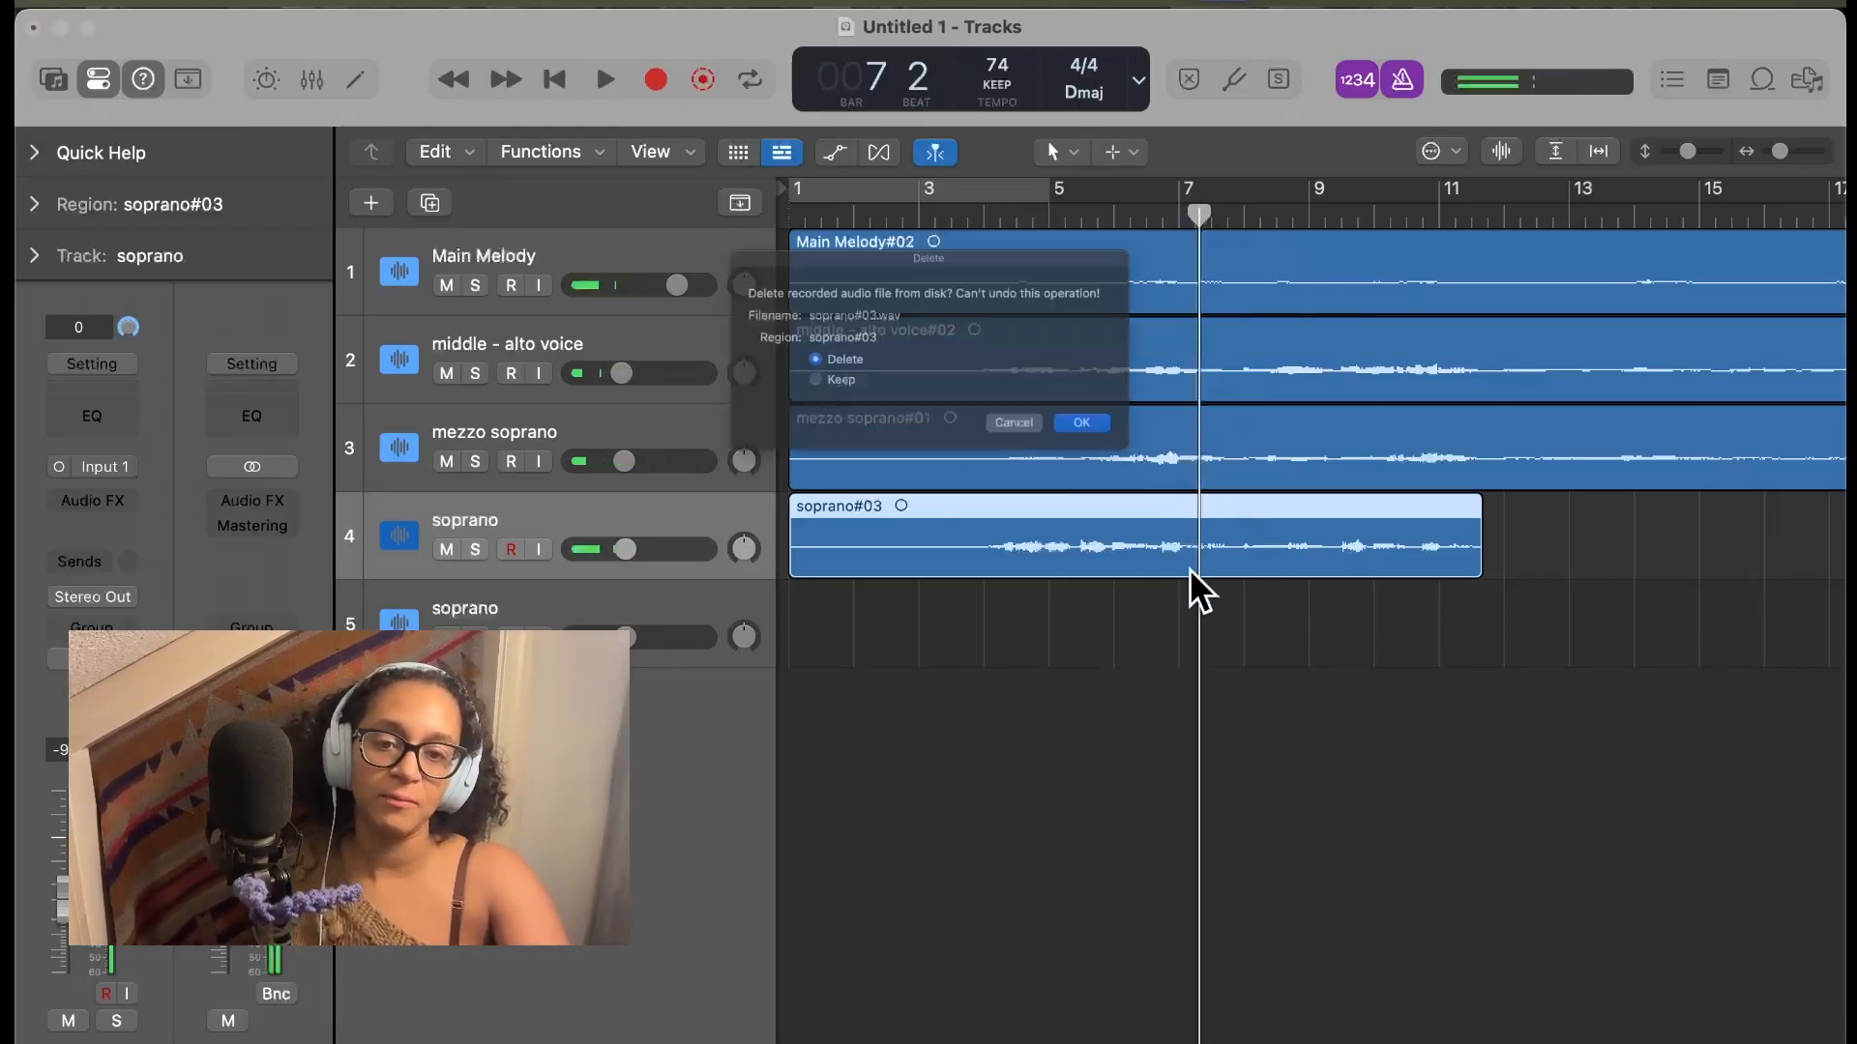
{"action": "left_click", "coordinate": [1165, 458]}
Rename the fourth track as "soprano 1"
{"action": "right_click", "coordinate": [677, 535]}
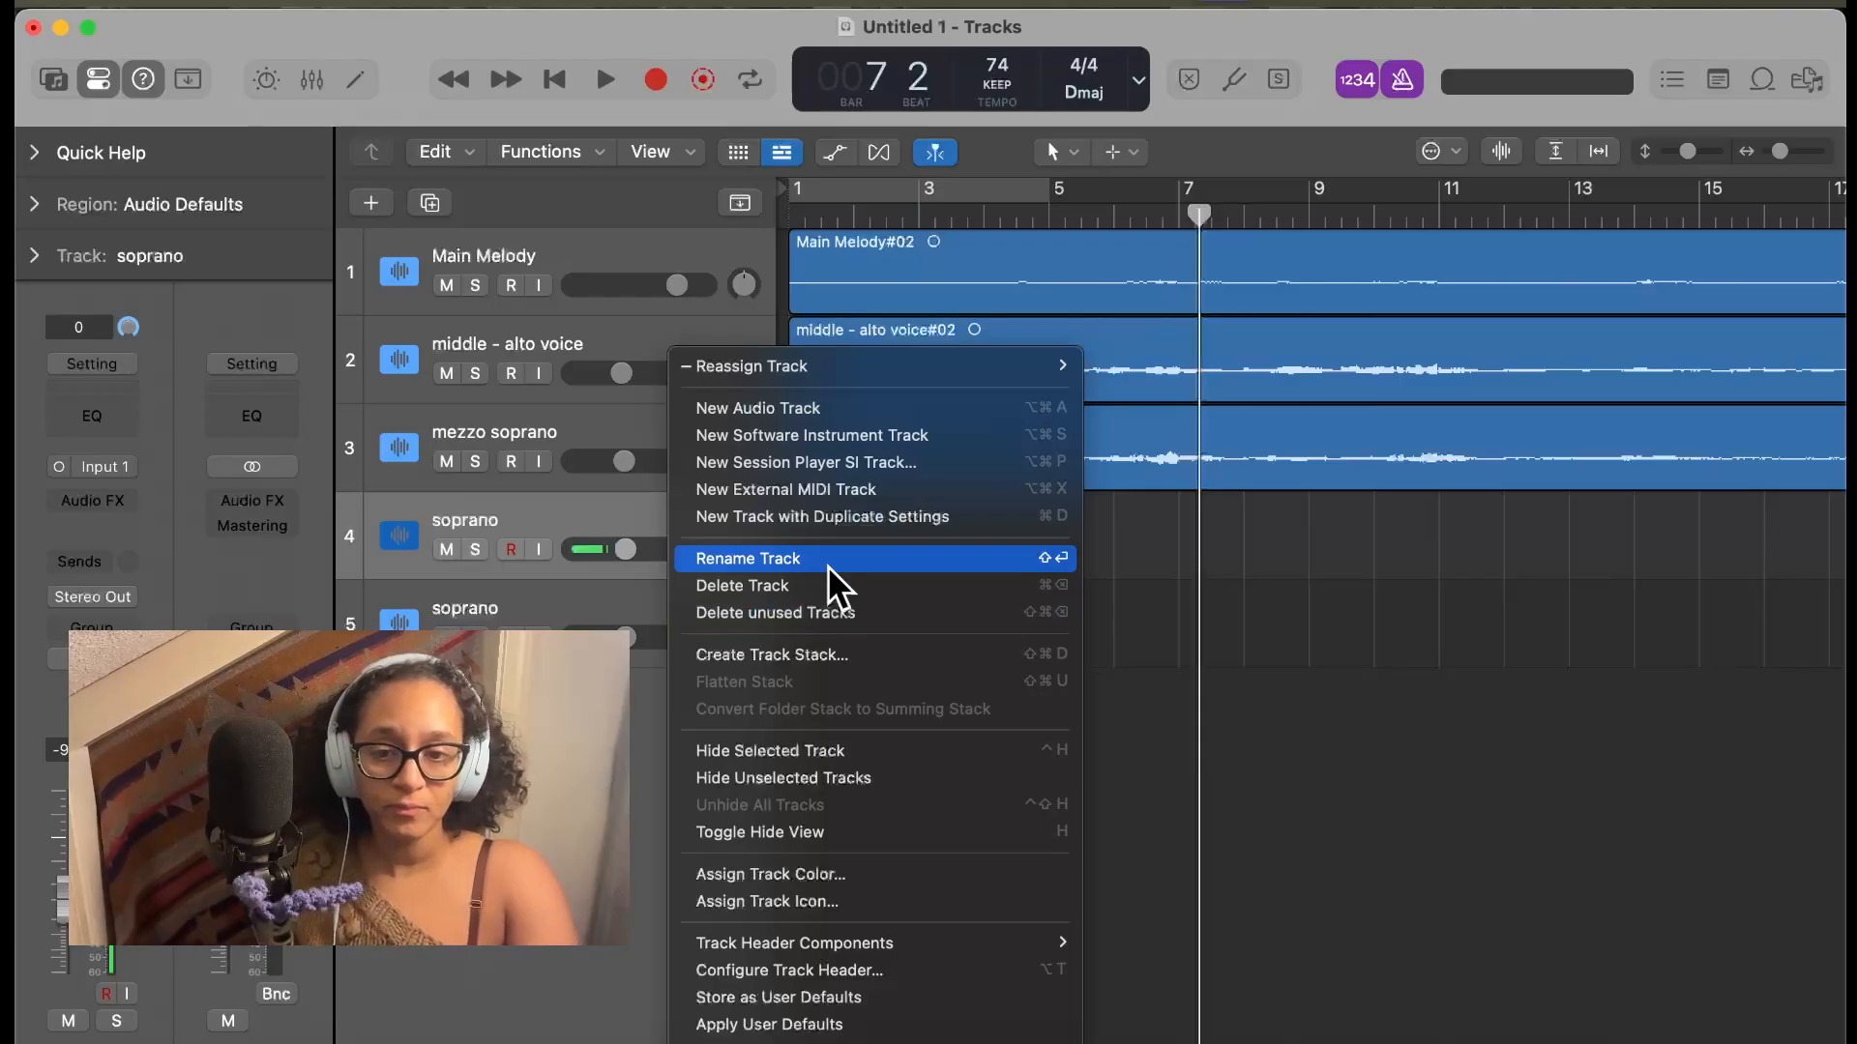
{"action": "left_click", "coordinate": [829, 566]}
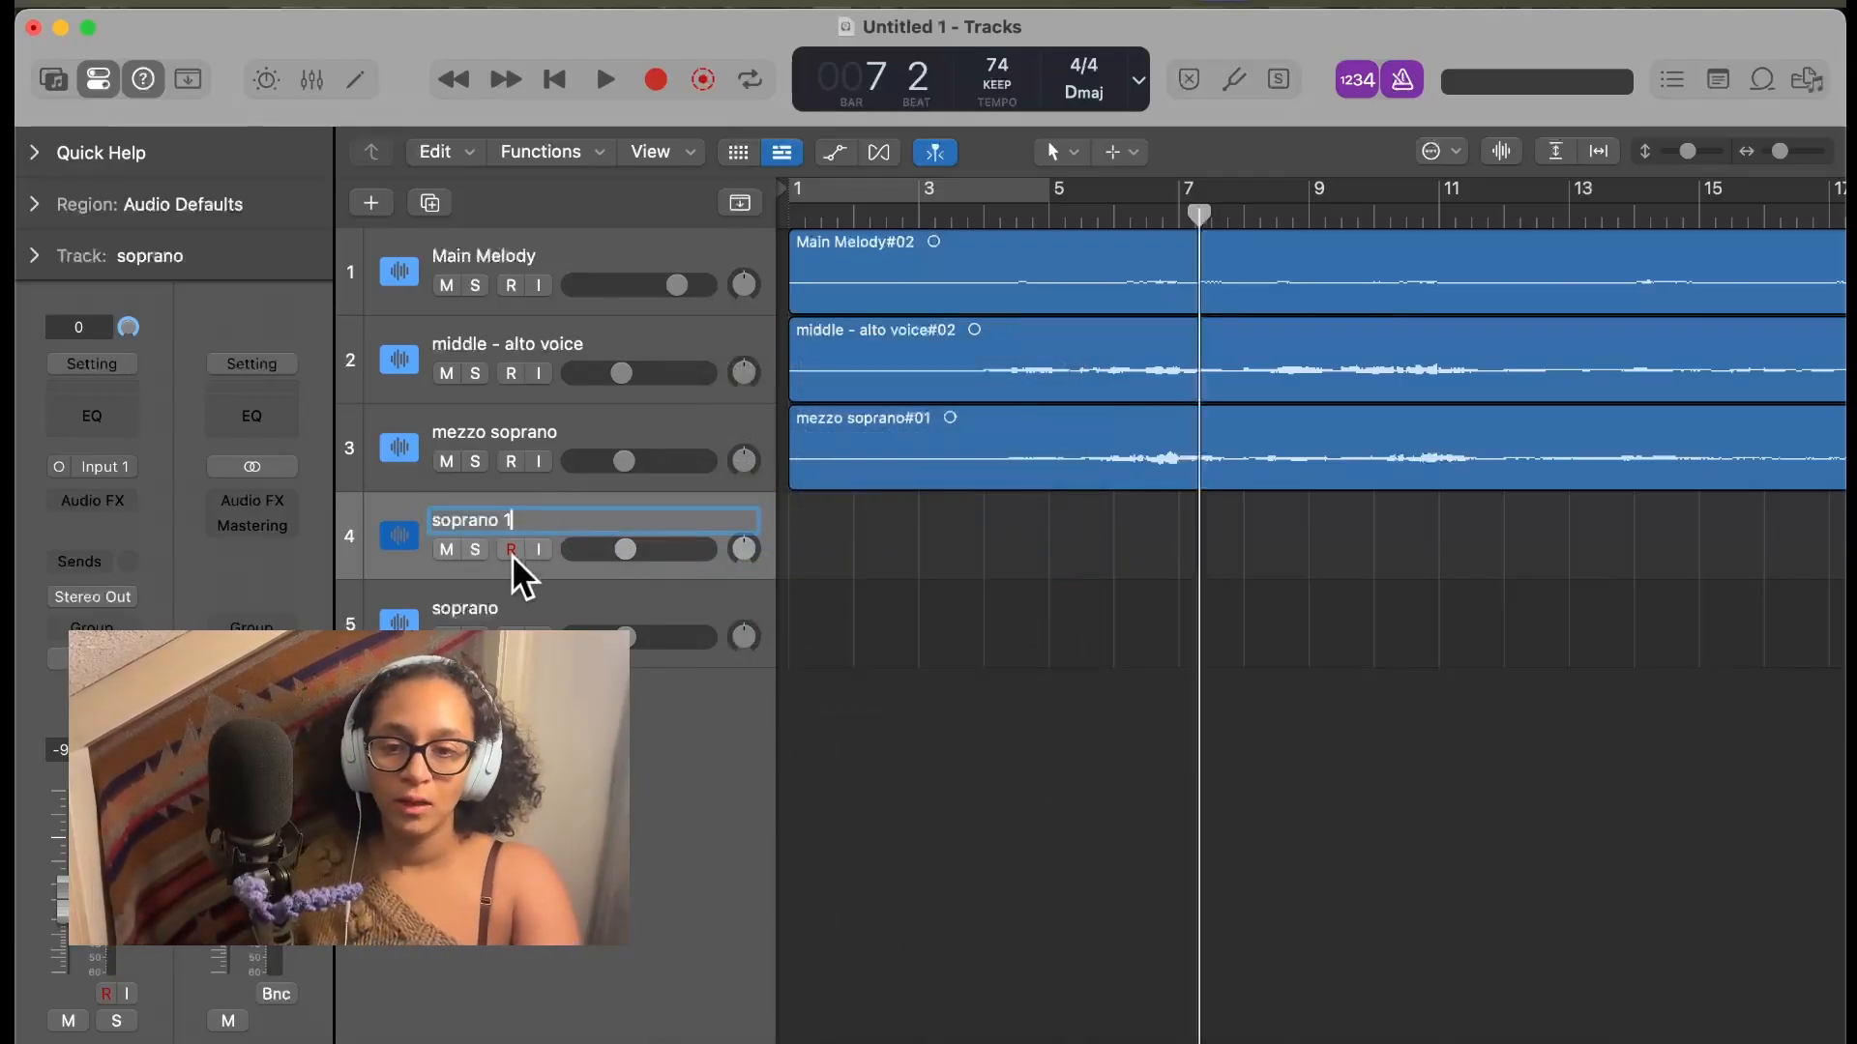
Add a track with duplicate settings below soprano 1 and rename it as "soprano 2"
{"action": "right_click", "coordinate": [528, 573]}
{"action": "left_click", "coordinate": [691, 528]}
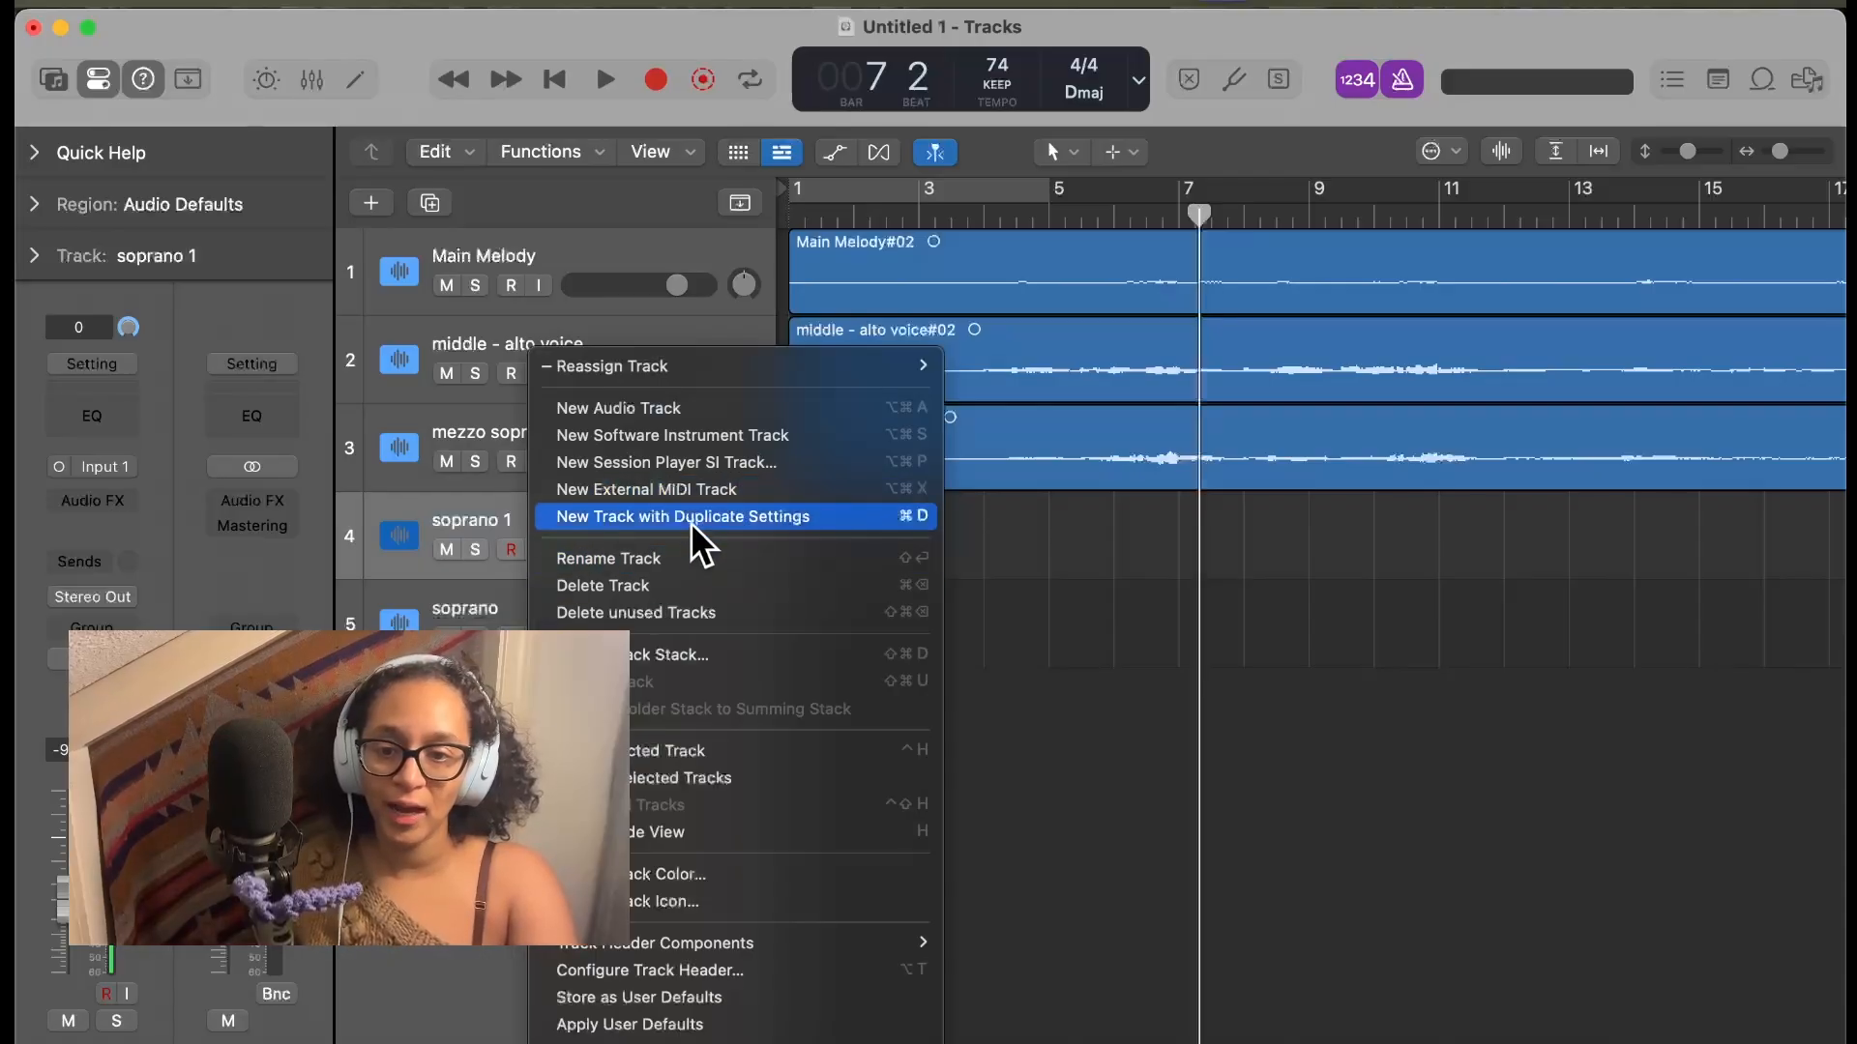
{"action": "right_click", "coordinate": [610, 610]}
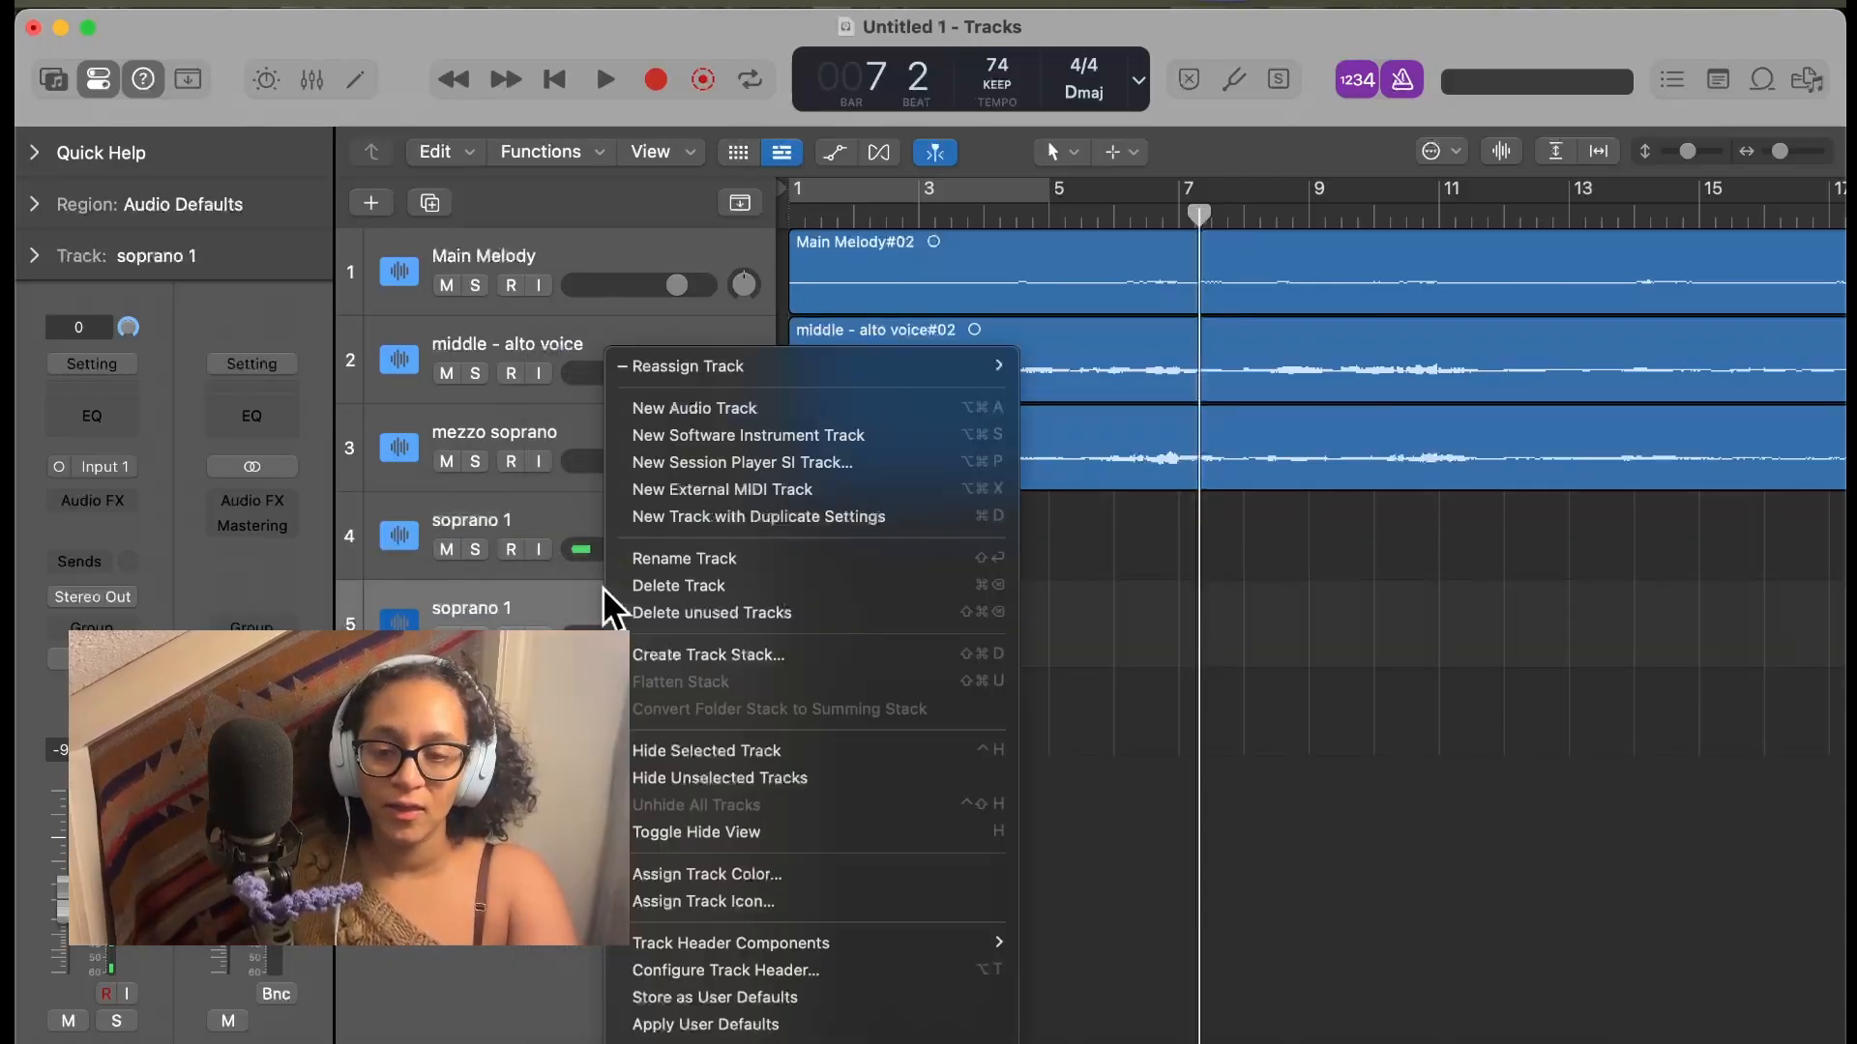
{"action": "left_click", "coordinate": [717, 561]}
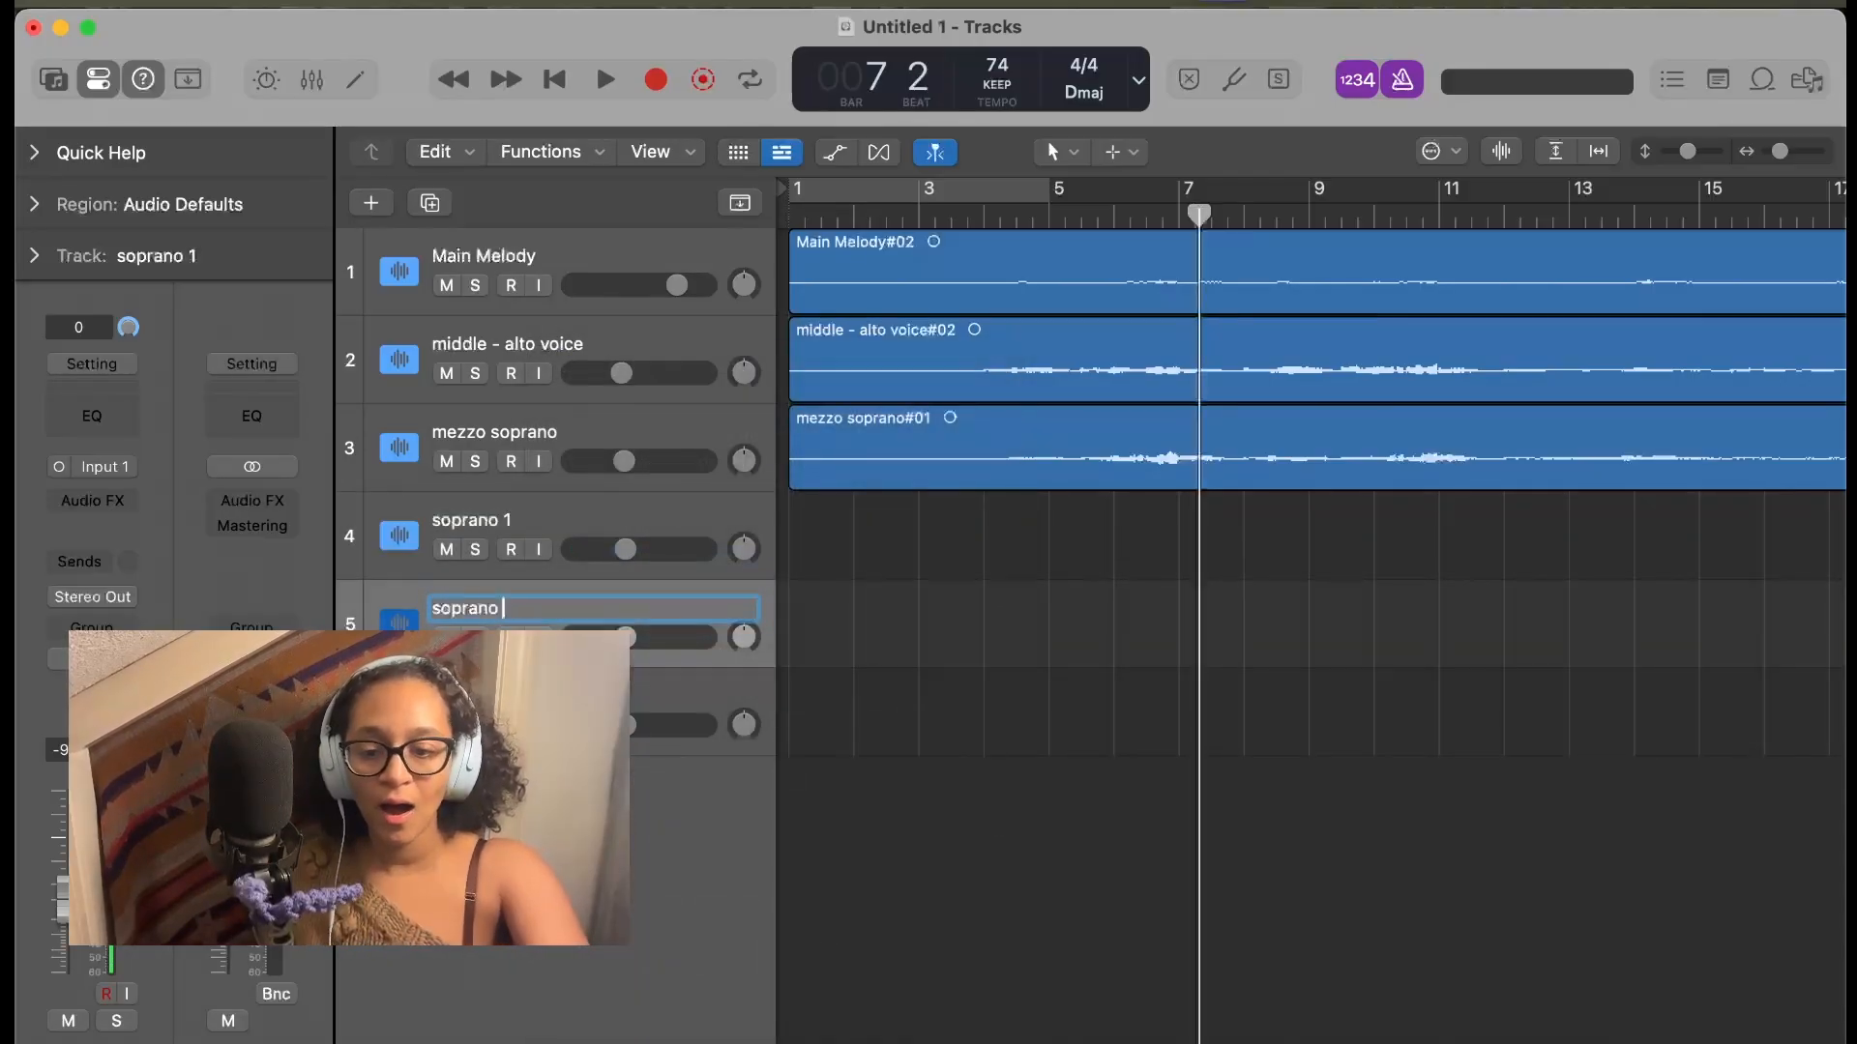
Record a vocal take on the soprano 1 track from bar 1 to about bar 28
{"action": "left_click", "coordinate": [544, 527]}
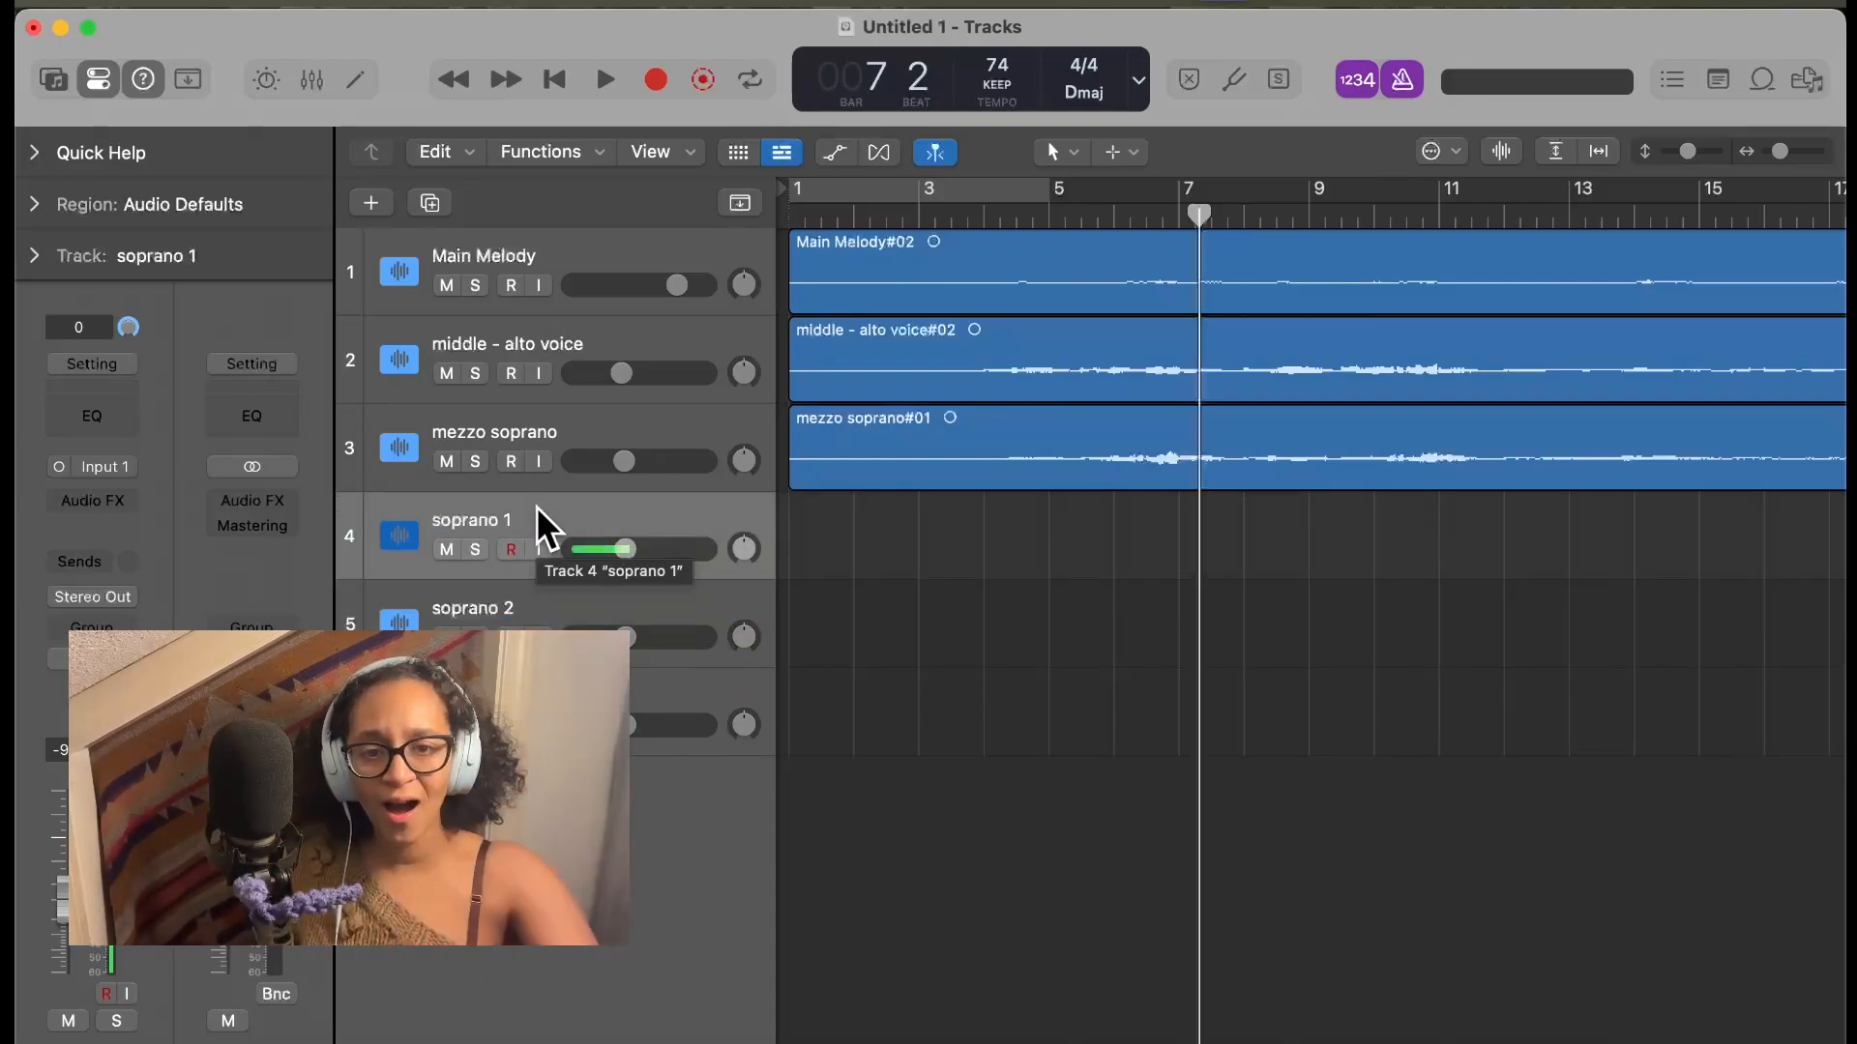
{"action": "left_click_drag", "start_coordinate": [1044, 214], "coordinate": [774, 256]}
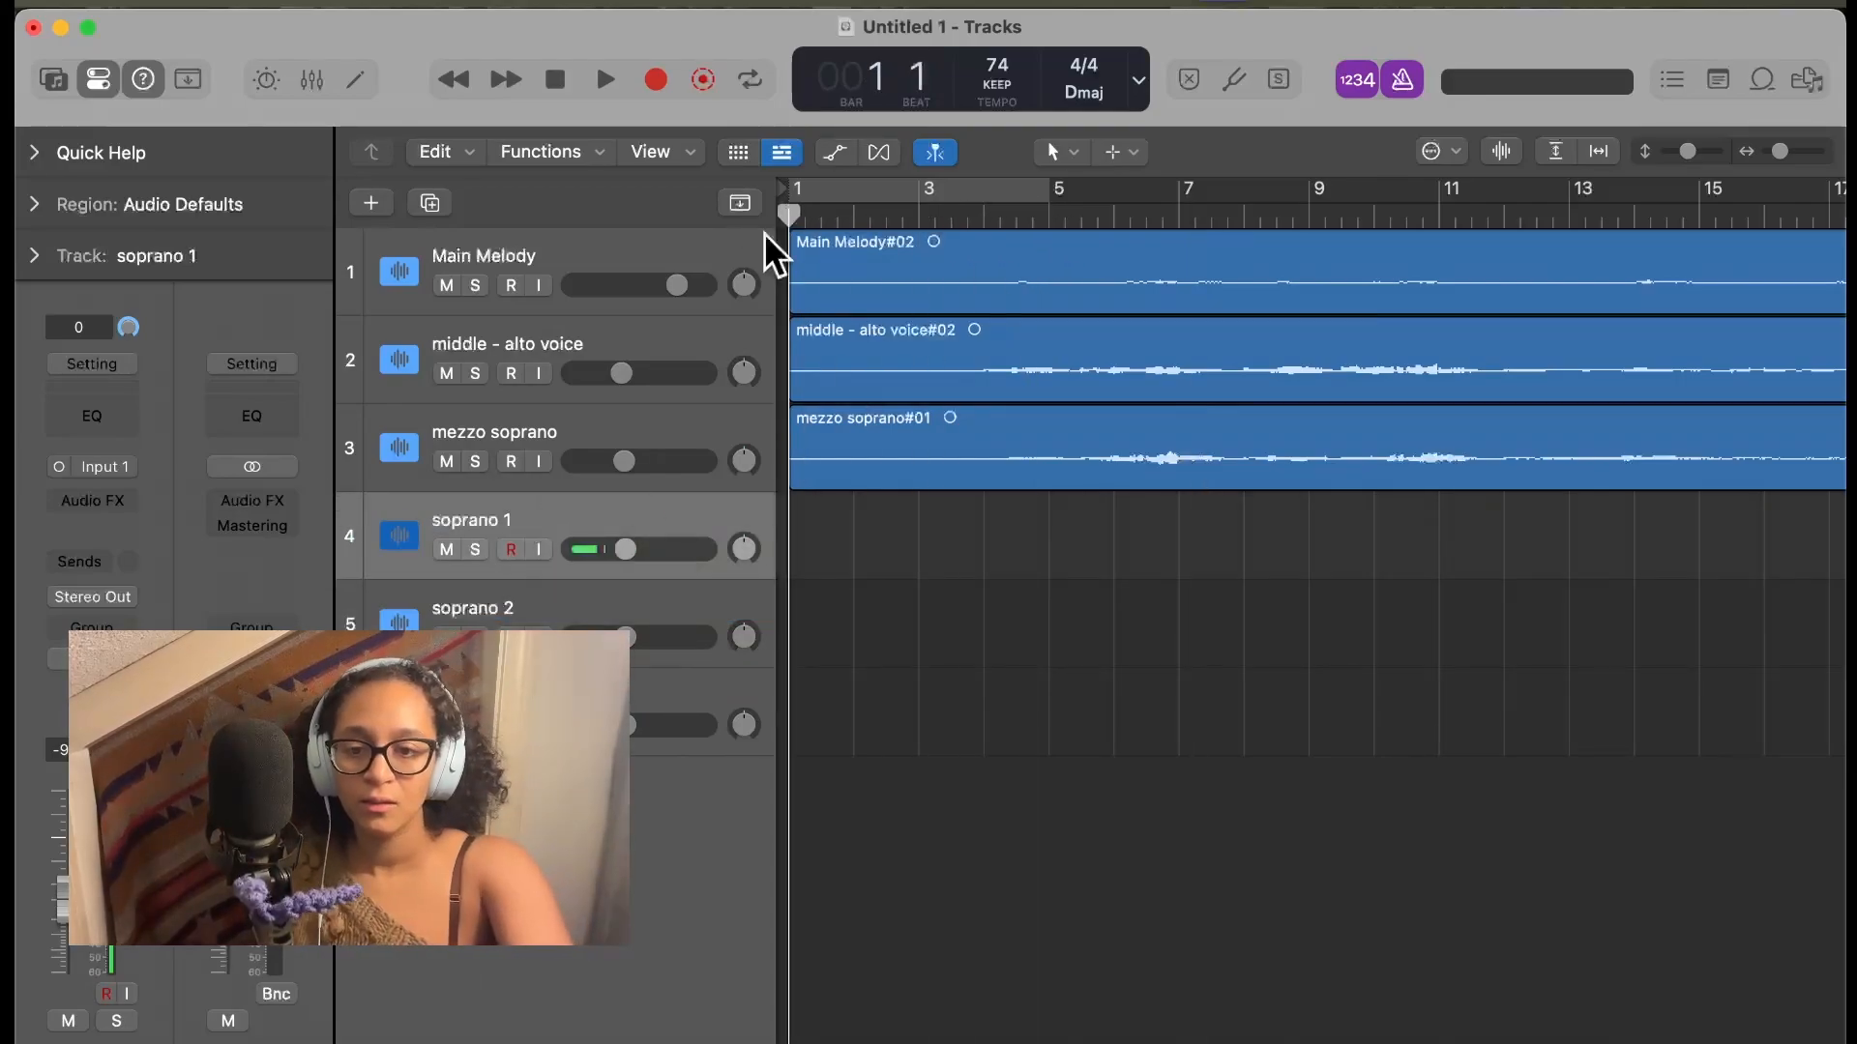
{"action": "key", "text": "r"}
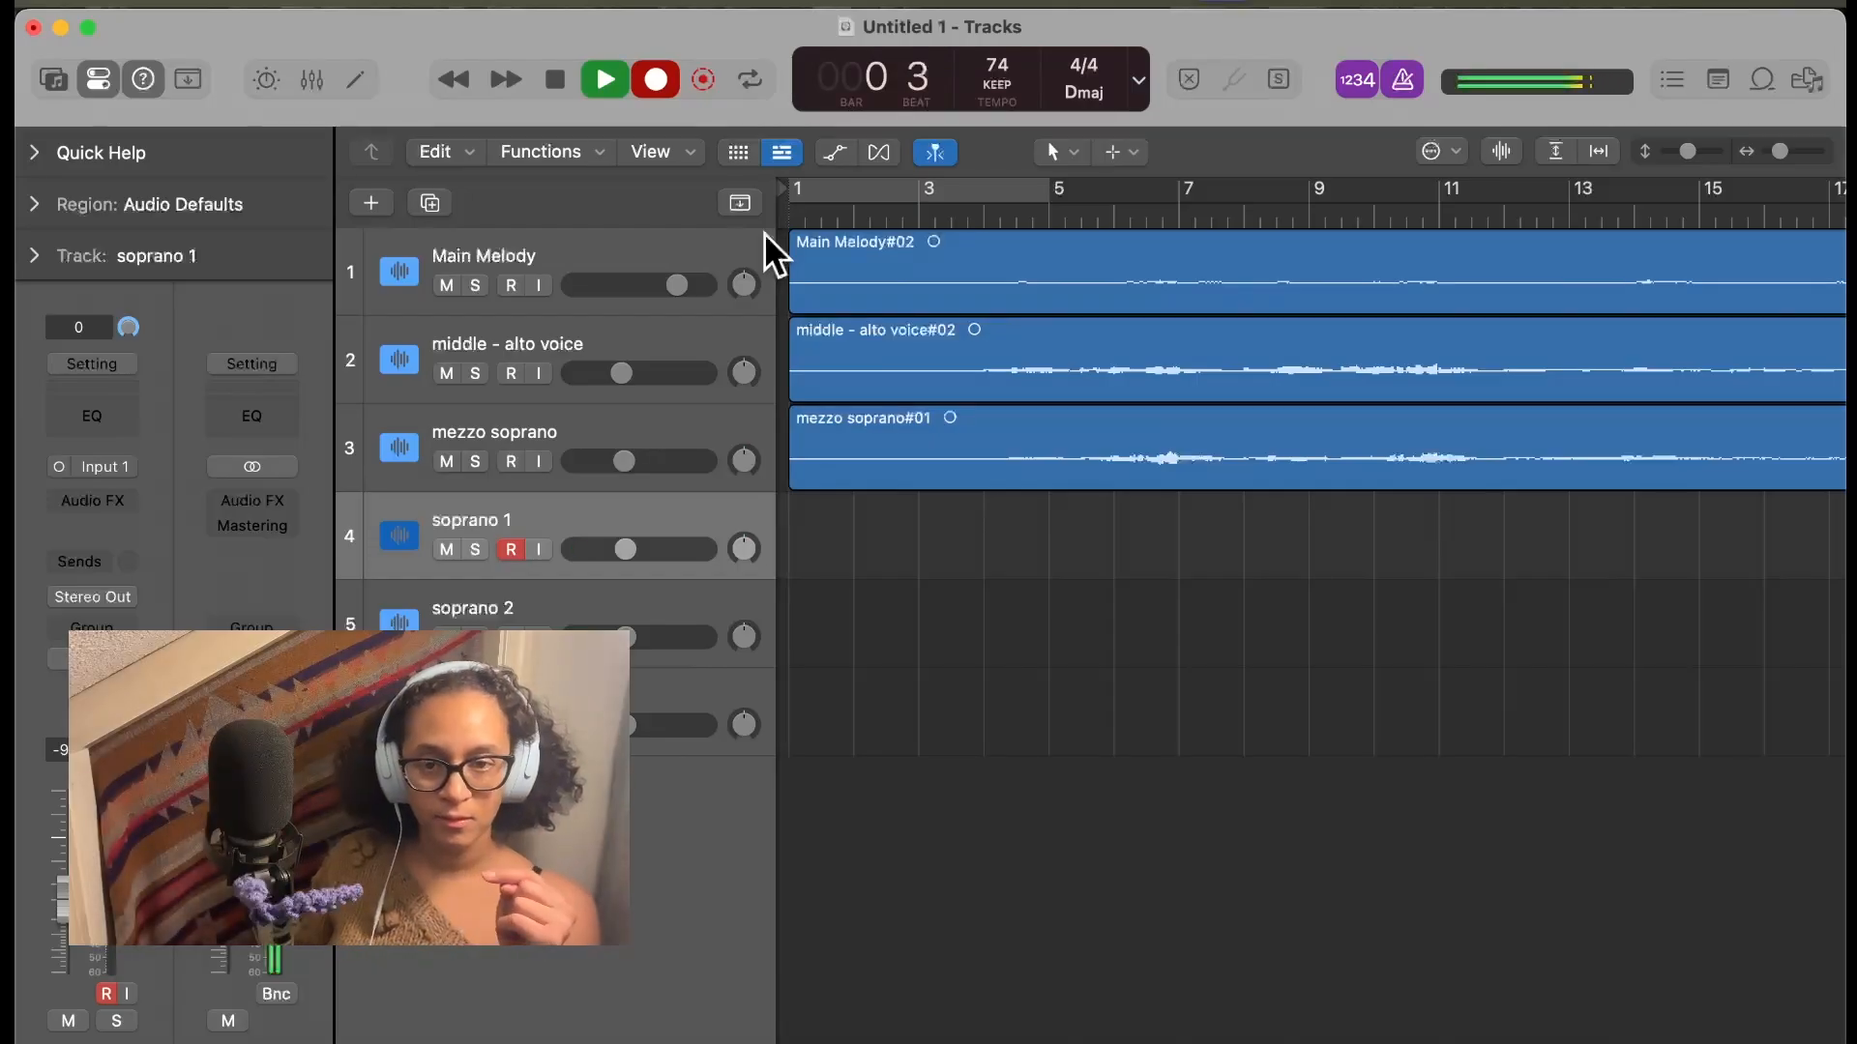
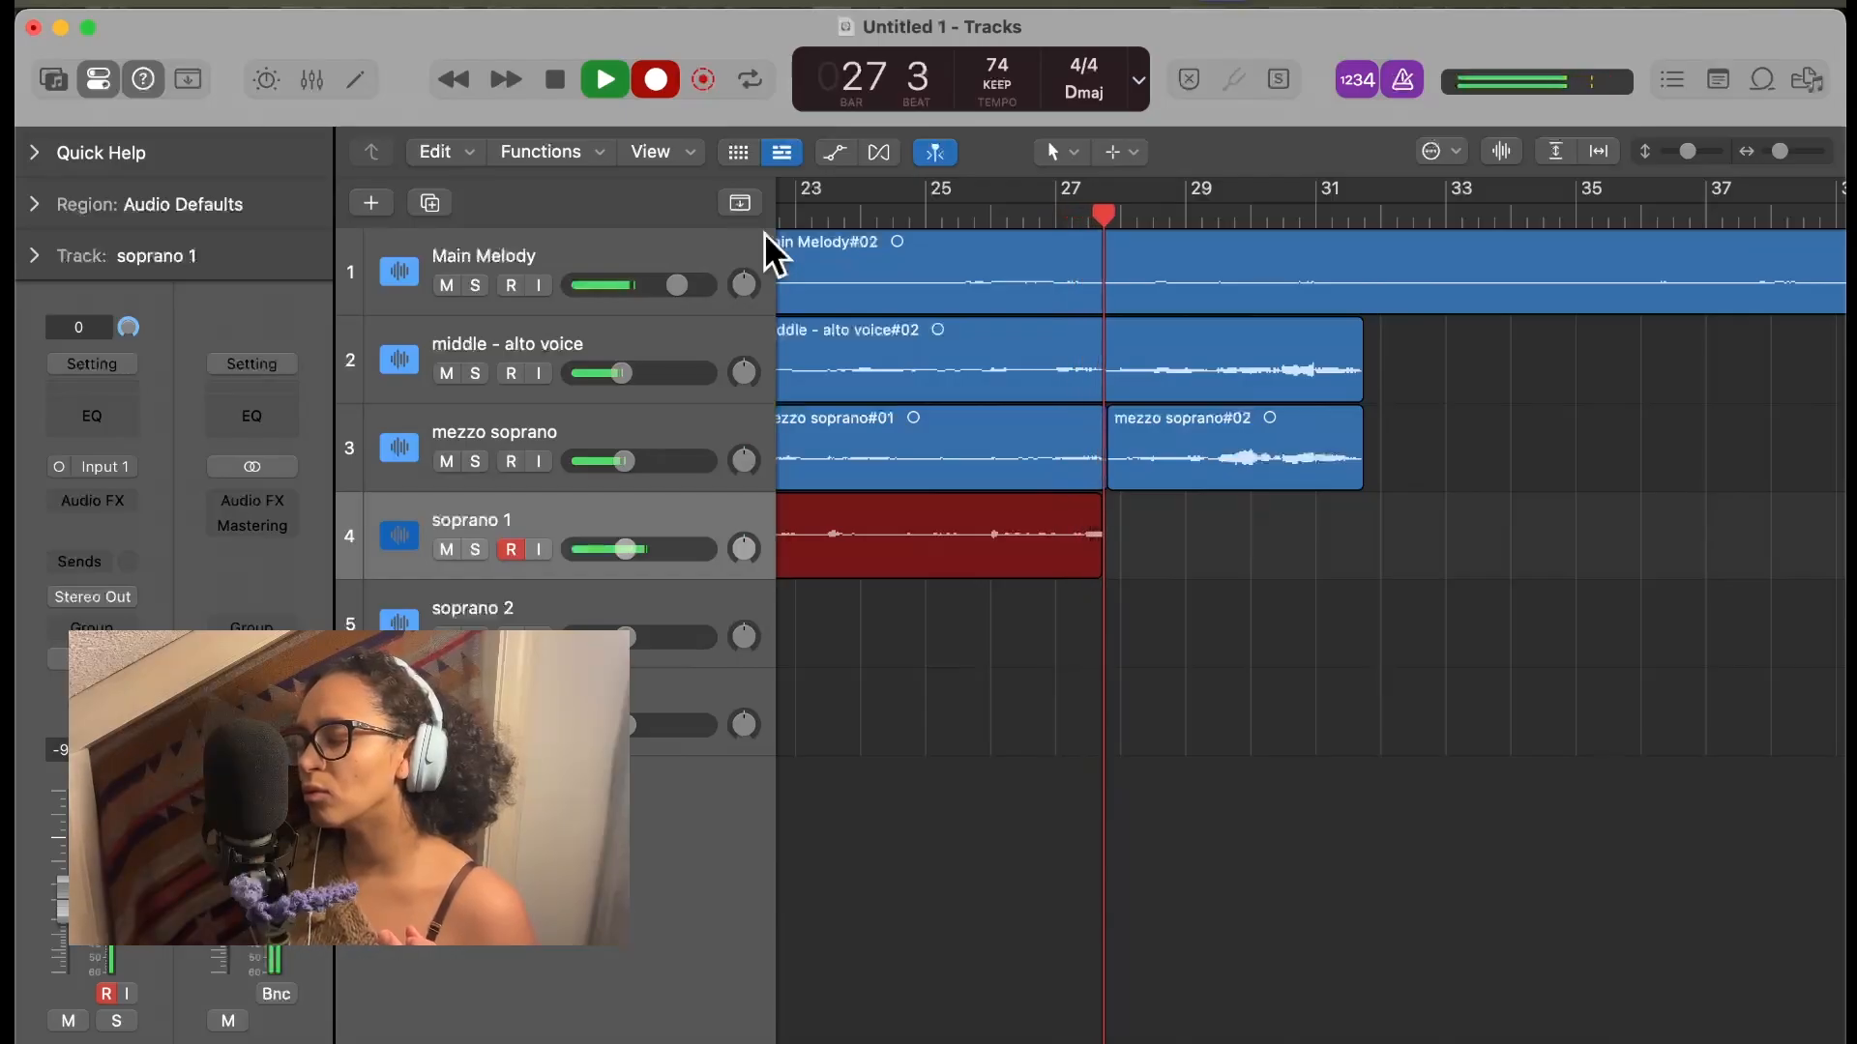
{"action": "key", "text": "space"}
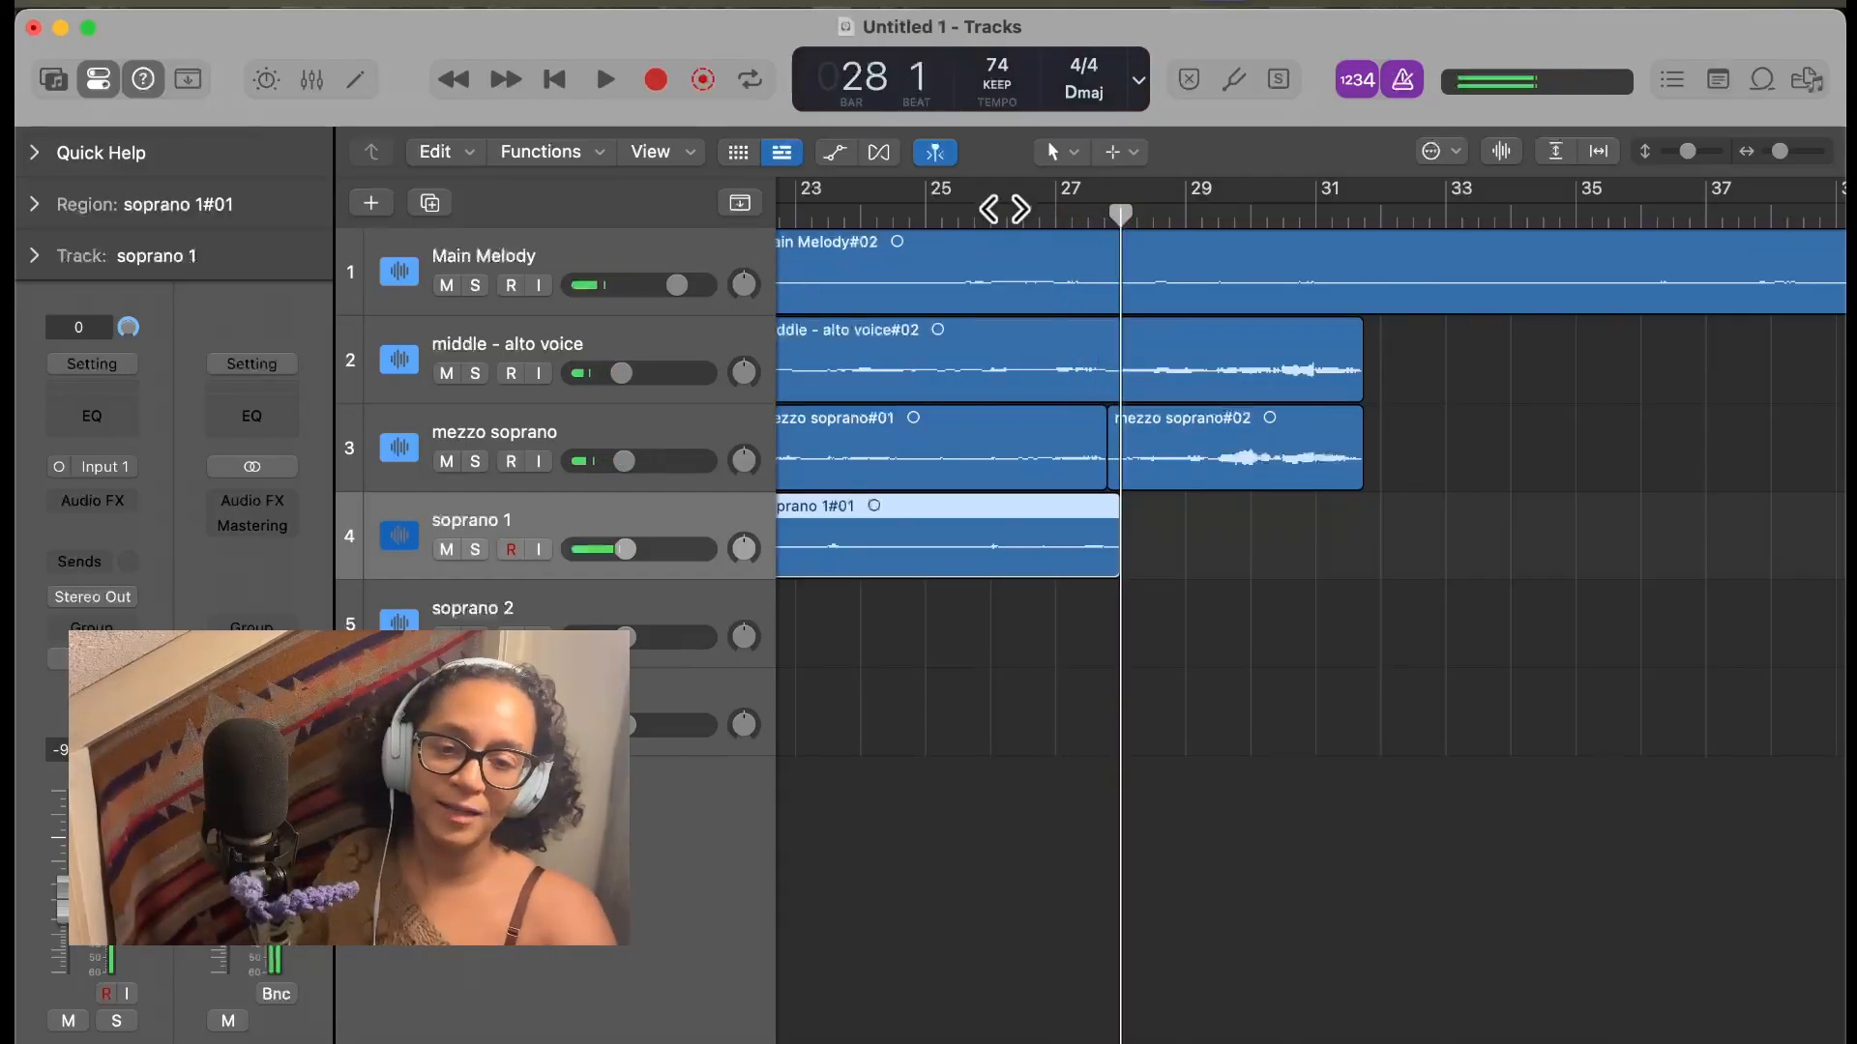
Play back the end of the soprano 1 take with the other voices from about bar 22 to bar 25
{"action": "left_click", "coordinate": [906, 206]}
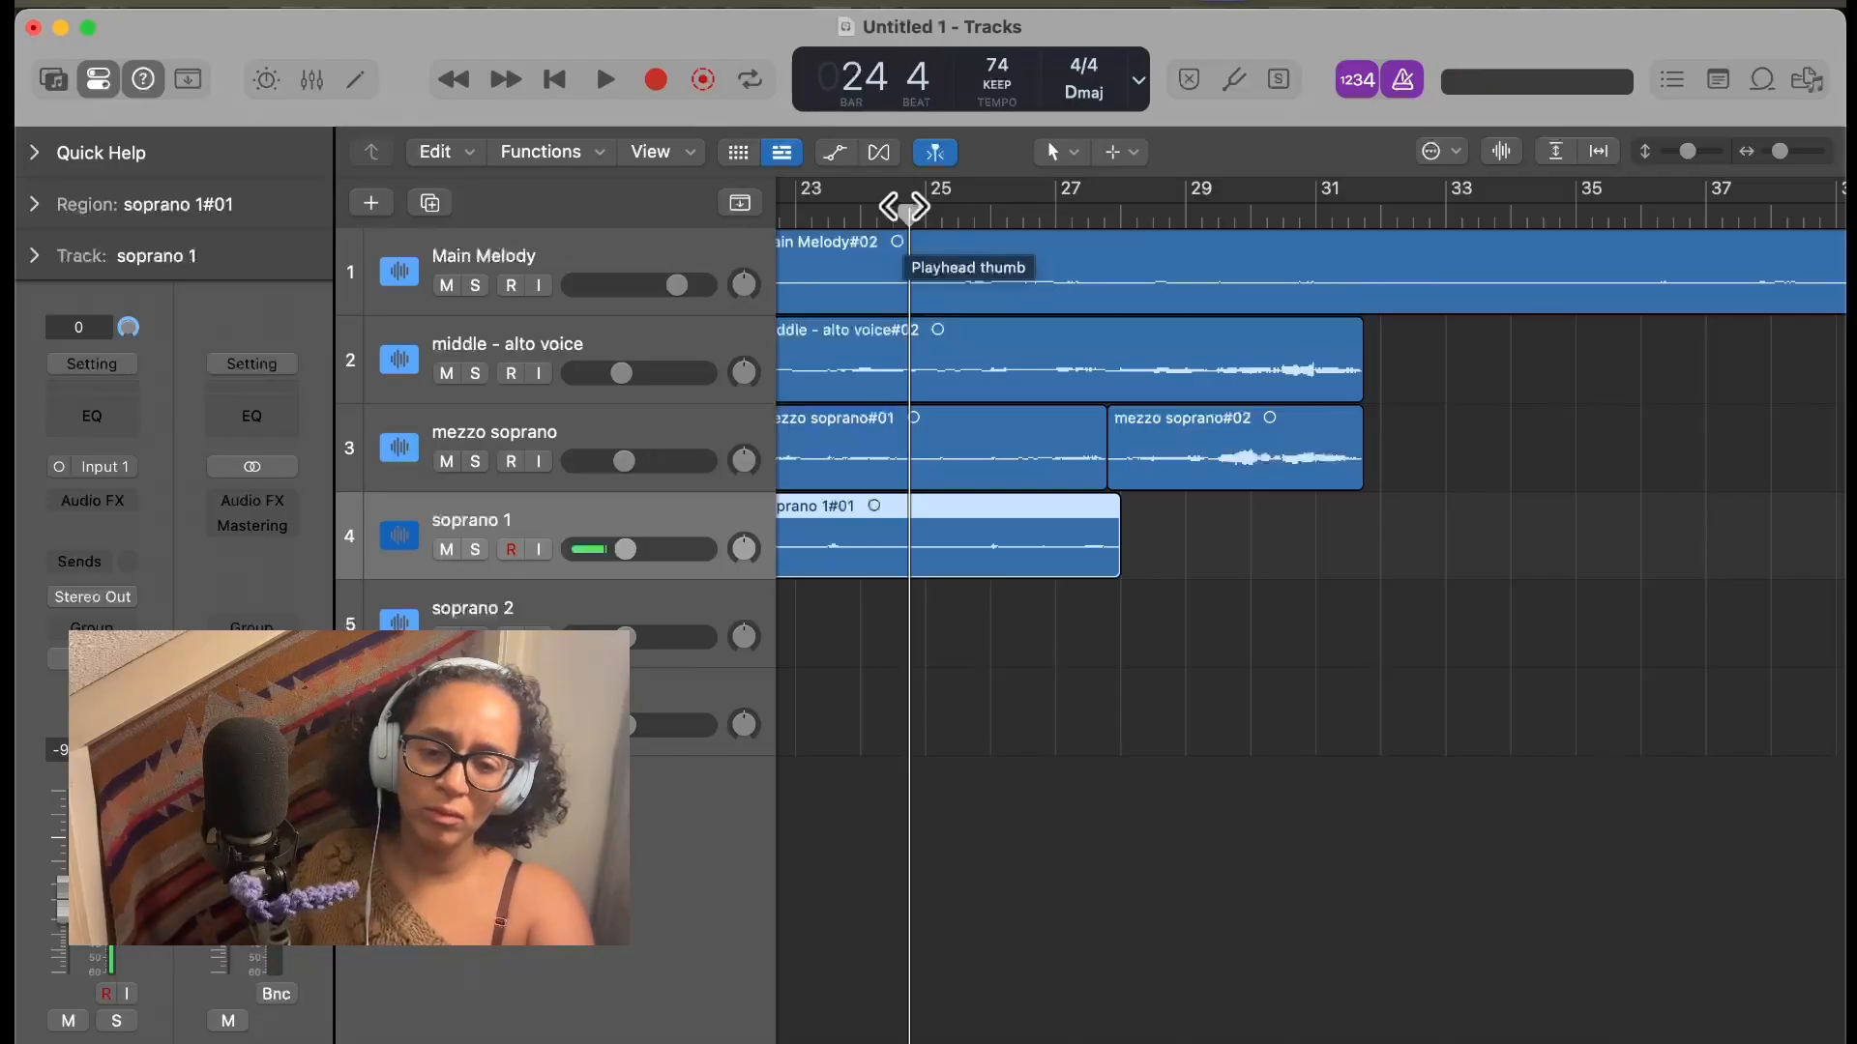
{"action": "left_click_drag", "start_coordinate": [845, 211], "coordinate": [825, 213]}
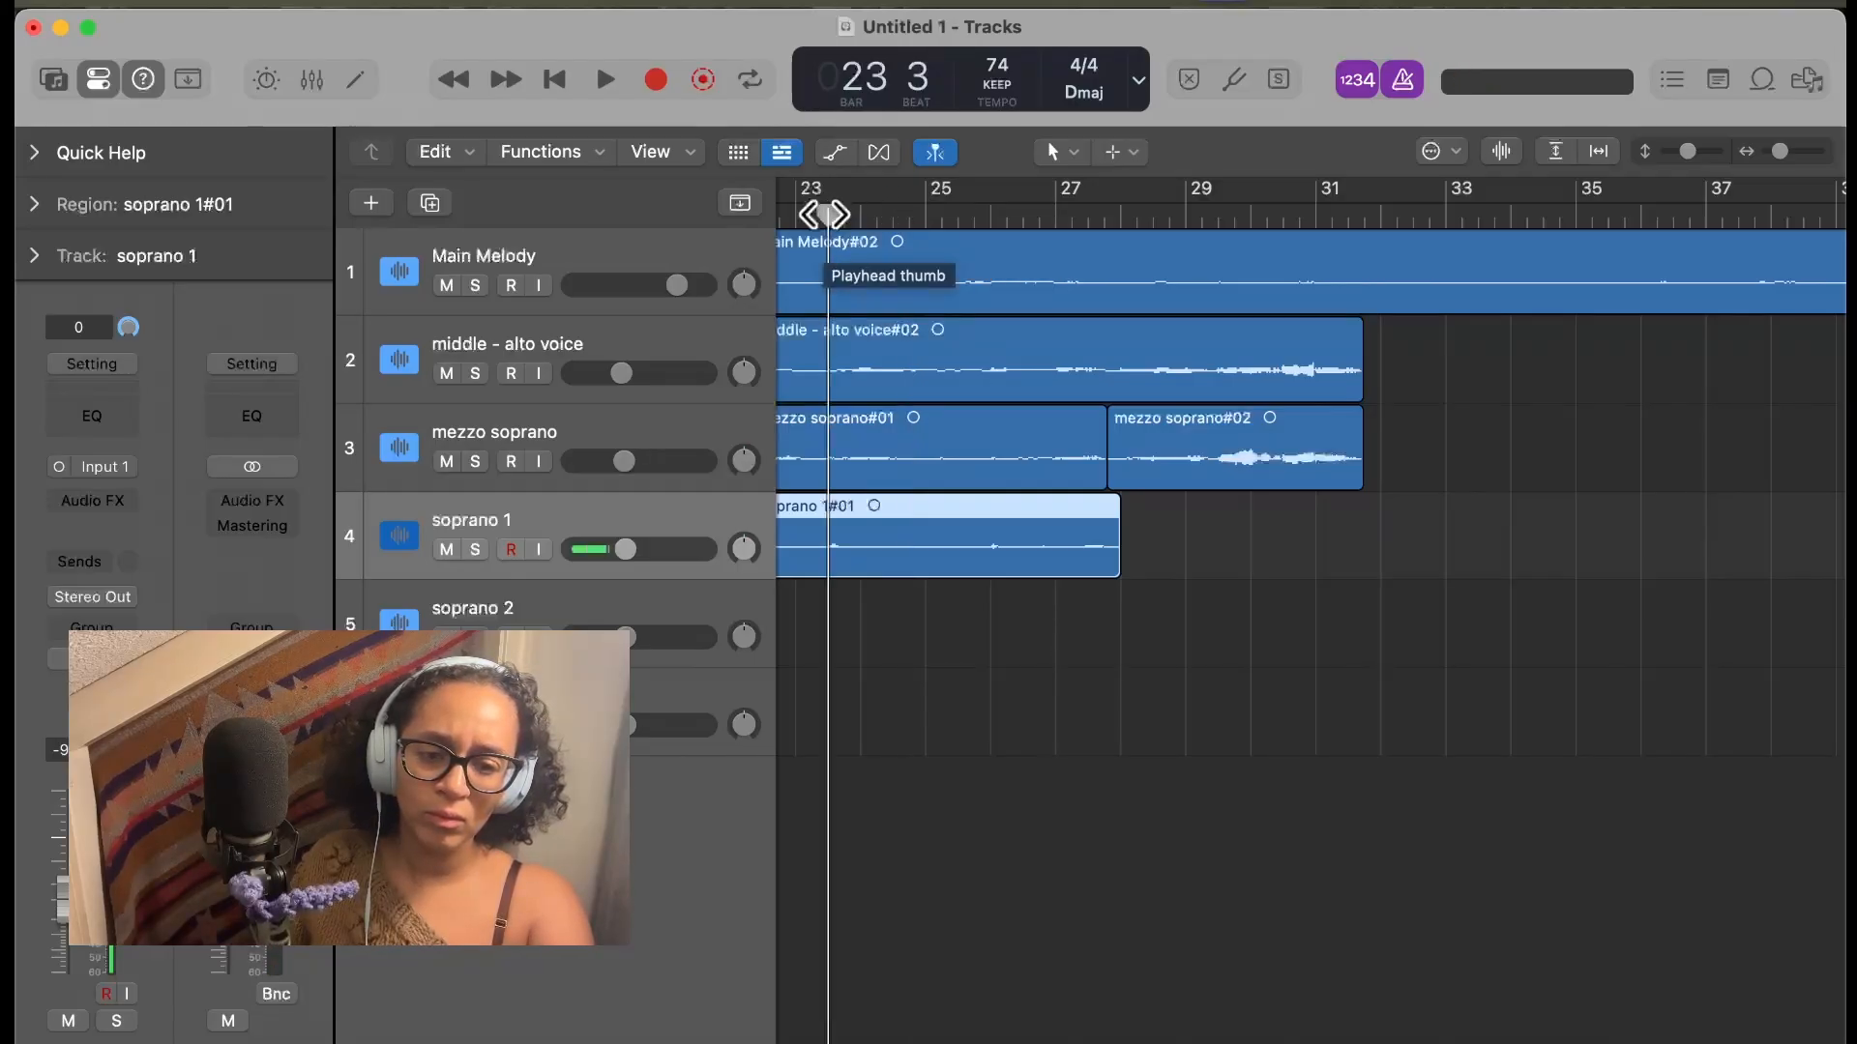
{"action": "scroll", "coordinate": [1007, 365], "scroll_direction": "left", "scroll_amount": 3}
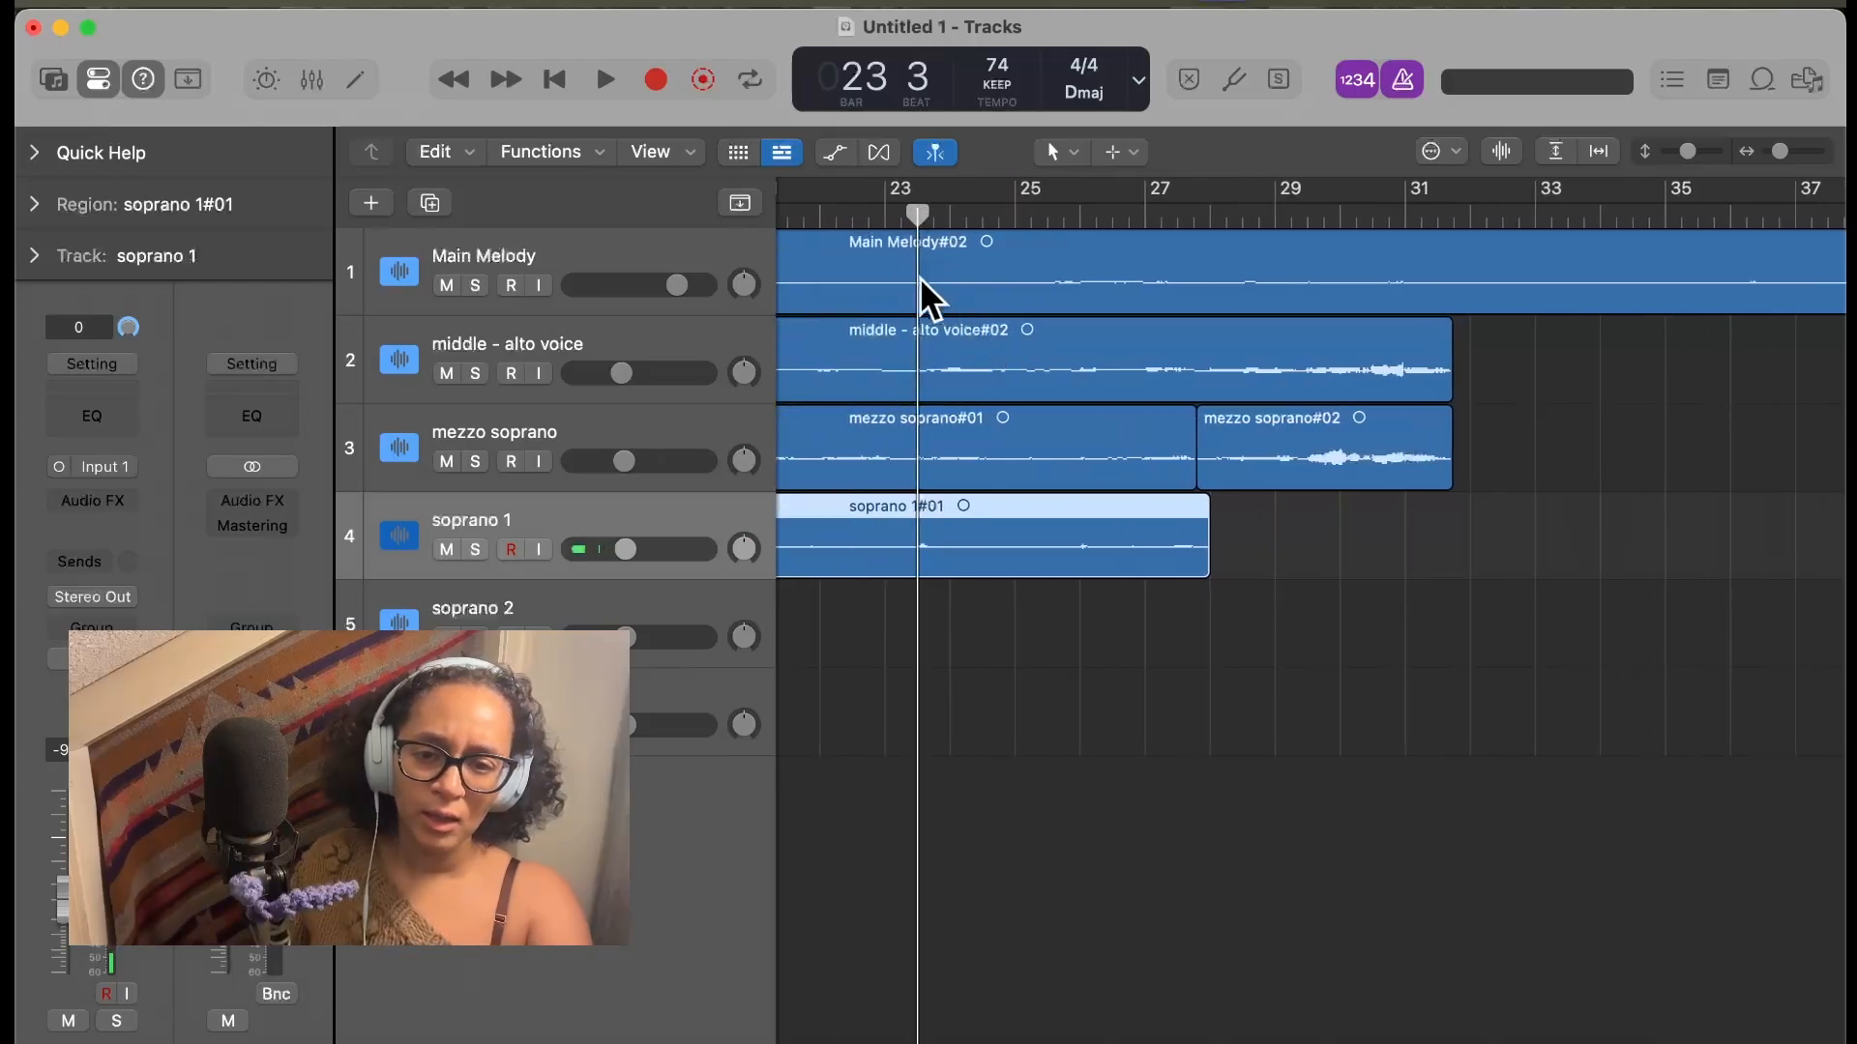
{"action": "left_click", "coordinate": [855, 210]}
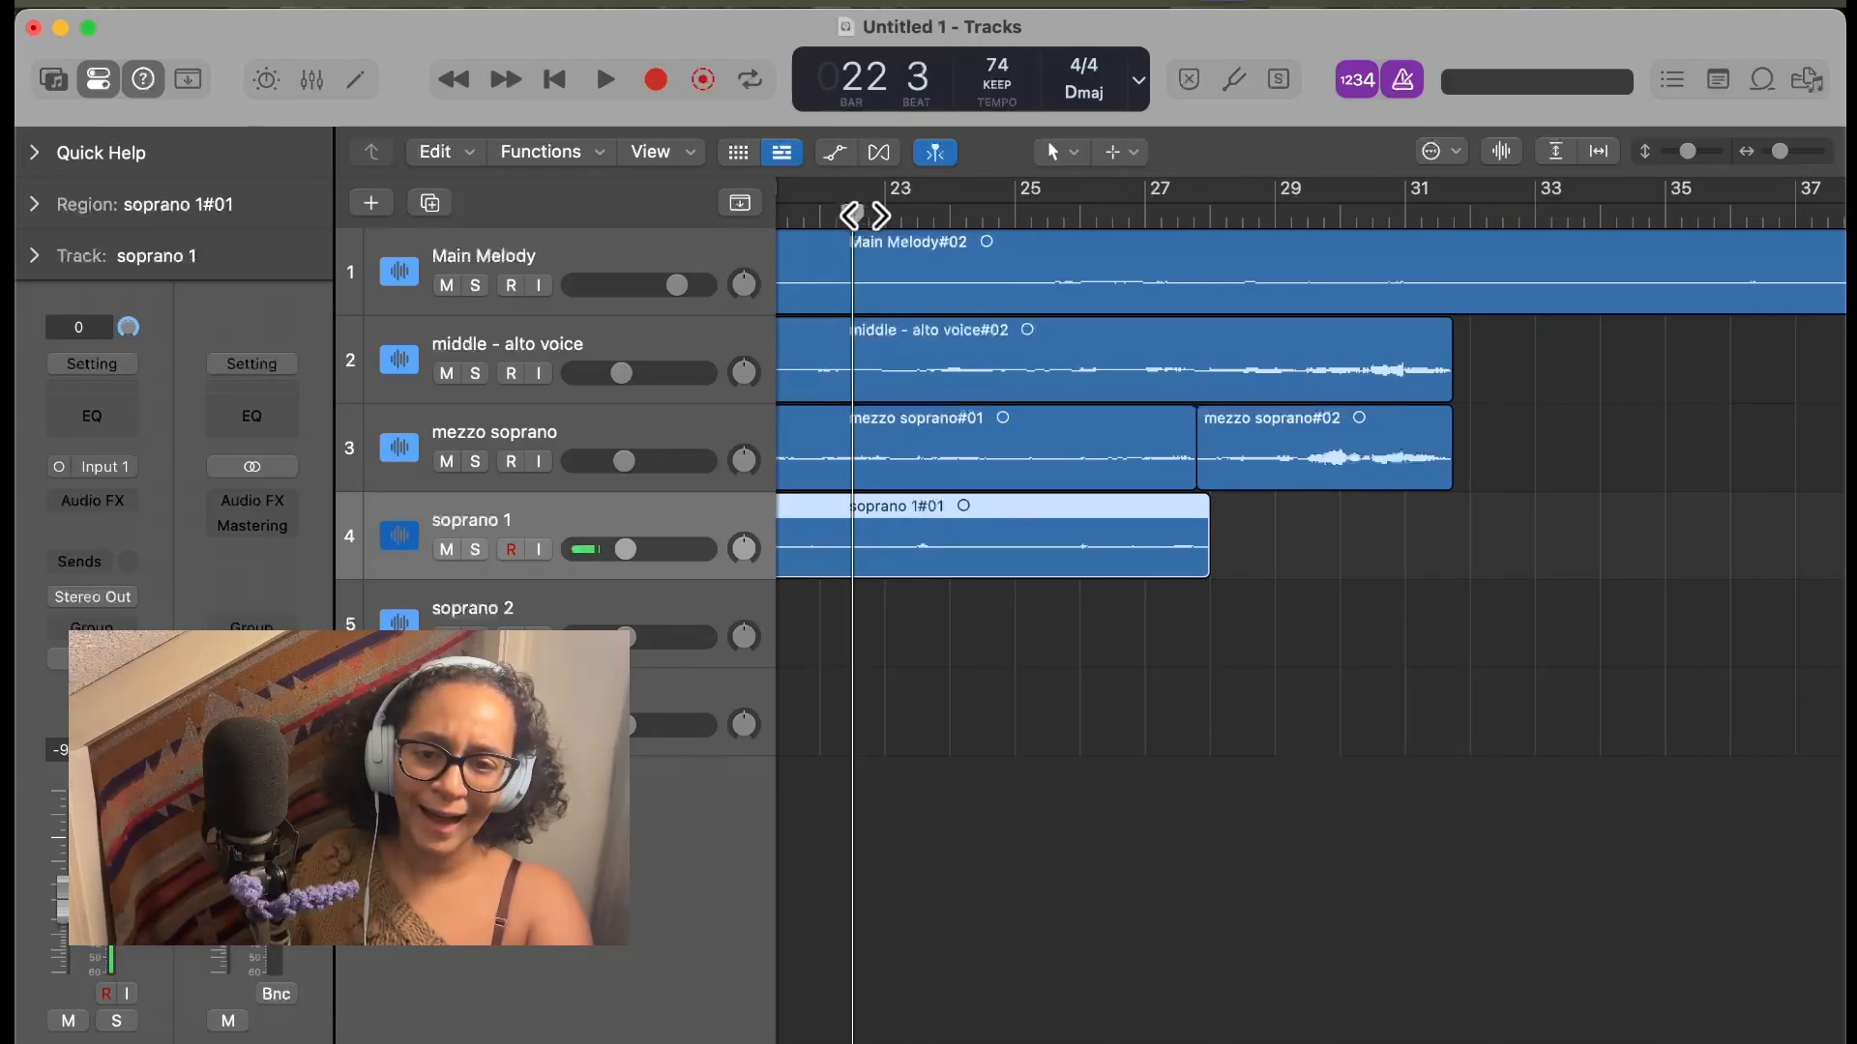
{"action": "key", "text": "space"}
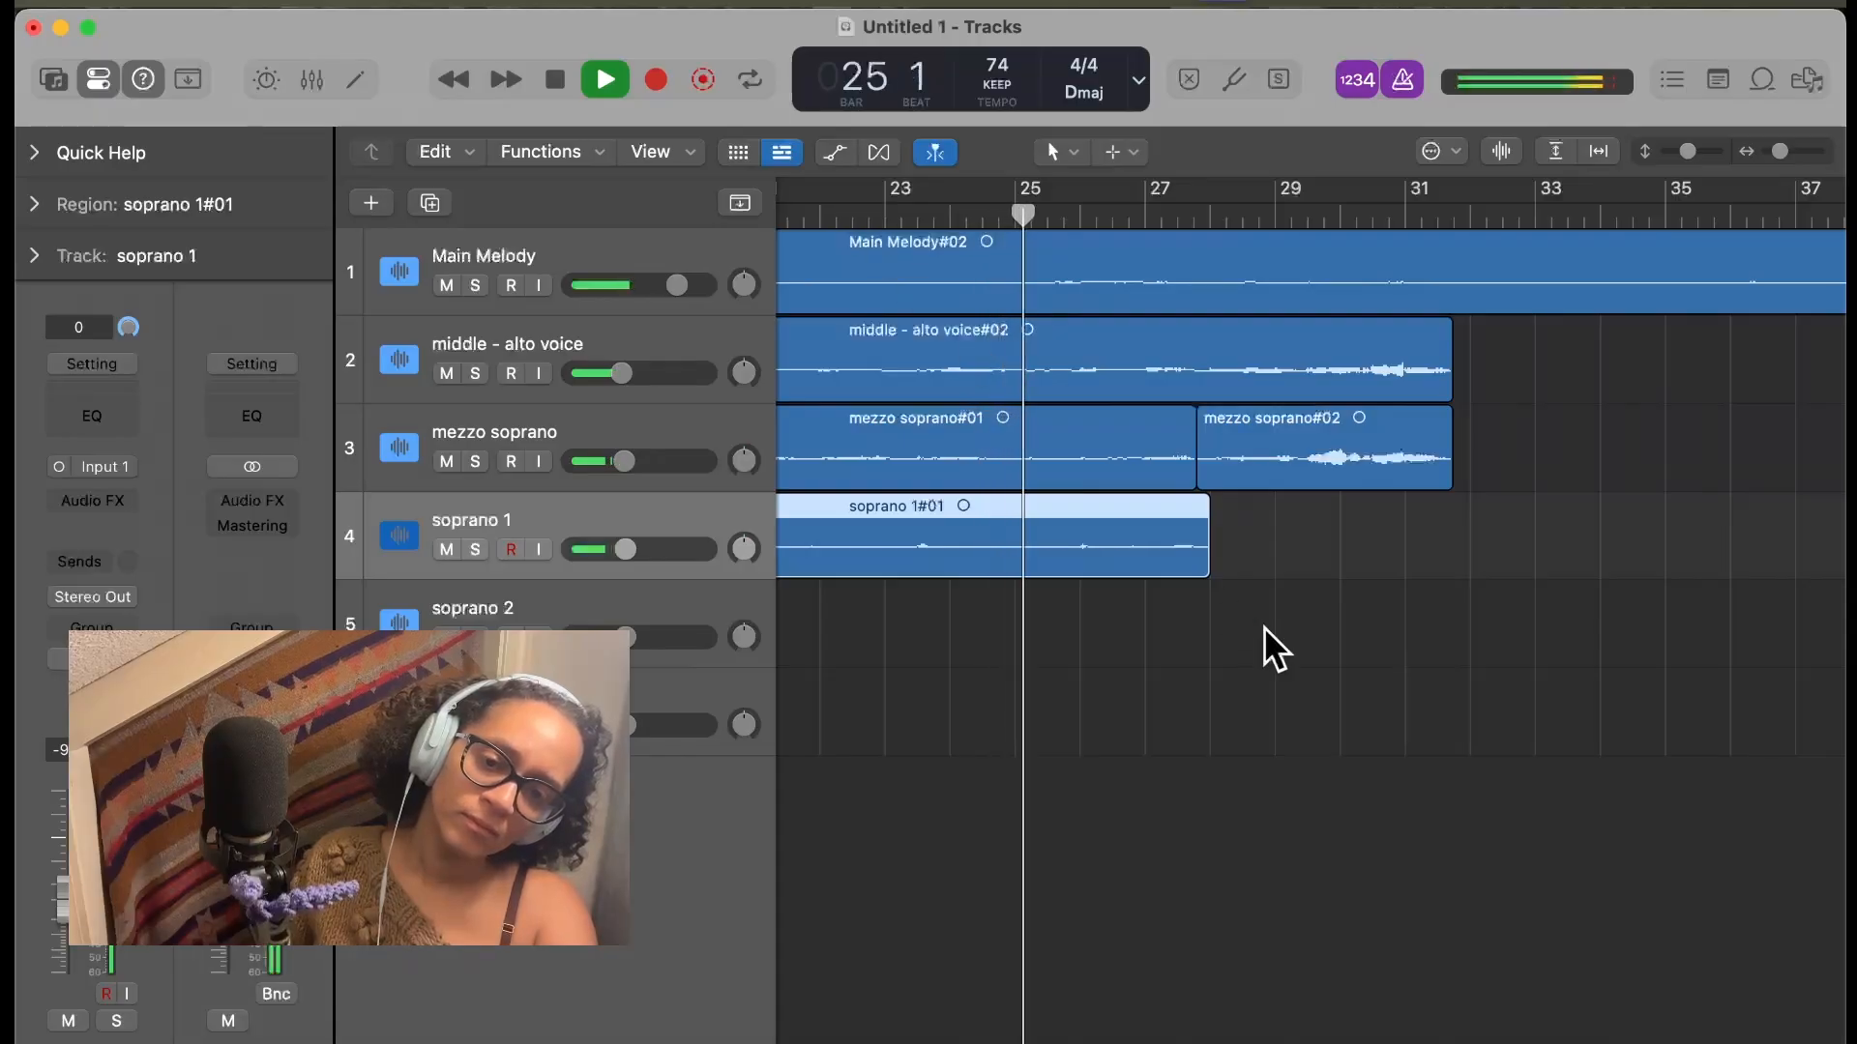
{"action": "key", "text": "space"}
Split the soprano 1#01 region at bar 24 and delete the part after the split
{"action": "left_click", "coordinate": [949, 214]}
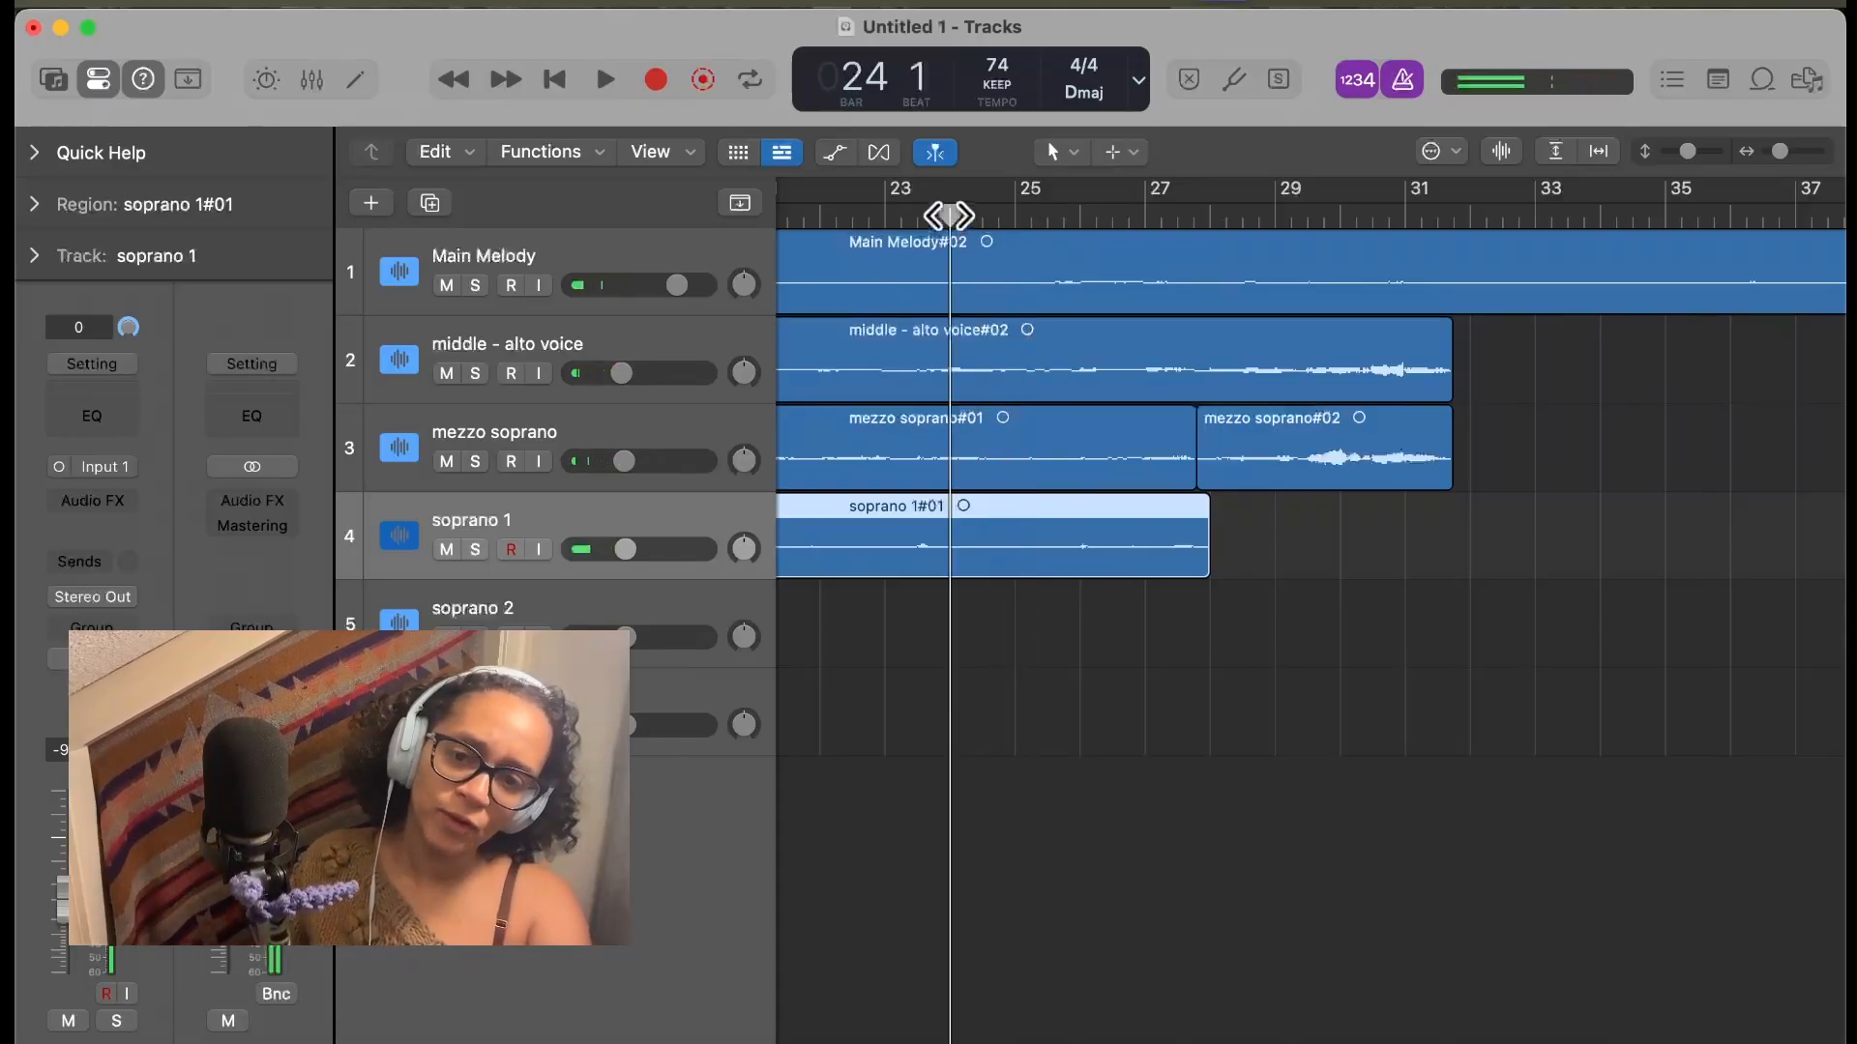
{"action": "right_click", "coordinate": [1008, 546]}
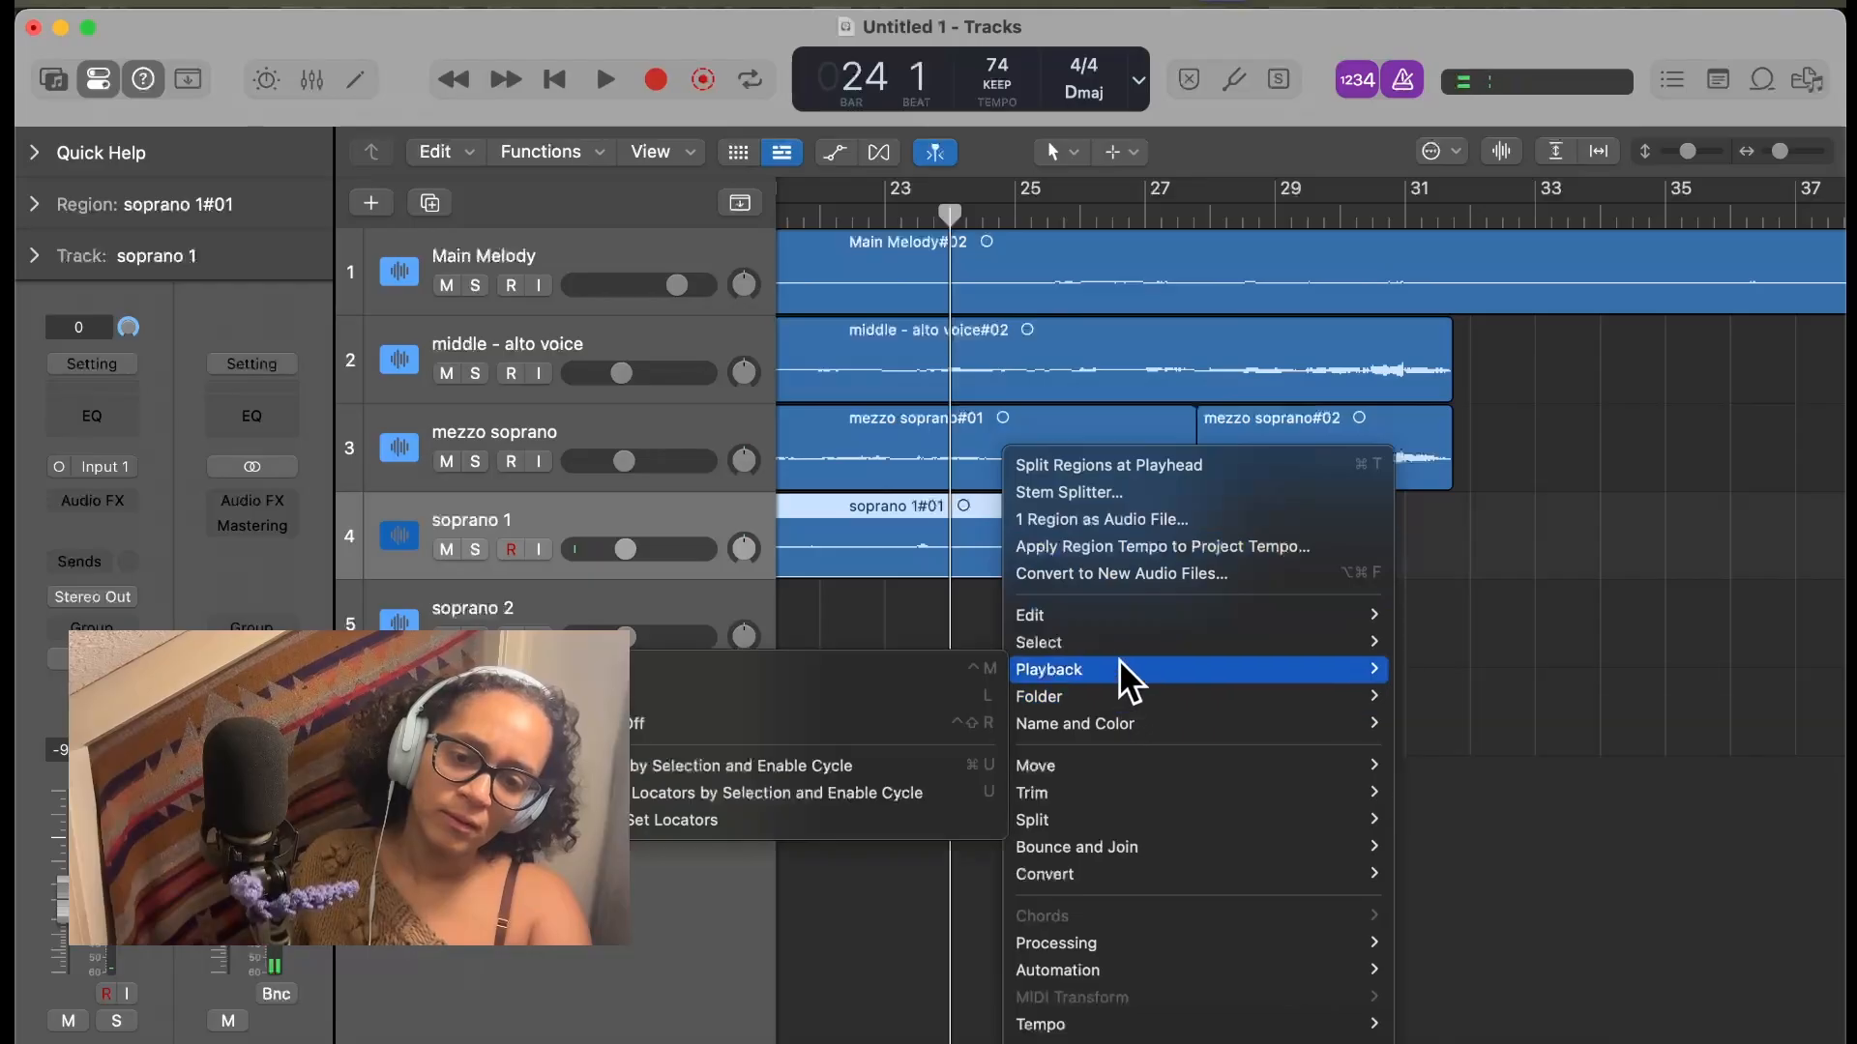
{"action": "mouse_move", "coordinate": [1122, 648]}
{"action": "mouse_move", "coordinate": [1128, 812]}
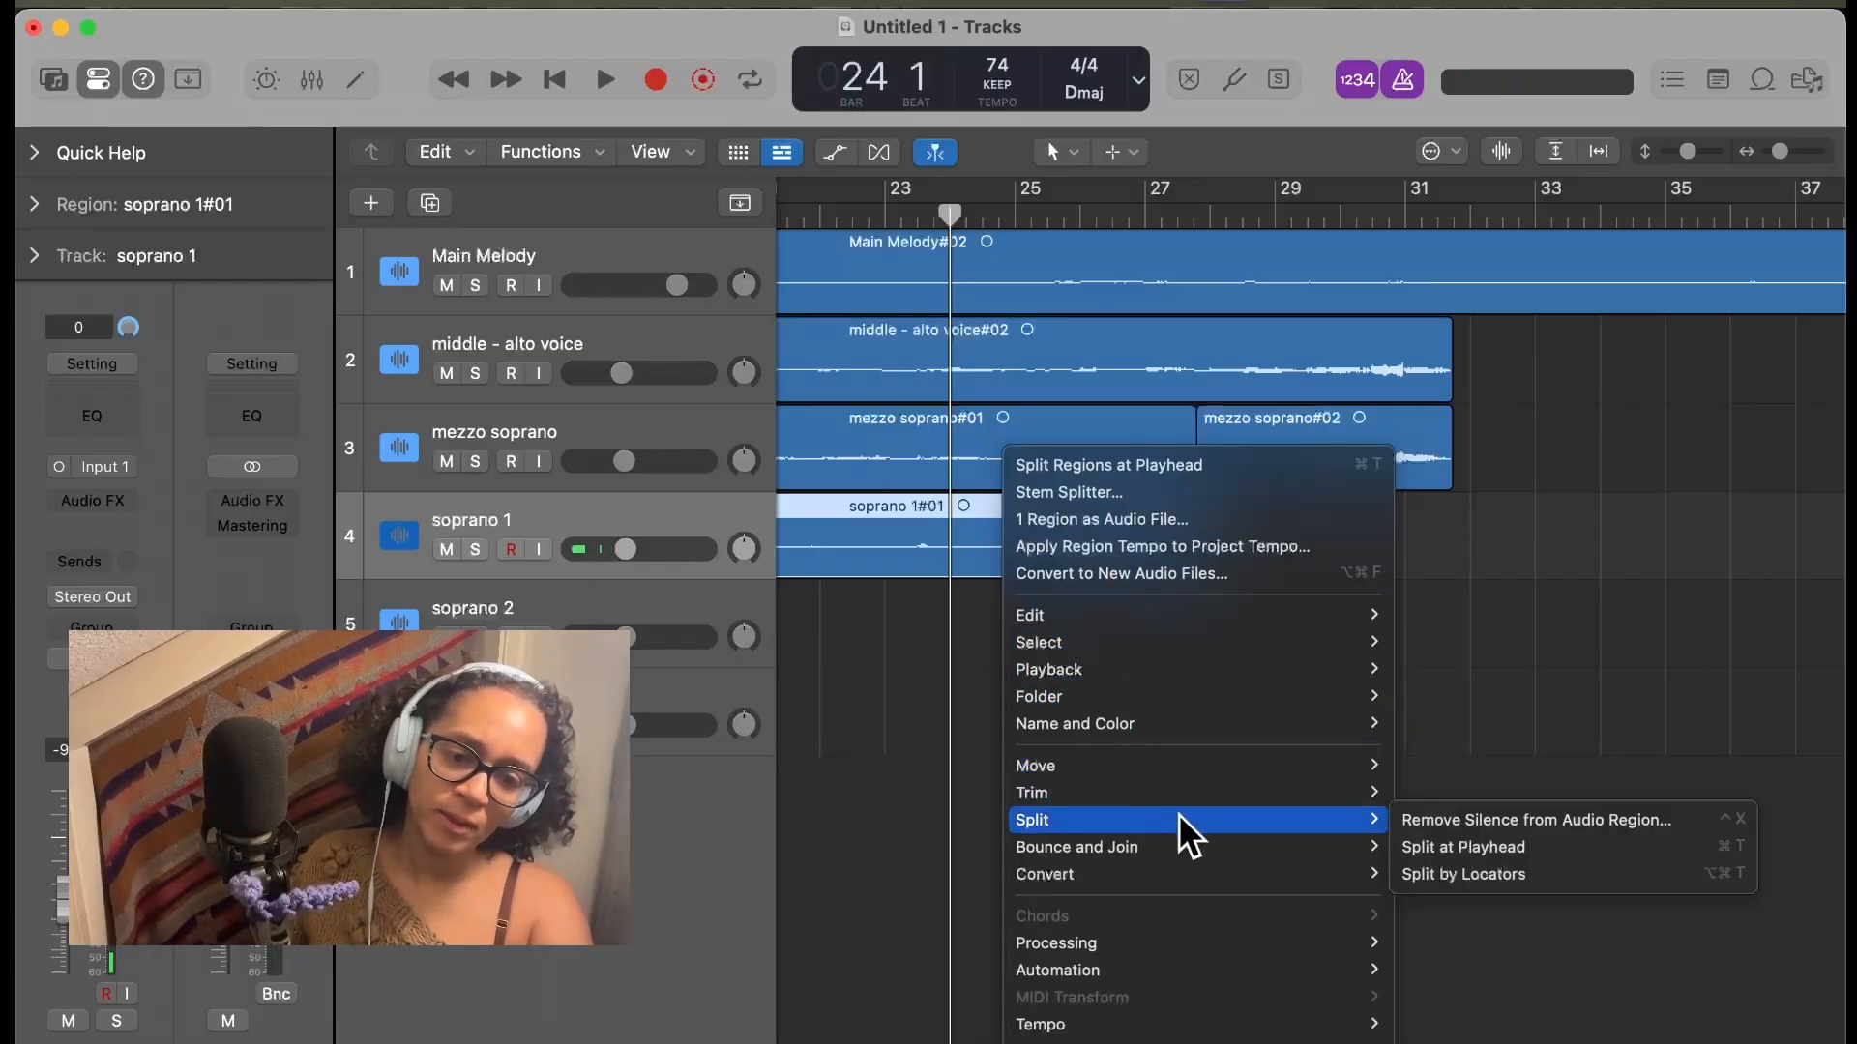
{"action": "left_click", "coordinate": [1431, 849]}
{"action": "left_click", "coordinate": [1156, 546]}
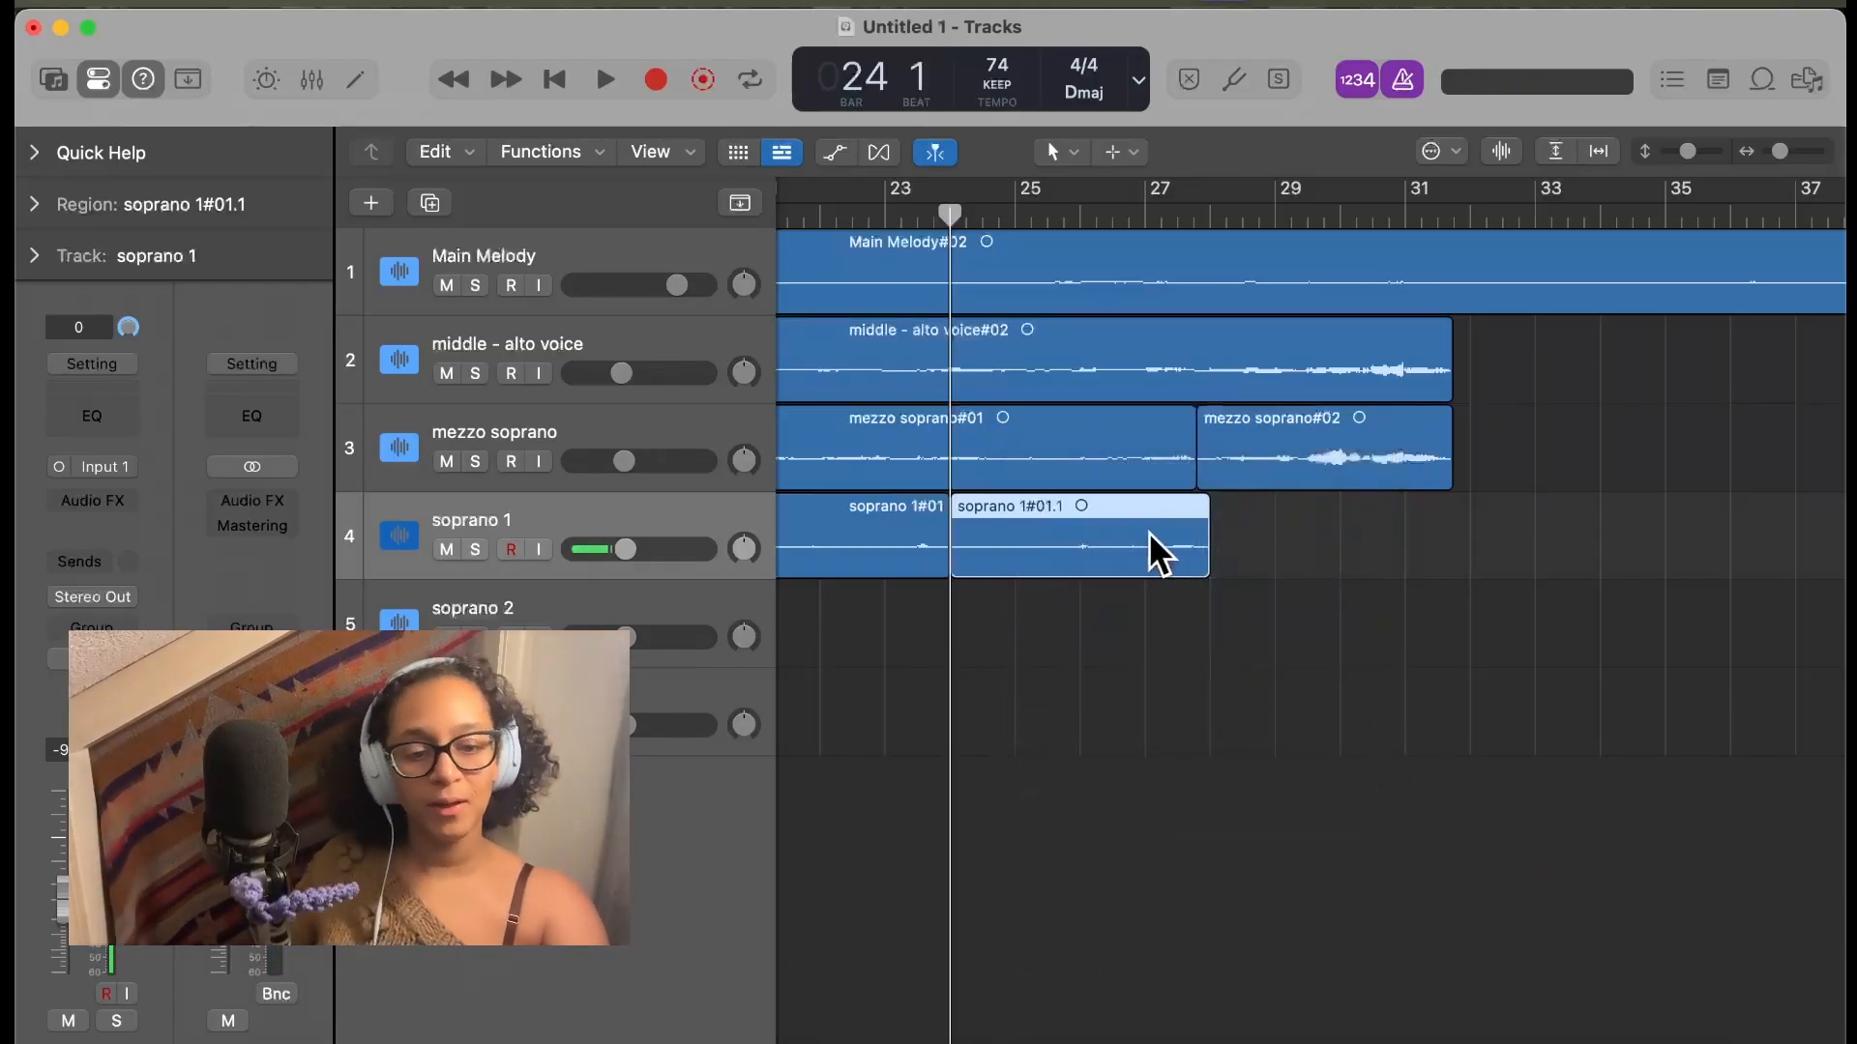
{"action": "key", "text": "Delete"}
Play back the arrangement from about bar 22 to bar 28 to hear the passage missing its soprano part
{"action": "left_click", "coordinate": [822, 203]}
{"action": "key", "text": "space"}
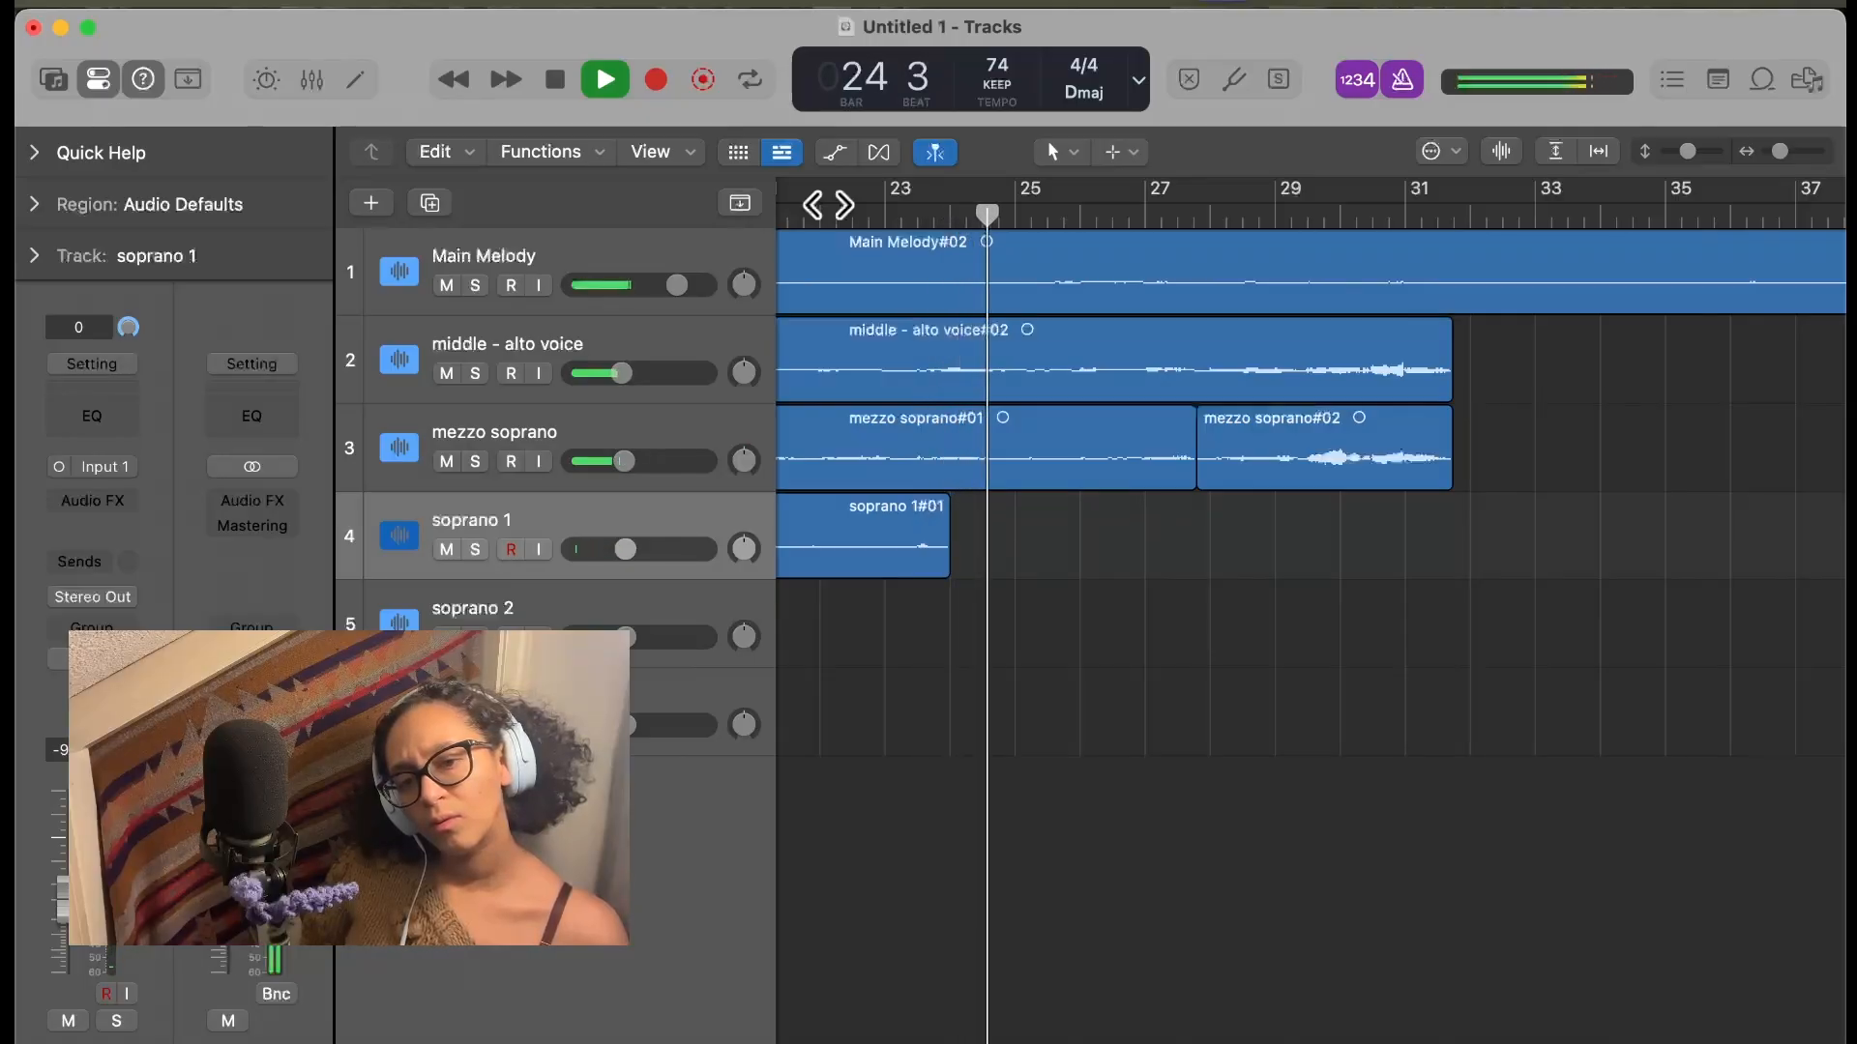
{"action": "key", "text": "XF86AudioRaiseVolume"}
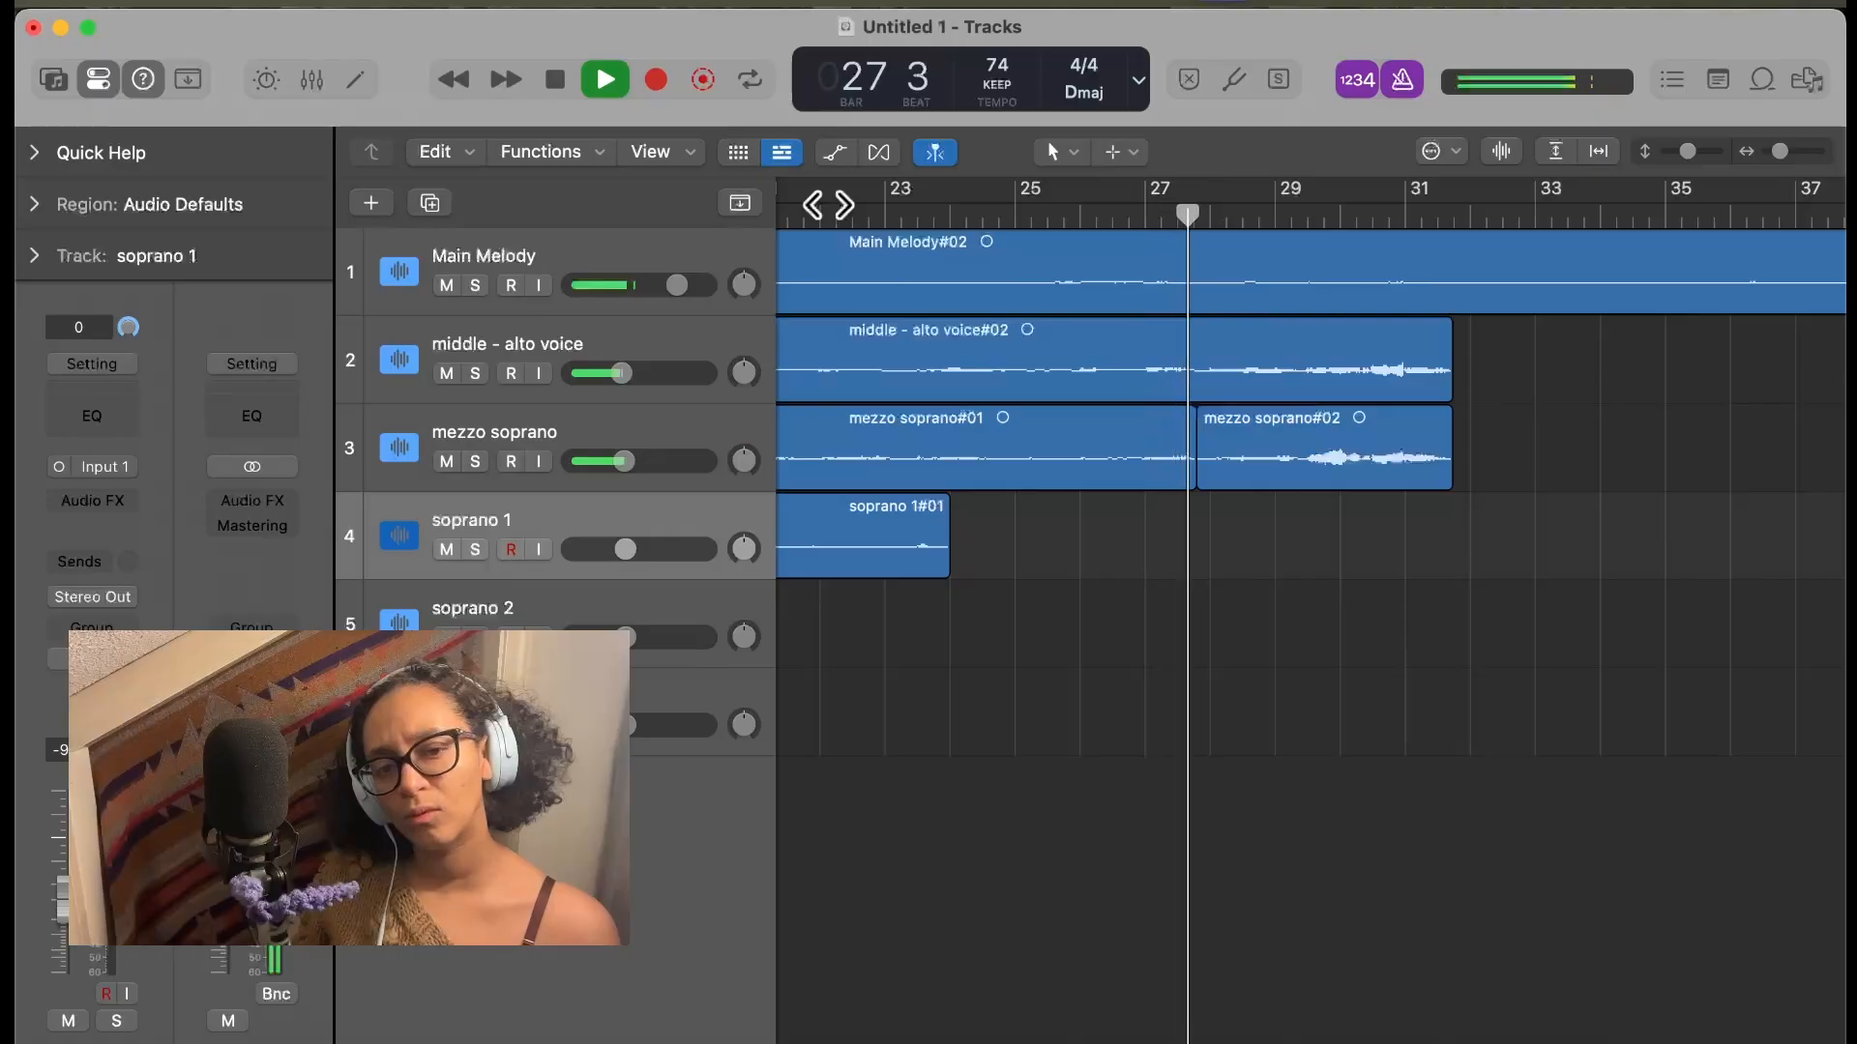
{"action": "key", "text": "space"}
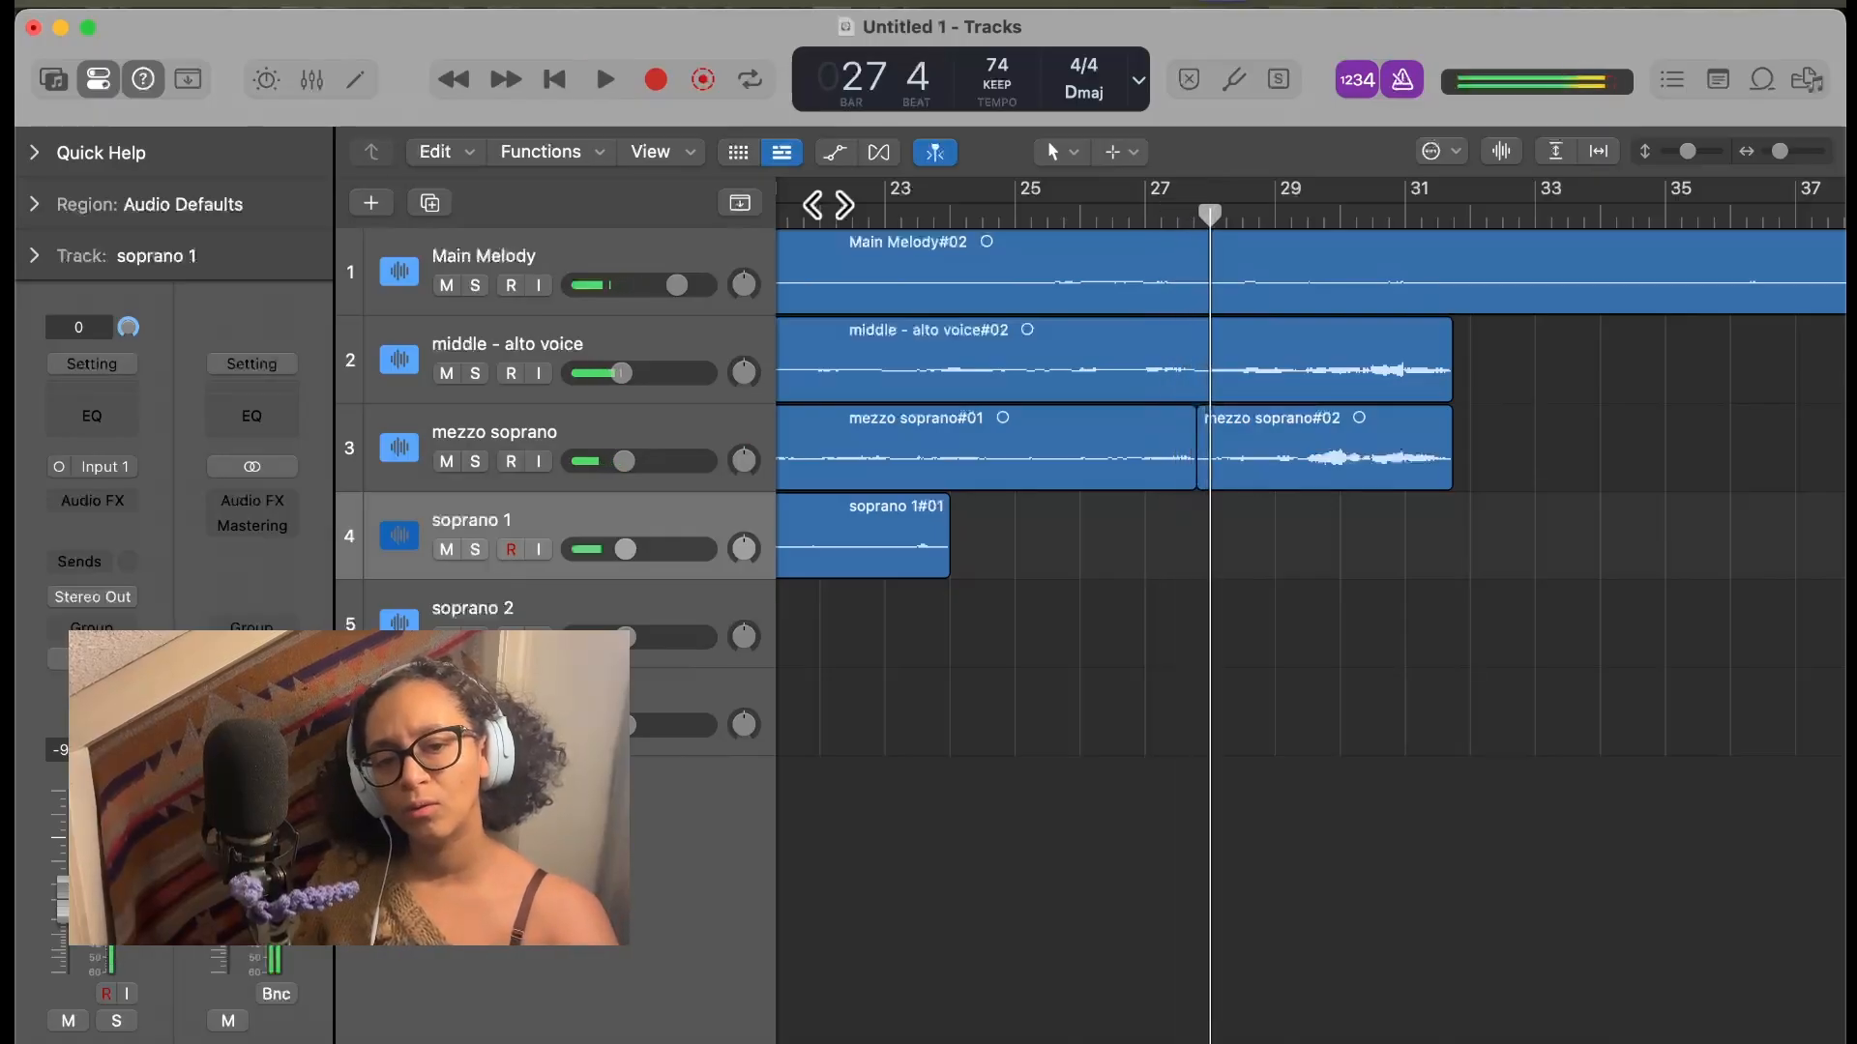
Try to record soprano 1 onward from about bar 23, stop at bar 24, and undo the overlapping take
{"action": "left_click", "coordinate": [1016, 211]}
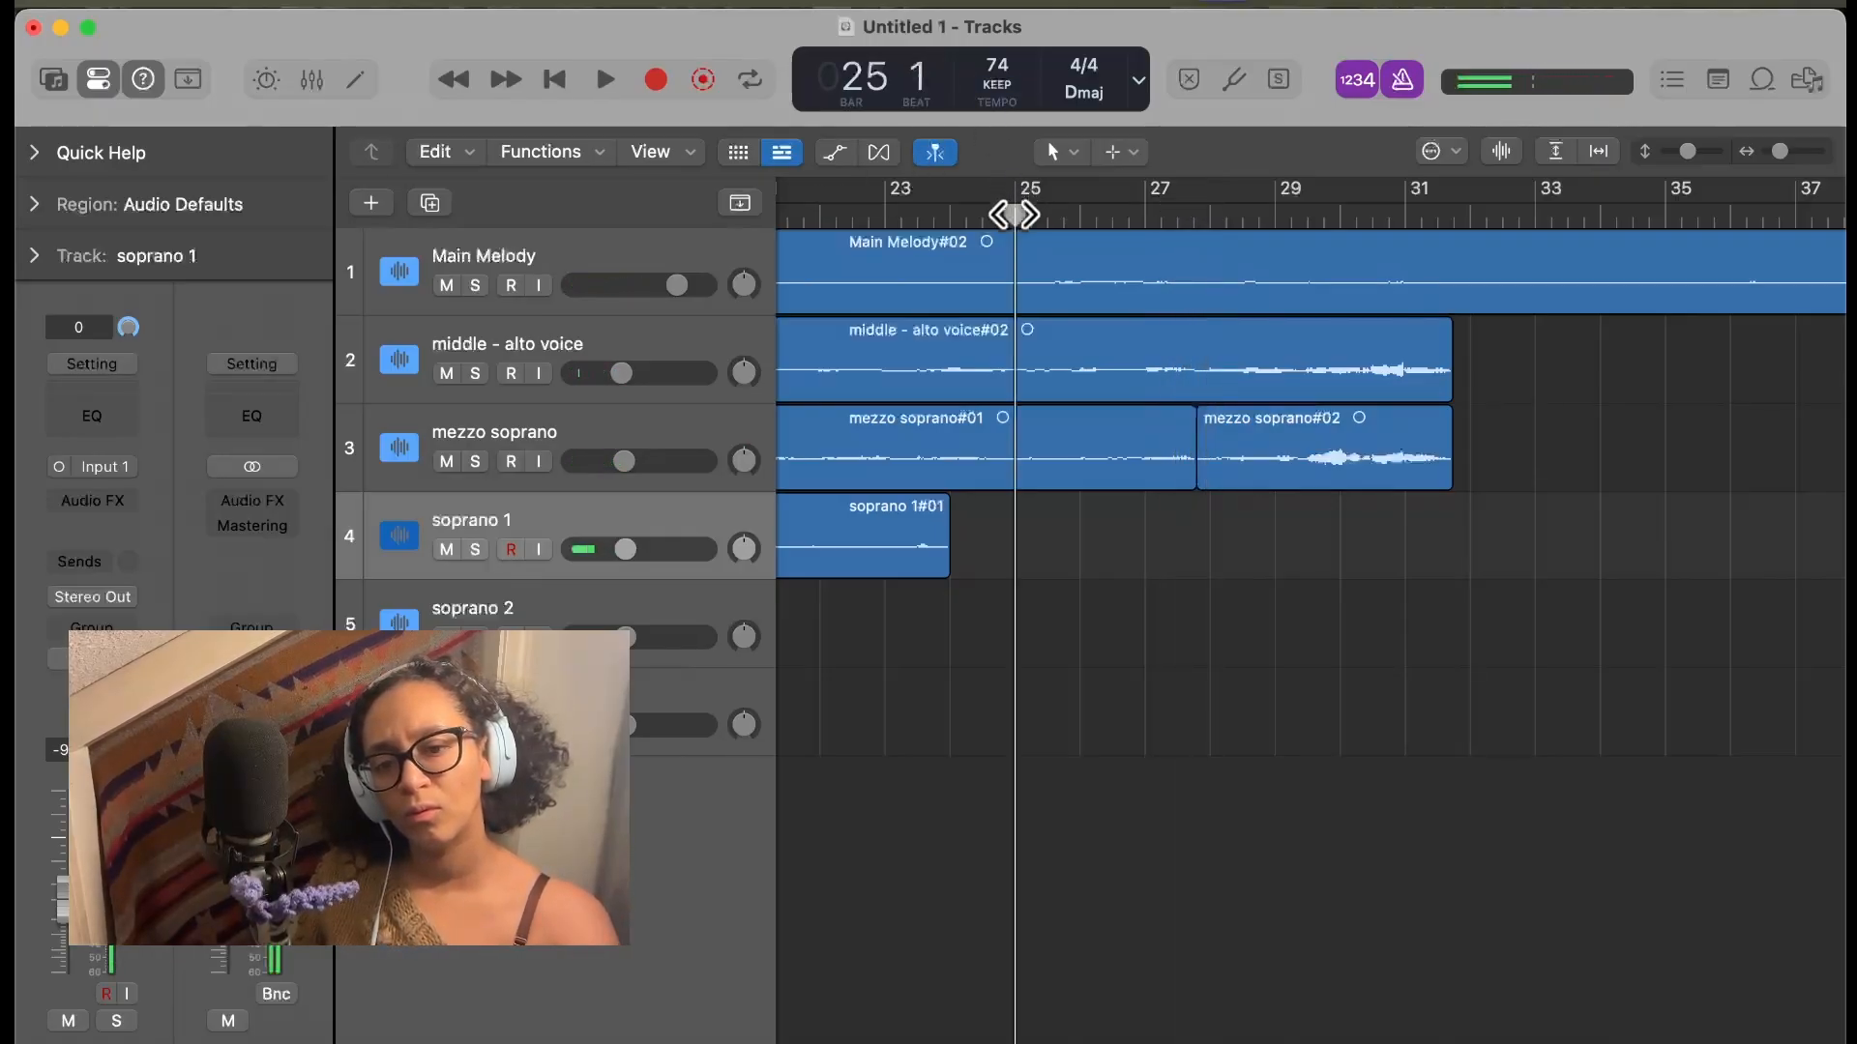
{"action": "left_click_drag", "start_coordinate": [994, 221], "coordinate": [933, 217]}
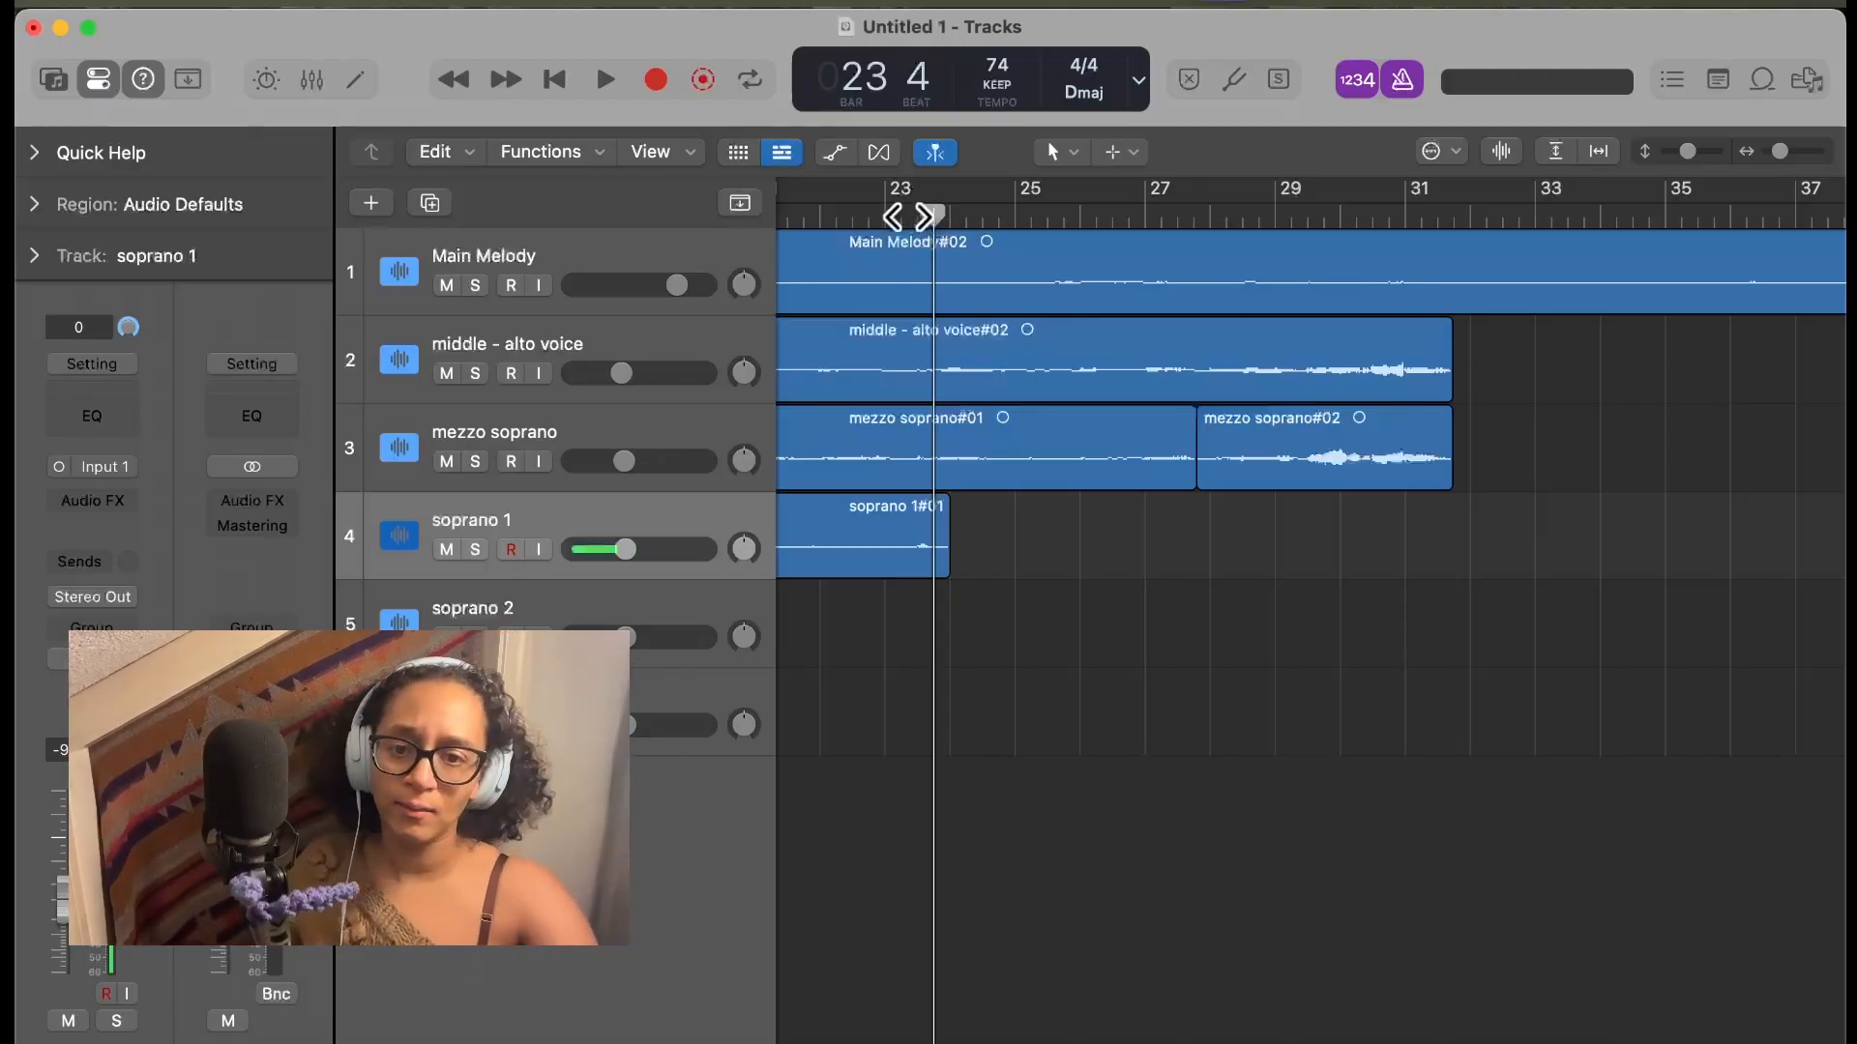
{"action": "left_click", "coordinate": [907, 216]}
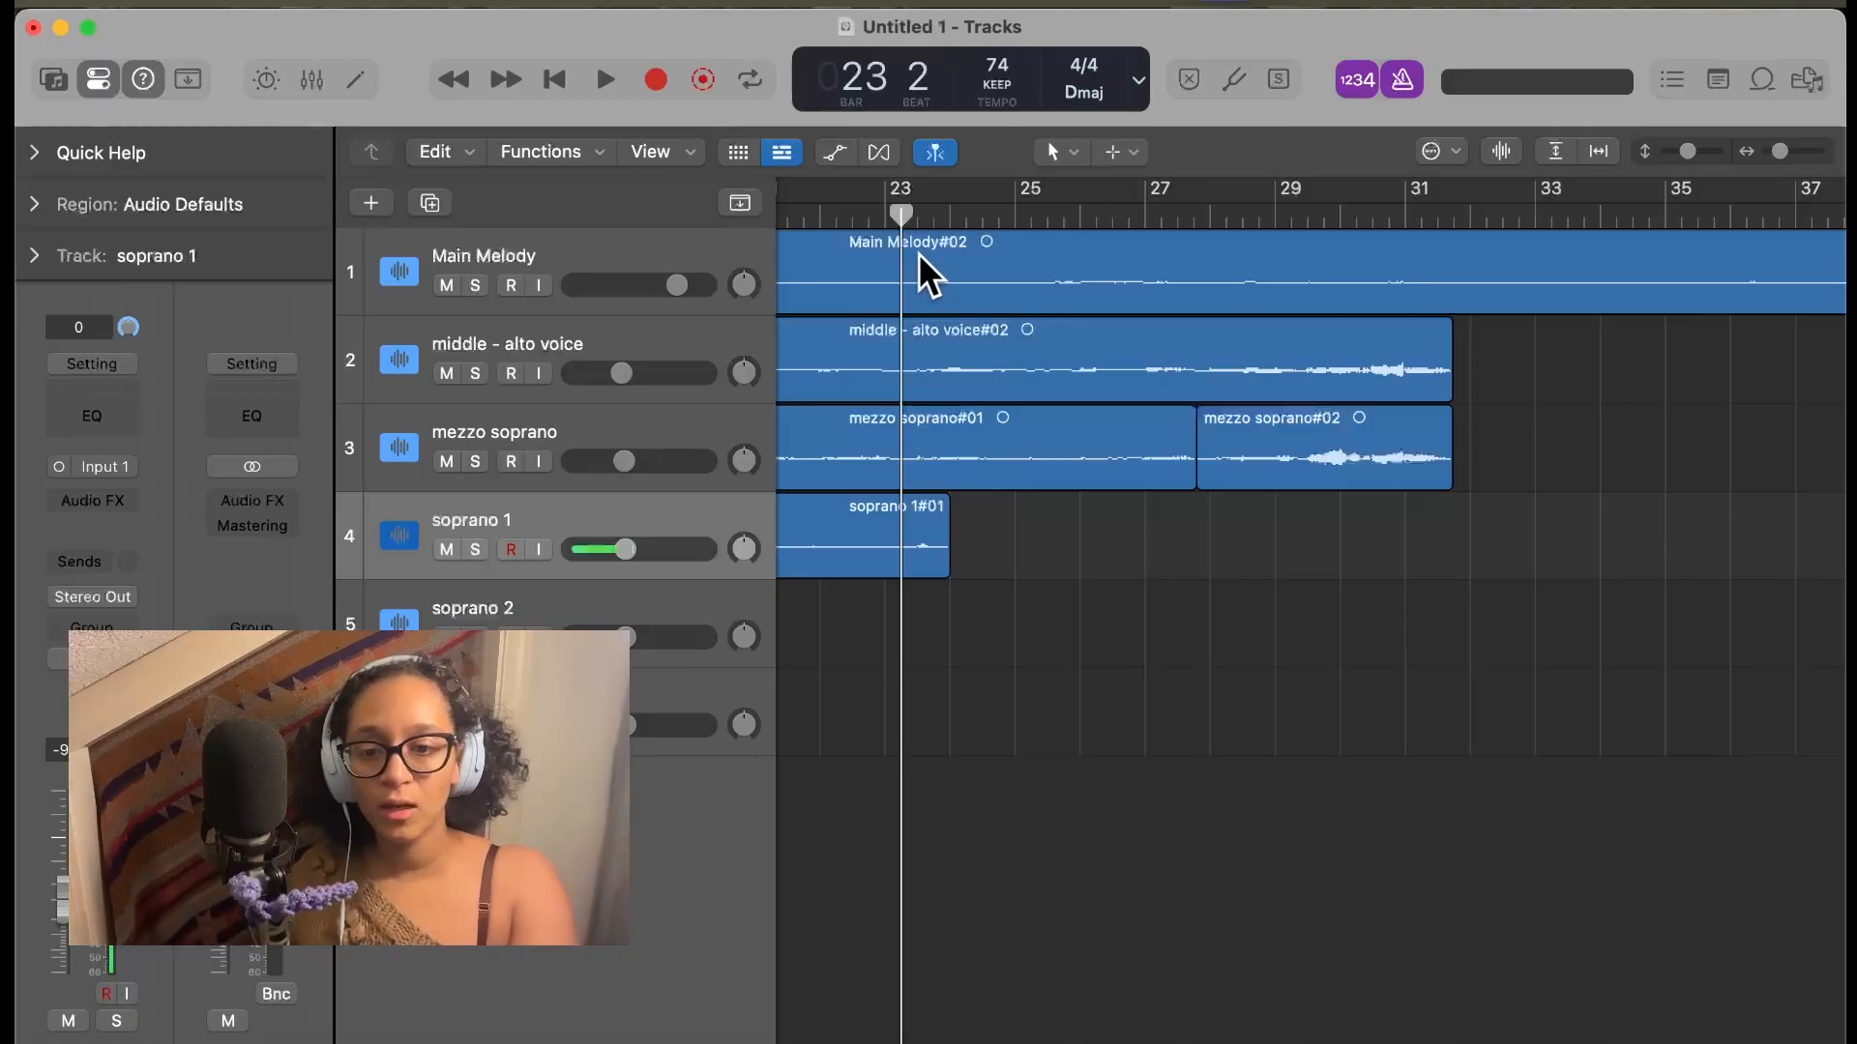
{"action": "key", "text": "r"}
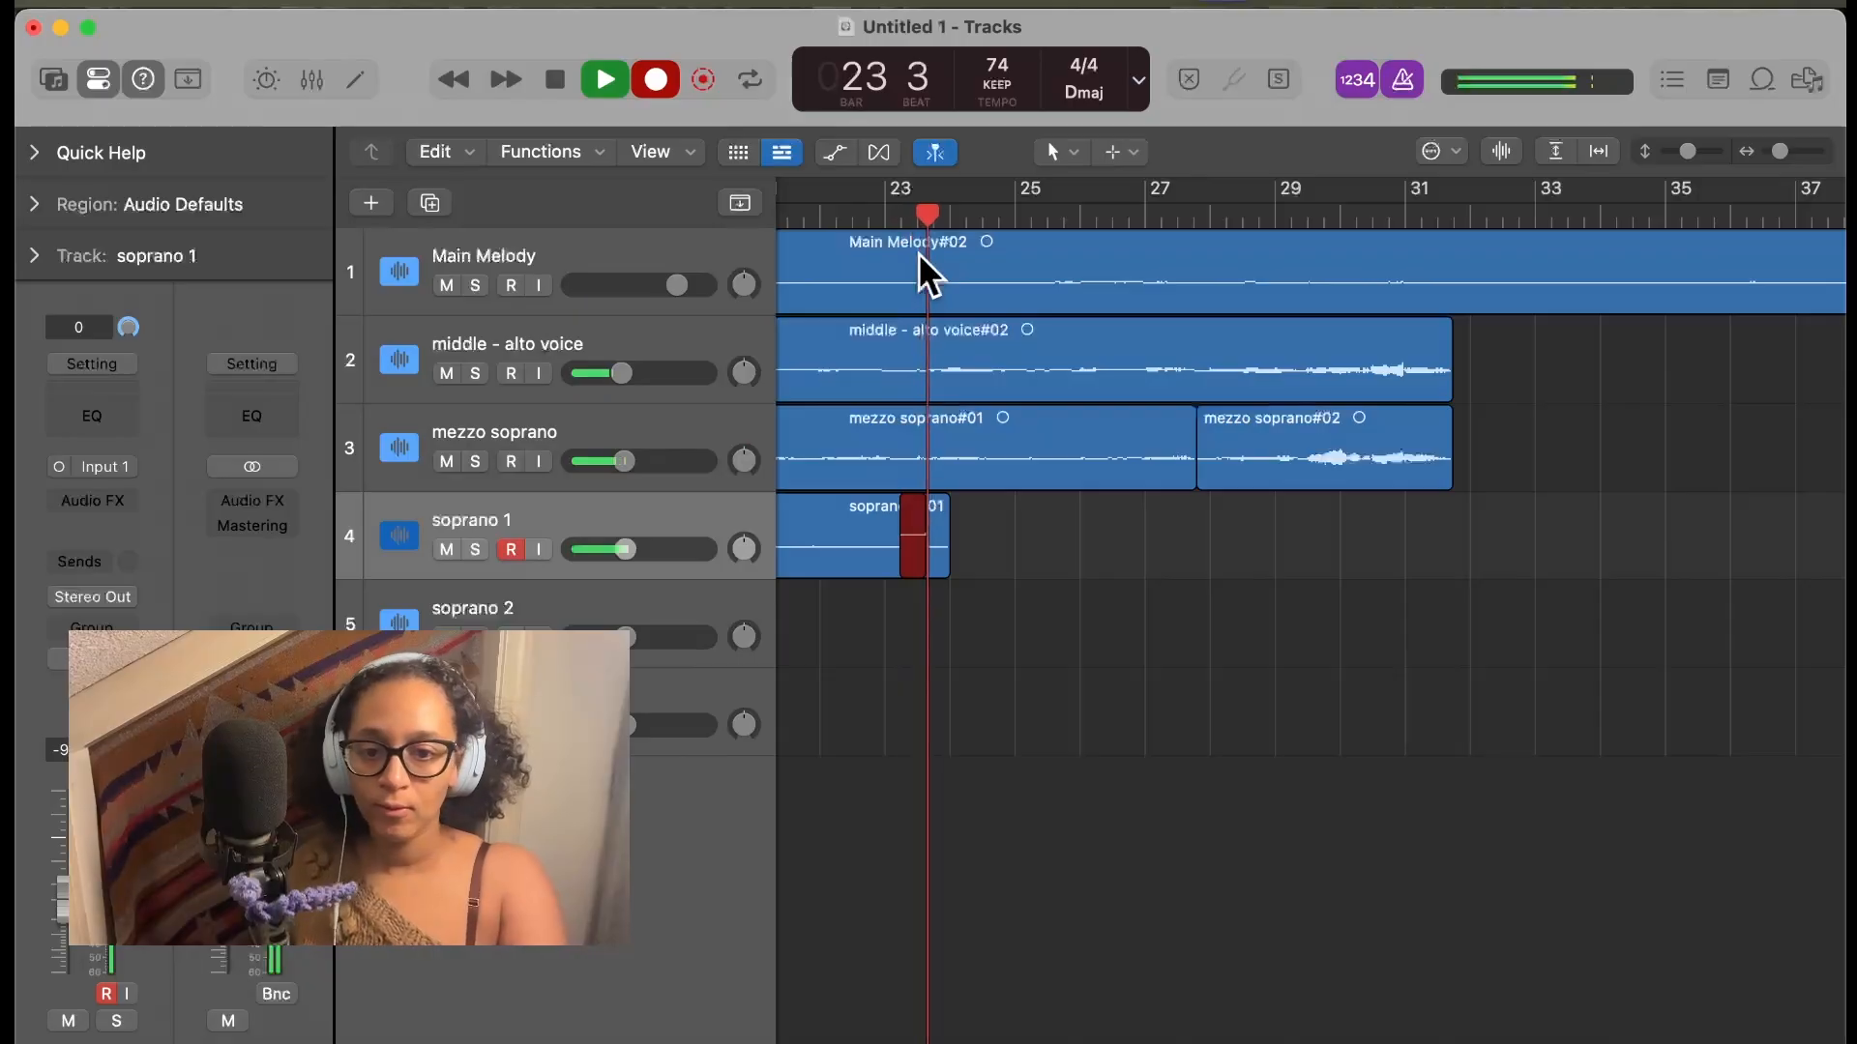
{"action": "key", "text": "space"}
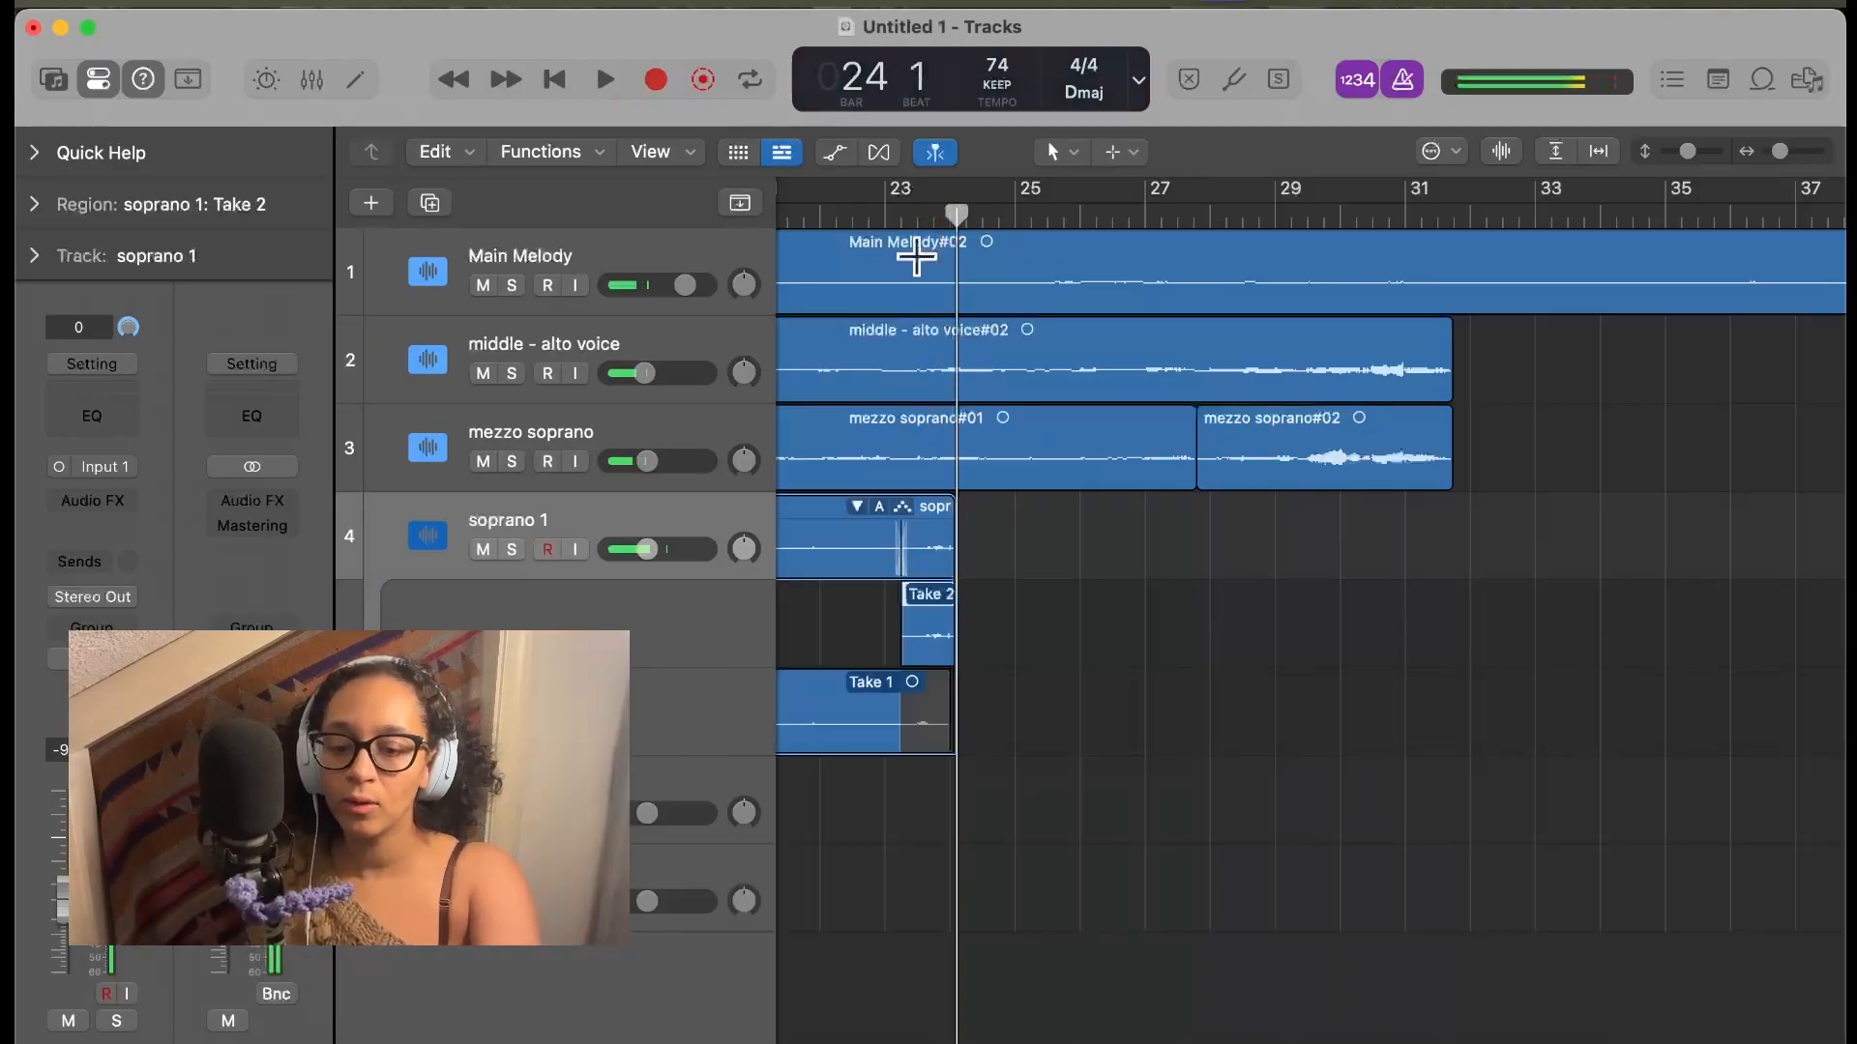
{"action": "key", "text": "super+z"}
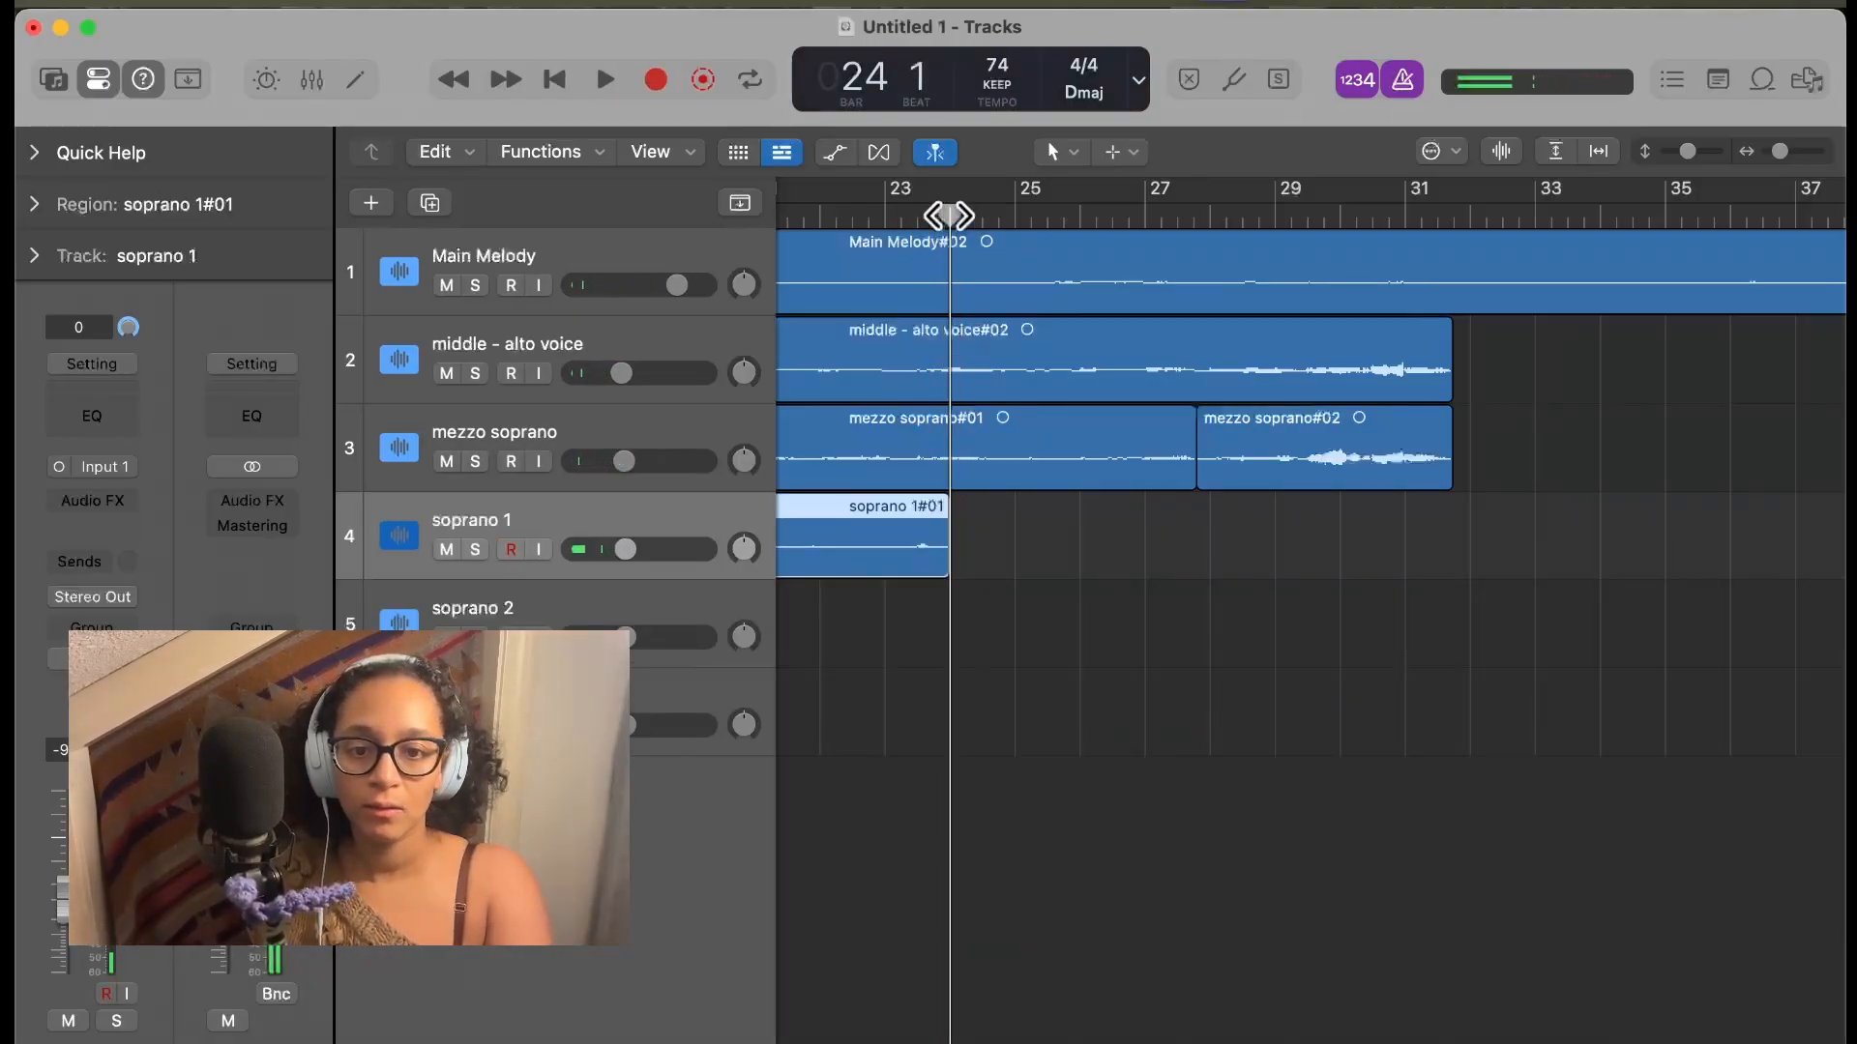
Try to record soprano 1 from bar 24 to about bar 31, and delete the take
{"action": "left_click_drag", "start_coordinate": [948, 215], "coordinate": [917, 214]}
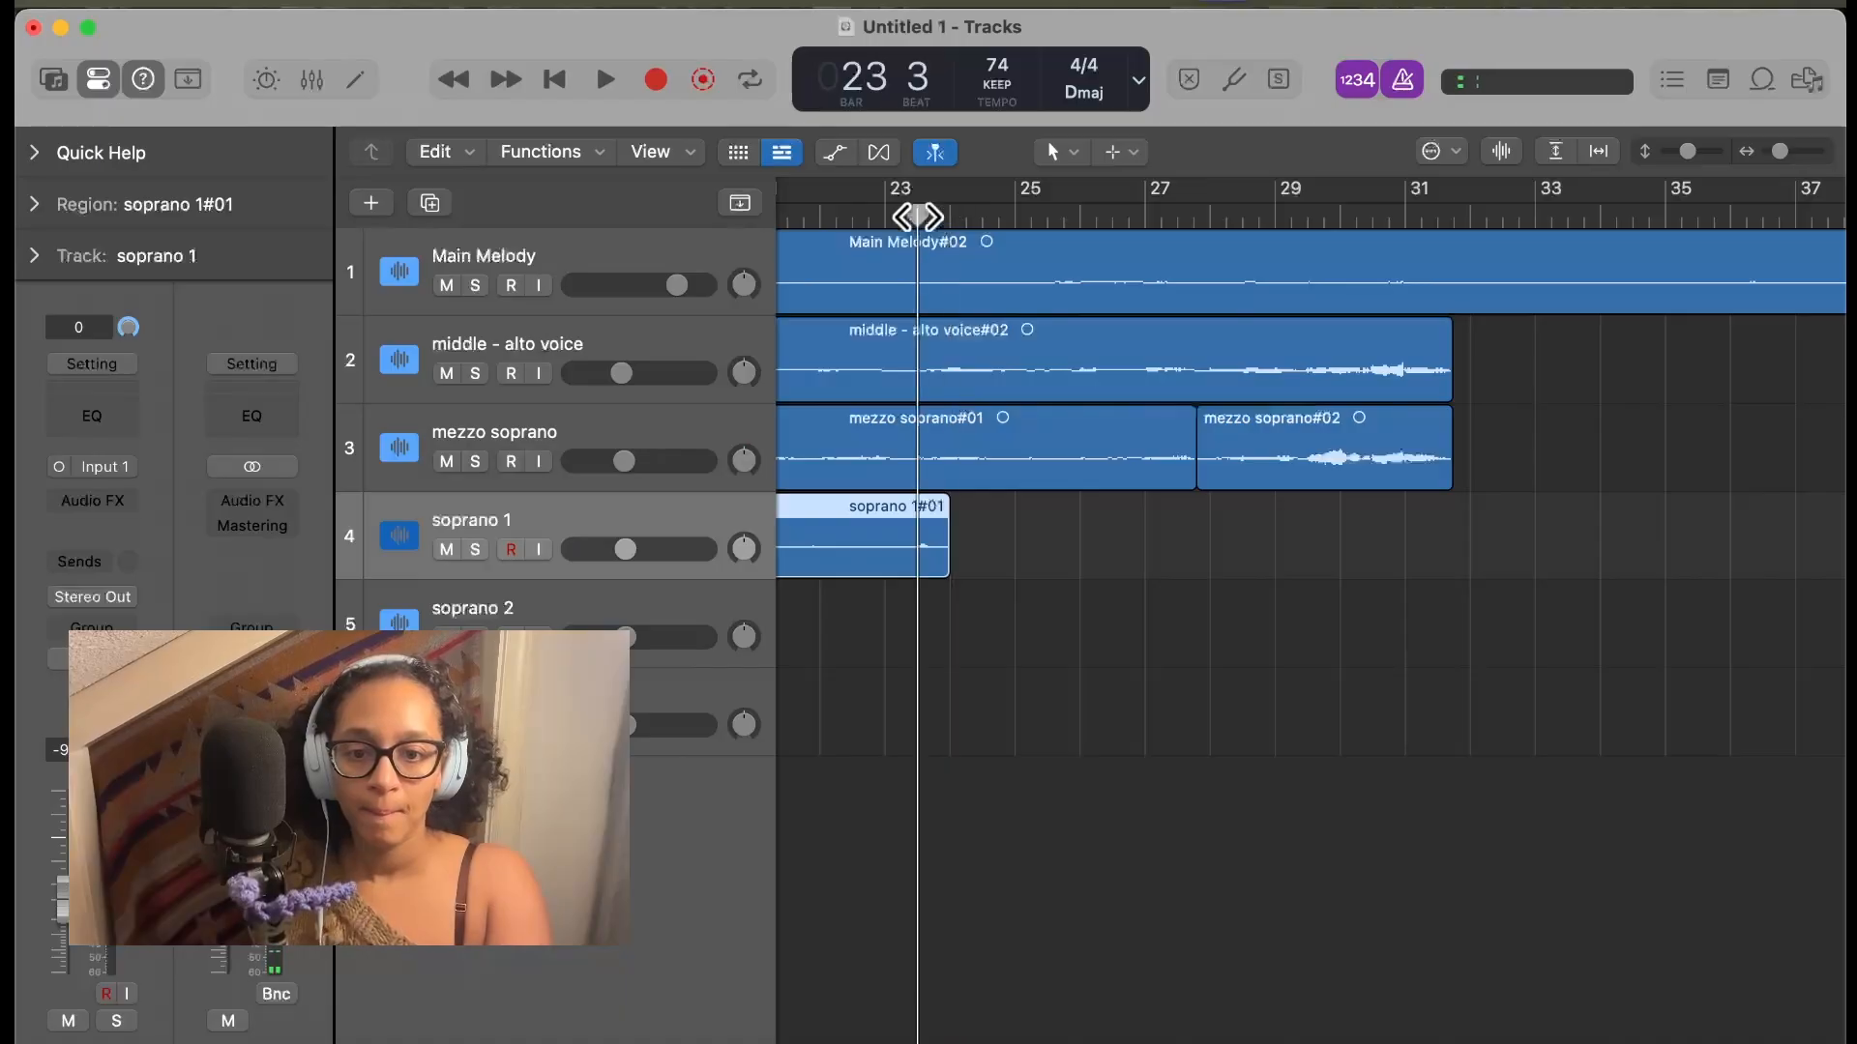
{"action": "key", "text": "r"}
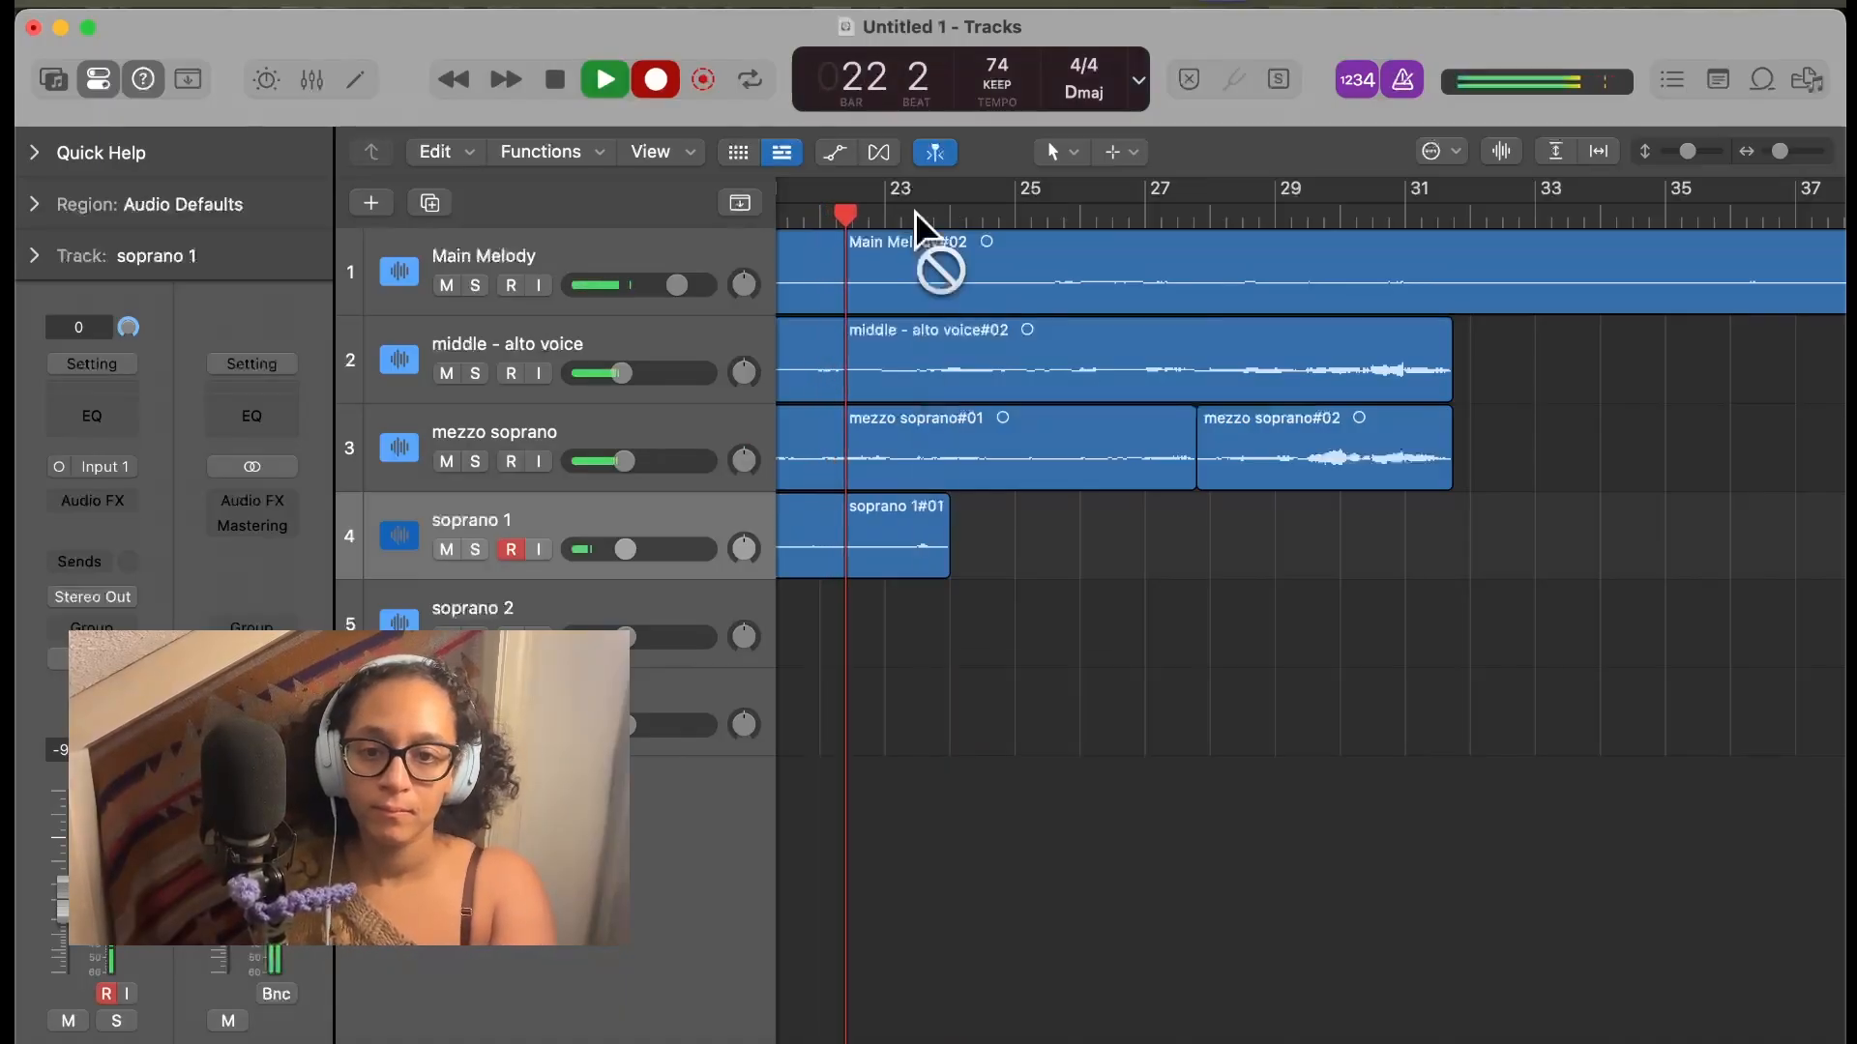
{"action": "key", "text": "space"}
{"action": "key", "text": "r"}
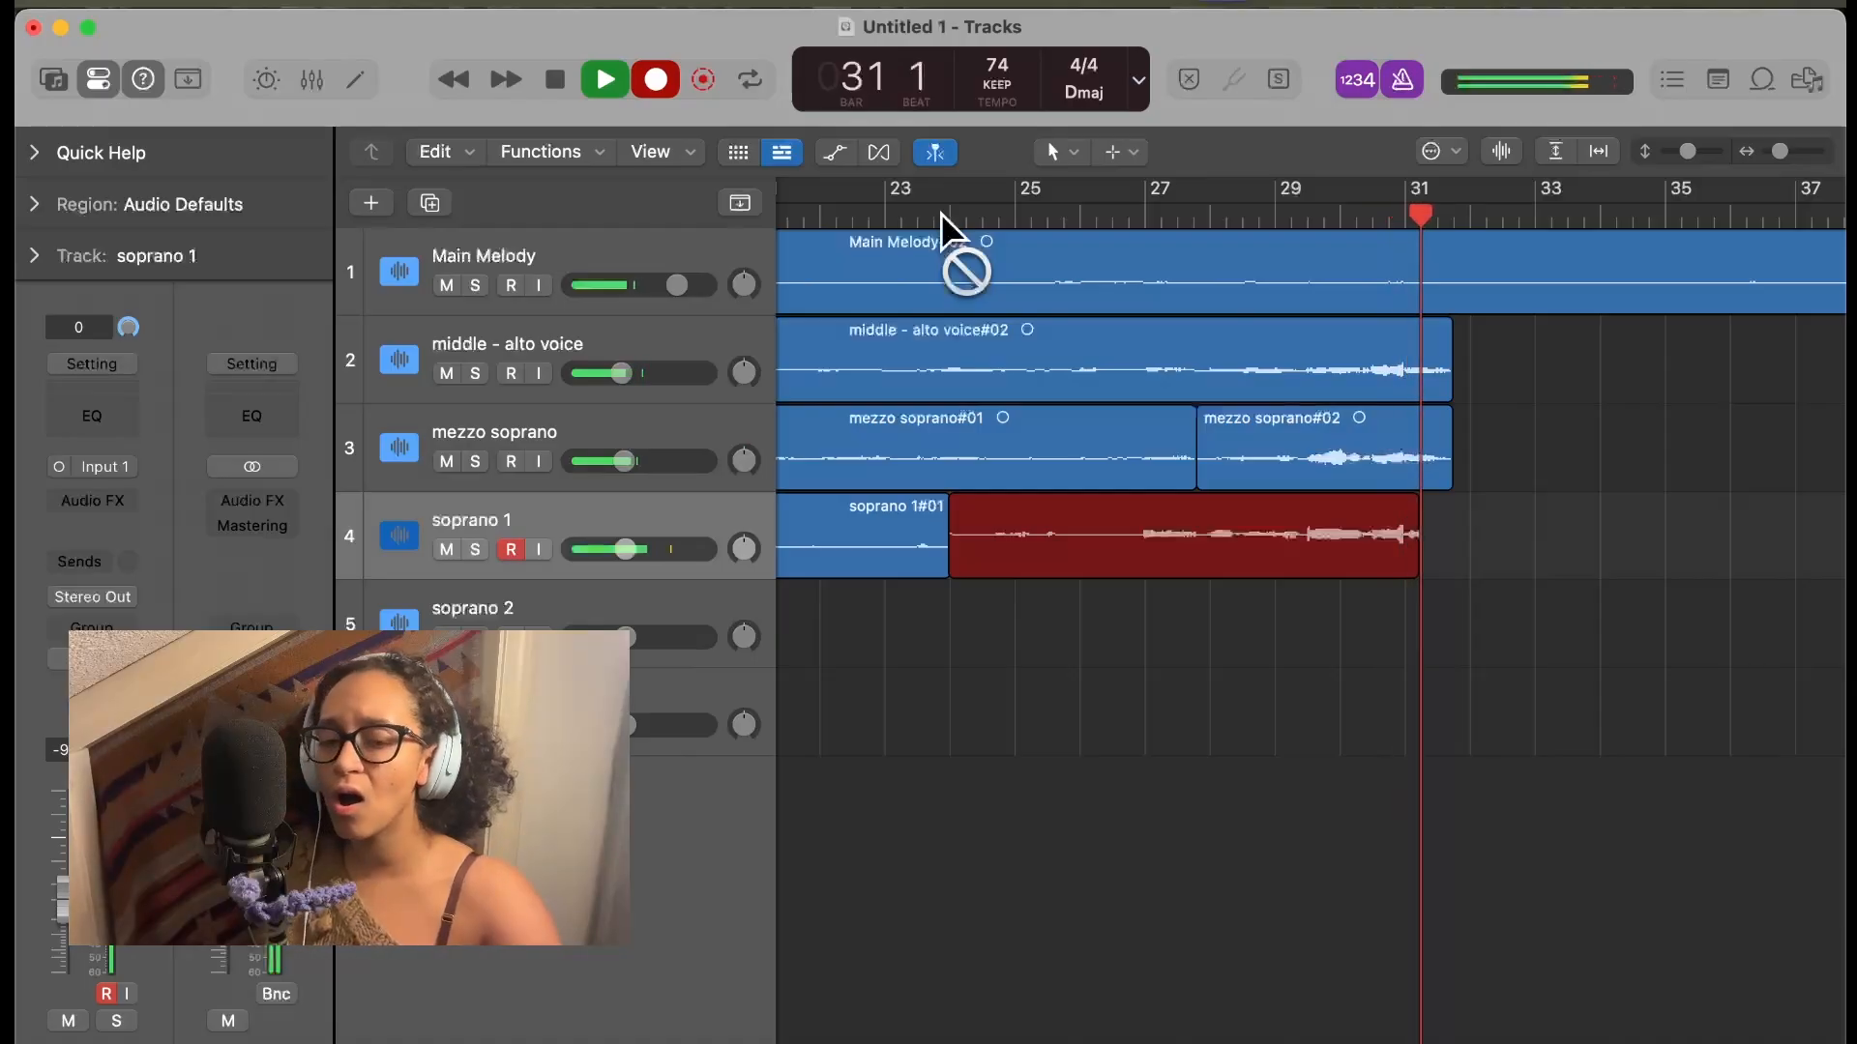
{"action": "key", "text": "space"}
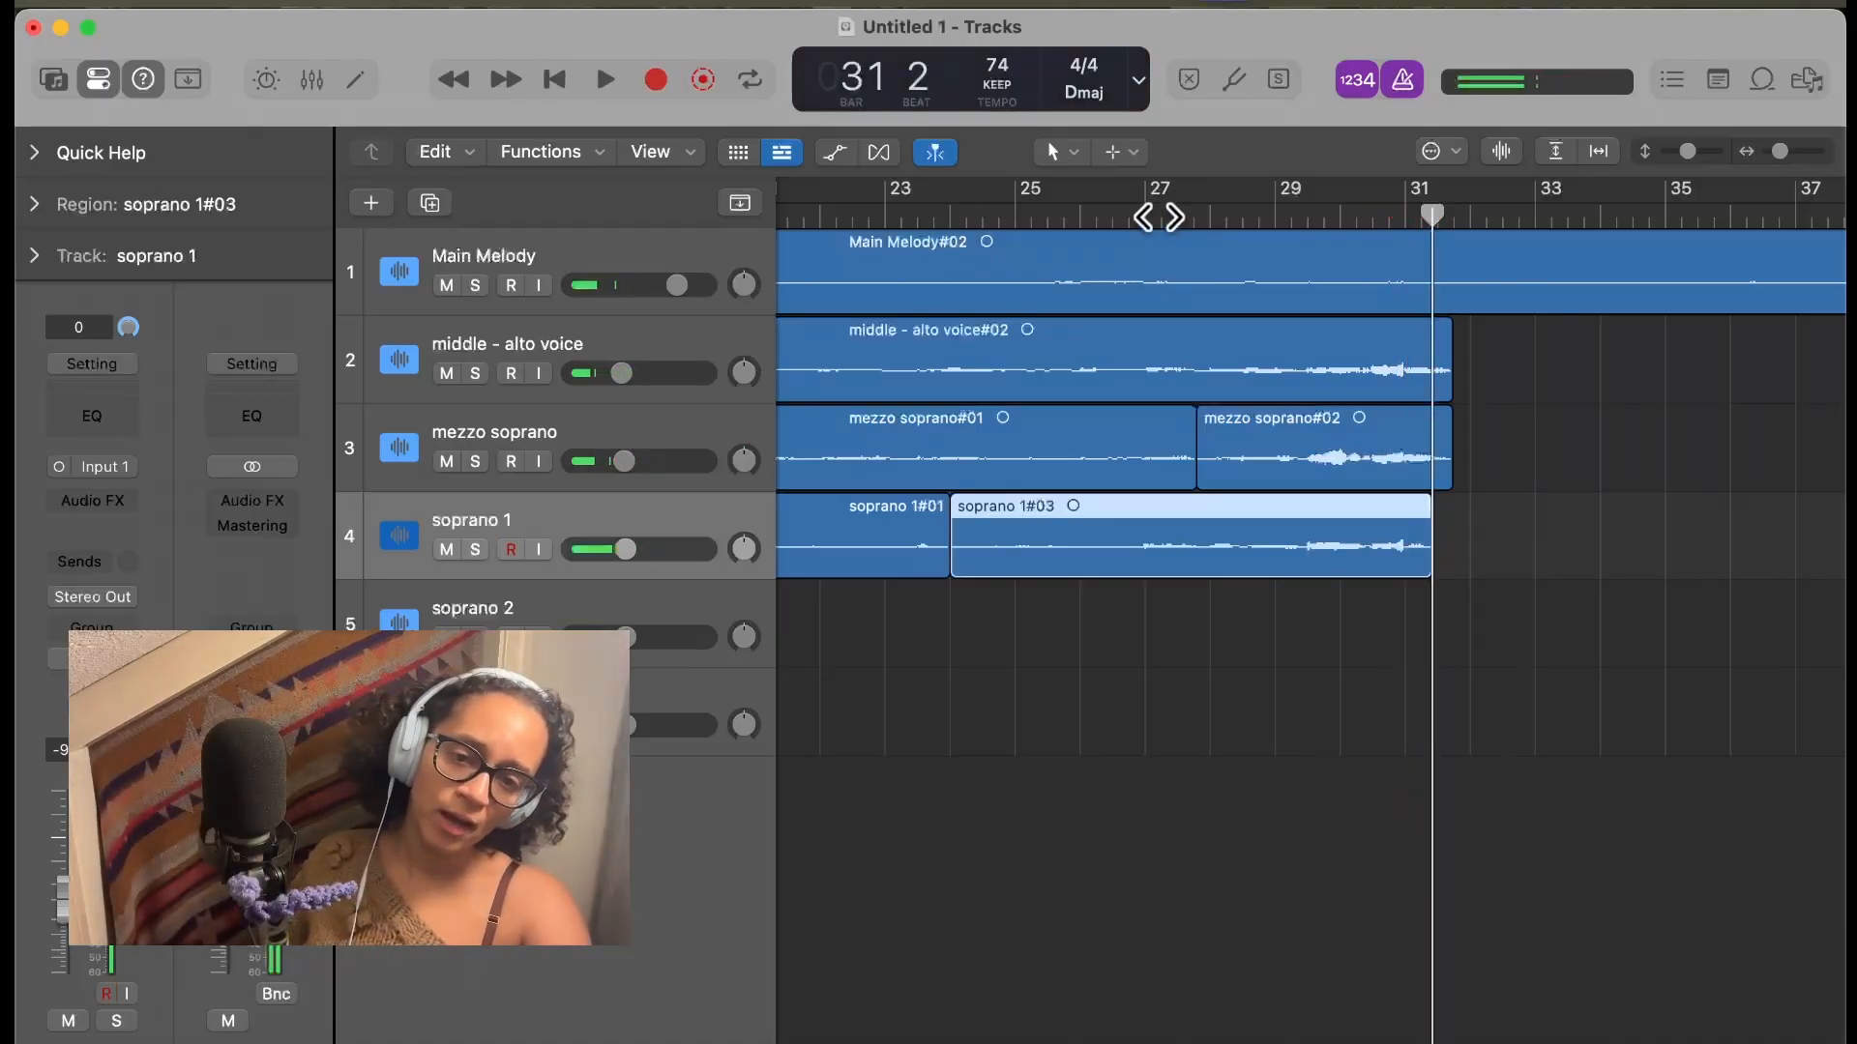
{"action": "left_click", "coordinate": [1159, 217]}
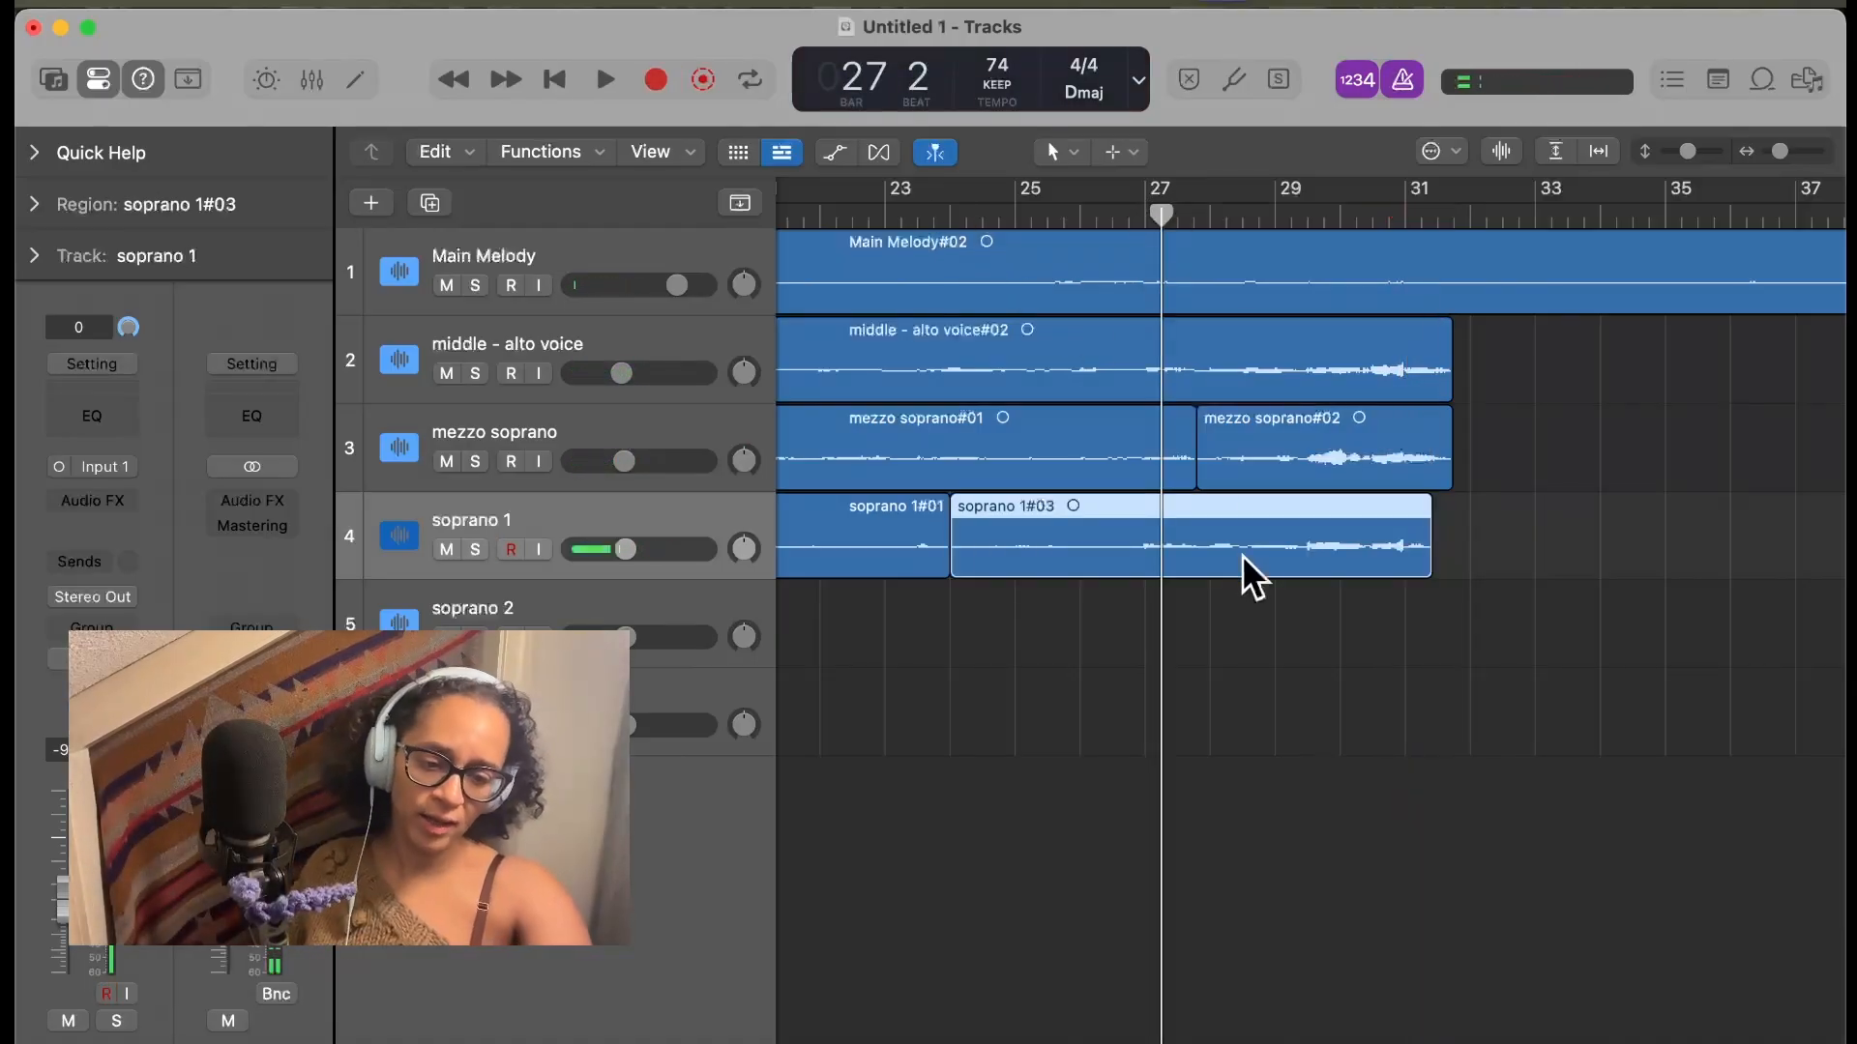
{"action": "key", "text": "BackSpace"}
{"action": "left_click", "coordinate": [1164, 461]}
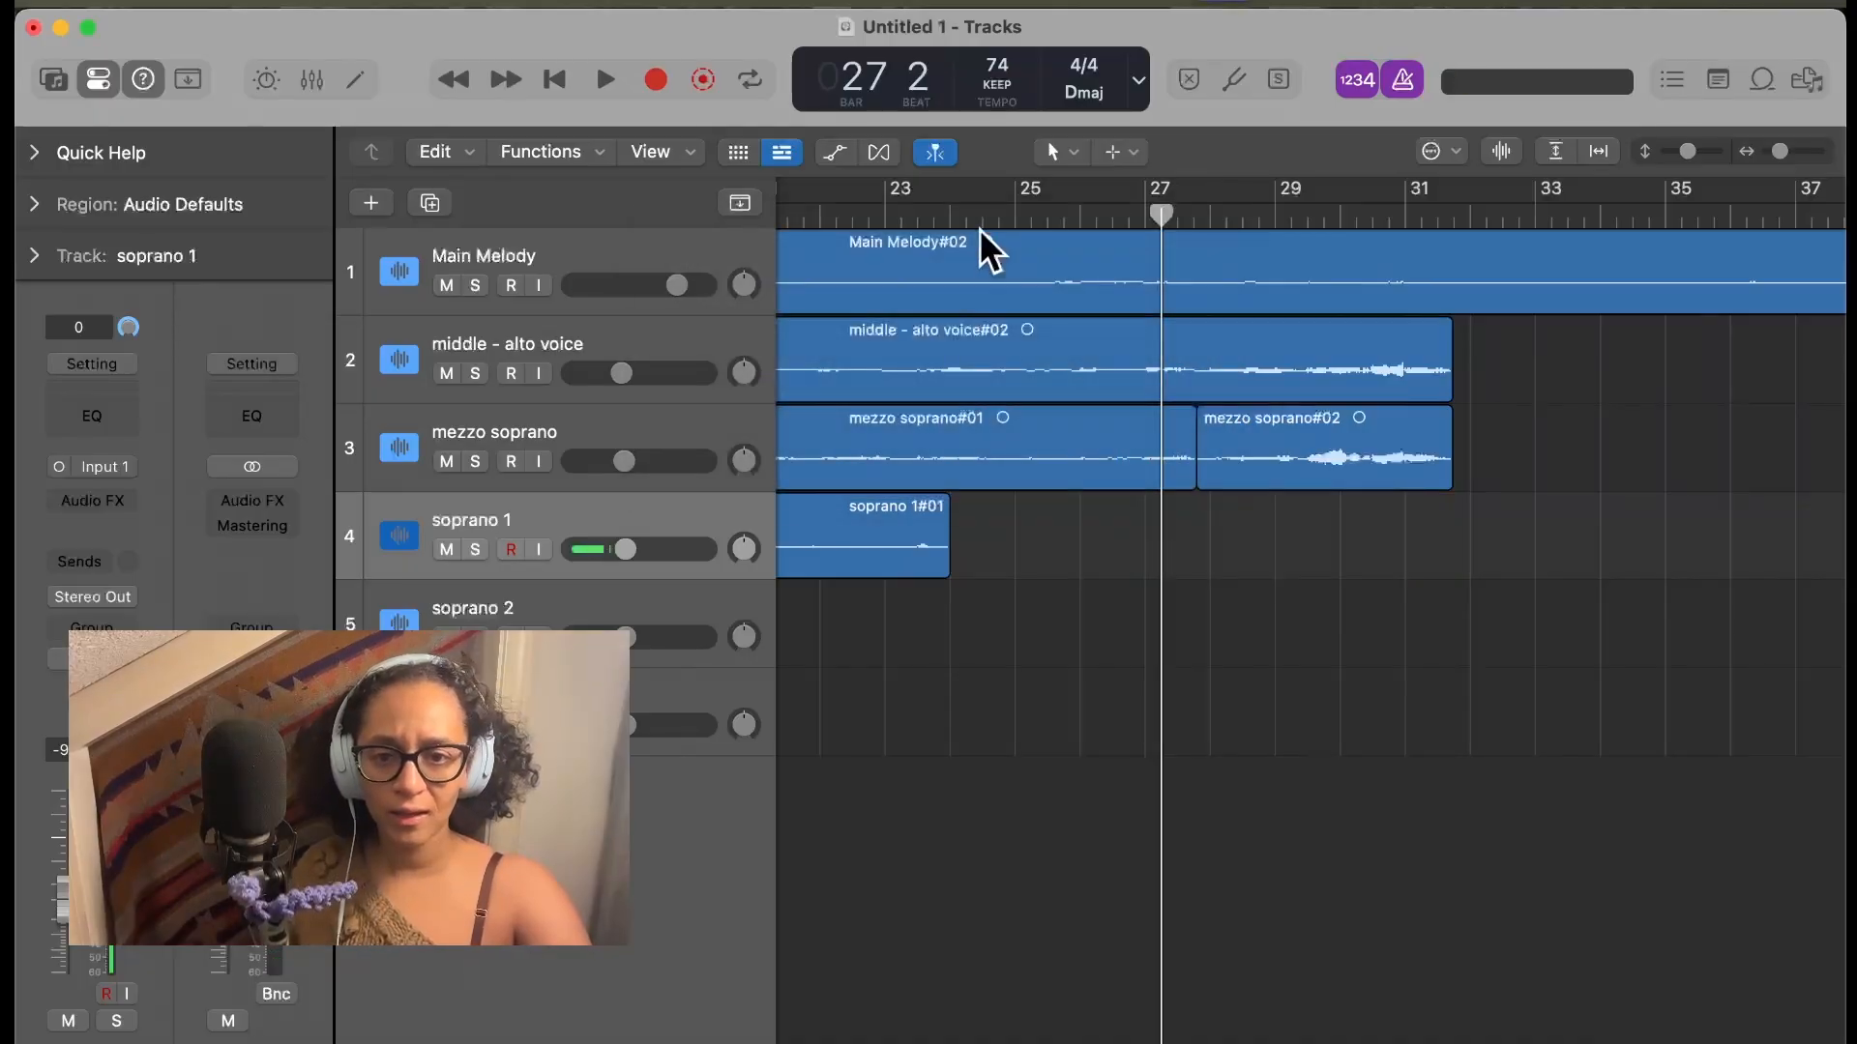
Record soprano 1 again from bar 24 to about bar 31, directly after the existing region
{"action": "mouse_move", "coordinate": [978, 228]}
{"action": "left_mouse_down"}
{"action": "mouse_move", "coordinate": [934, 222]}
{"action": "mouse_move", "coordinate": [952, 219]}
{"action": "left_mouse_up"}
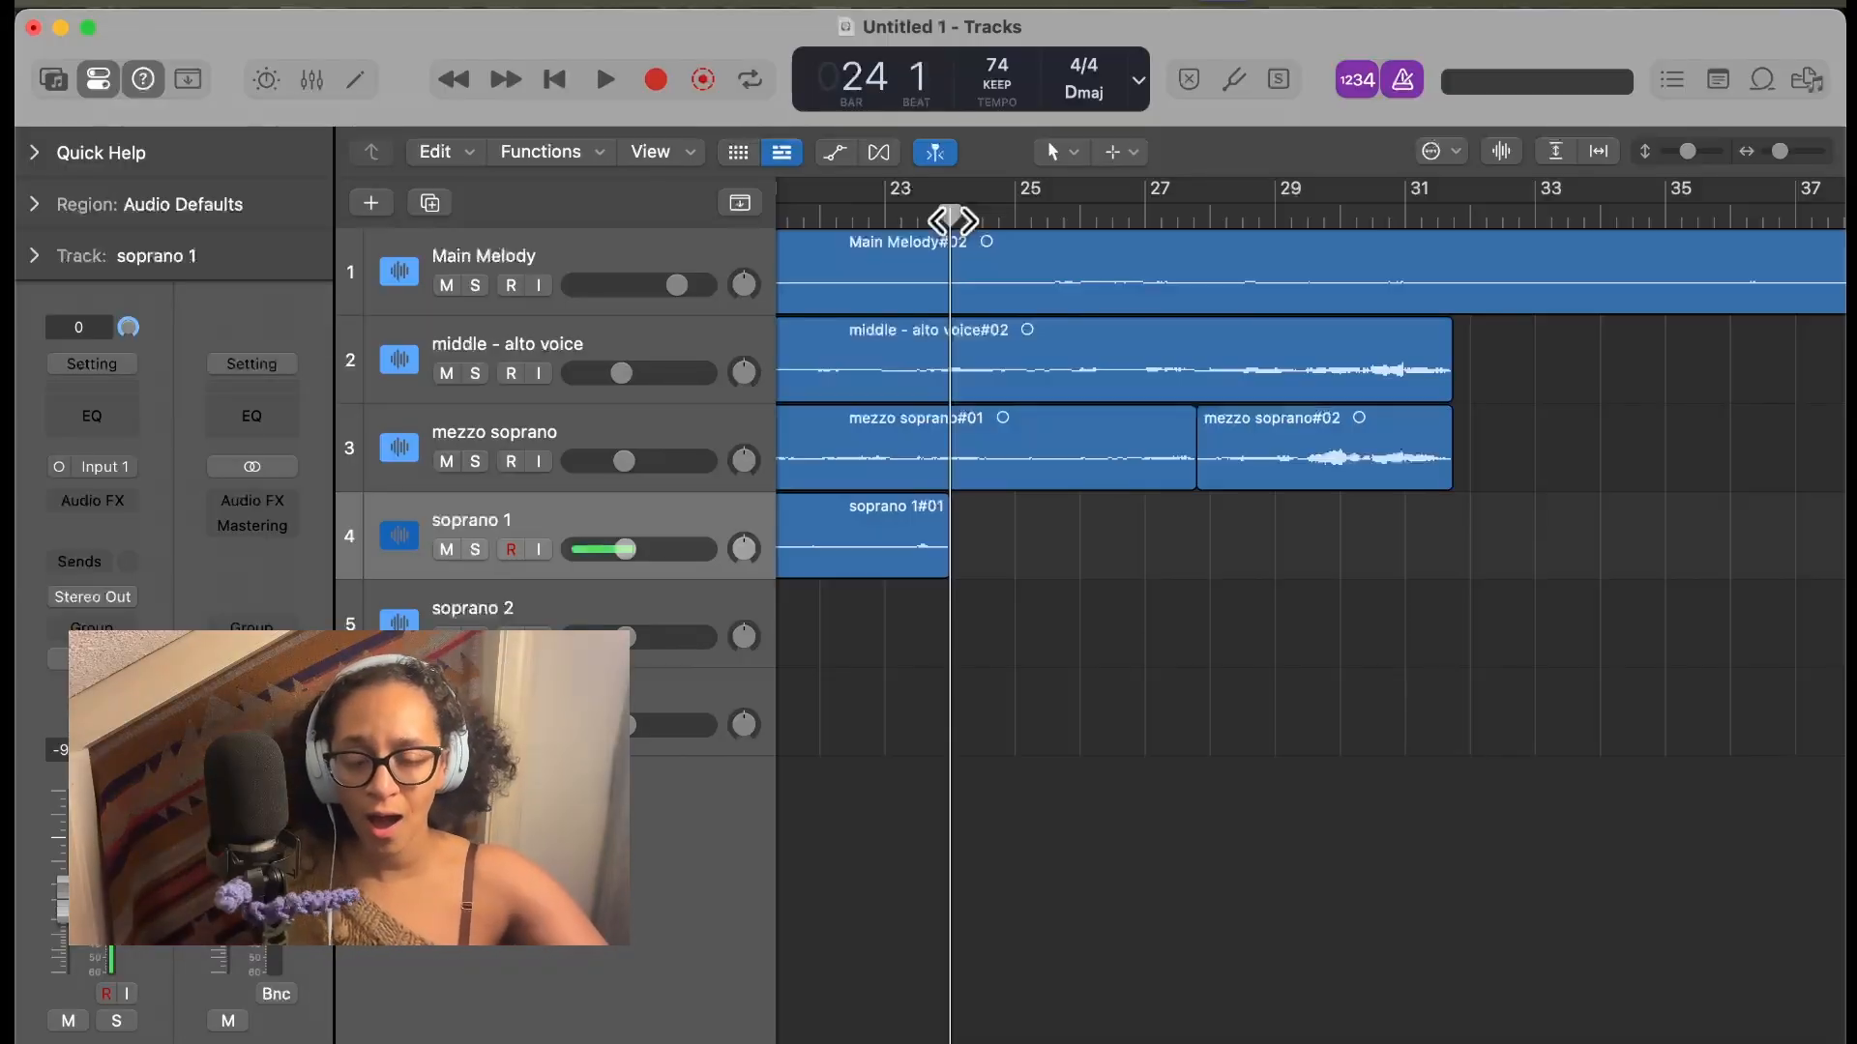
{"action": "key", "text": "r"}
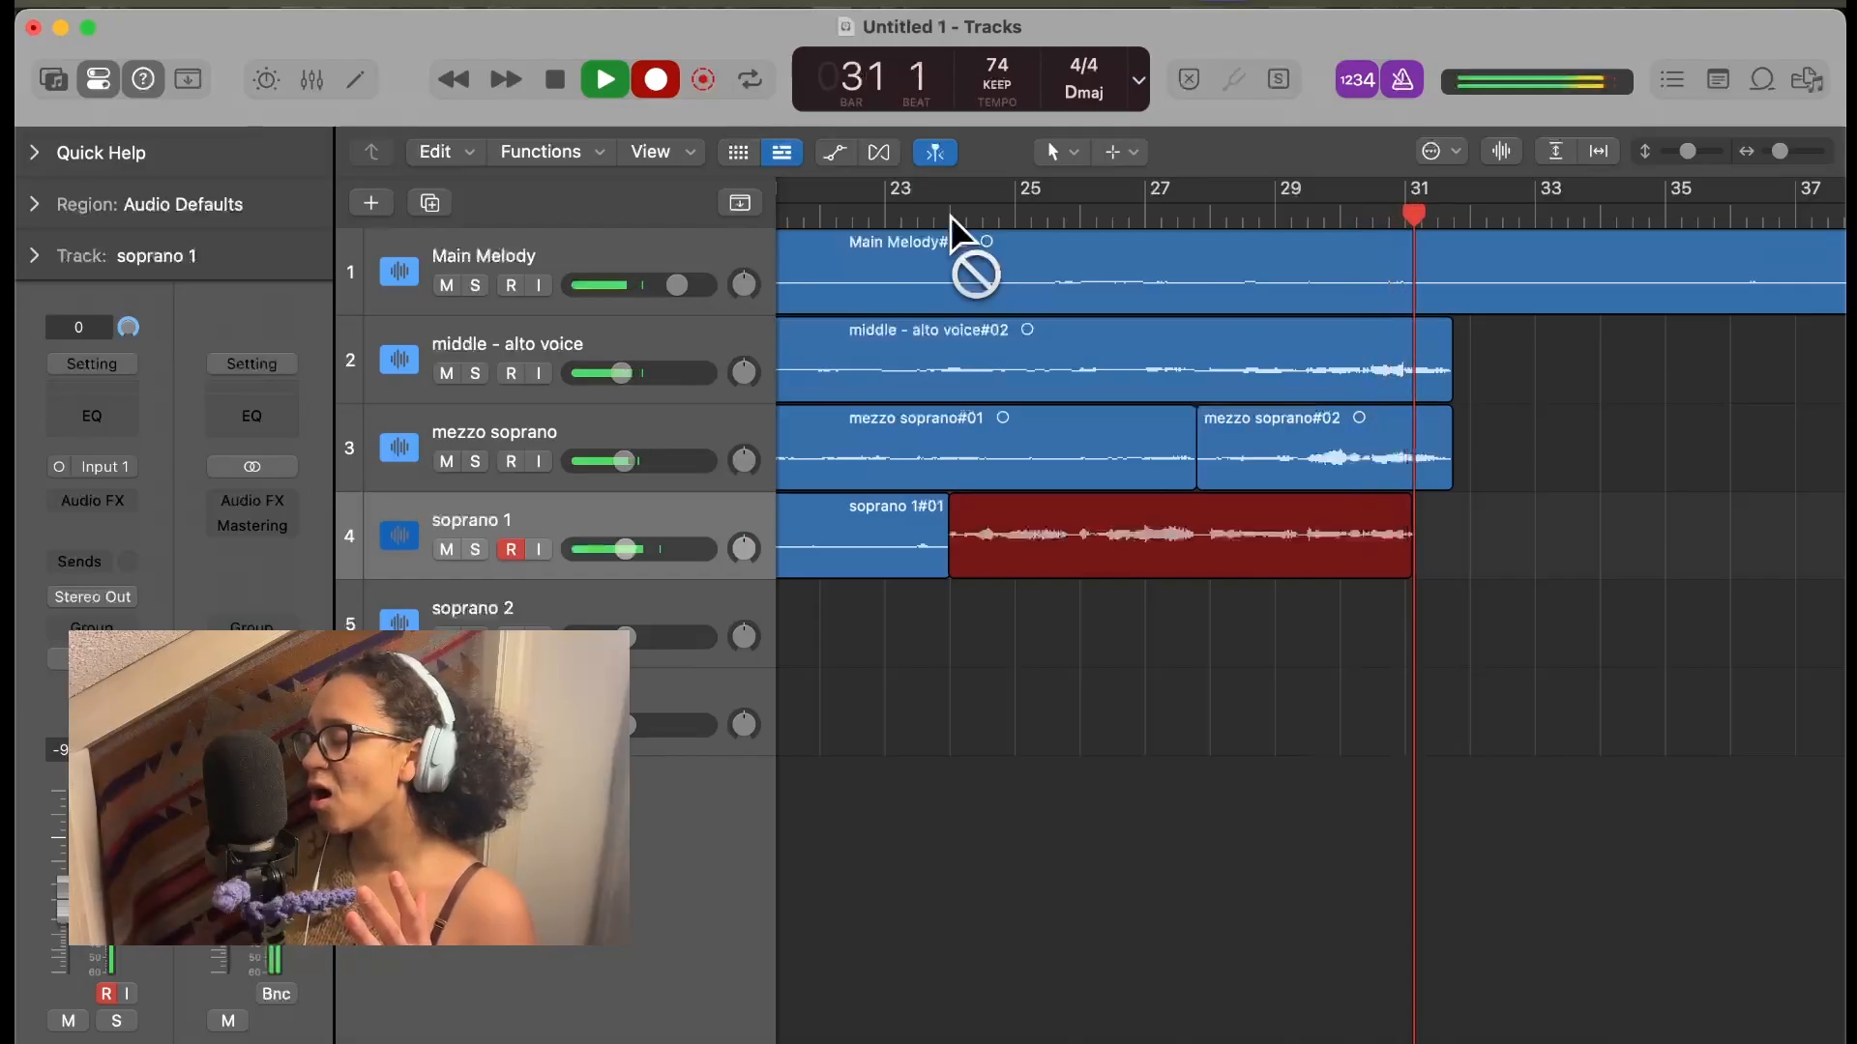
{"action": "key", "text": "space"}
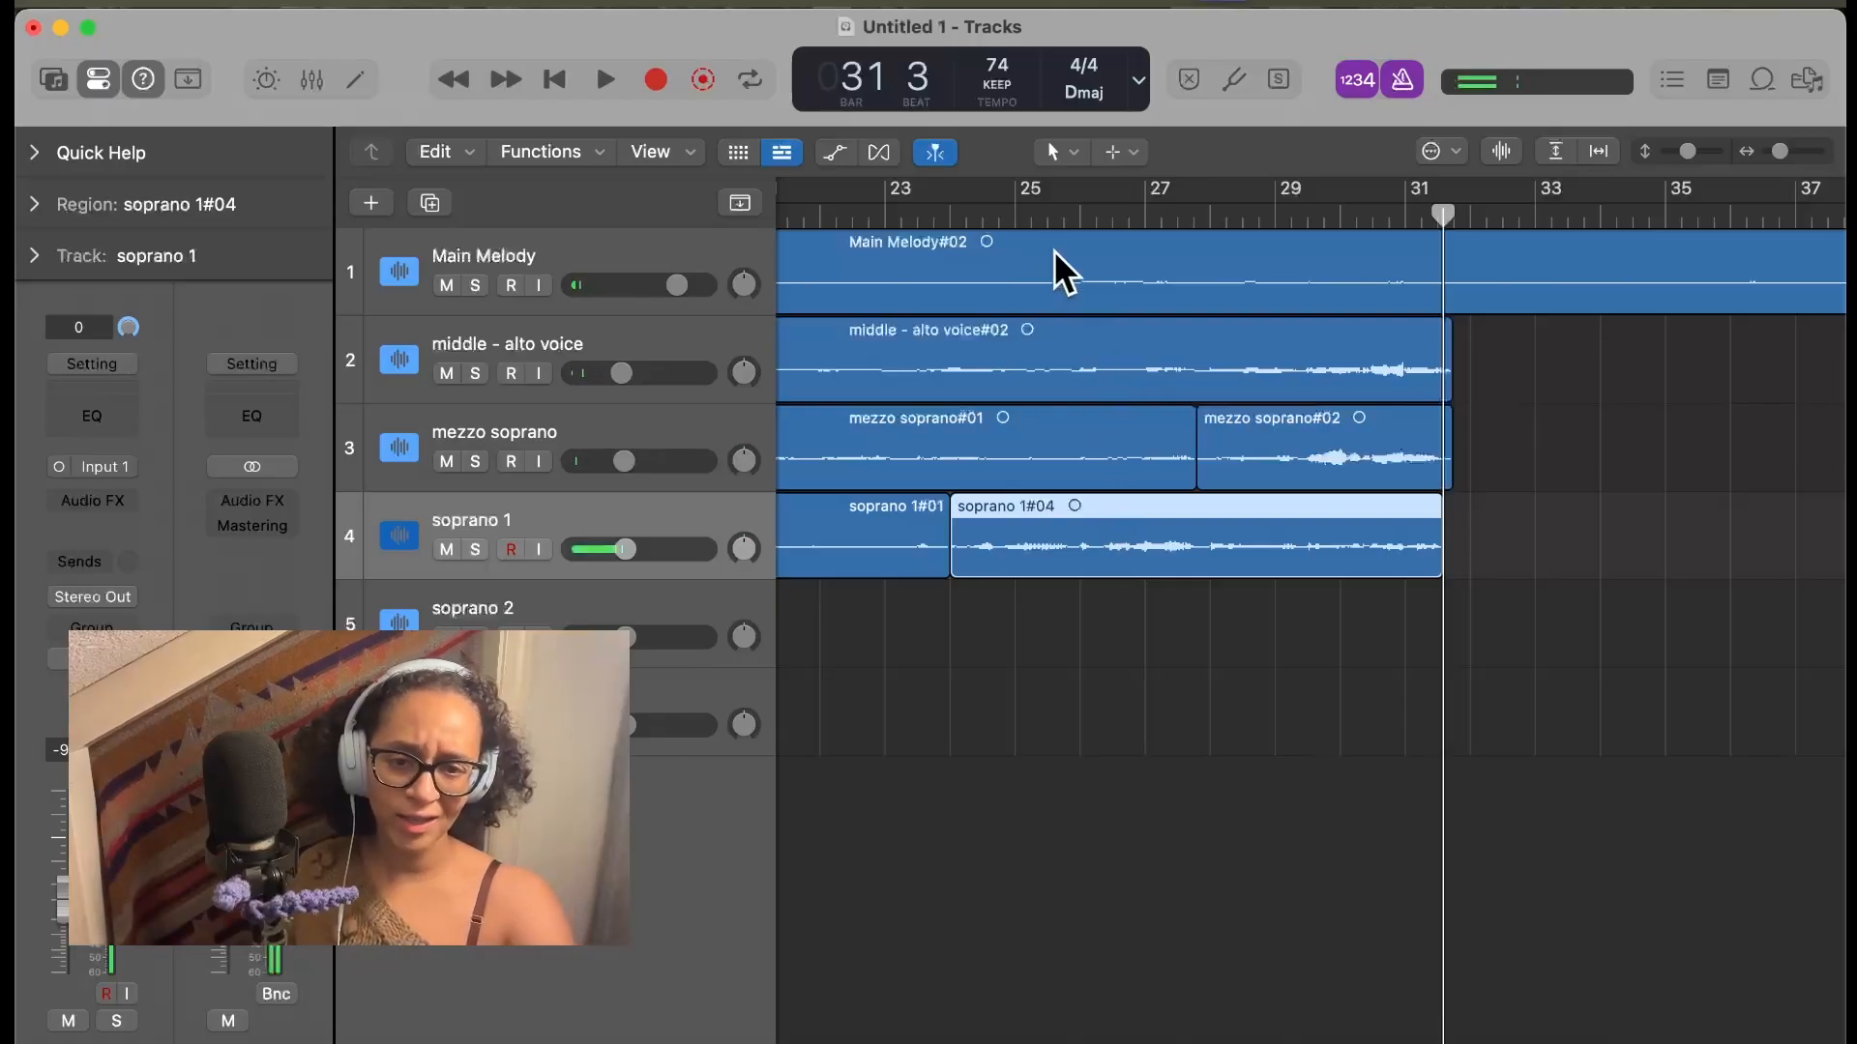
Play back the new soprano 1 take with the other voices from about bar 25 to bar 31
{"action": "left_click", "coordinate": [1045, 204]}
{"action": "key", "text": "space"}
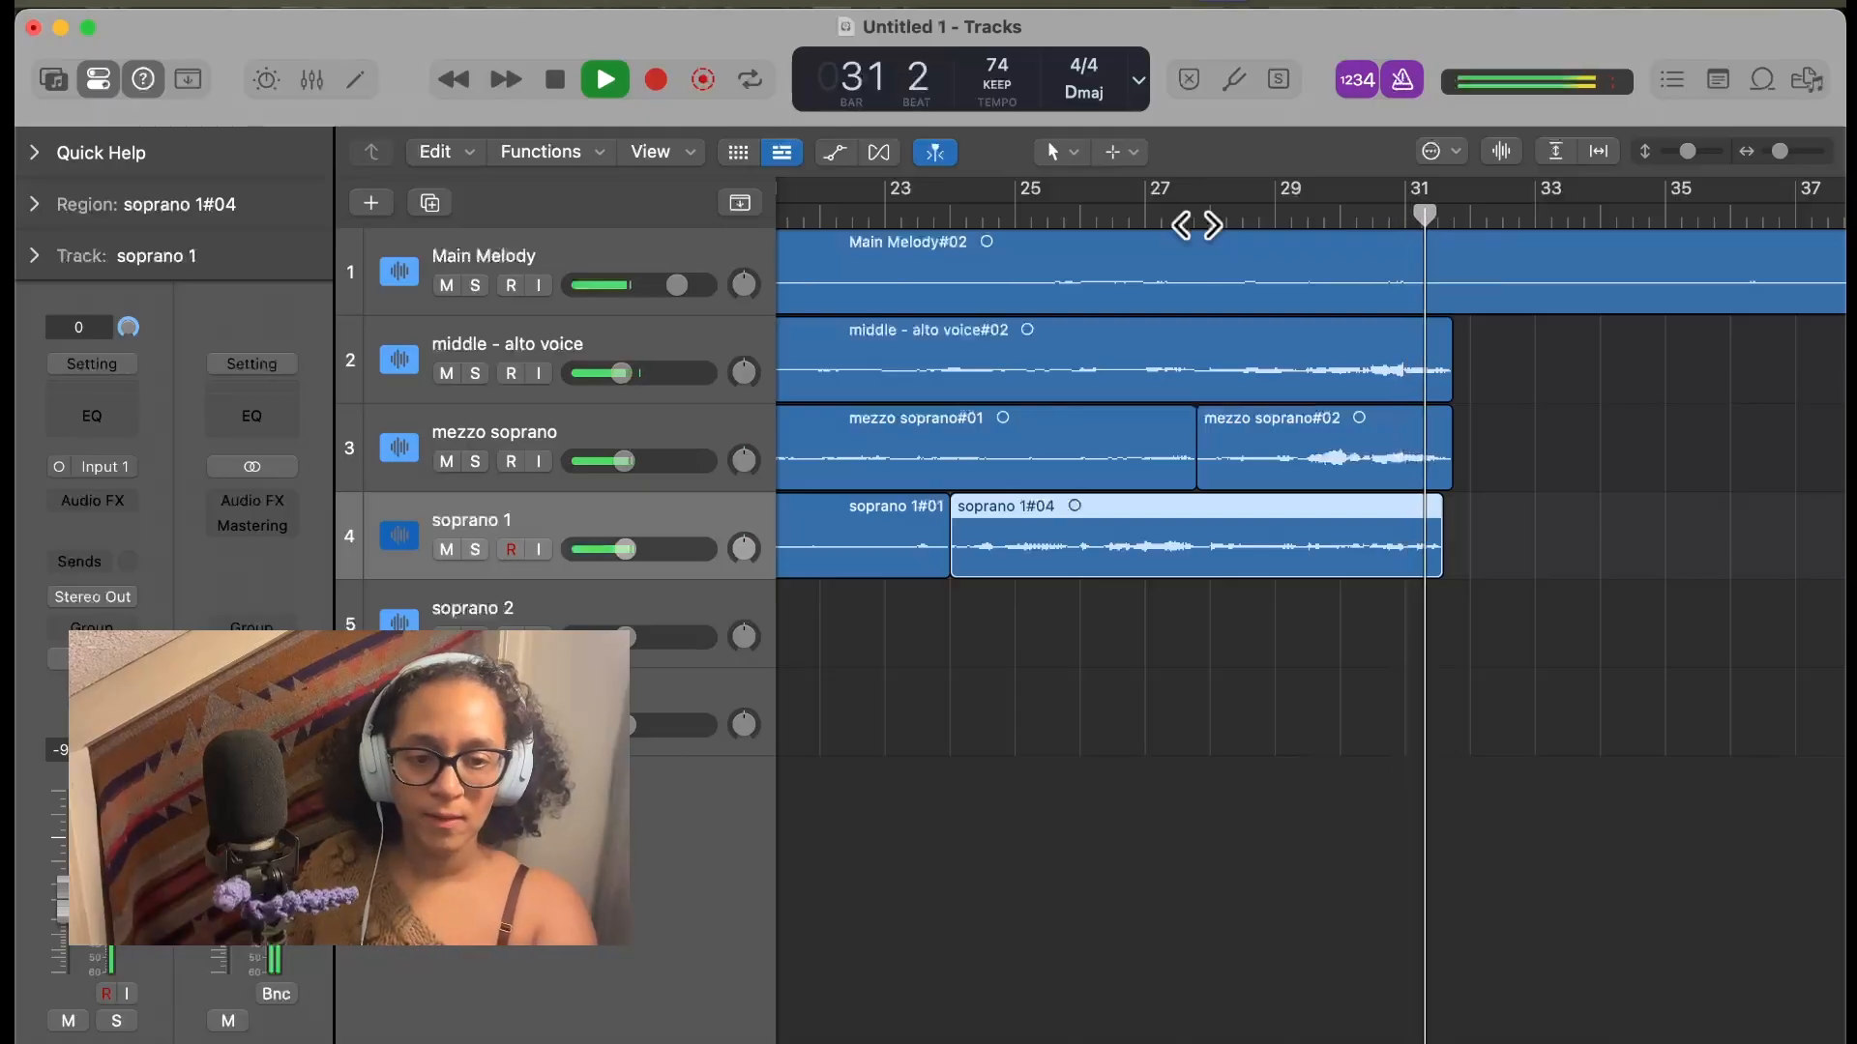
{"action": "key", "text": "space"}
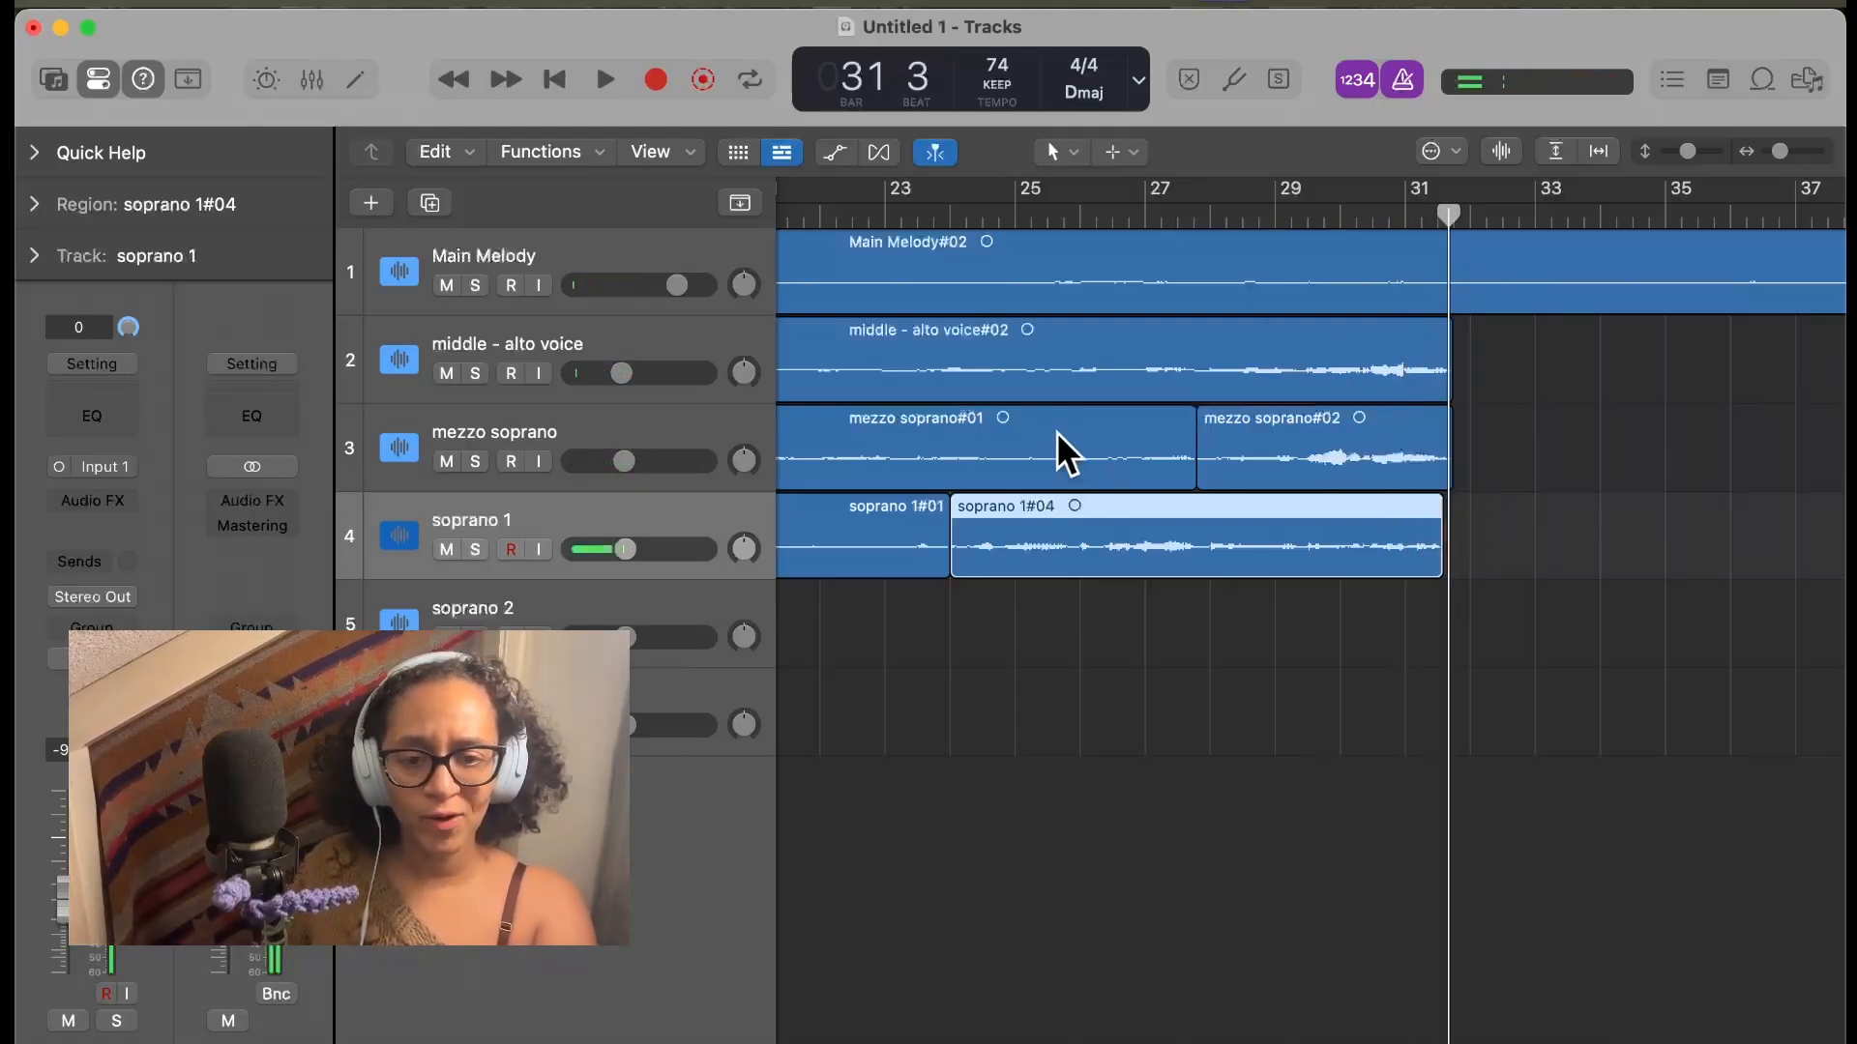
Play back the ending from bar 28 to bar 31, soloing soprano 1 for a moment to check it alone
{"action": "left_click", "coordinate": [1211, 215]}
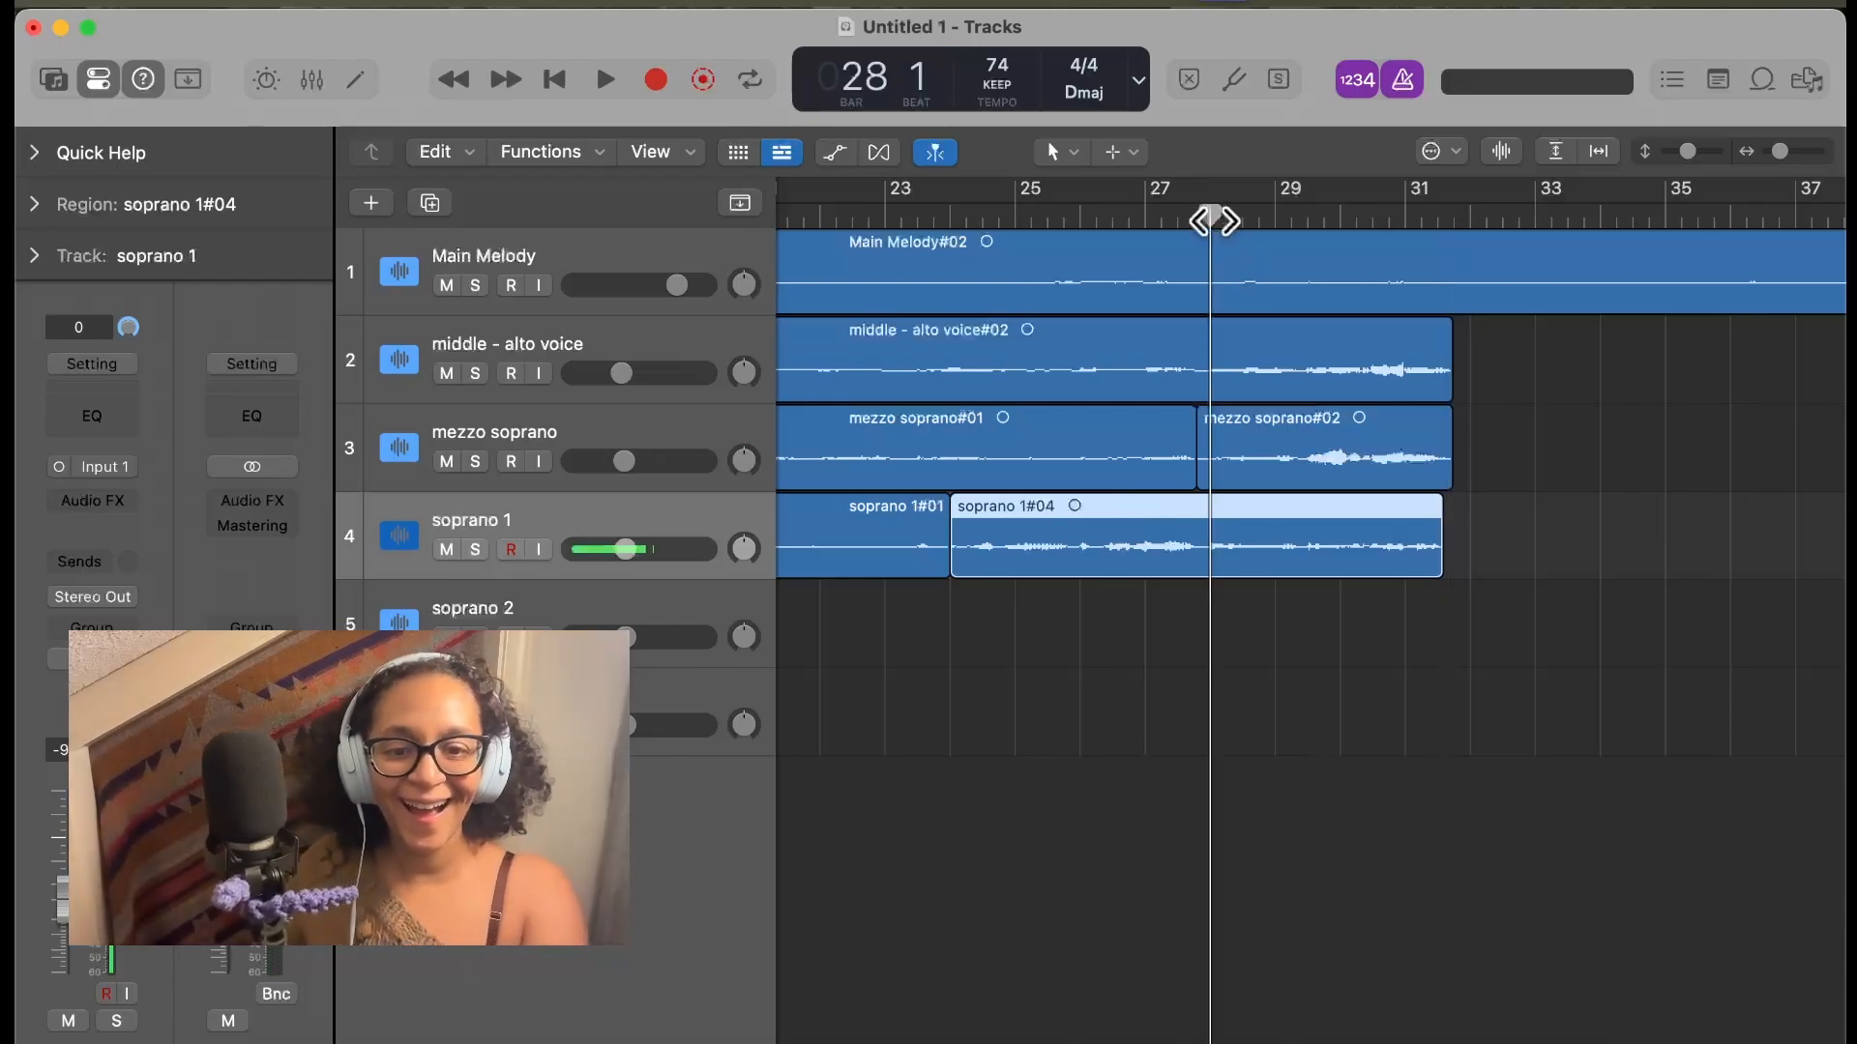
{"action": "key", "text": "space"}
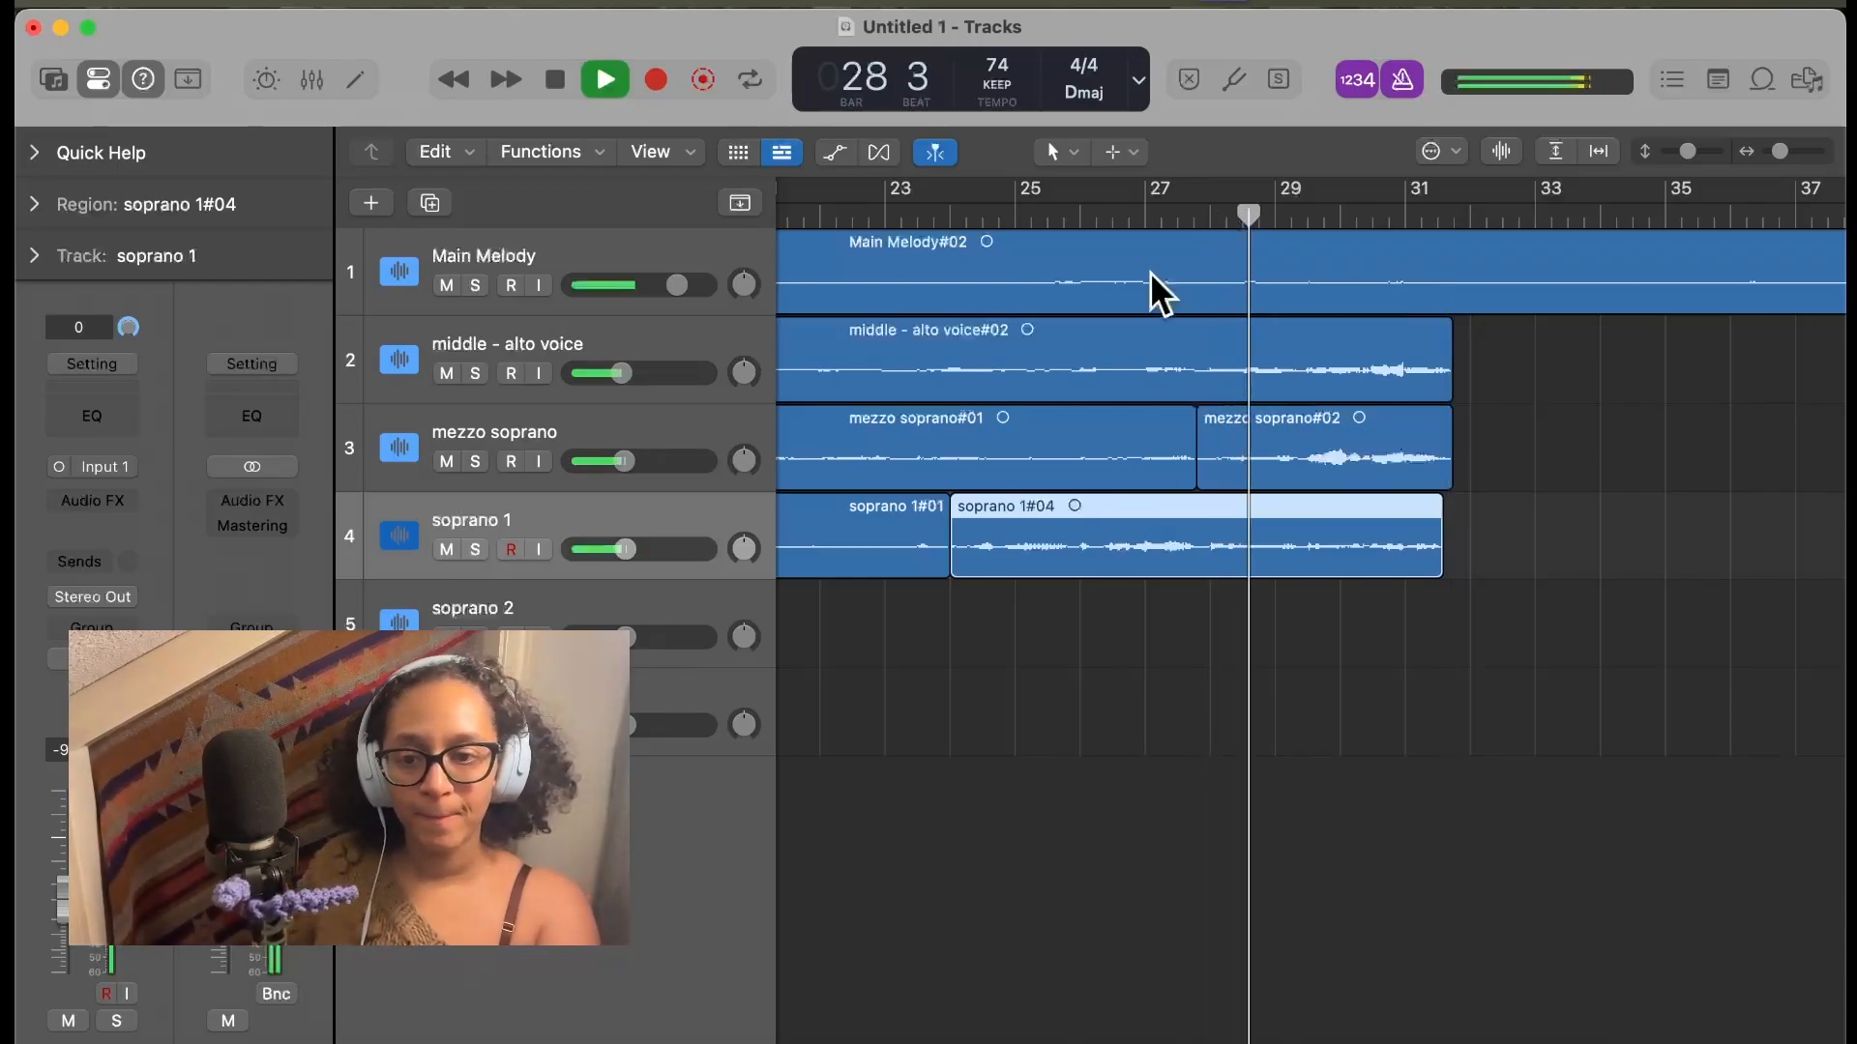
{"action": "left_click", "coordinate": [475, 549]}
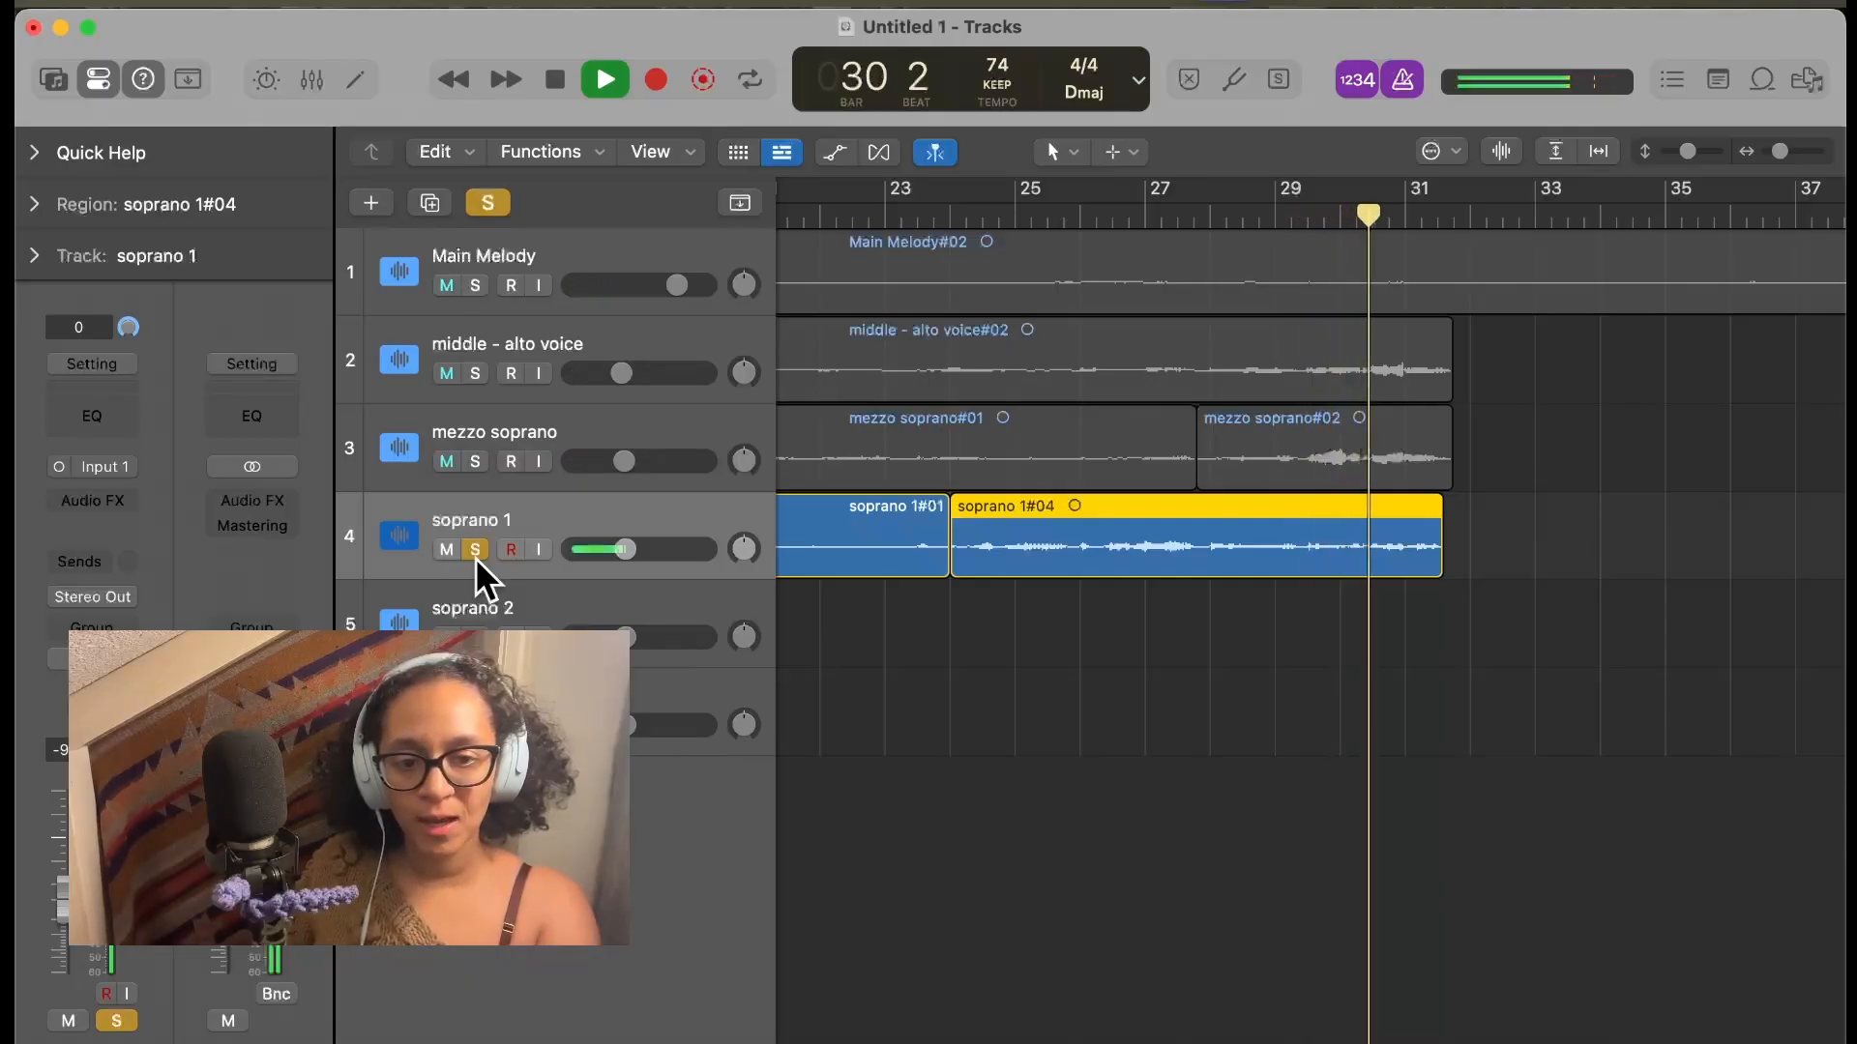
{"action": "left_click", "coordinate": [475, 551]}
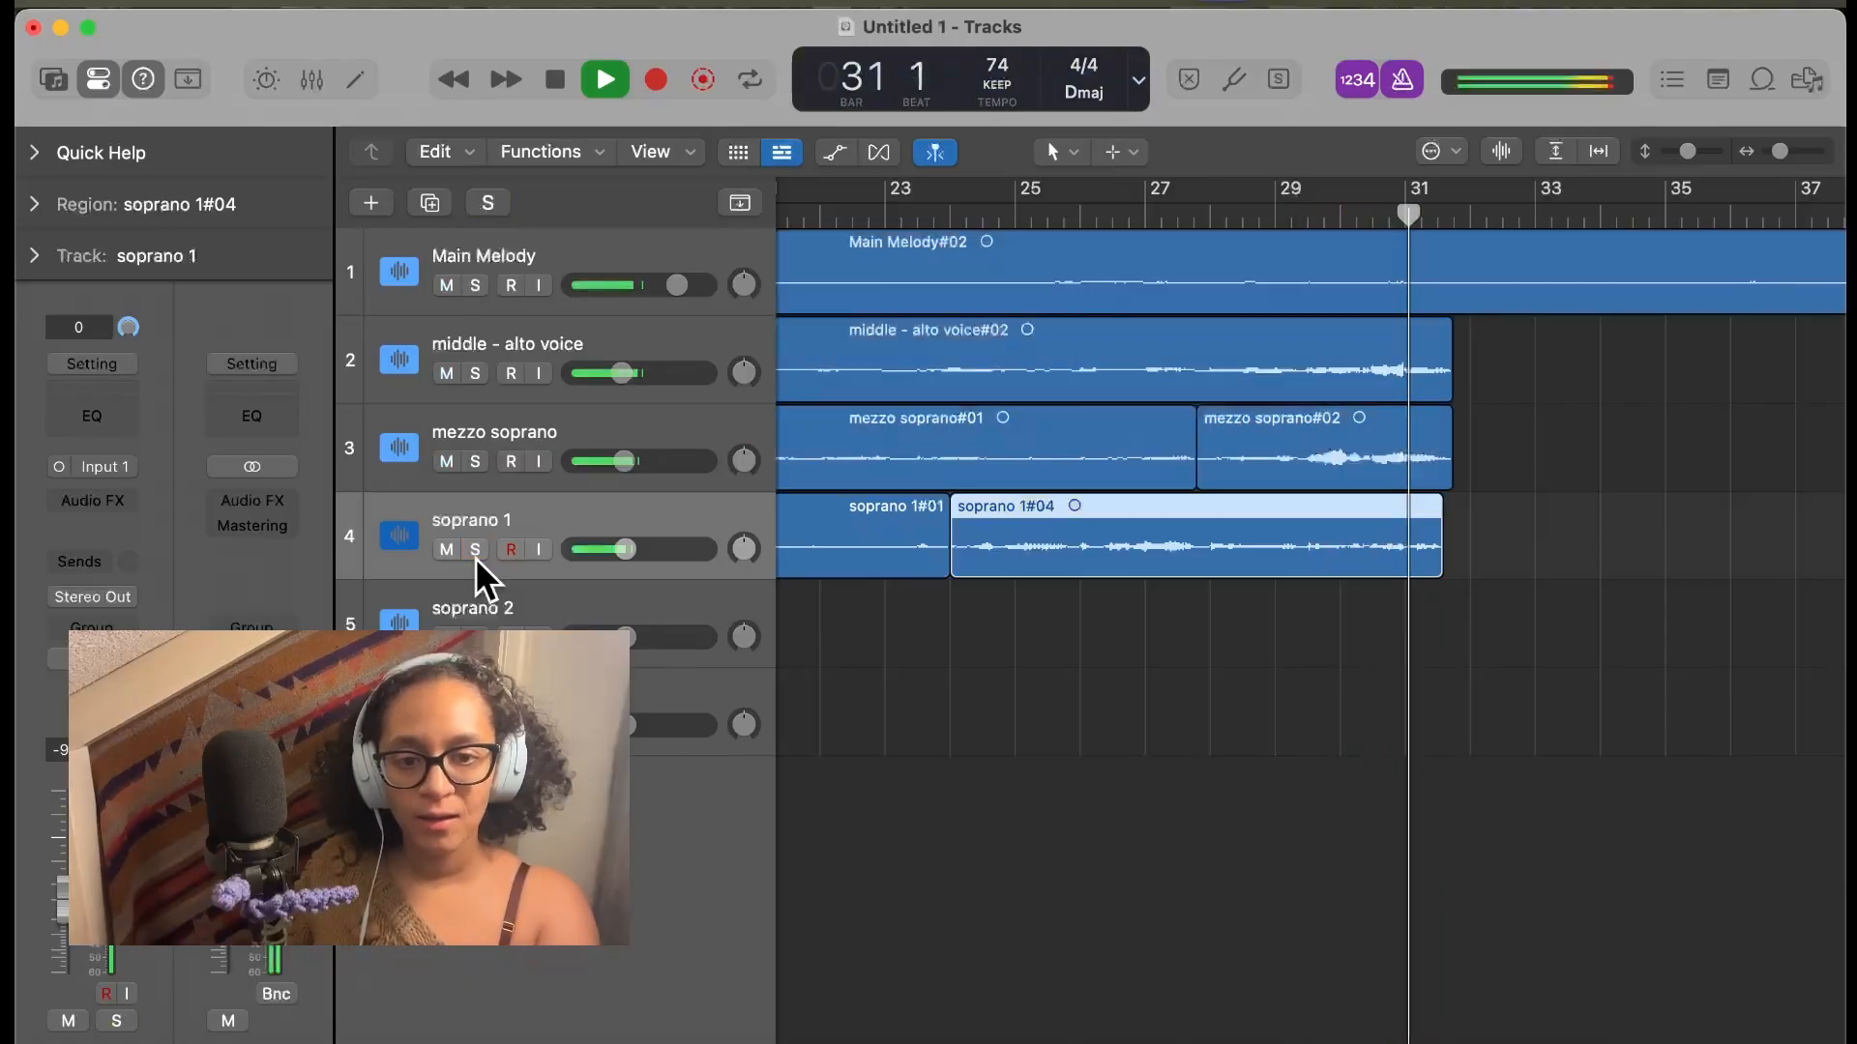
{"action": "key", "text": "space"}
Try to re-record the soprano 1 ending from about bar 29 to bar 31, and undo the overlapping take
{"action": "left_click_drag", "start_coordinate": [1413, 216], "coordinate": [1245, 219]}
{"action": "key", "text": "space"}
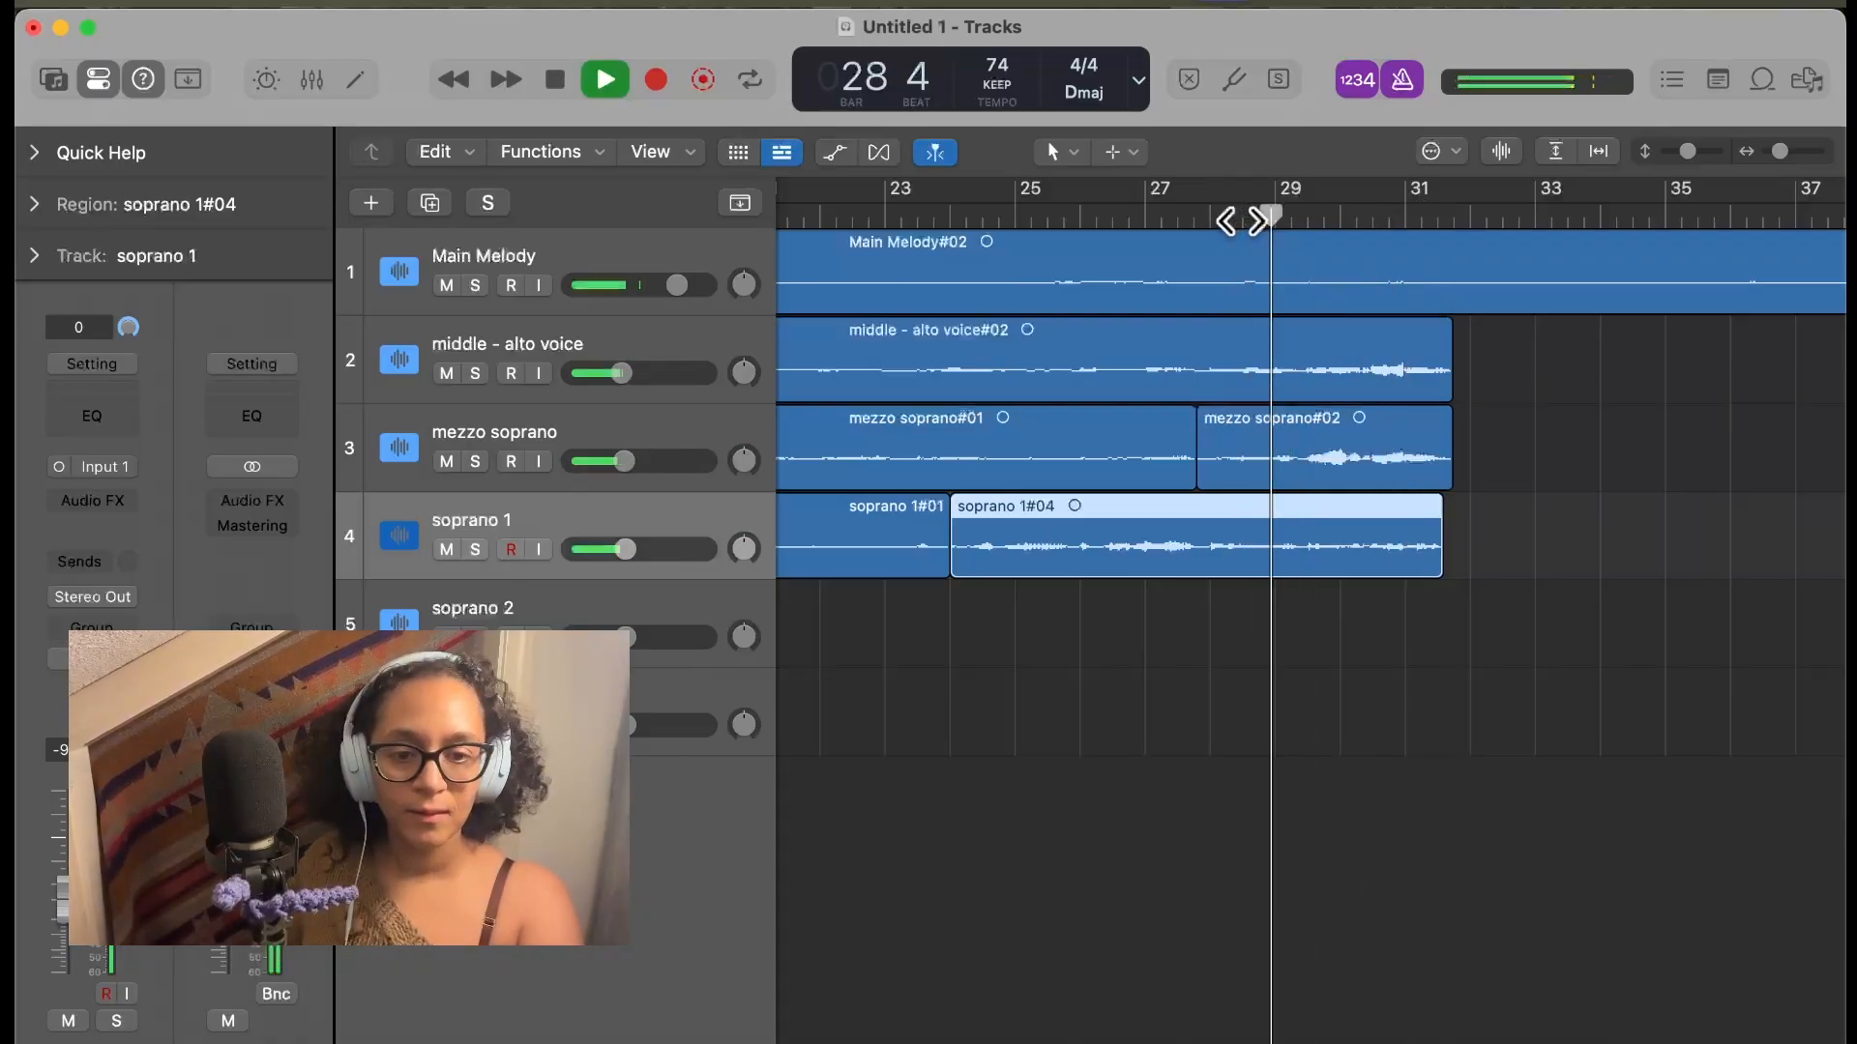
{"action": "key", "text": "space"}
{"action": "key", "text": "r"}
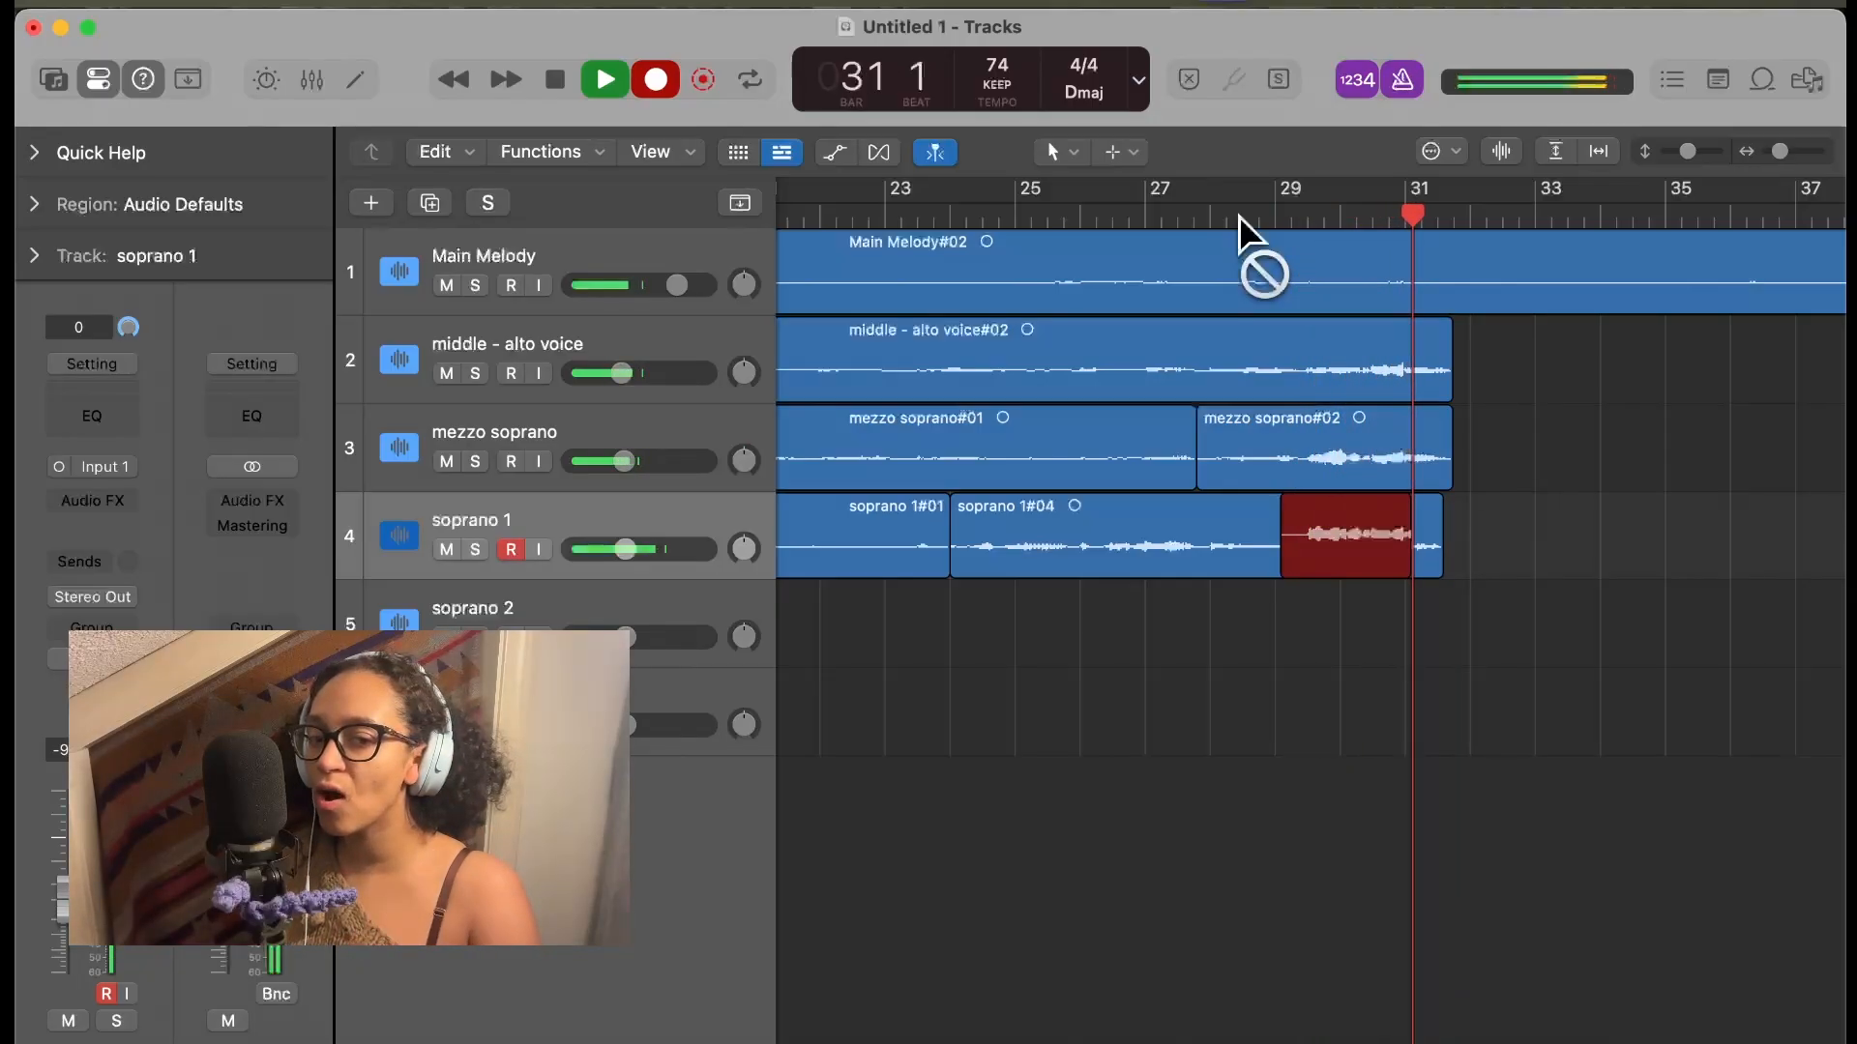
{"action": "key", "text": "space"}
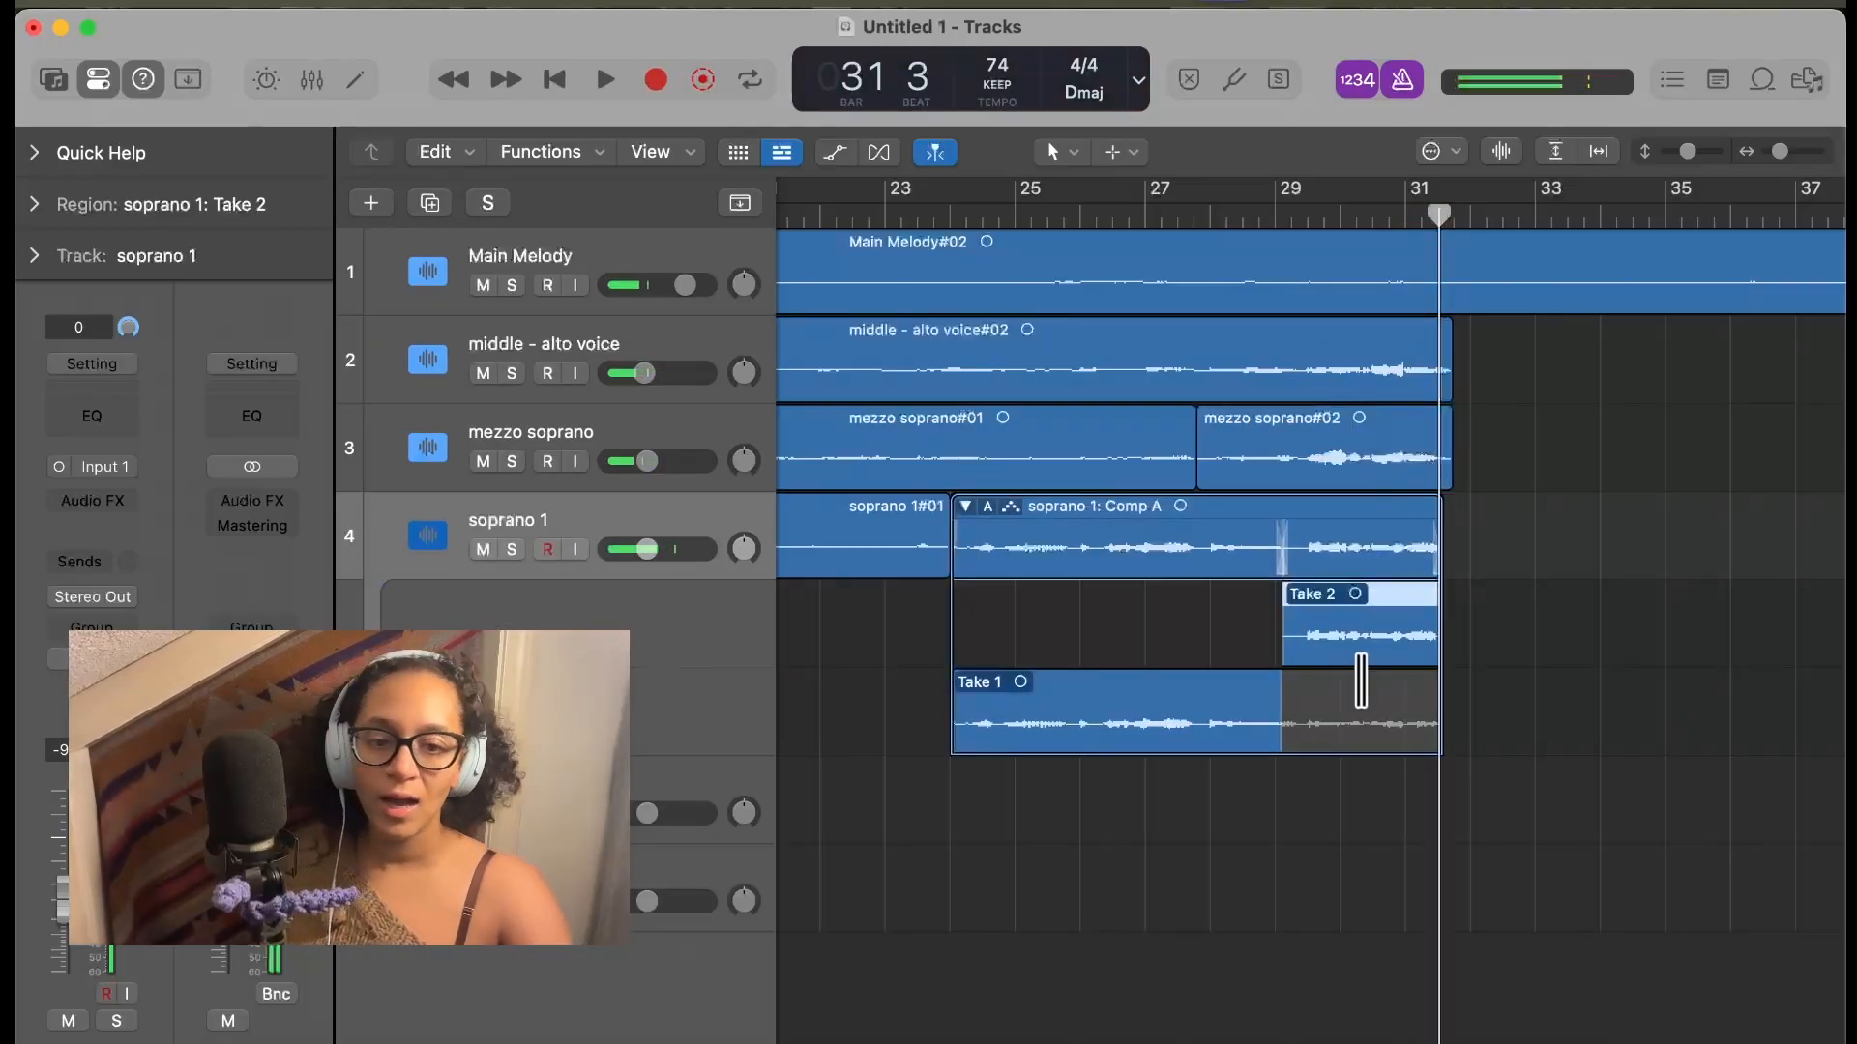
{"action": "key", "text": "super+z"}
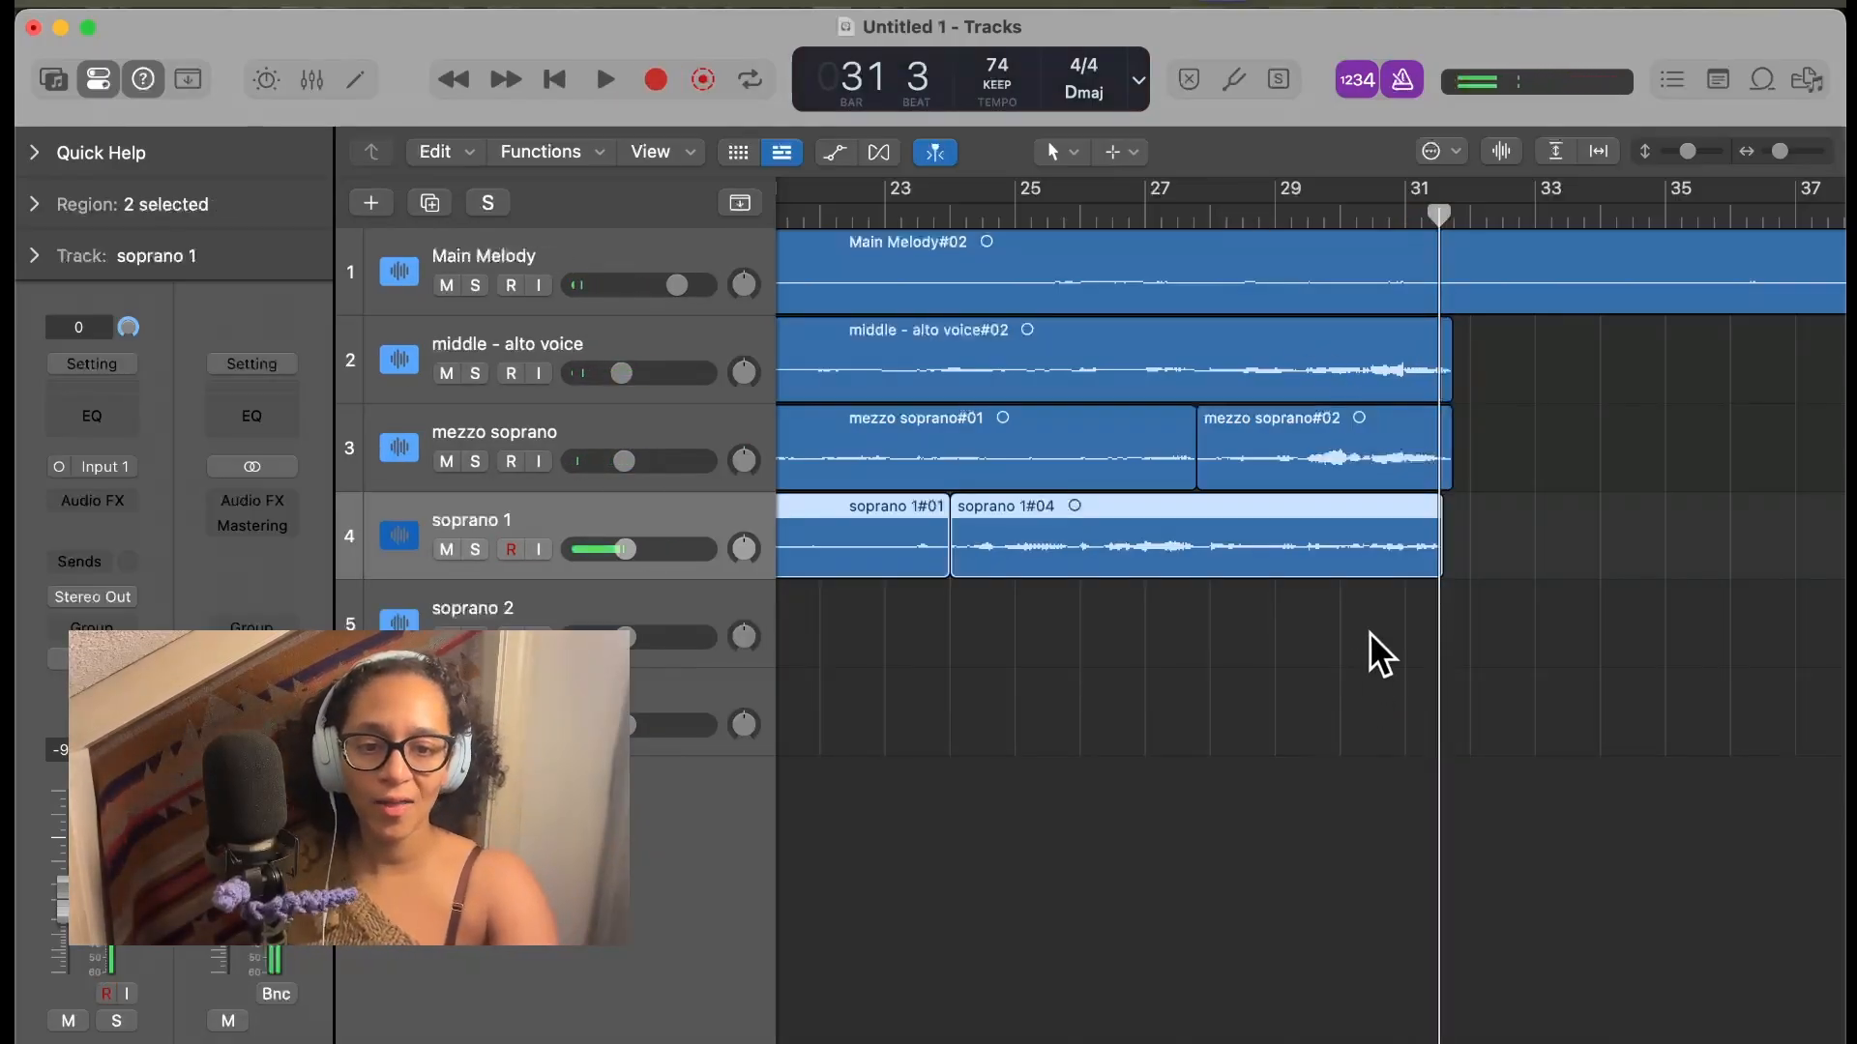
Split the latest soprano 1 region at bar 27 beat 4 and delete the part after the split
{"action": "left_click", "coordinate": [1166, 220]}
{"action": "key", "text": "space"}
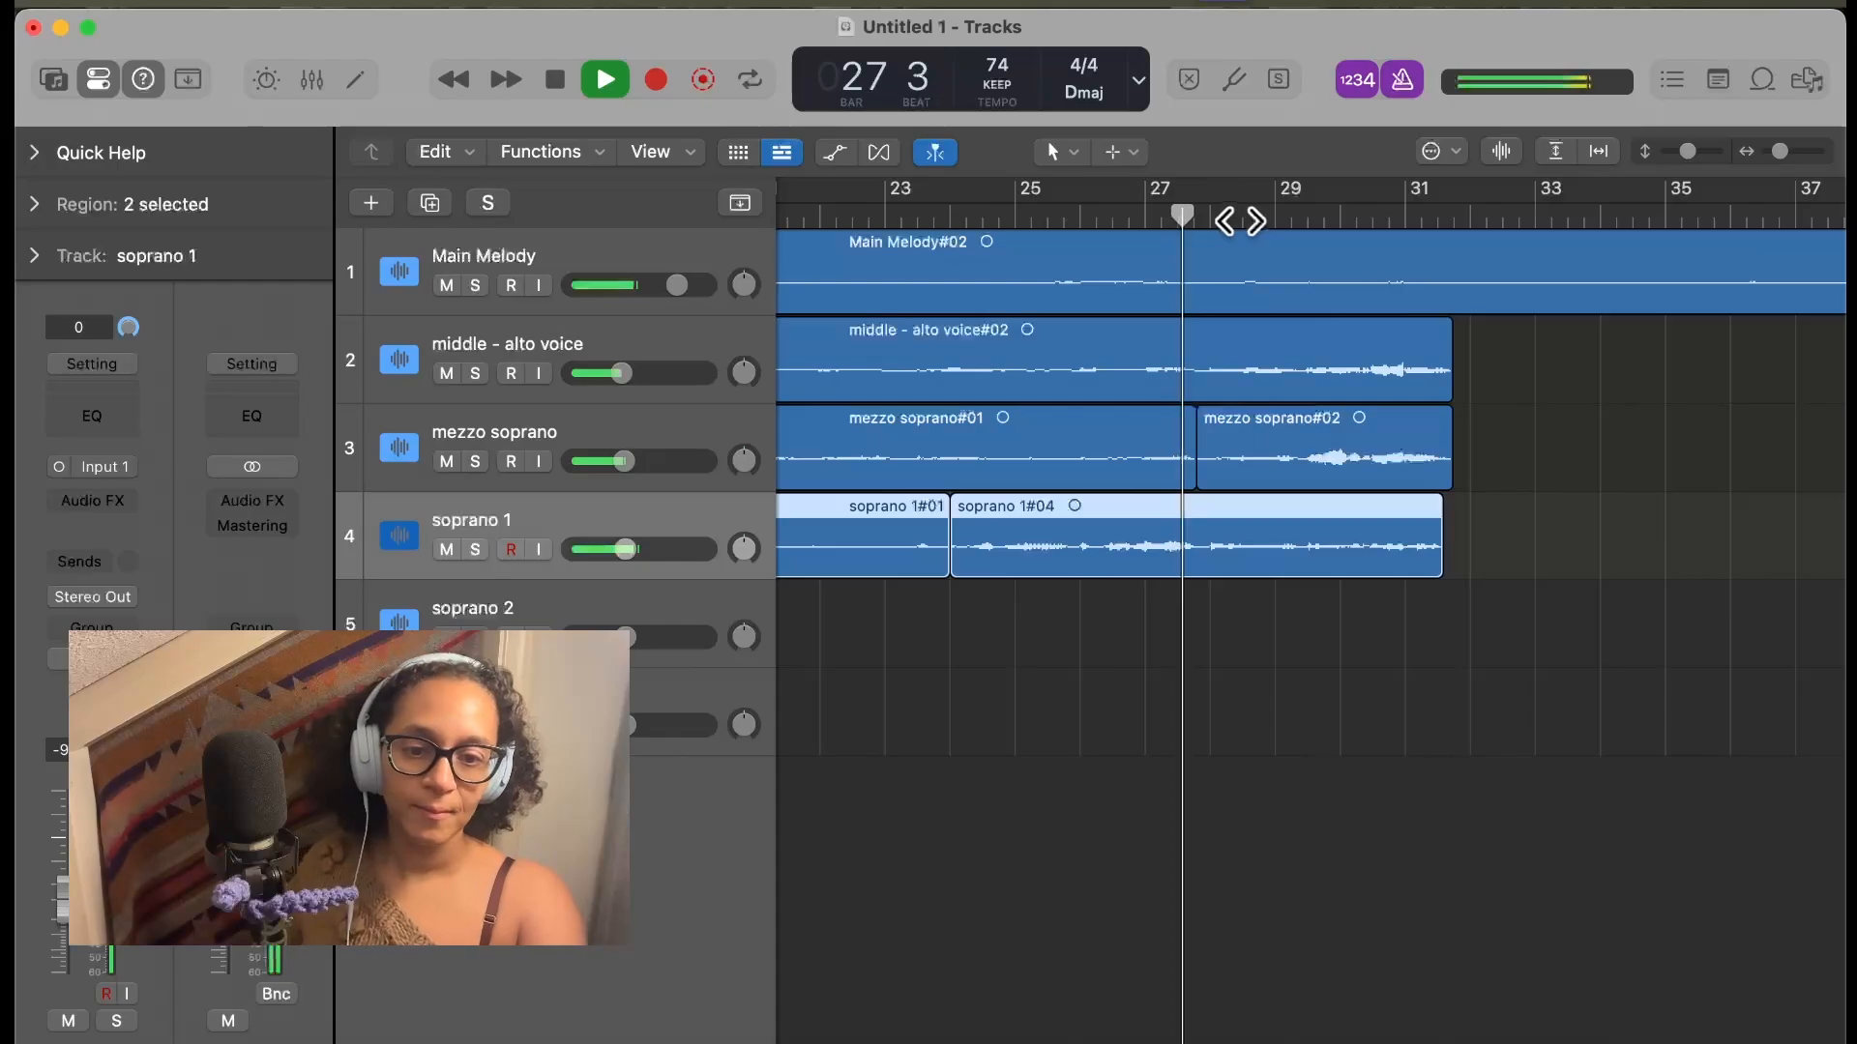
{"action": "key", "text": "space"}
{"action": "right_click", "coordinate": [1338, 518]}
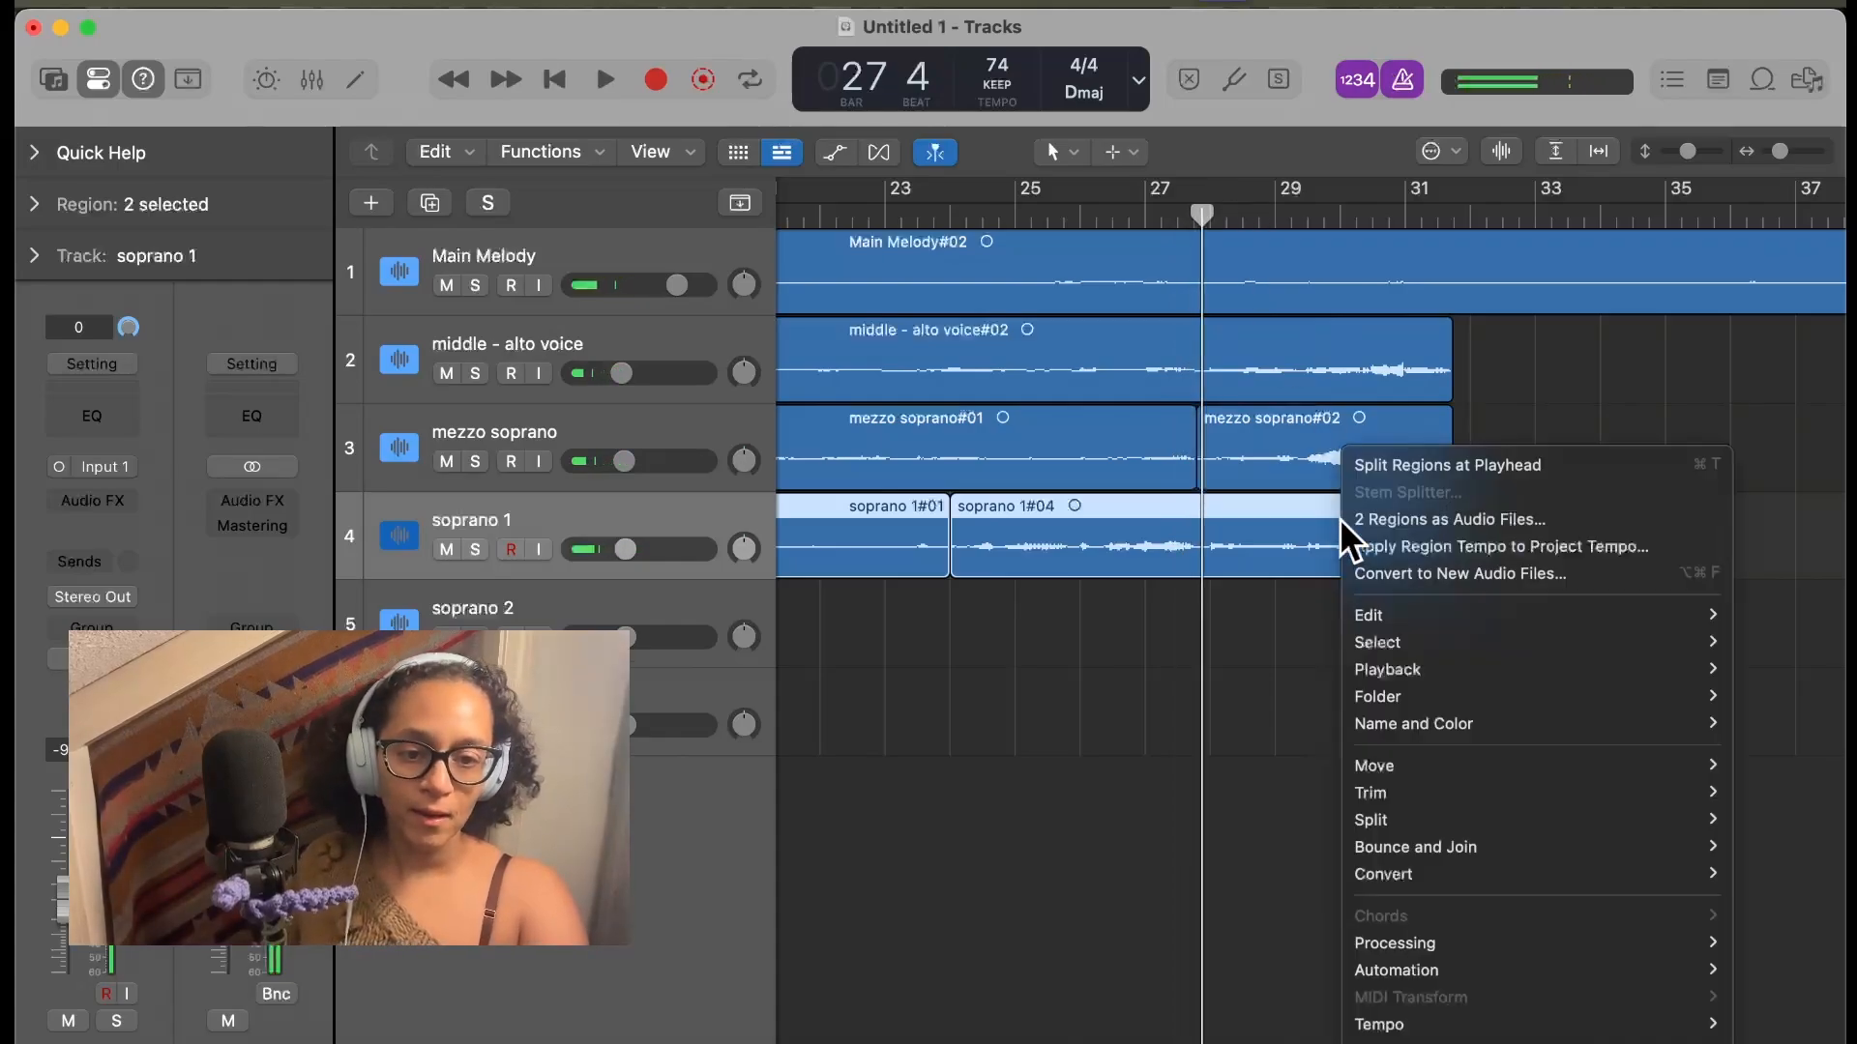
{"action": "mouse_move", "coordinate": [1373, 819]}
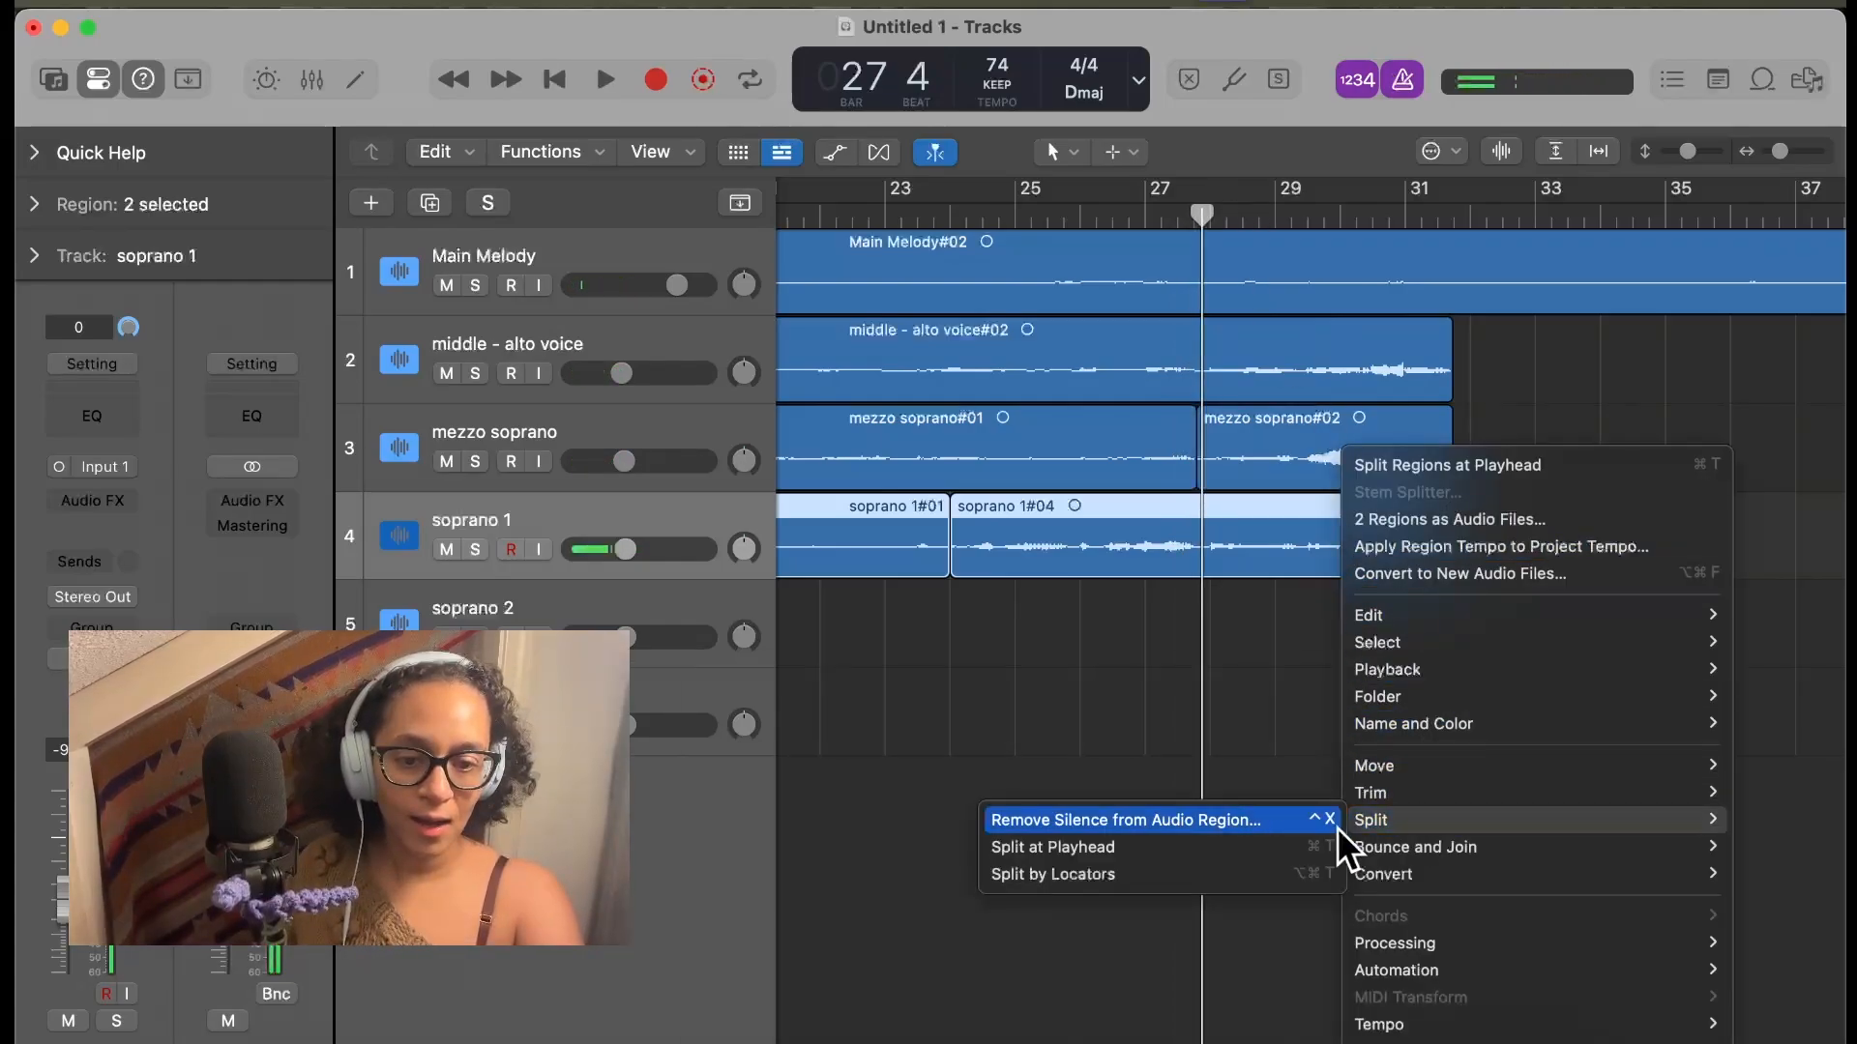
{"action": "left_click", "coordinate": [1262, 847]}
{"action": "key", "text": "Delete"}
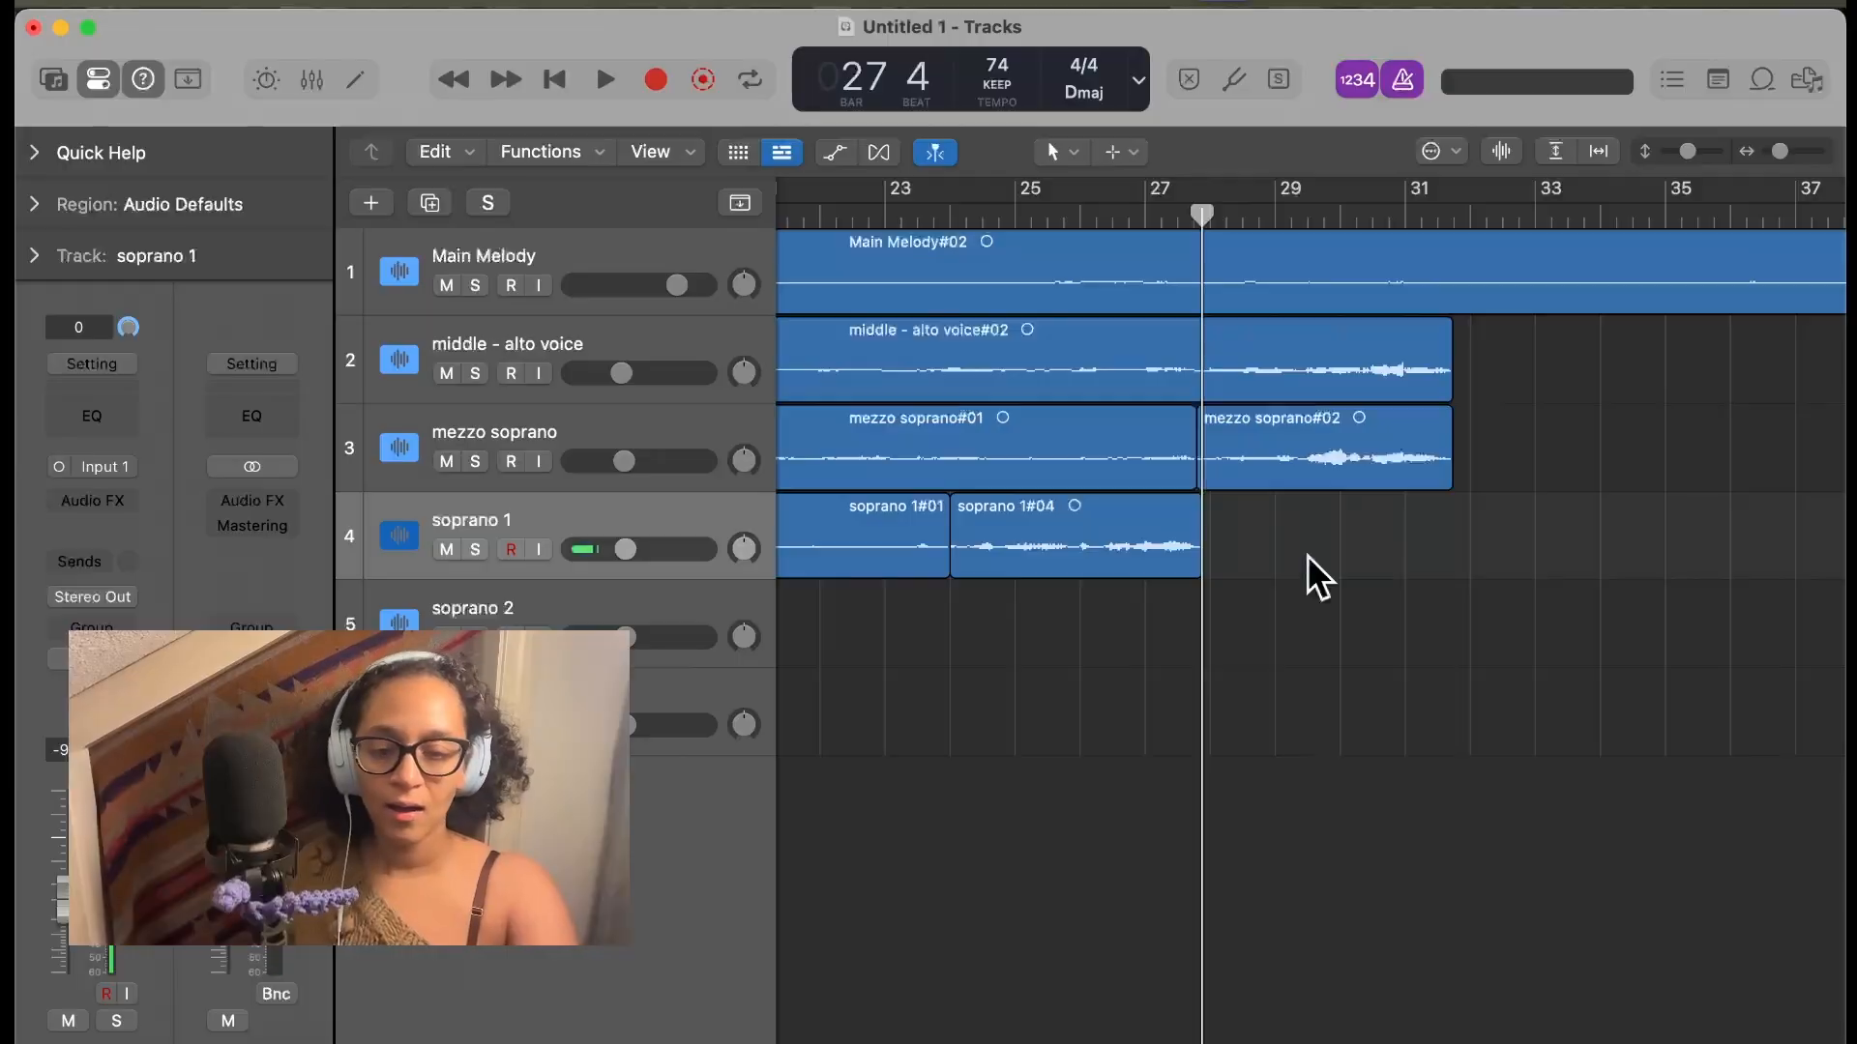
Try to record the soprano 1 ending from about bar 28 beat 3 to bar 31, and delete the take
{"action": "key", "text": "space"}
{"action": "key", "text": "space"}
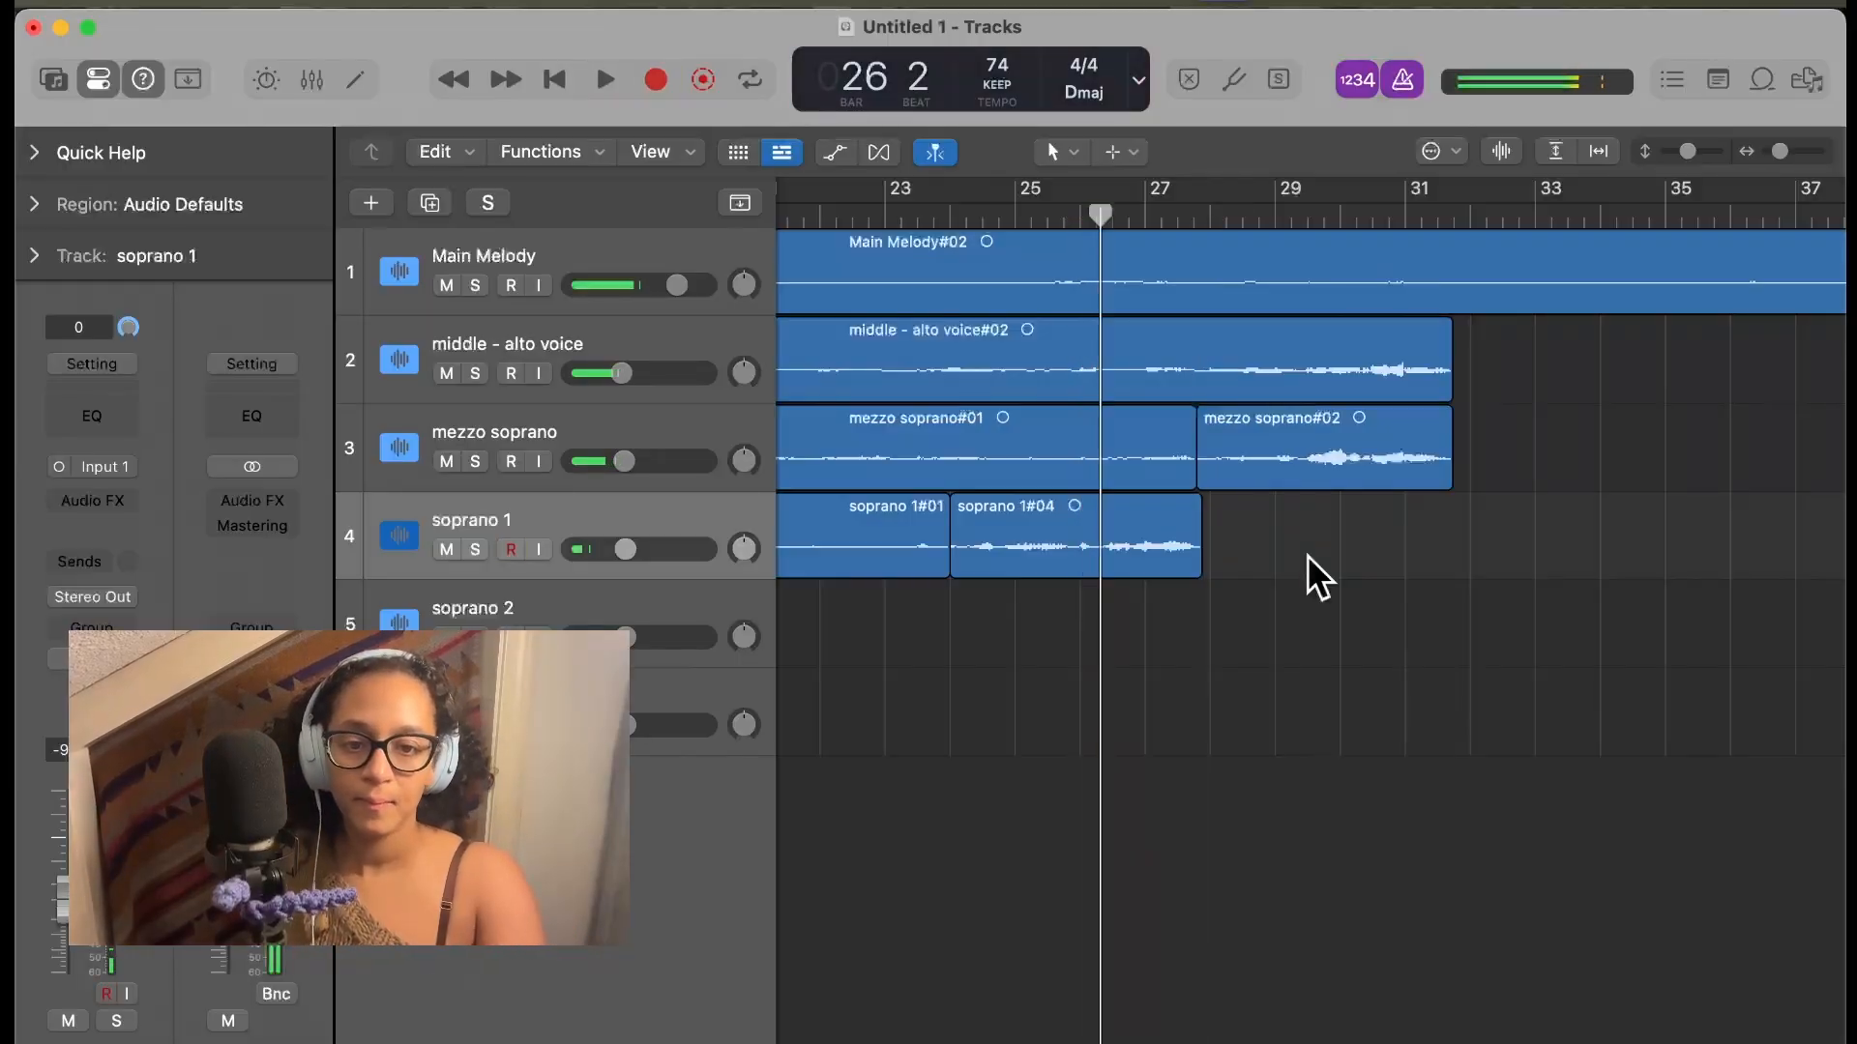
{"action": "left_click", "coordinate": [1212, 222]}
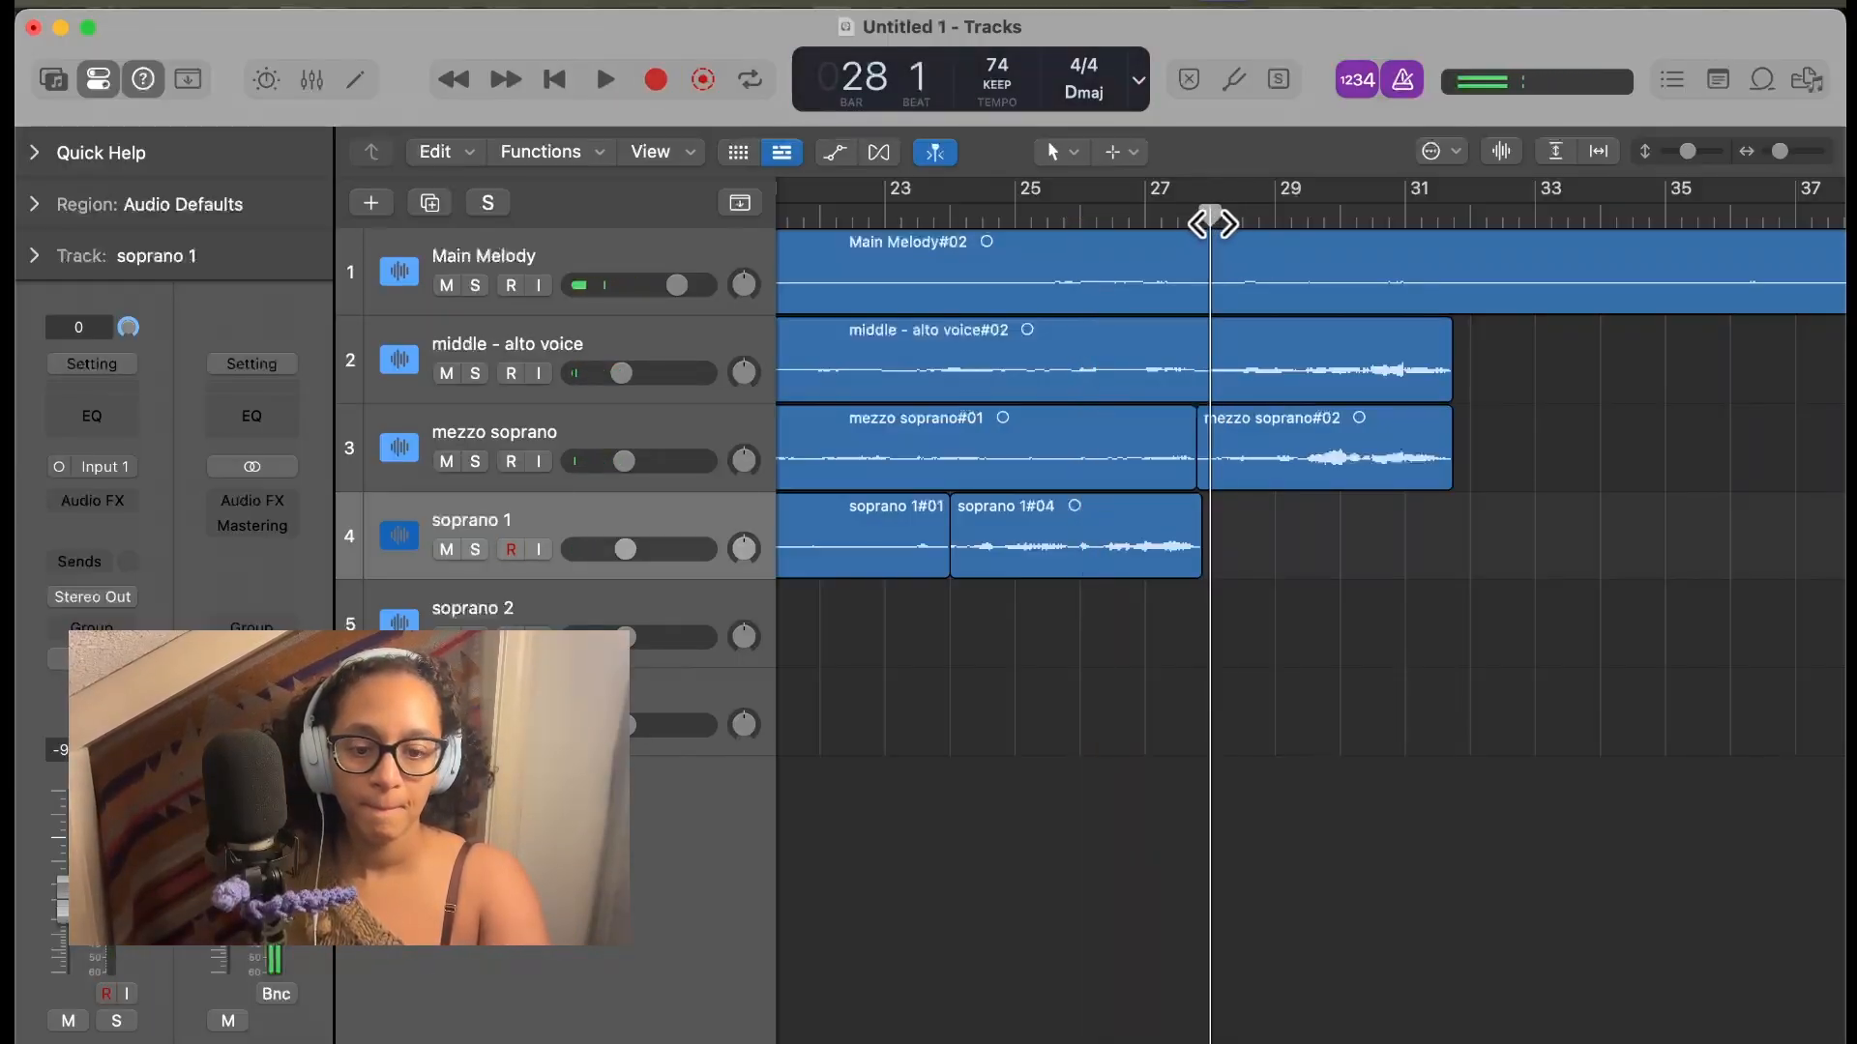
{"action": "left_click_drag", "start_coordinate": [1213, 222], "coordinate": [1244, 223]}
{"action": "key", "text": "r"}
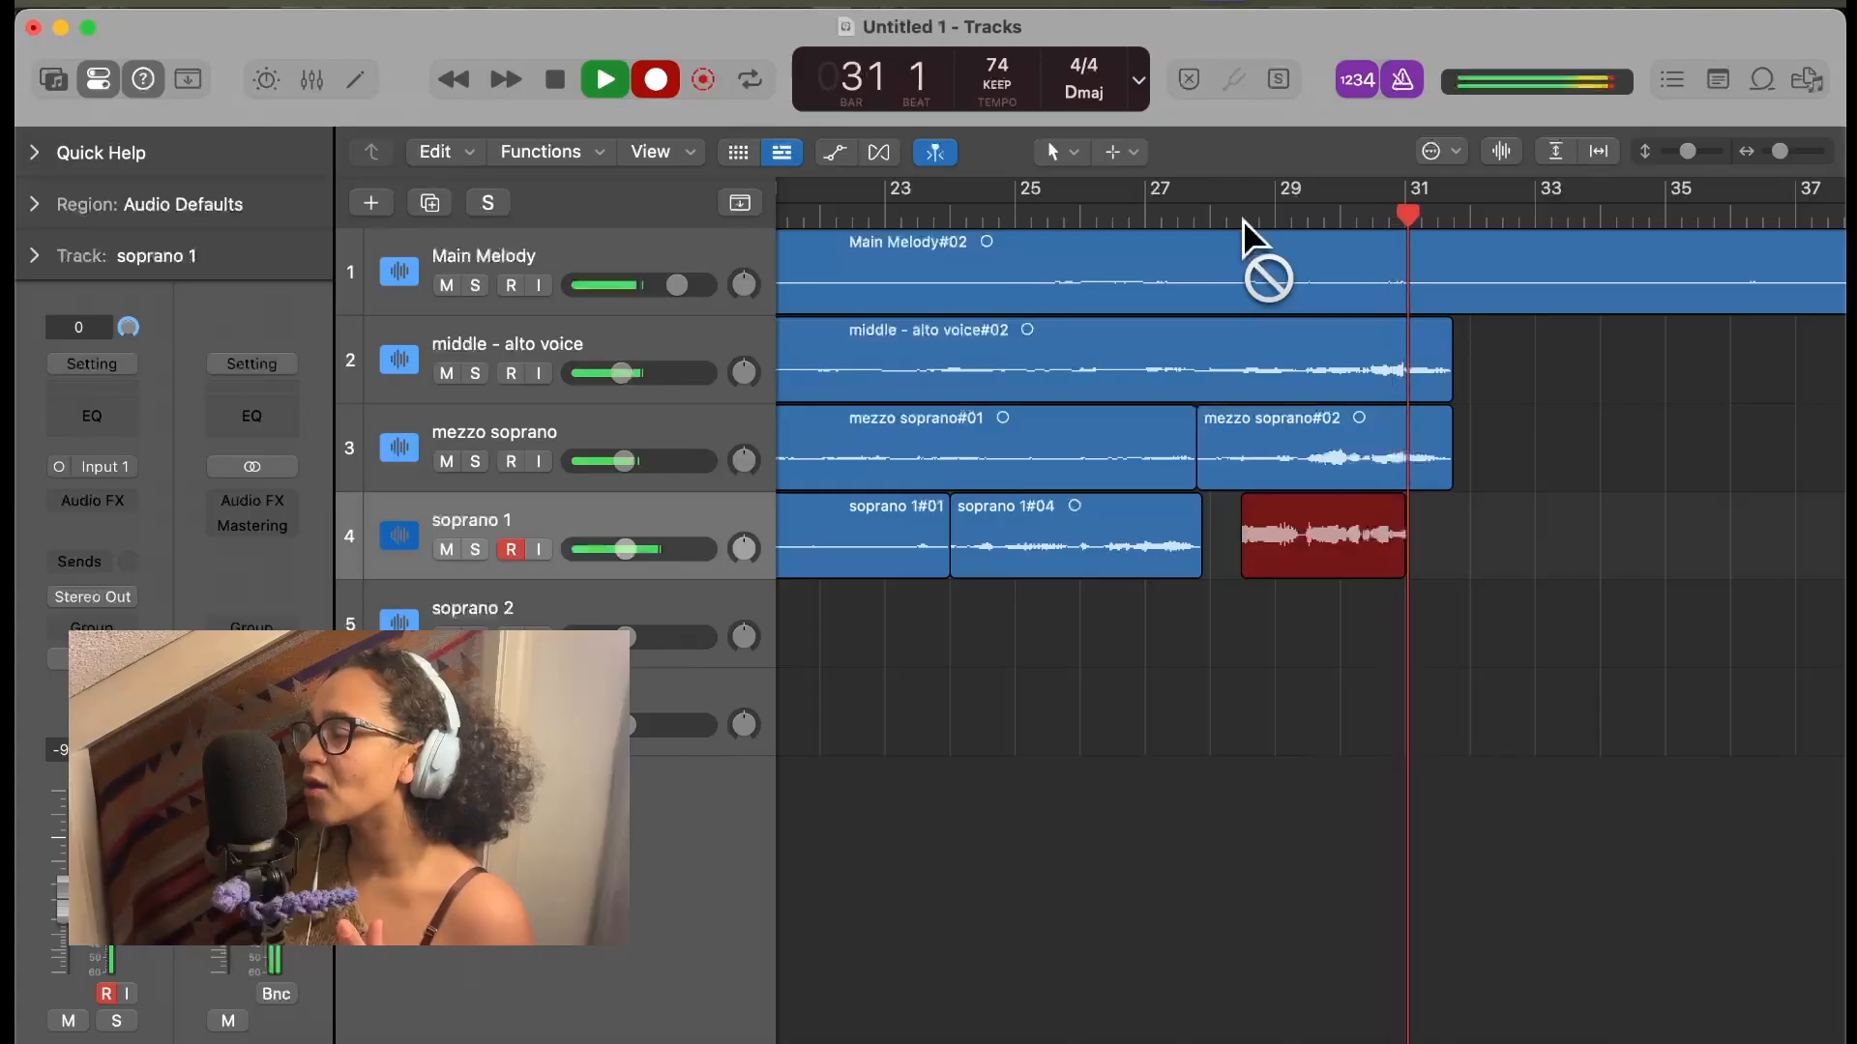
{"action": "key", "text": "space"}
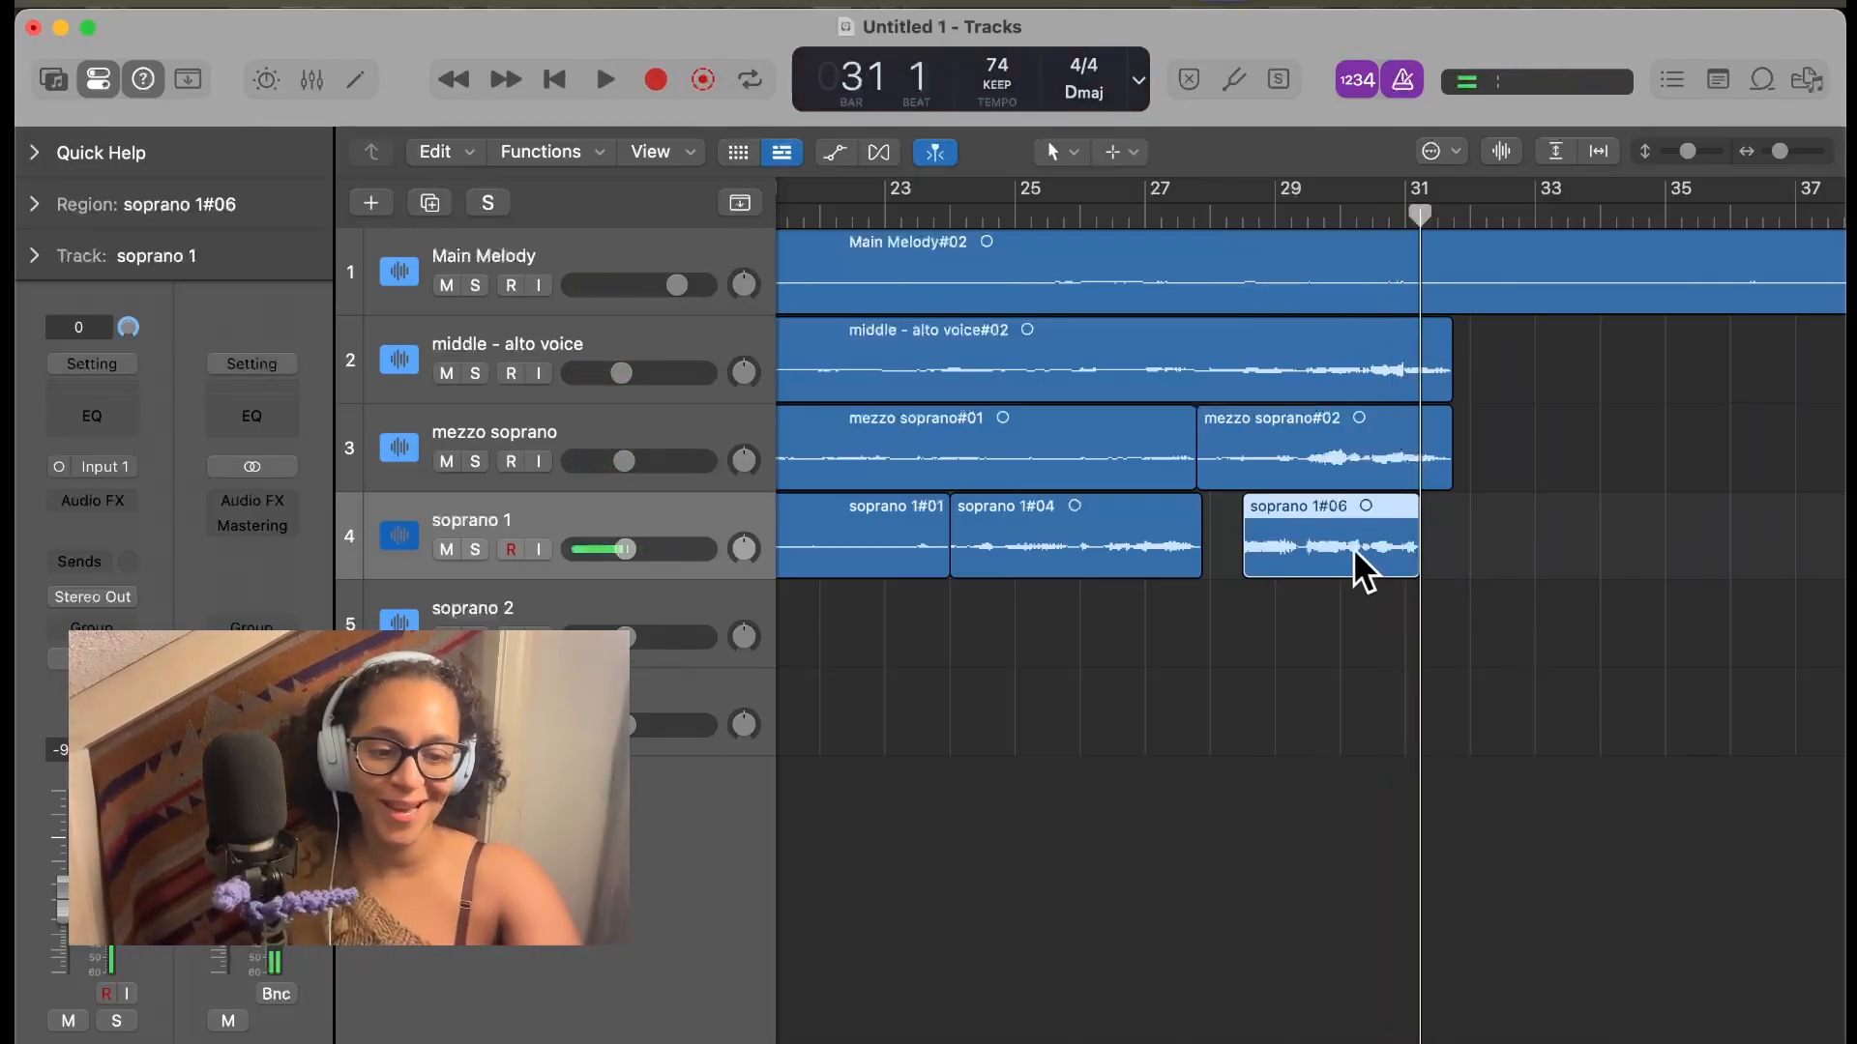
{"action": "key", "text": "Delete"}
{"action": "left_click", "coordinate": [1156, 455]}
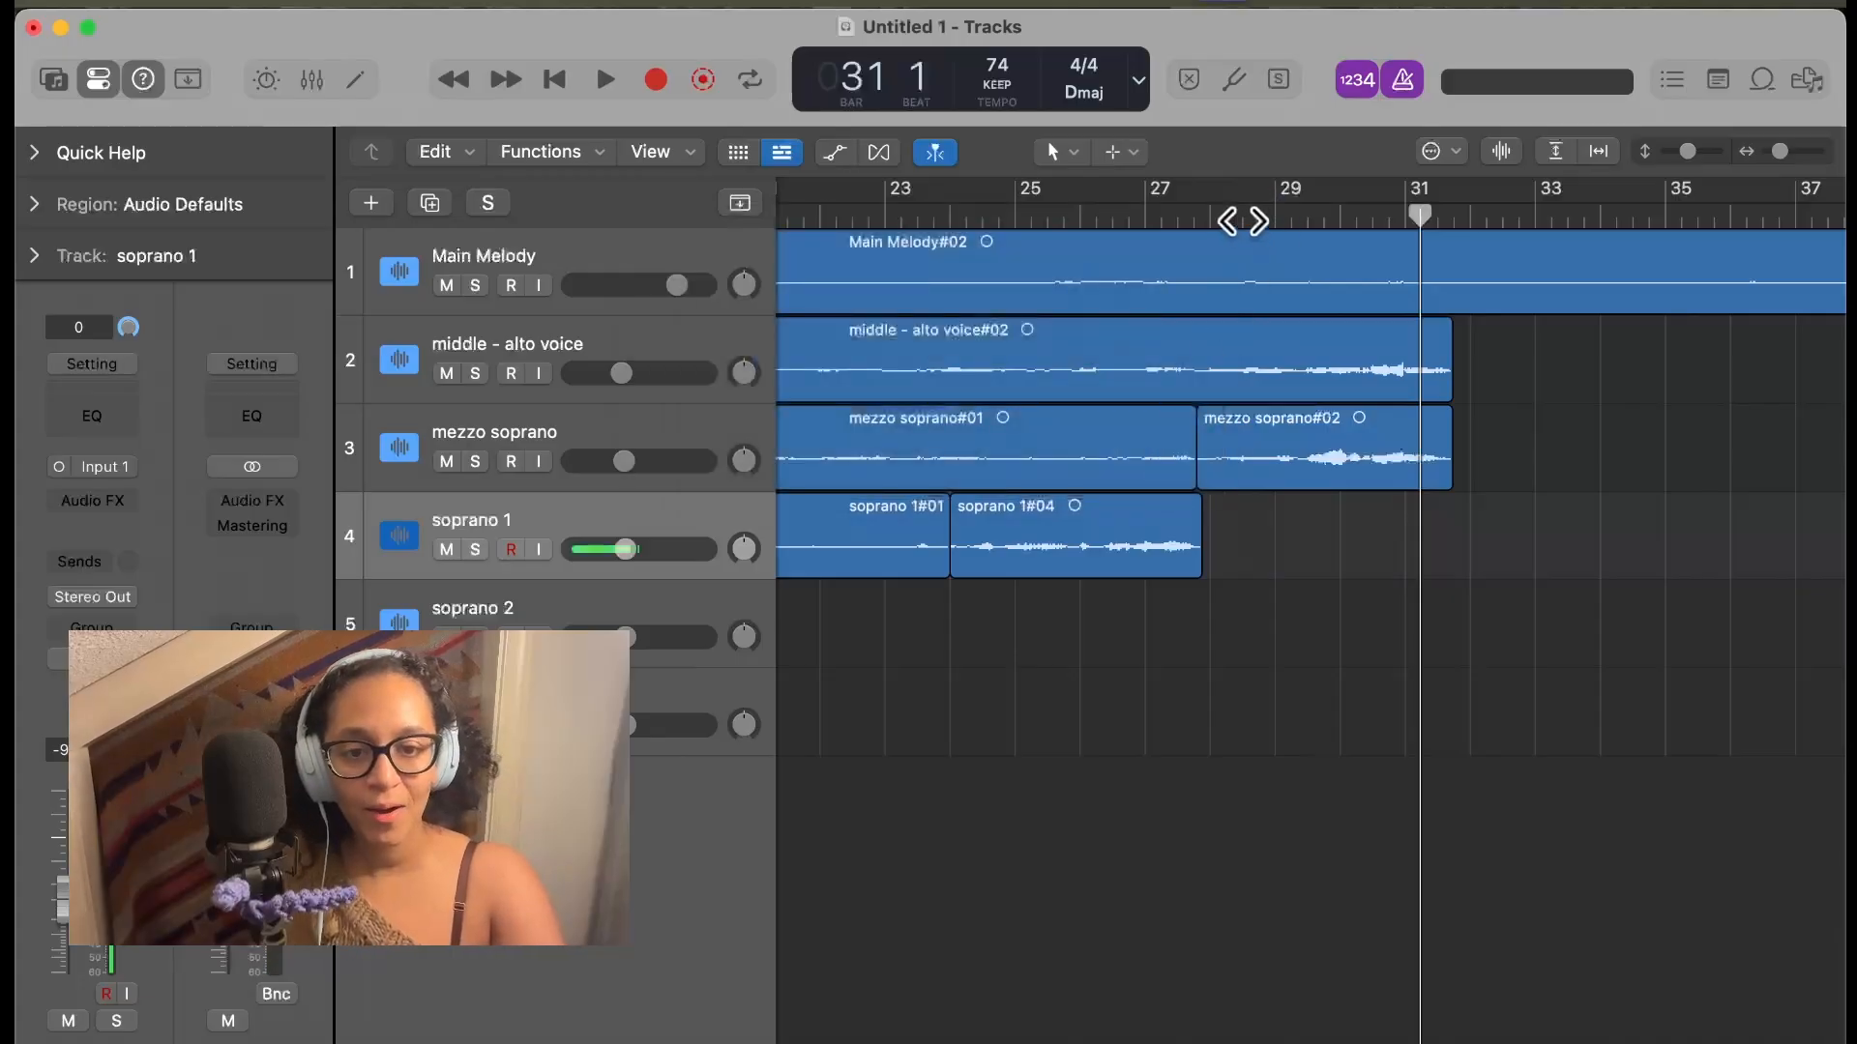
Record the soprano 1 ending from just after bar 28 to about bar 31 beat 3
{"action": "left_click_drag", "start_coordinate": [1244, 221], "coordinate": [1197, 224]}
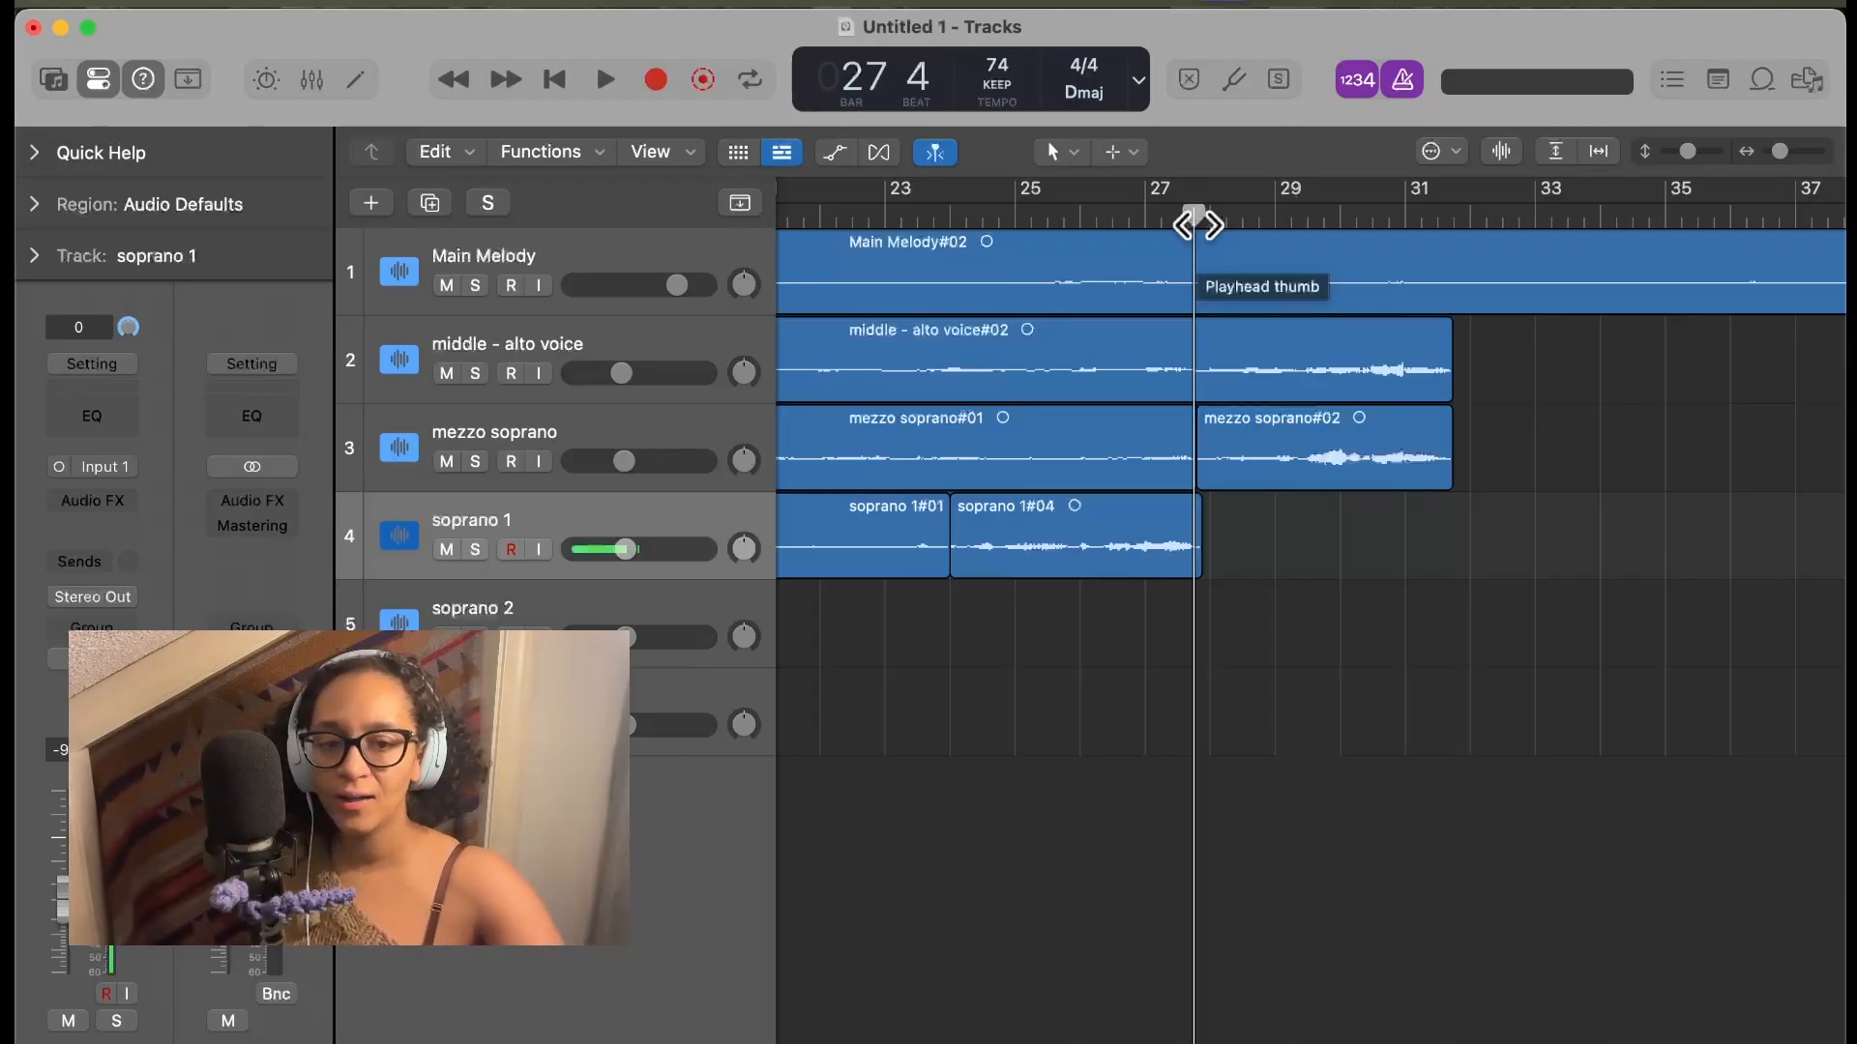
{"action": "left_click_drag", "start_coordinate": [1199, 218], "coordinate": [1222, 212]}
{"action": "key", "text": "r"}
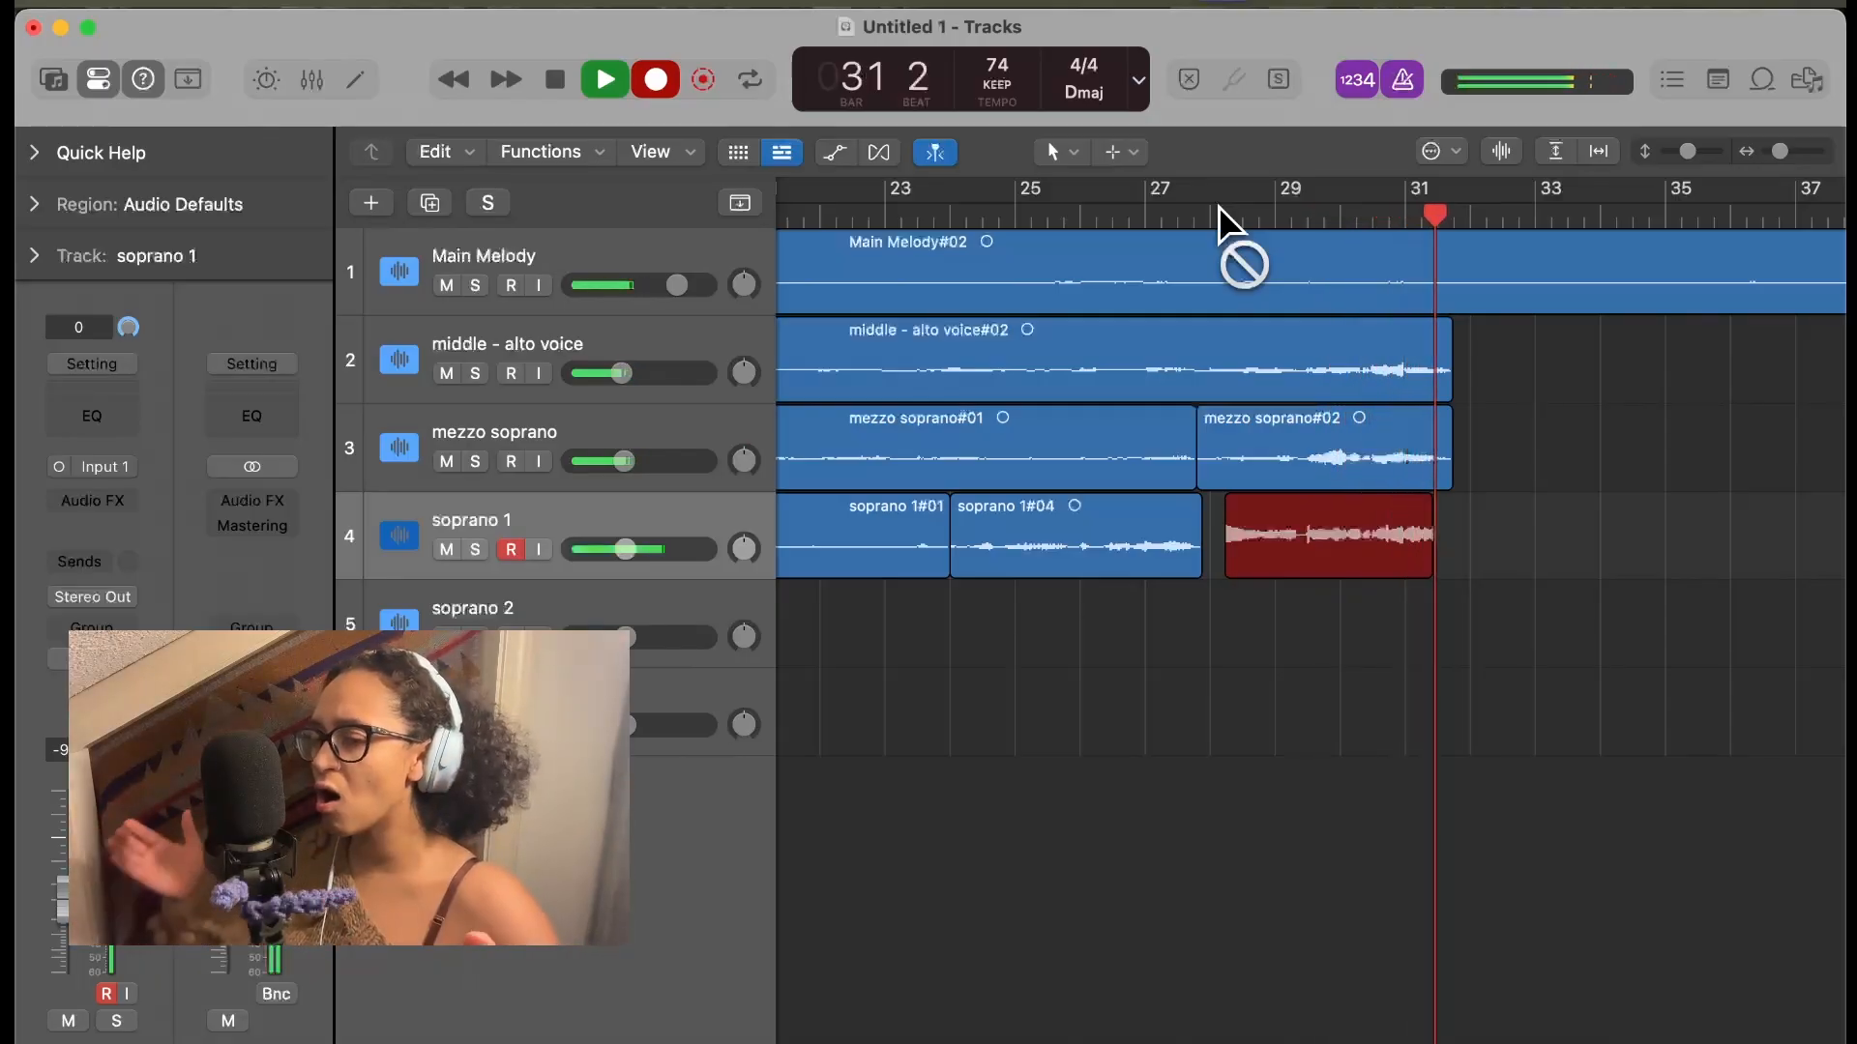
{"action": "key", "text": "space"}
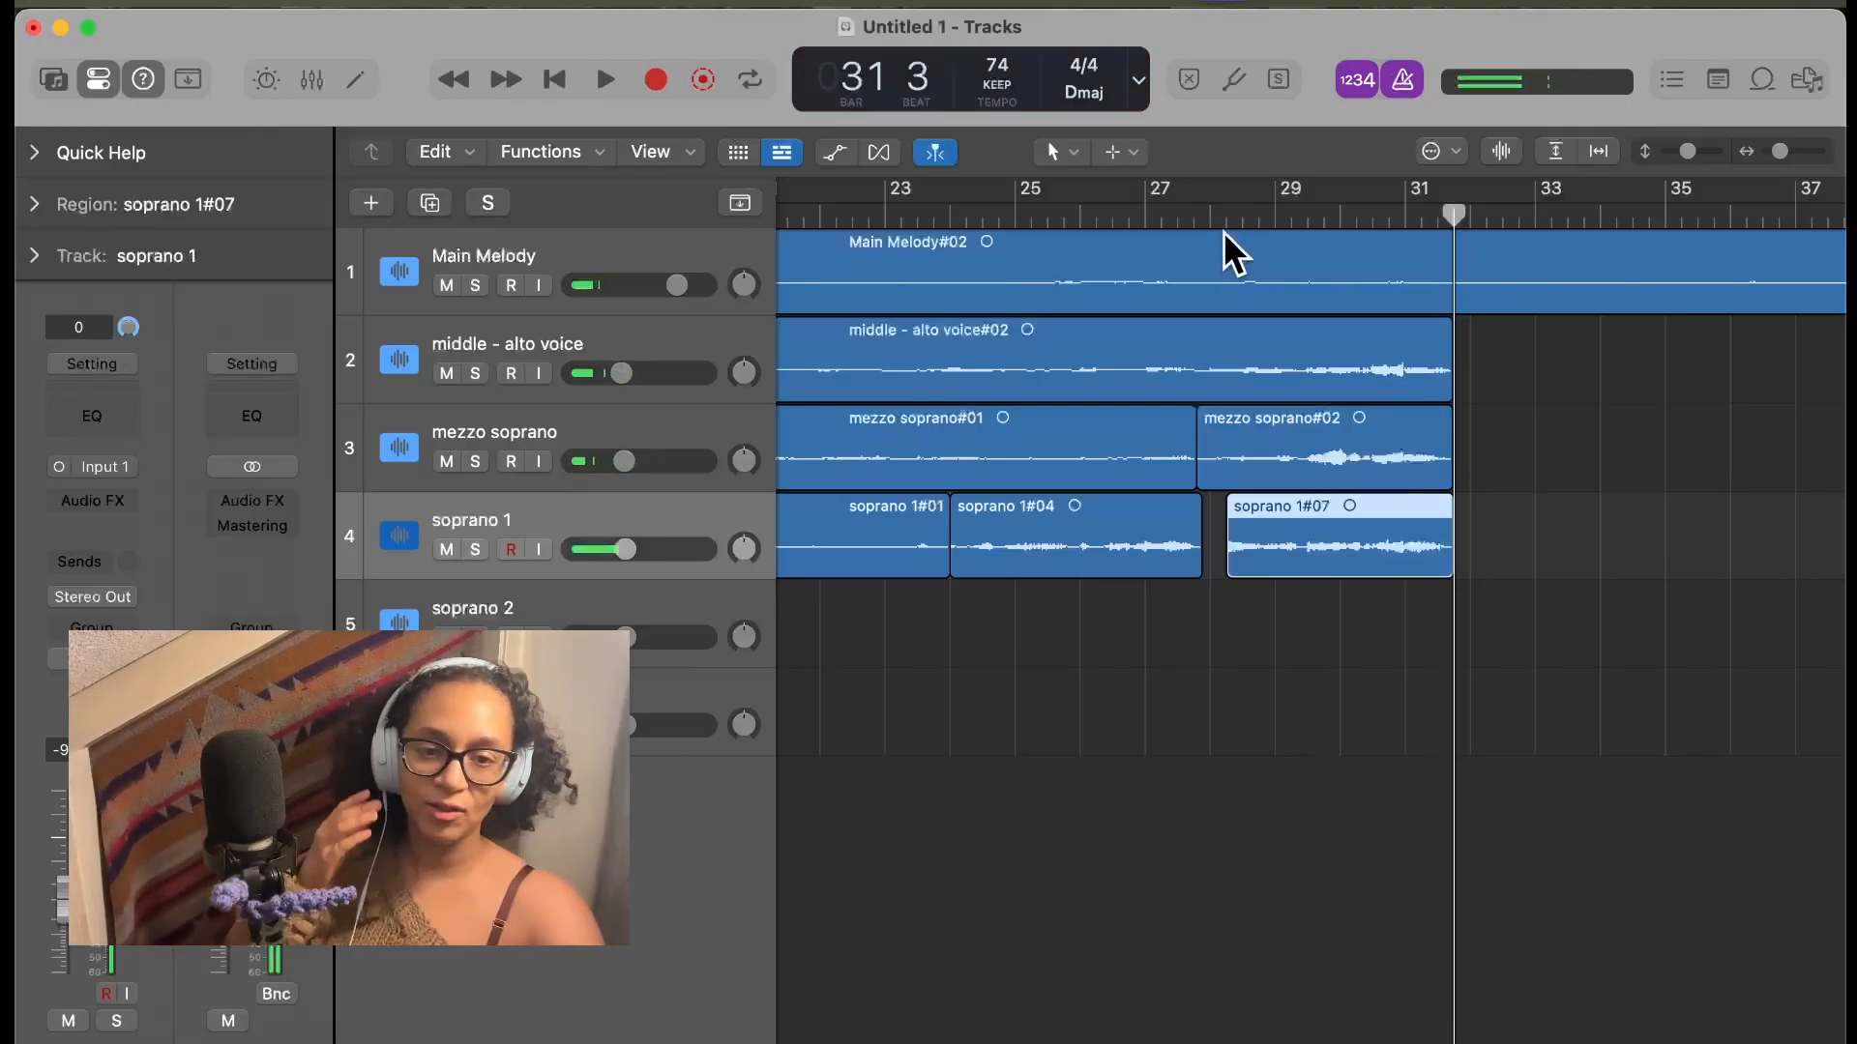
Extend the start of the soprano 1#07 region back to bar 28 while playing back the ending
{"action": "left_click", "coordinate": [1204, 215]}
{"action": "key", "text": "space"}
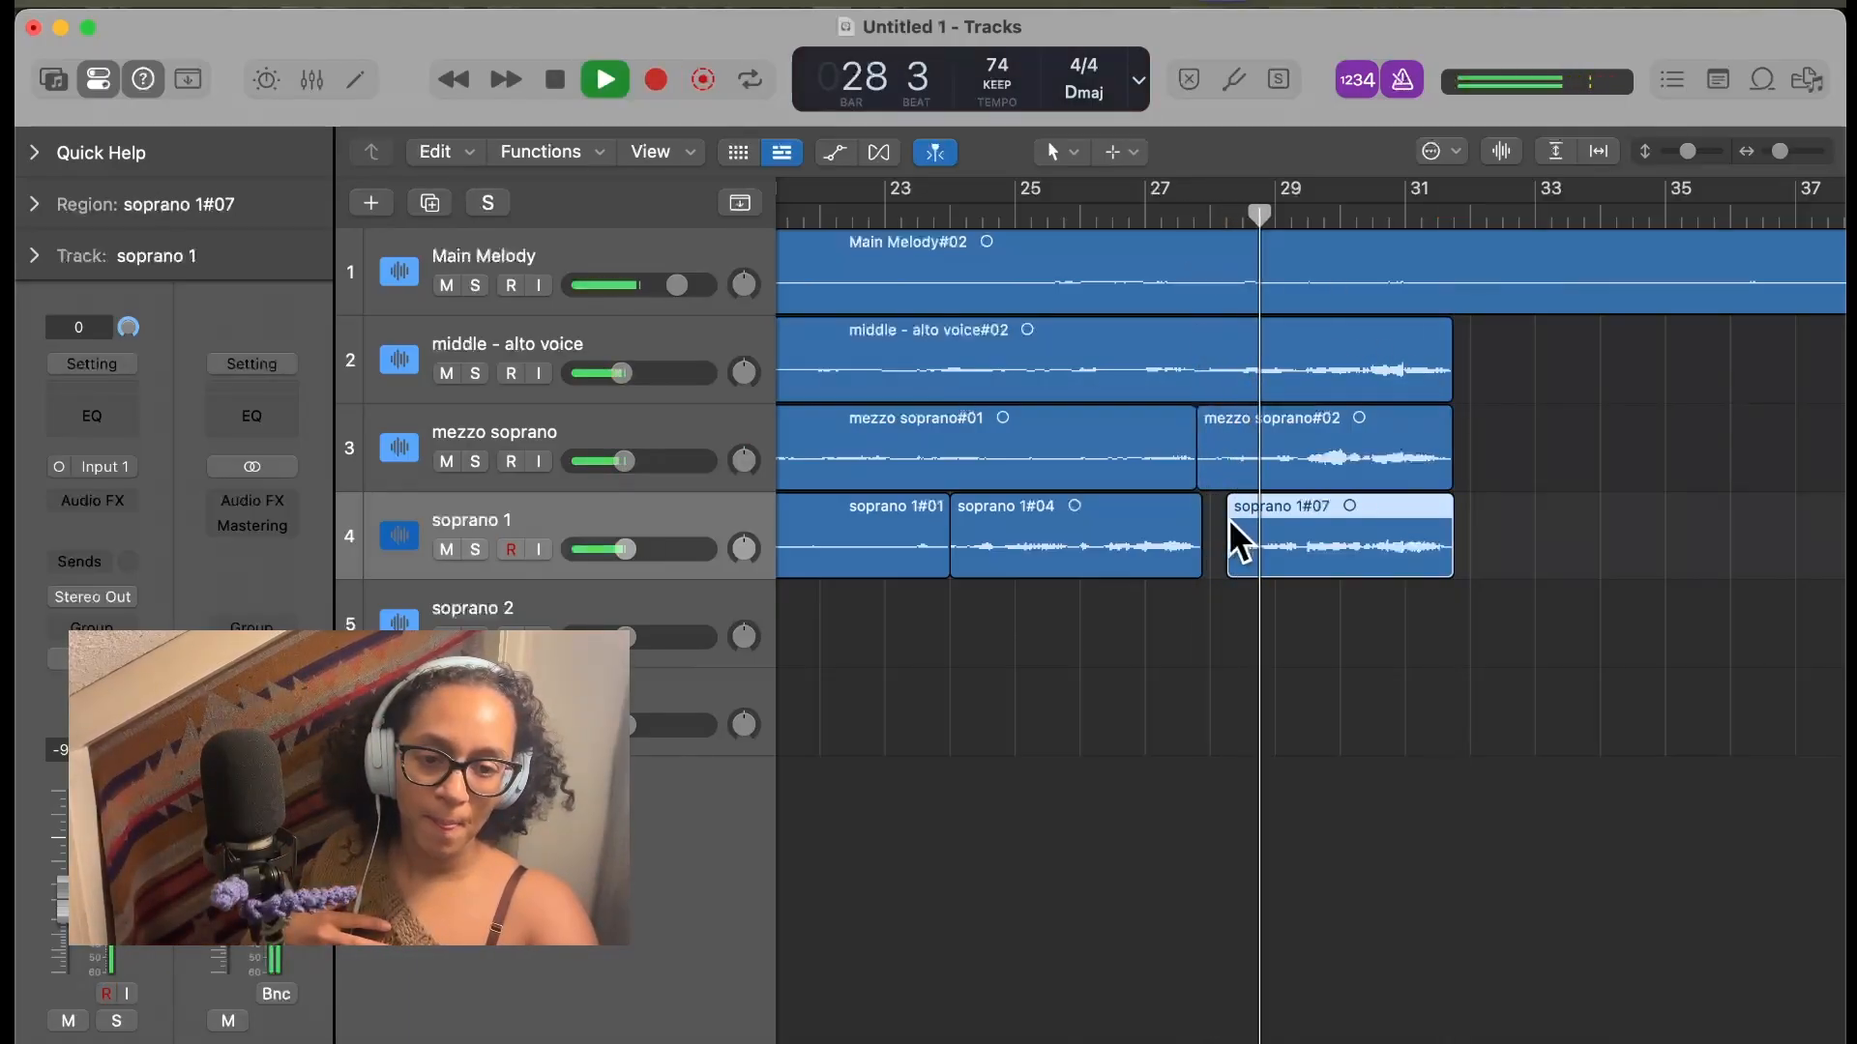
{"action": "left_click_drag", "start_coordinate": [1238, 569], "coordinate": [1212, 566]}
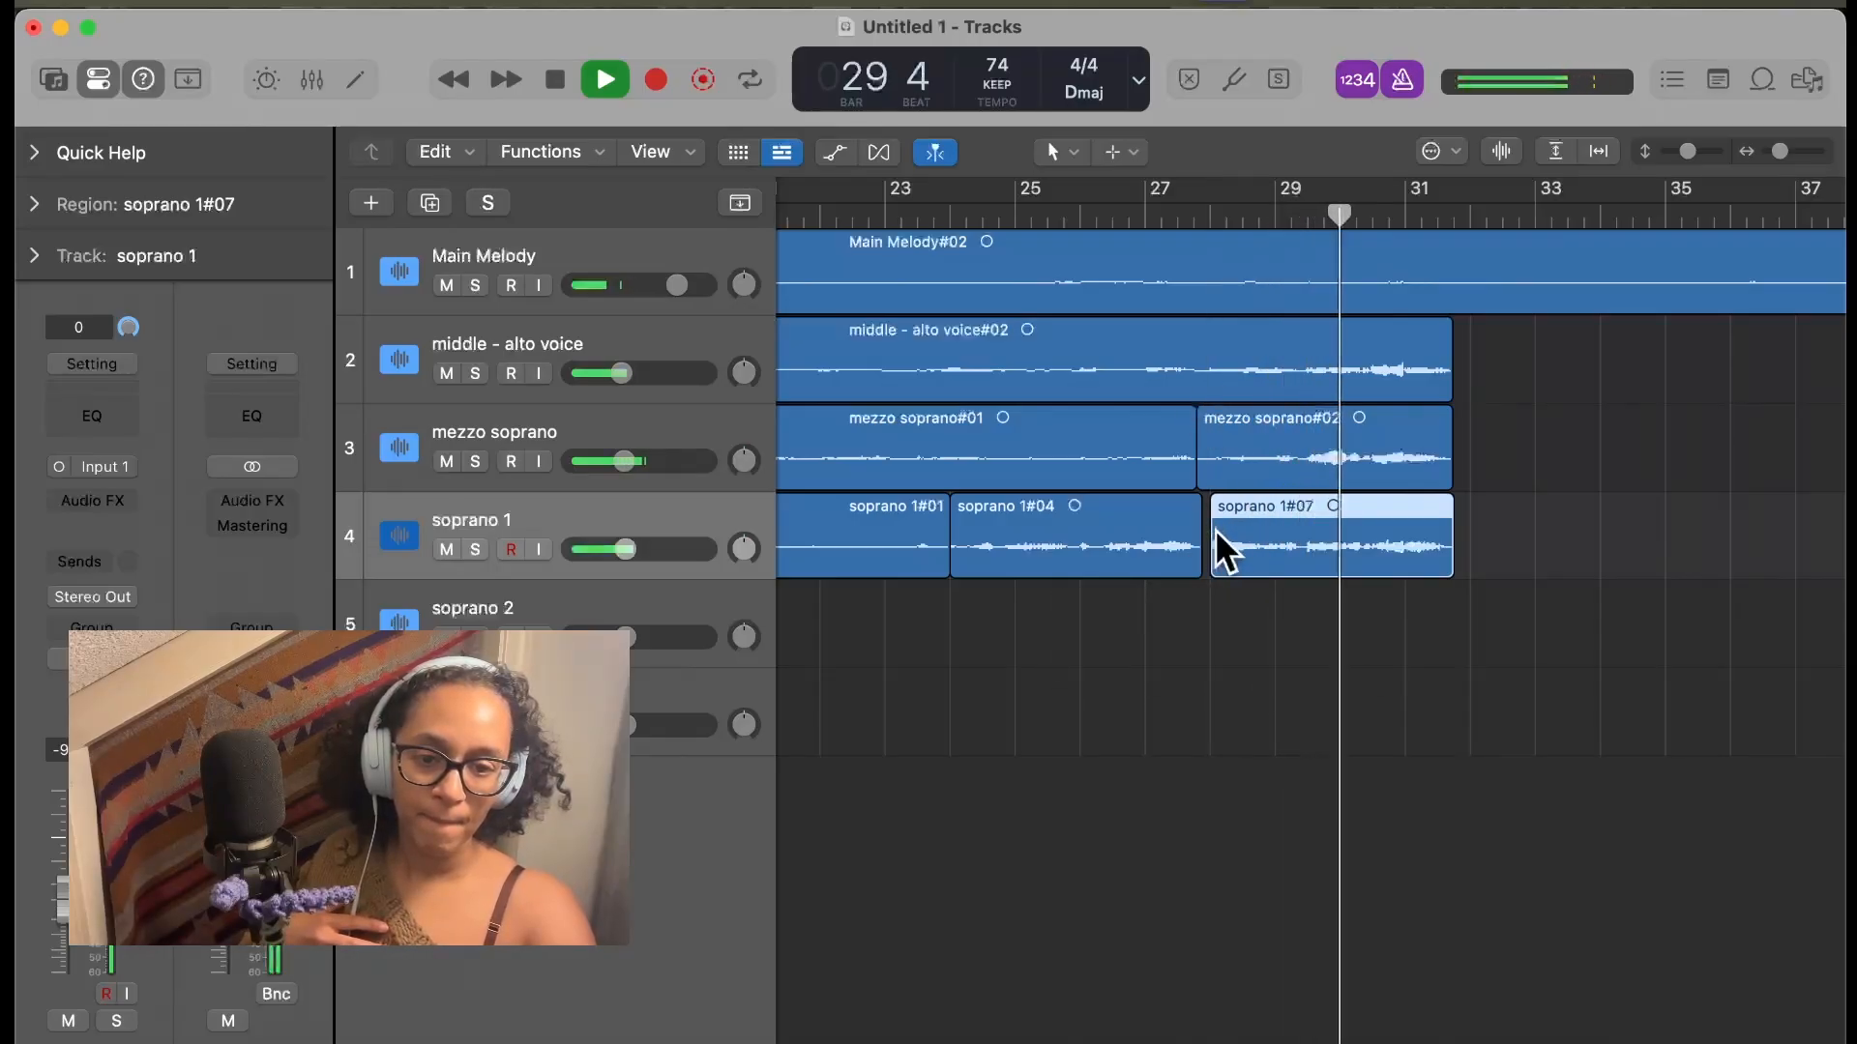
{"action": "left_click_drag", "start_coordinate": [1216, 558], "coordinate": [1206, 554]}
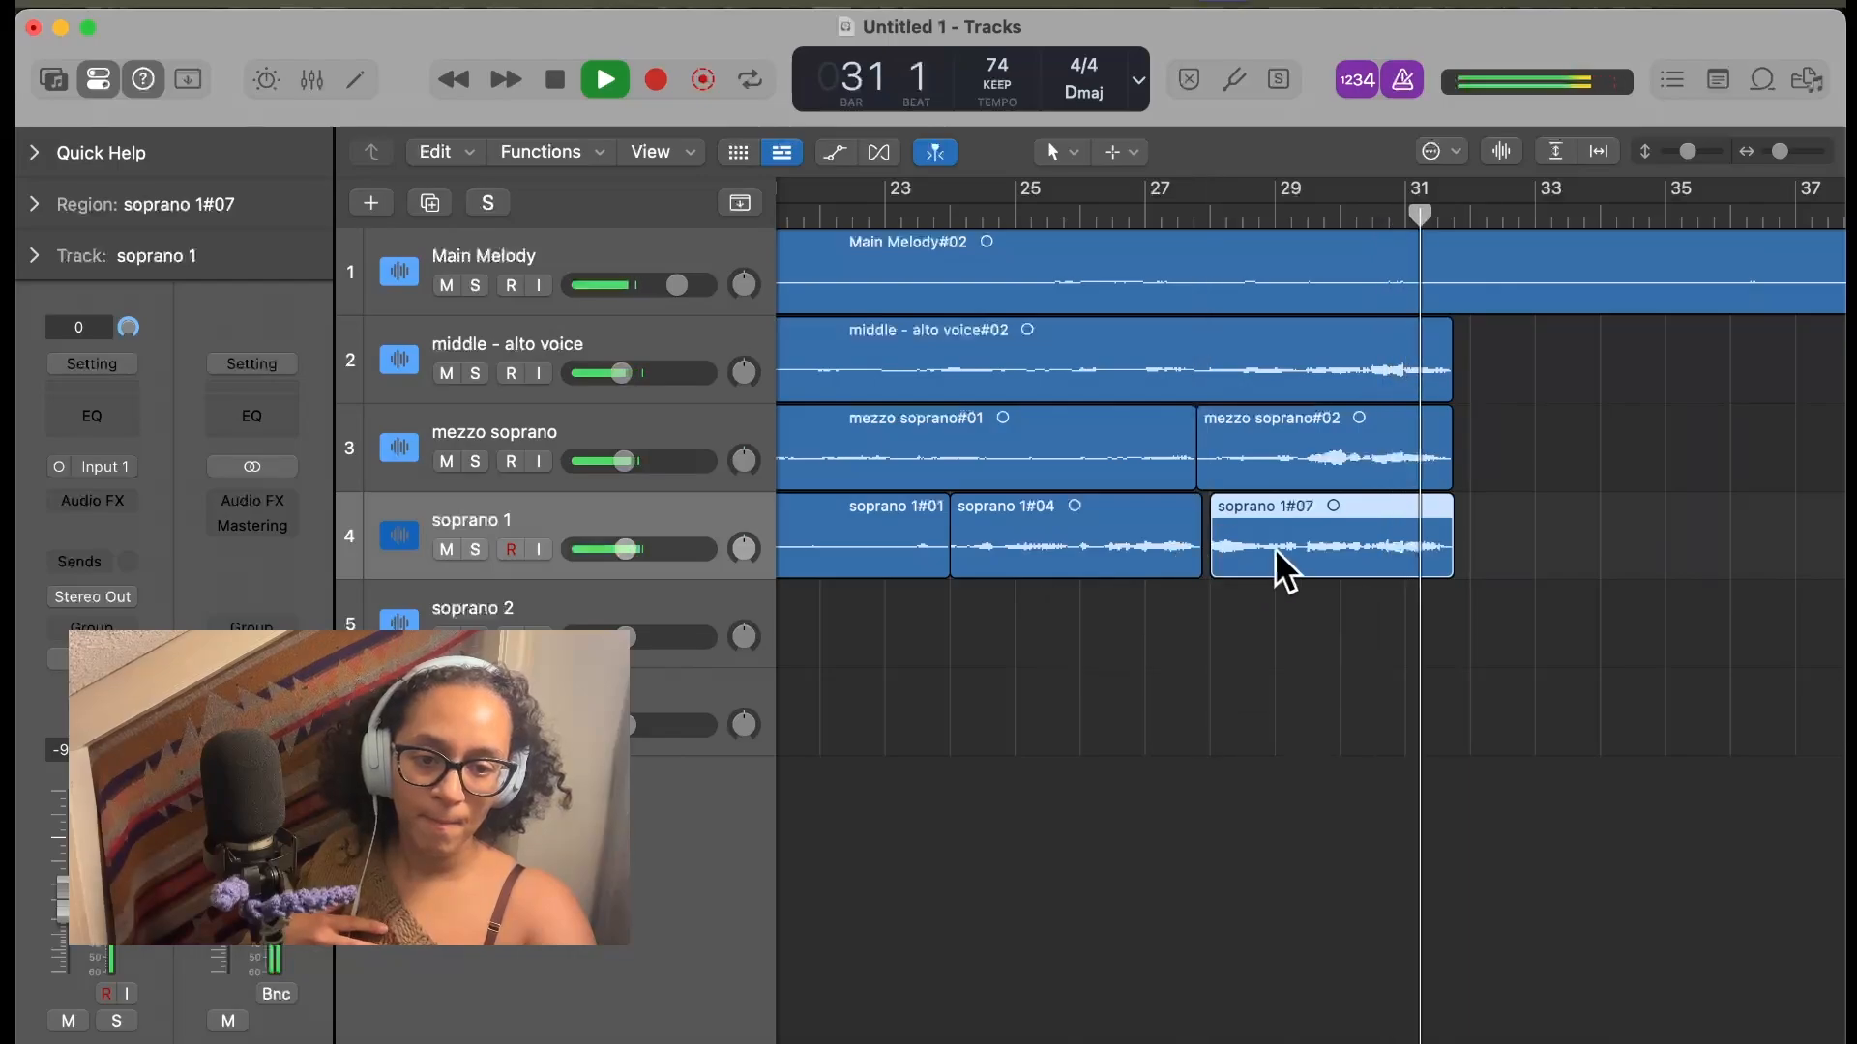
{"action": "double_click", "coordinate": [1336, 218]}
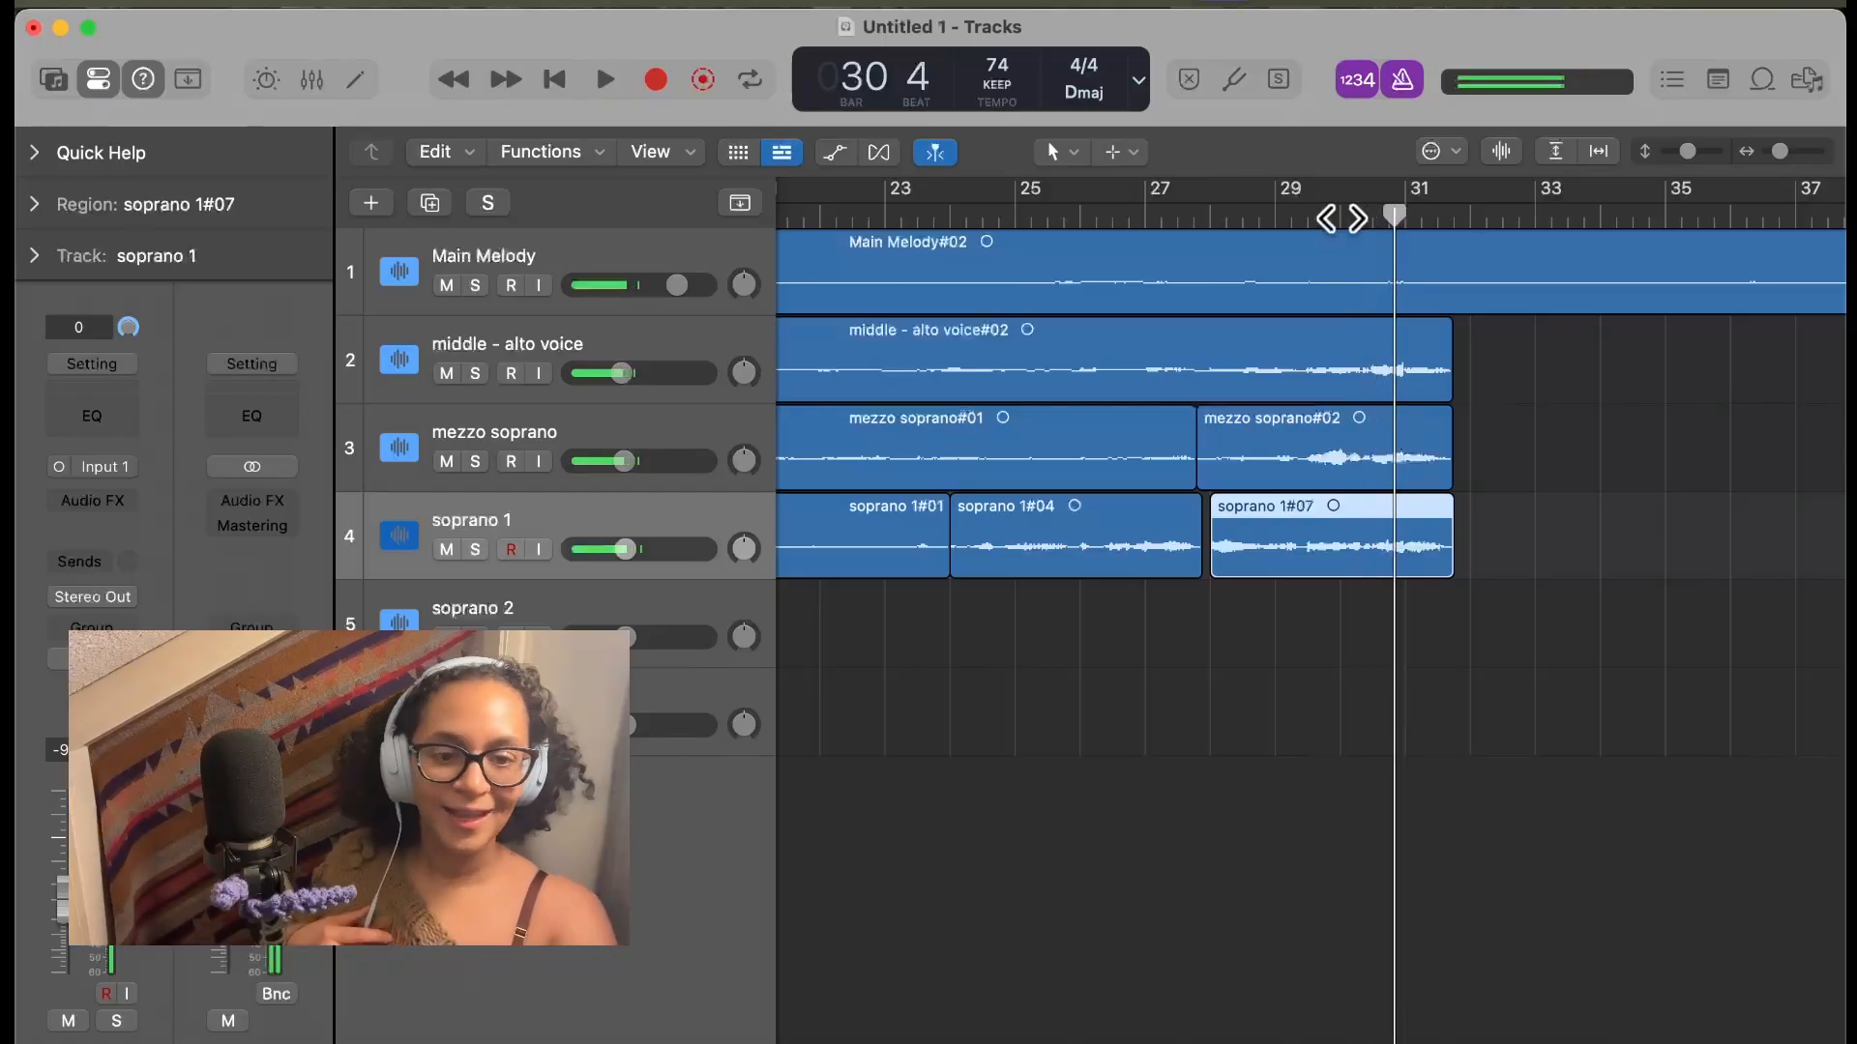
Play back the soprano 1 ending repeatedly from about bar 30 to check the soprano 1#07 take
{"action": "double_click", "coordinate": [1342, 219]}
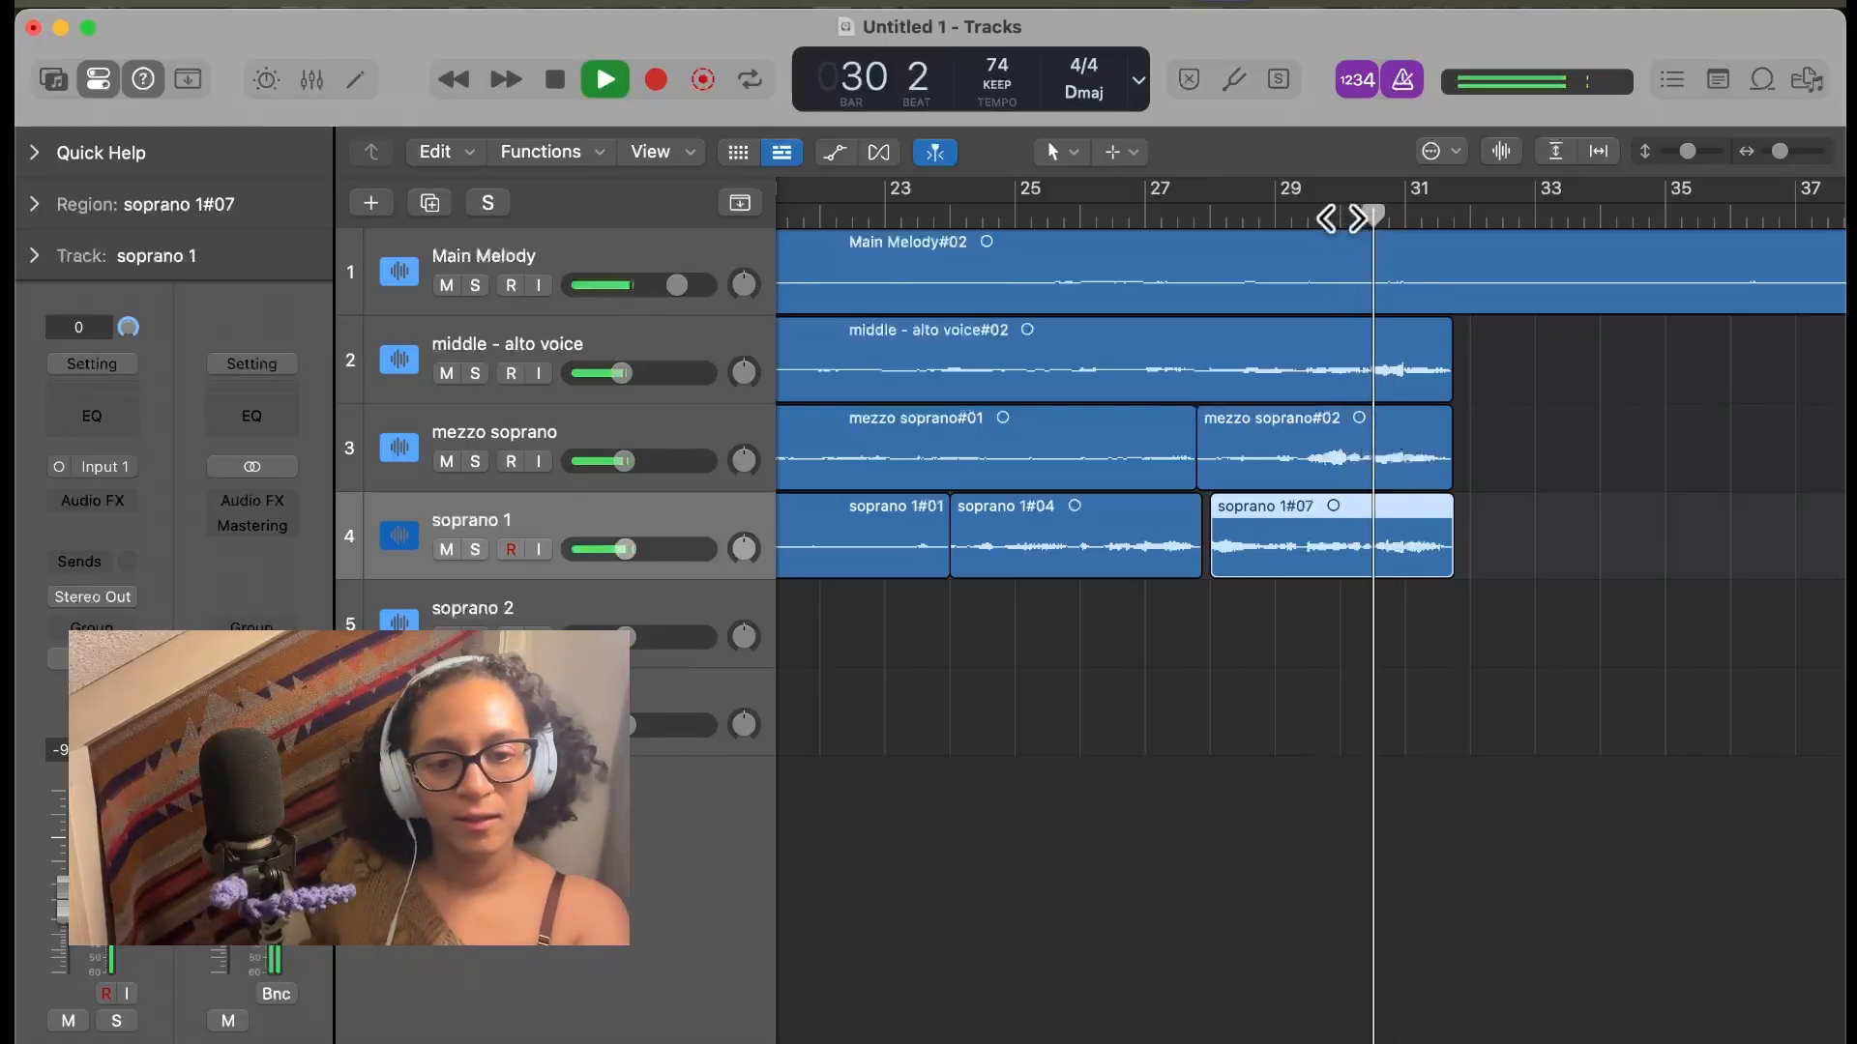
{"action": "key", "text": "space"}
{"action": "left_click", "coordinate": [1357, 219]}
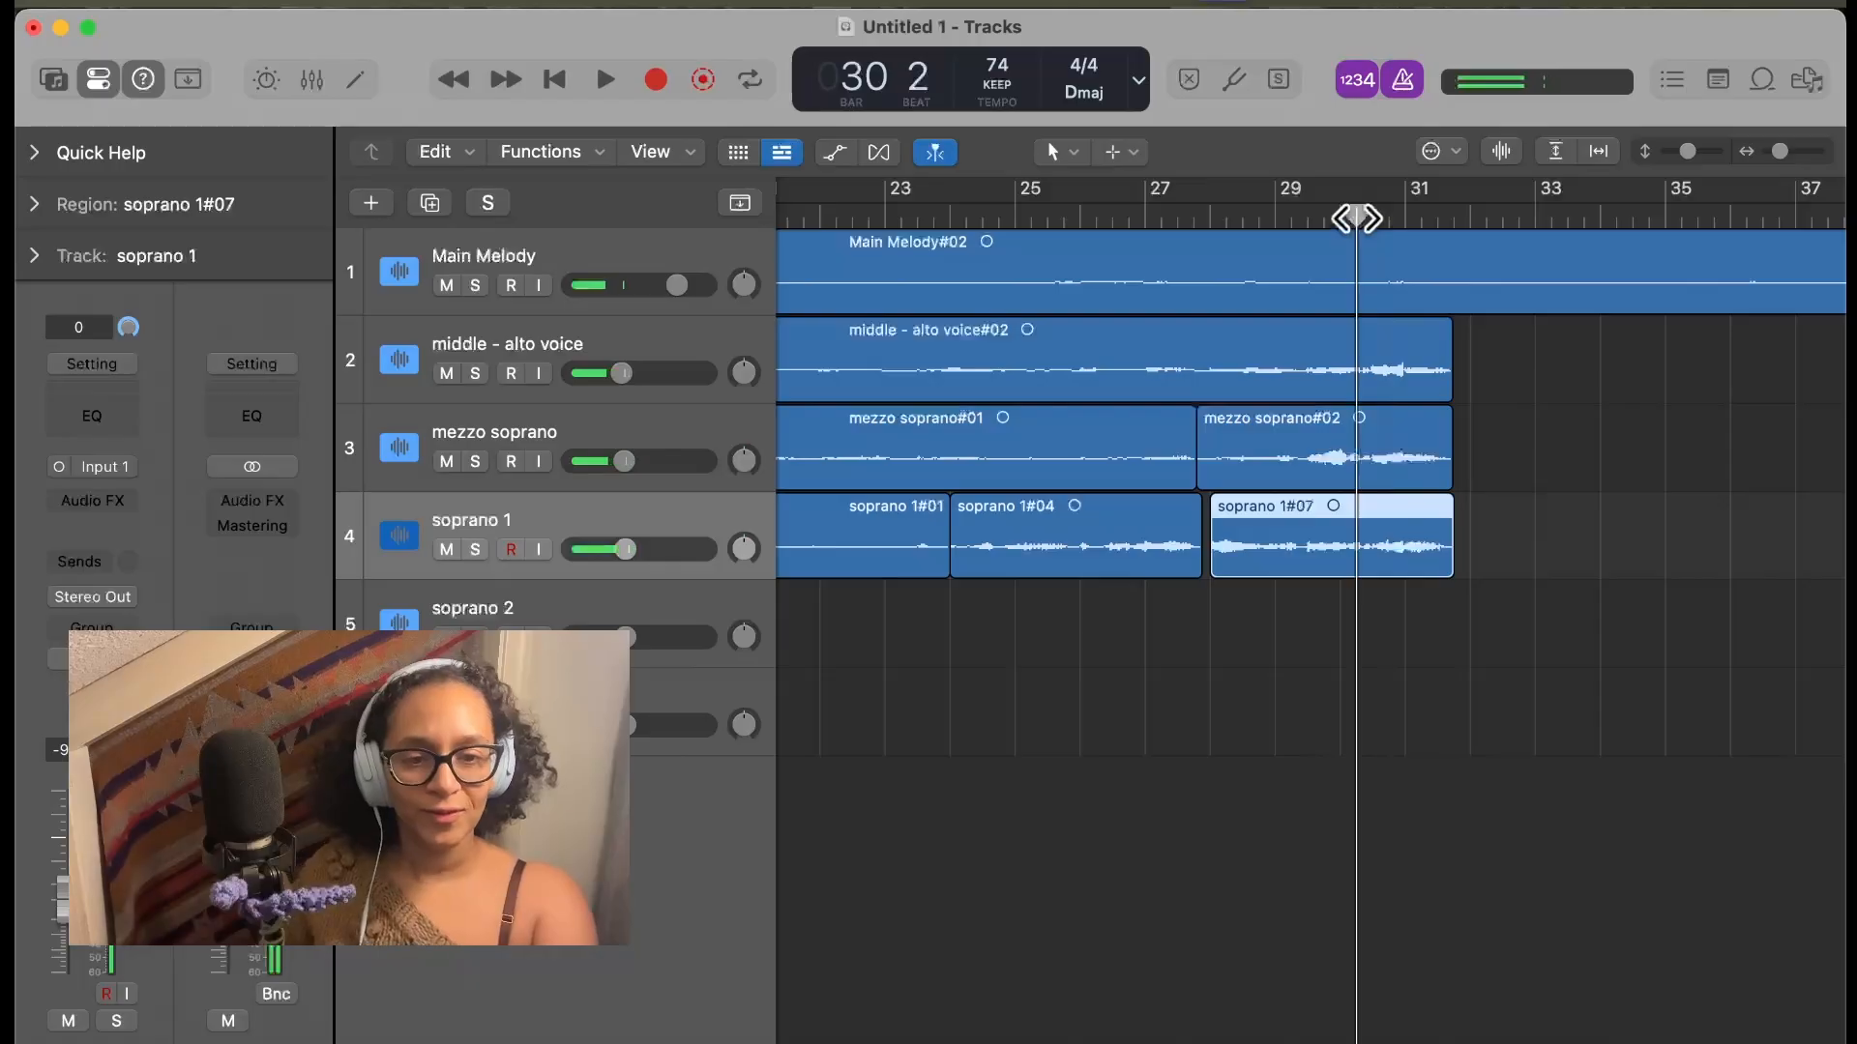
{"action": "key", "text": "space"}
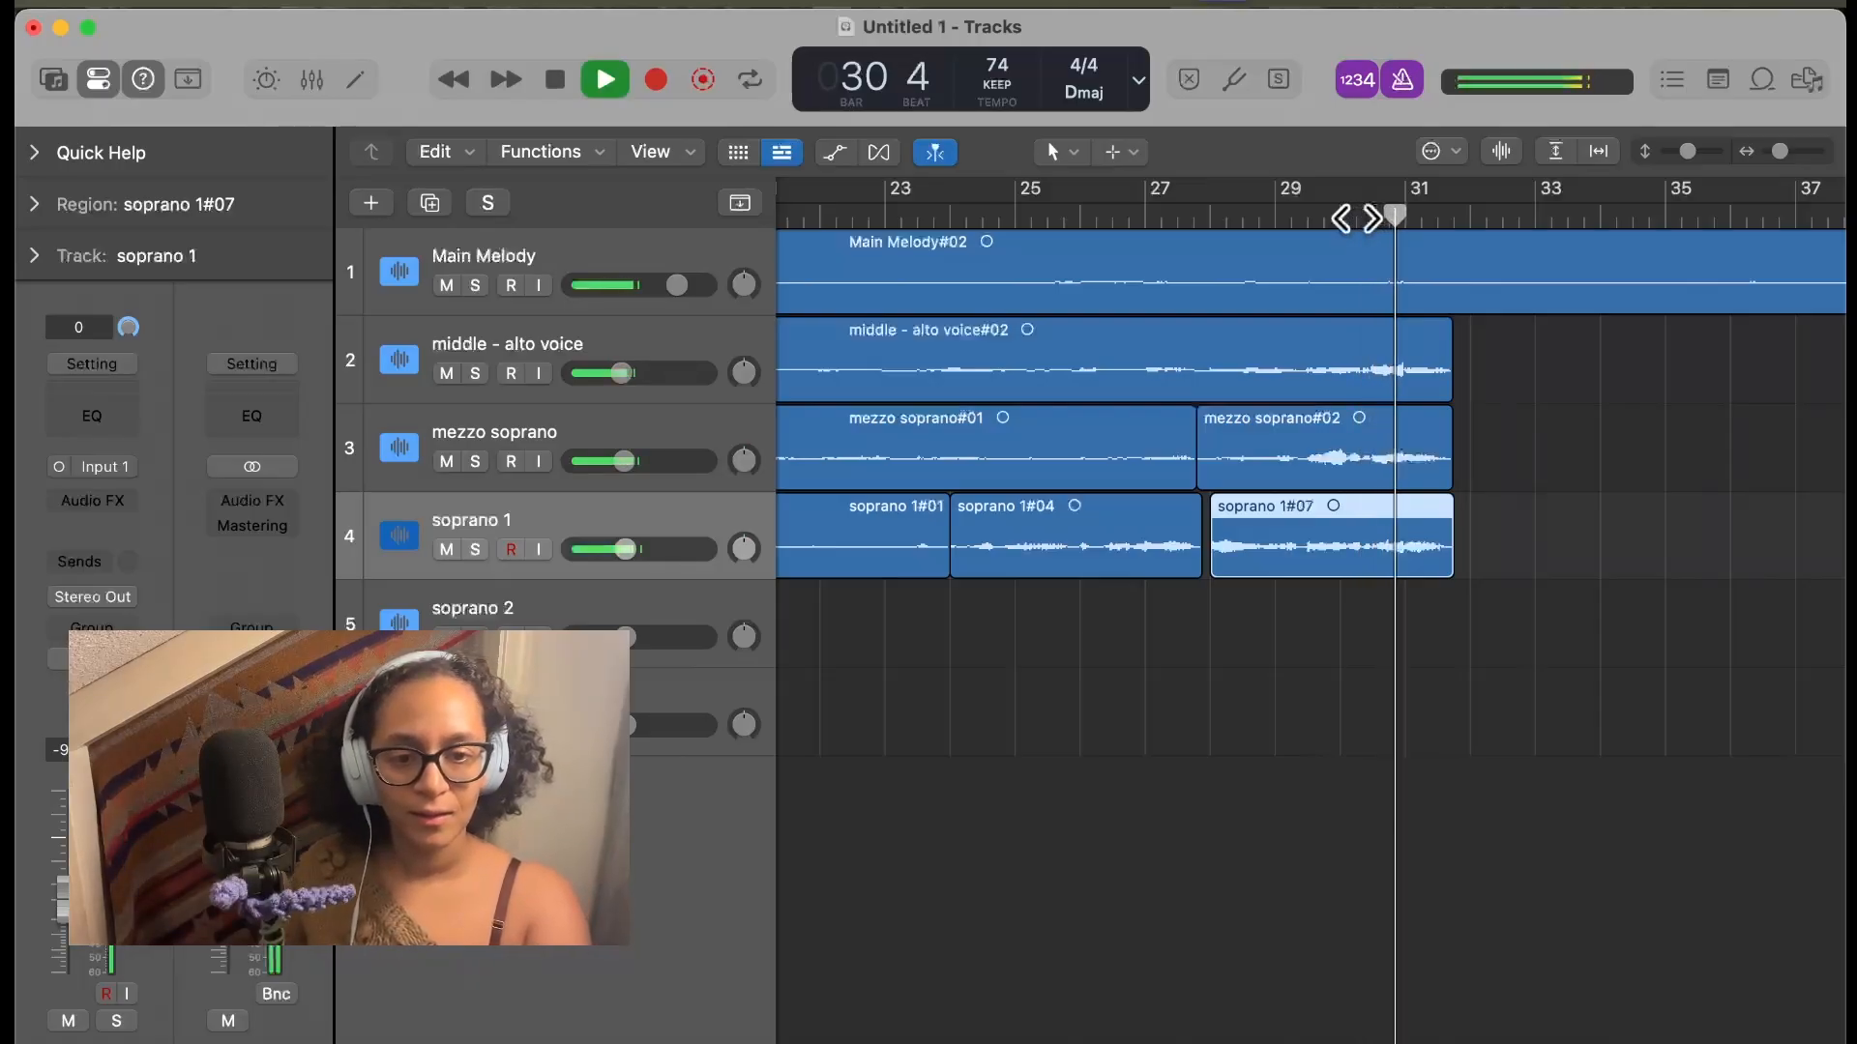
{"action": "key", "text": "space"}
{"action": "left_click", "coordinate": [1357, 219]}
{"action": "key", "text": "space"}
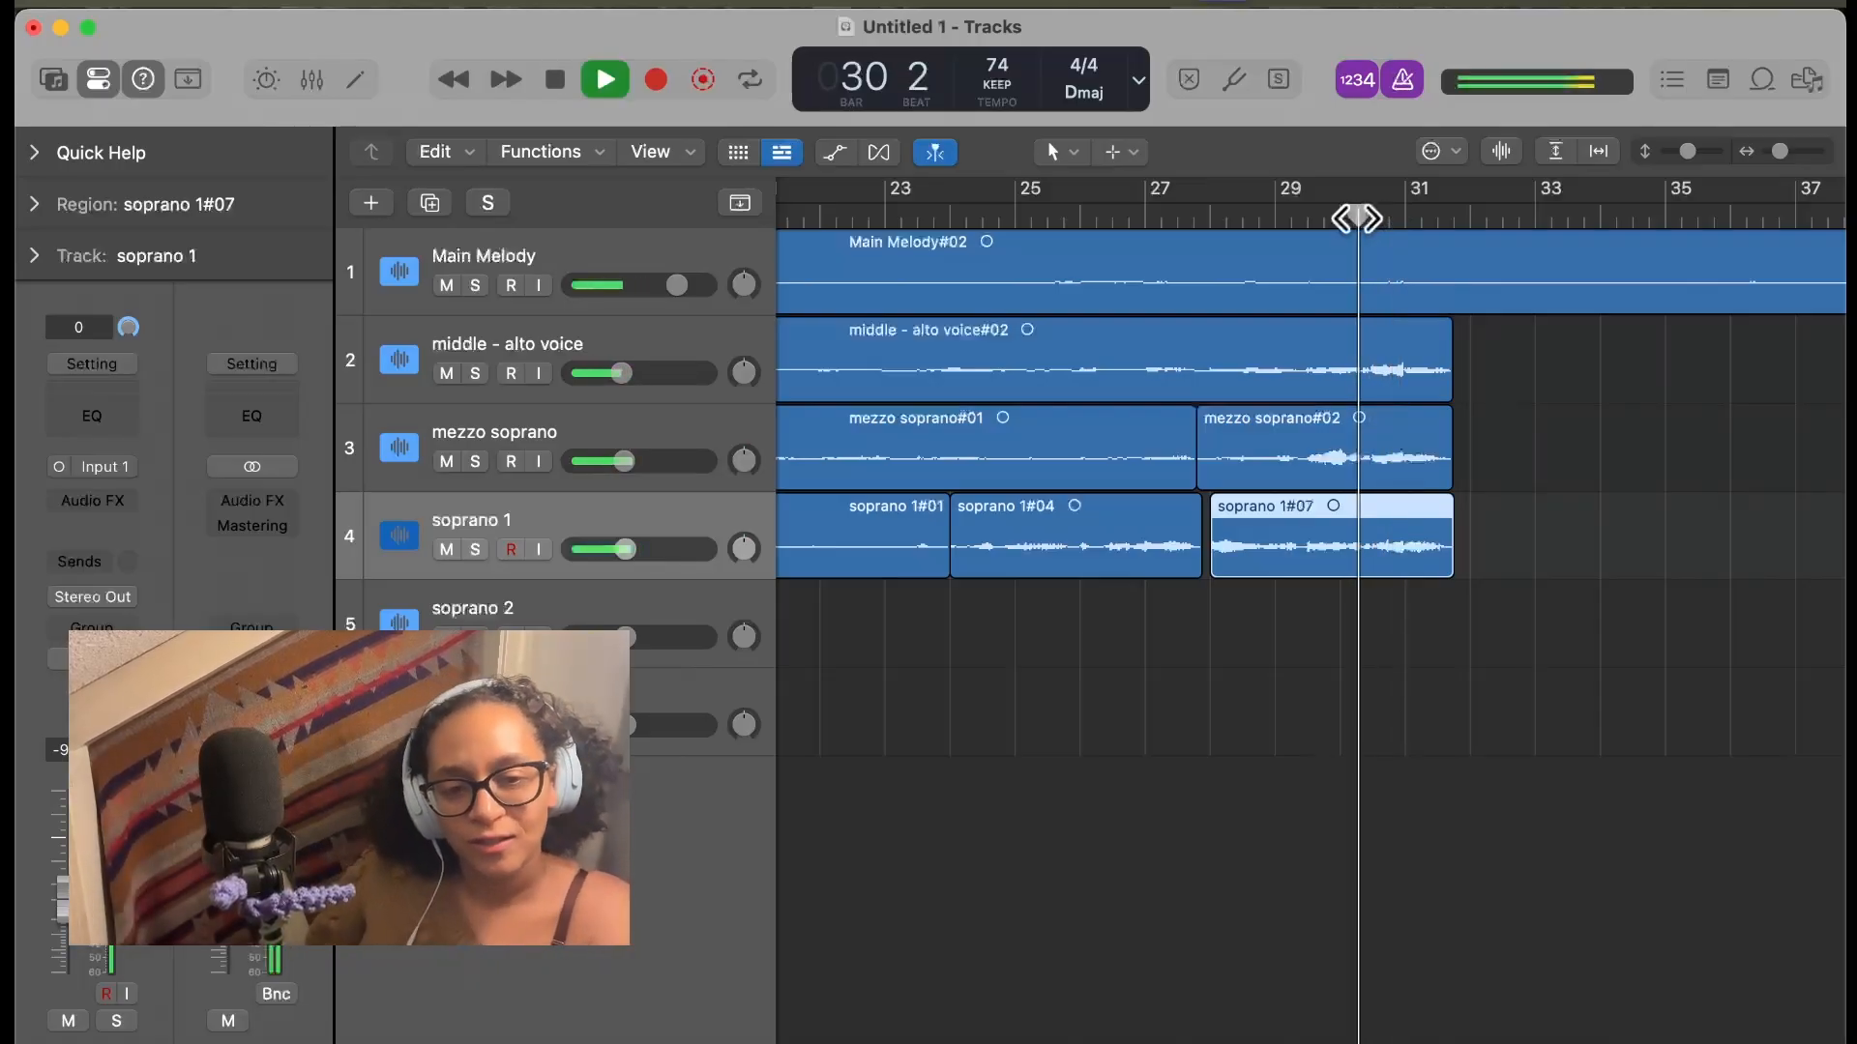
{"action": "key", "text": "space"}
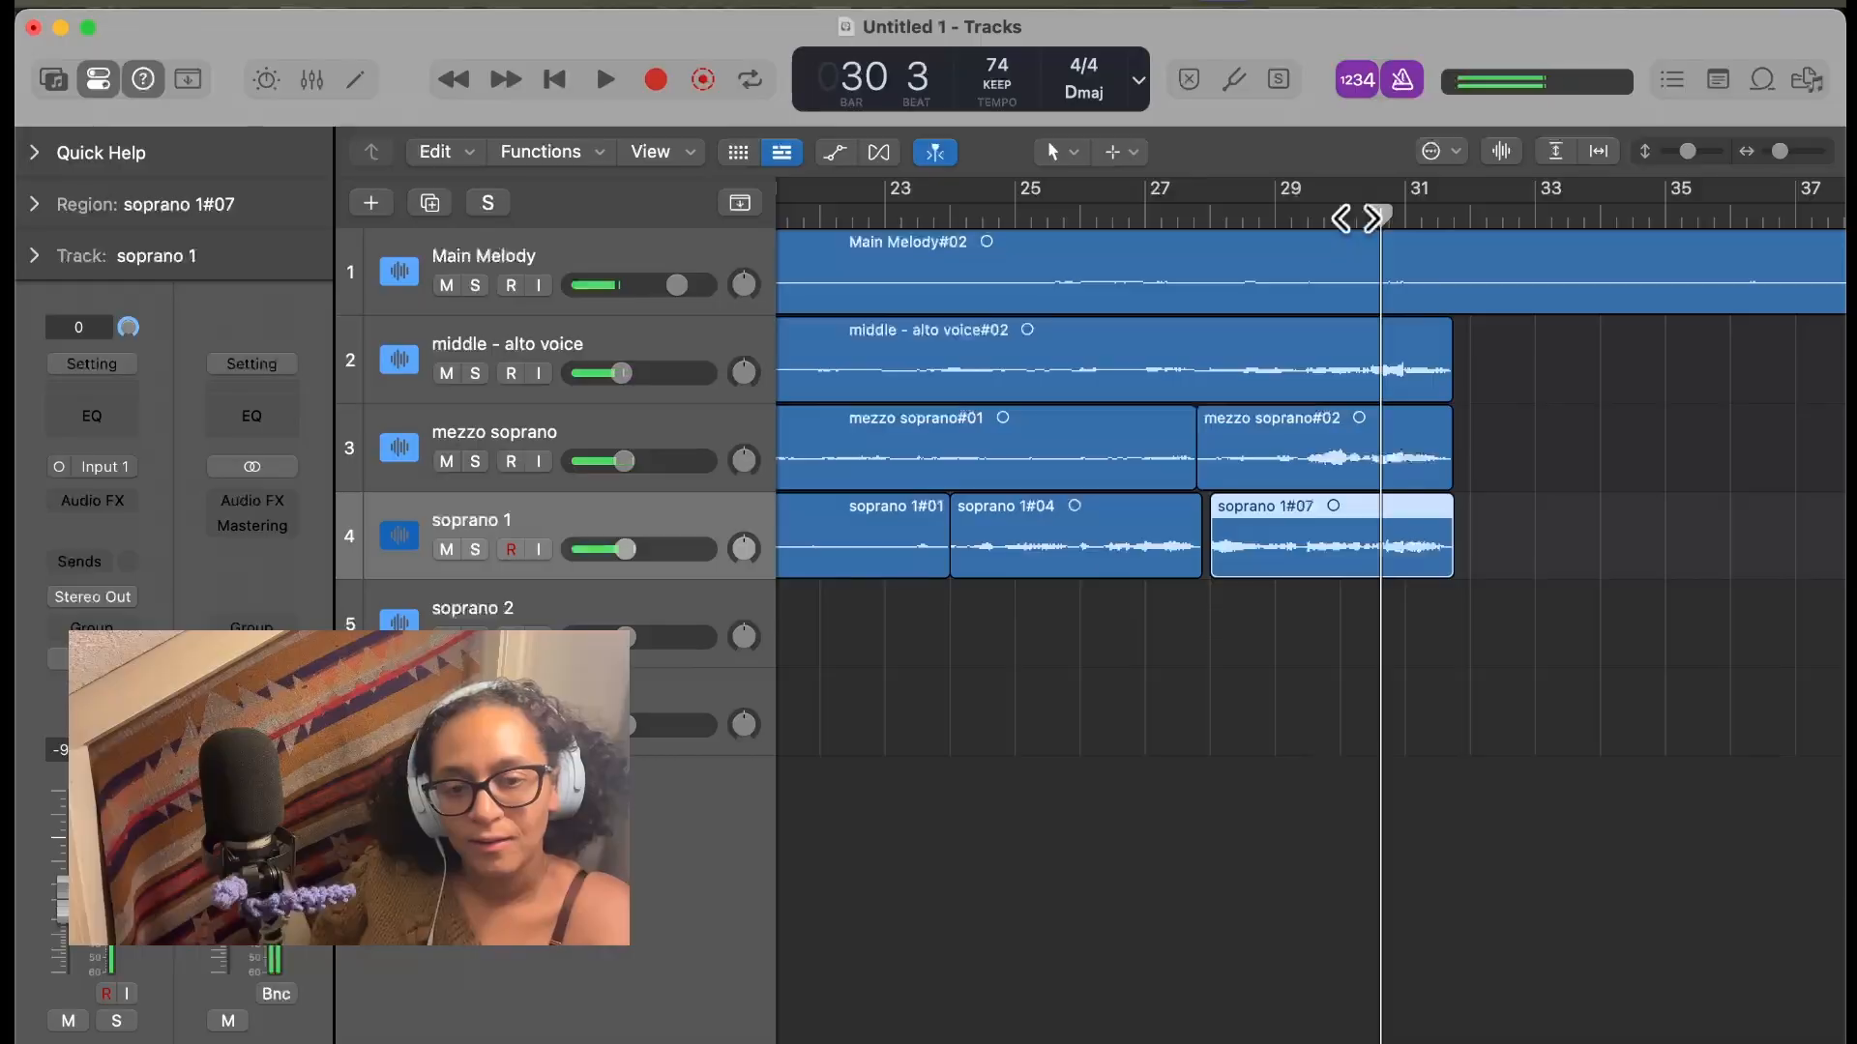
{"action": "left_click", "coordinate": [1357, 218]}
{"action": "key", "text": "space"}
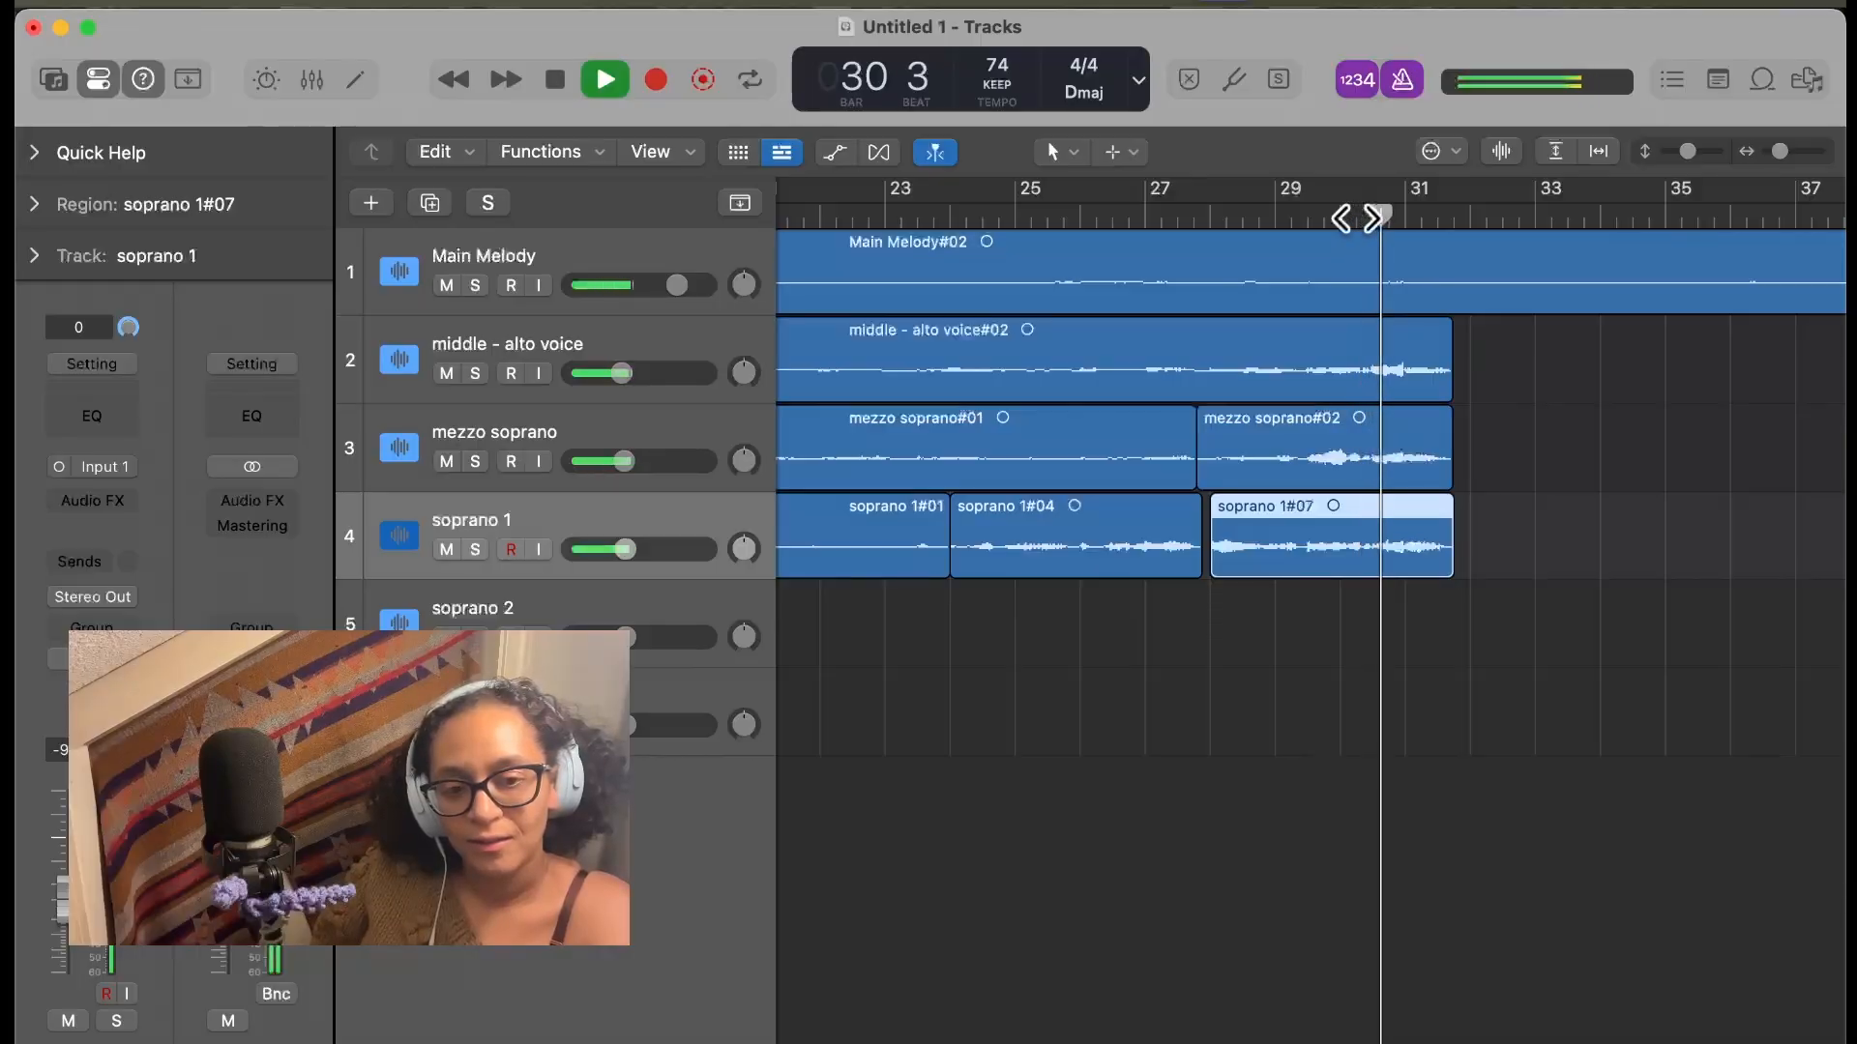
{"action": "key", "text": "space"}
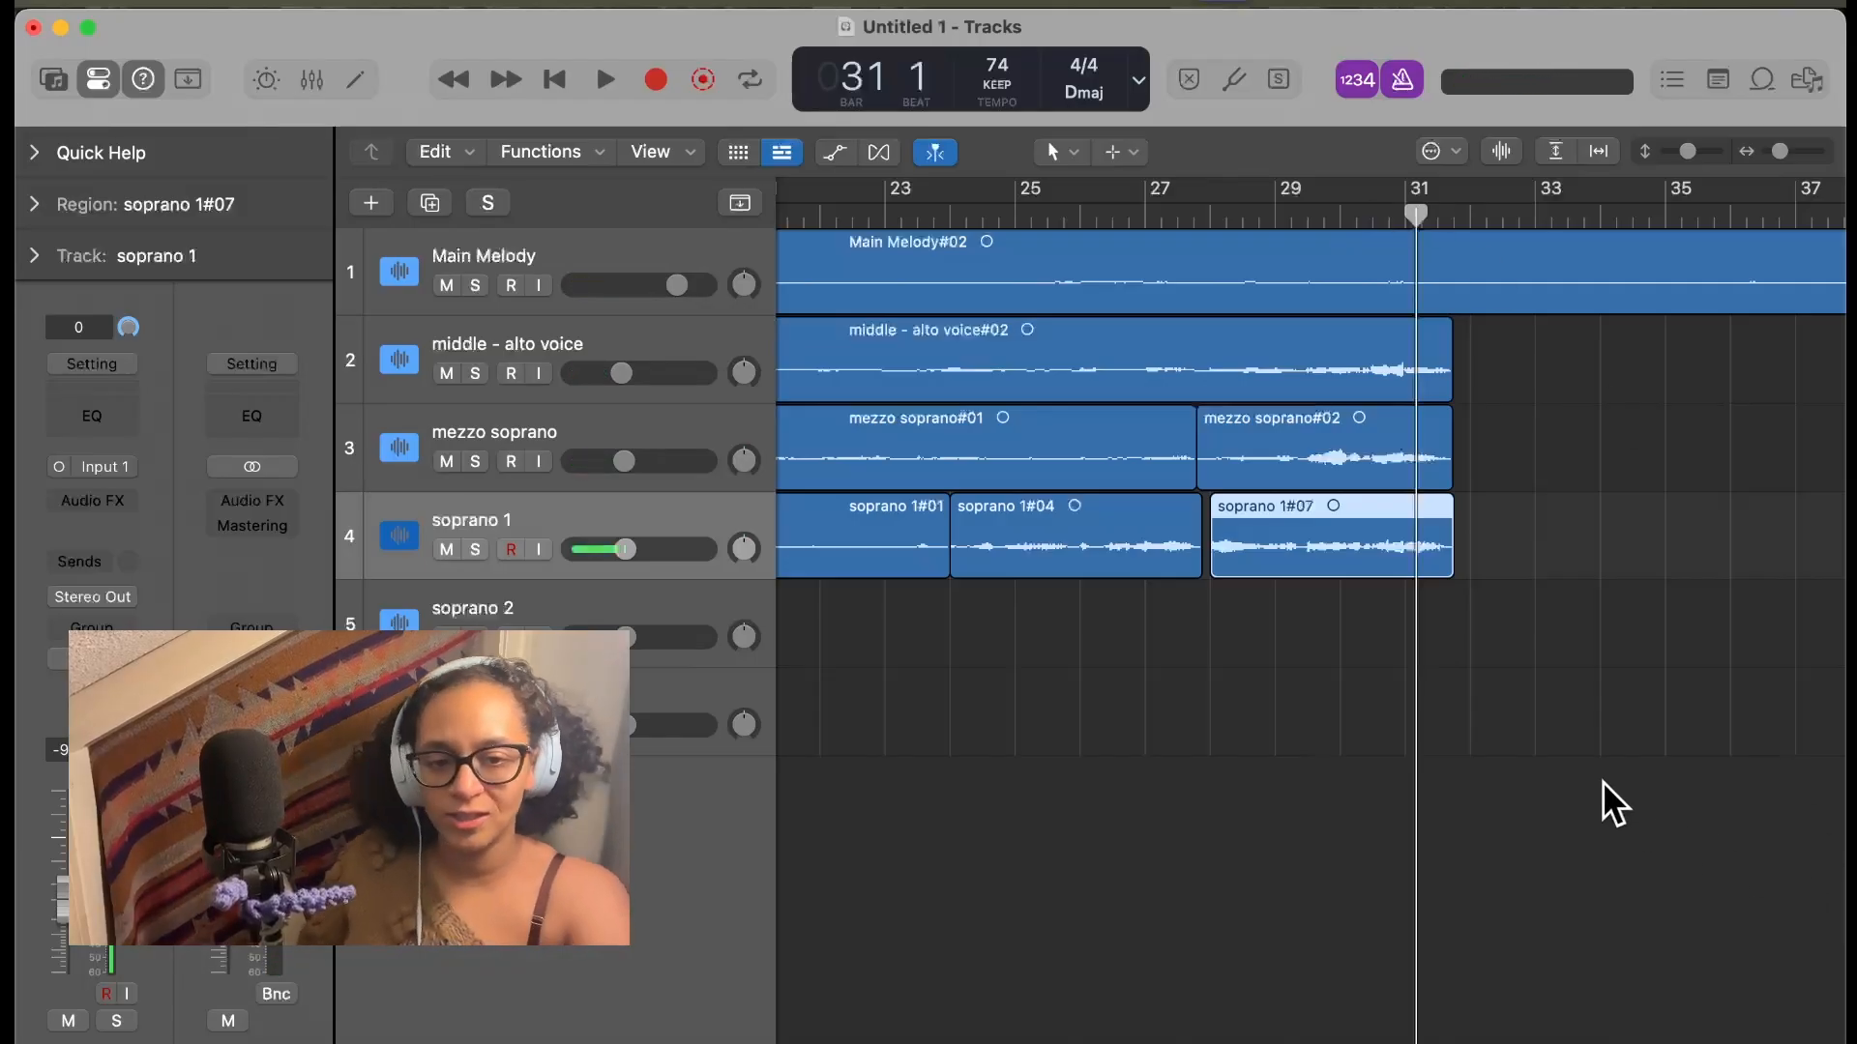
Delete the soprano 1#07 region with its audio file and re-record the ending from about bar 28 beat 2 to bar 31 beat 3
{"action": "key", "text": "Delete"}
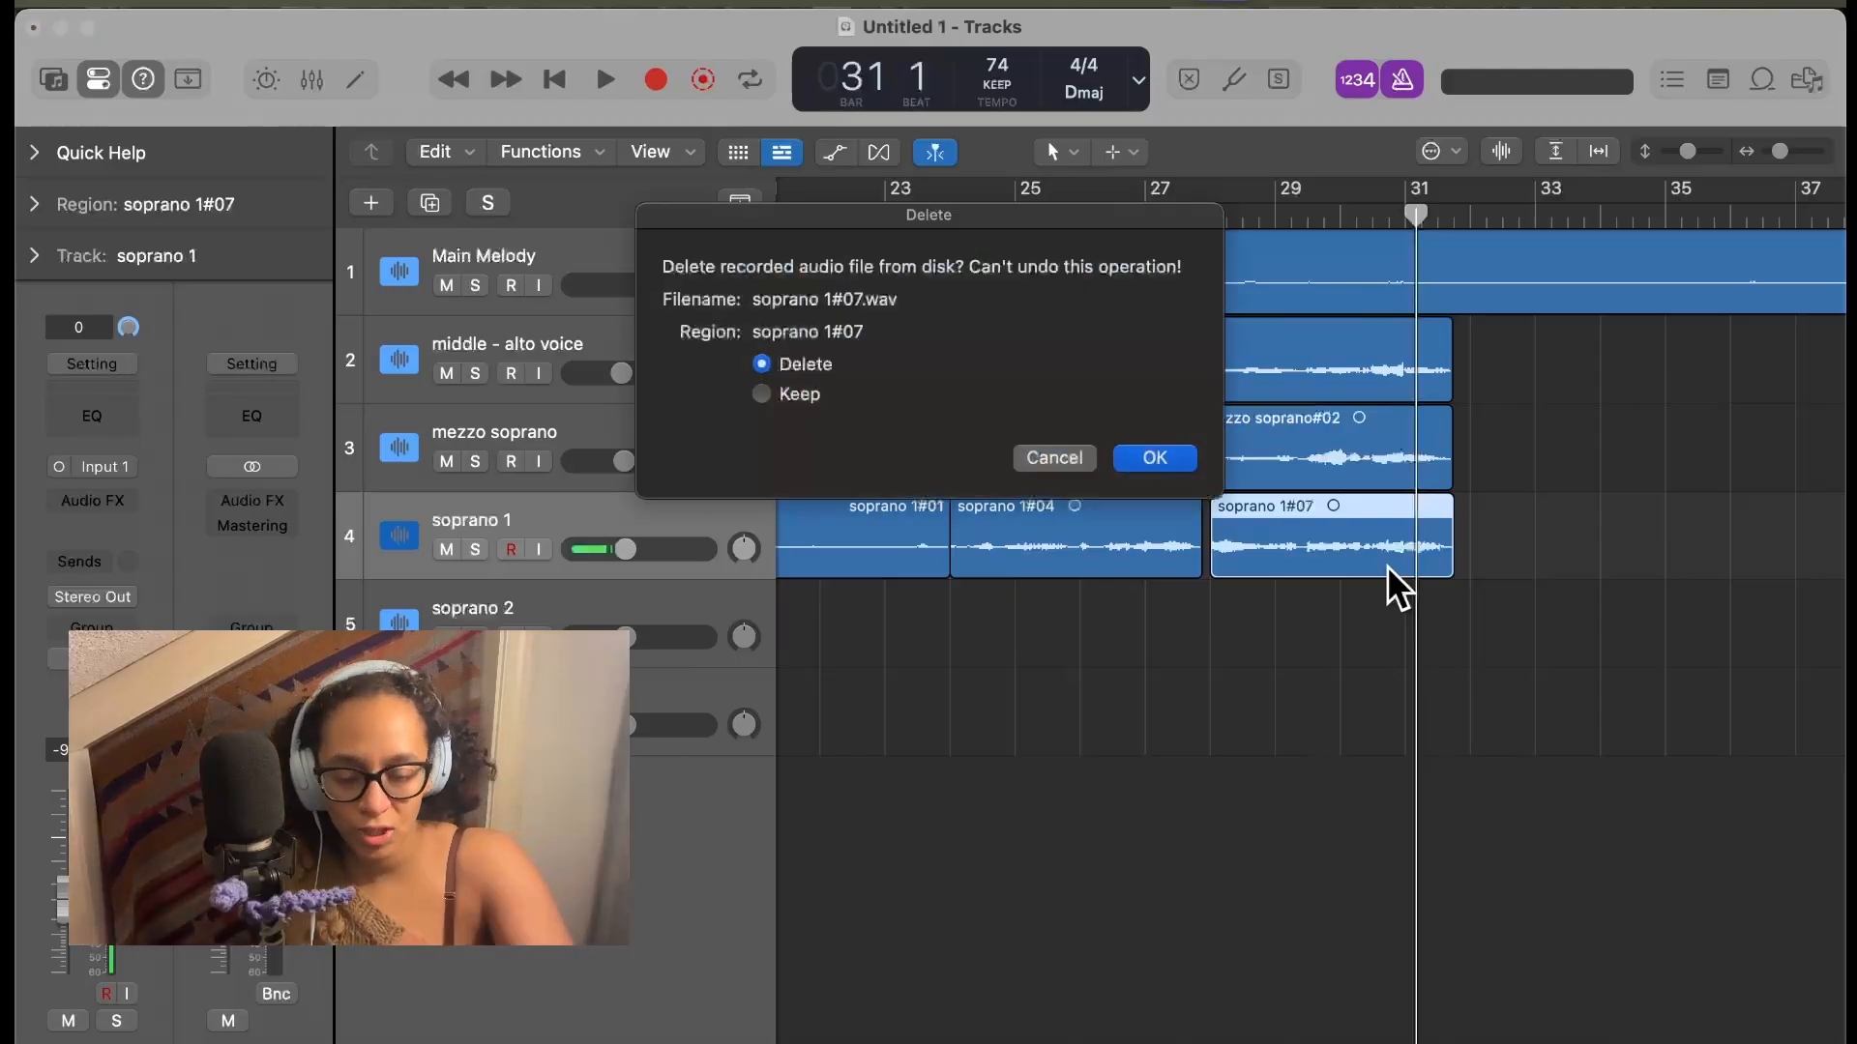
{"action": "left_click", "coordinate": [1166, 459]}
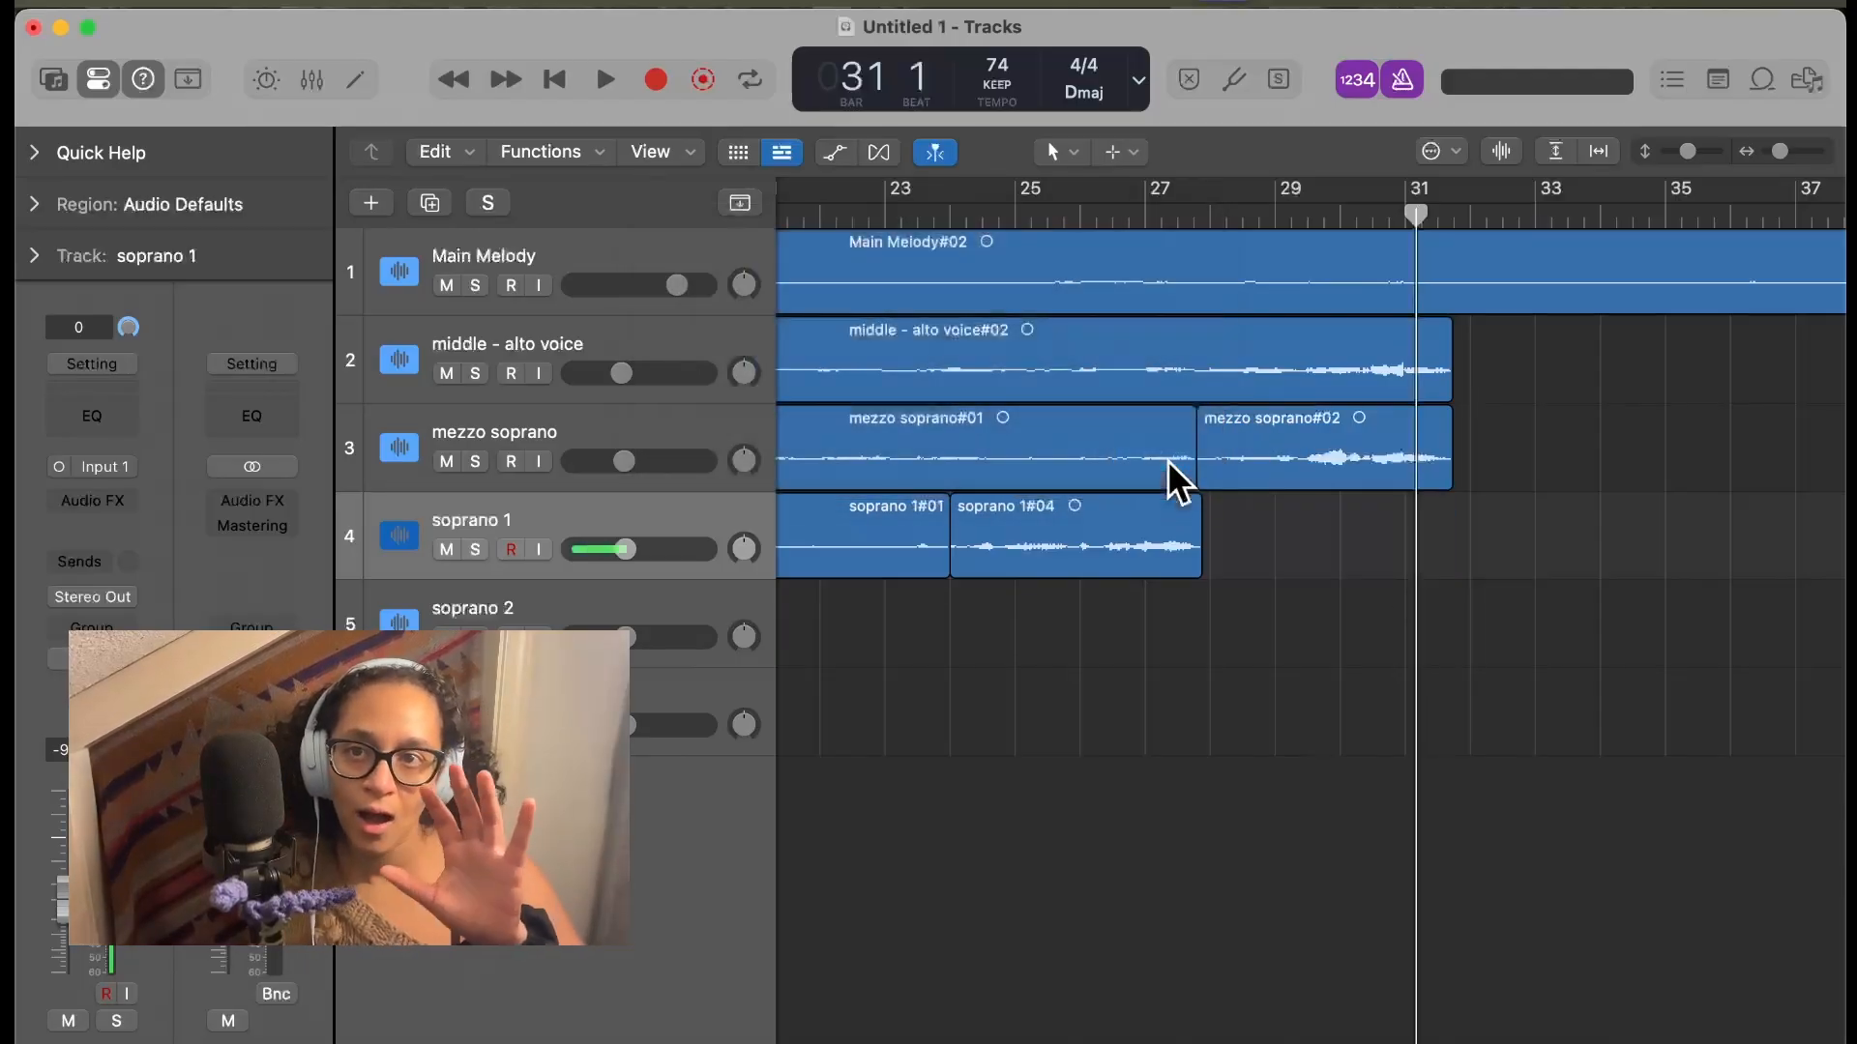
{"action": "left_click_drag", "start_coordinate": [1207, 228], "coordinate": [1226, 228]}
{"action": "key", "text": "r"}
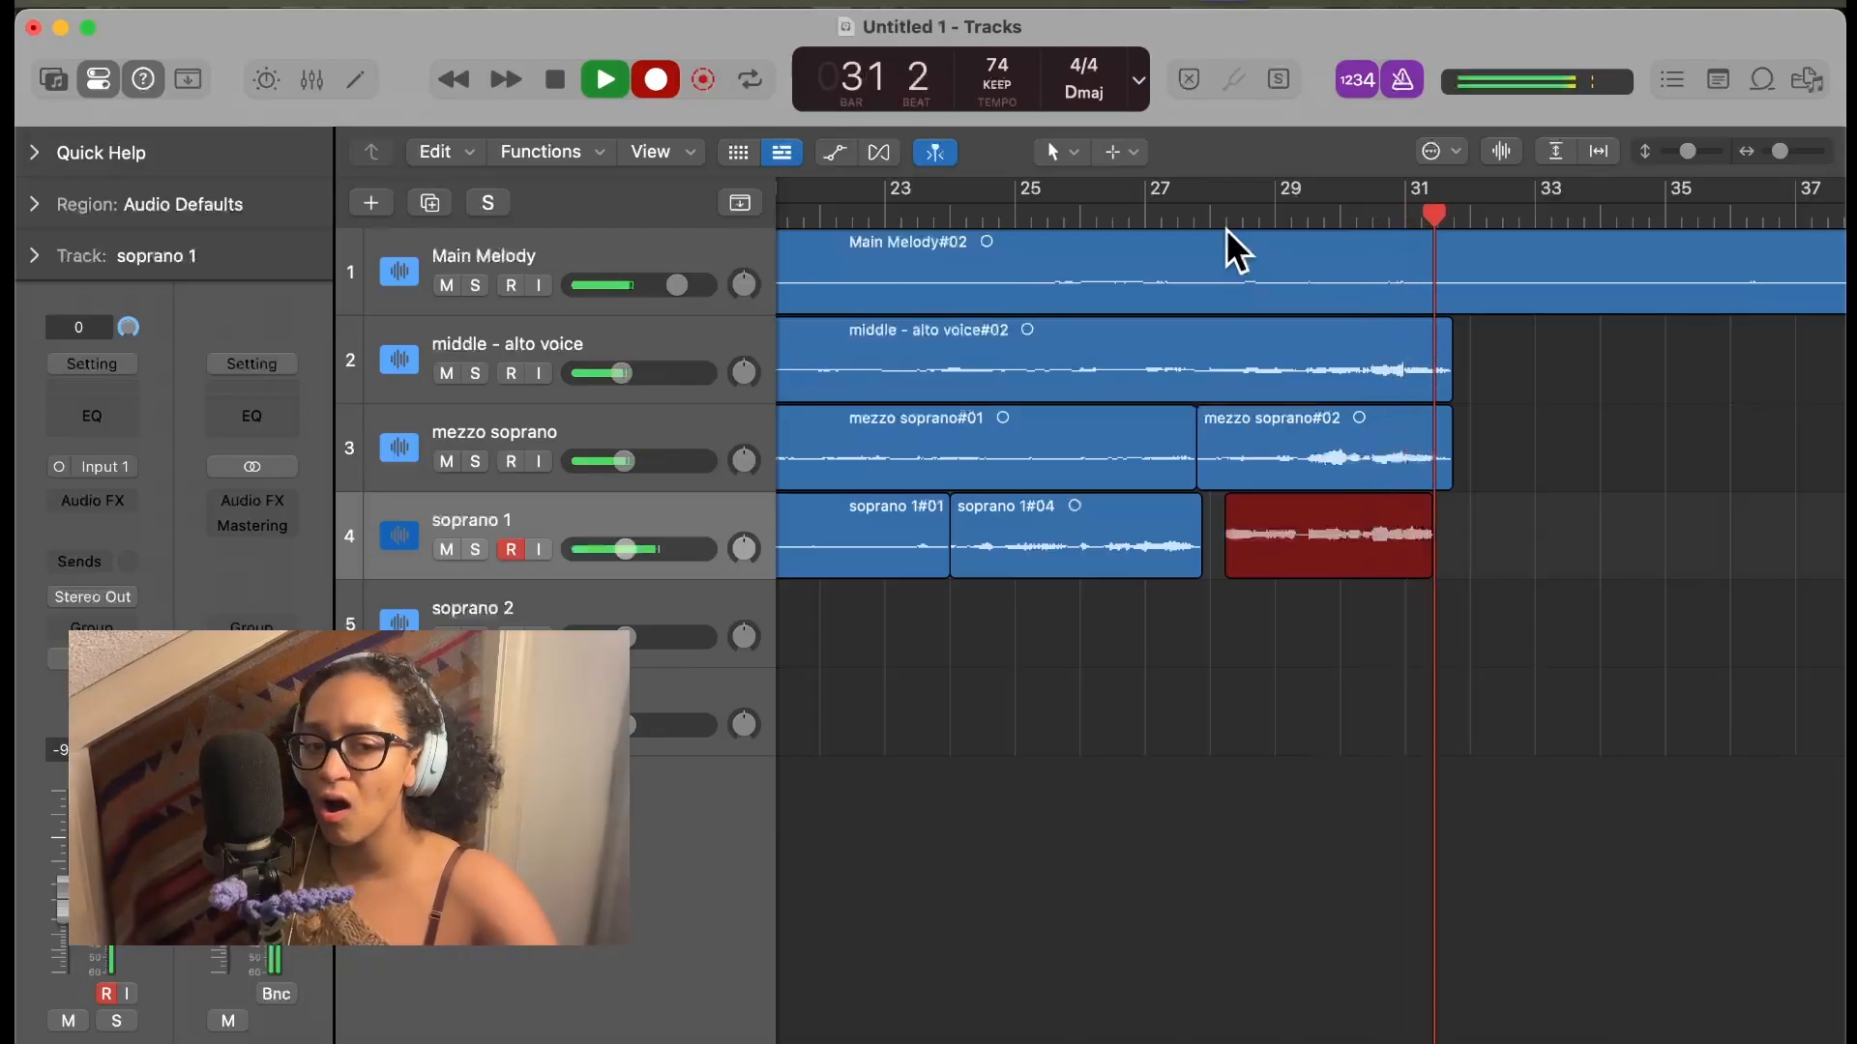
{"action": "key", "text": "space"}
Play back the re-recorded soprano 1 ending from bar 29
{"action": "left_click", "coordinate": [1276, 205]}
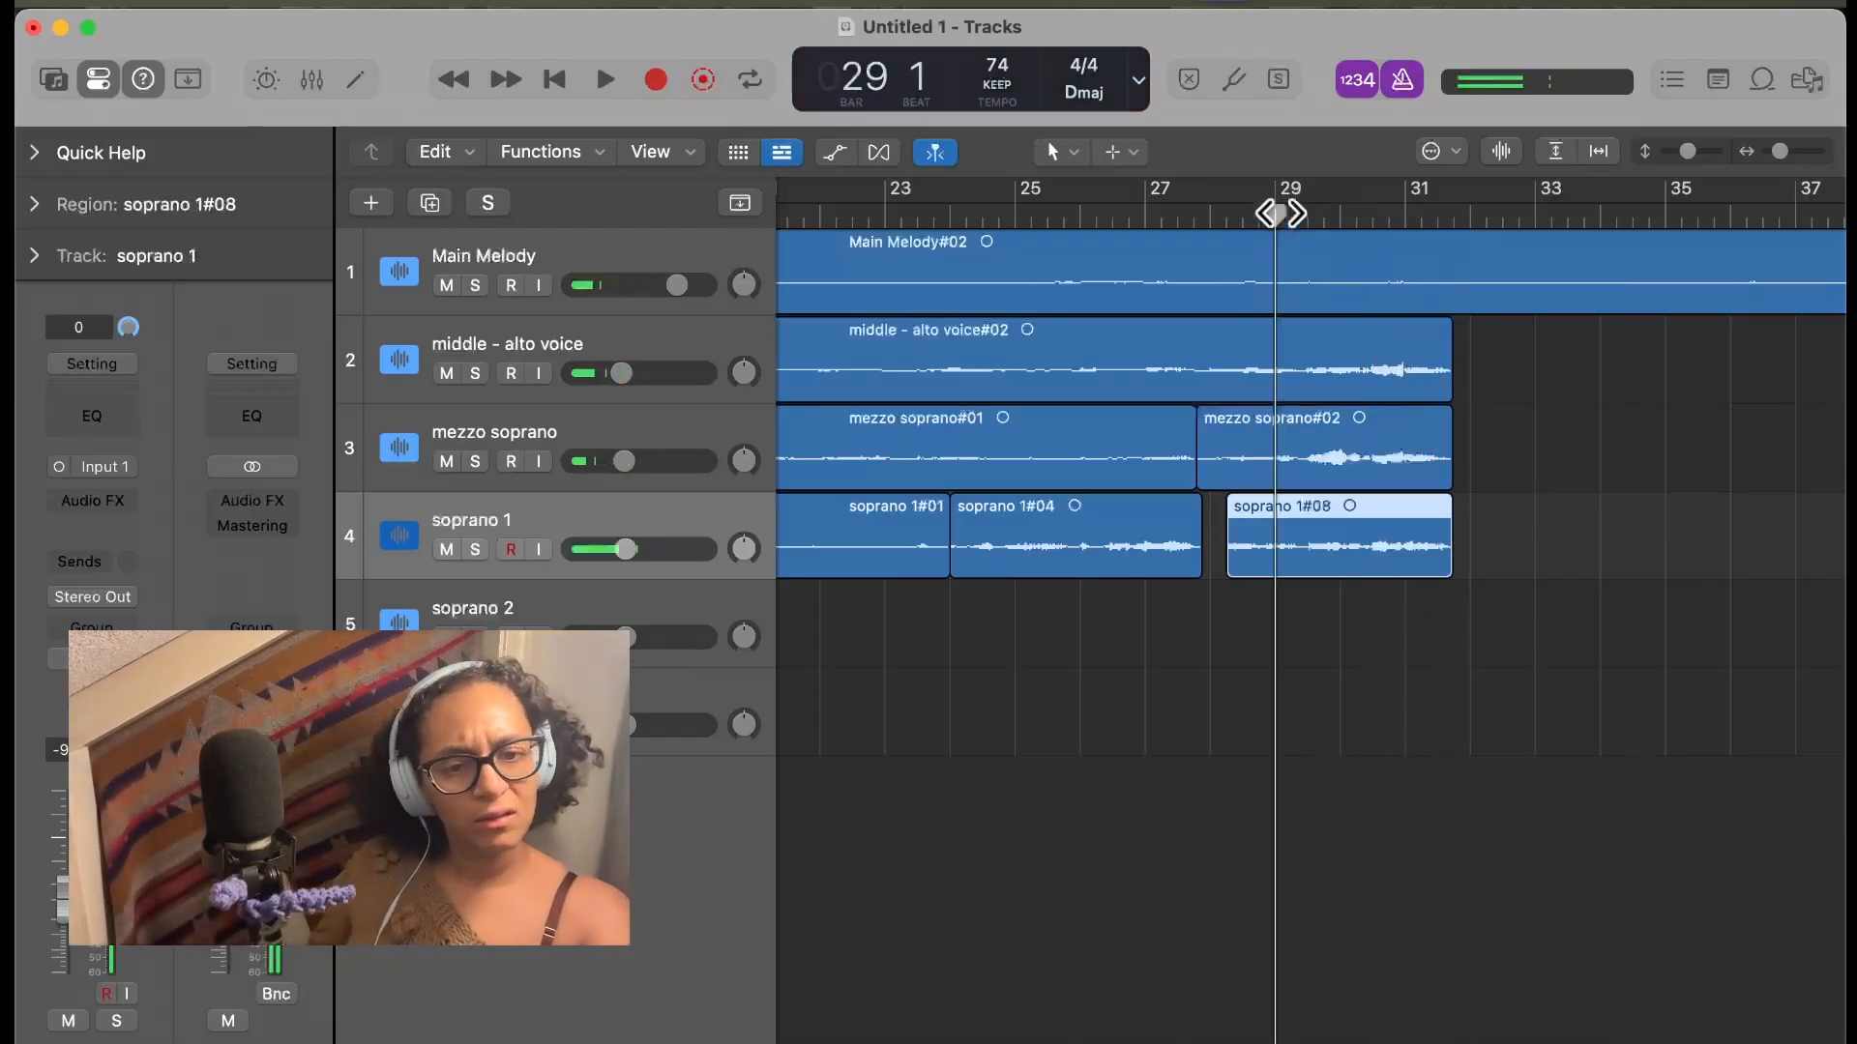
{"action": "key", "text": "space"}
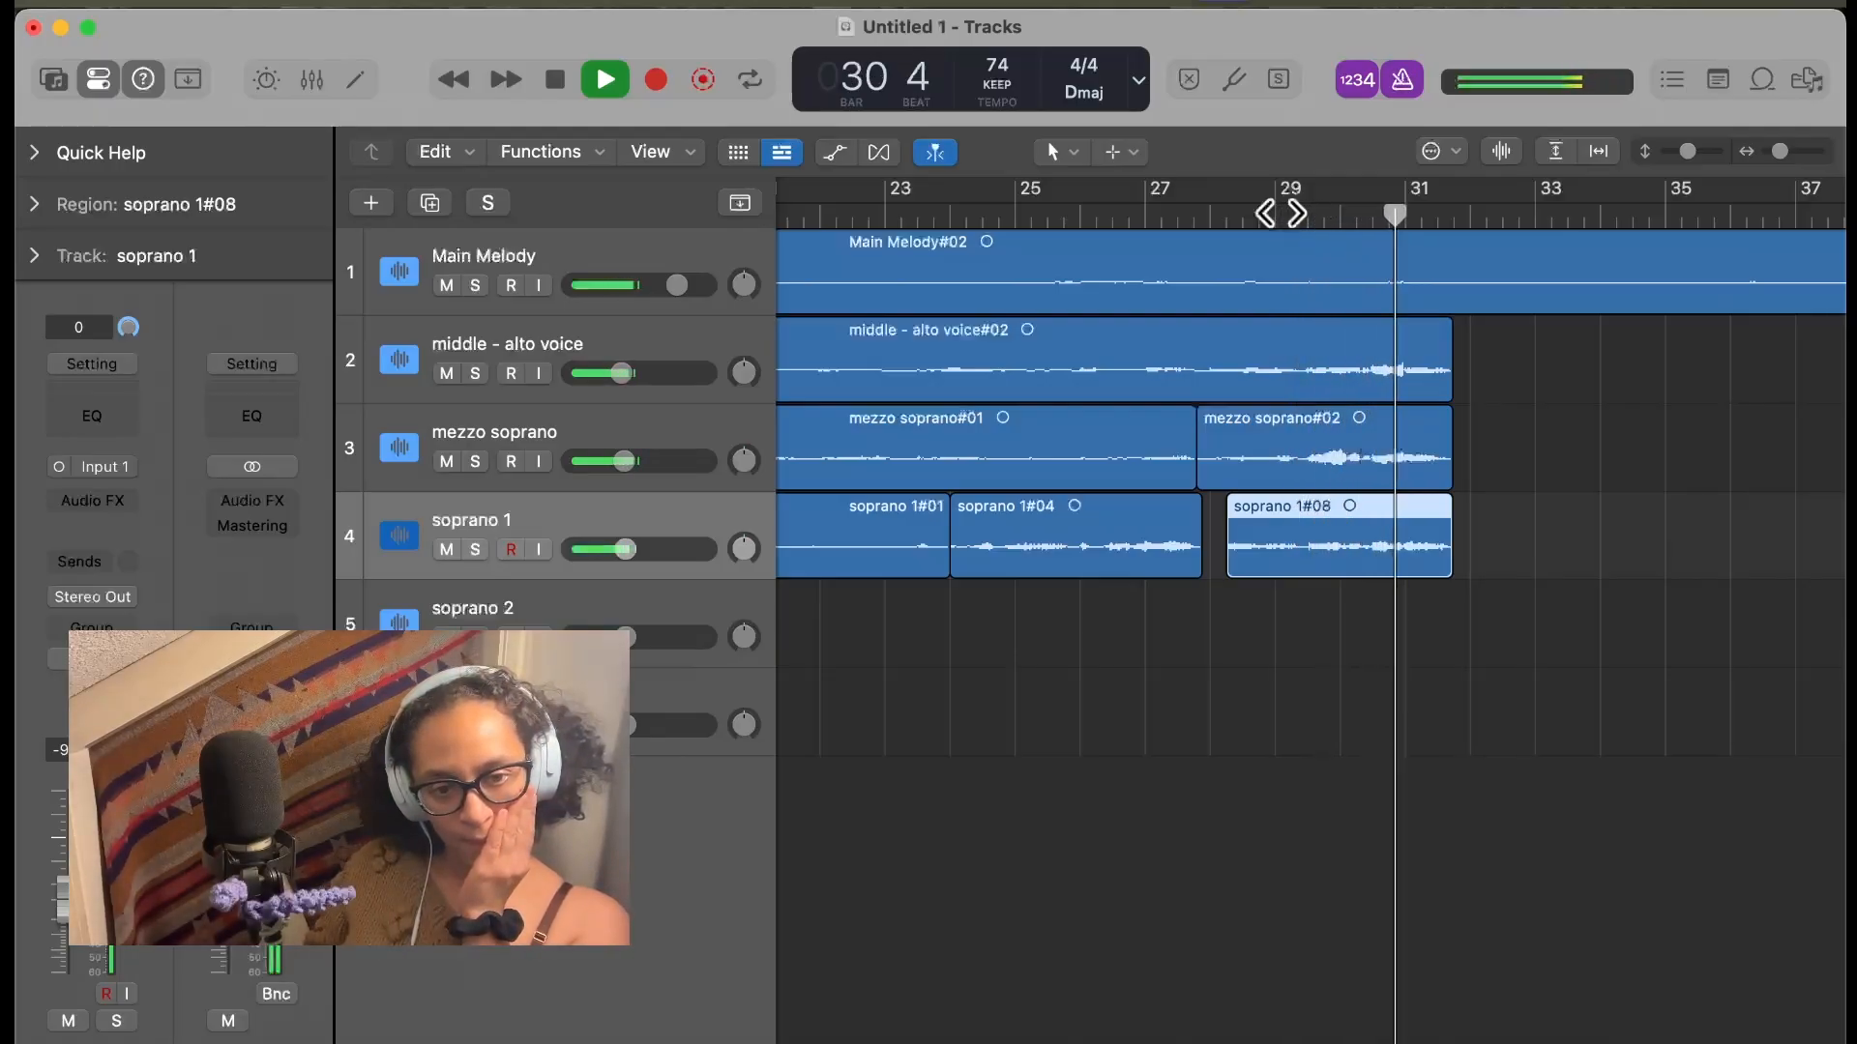
{"action": "key", "text": "space"}
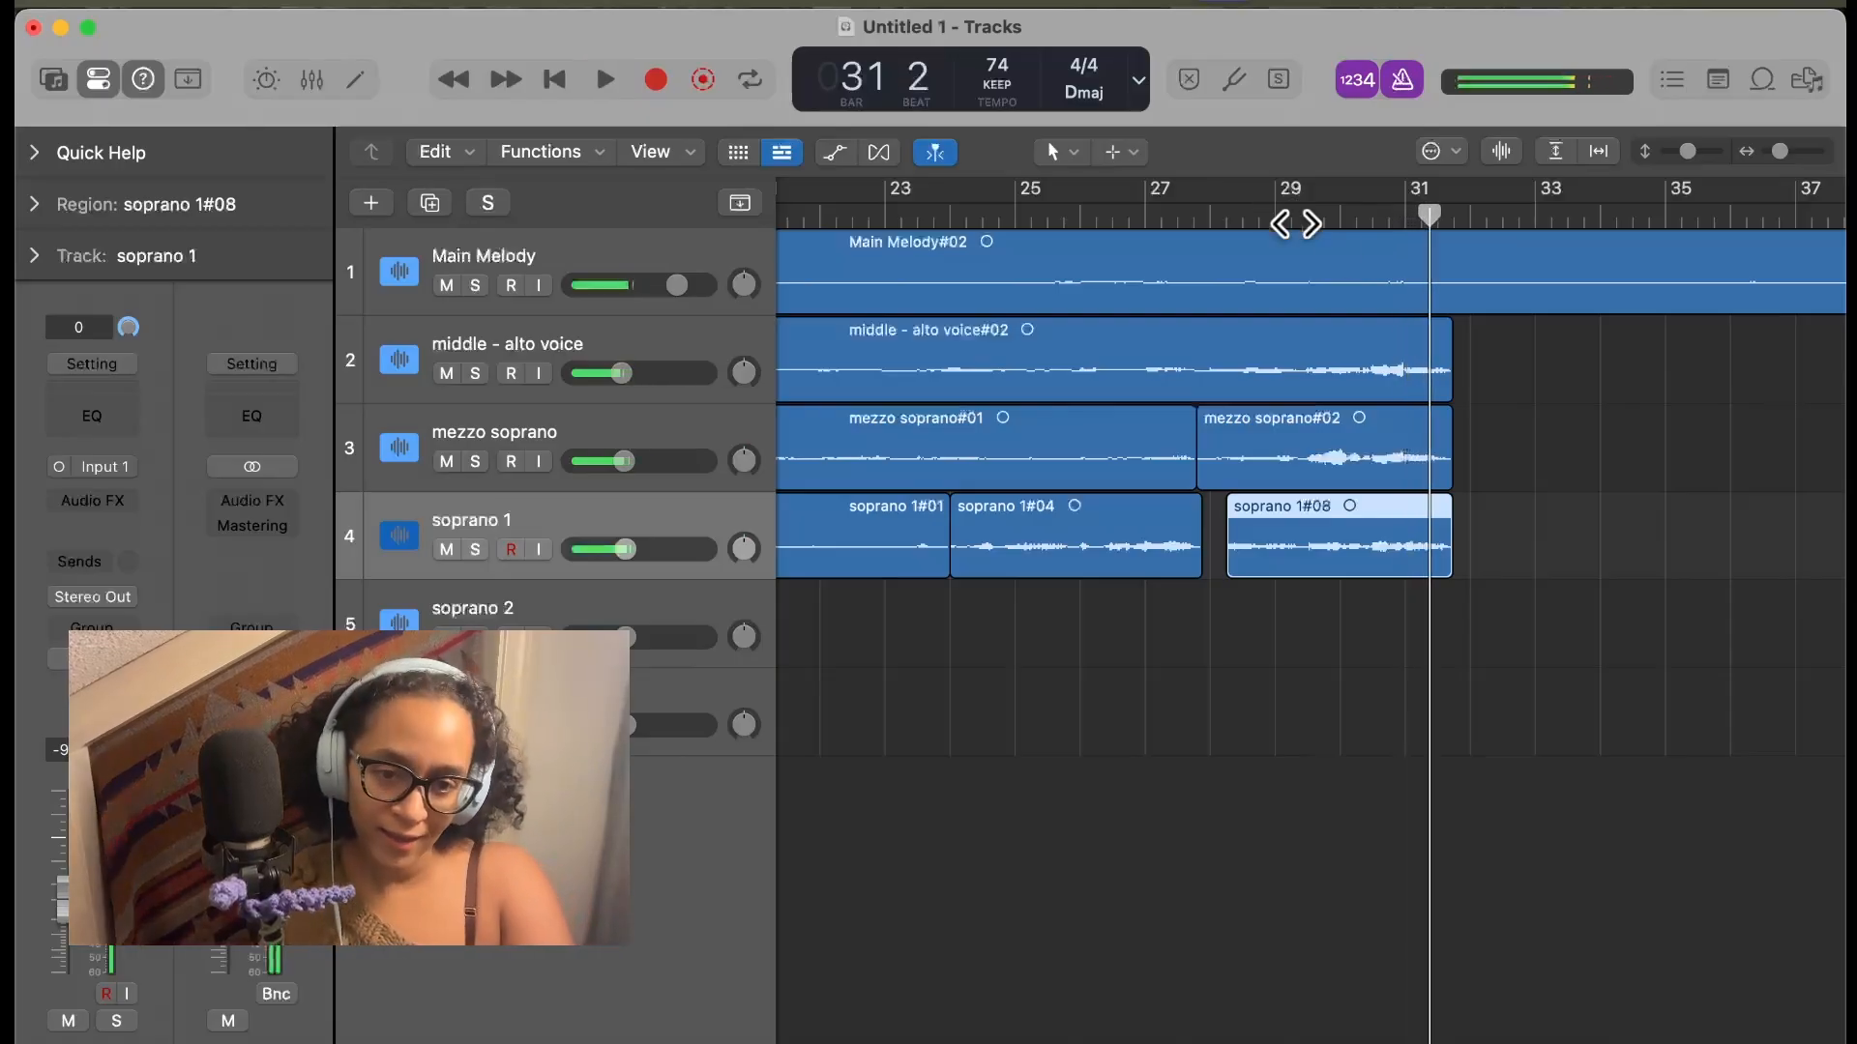
Extend the start of the soprano 1#08 region back to about bar 27 beat 4 and play back the ending
{"action": "left_click", "coordinate": [1184, 207]}
{"action": "key", "text": "space"}
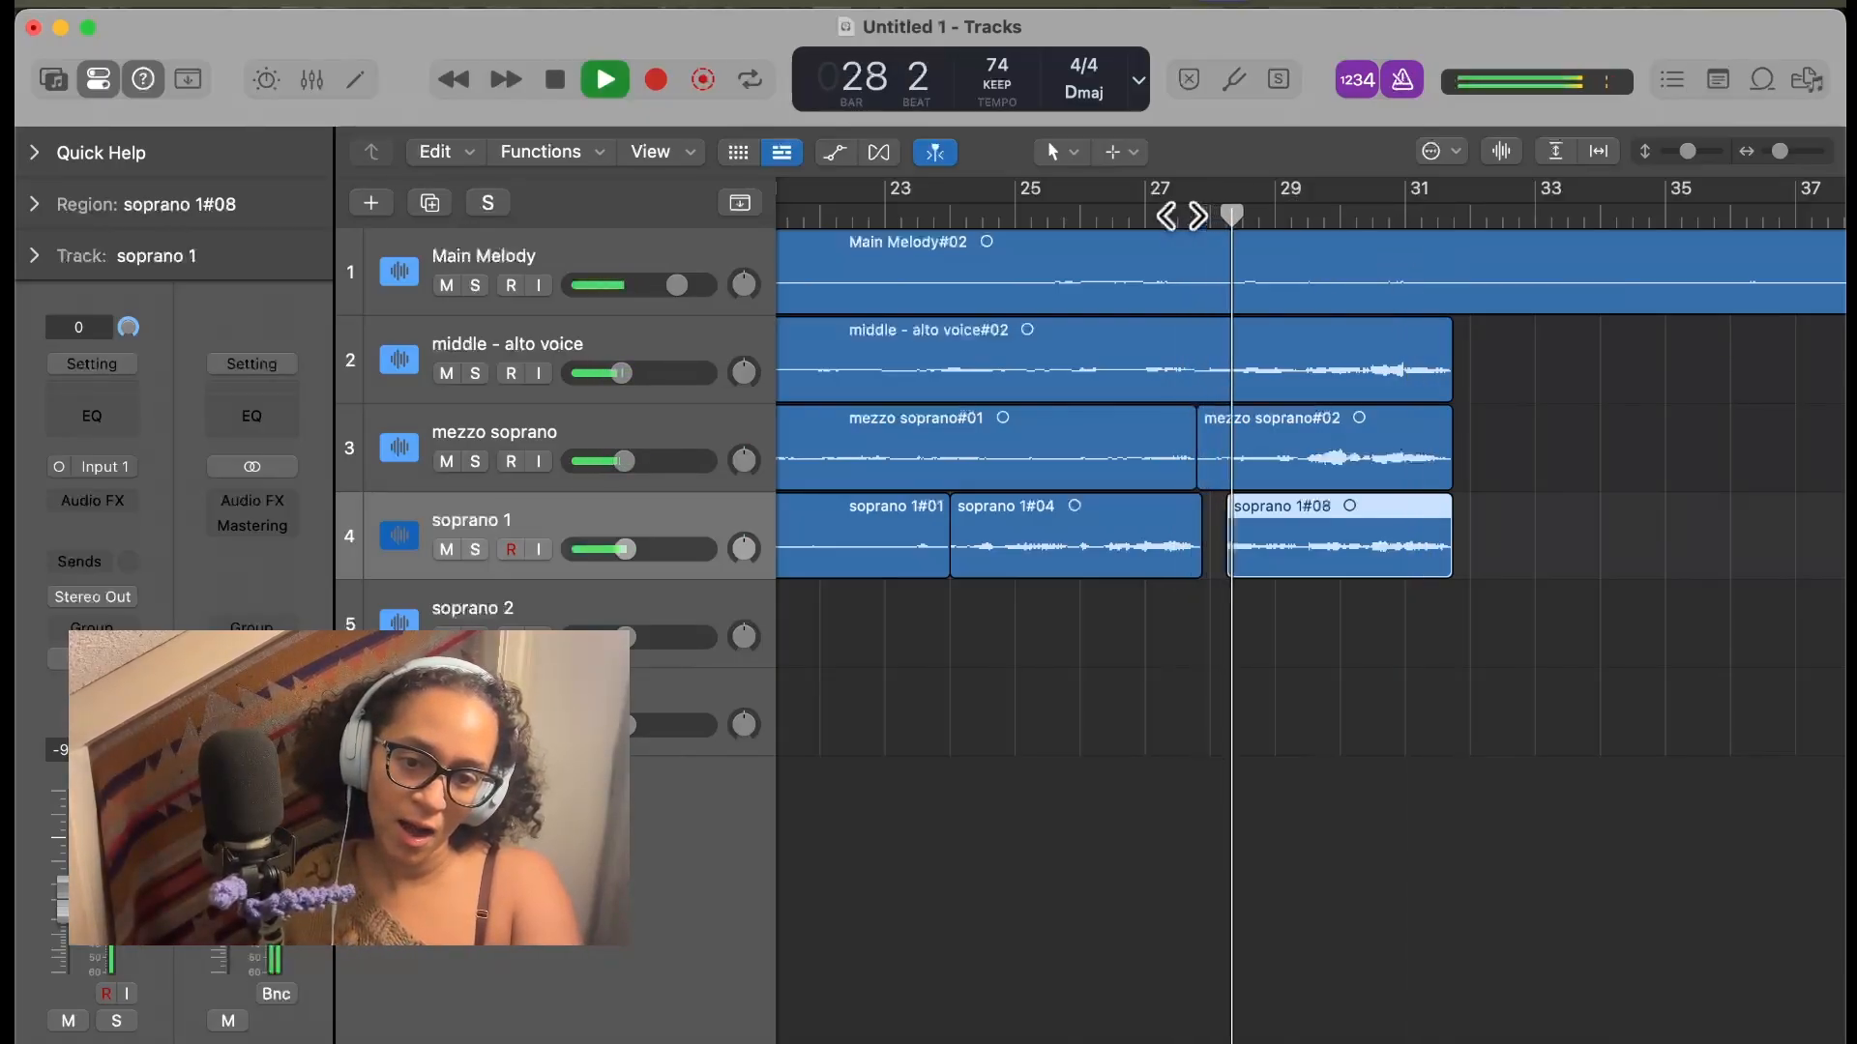
{"action": "key", "text": "space"}
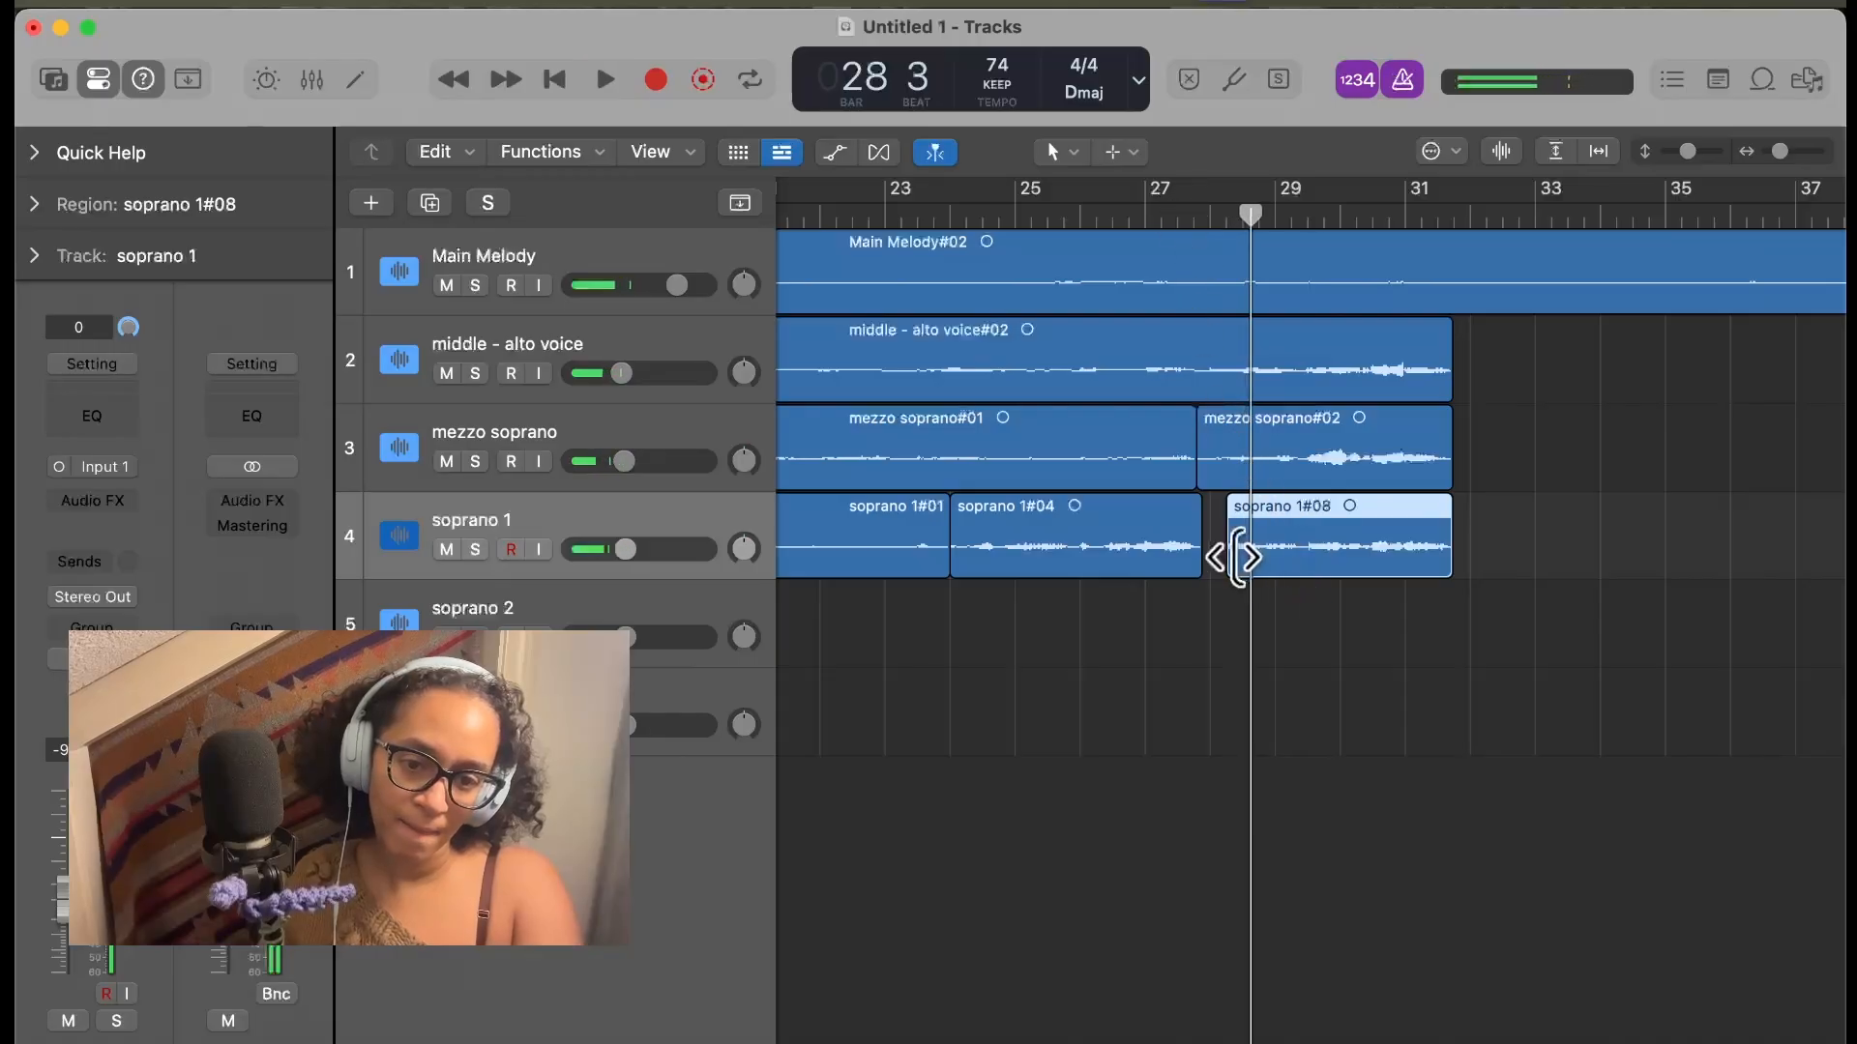
{"action": "mouse_move", "coordinate": [1235, 558]}
{"action": "left_mouse_down"}
{"action": "mouse_move", "coordinate": [1210, 552]}
{"action": "mouse_move", "coordinate": [1230, 538]}
{"action": "left_mouse_up"}
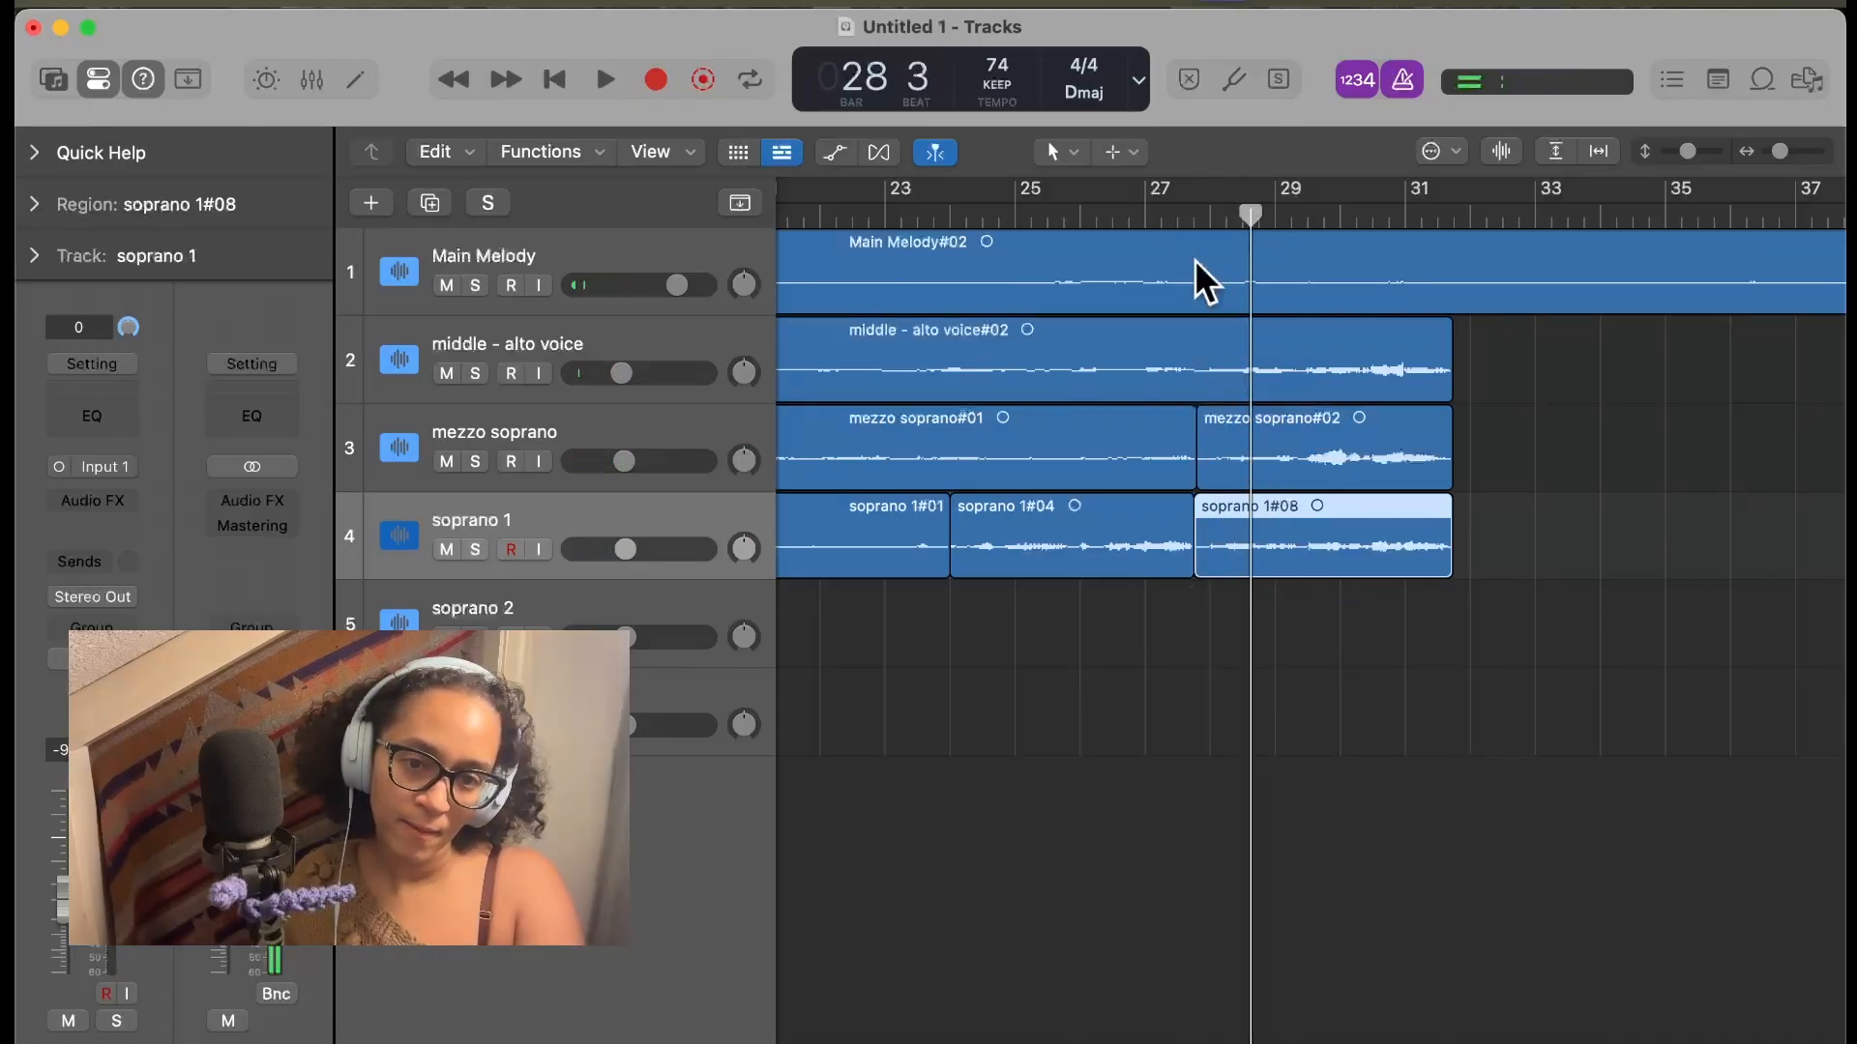
{"action": "left_click", "coordinate": [1197, 218]}
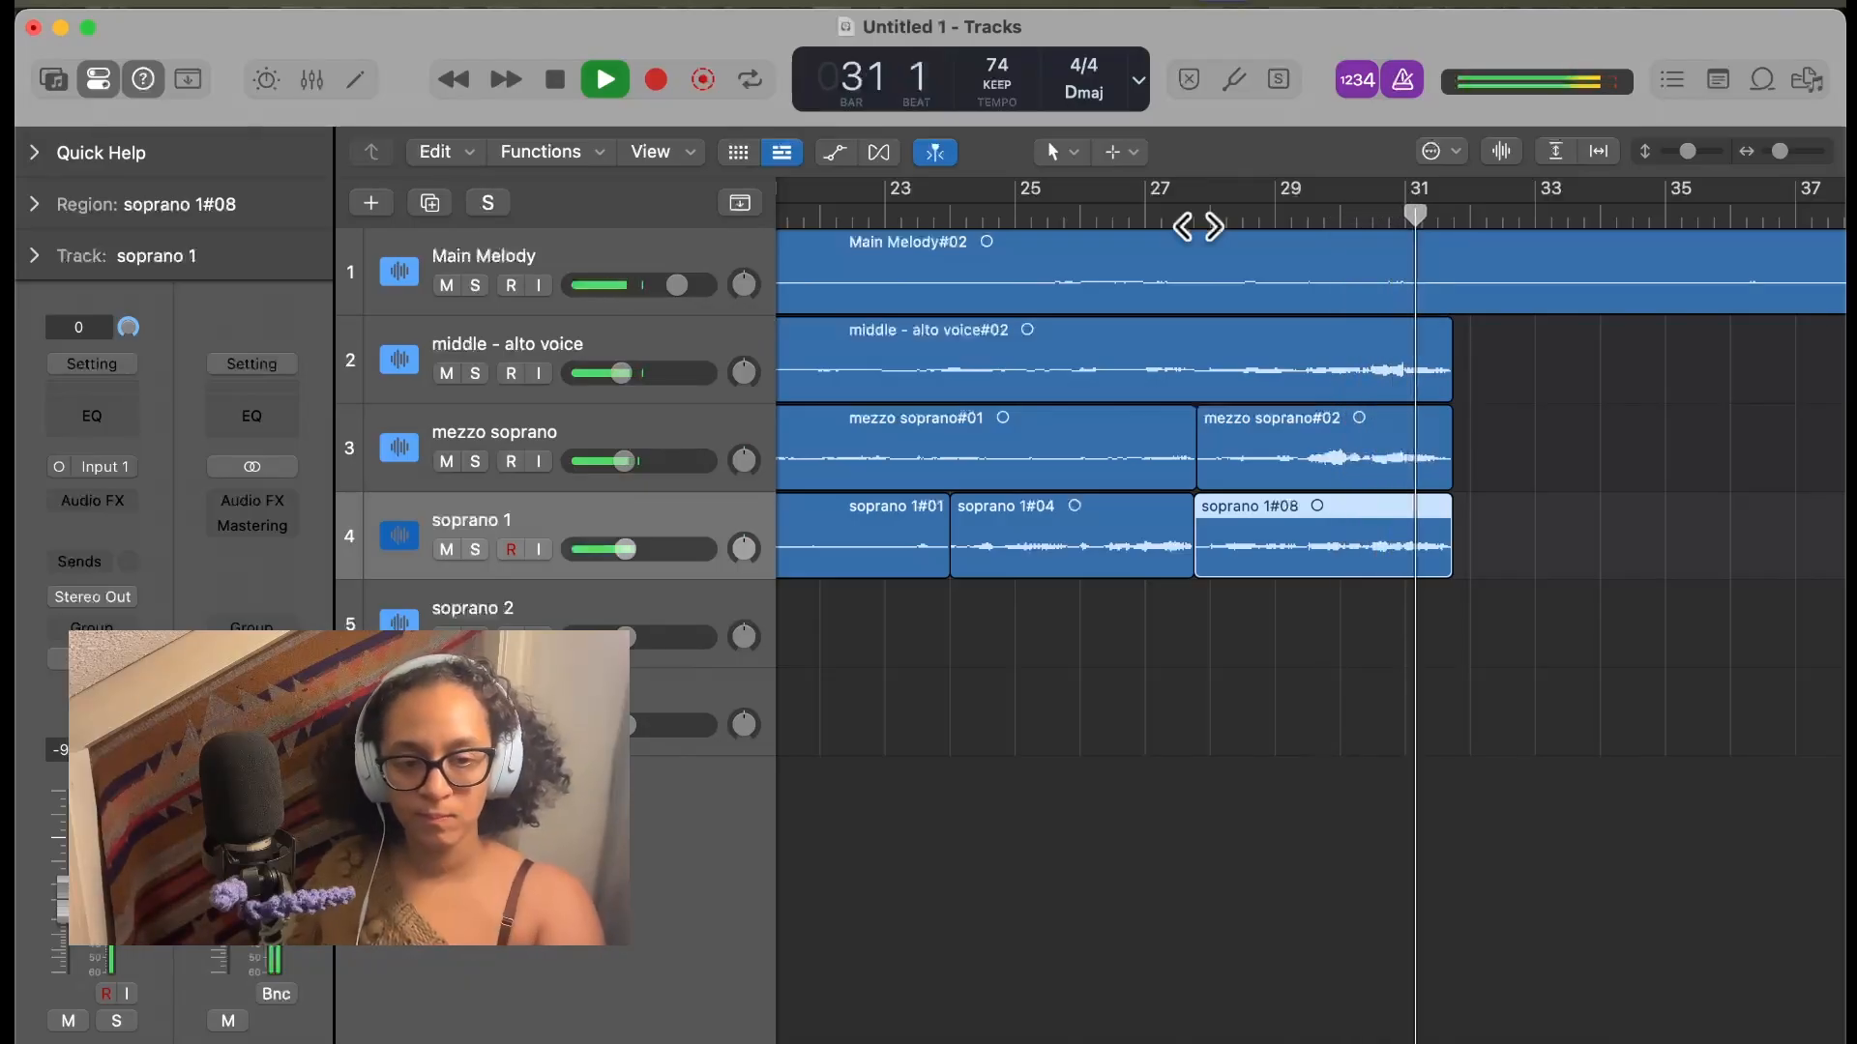
{"action": "key", "text": "space"}
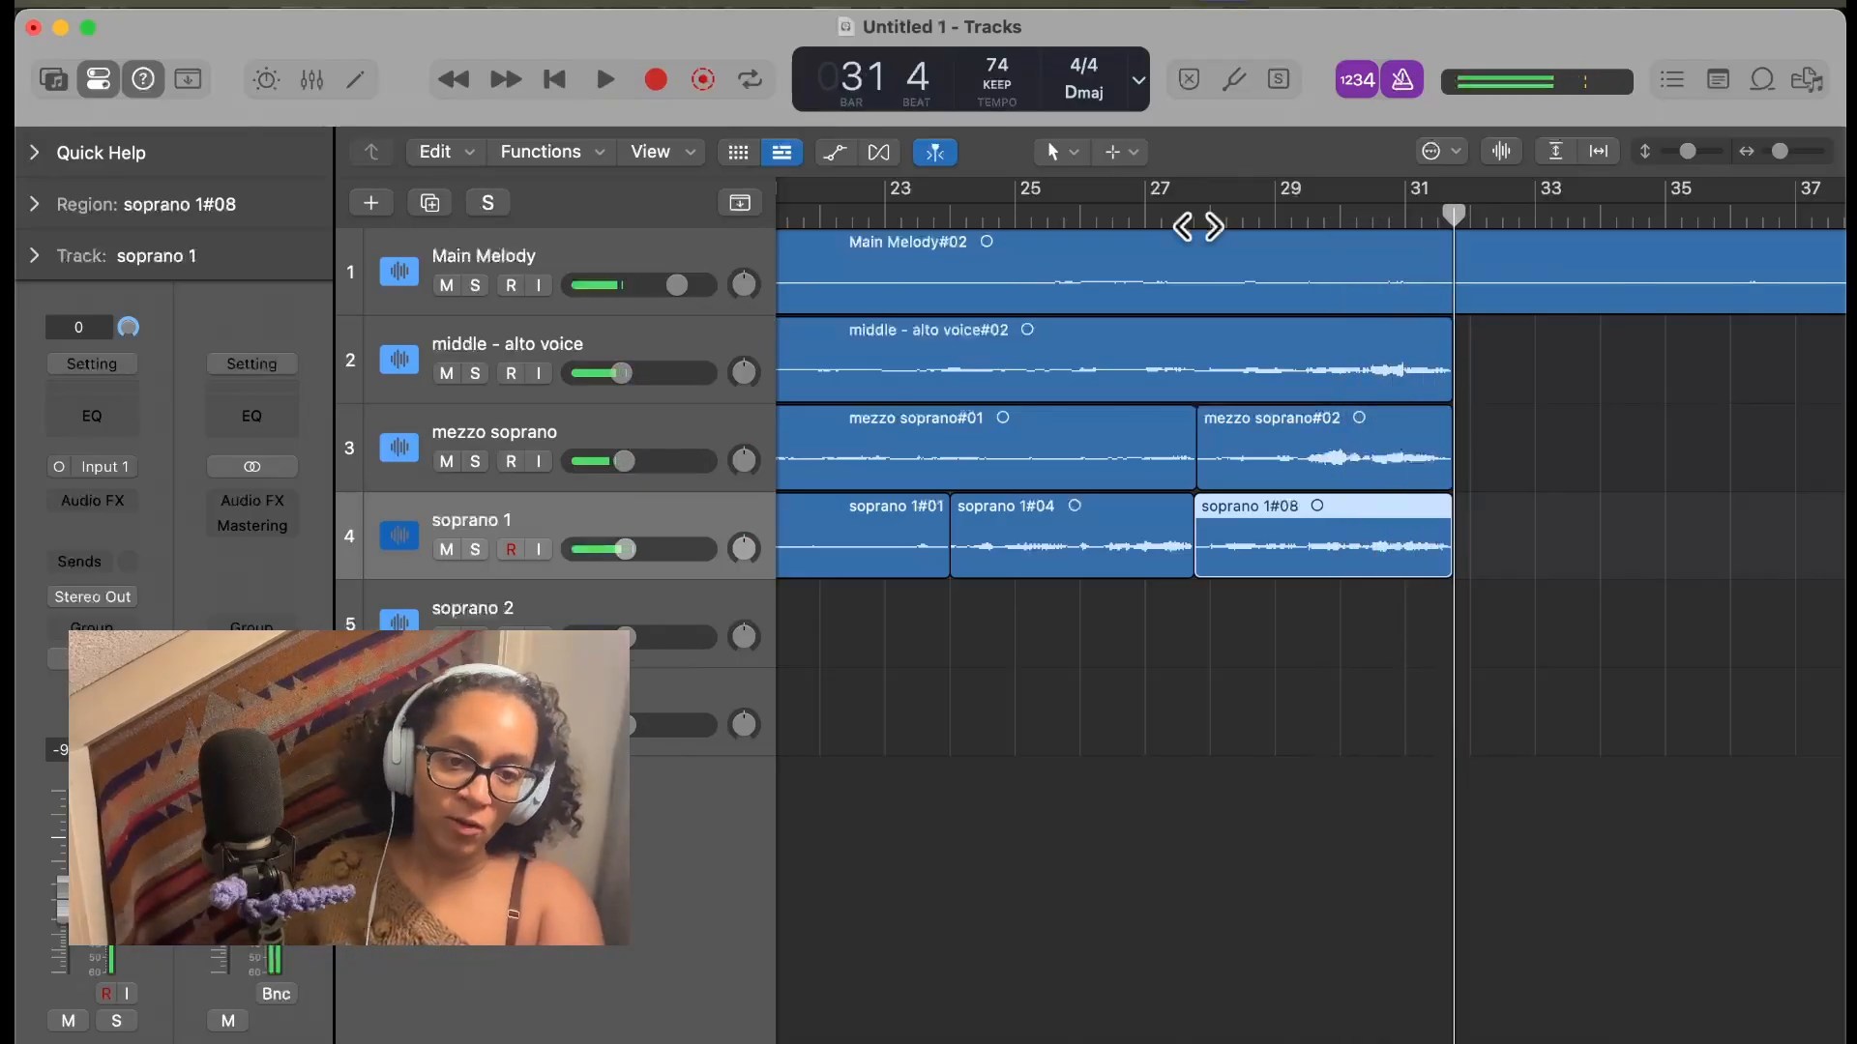
Select the soprano 2 track and play the recorded voices from about bar 4 to bar 9
{"action": "scroll", "coordinate": [1151, 628], "scroll_direction": "left", "scroll_amount": 15}
{"action": "left_click", "coordinate": [568, 615]}
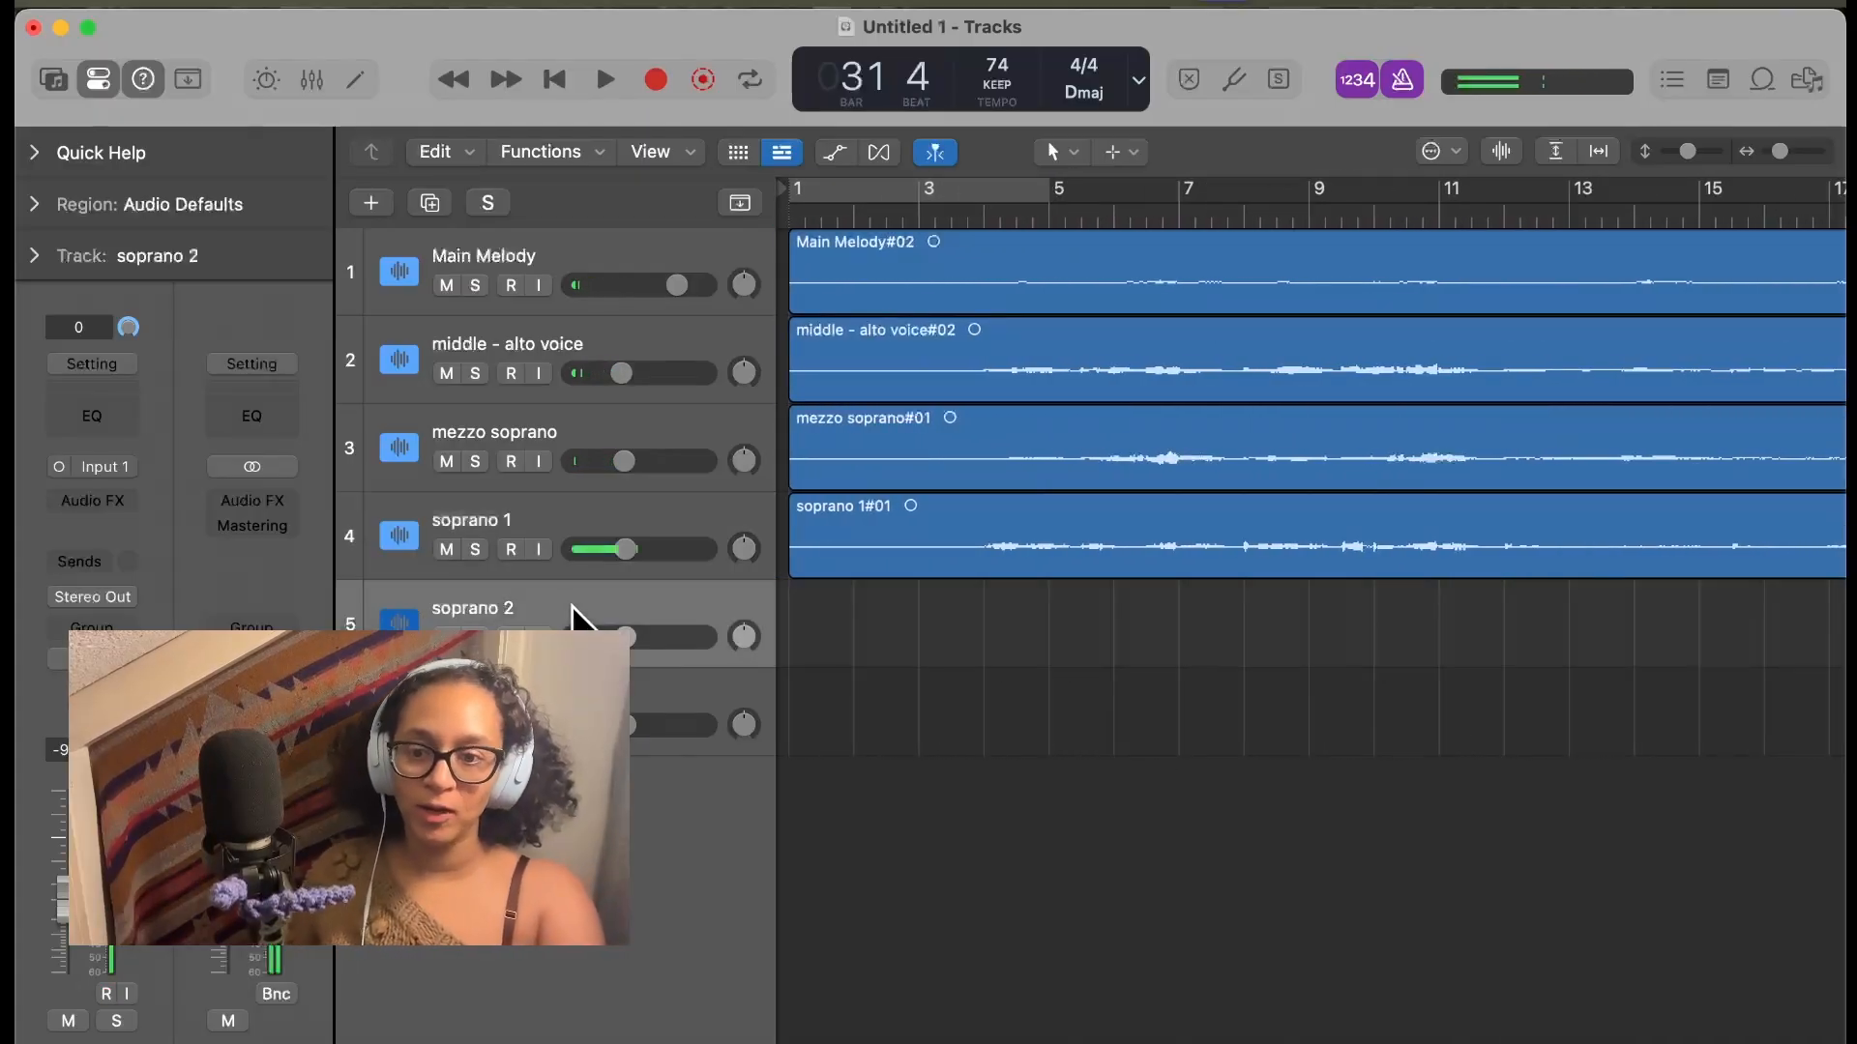
{"action": "left_click_drag", "start_coordinate": [887, 208], "coordinate": [985, 217]}
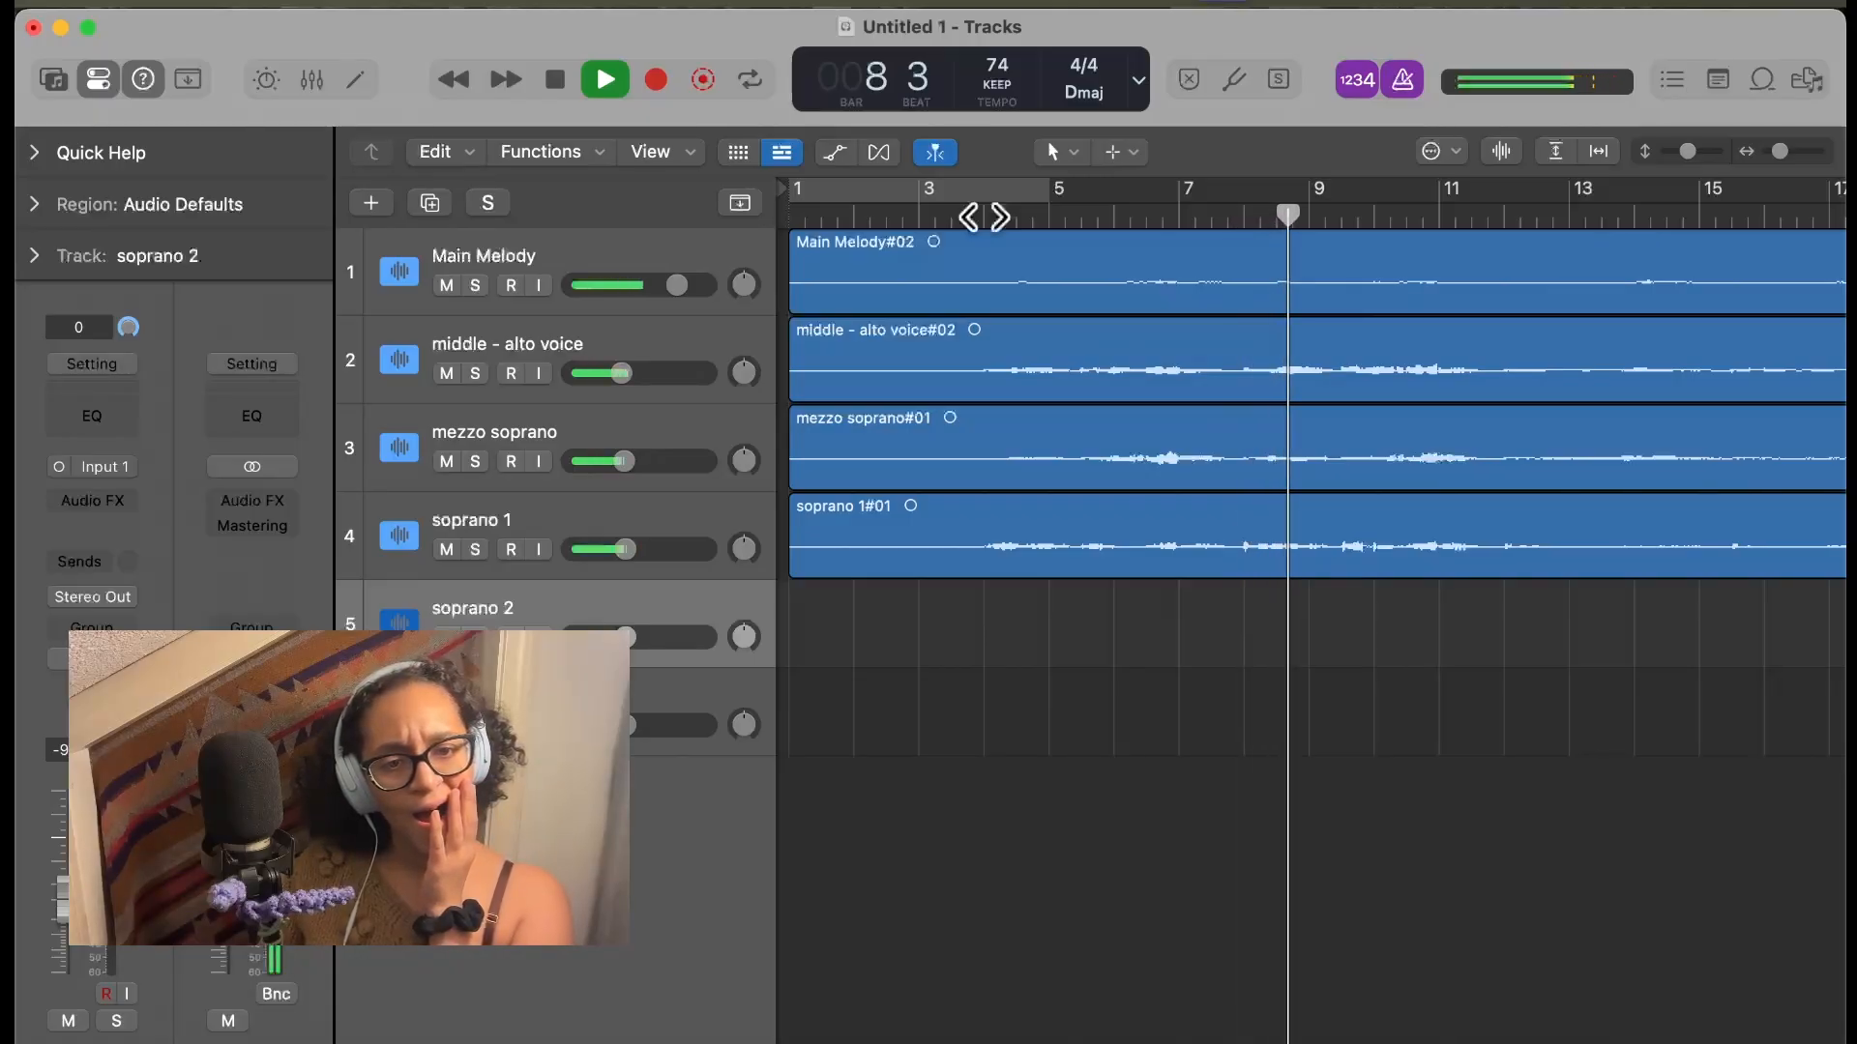
{"action": "key", "text": "space"}
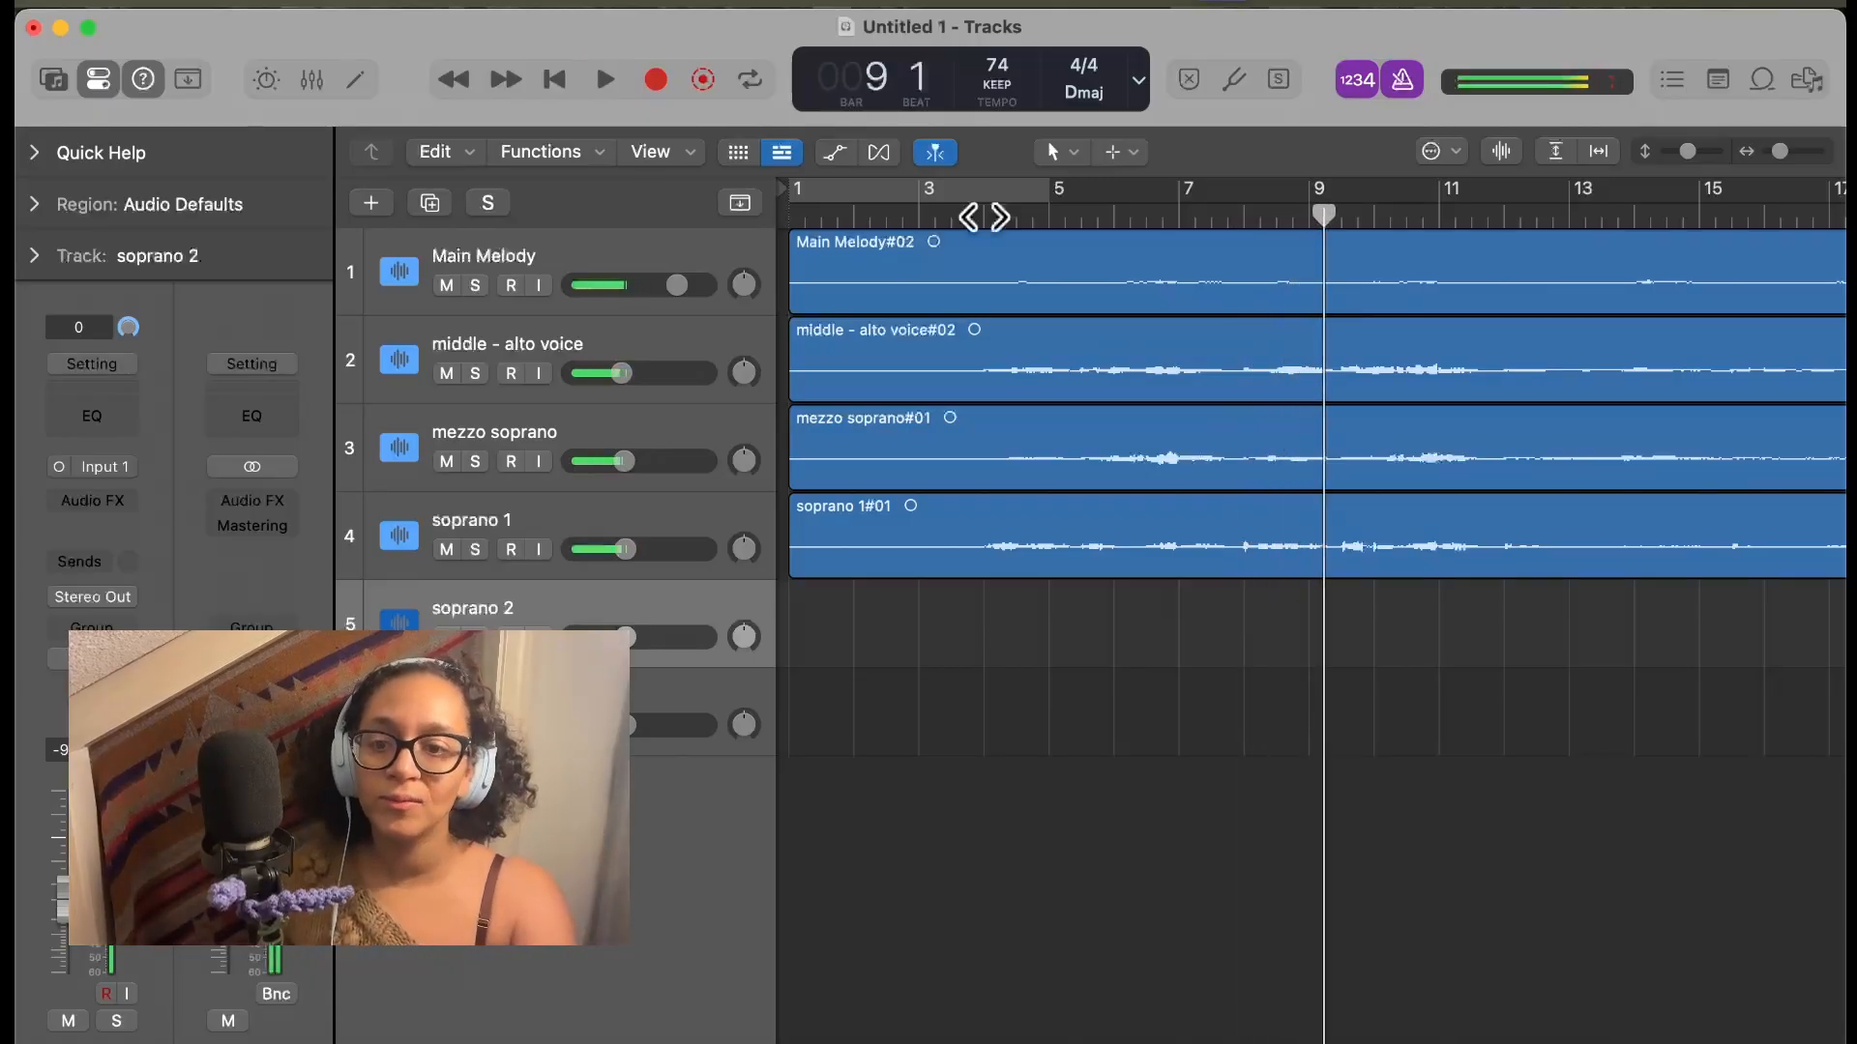
Select the mezzo soprano track, play the layered voices from about bar 4, and replay the ending from bar 26
{"action": "left_click", "coordinate": [478, 432]}
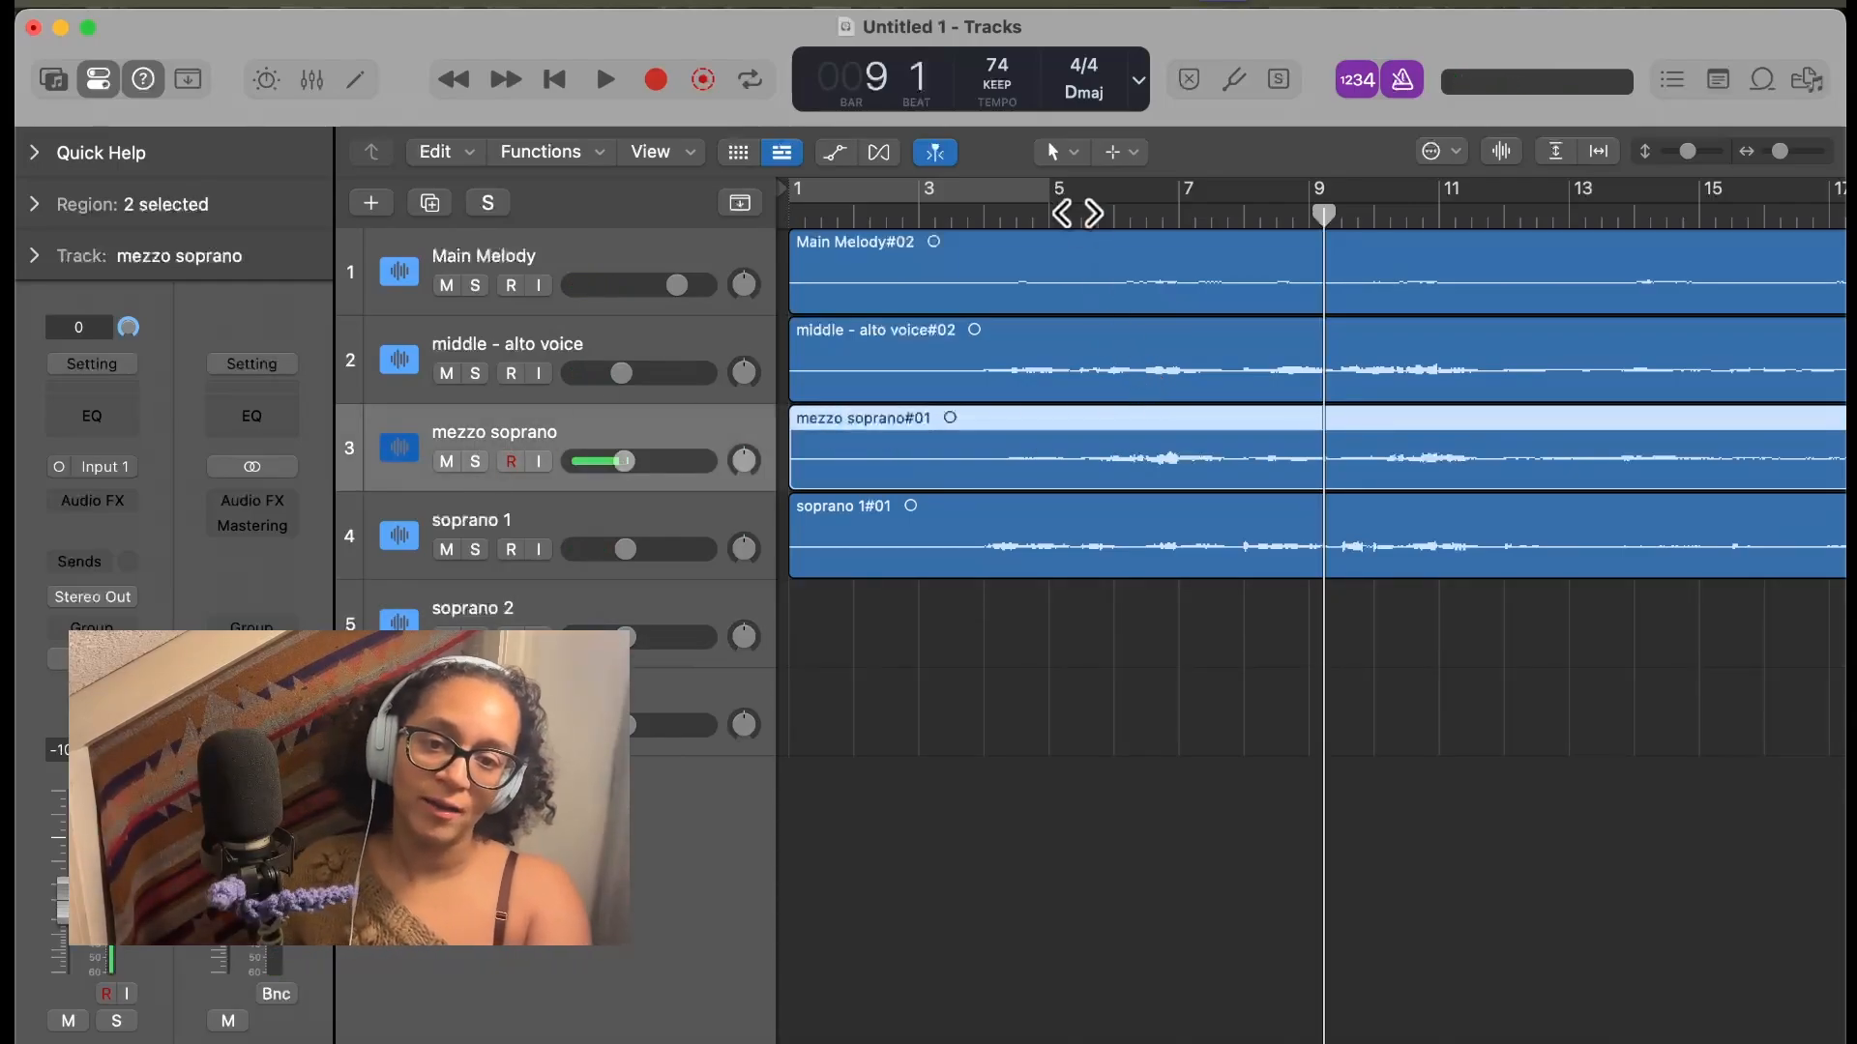
{"action": "left_click", "coordinate": [1078, 213]}
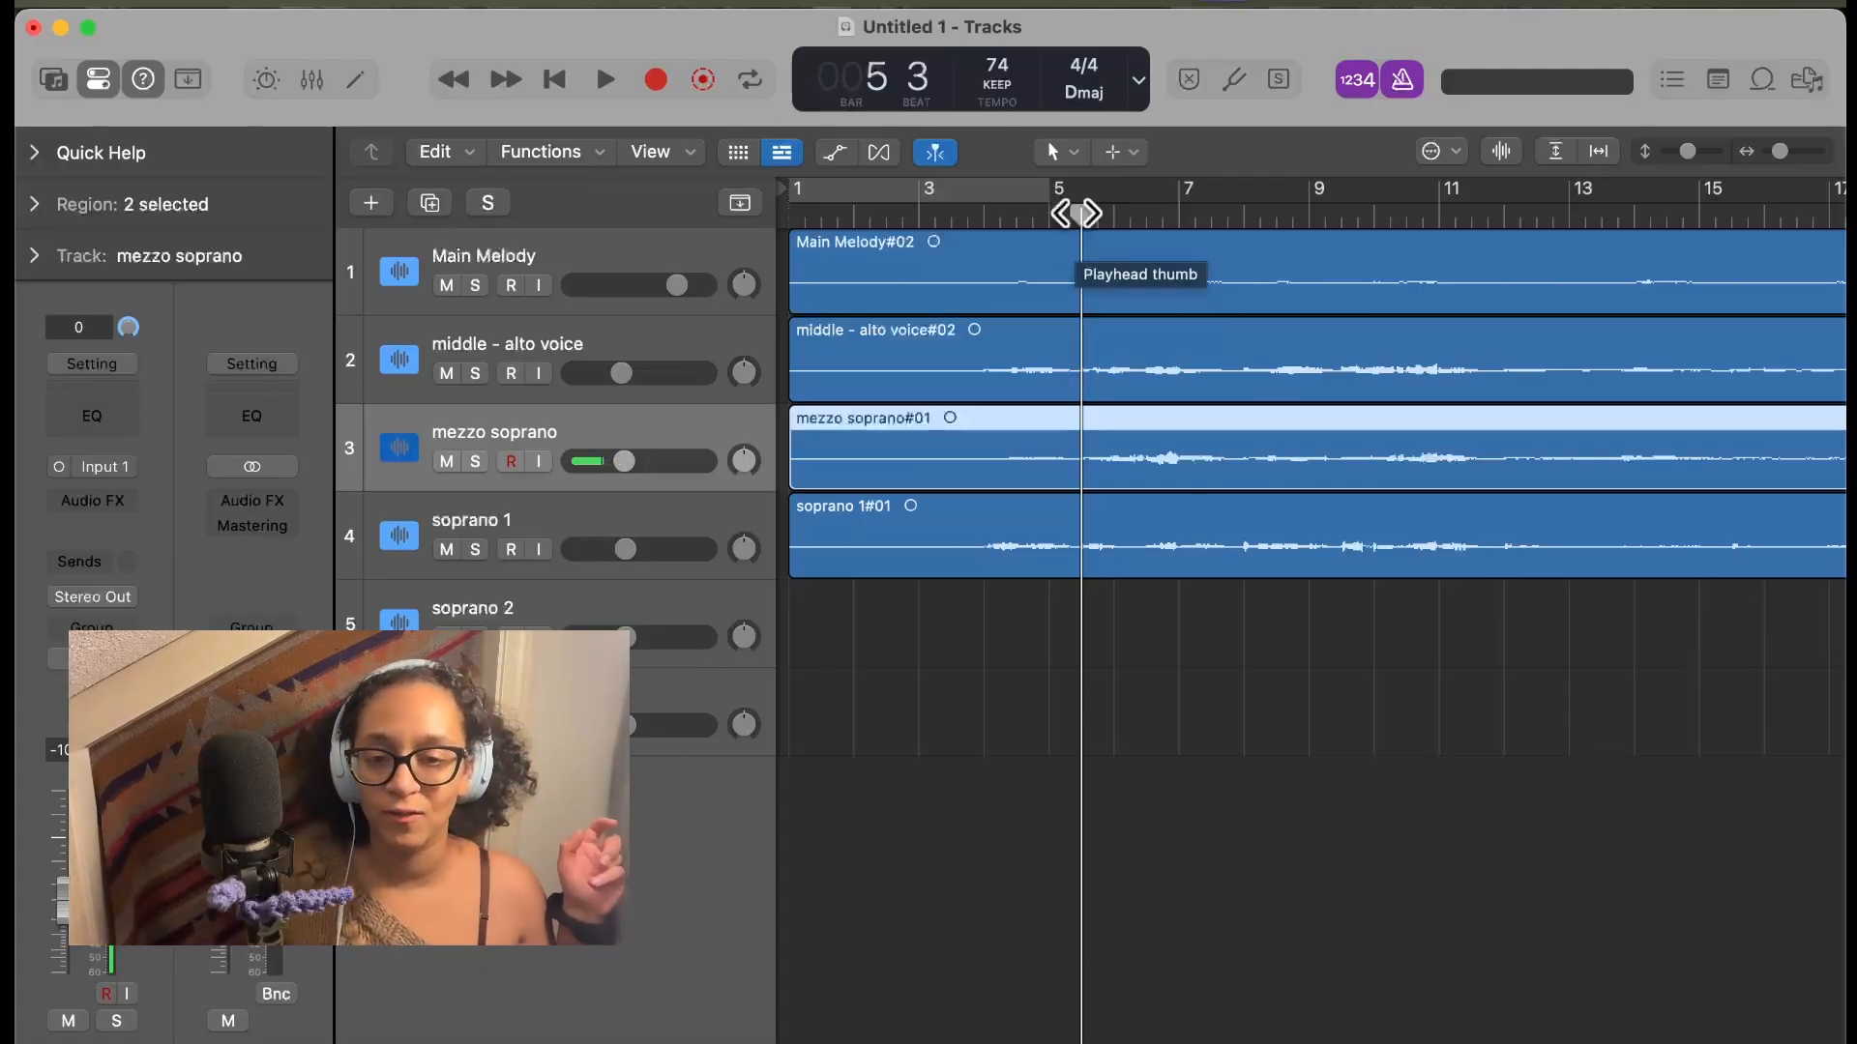
{"action": "left_click_drag", "start_coordinate": [1078, 213], "coordinate": [984, 215]}
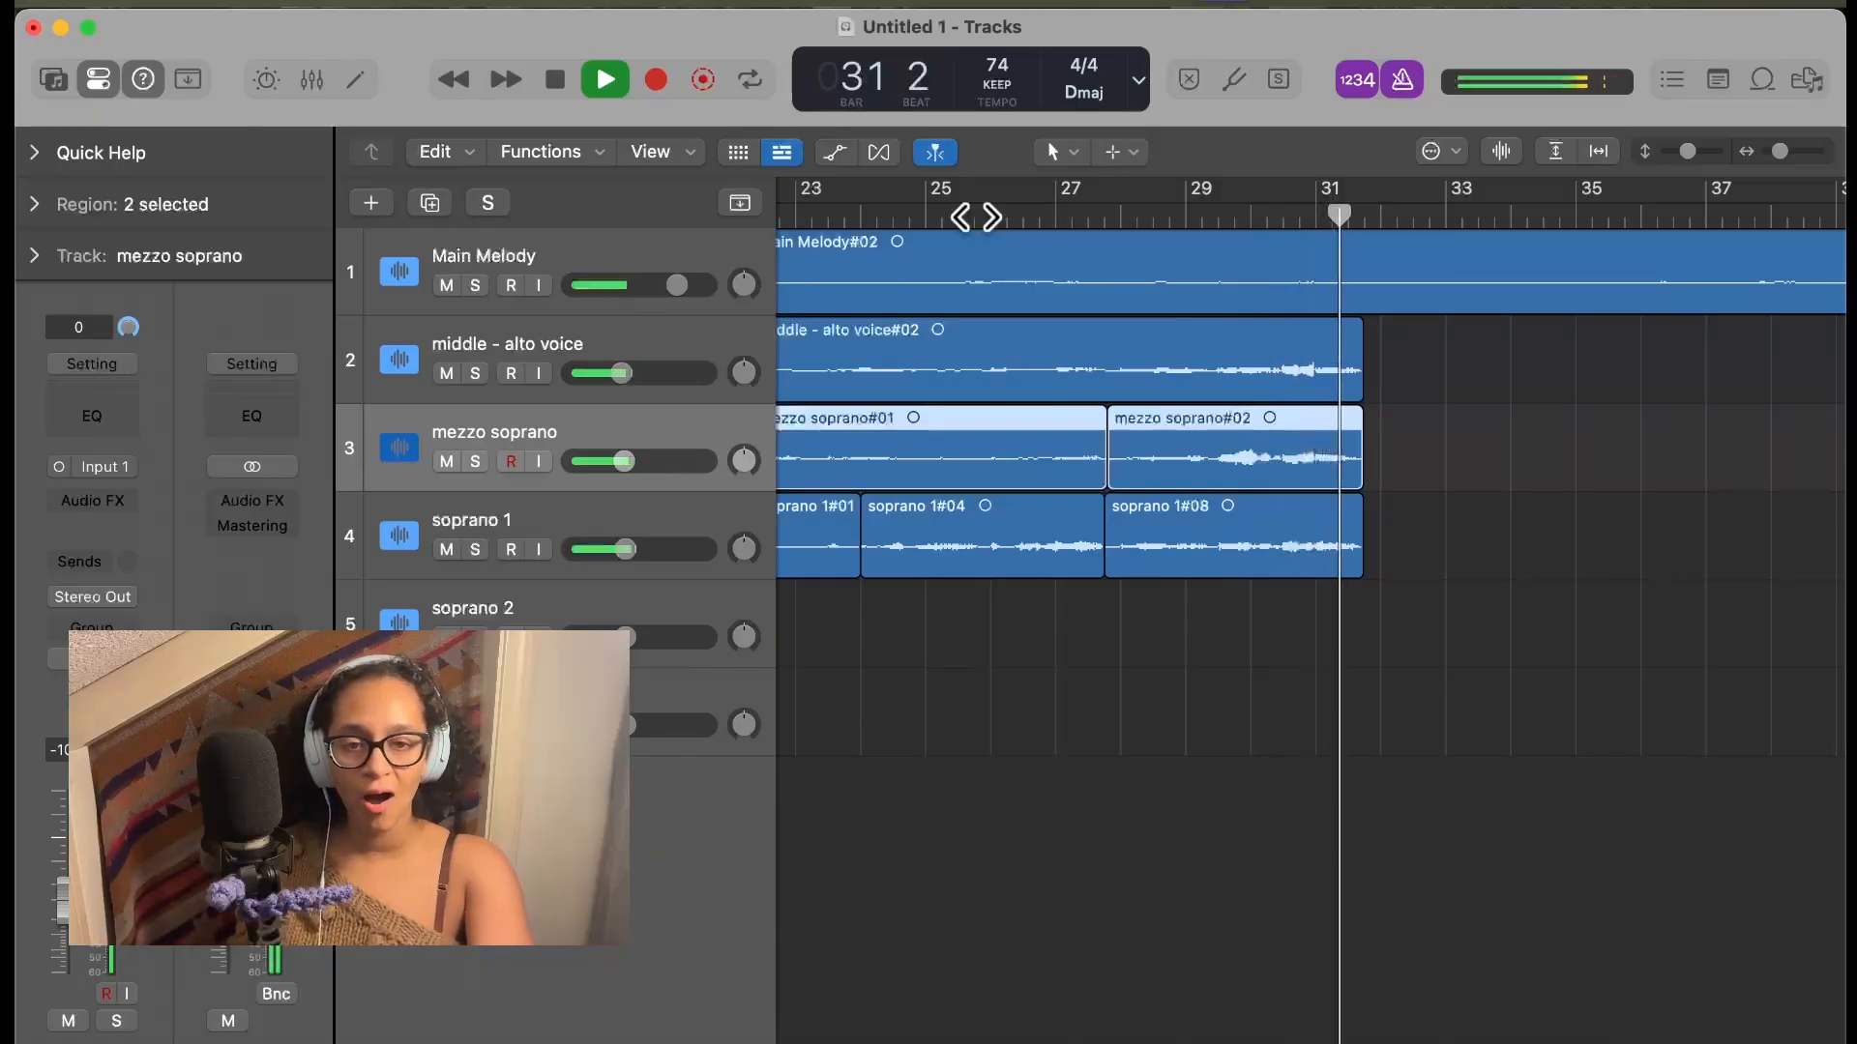
{"action": "left_click", "coordinate": [990, 213]}
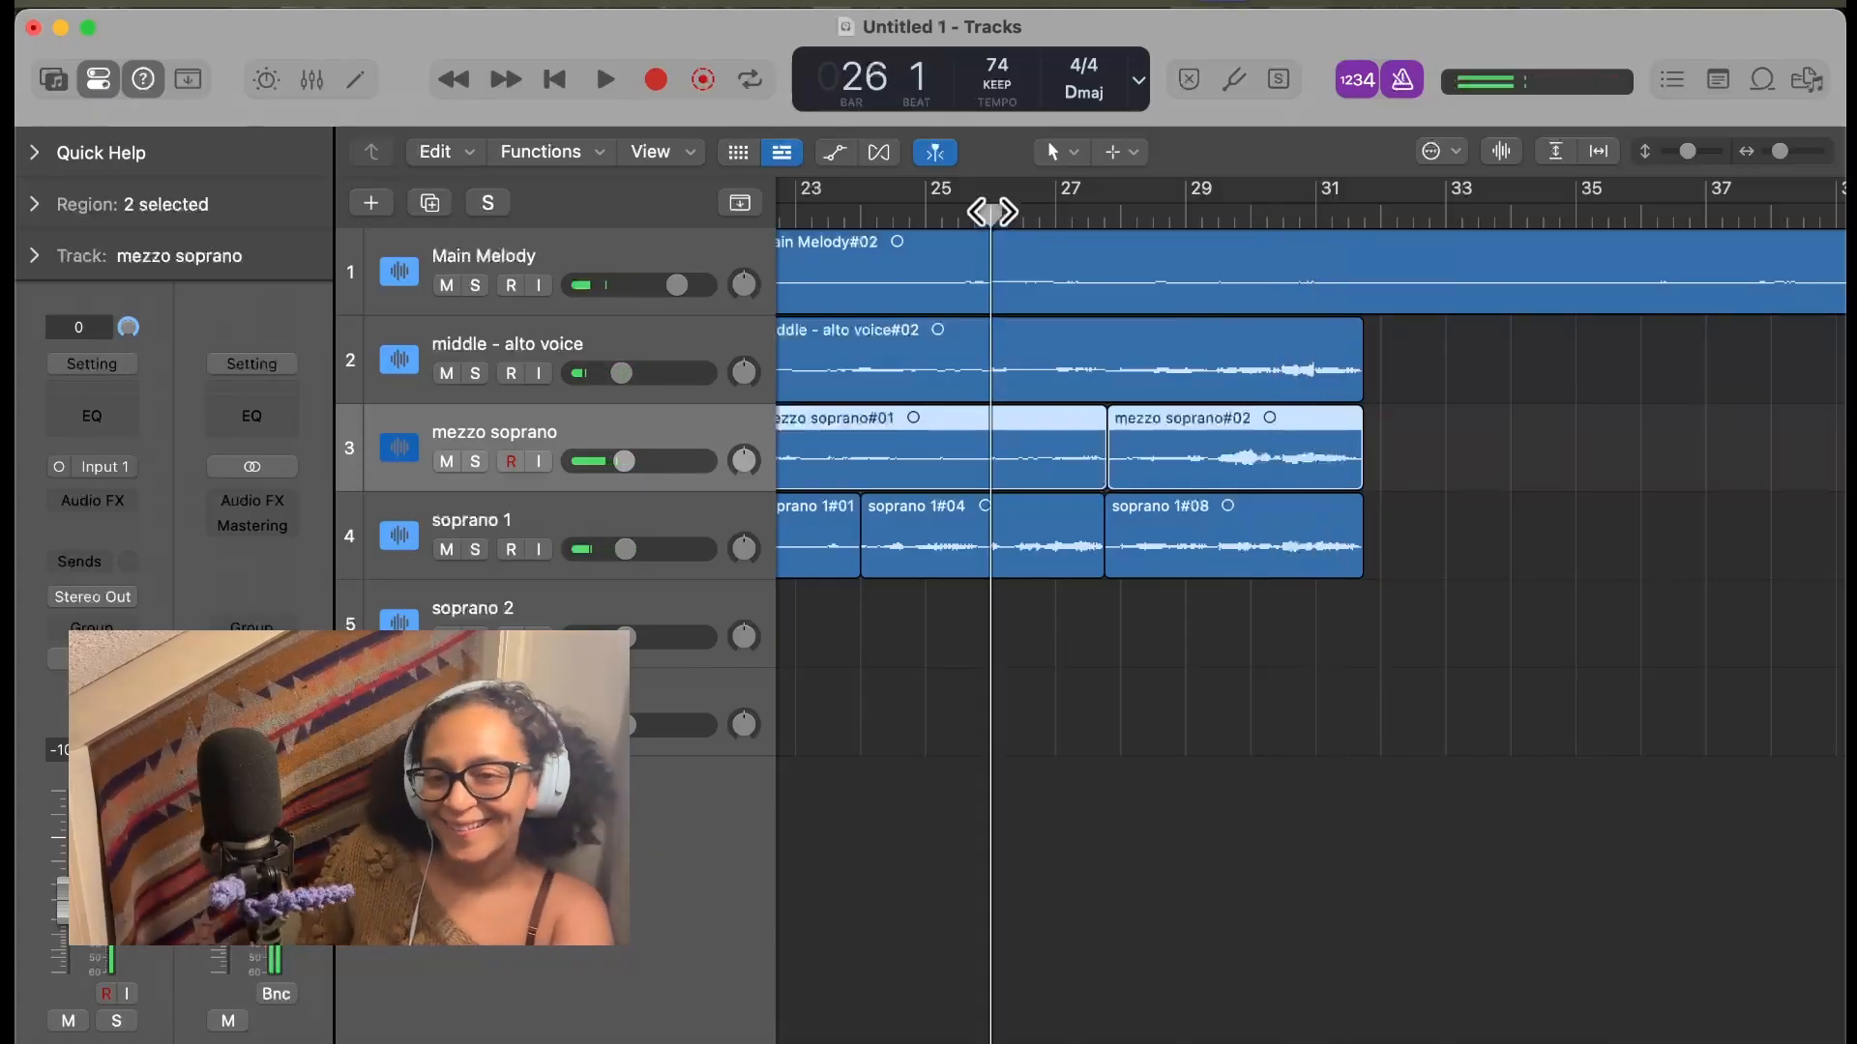
{"action": "key", "text": "space"}
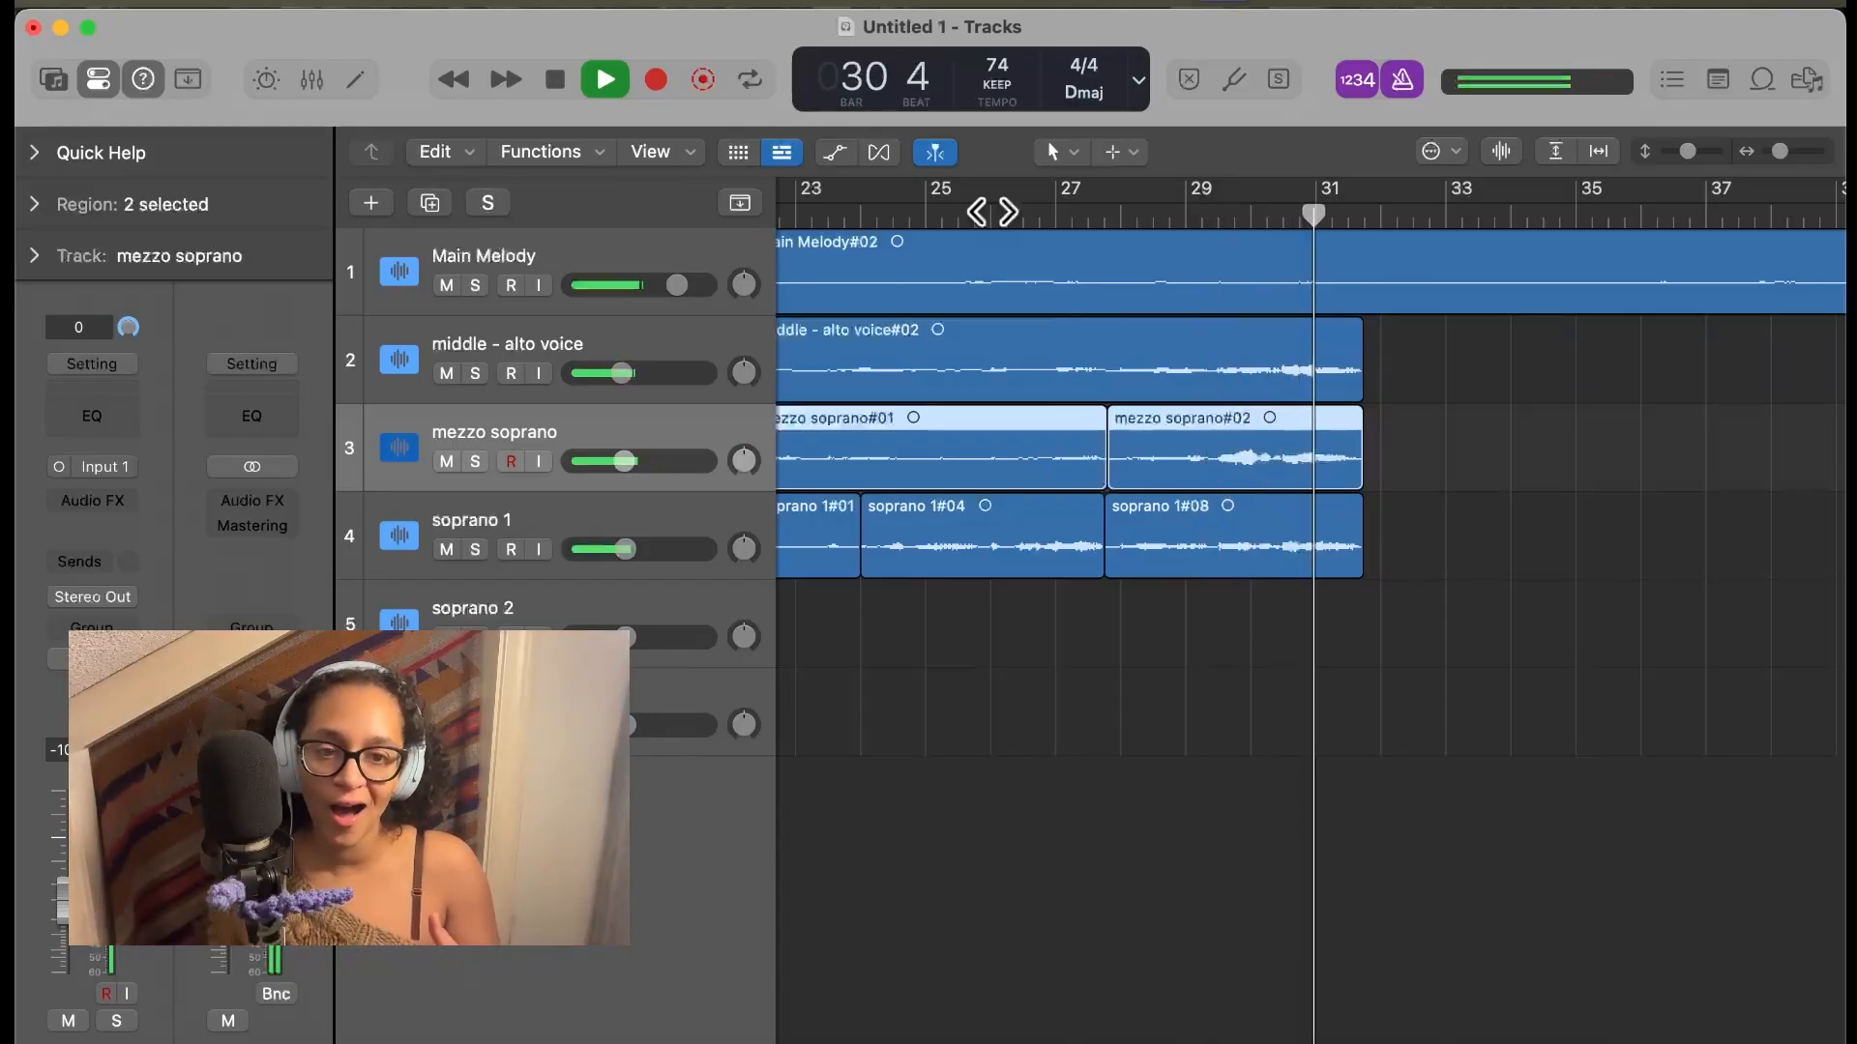
{"action": "key", "text": "space"}
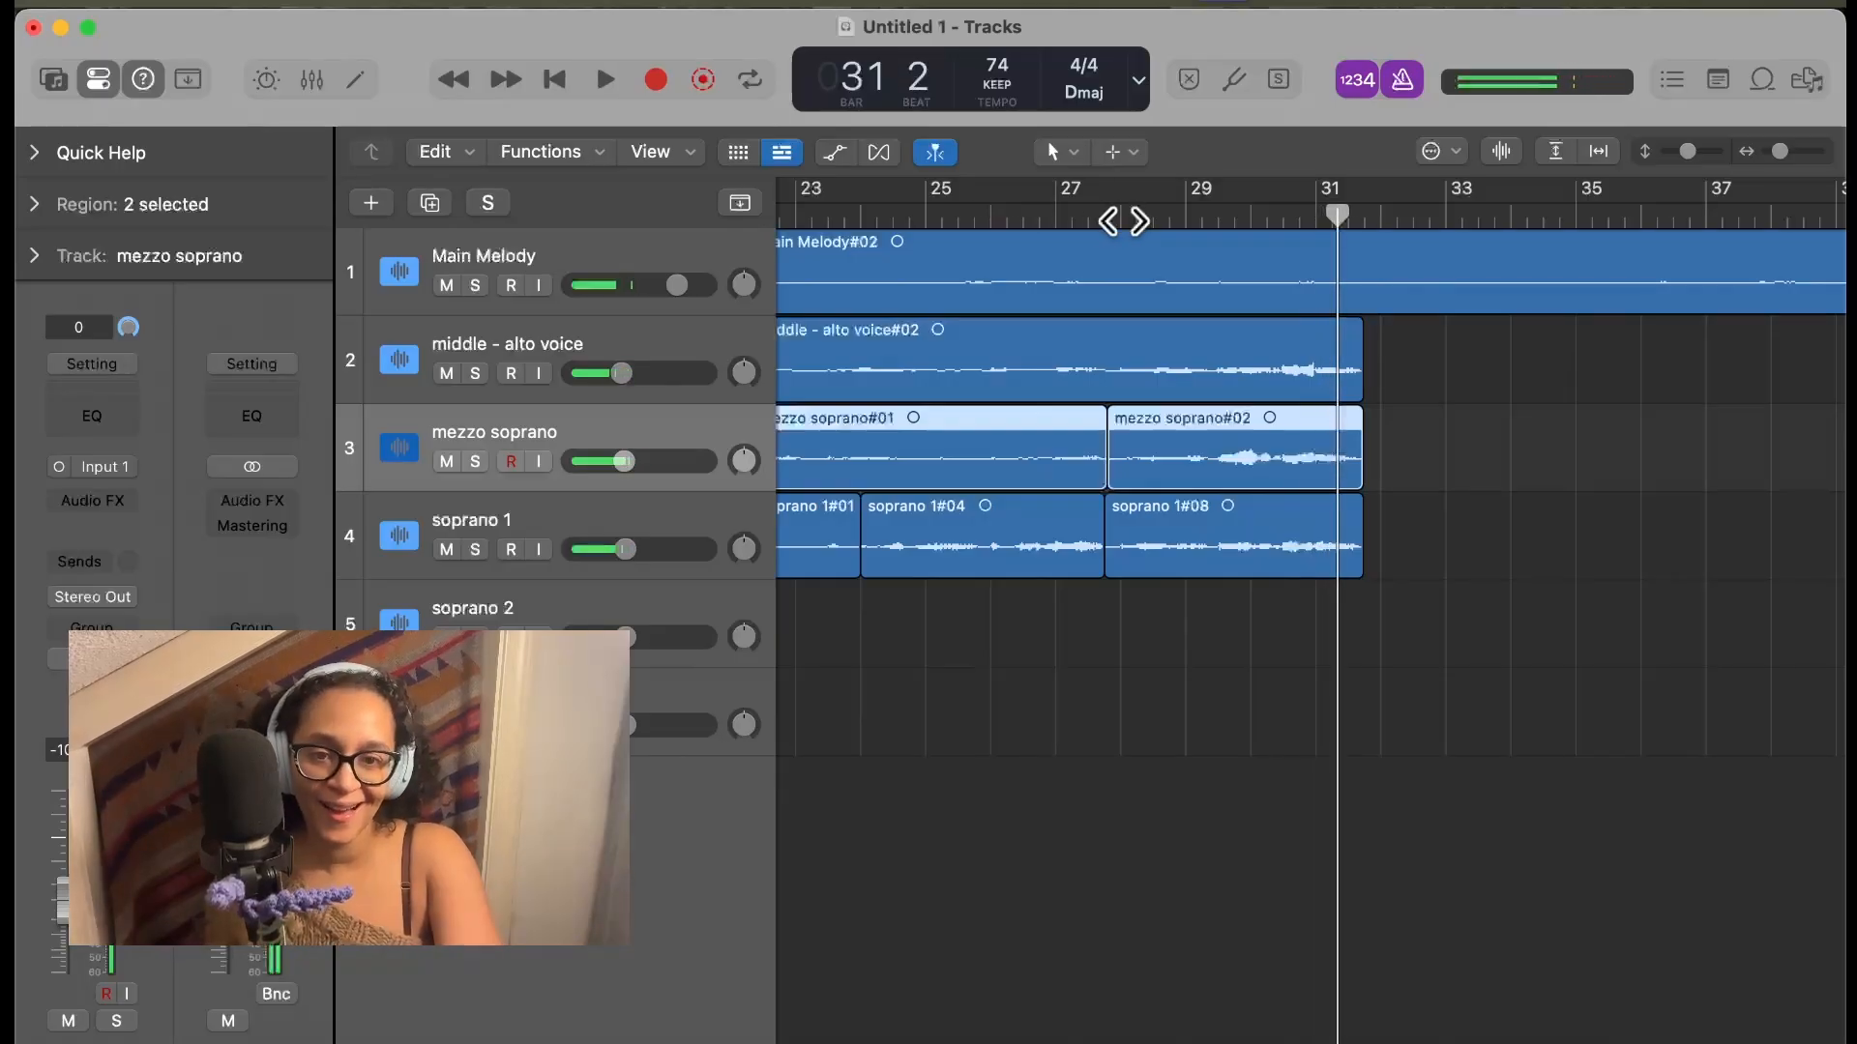
Select the Main Melody track, play the arrangement from bar 1, and slightly lower the mezzo soprano track's volume
{"action": "scroll", "coordinate": [974, 329], "scroll_direction": "left", "scroll_amount": 15}
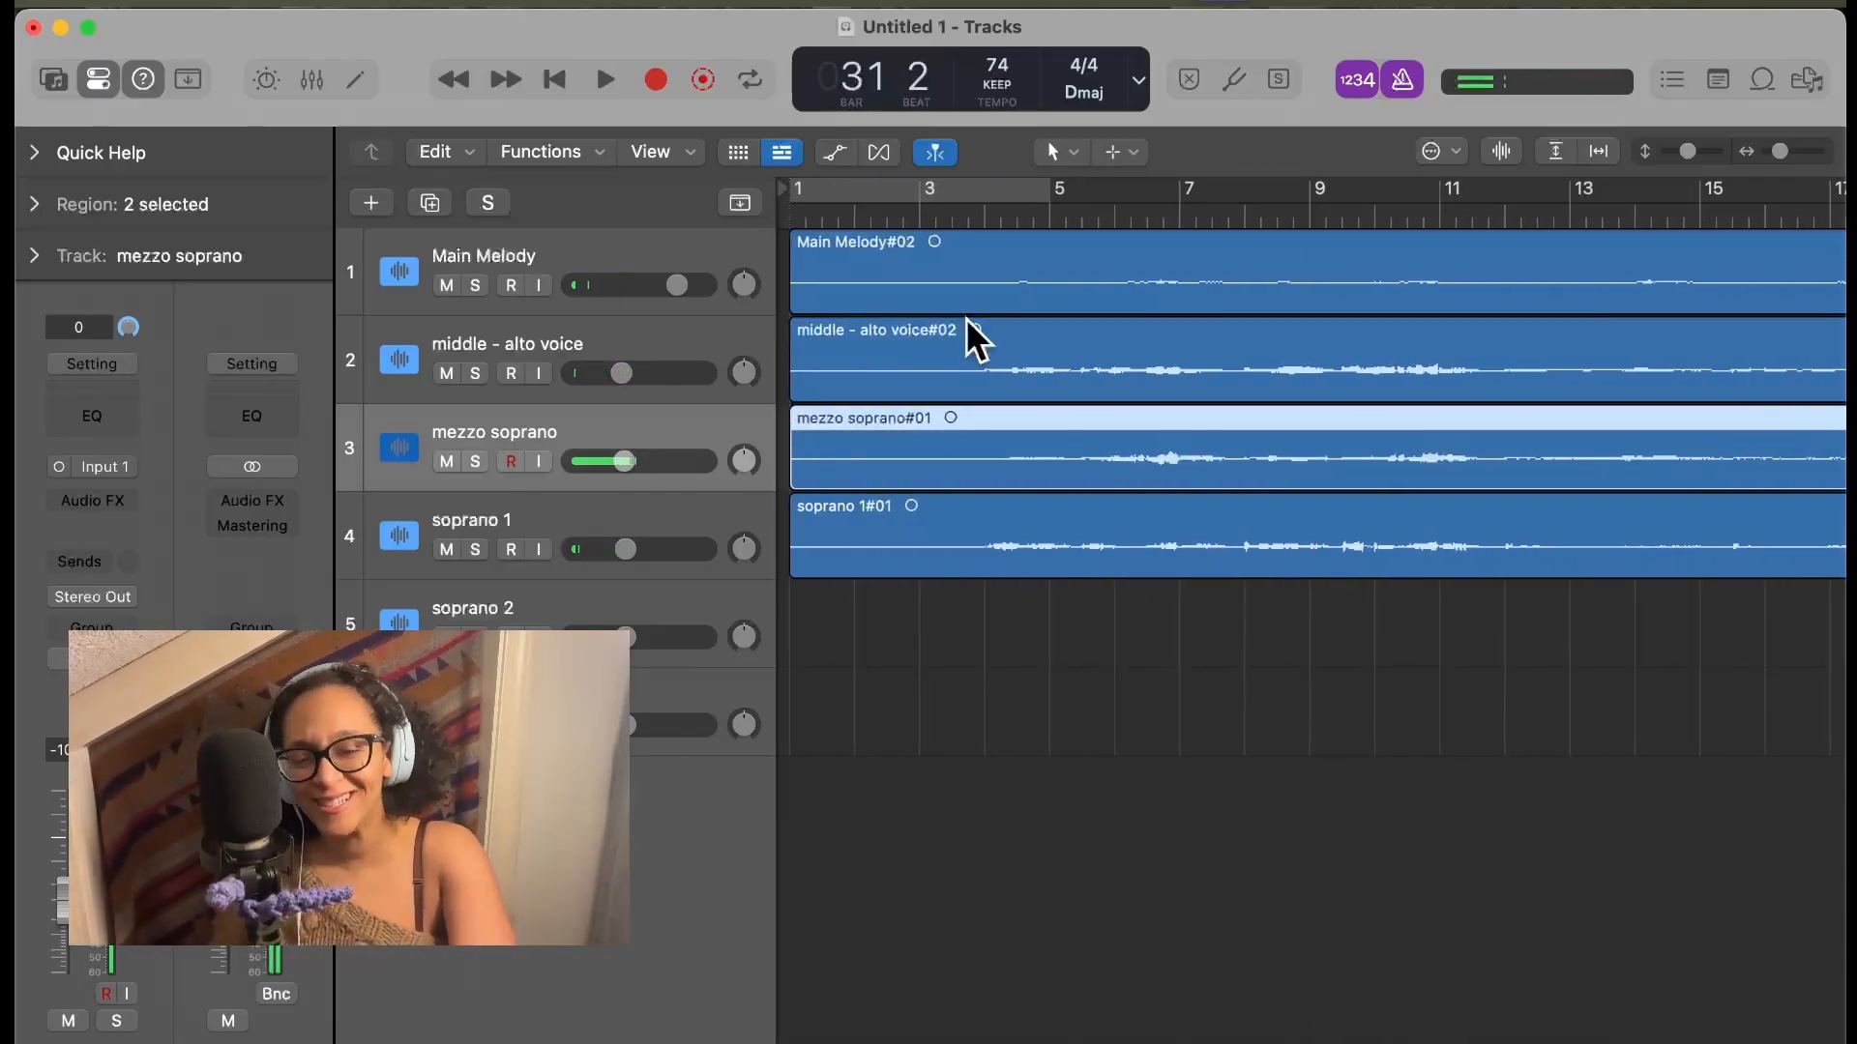
{"action": "left_click_drag", "start_coordinate": [819, 222], "coordinate": [763, 235]}
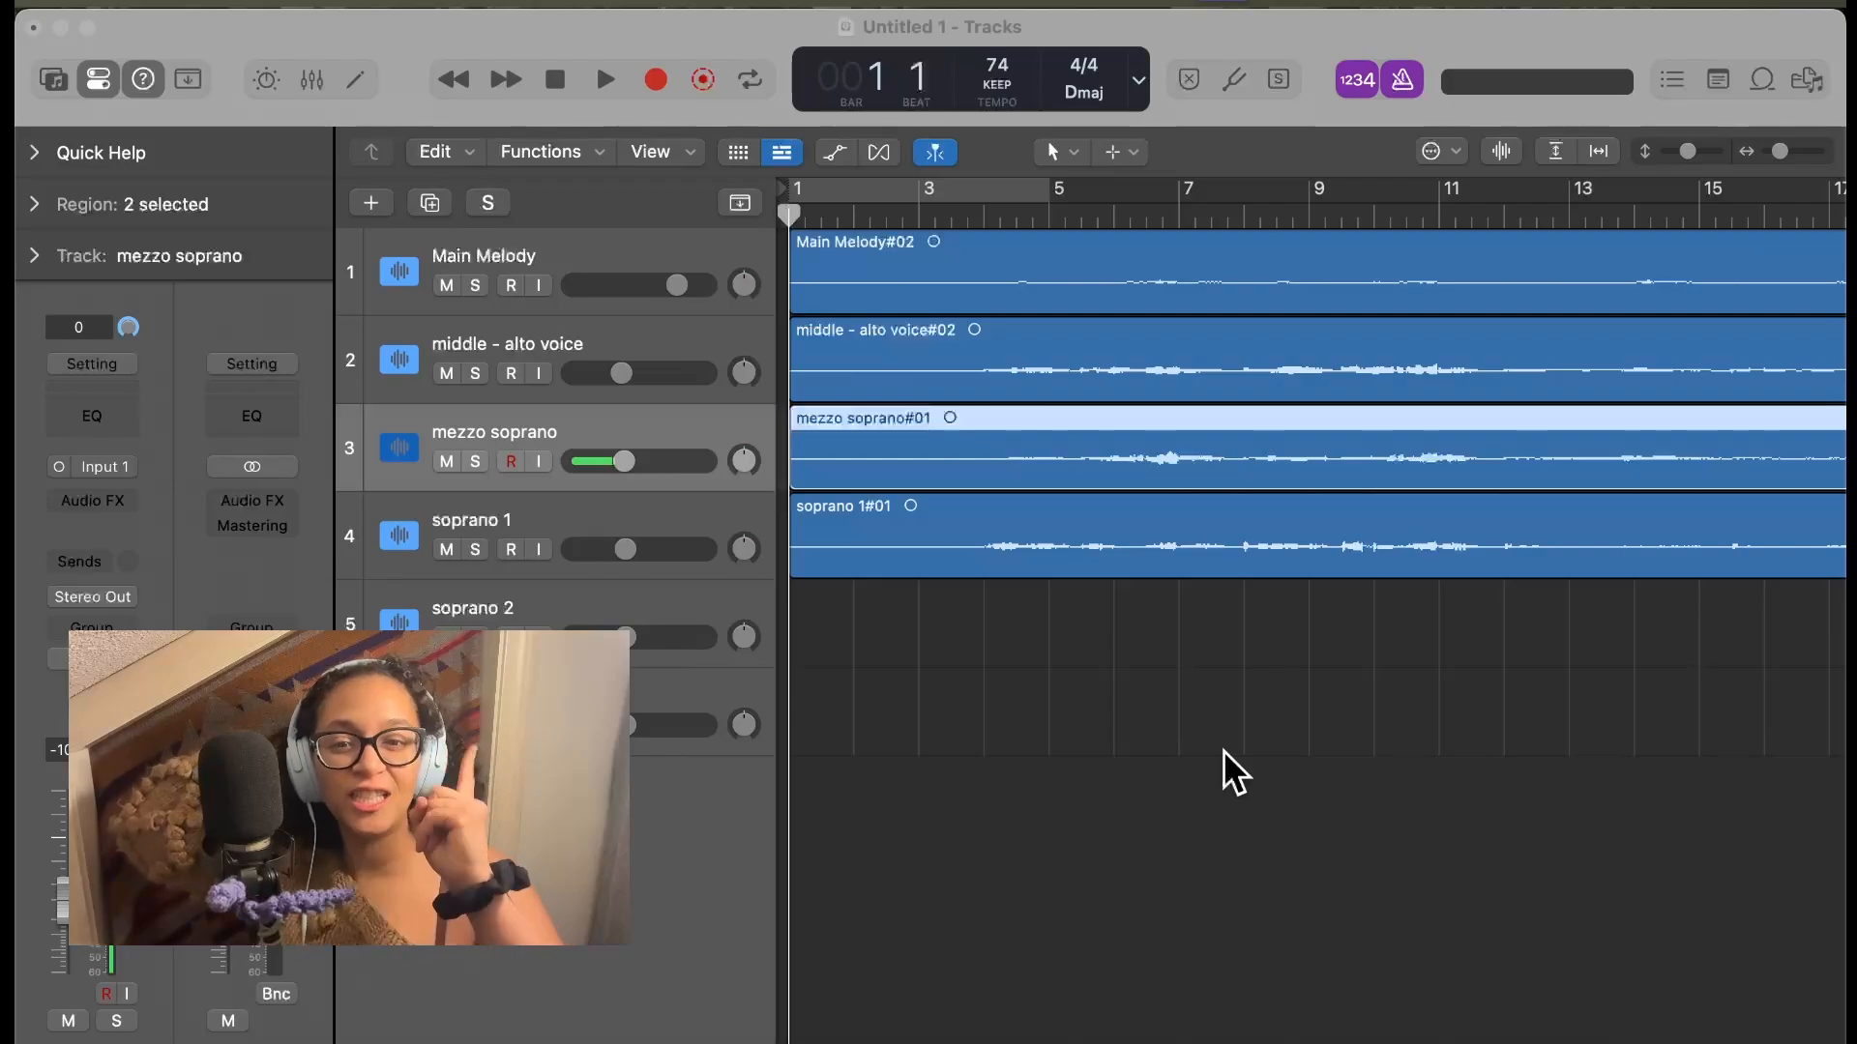
{"action": "left_click", "coordinate": [1020, 930]}
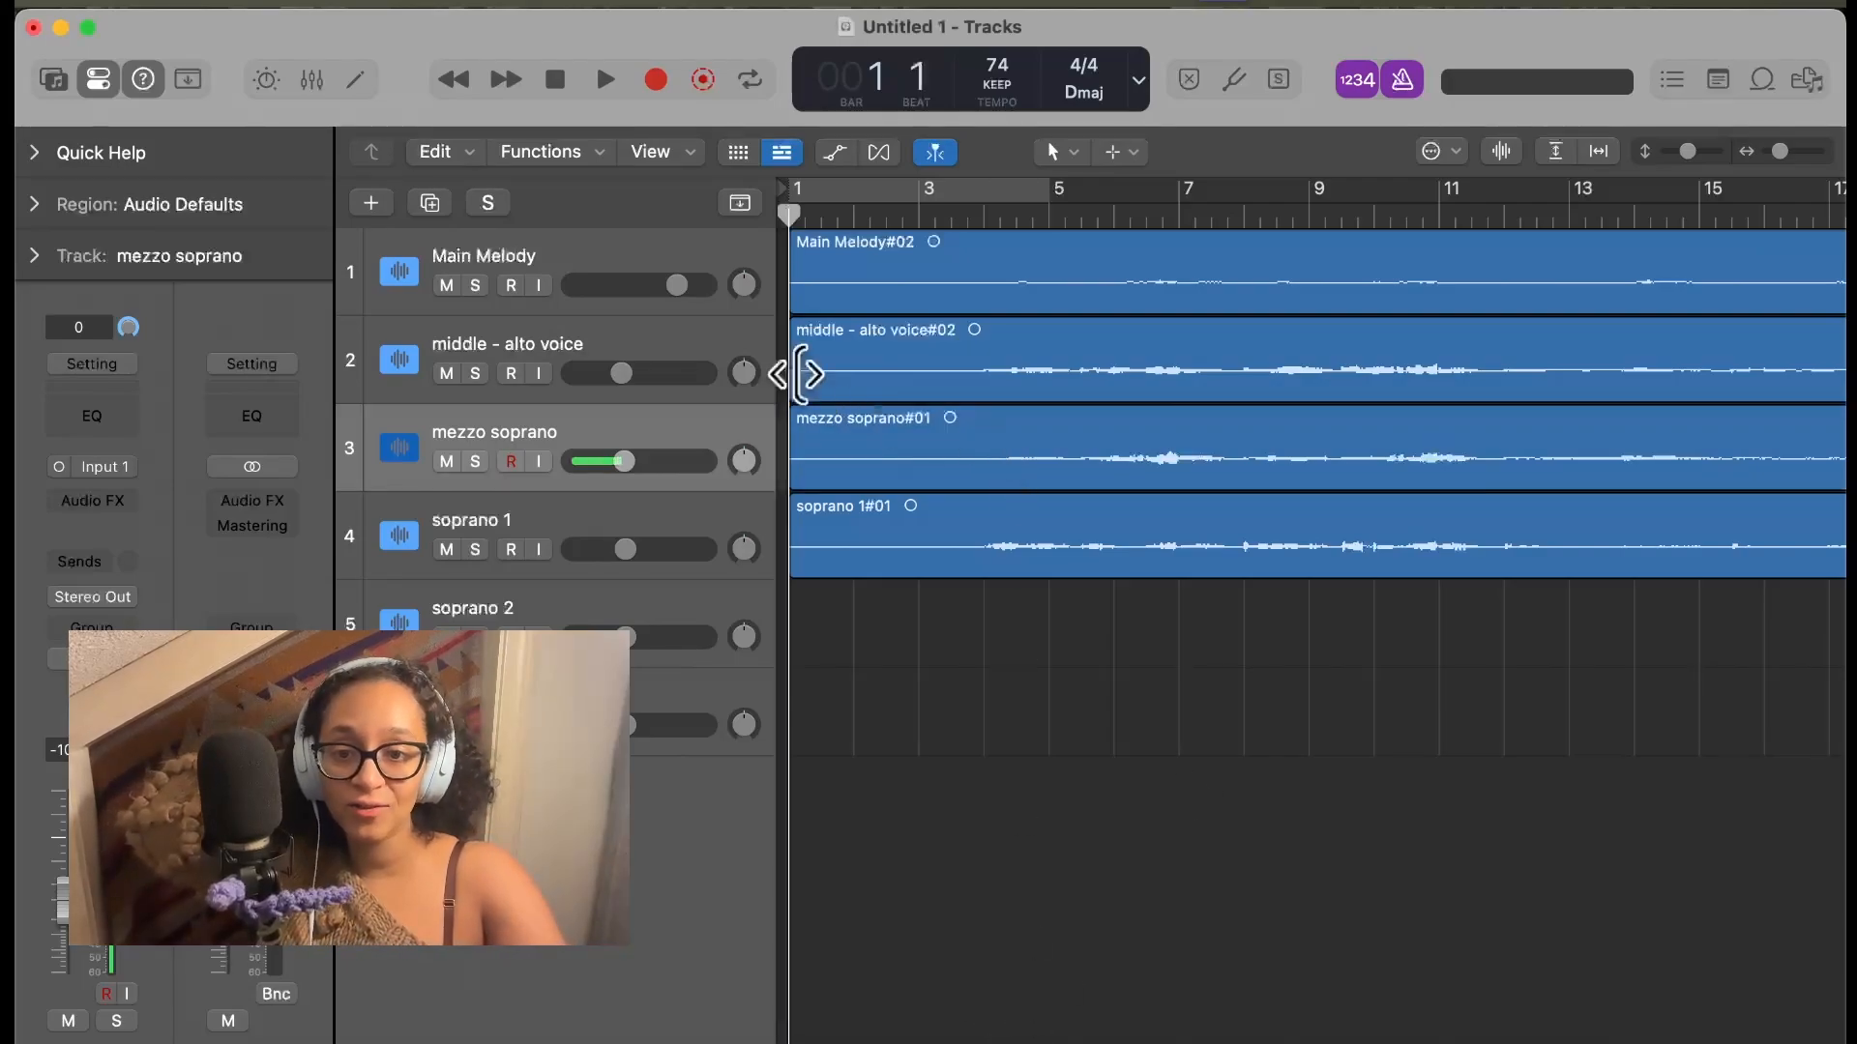
{"action": "left_click", "coordinate": [710, 353]}
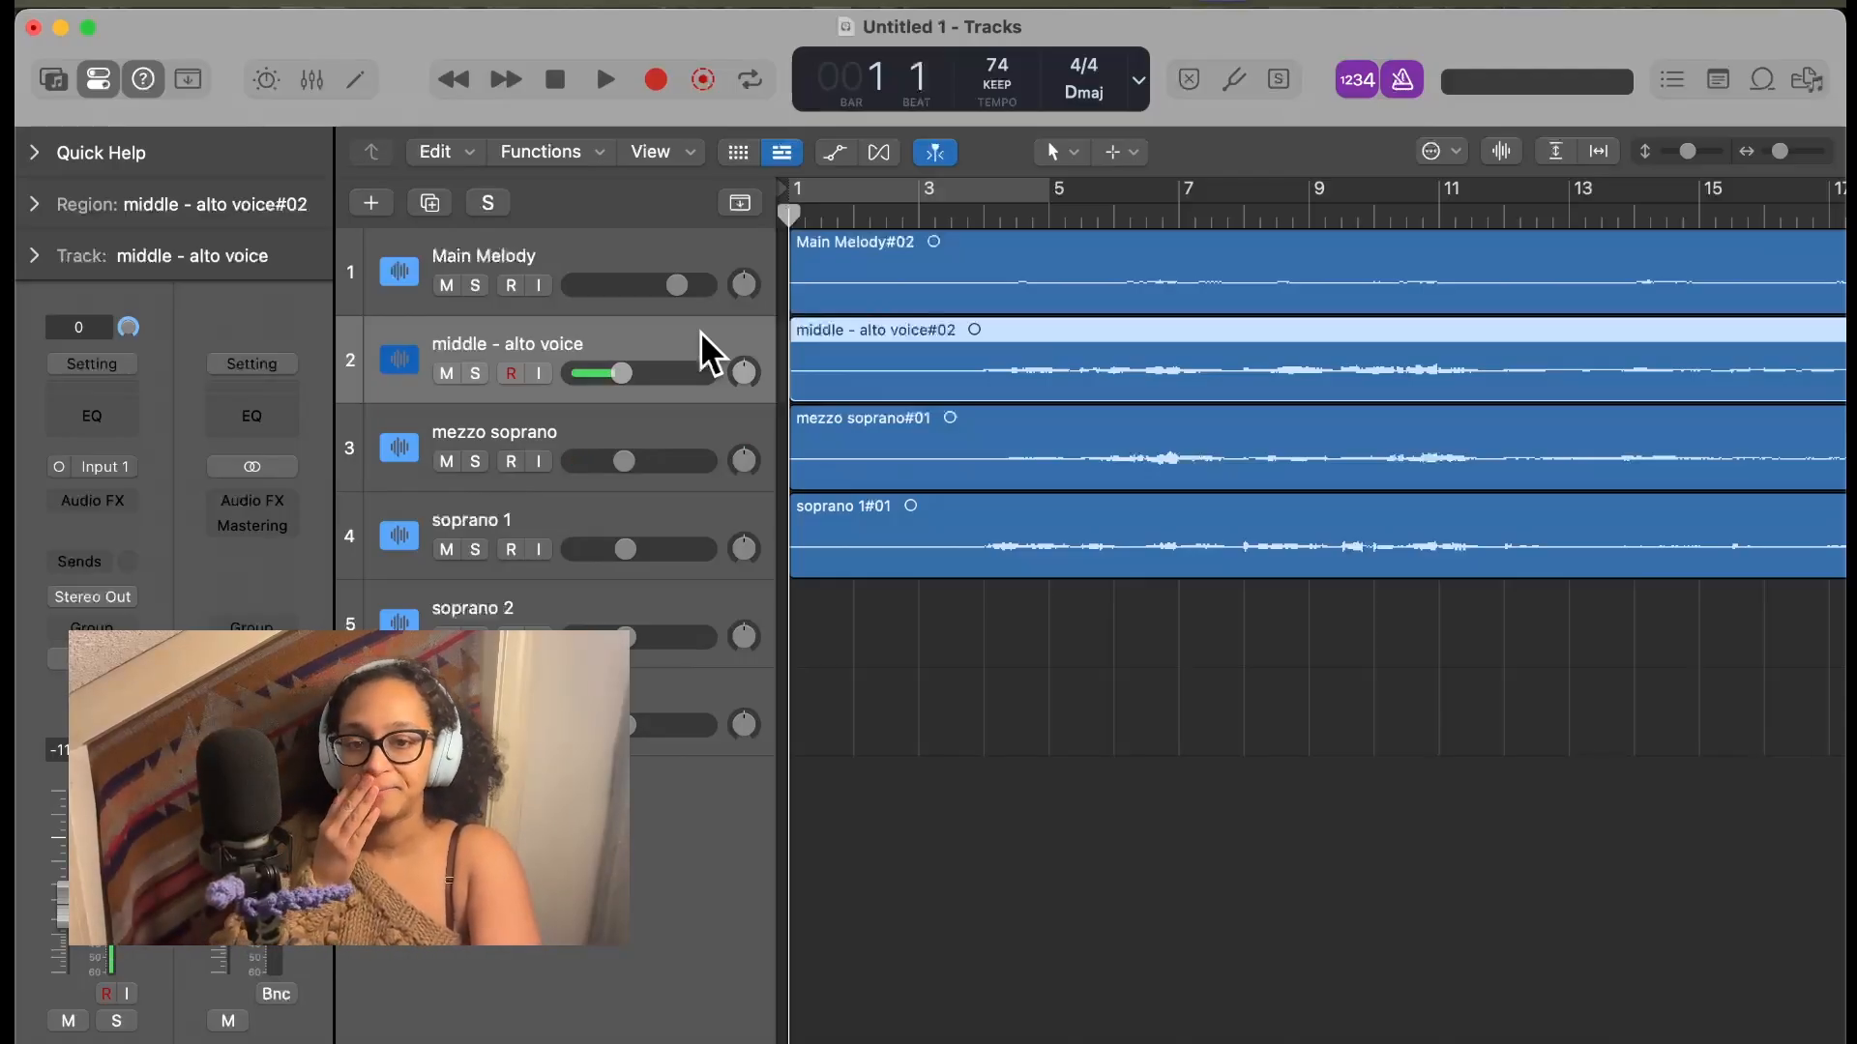
{"action": "left_click", "coordinate": [689, 269]}
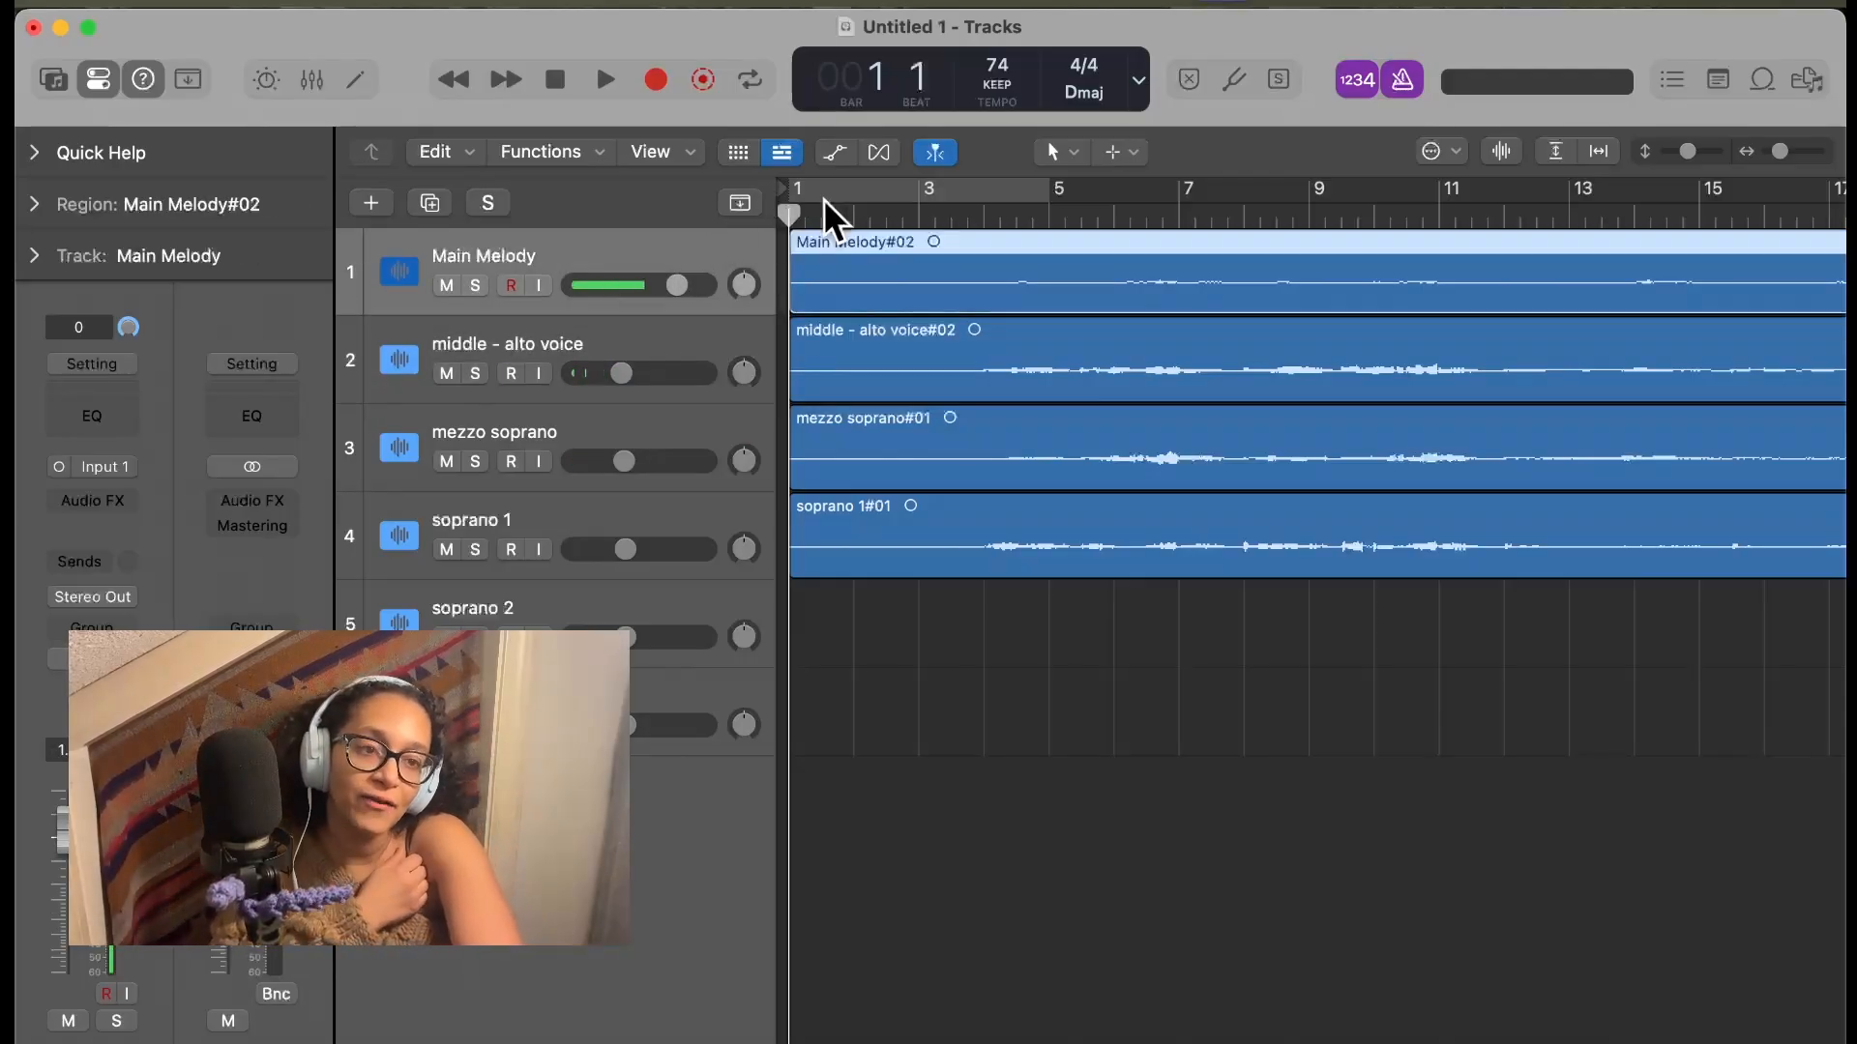
{"action": "key", "text": "space"}
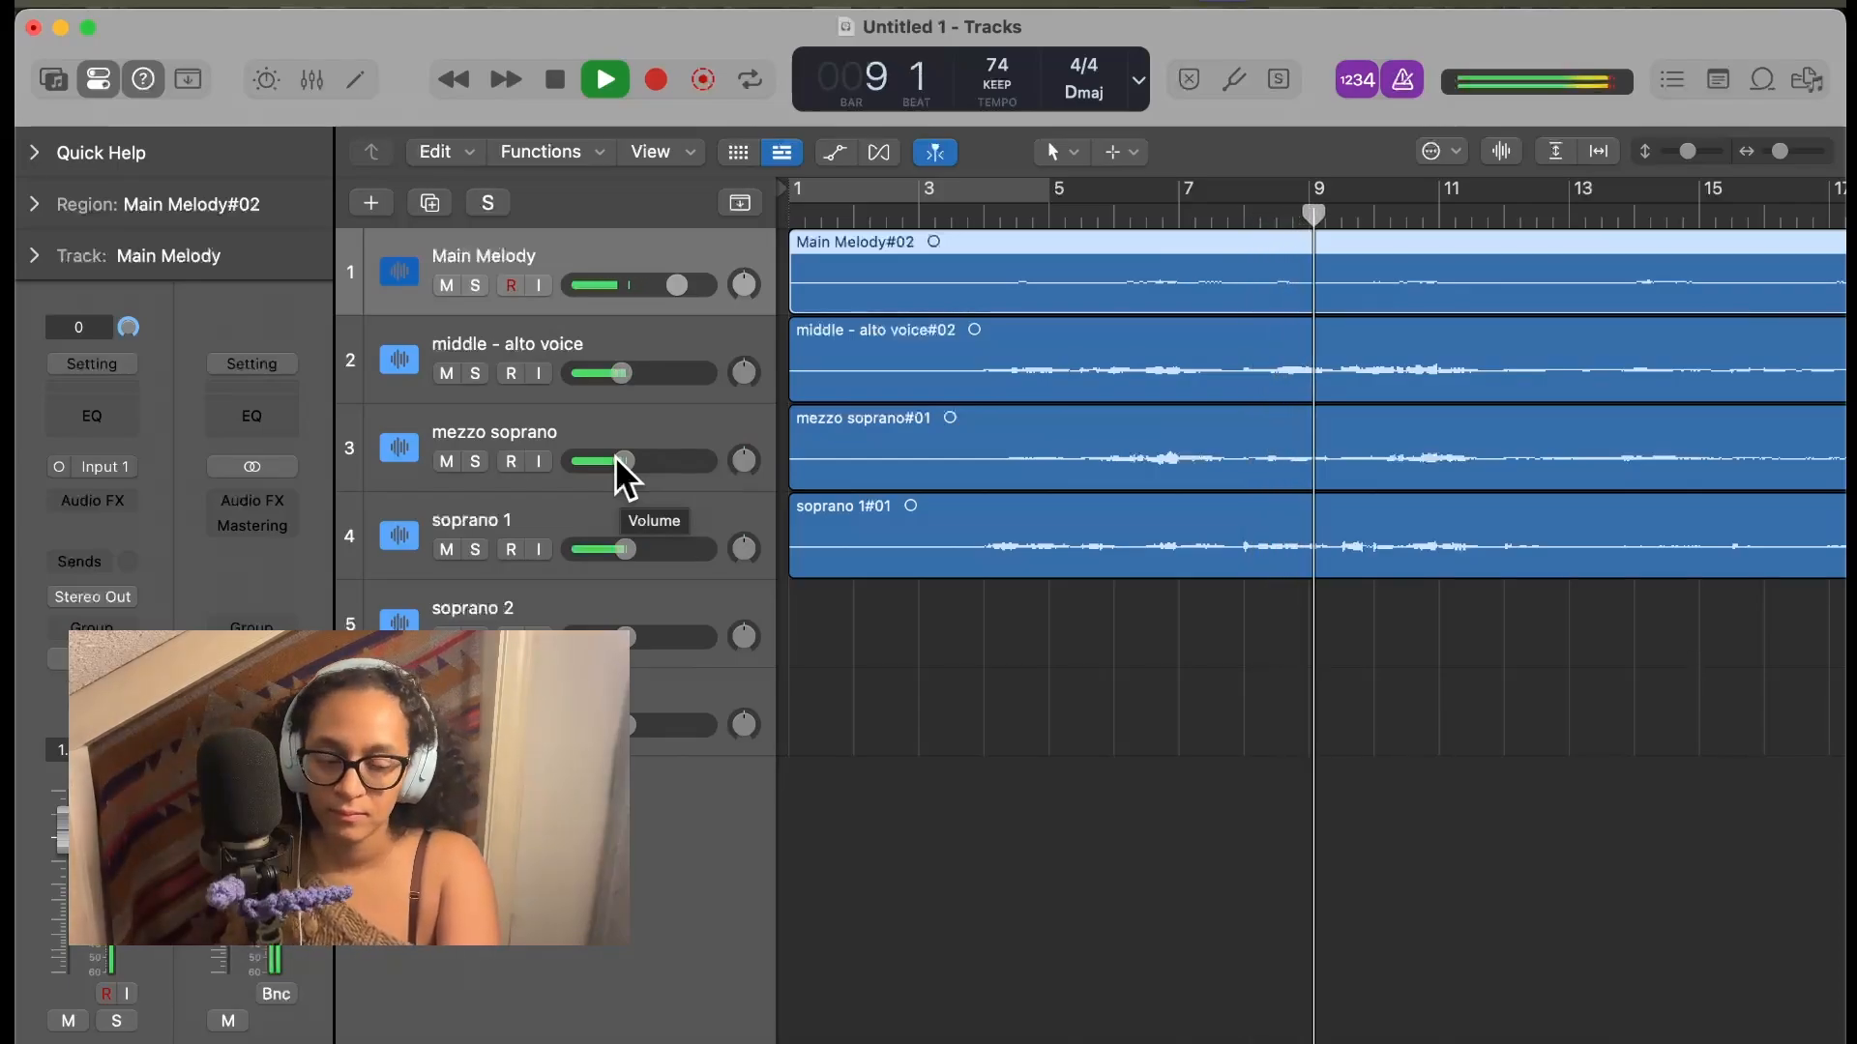
{"action": "left_click_drag", "start_coordinate": [616, 457], "coordinate": [588, 457]}
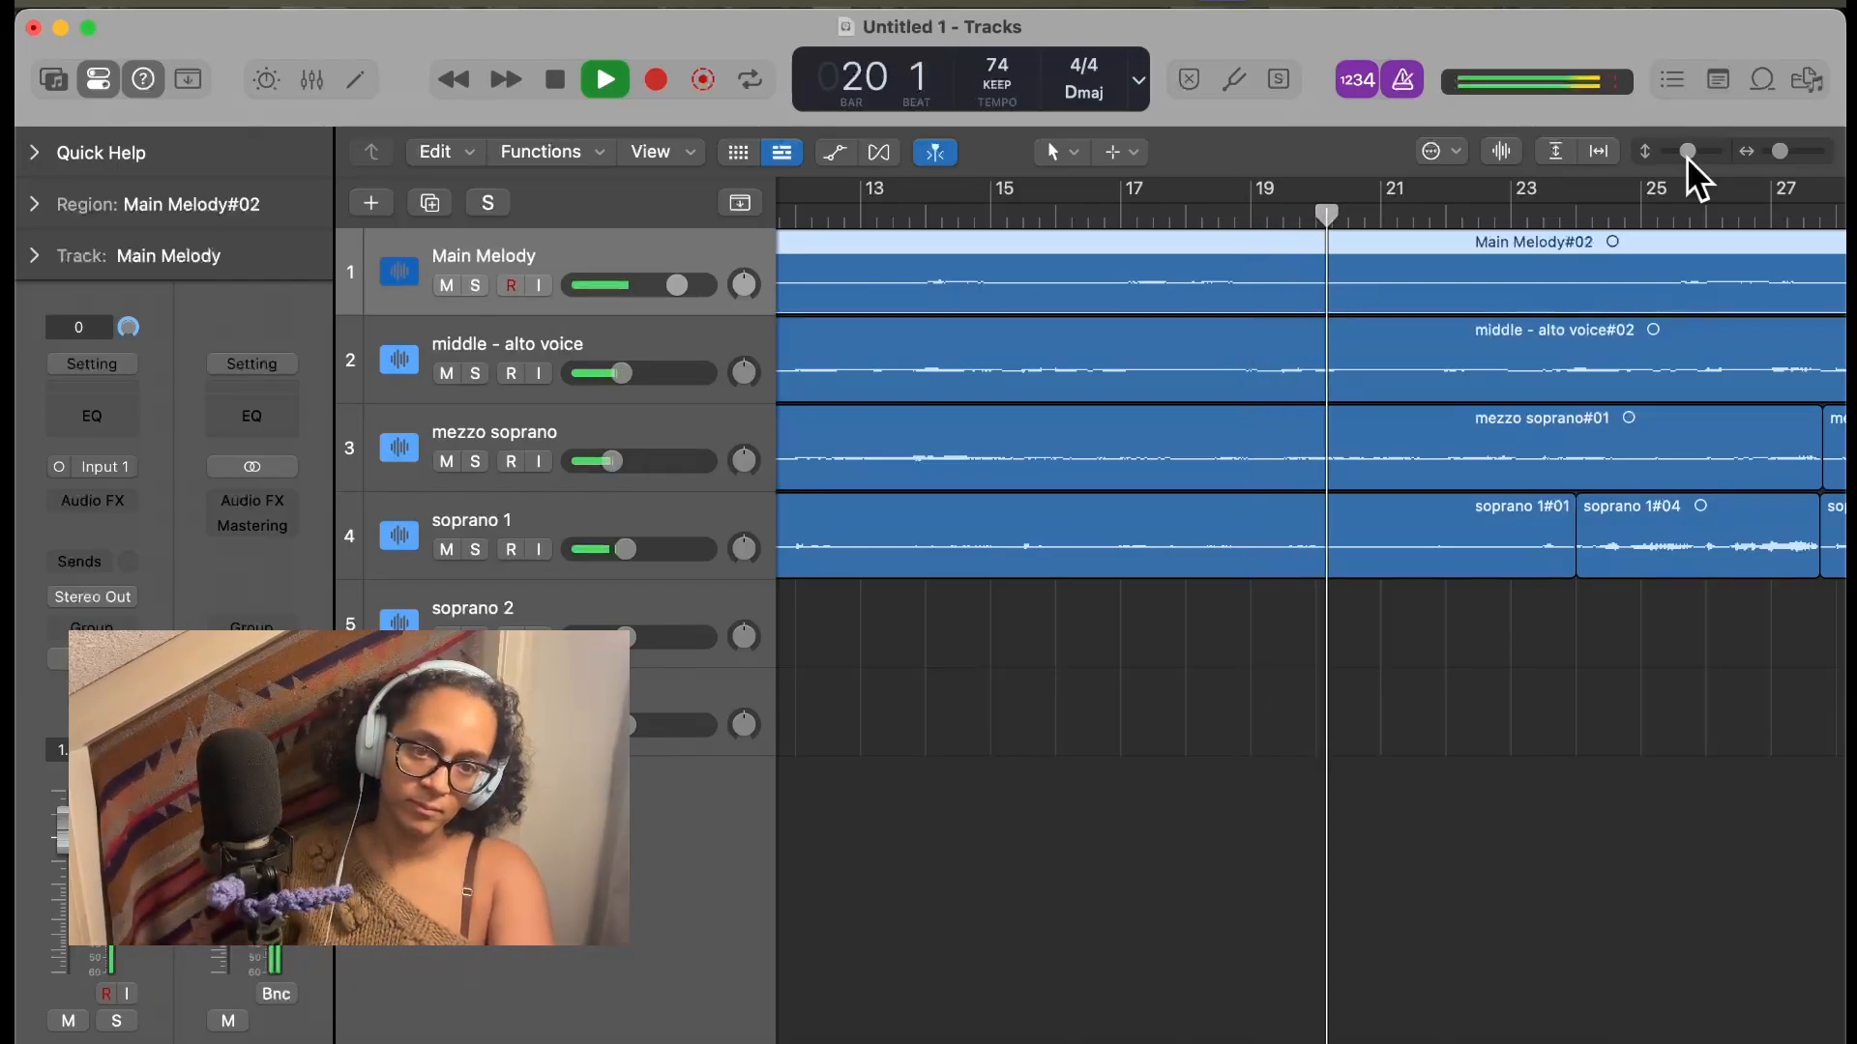
{"action": "left_click_drag", "start_coordinate": [1686, 156], "coordinate": [1768, 149]}
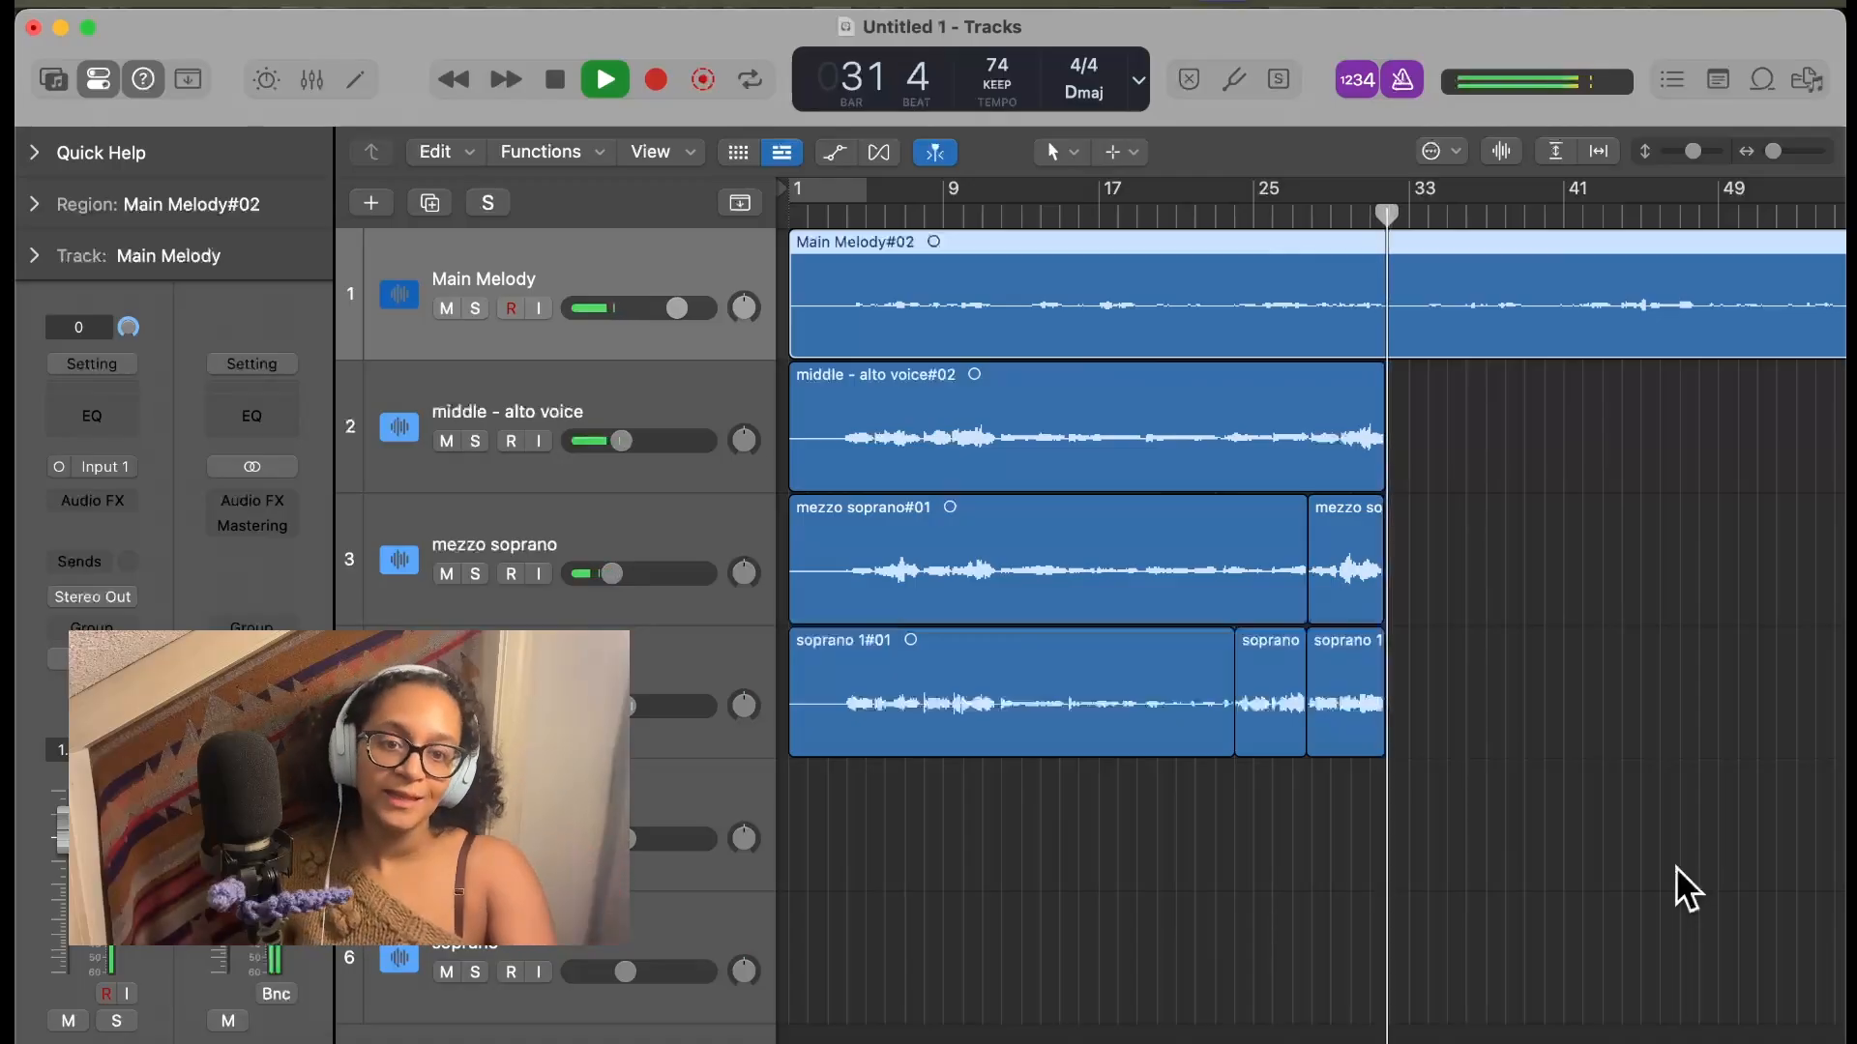
Stop playback, audition the section around bars 12 and 13, and place the playhead at bar 12 beat 1
{"action": "key", "text": "space"}
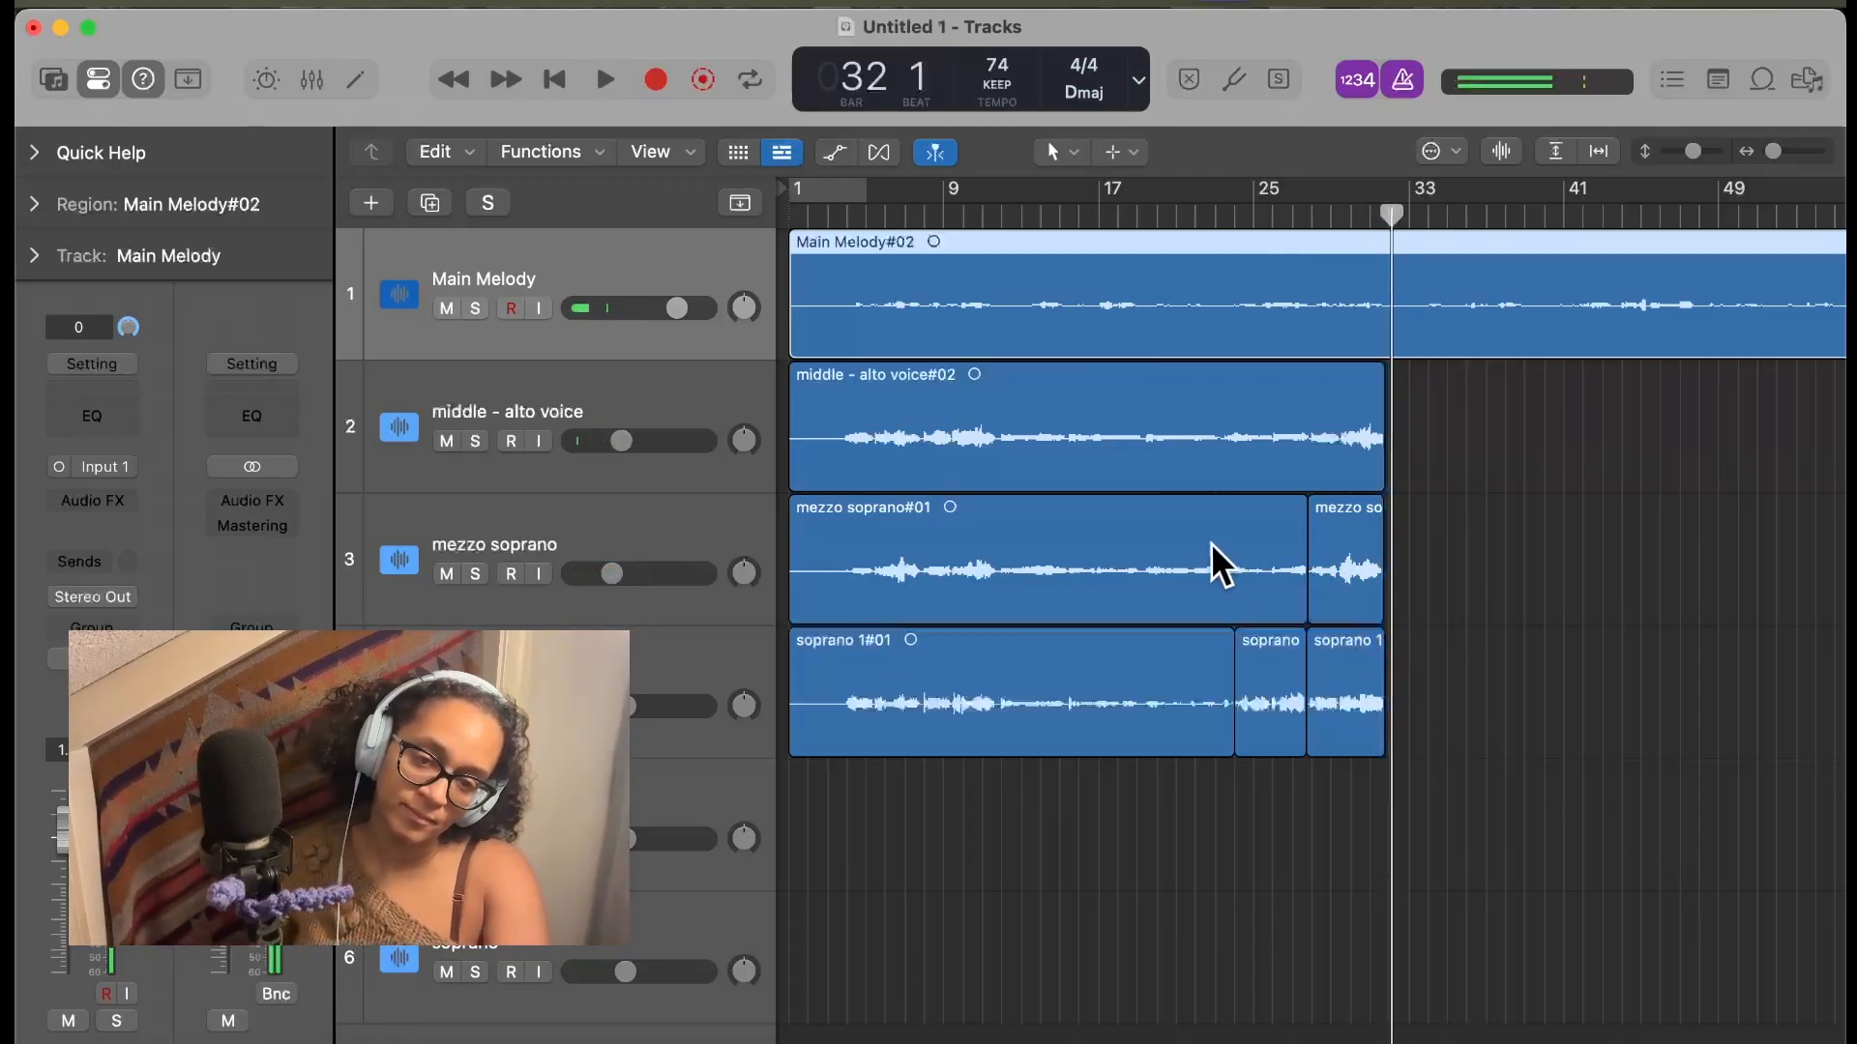
{"action": "left_click", "coordinate": [1023, 207]}
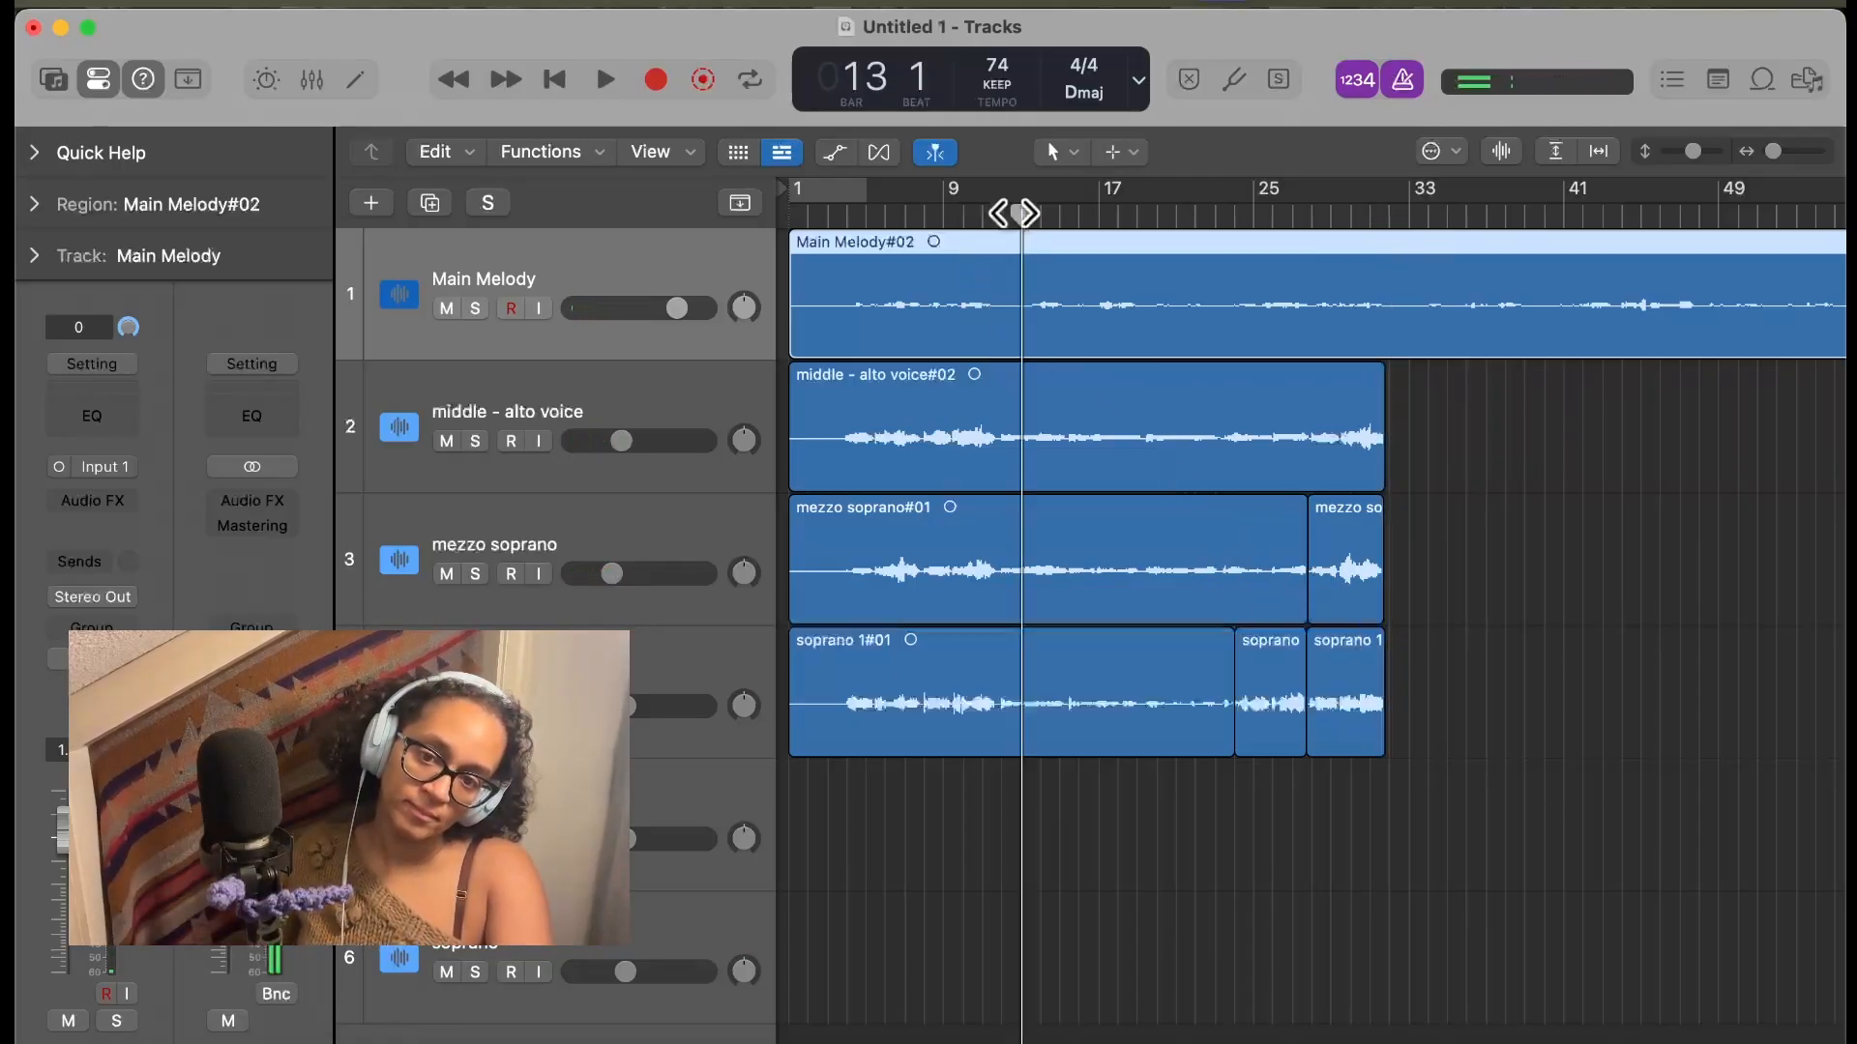
{"action": "key", "text": "space"}
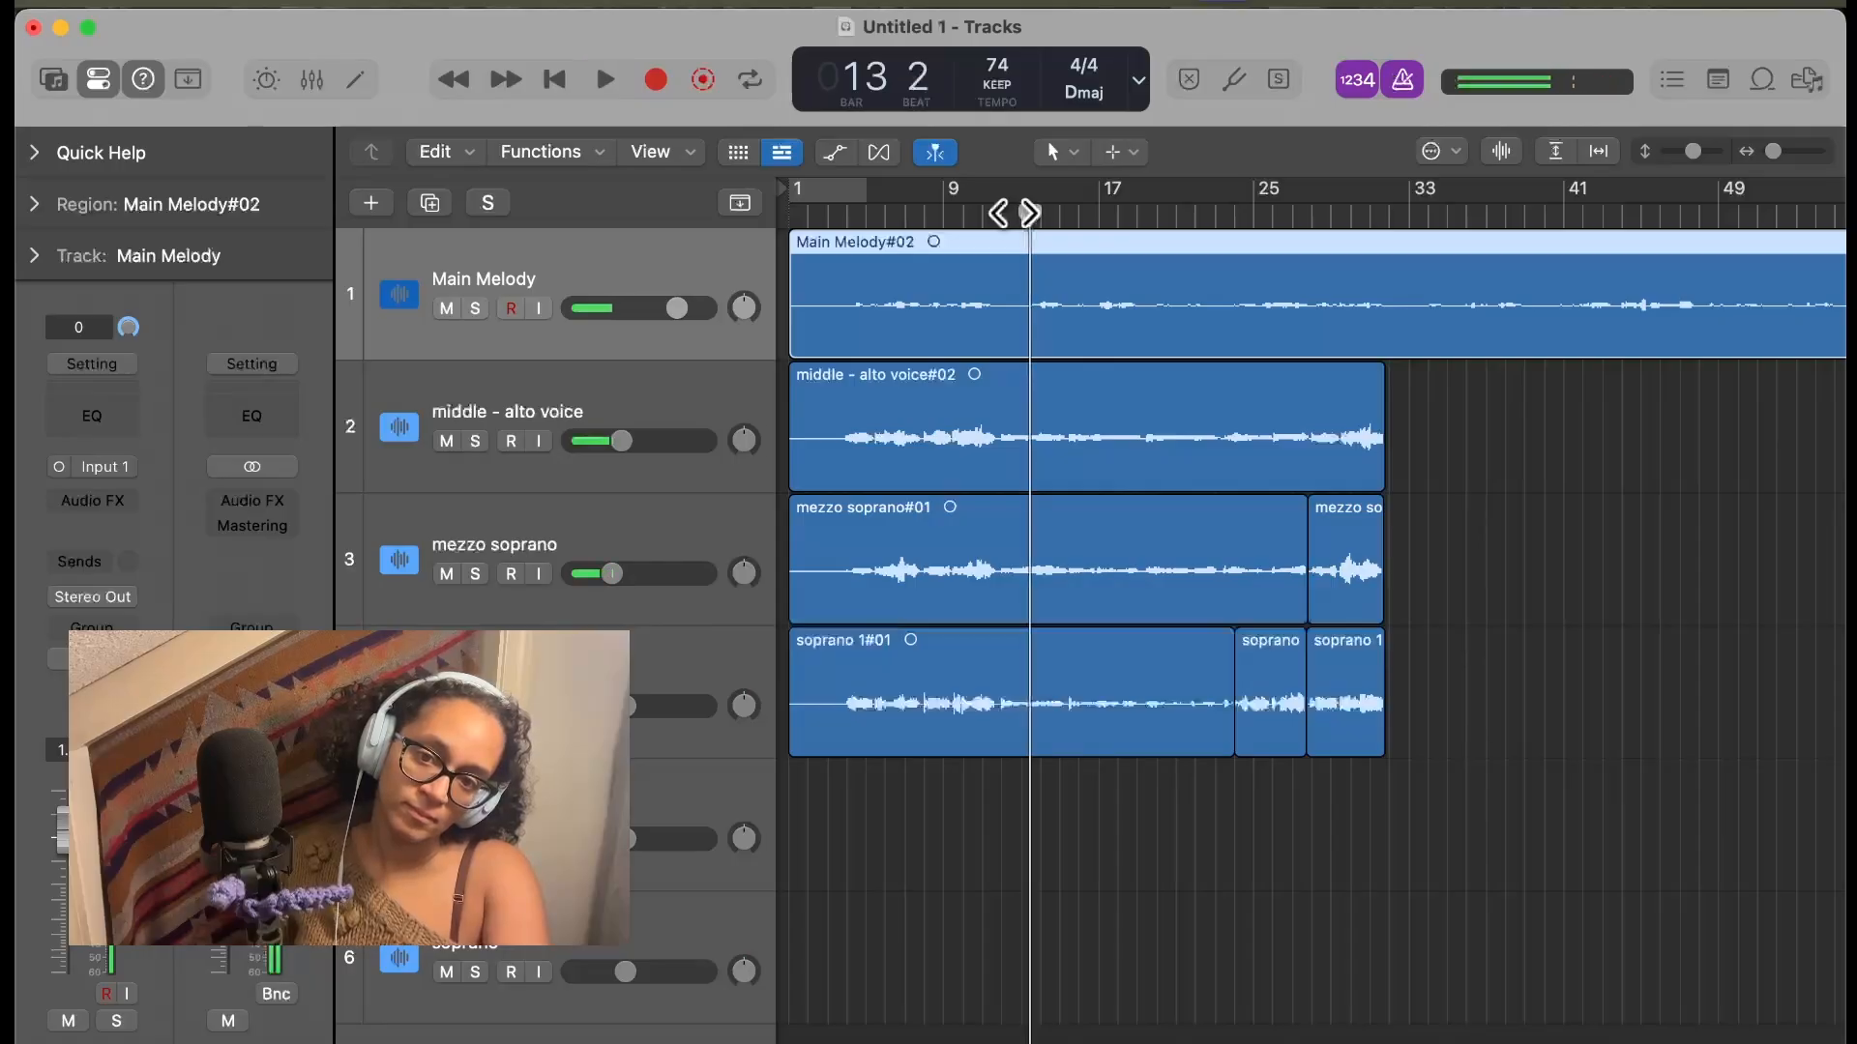
{"action": "left_click", "coordinate": [997, 210]}
{"action": "left_click", "coordinate": [983, 210]}
{"action": "left_click", "coordinate": [995, 210]}
{"action": "key", "text": "space"}
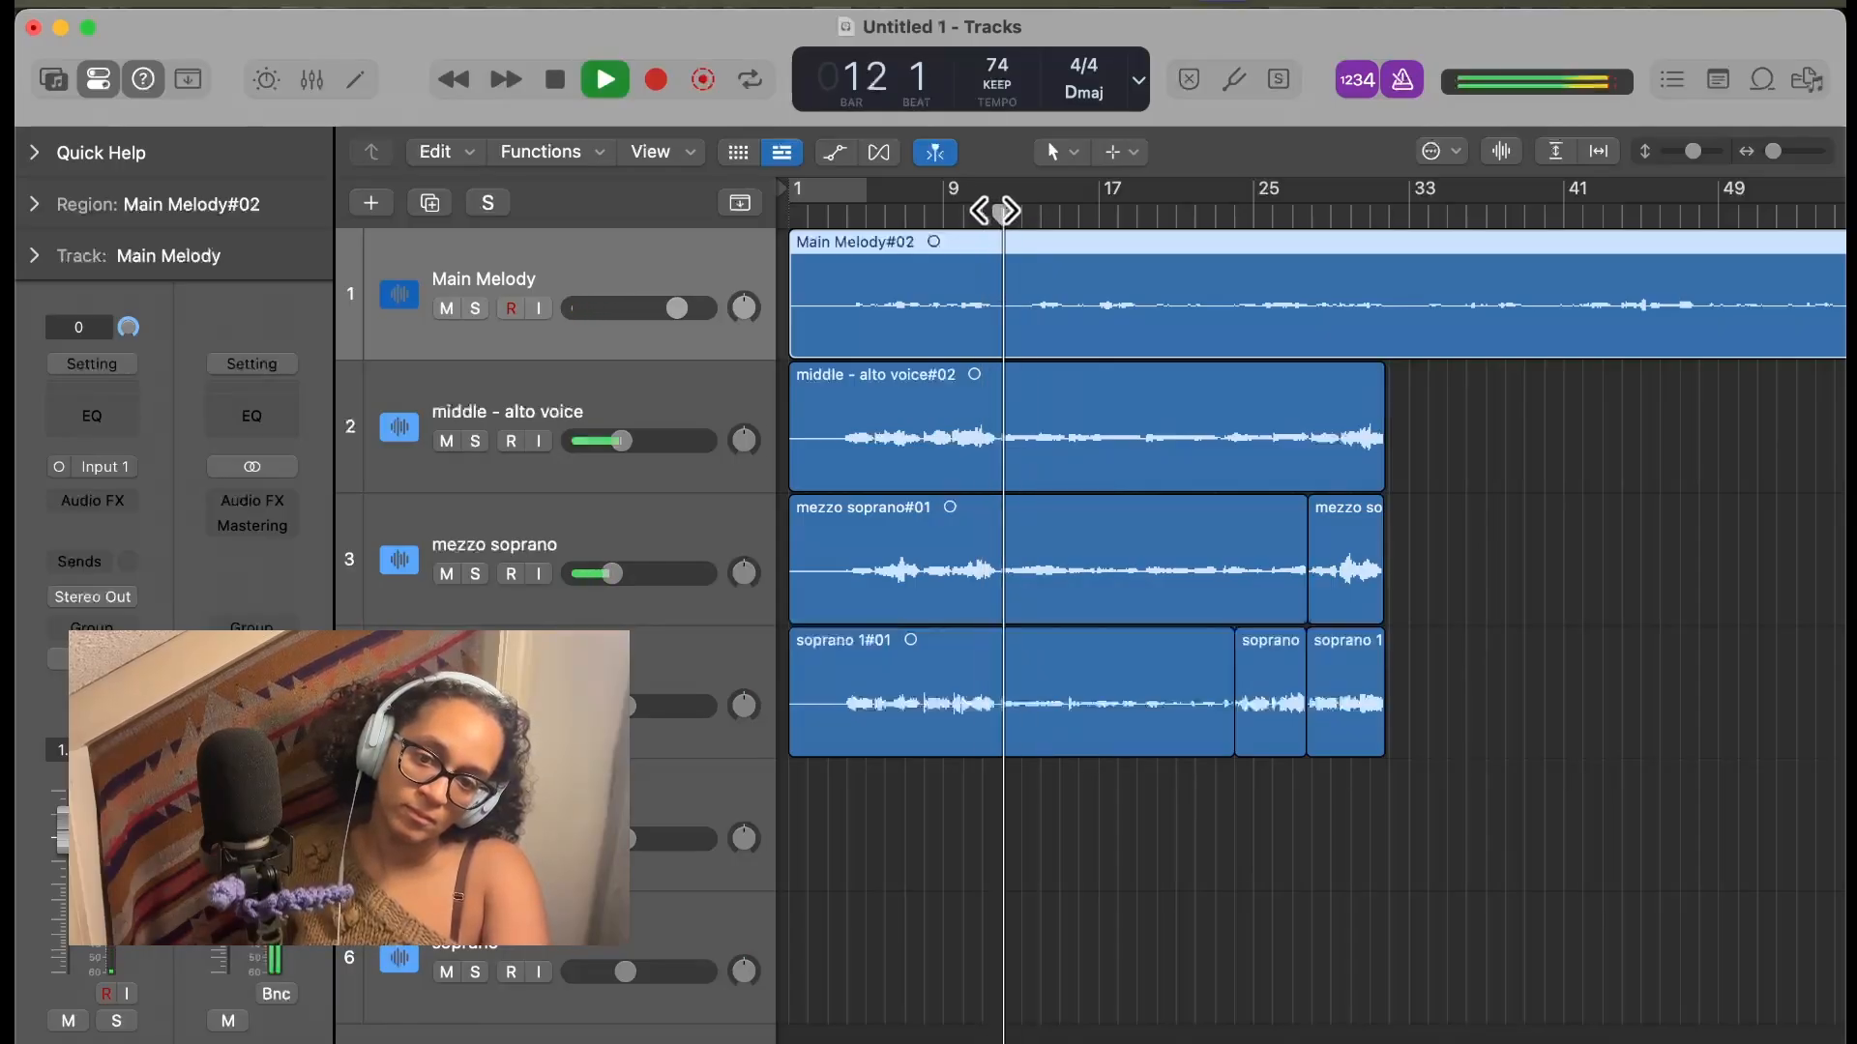
{"action": "key", "text": "space"}
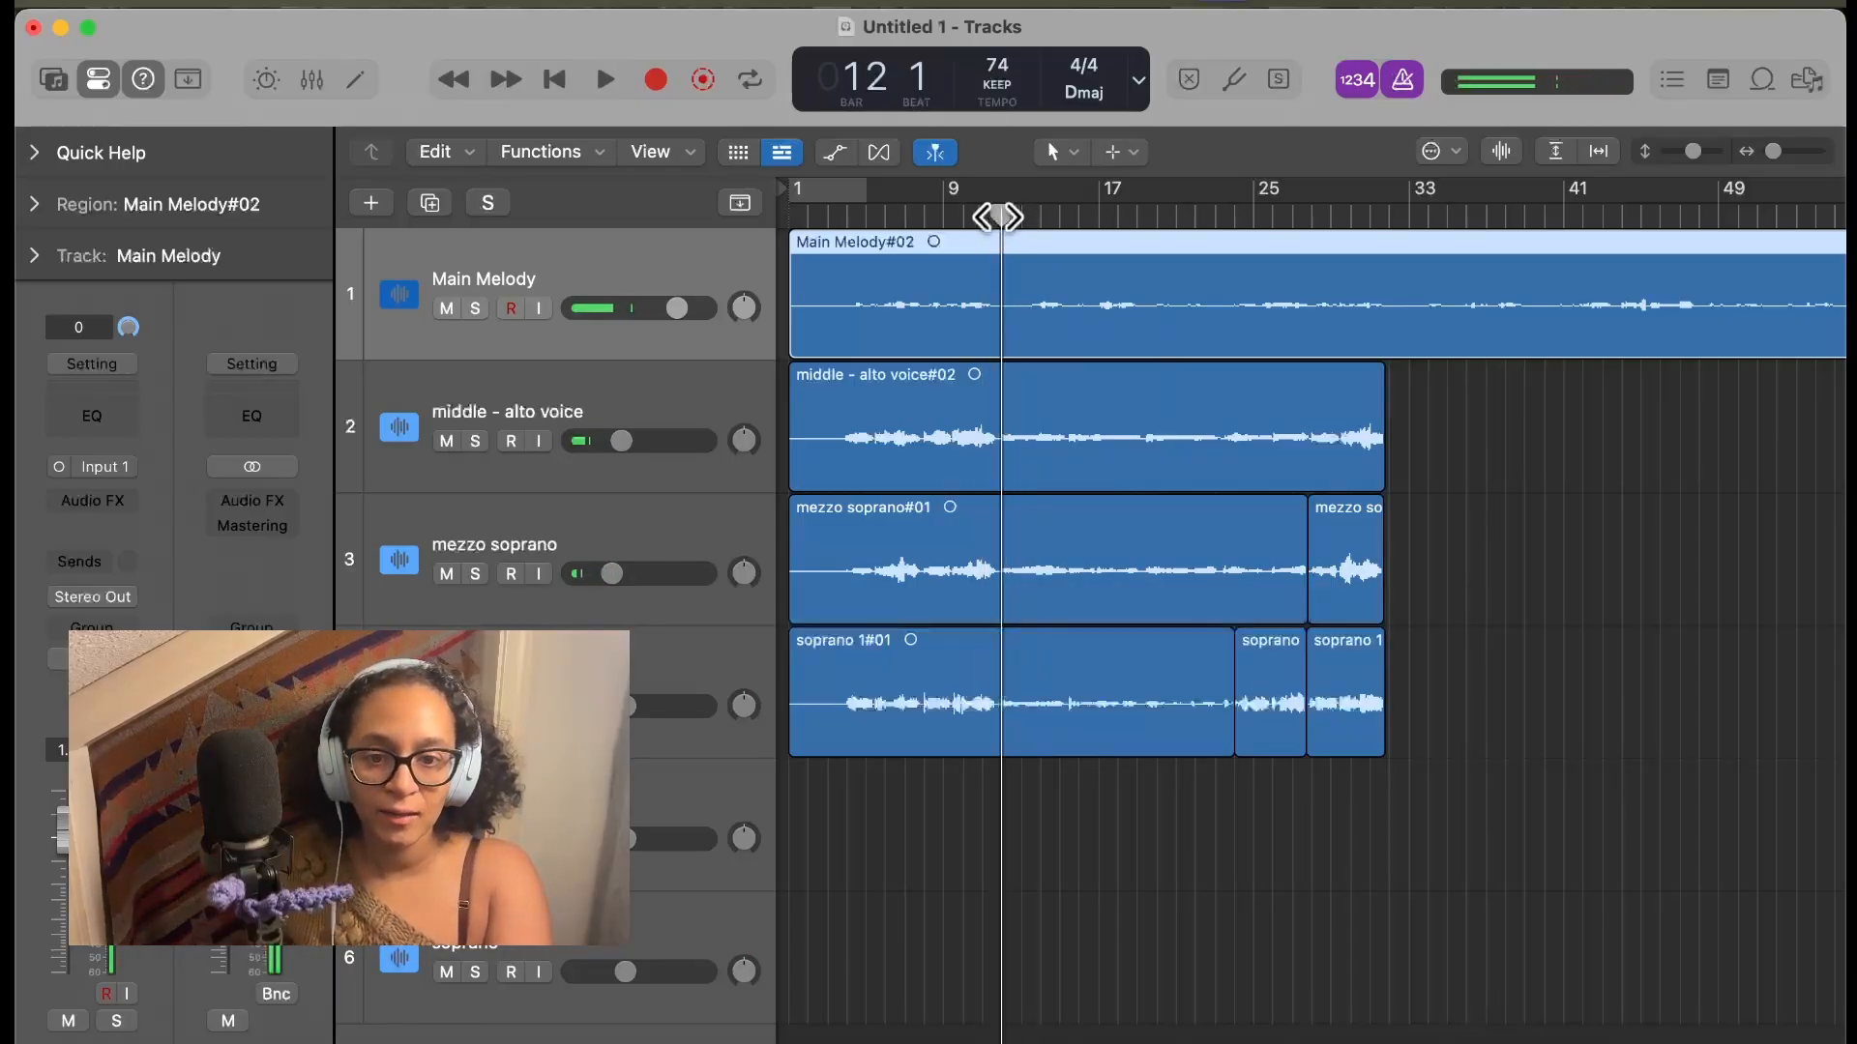
Split the middle - alto voice#02, mezzo soprano#01 and soprano 1#01 regions at the playhead at bar 12
{"action": "right_click", "coordinate": [1008, 397]}
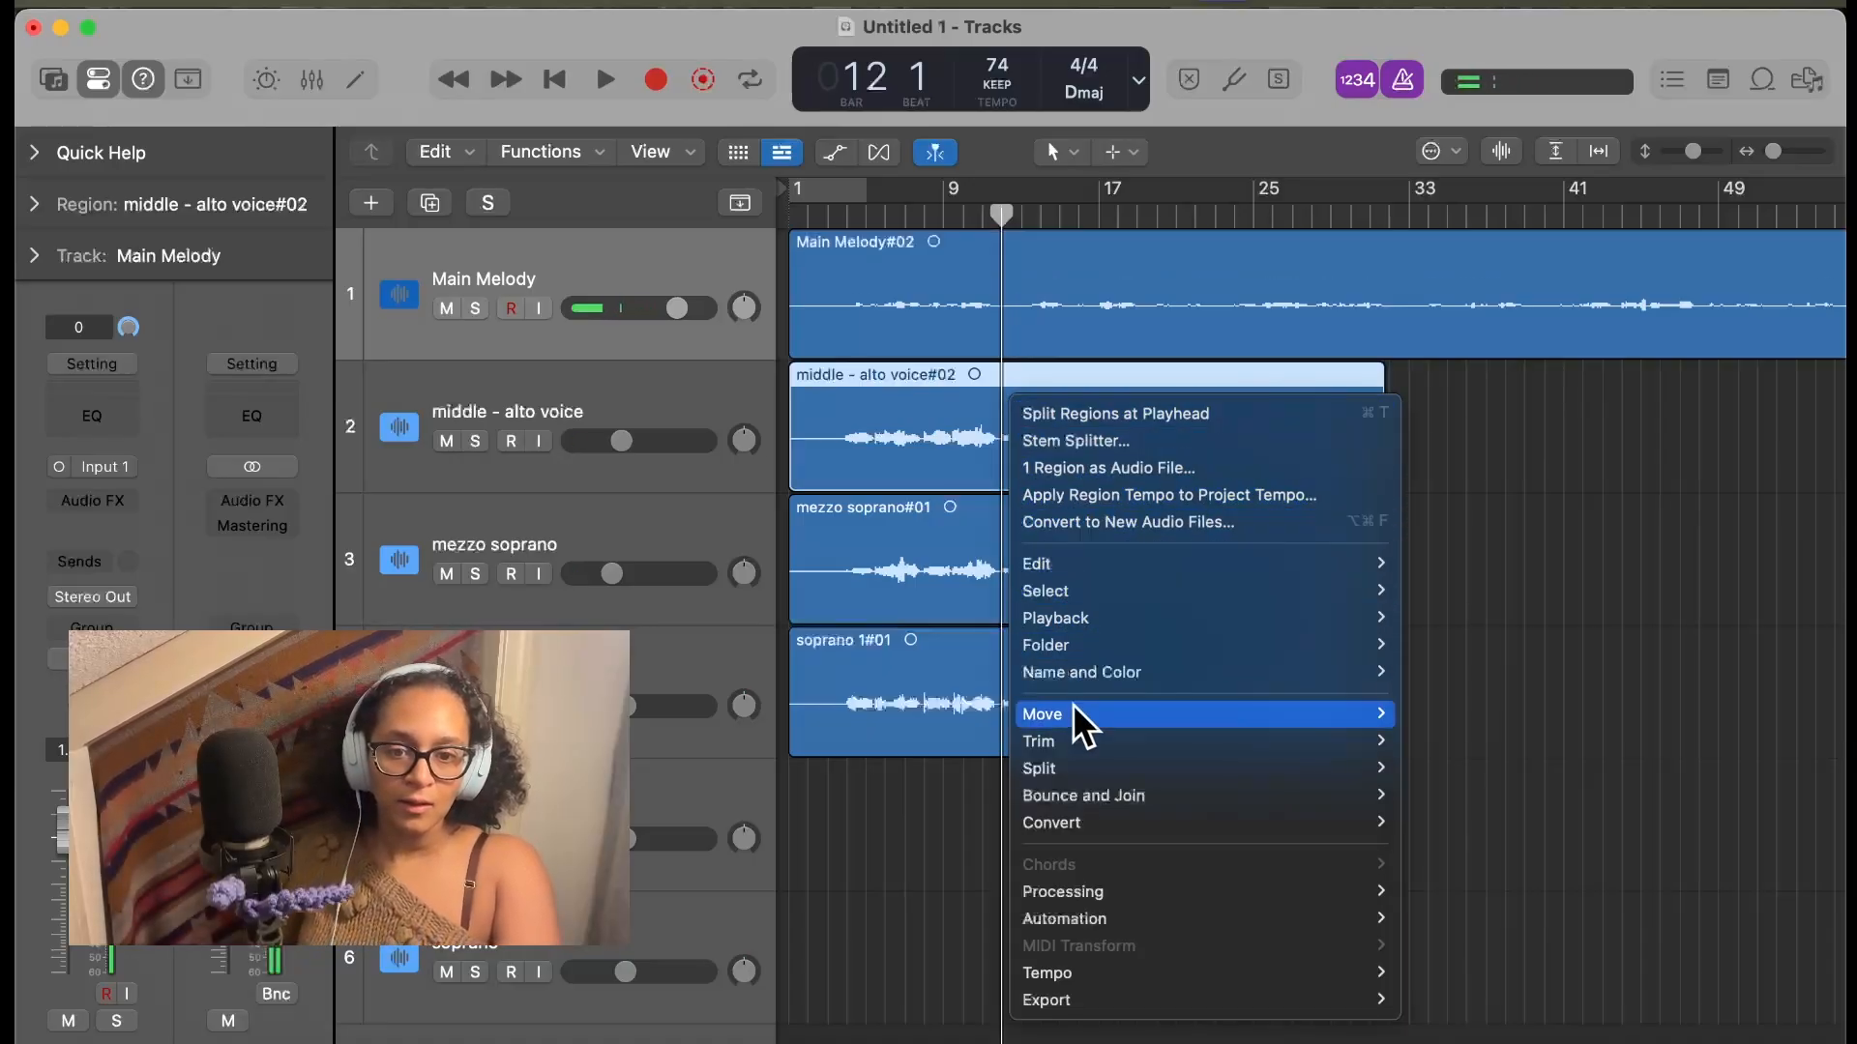
{"action": "mouse_move", "coordinate": [1075, 741]}
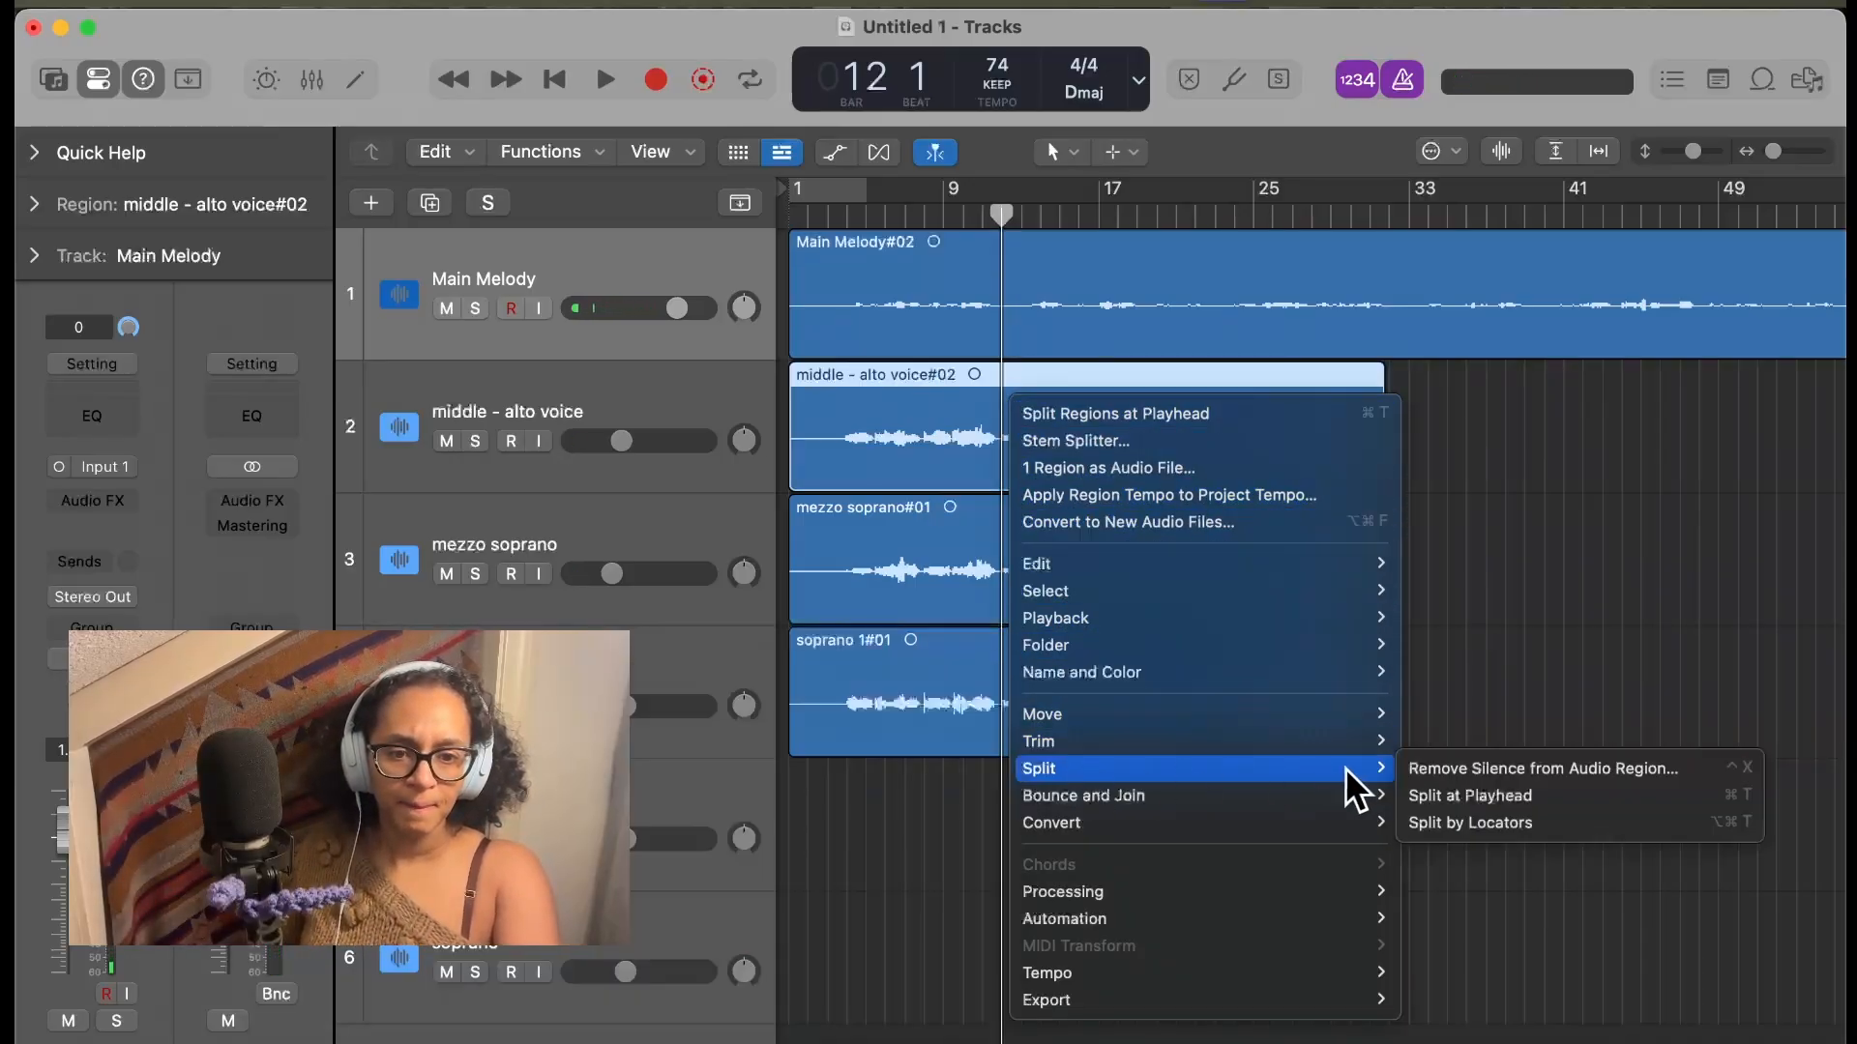
{"action": "left_click", "coordinate": [1418, 795]}
{"action": "right_click", "coordinate": [1077, 541]}
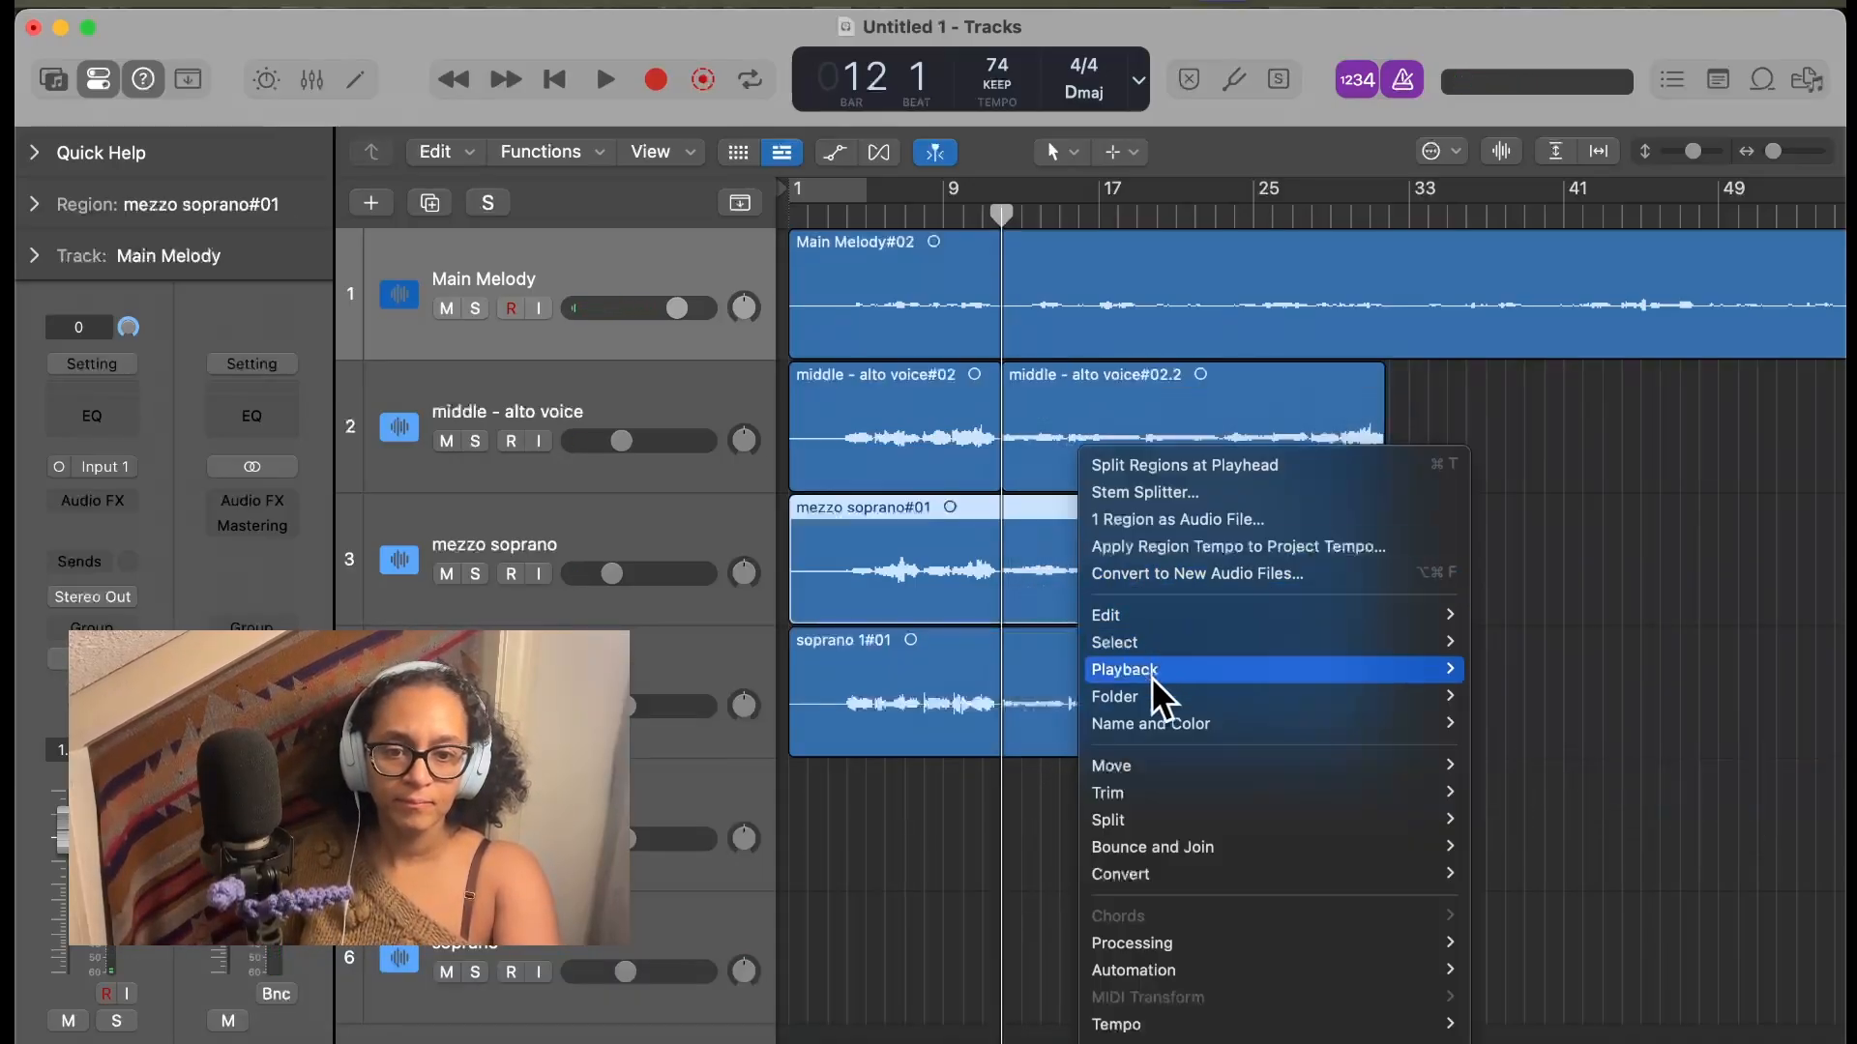
{"action": "mouse_move", "coordinate": [1166, 820]}
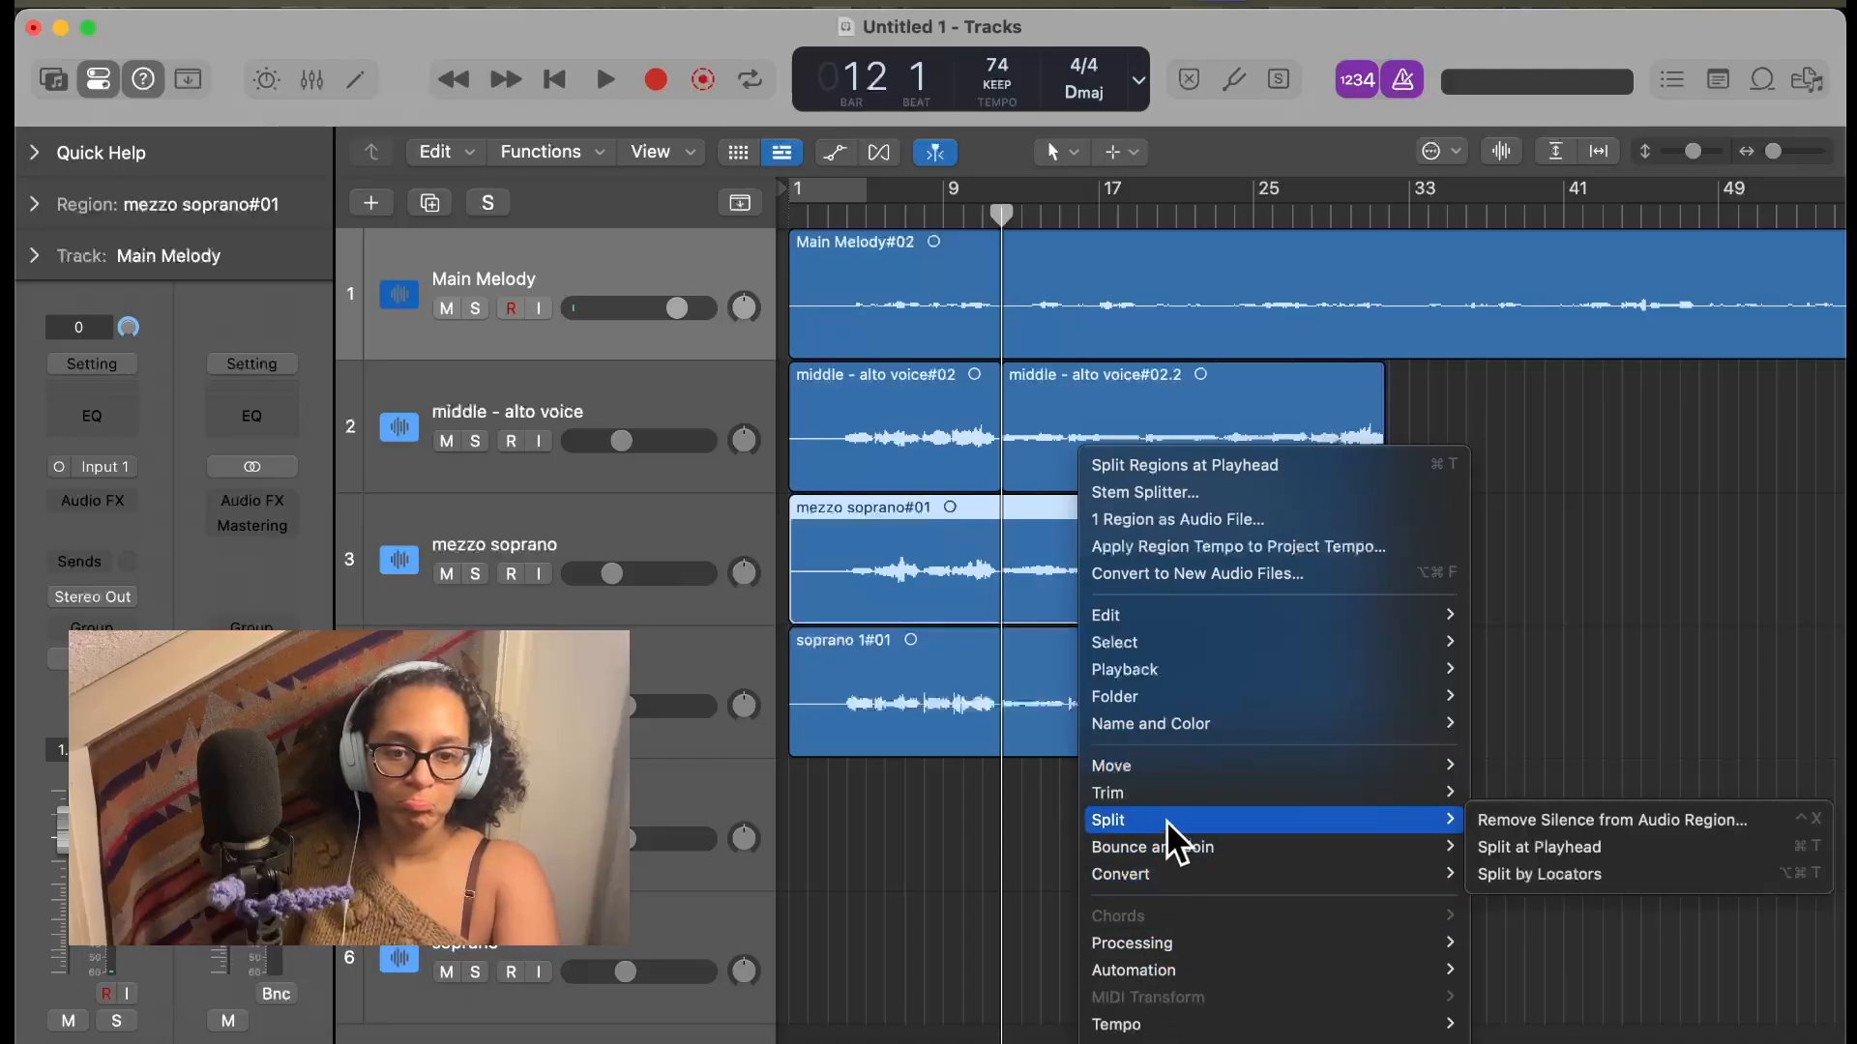
{"action": "left_click", "coordinate": [1546, 841]}
{"action": "right_click", "coordinate": [1046, 648]}
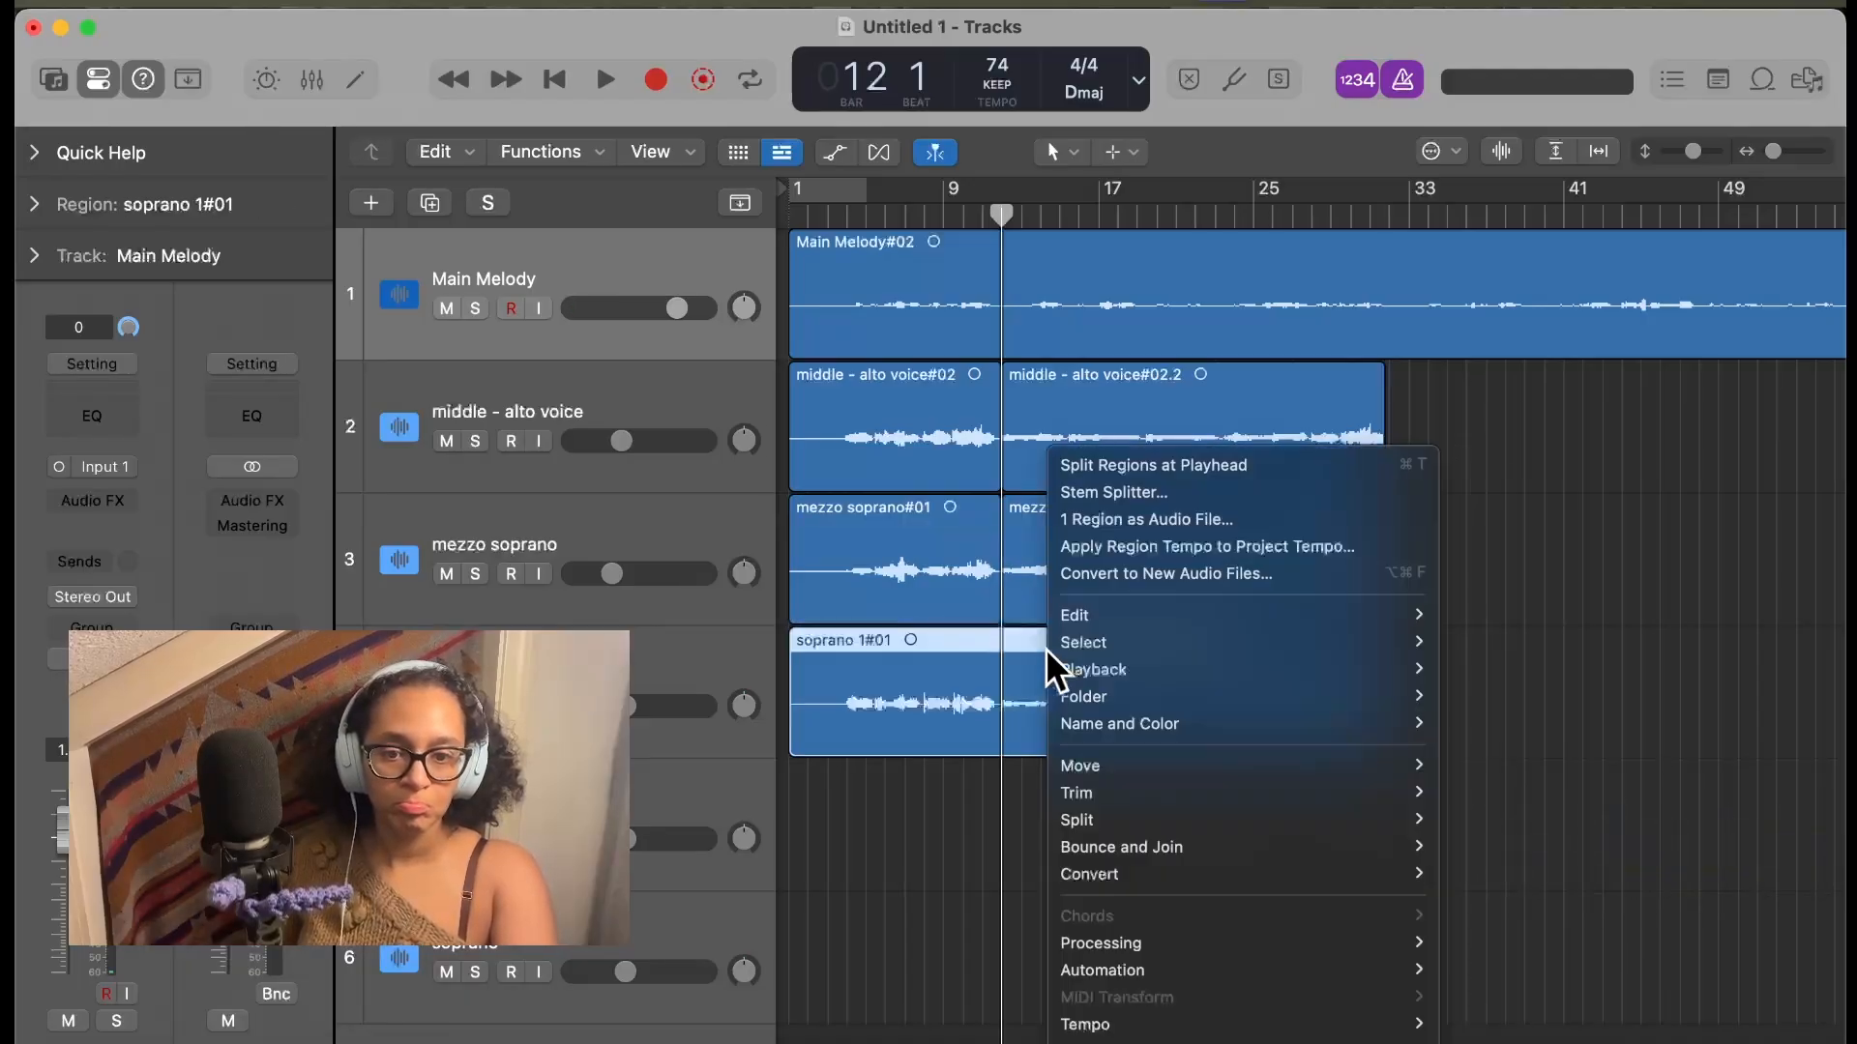
{"action": "mouse_move", "coordinate": [1177, 821]}
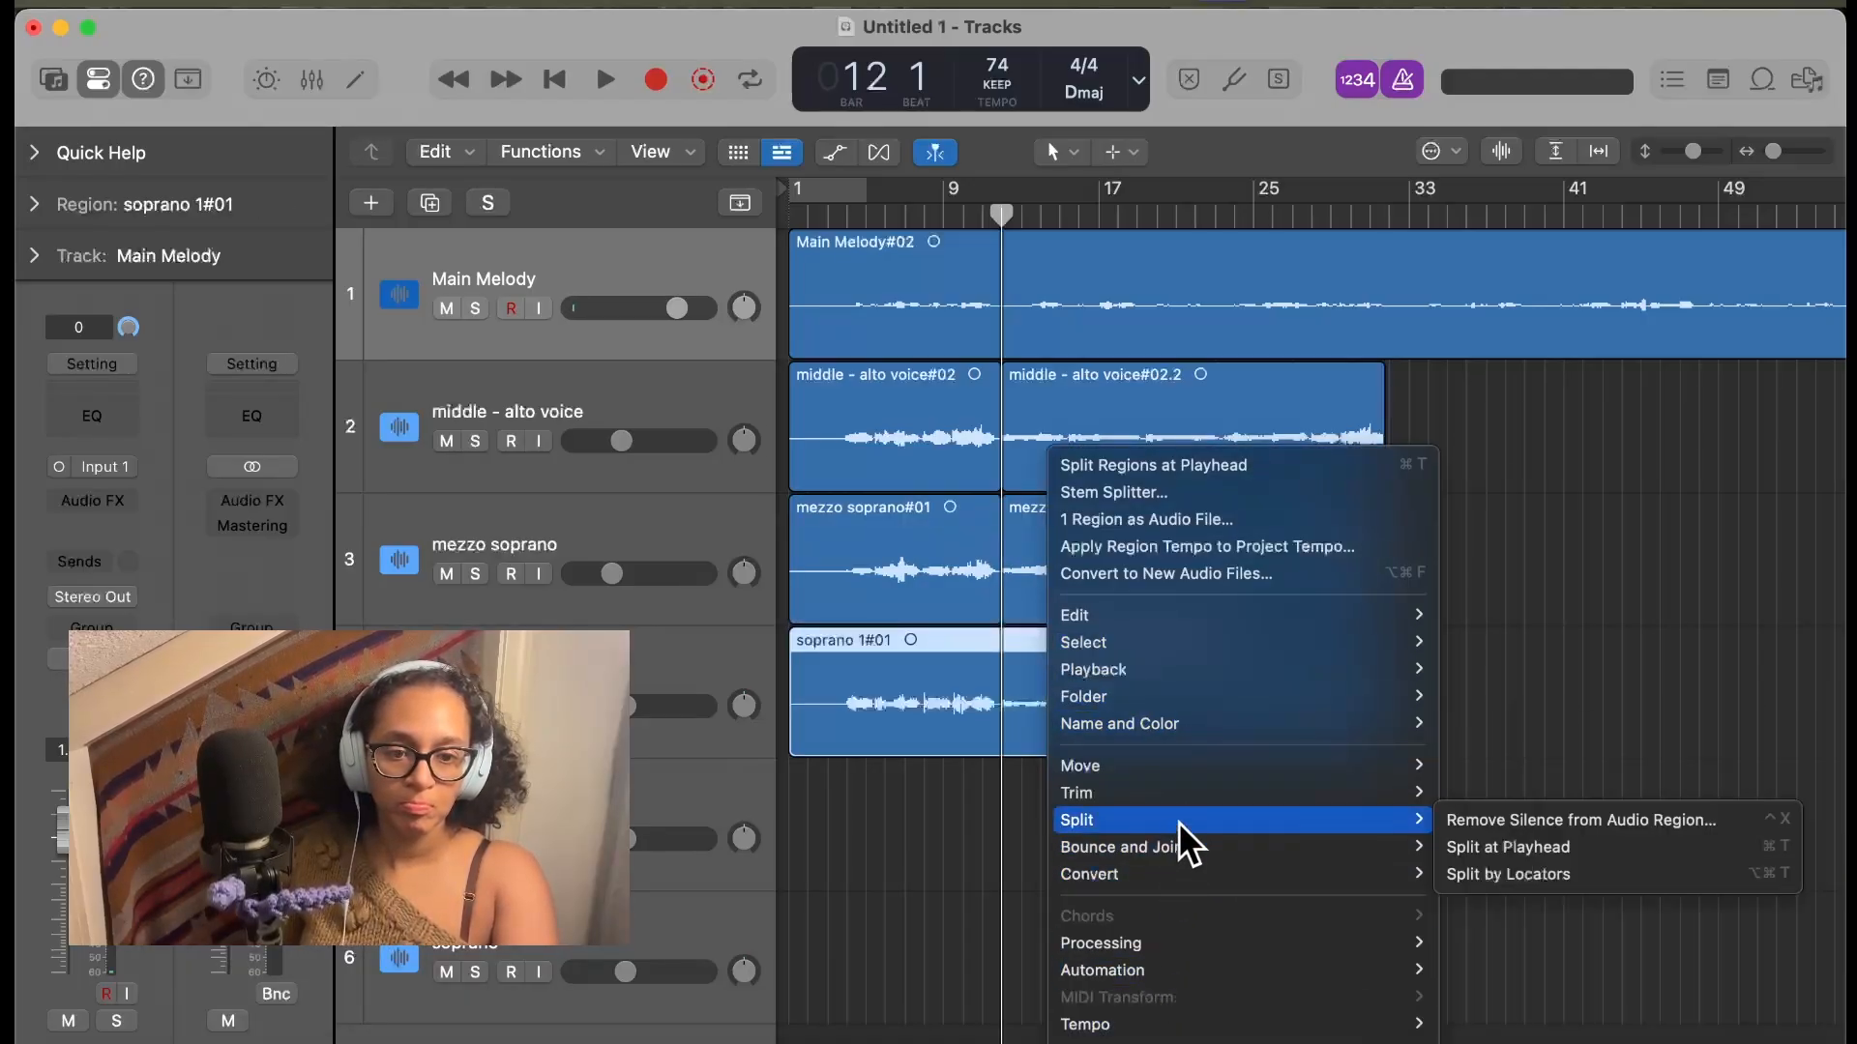
{"action": "left_click", "coordinate": [1481, 846]}
Duplicate all six harmony regions after the bar 12 split, pasting the copies at about bar 31 beat 4
{"action": "left_click_drag", "start_coordinate": [1456, 828], "coordinate": [1158, 426]}
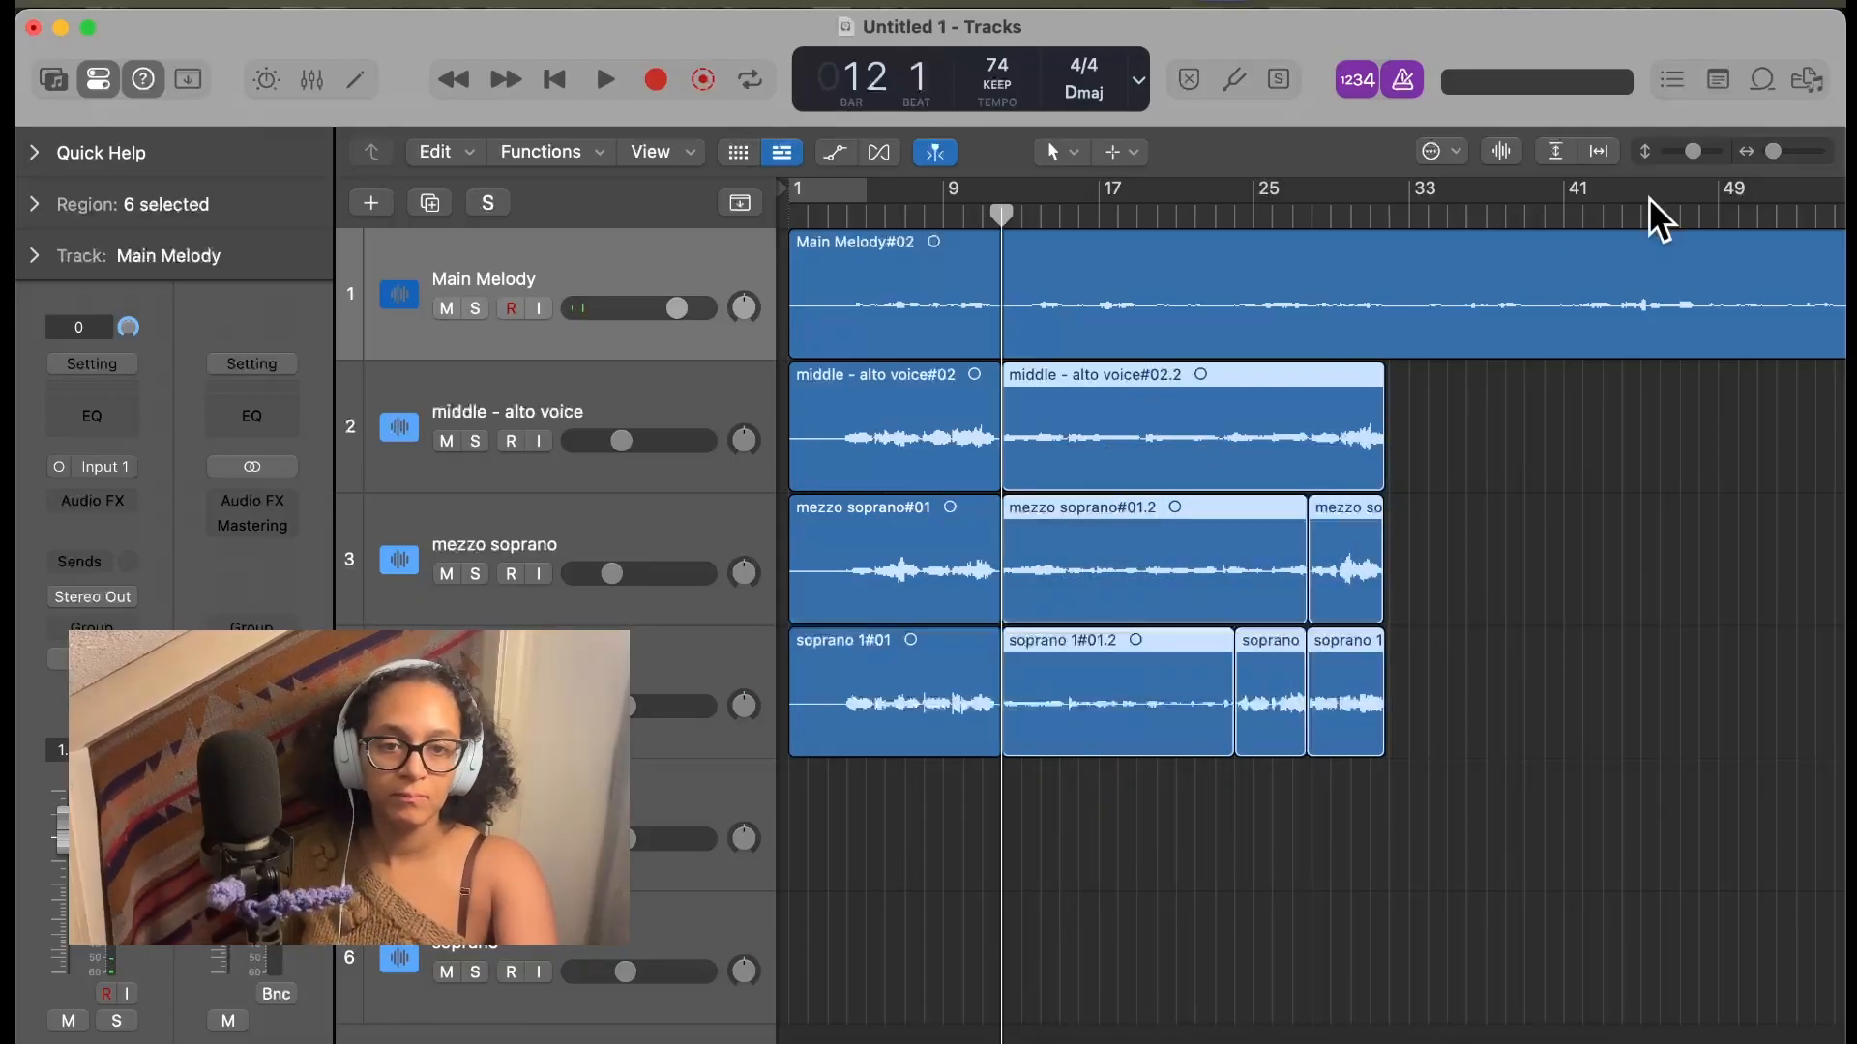
{"action": "left_click_drag", "start_coordinate": [1465, 217], "coordinate": [1389, 217]}
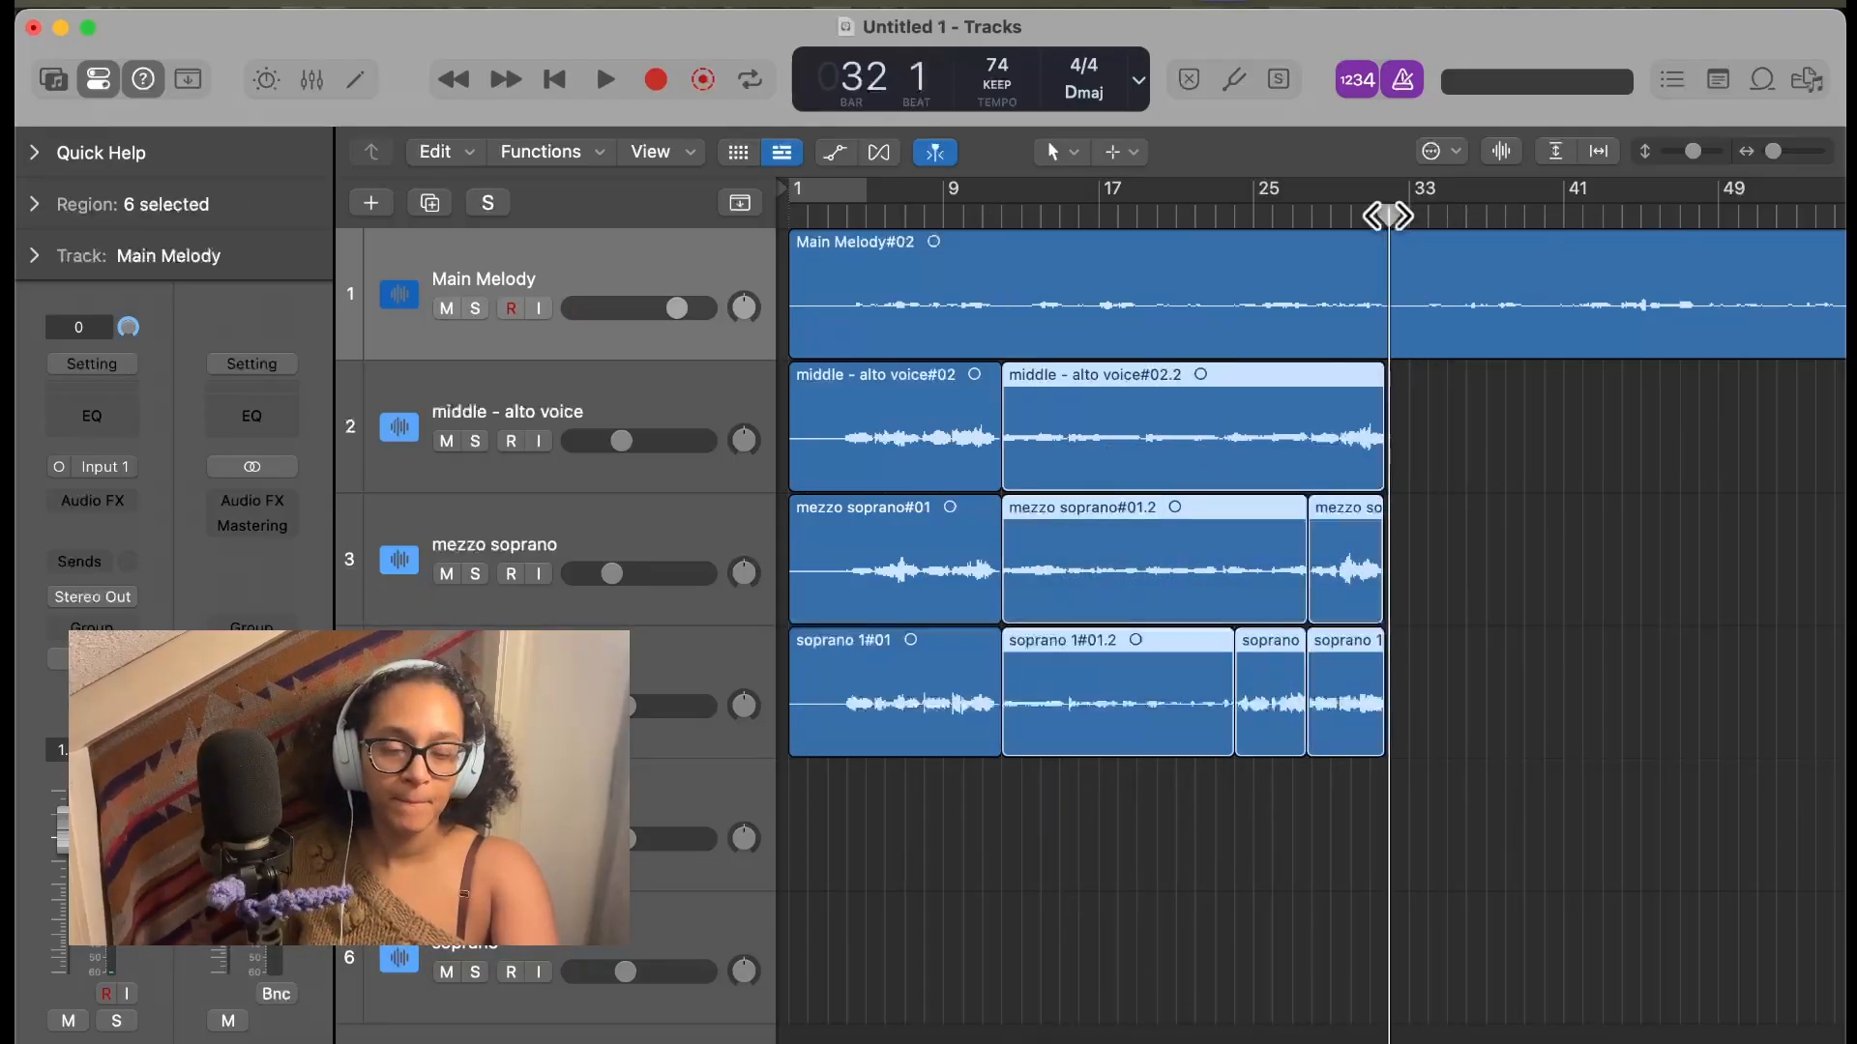
{"action": "left_click_drag", "start_coordinate": [1777, 151], "coordinate": [1677, 211]}
{"action": "scroll", "coordinate": [1679, 387], "scroll_direction": "right", "scroll_amount": 3}
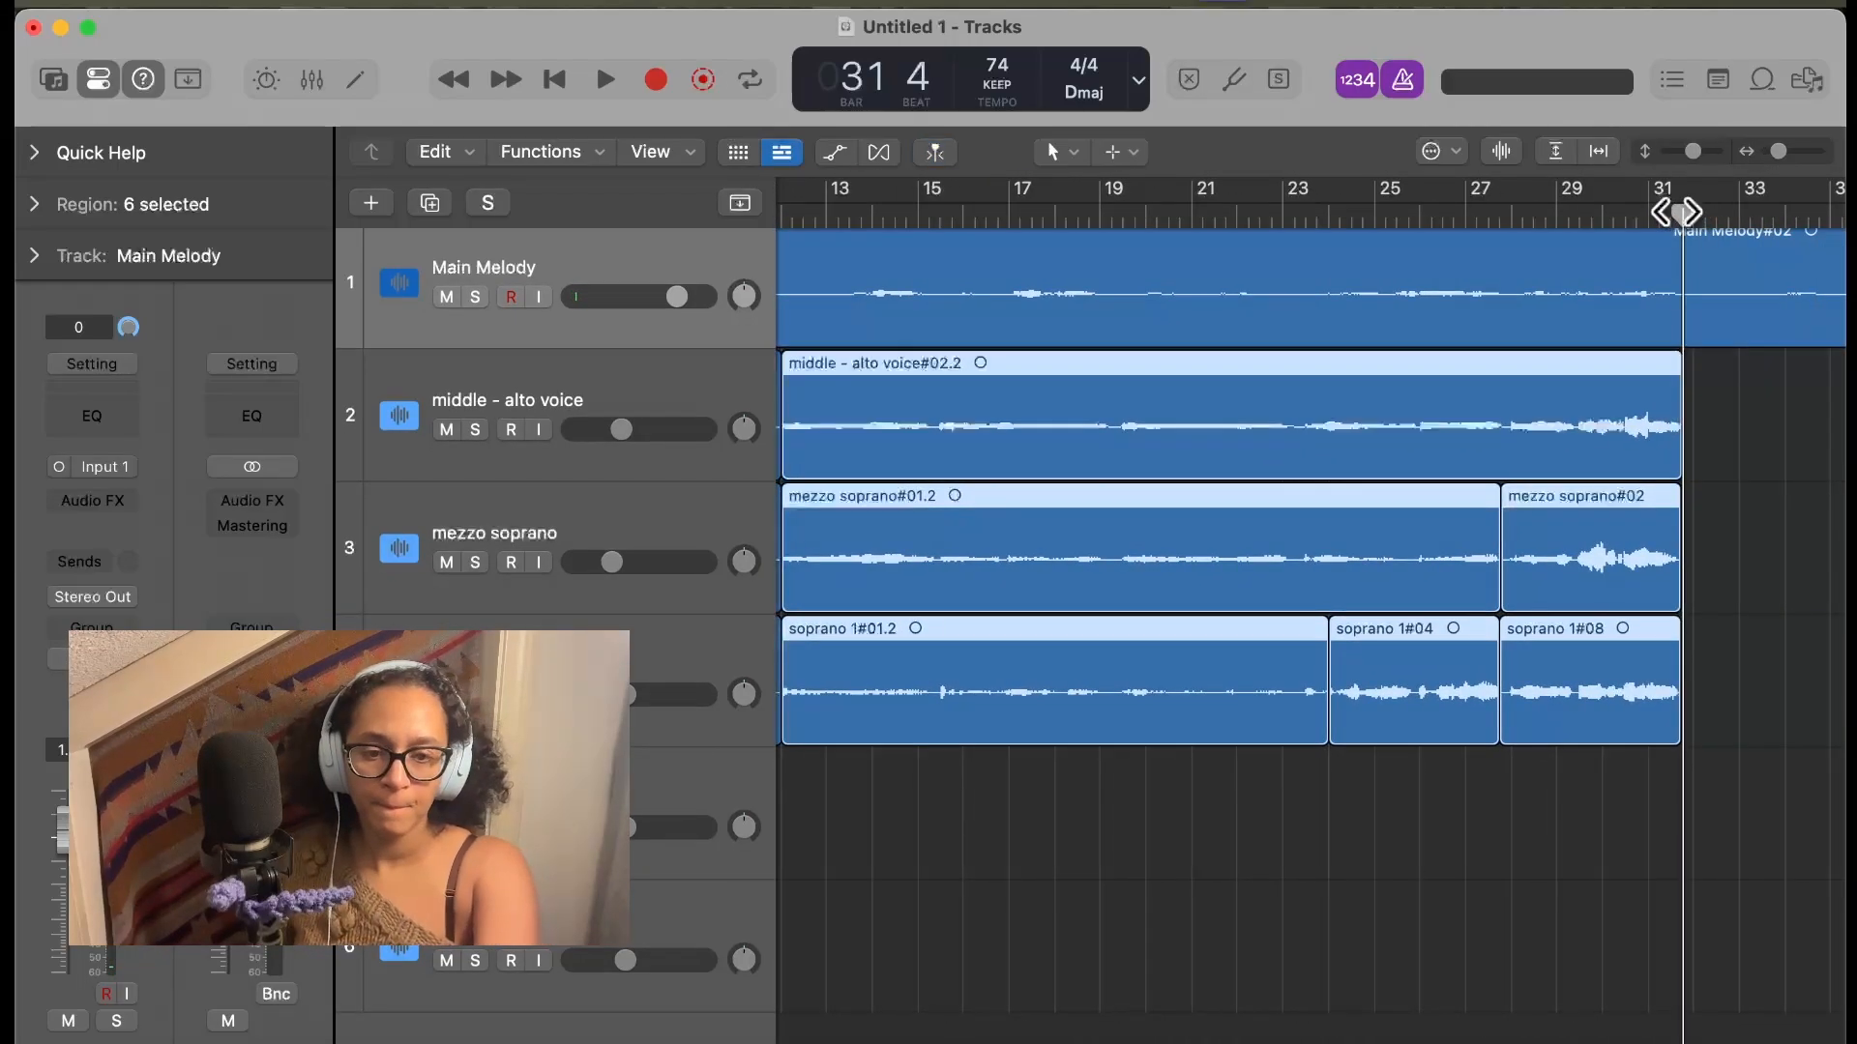
{"action": "key", "text": "super+v"}
{"action": "scroll", "coordinate": [1611, 490], "scroll_direction": "left", "scroll_amount": 5}
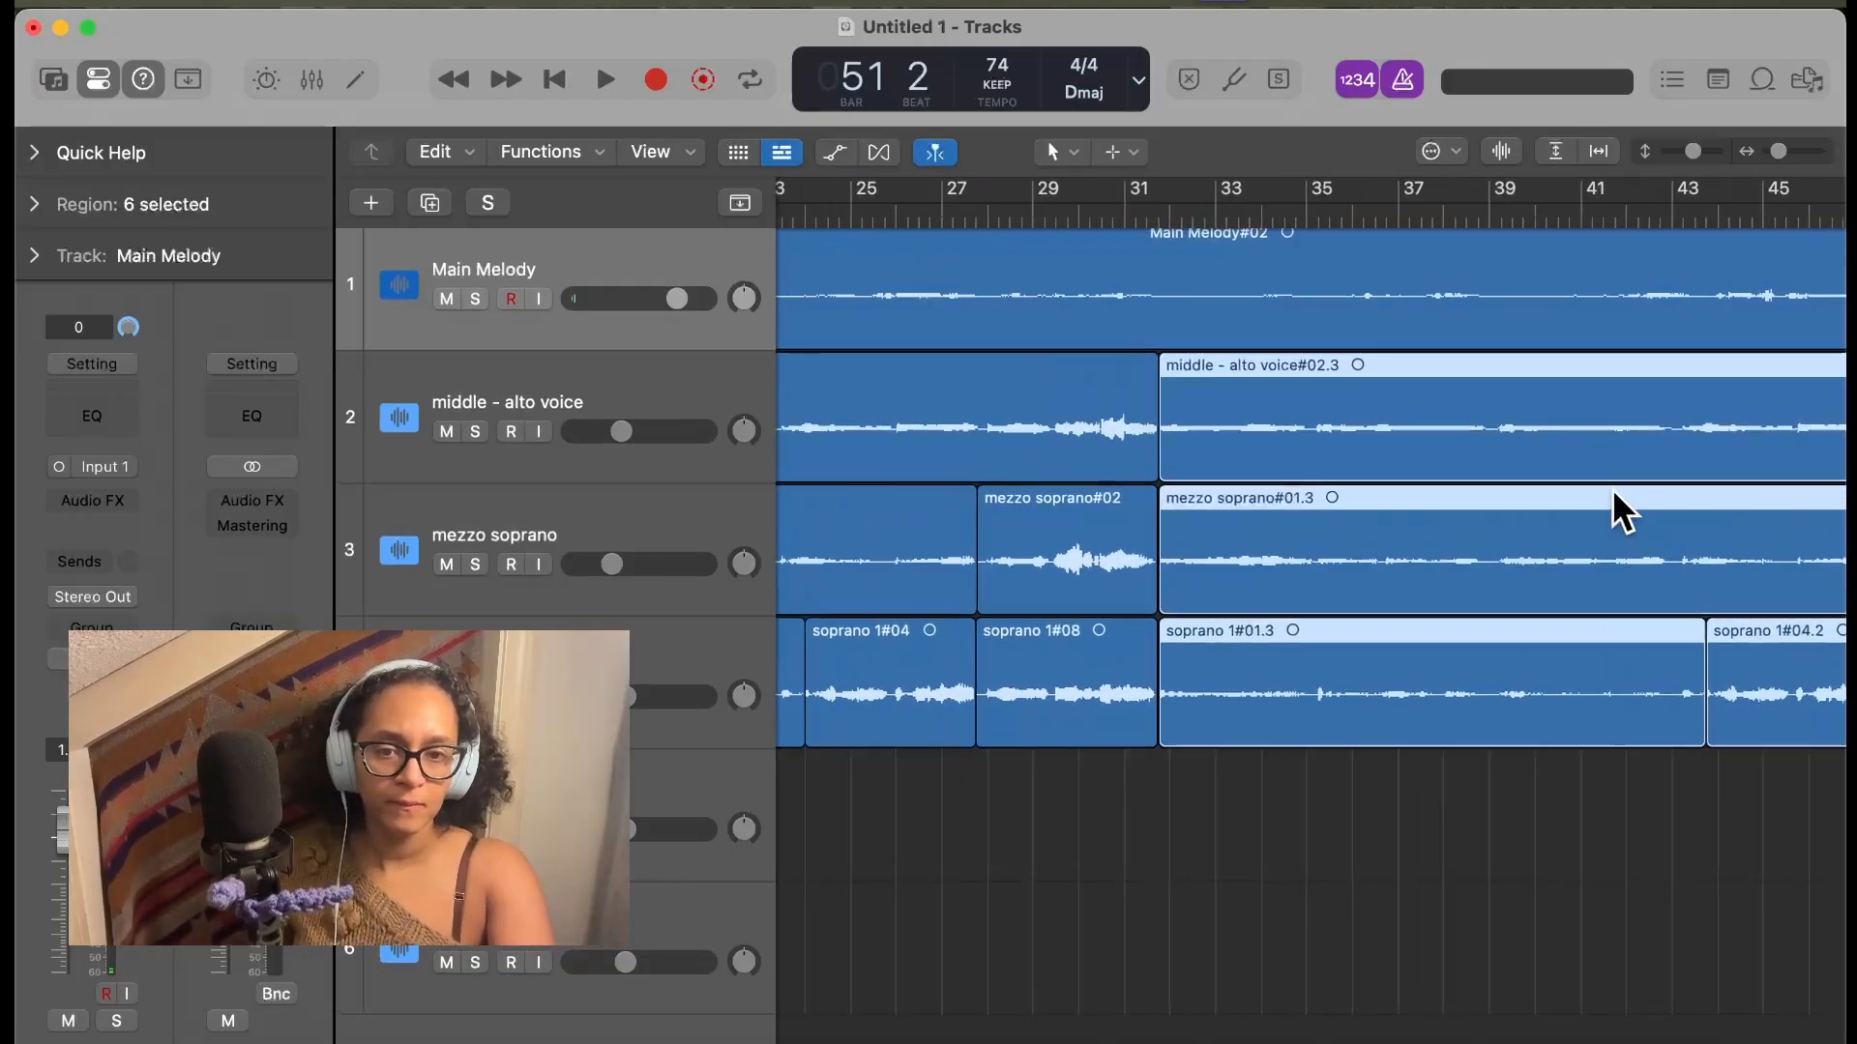
Play the join near bar 31, try moving the pasted harmony regions to about bar 32 beat 3, and replay it
{"action": "left_click", "coordinate": [1148, 215]}
{"action": "key", "text": "space"}
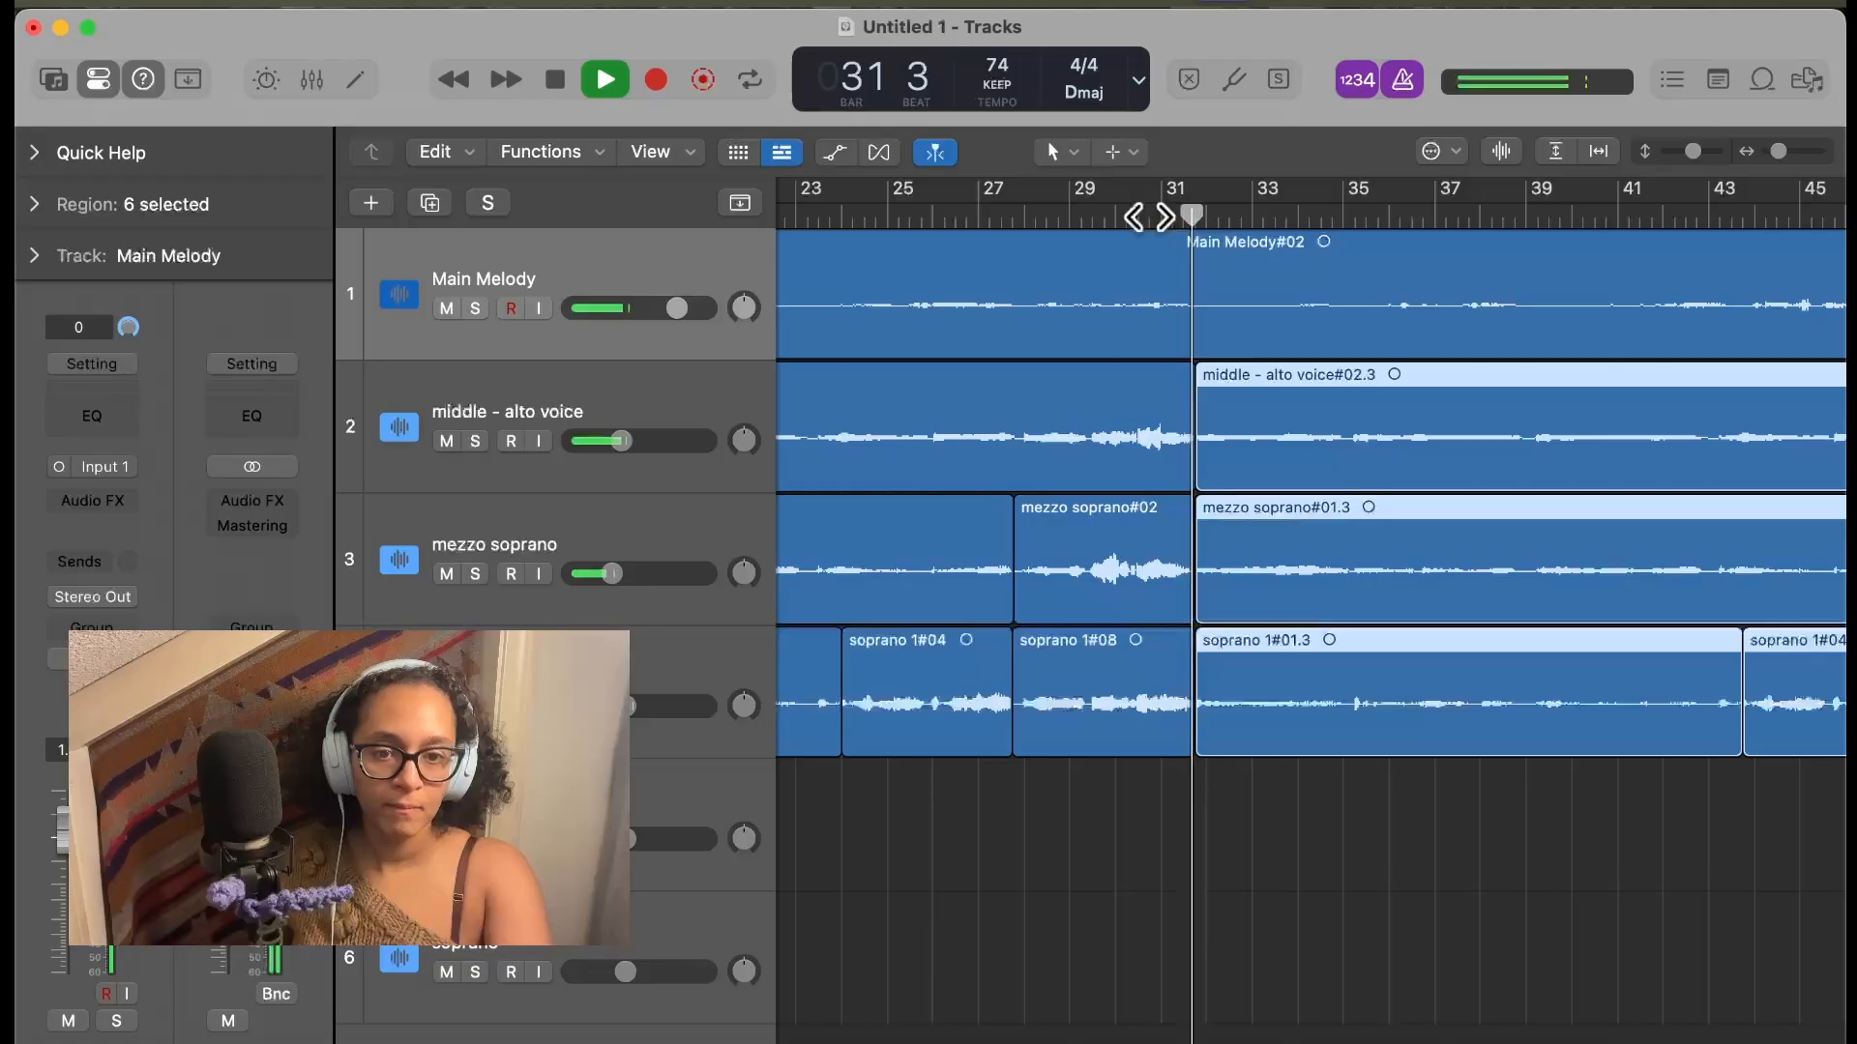
{"action": "key", "text": "space"}
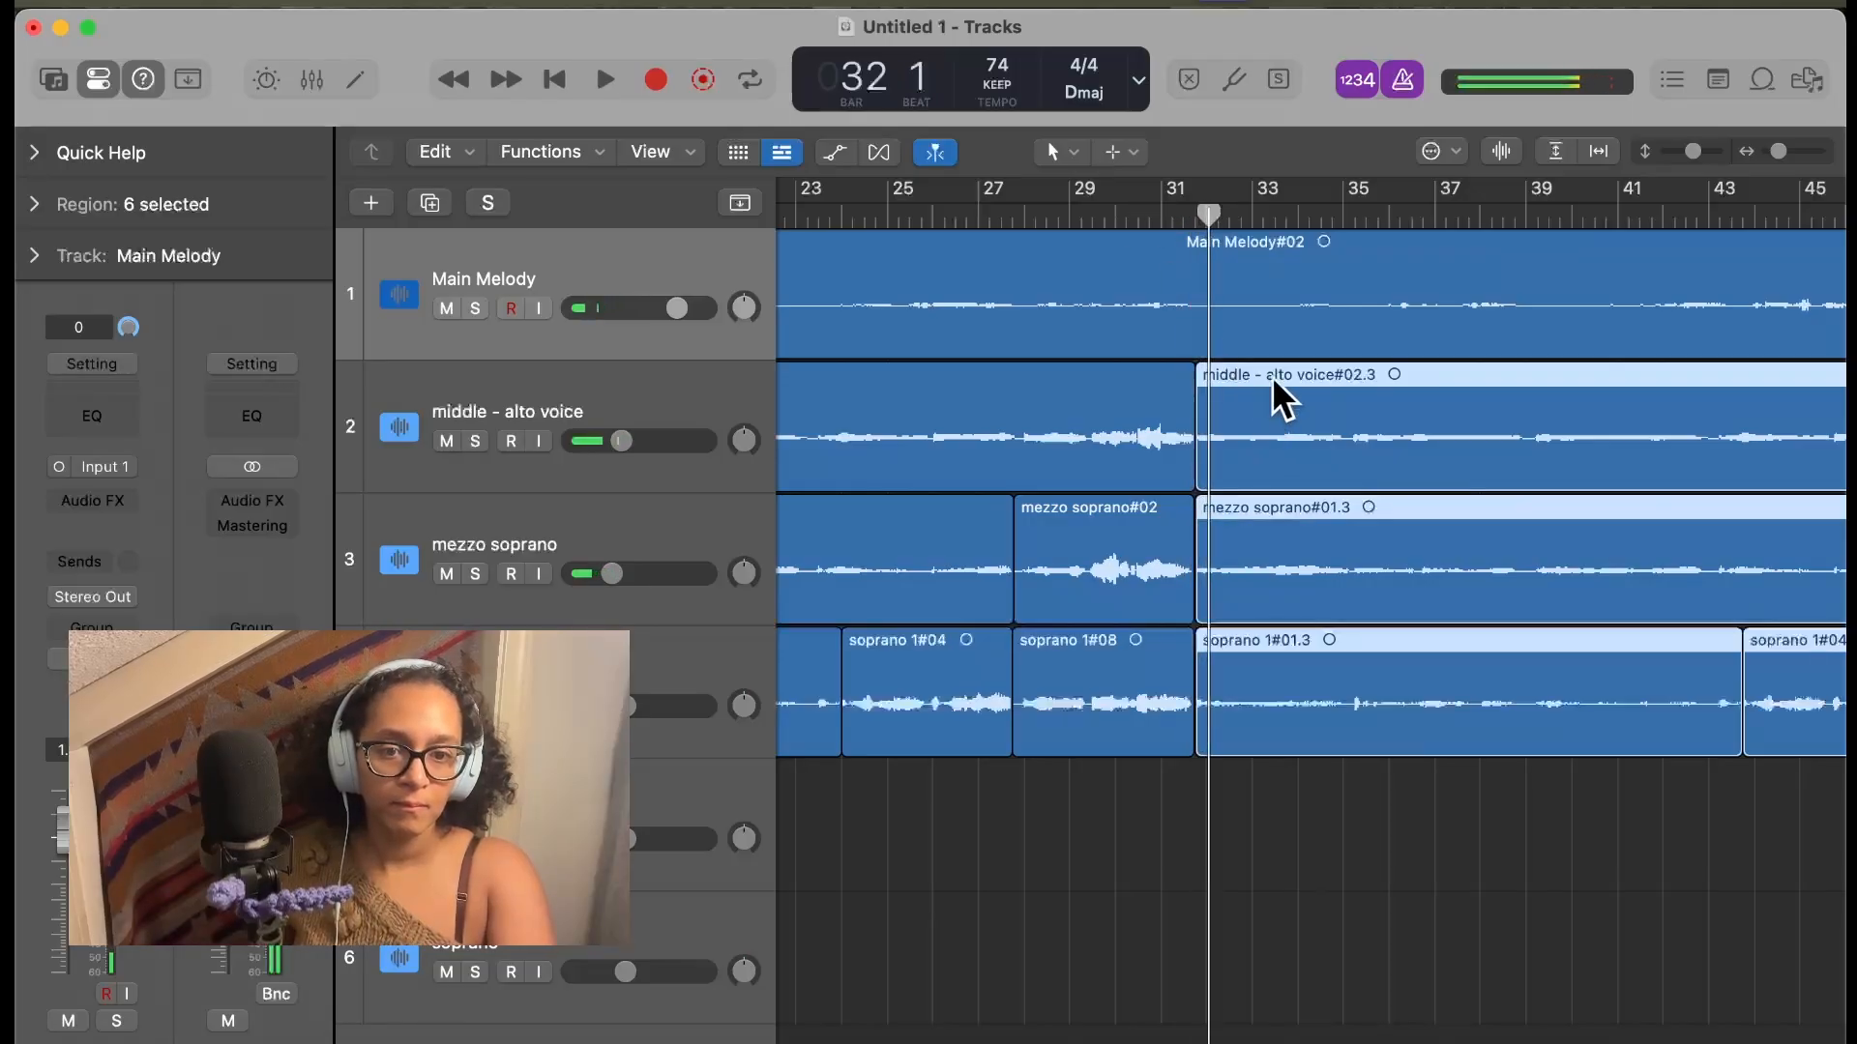
{"action": "left_click_drag", "start_coordinate": [1273, 375], "coordinate": [1309, 376]}
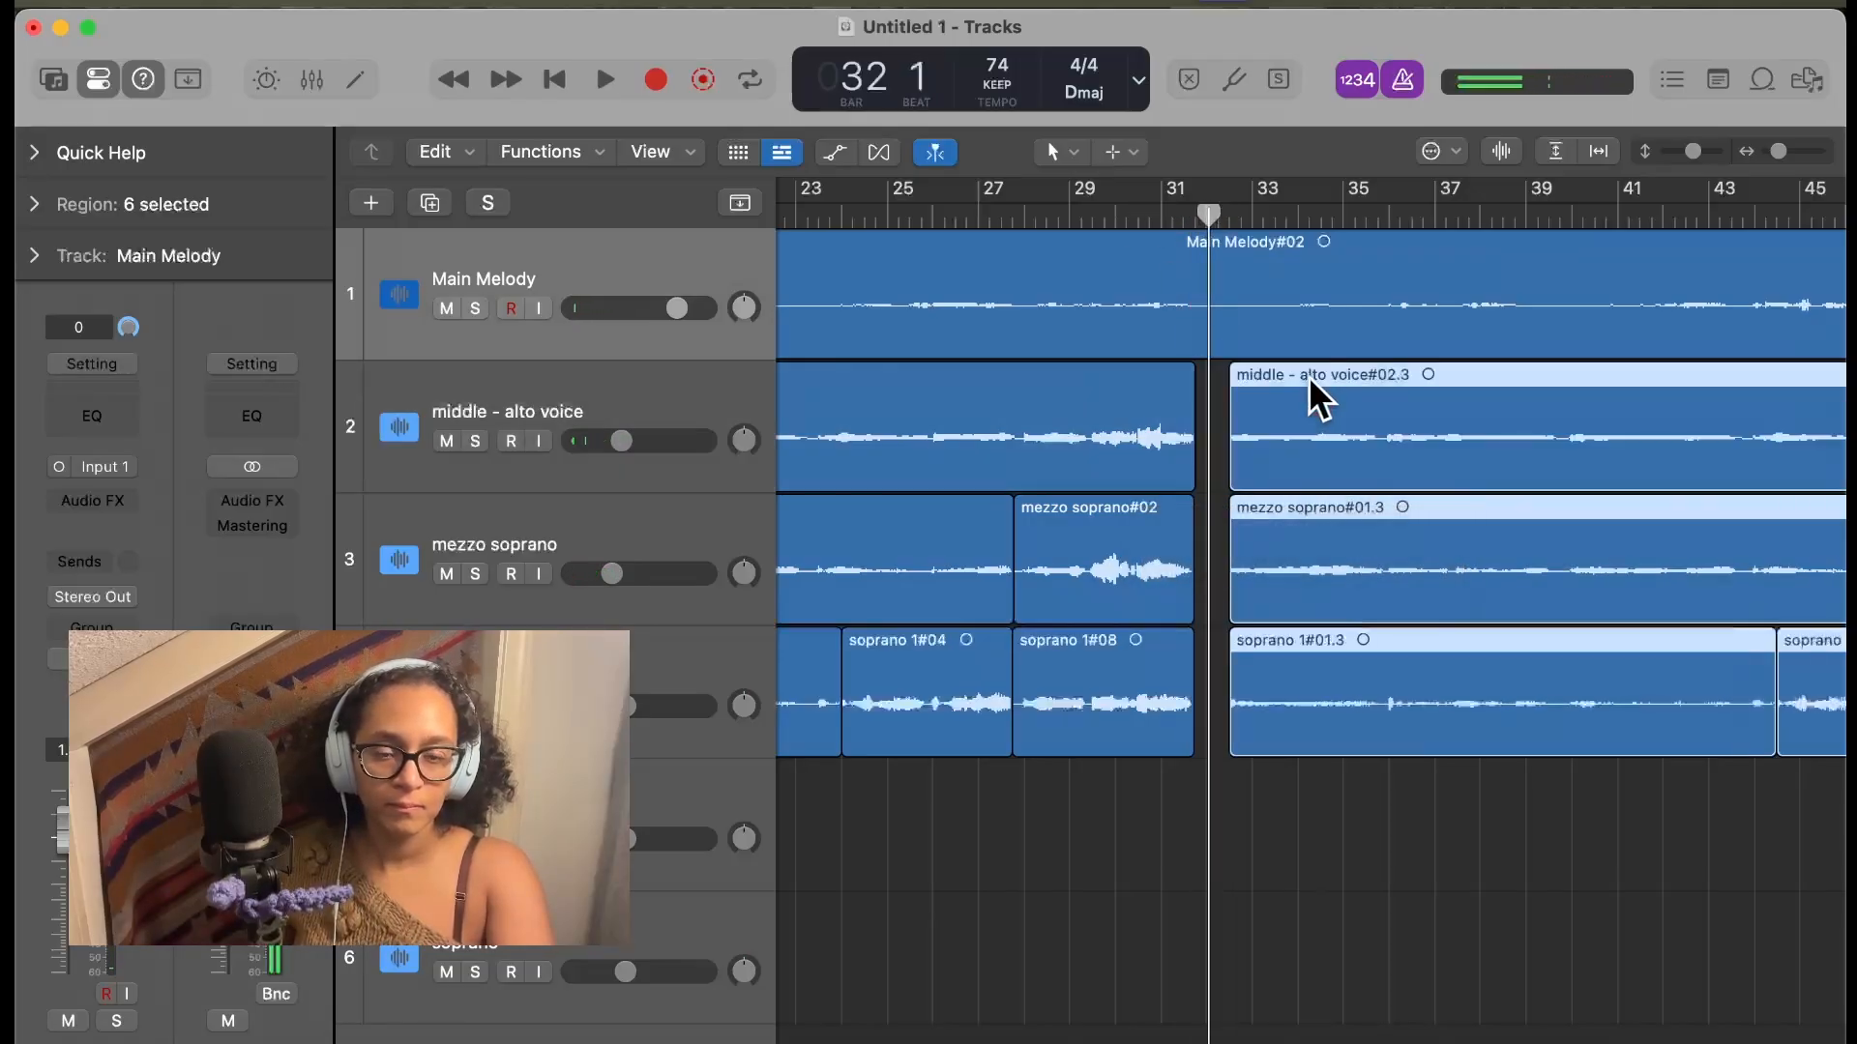
{"action": "left_click", "coordinate": [1175, 206]}
{"action": "key", "text": "space"}
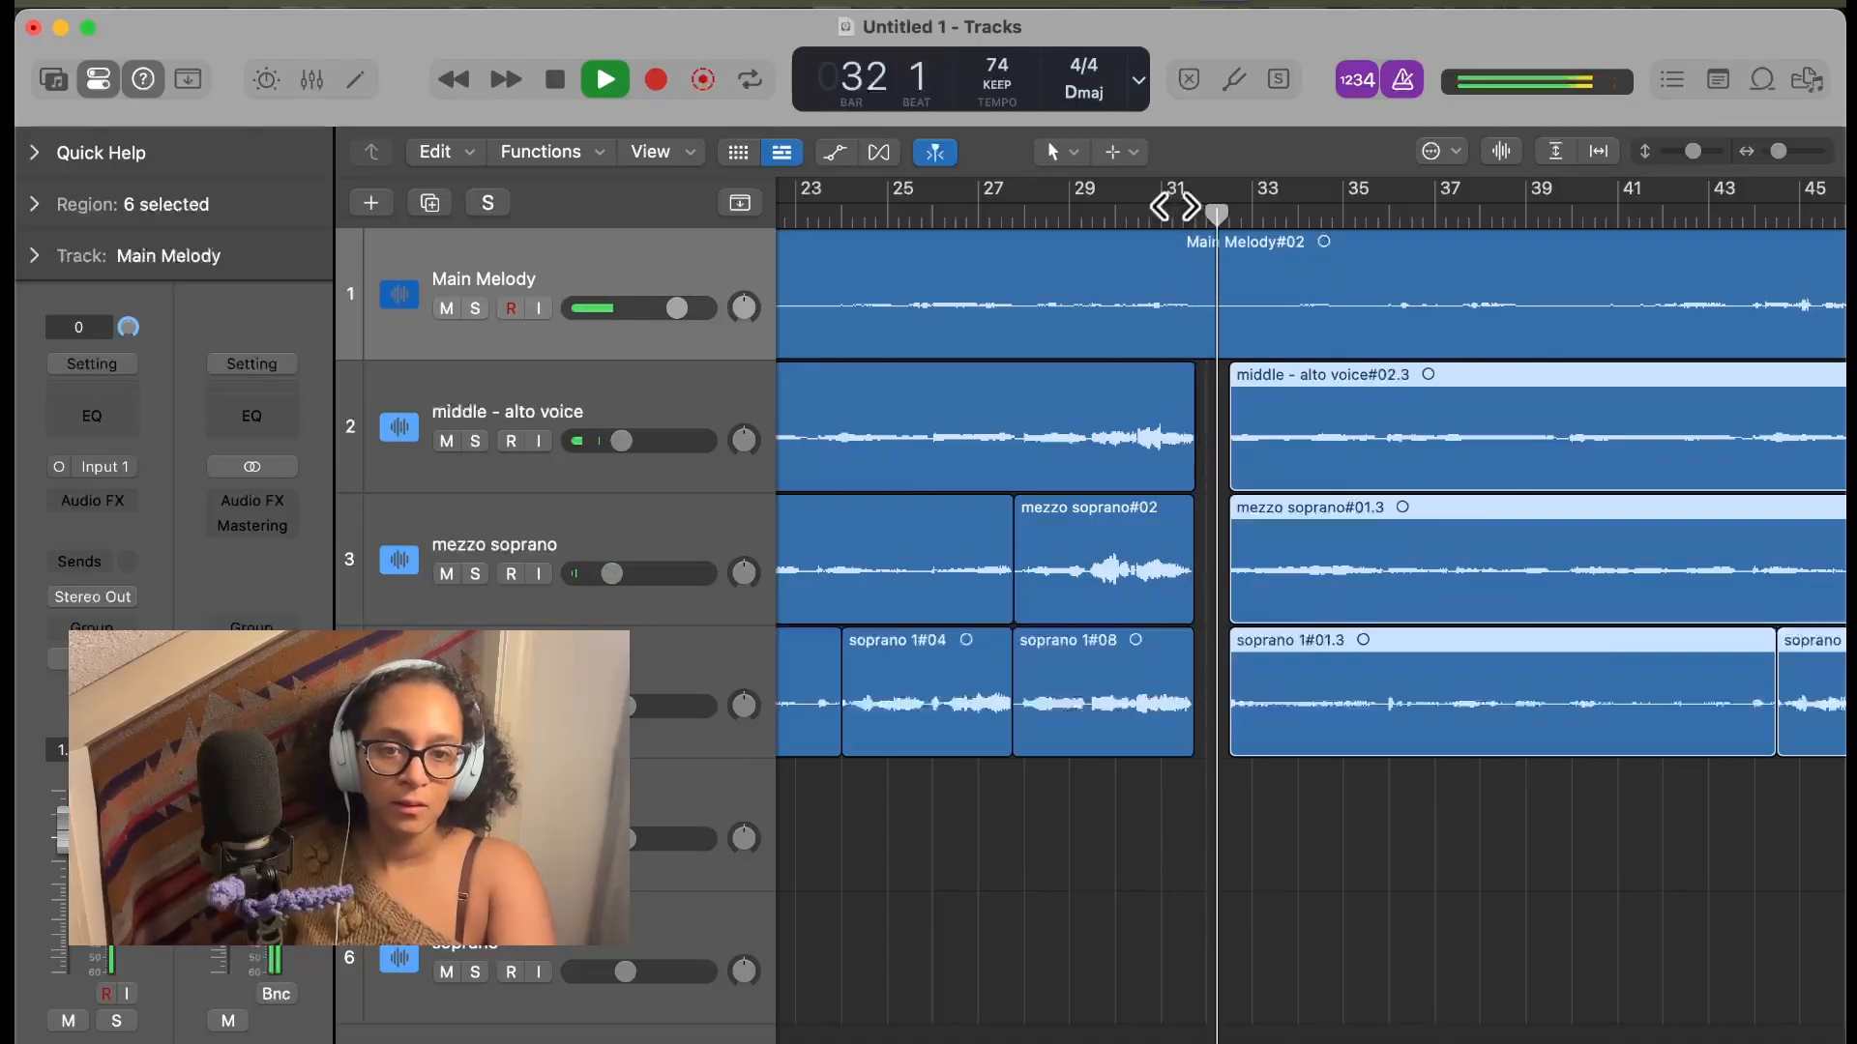
Replay the join from bar 31, move the six pasted harmony regions to start at bar 32, and play to about bar 34
{"action": "left_click", "coordinate": [1174, 206]}
{"action": "key", "text": "space"}
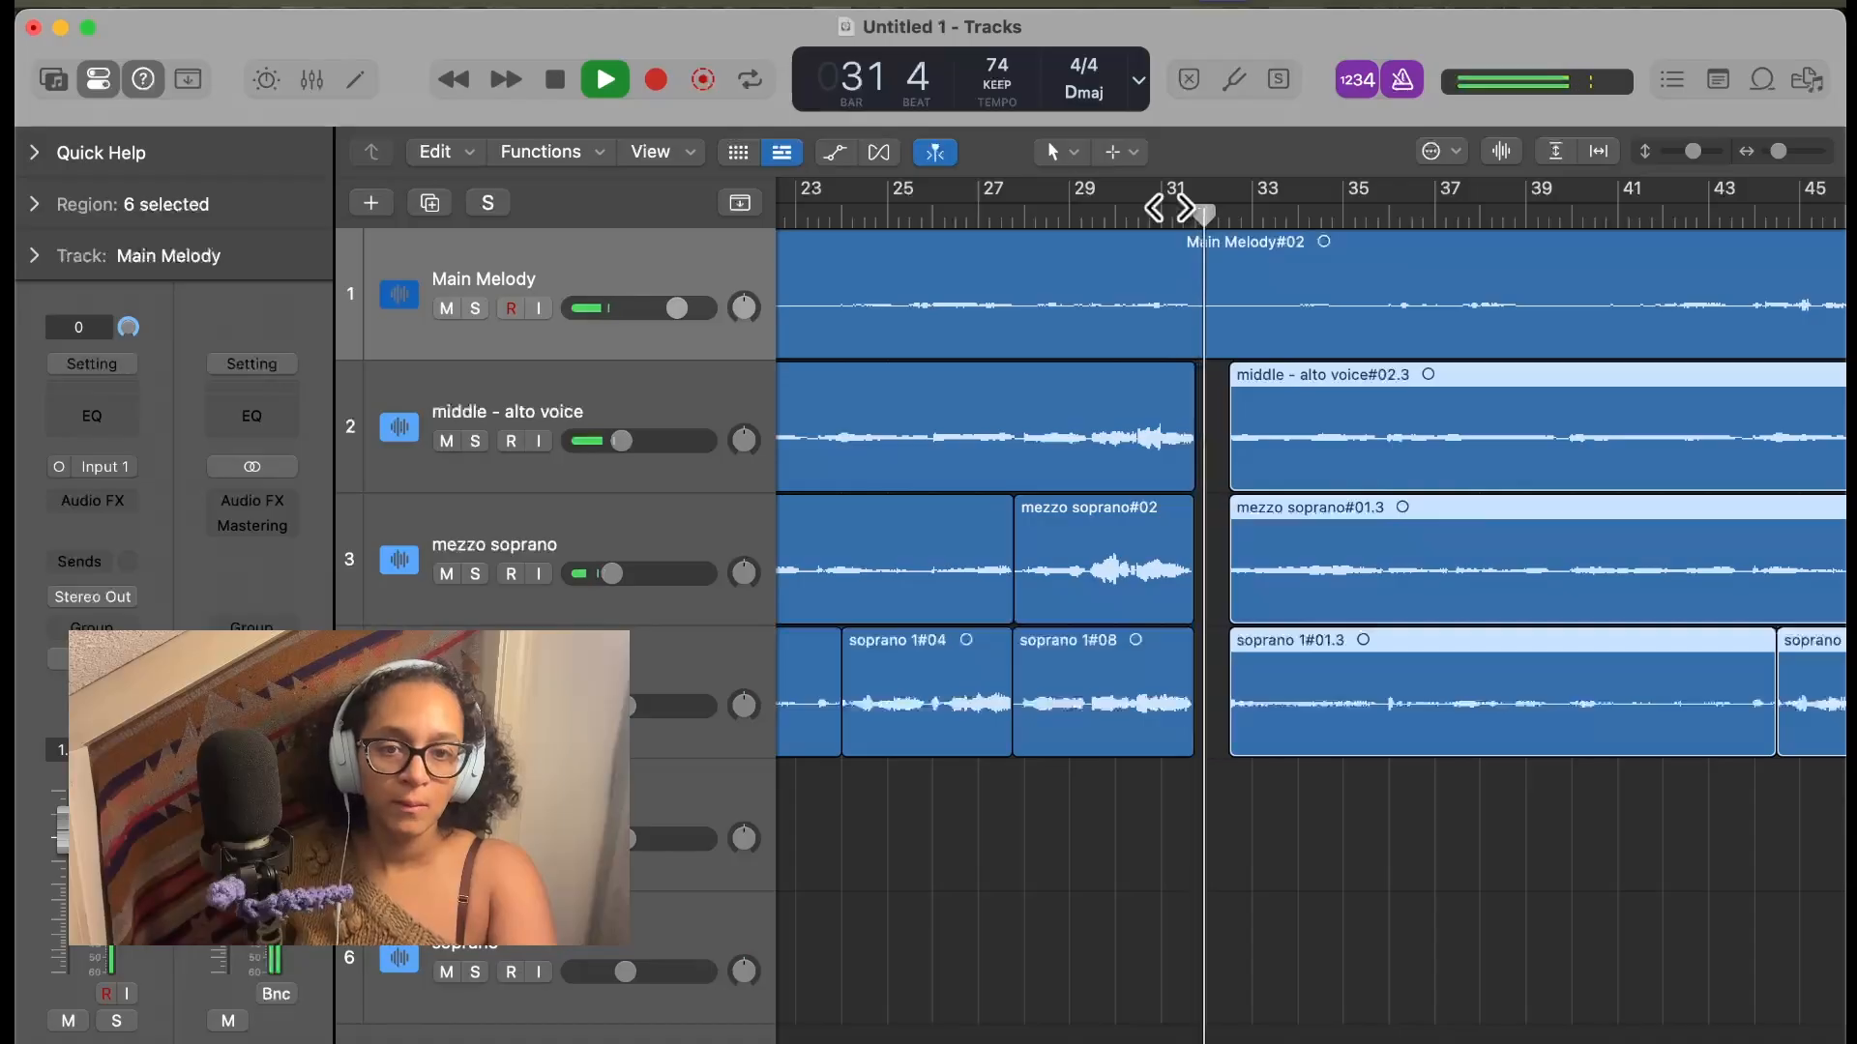
{"action": "key", "text": "space"}
{"action": "left_click_drag", "start_coordinate": [1282, 385], "coordinate": [1259, 385]}
{"action": "key", "text": "space"}
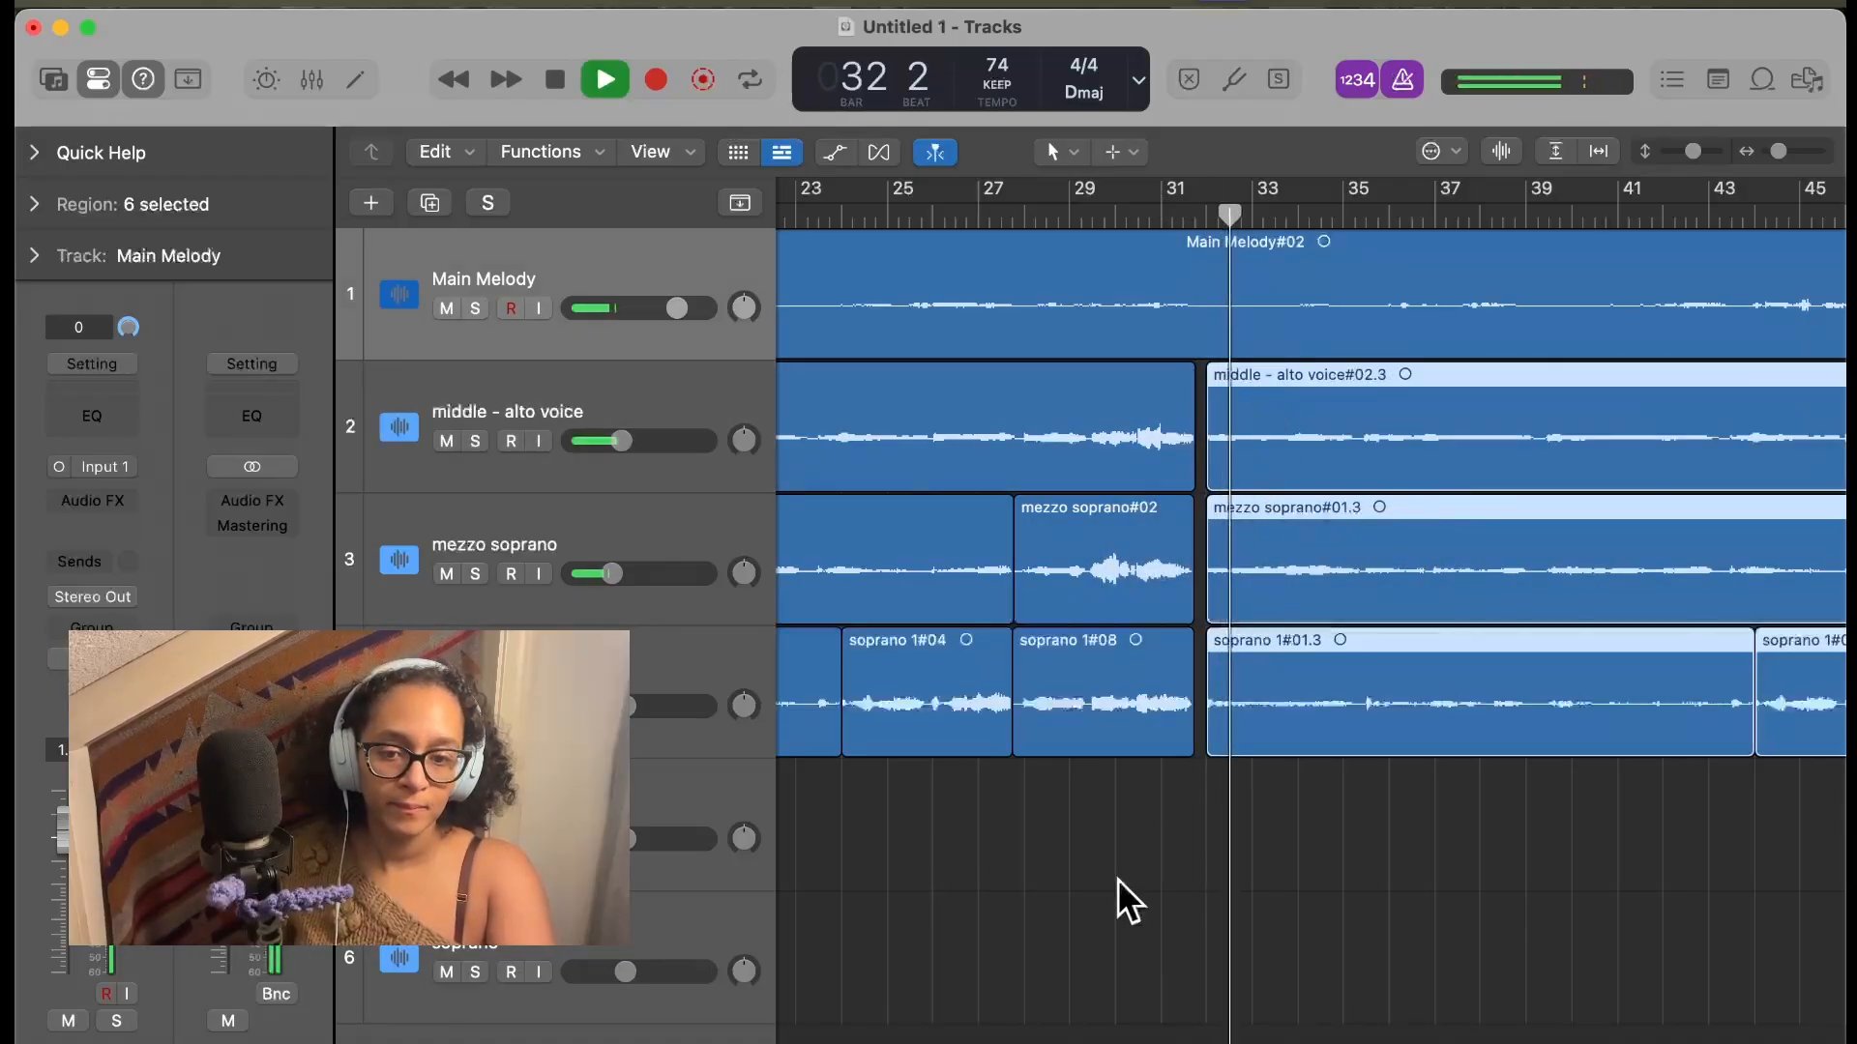
{"action": "left_click_drag", "start_coordinate": [1774, 154], "coordinate": [1764, 157]}
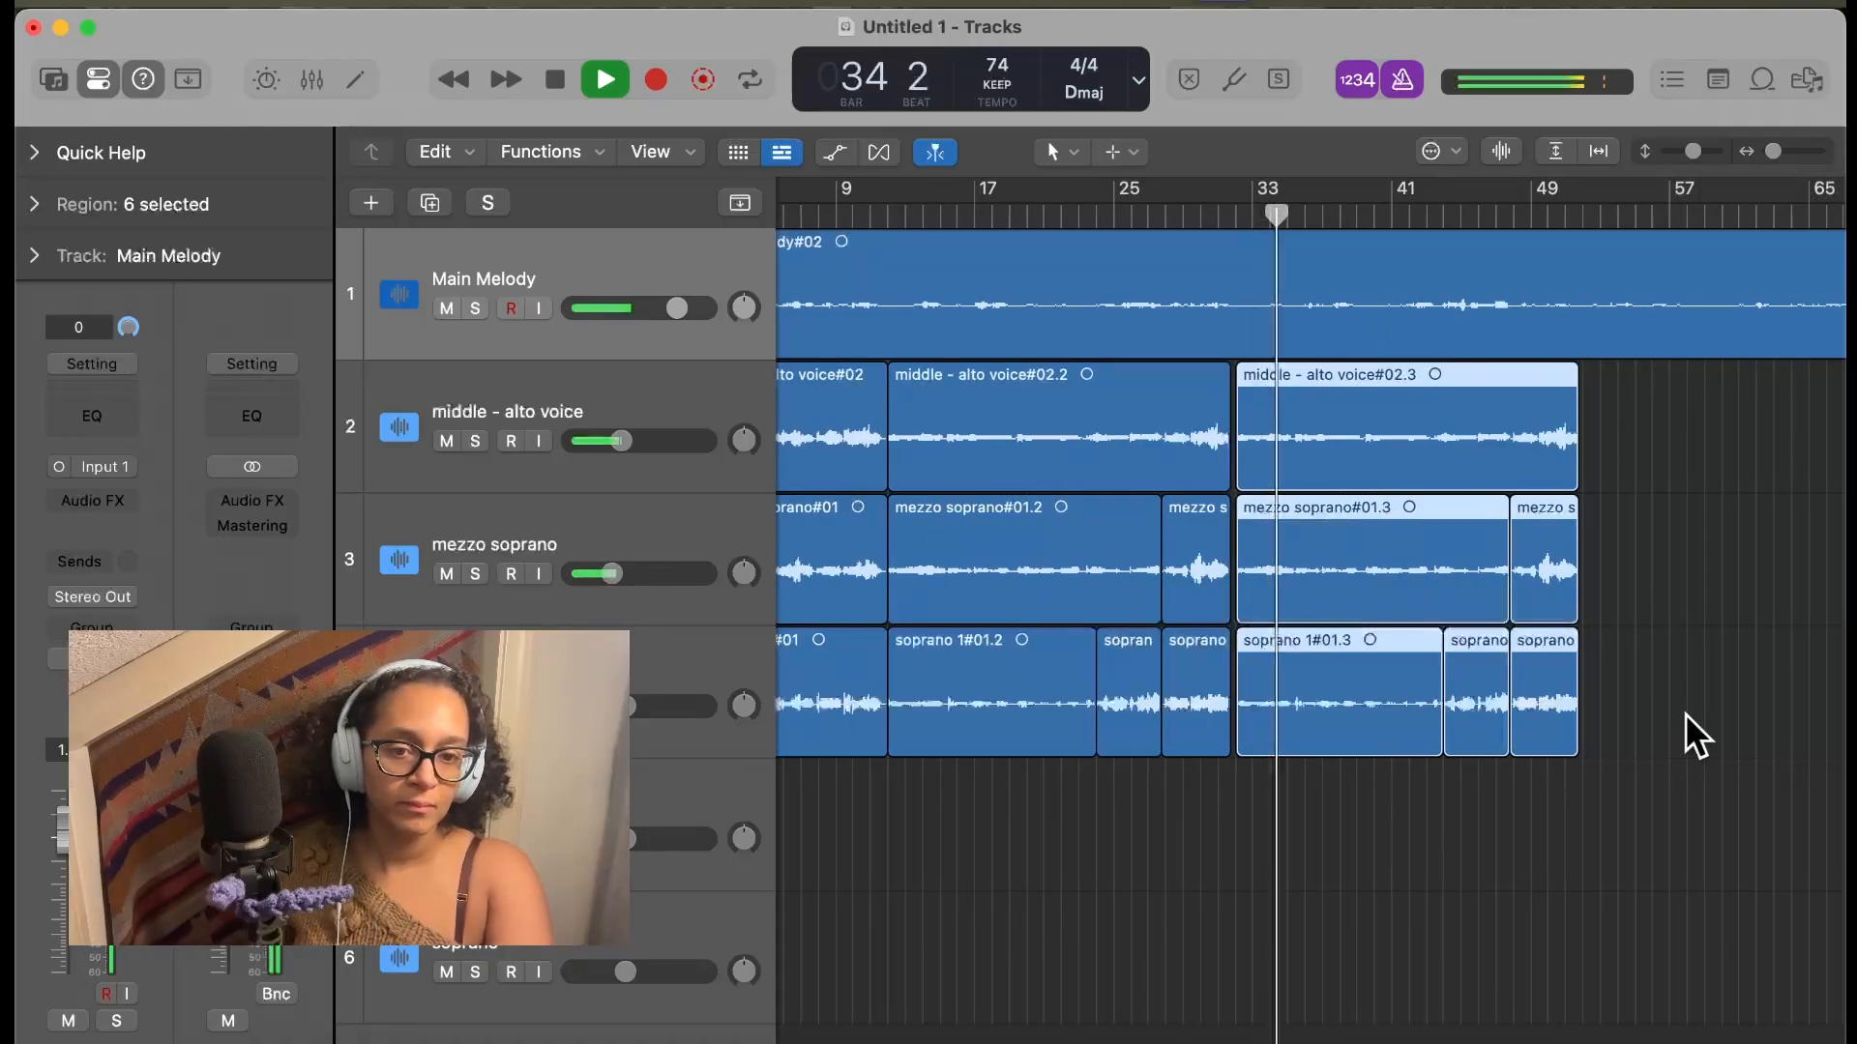
{"action": "key", "text": "space"}
Play the end of the copied harmonies from about bar 51 beat 2 and paste another copy of the six regions at bar 52
{"action": "left_click_drag", "start_coordinate": [1650, 852], "coordinate": [1373, 451]}
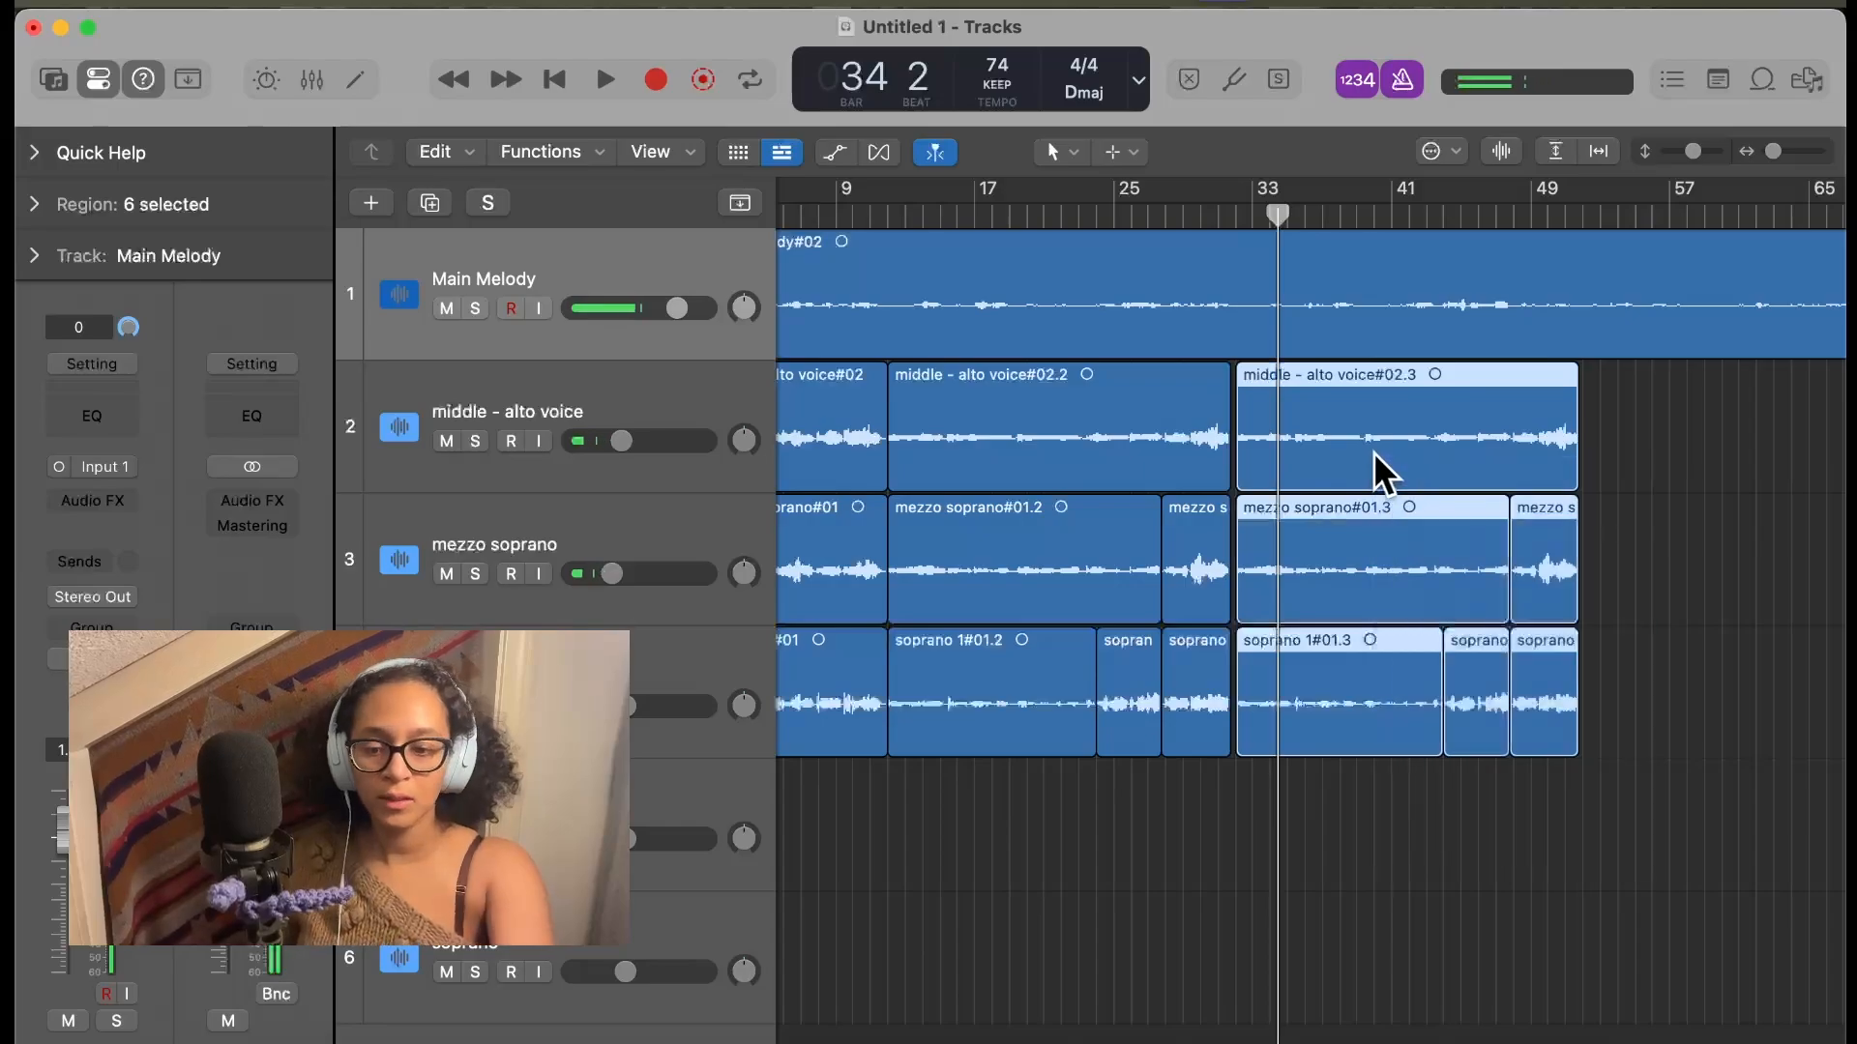
{"action": "left_click_drag", "start_coordinate": [1780, 149], "coordinate": [1801, 151]}
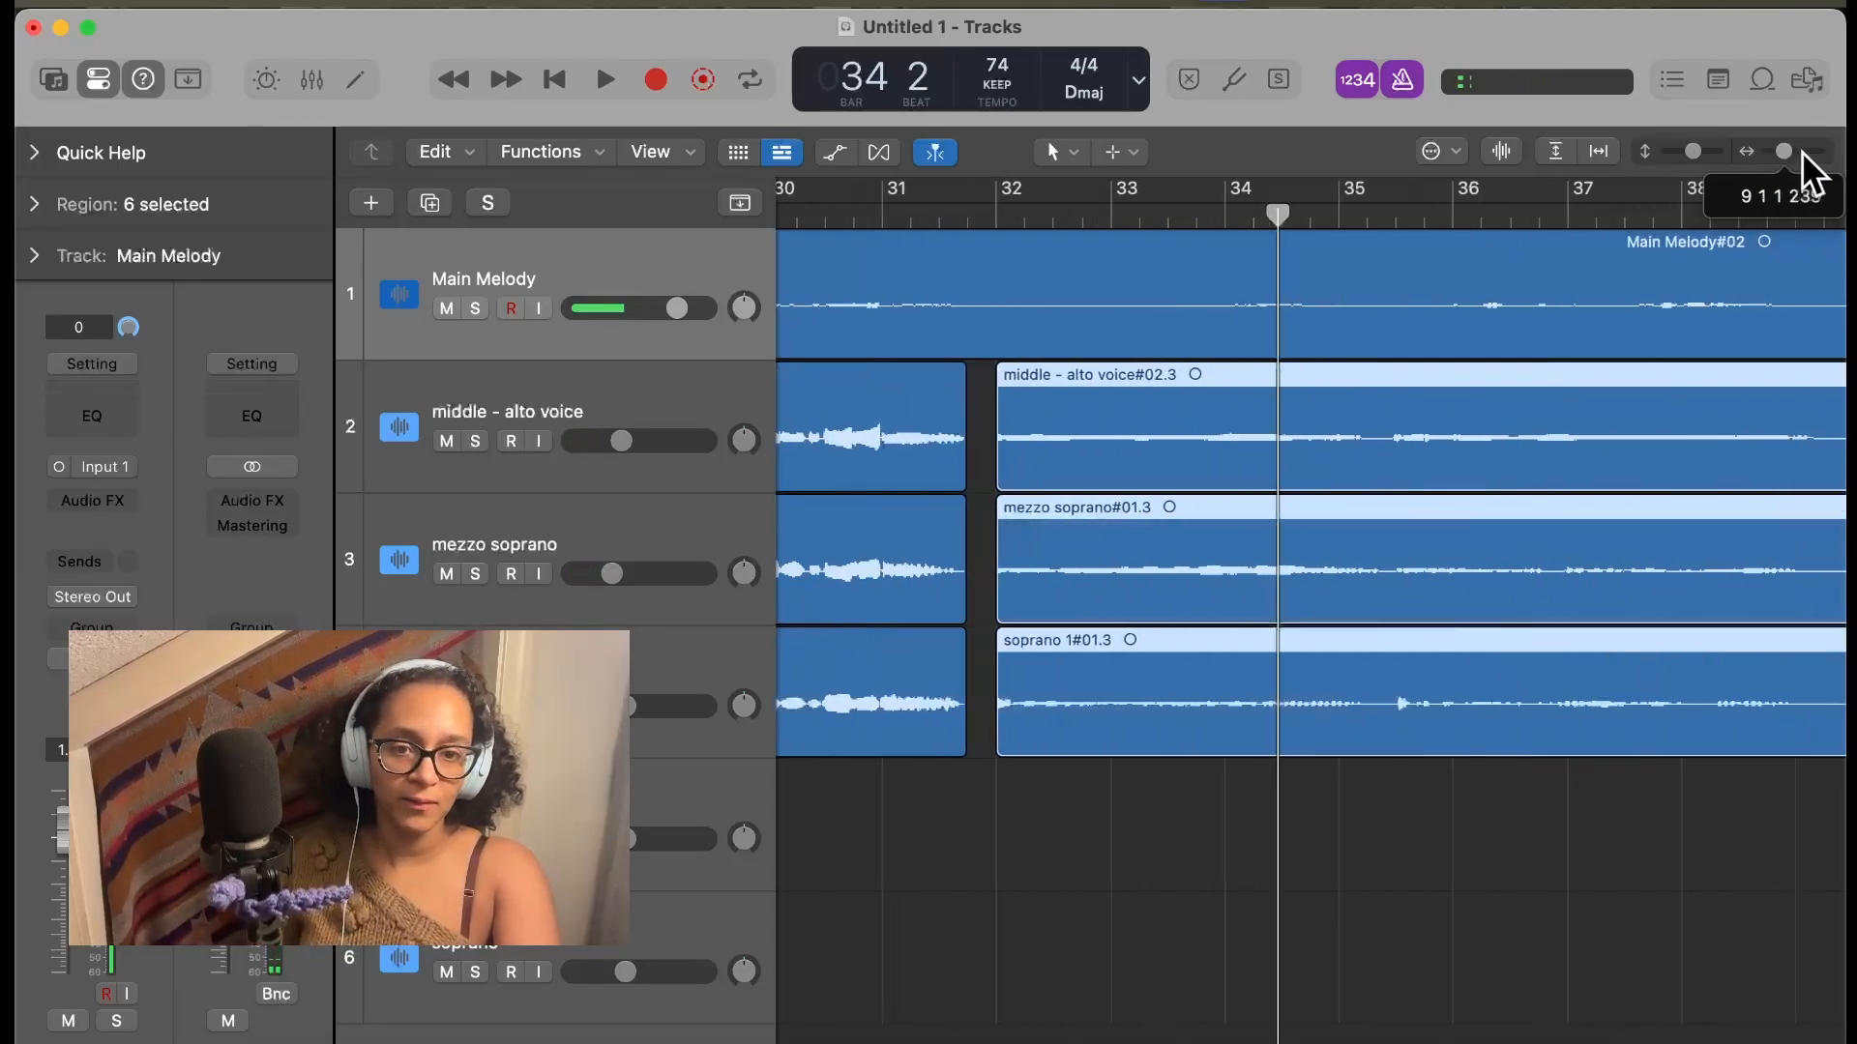
{"action": "scroll", "coordinate": [1712, 427], "scroll_direction": "right", "scroll_amount": 7}
{"action": "scroll", "coordinate": [1711, 427], "scroll_direction": "right", "scroll_amount": 10}
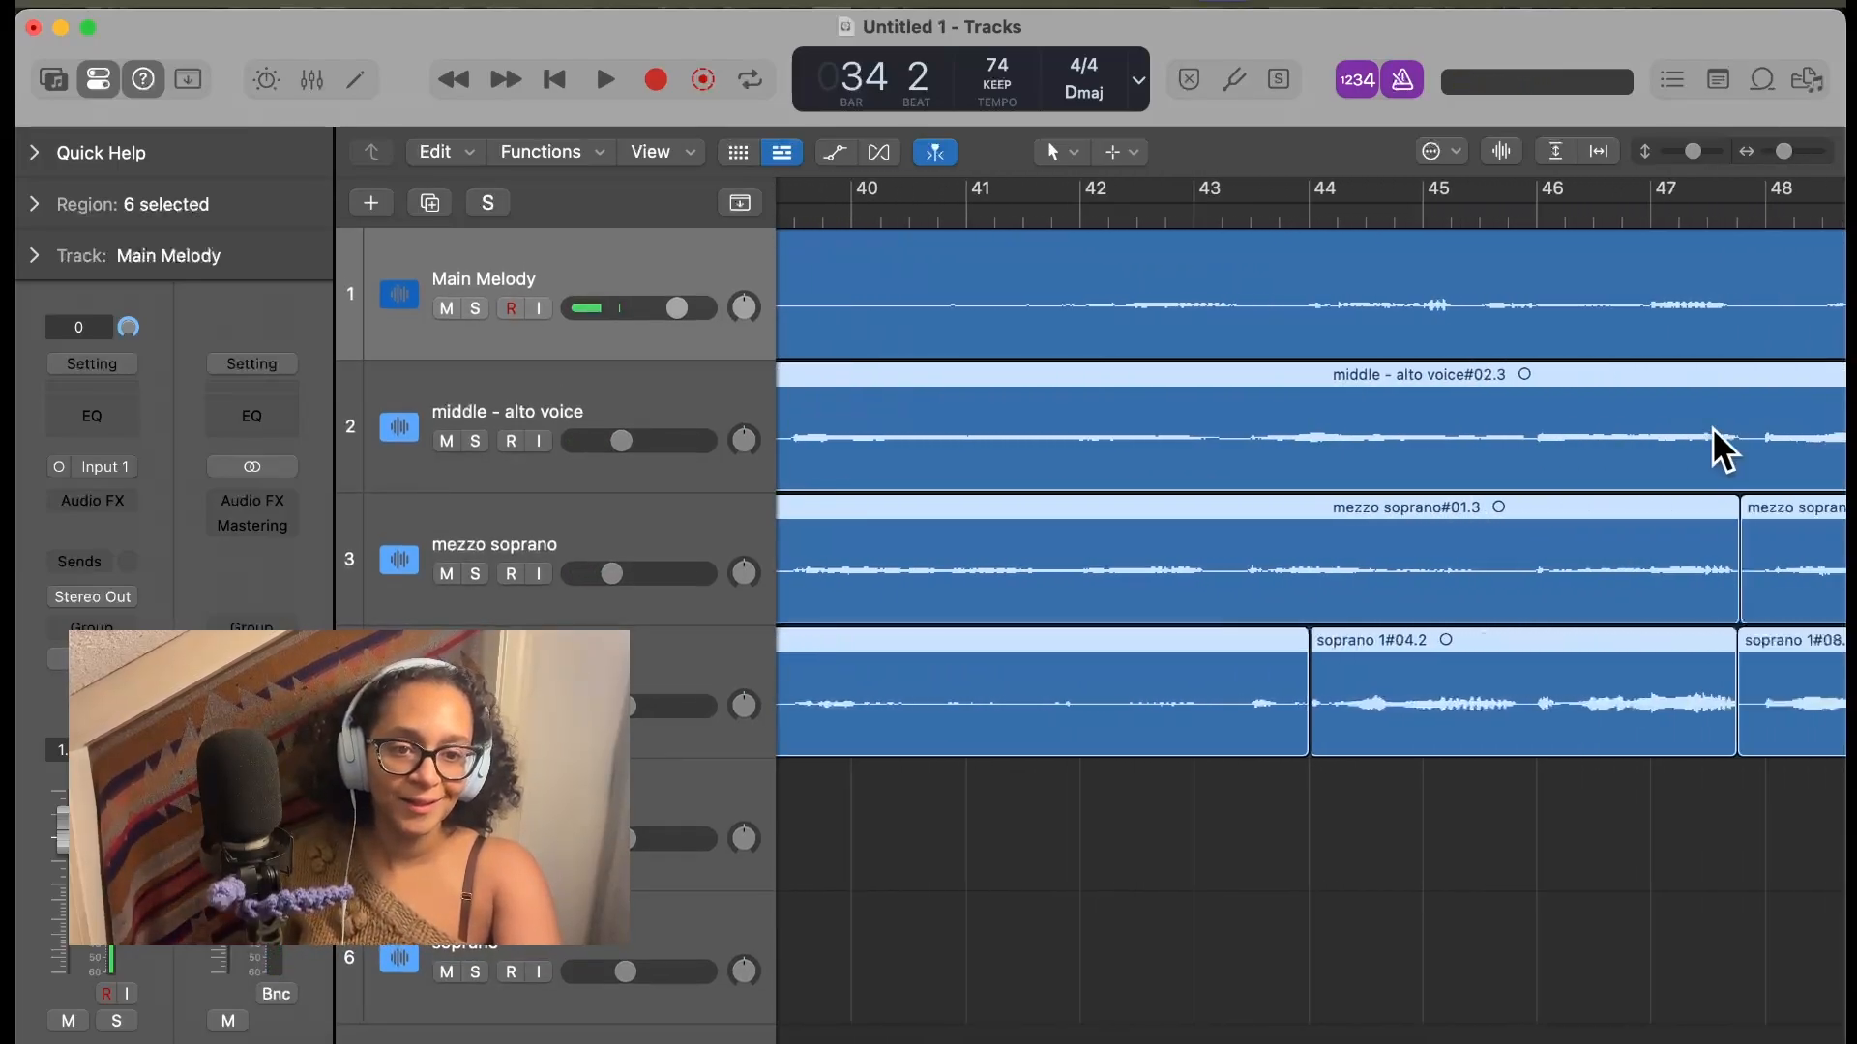
{"action": "left_click", "coordinate": [1455, 214]}
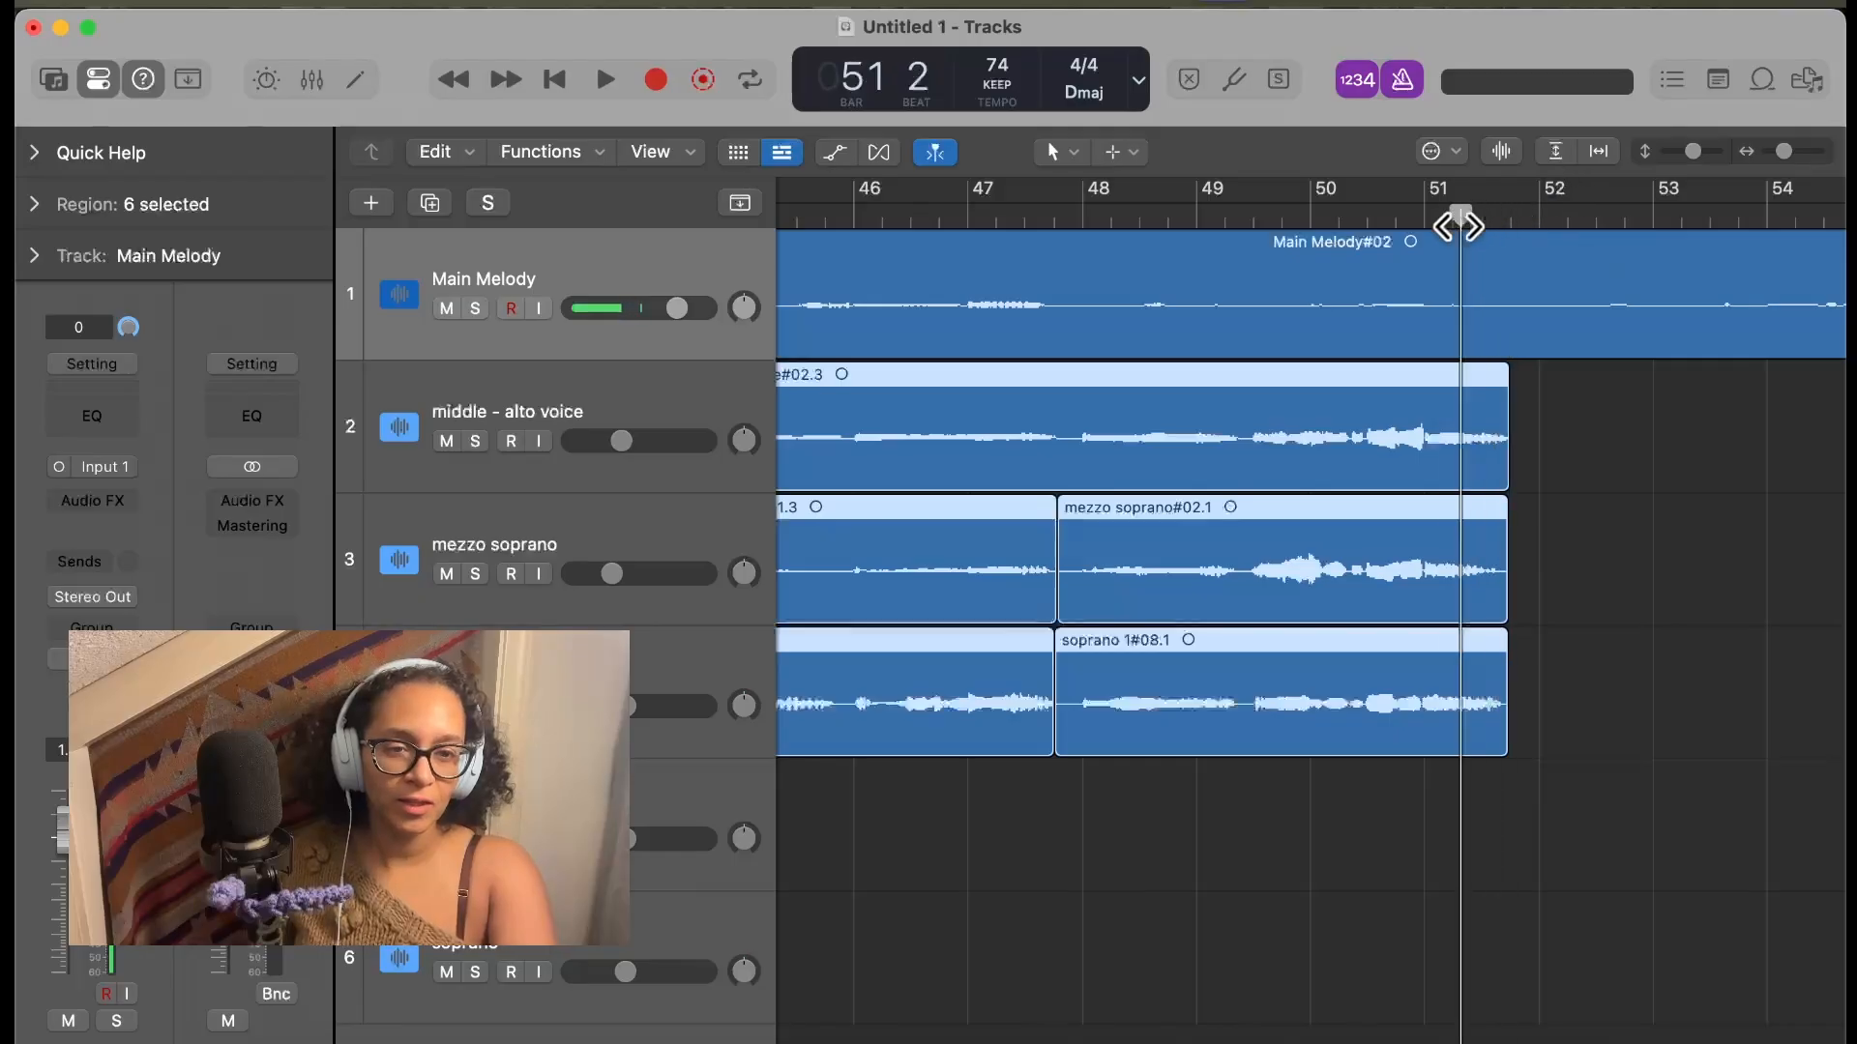
{"action": "key", "text": "space"}
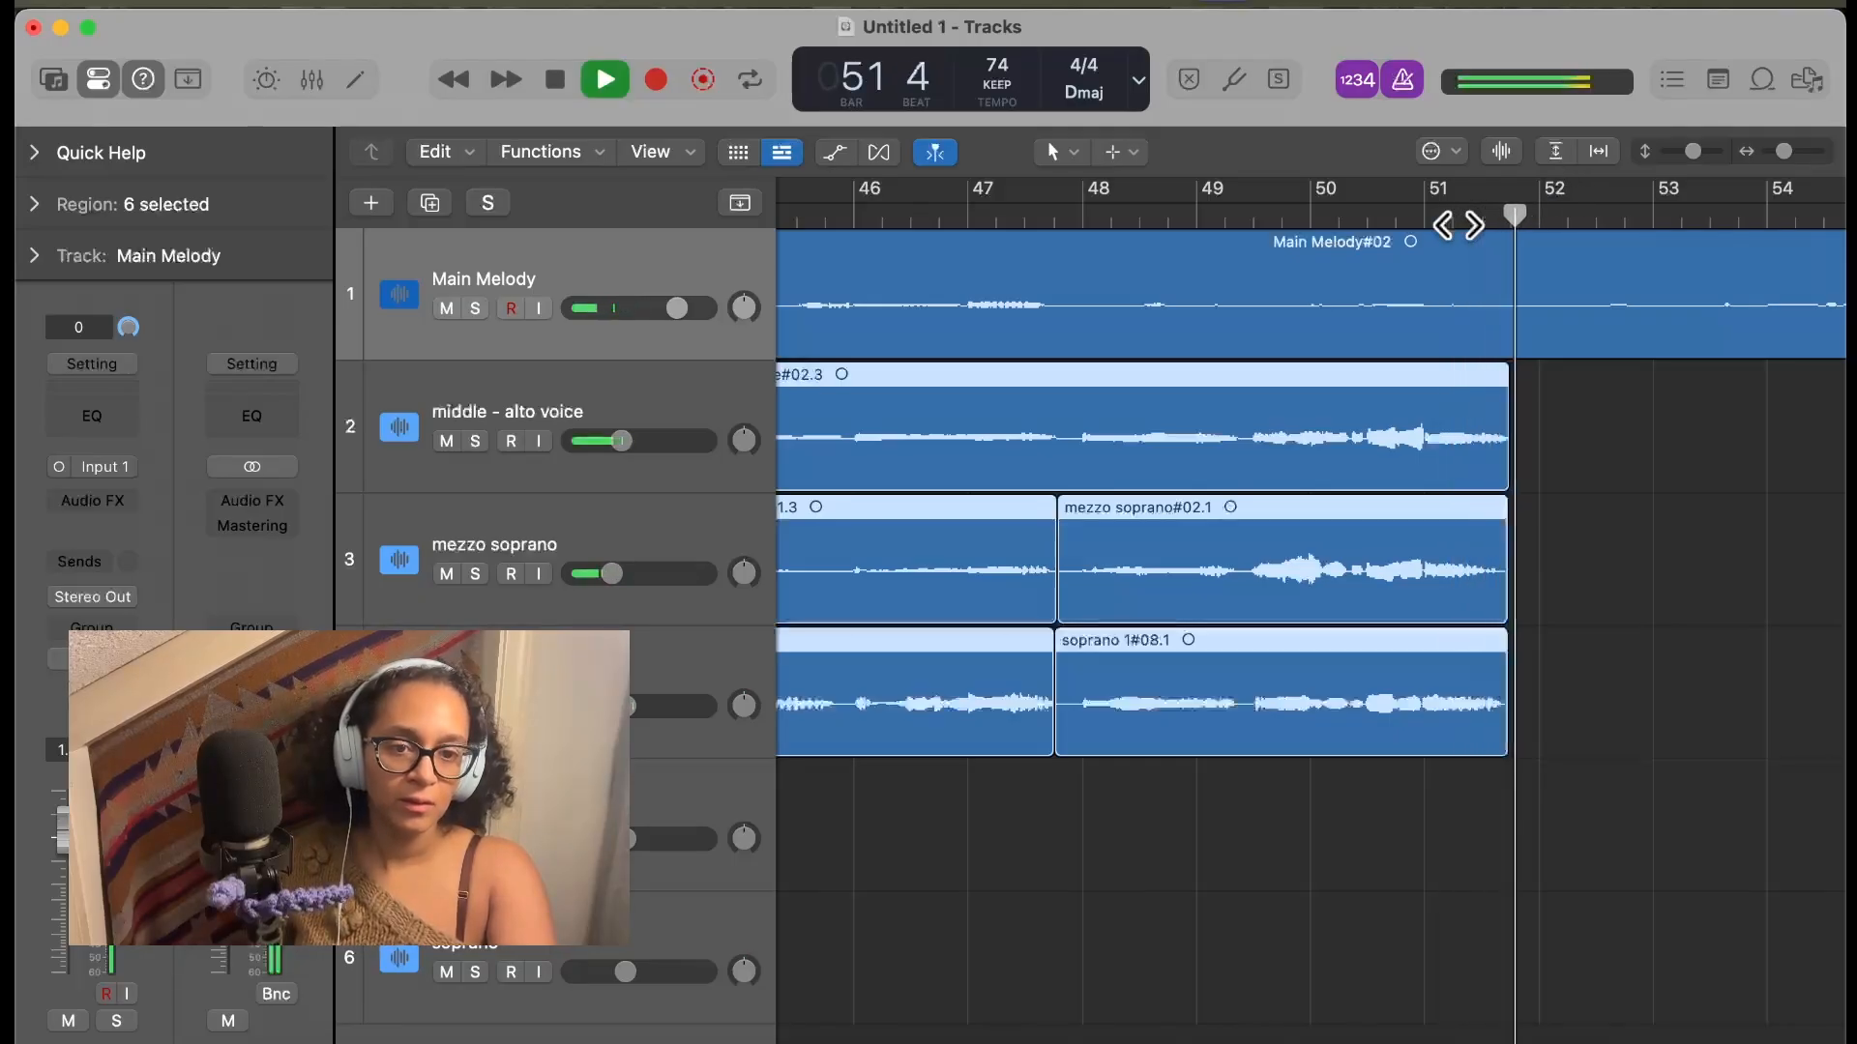
{"action": "key", "text": "space"}
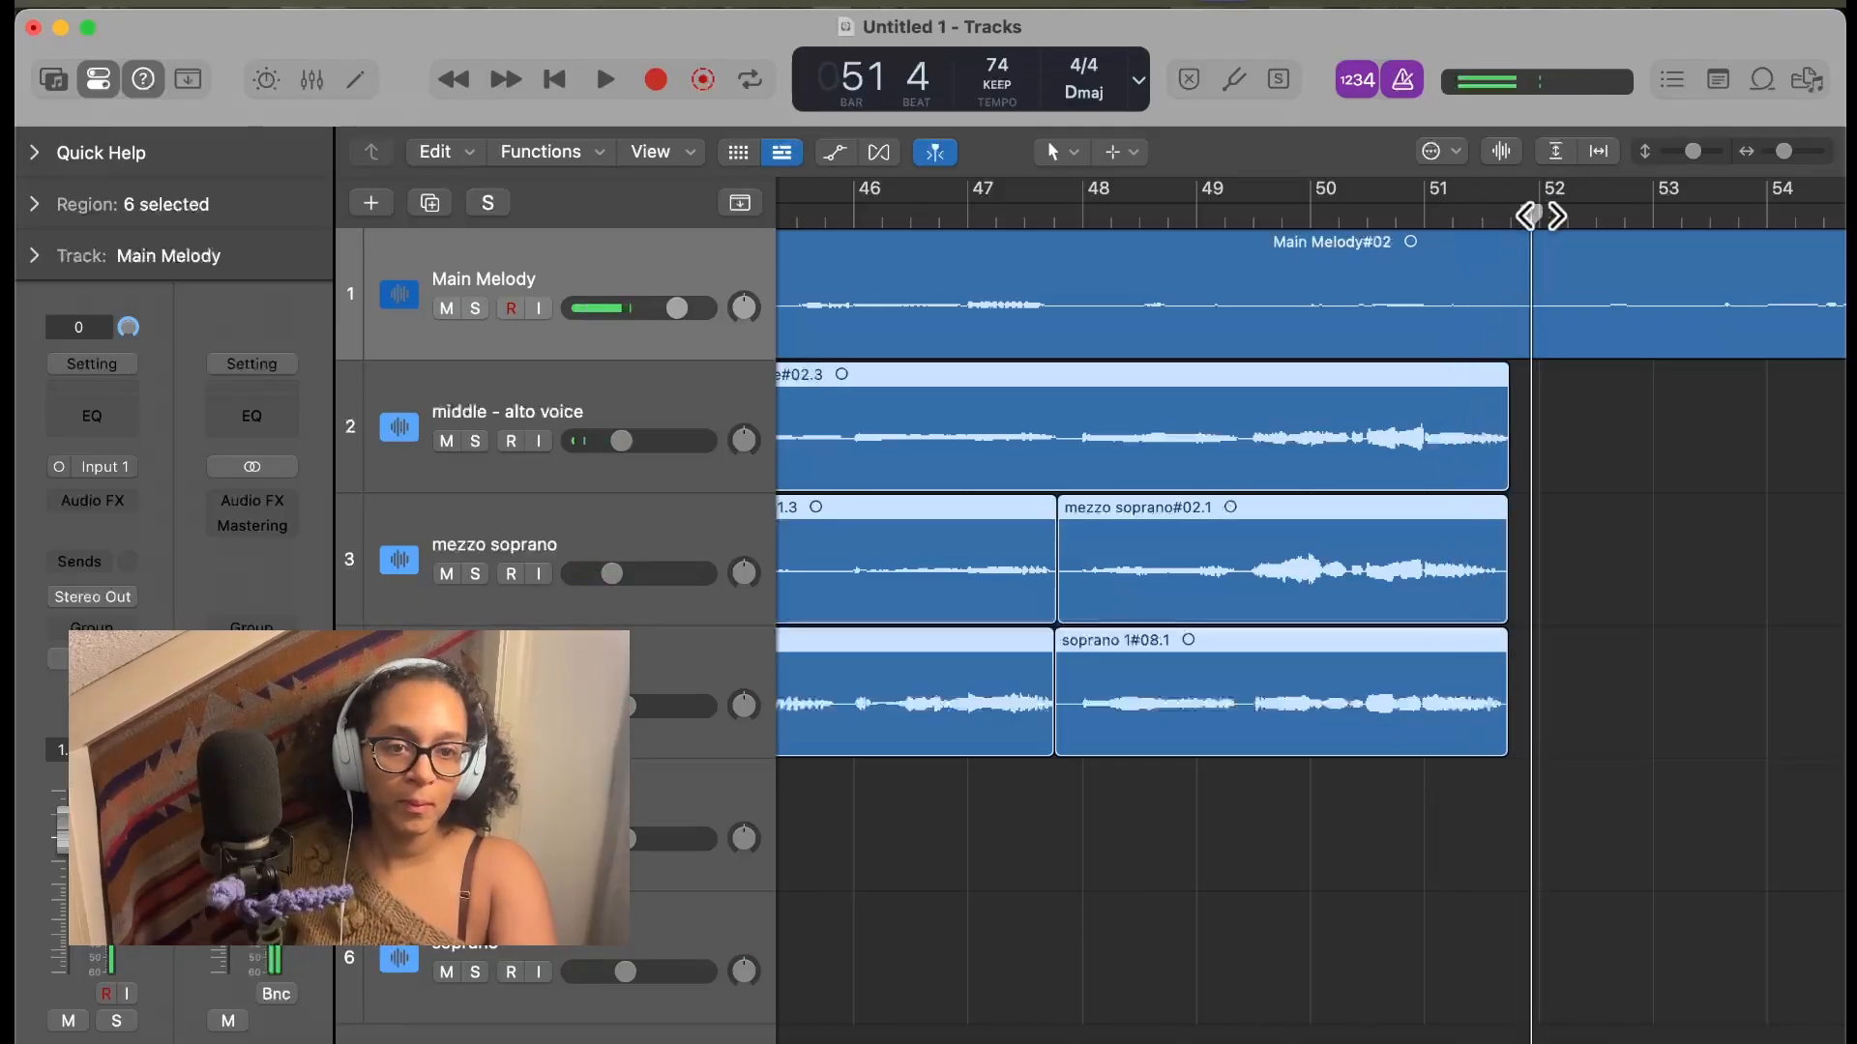
{"action": "left_click", "coordinate": [1542, 215]}
{"action": "key", "text": "super+v"}
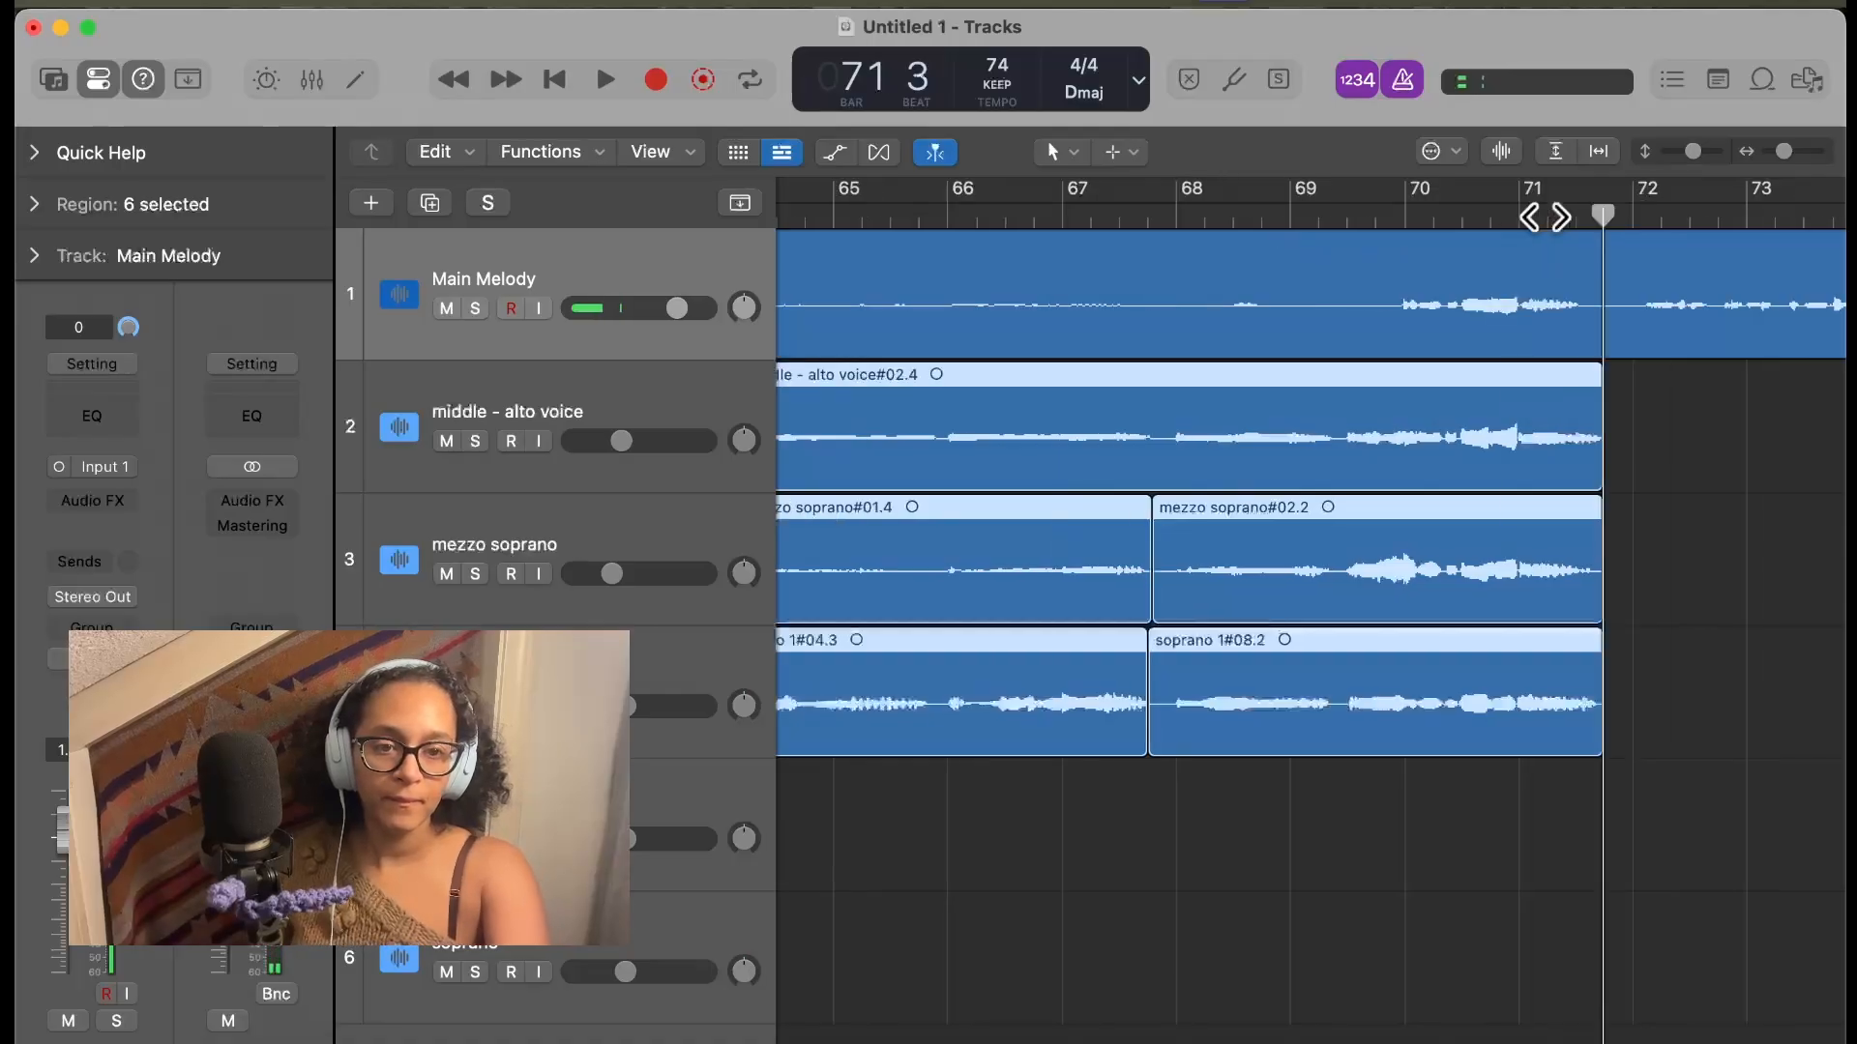
Play the transition into the newly pasted harmonies around bar 52, and open the Save dialog and cancel it
{"action": "scroll", "coordinate": [1356, 478], "scroll_direction": "left", "scroll_amount": 15}
{"action": "scroll", "coordinate": [1372, 478], "scroll_direction": "left", "scroll_amount": 2}
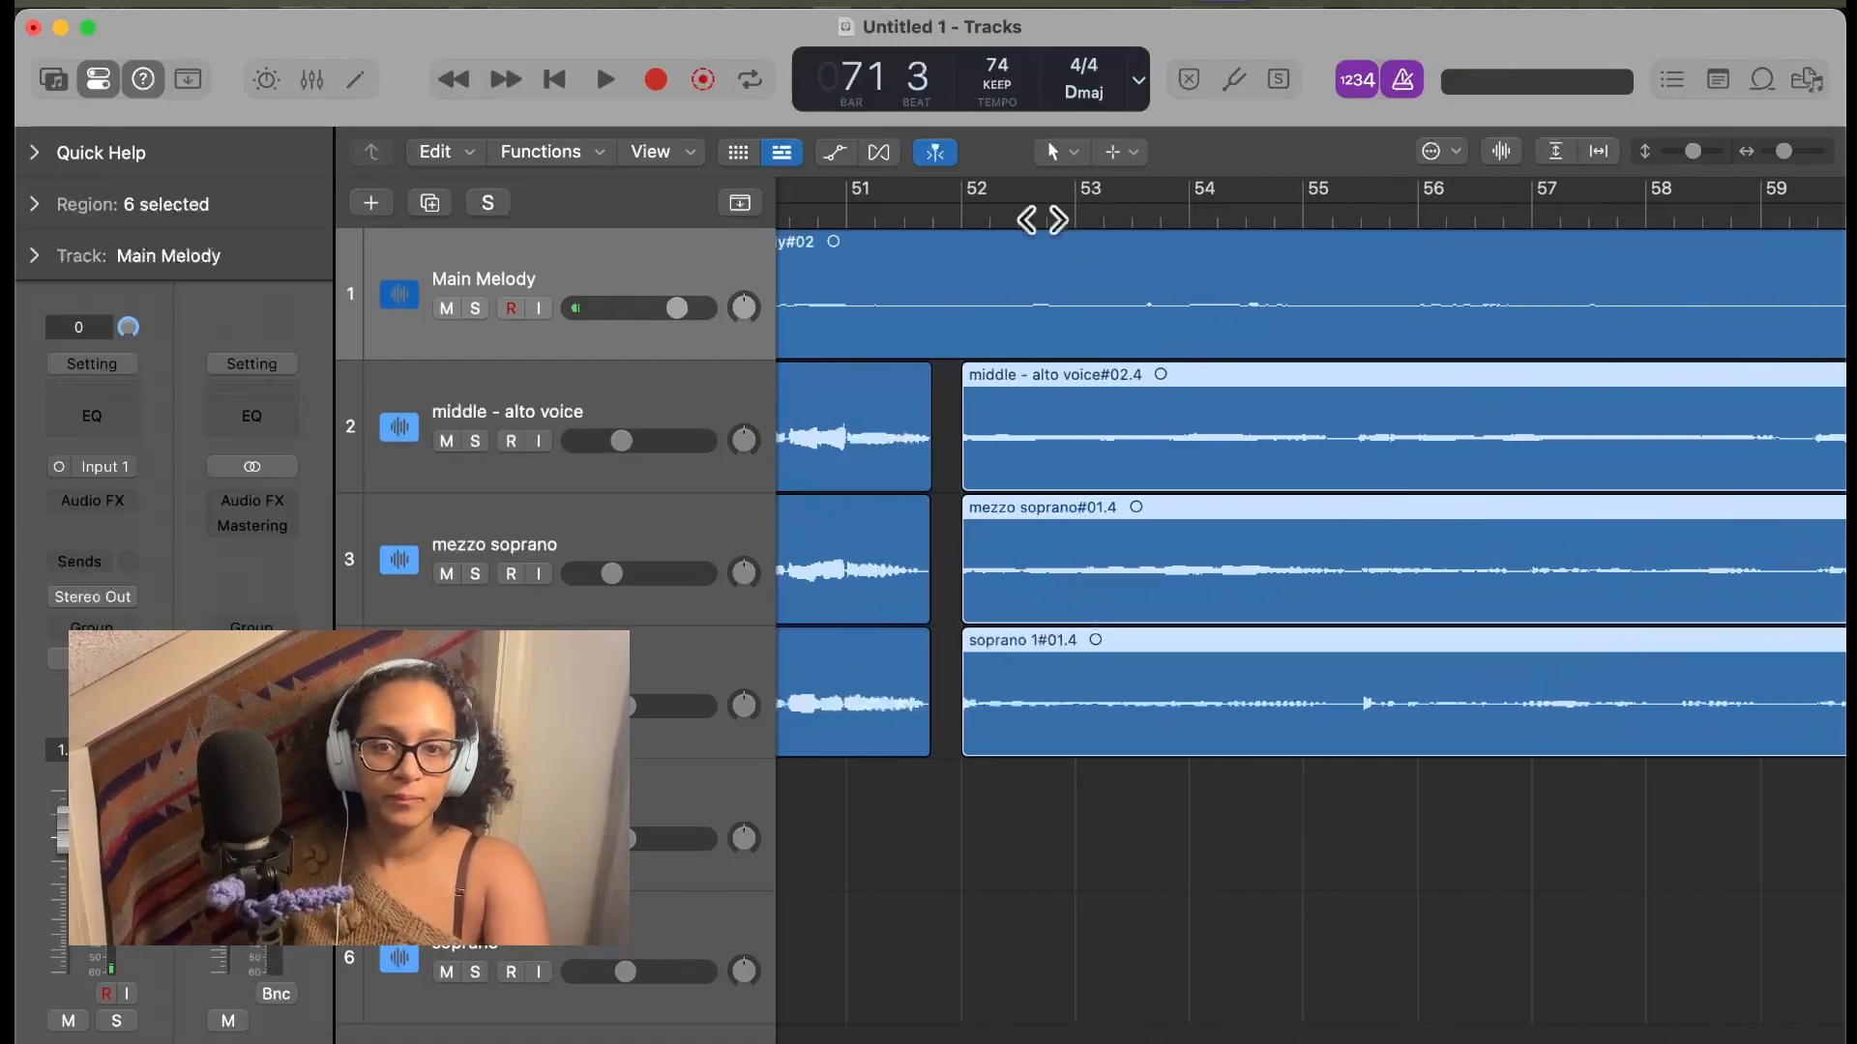
{"action": "double_click", "coordinate": [955, 208]}
{"action": "key", "text": "space"}
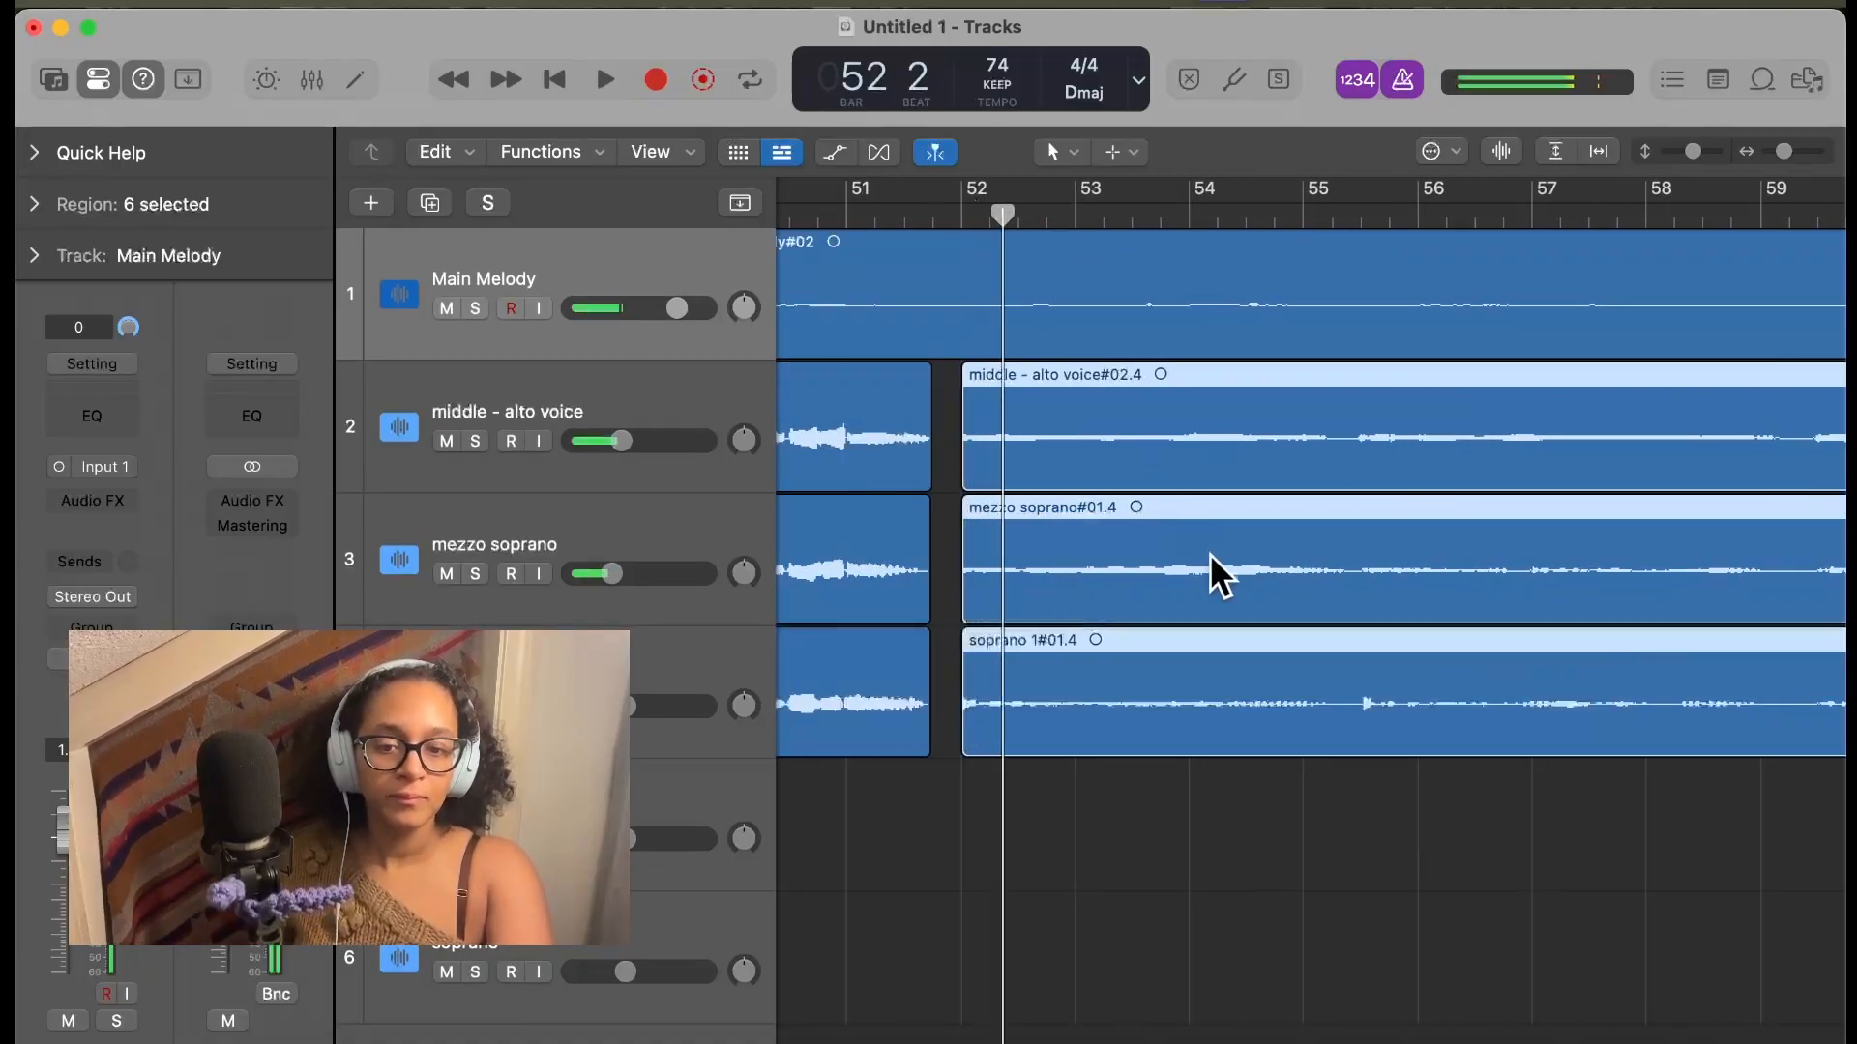
{"action": "key", "text": "super+s"}
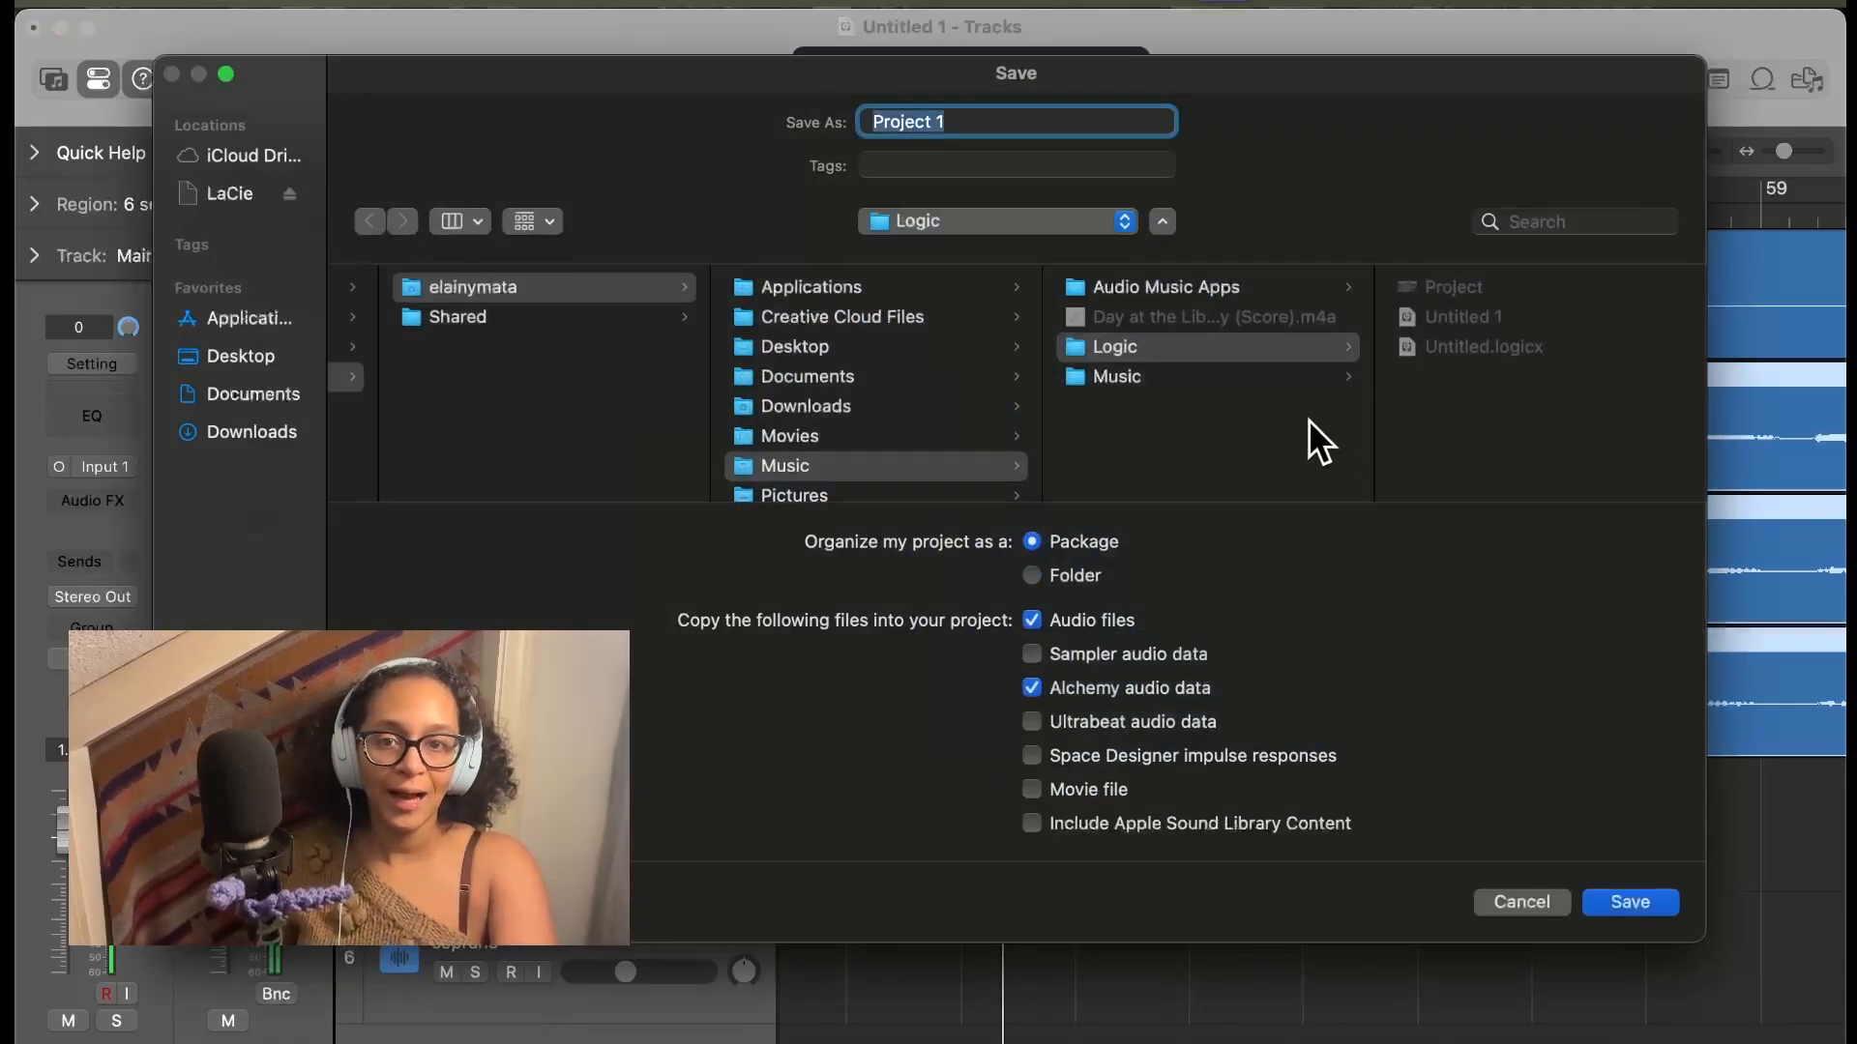
{"action": "left_click", "coordinate": [1538, 899]}
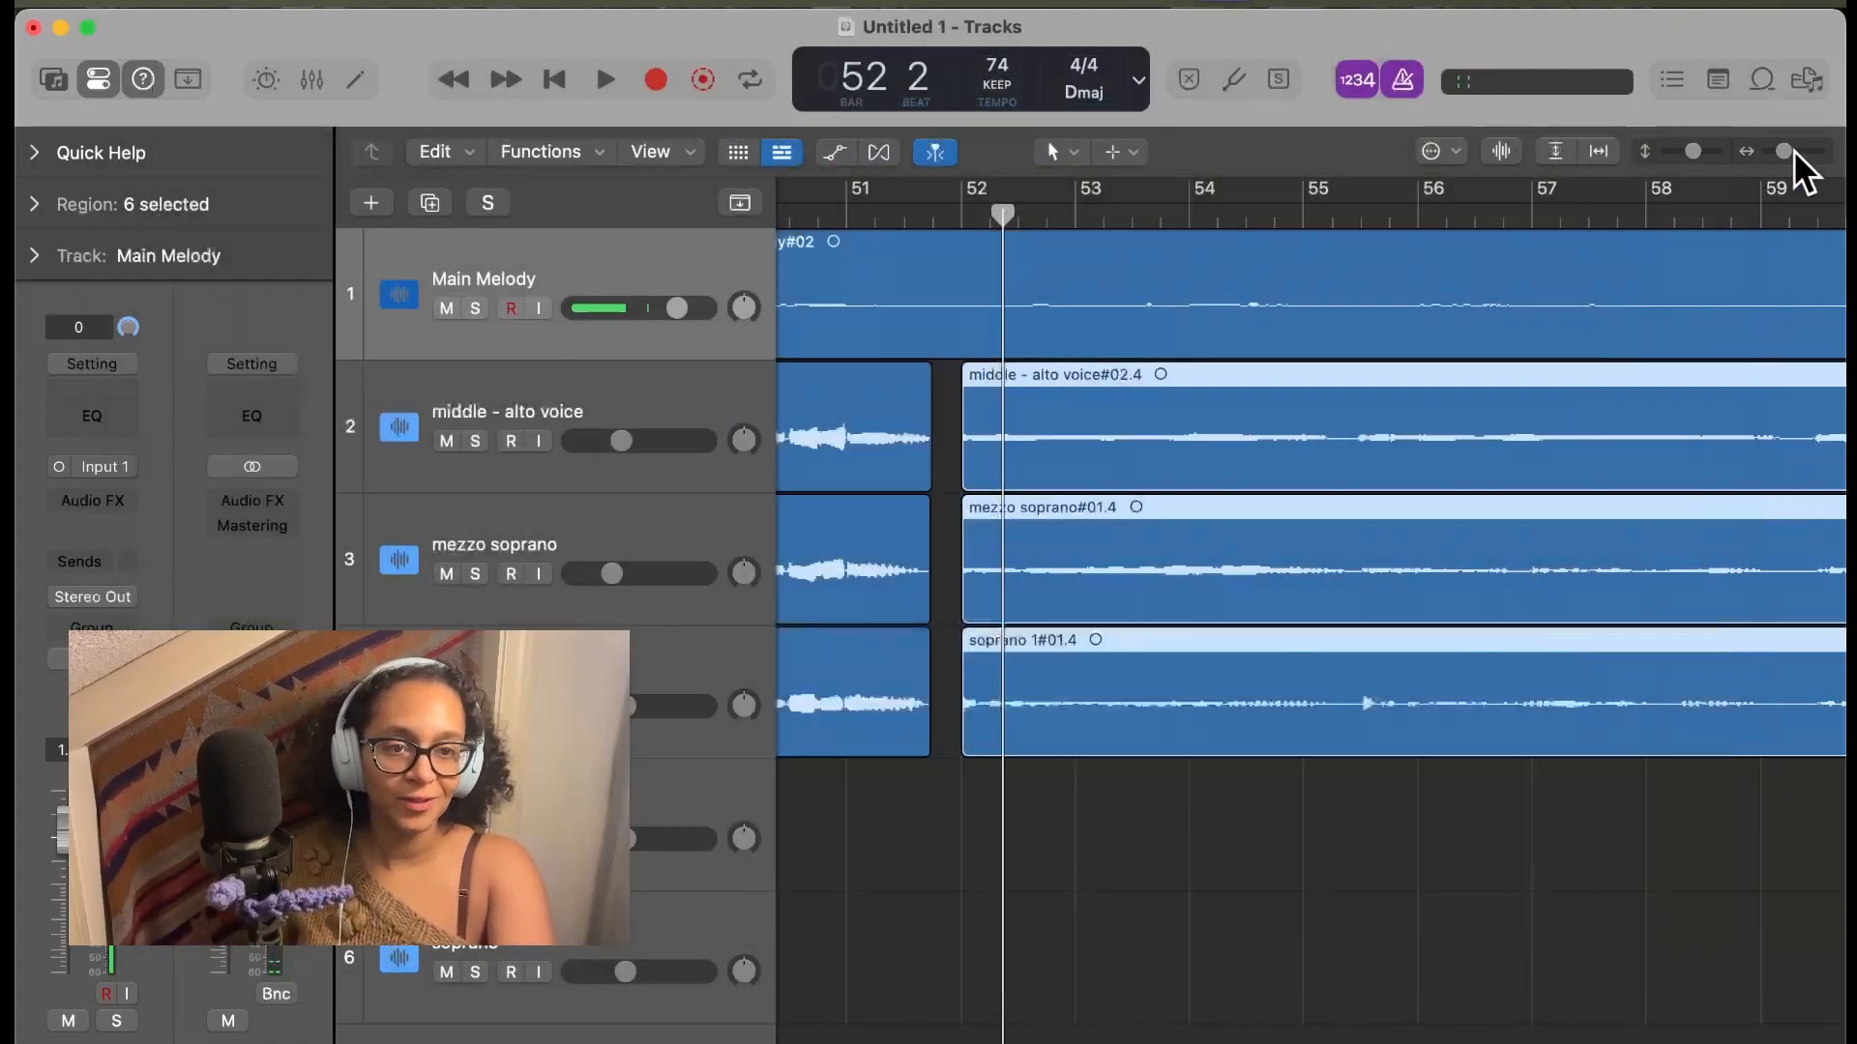
Place the playhead at bar 72, just after the end of the harmony copy, and clear the region selection
{"action": "left_click_drag", "start_coordinate": [1789, 150], "coordinate": [1776, 152]}
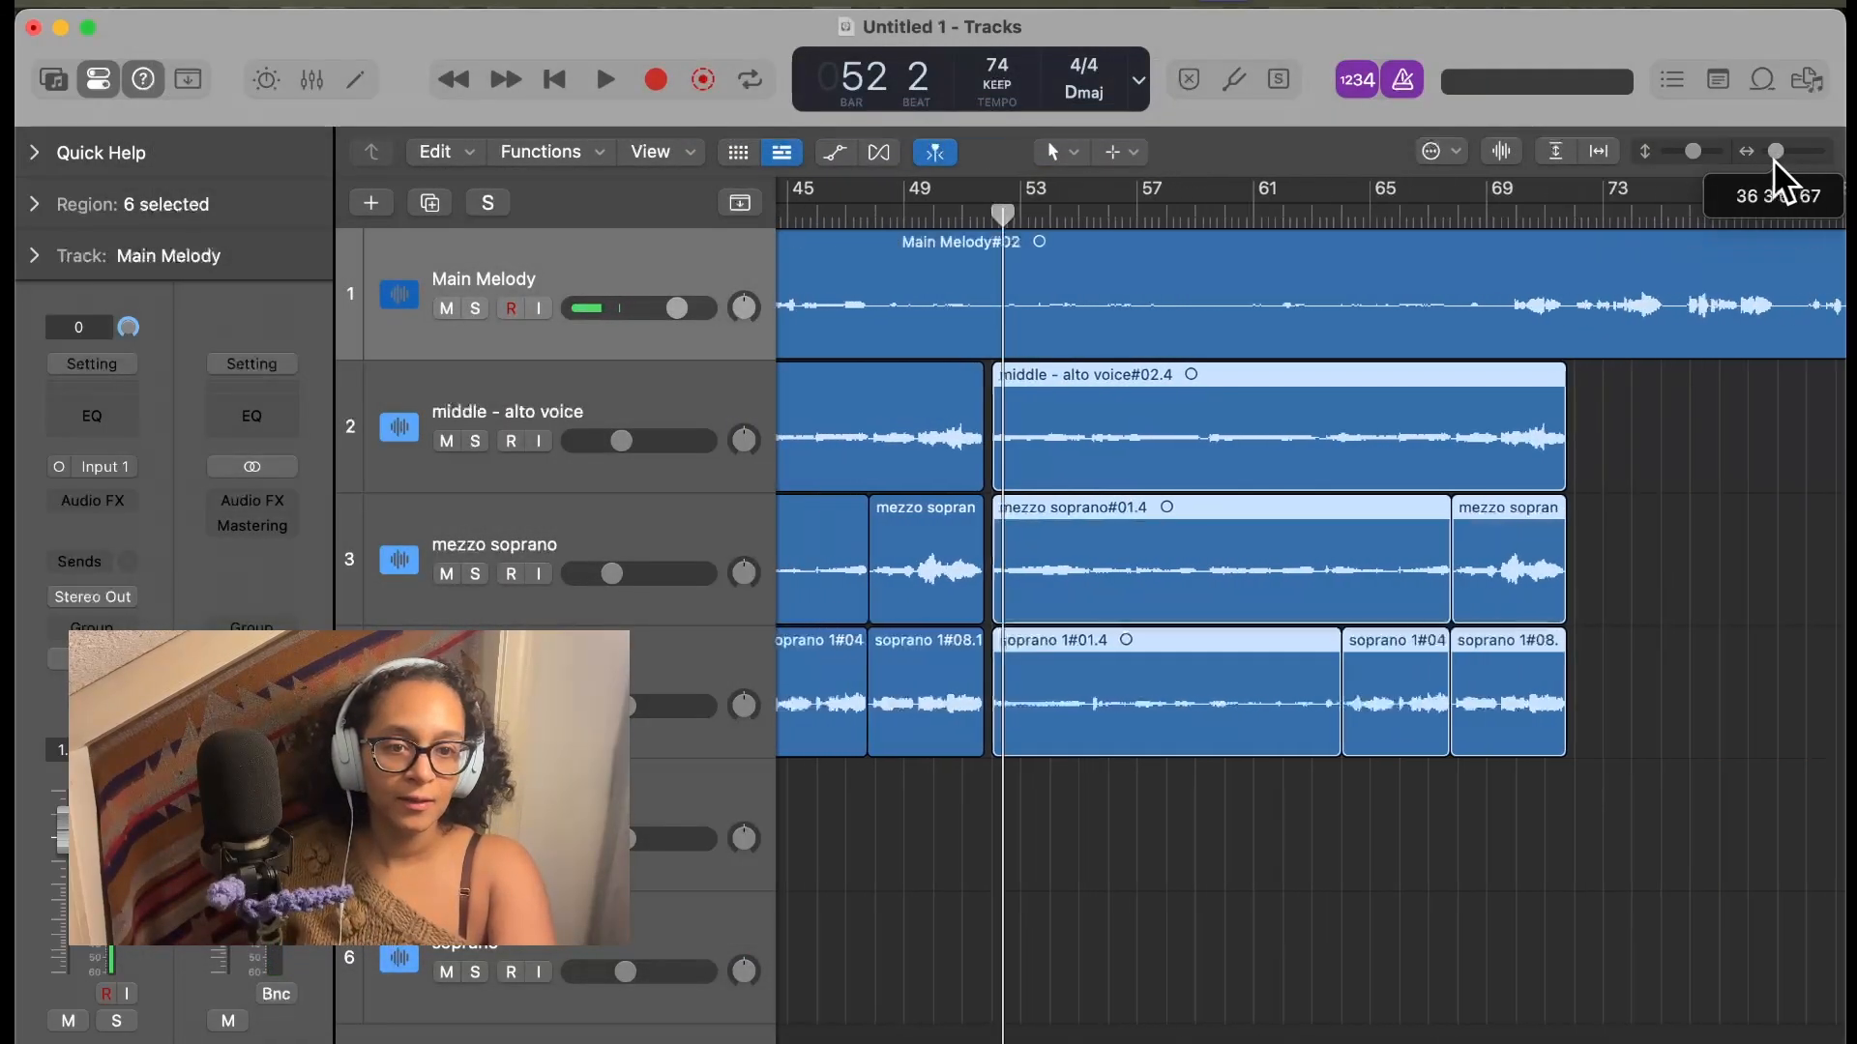
{"action": "left_click", "coordinate": [1573, 218]}
{"action": "left_click_drag", "start_coordinate": [1763, 159], "coordinate": [1791, 151]}
{"action": "scroll", "coordinate": [1645, 468], "scroll_direction": "right", "scroll_amount": 15}
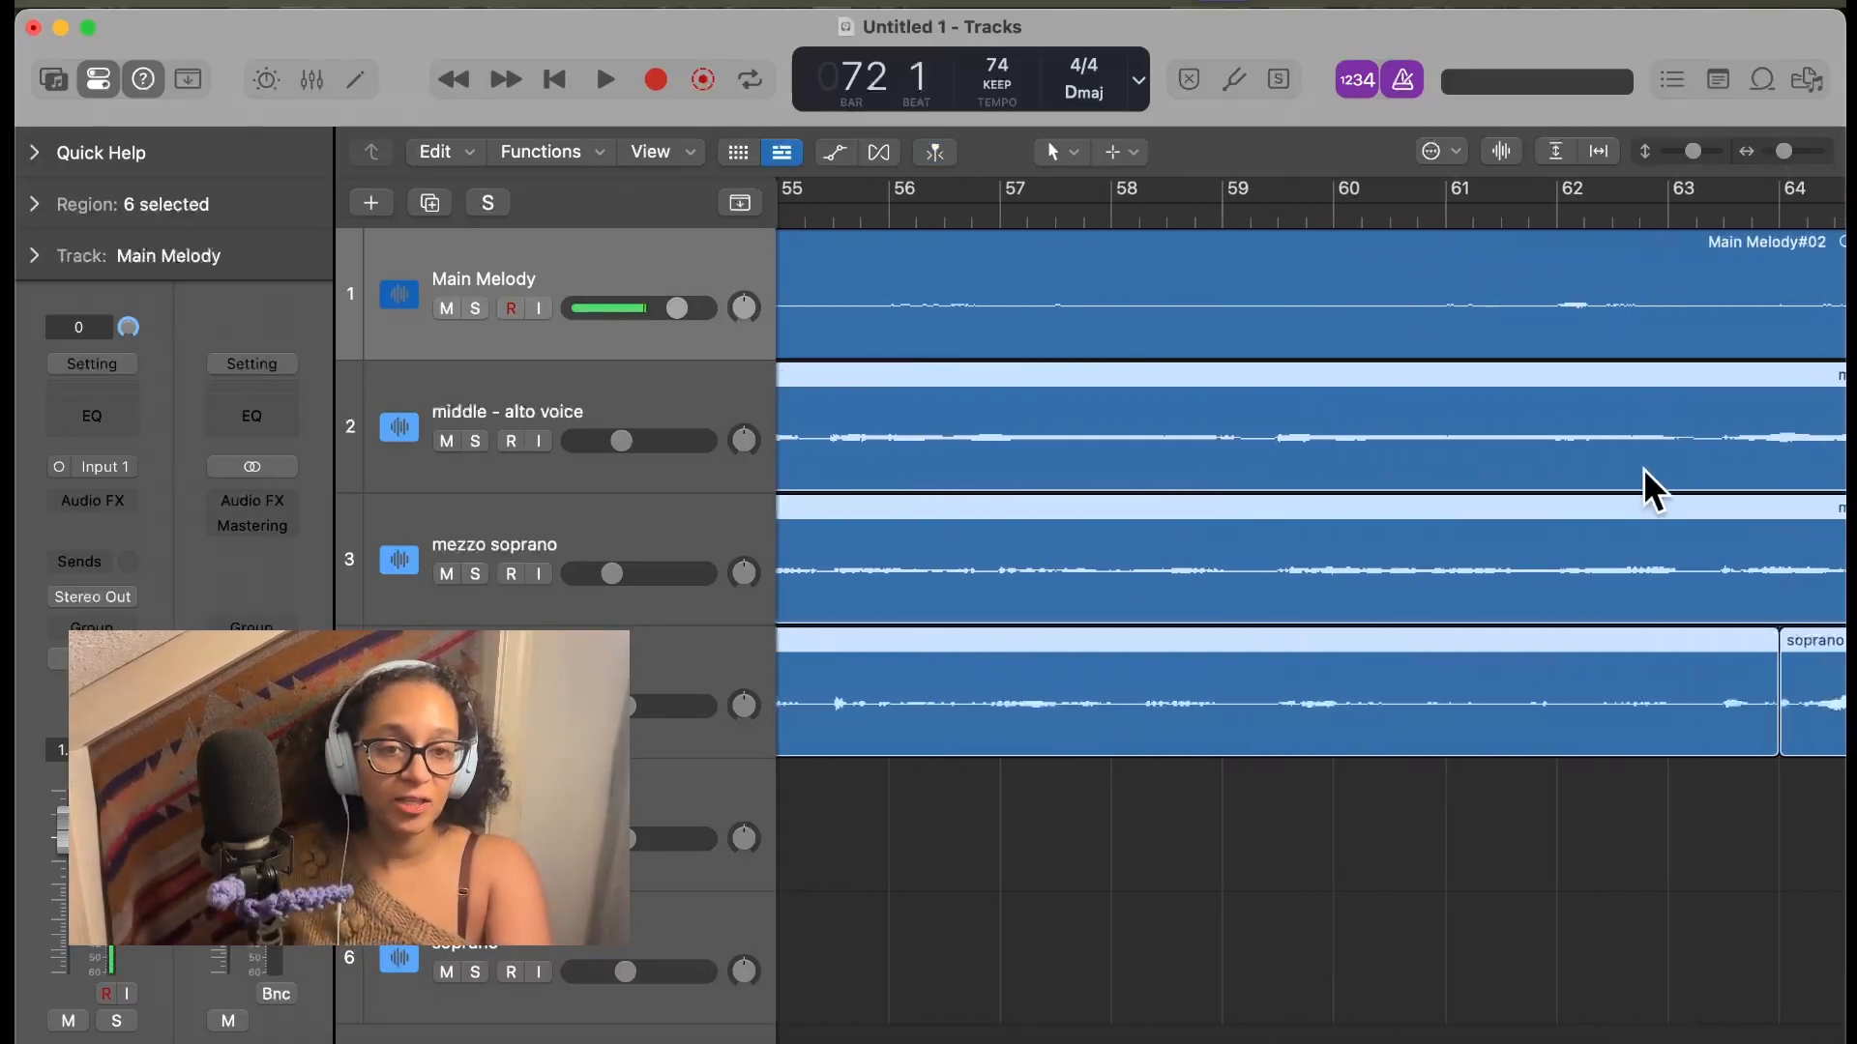
{"action": "scroll", "coordinate": [1644, 468], "scroll_direction": "right", "scroll_amount": 4}
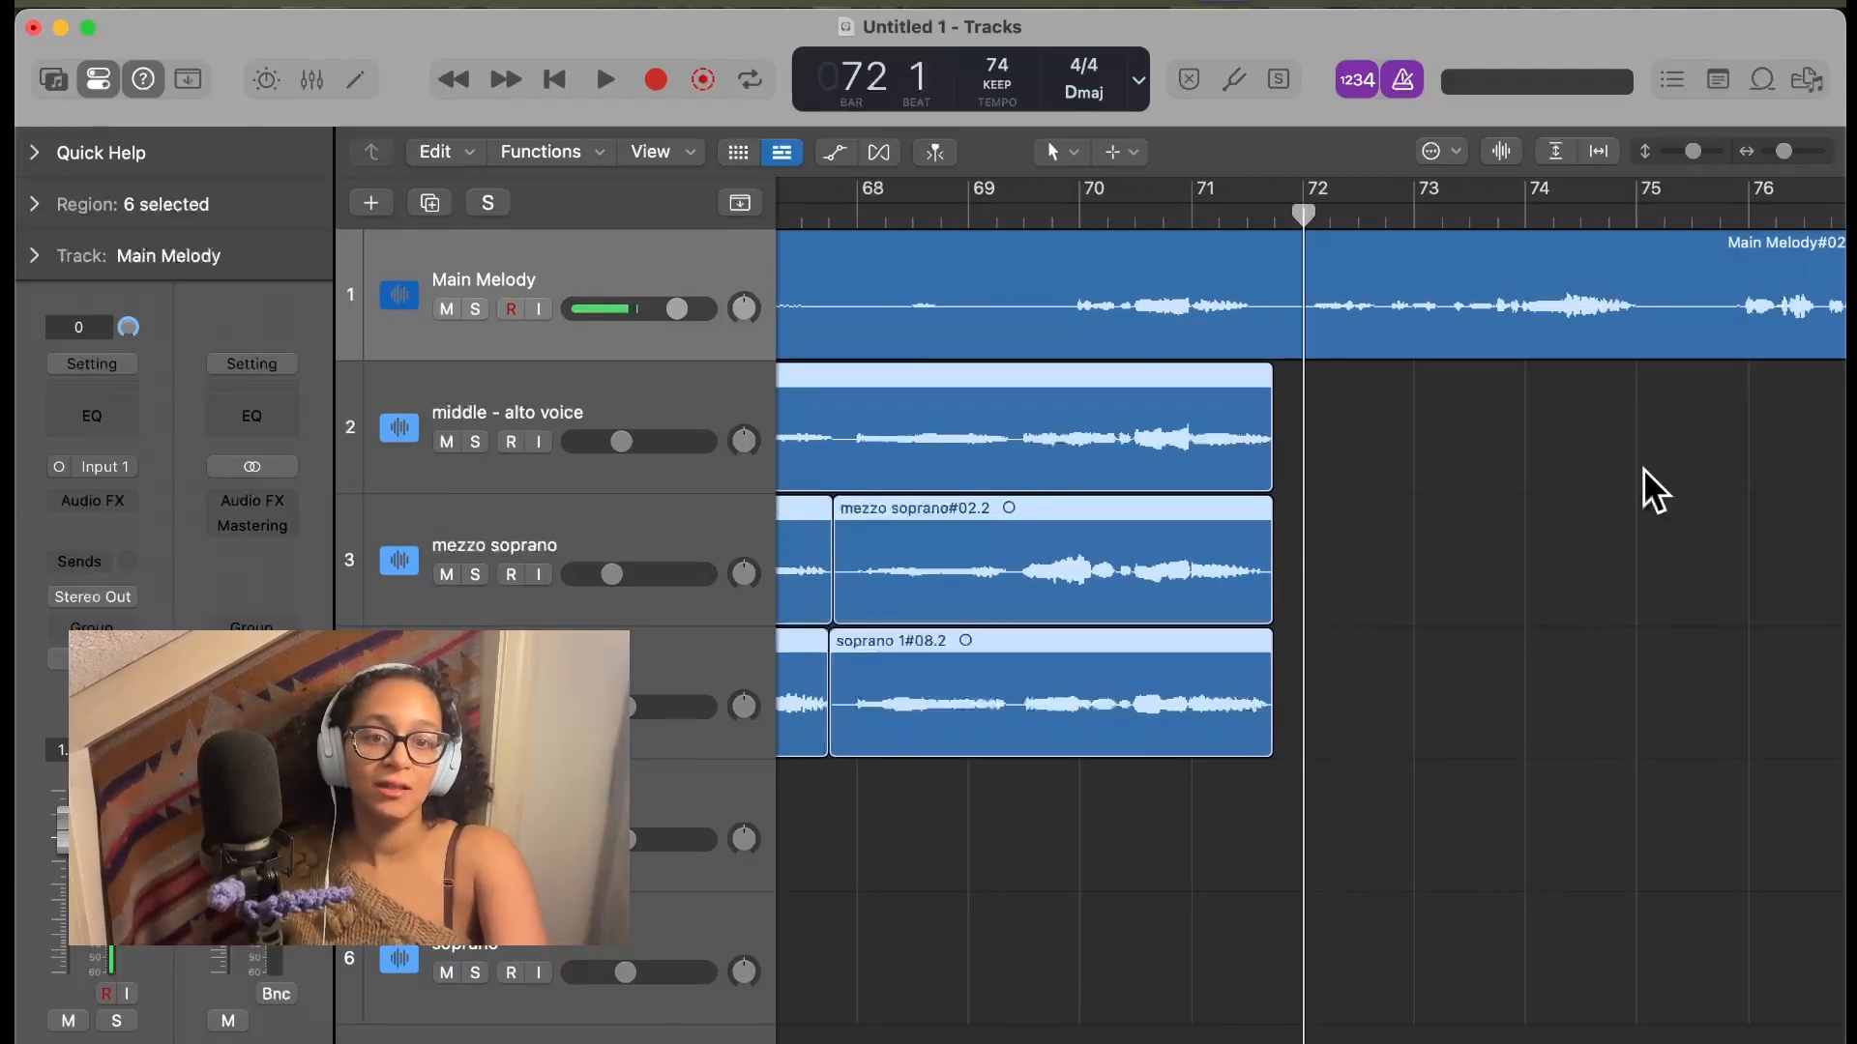
{"action": "left_click", "coordinate": [1426, 622]}
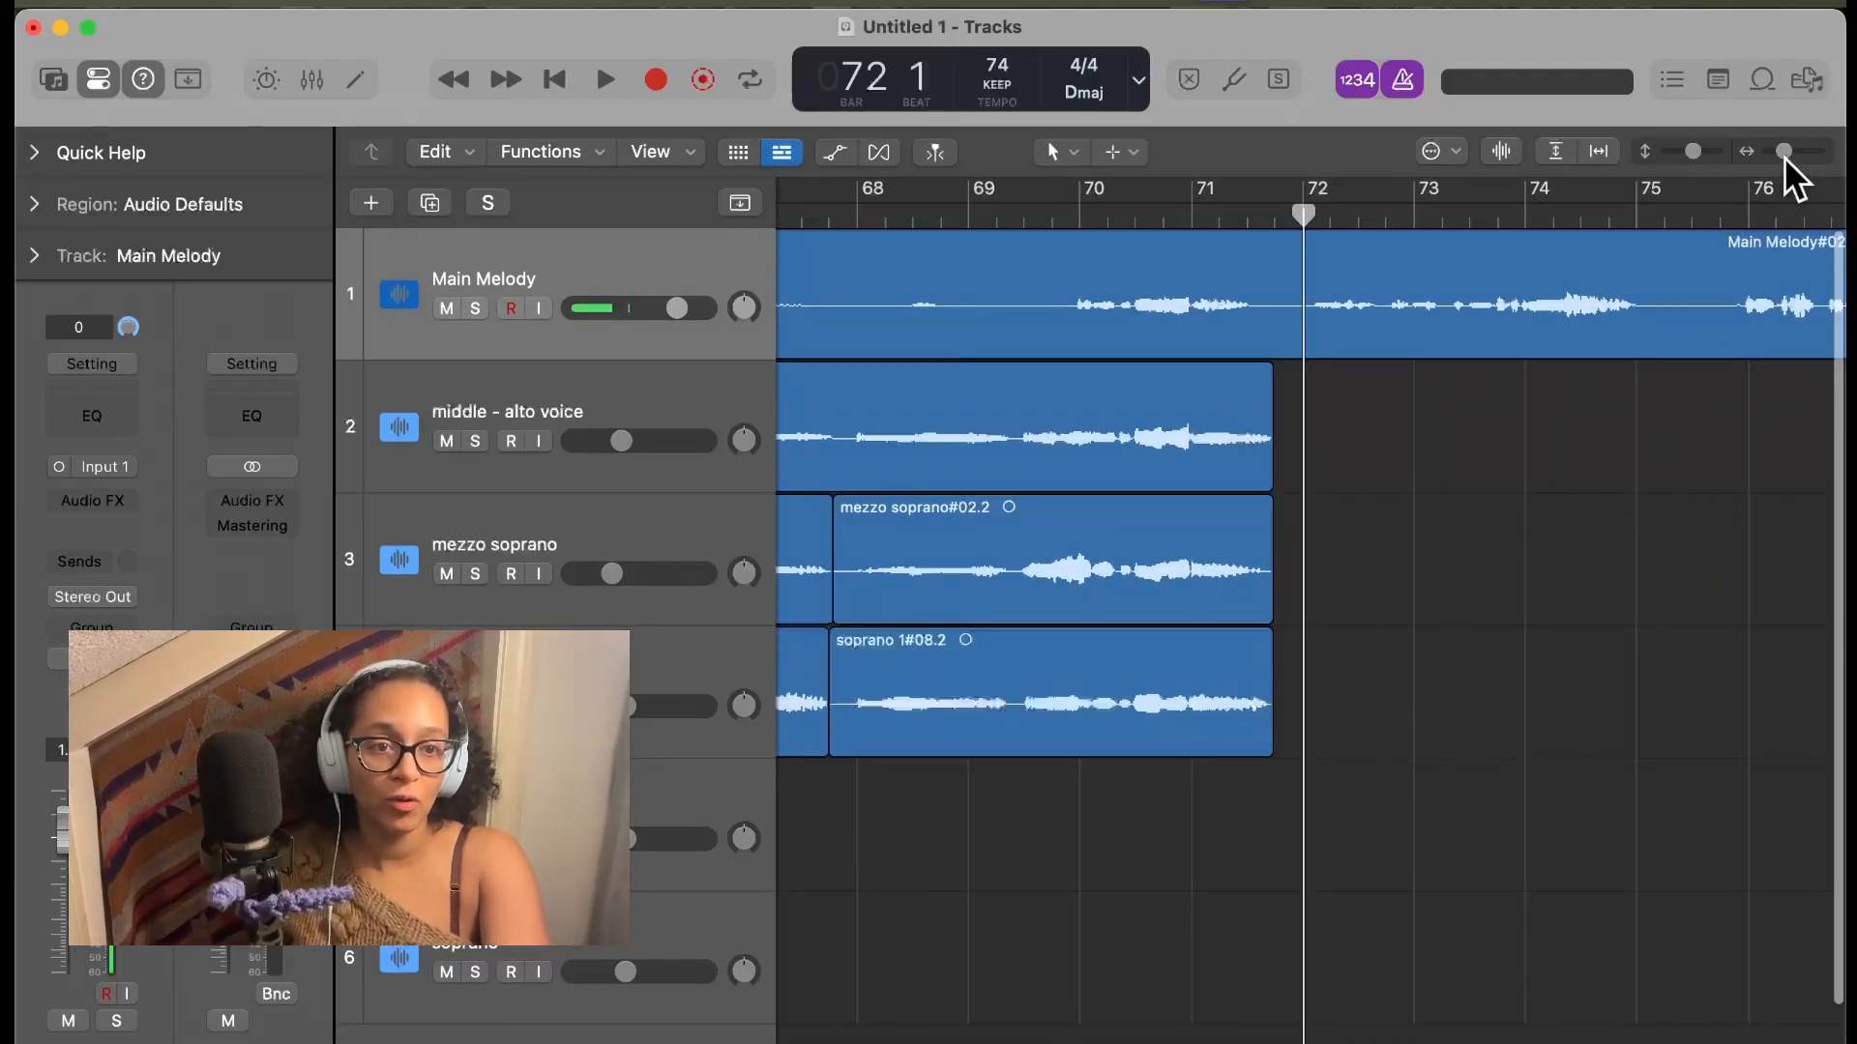
Copy the six harmony regions that start at bar 52 and paste them at bar 72
{"action": "left_click_drag", "start_coordinate": [1785, 155], "coordinate": [1771, 151]}
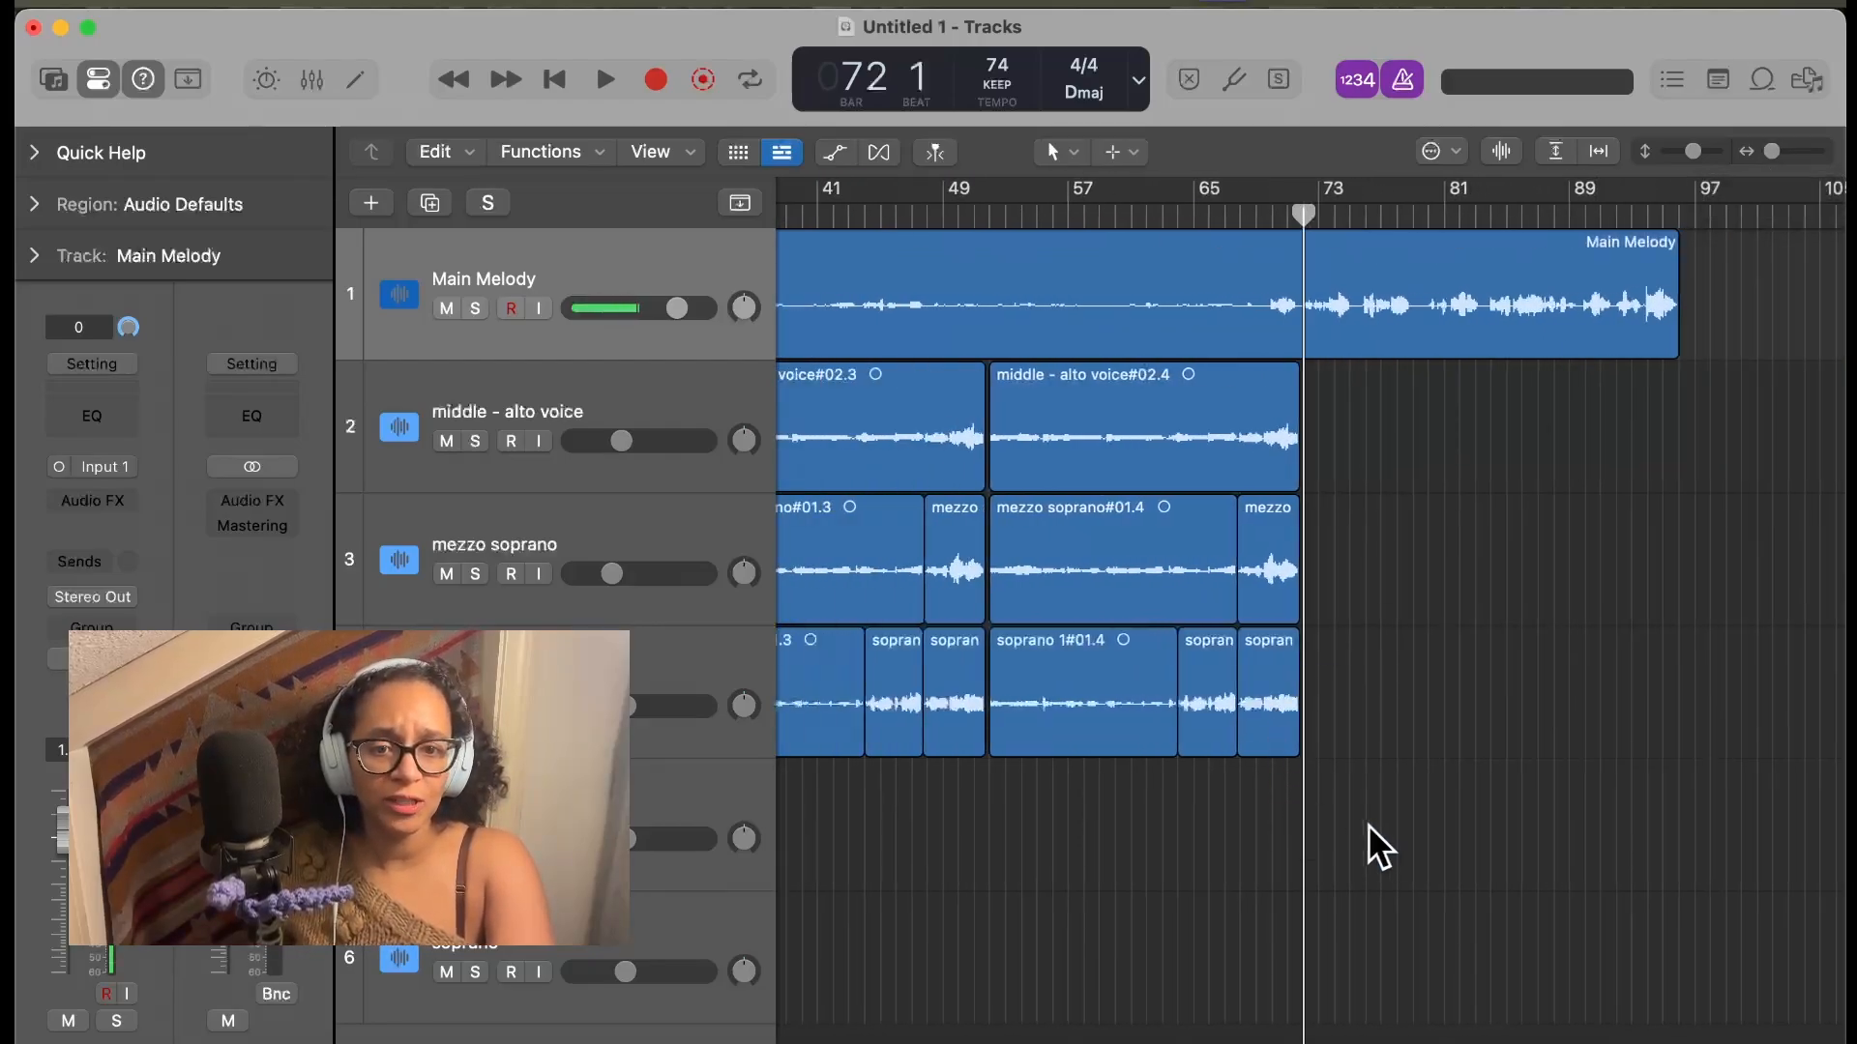
{"action": "left_click_drag", "start_coordinate": [1369, 825], "coordinate": [1112, 434]}
{"action": "scroll", "coordinate": [1425, 305], "scroll_direction": "left", "scroll_amount": 3}
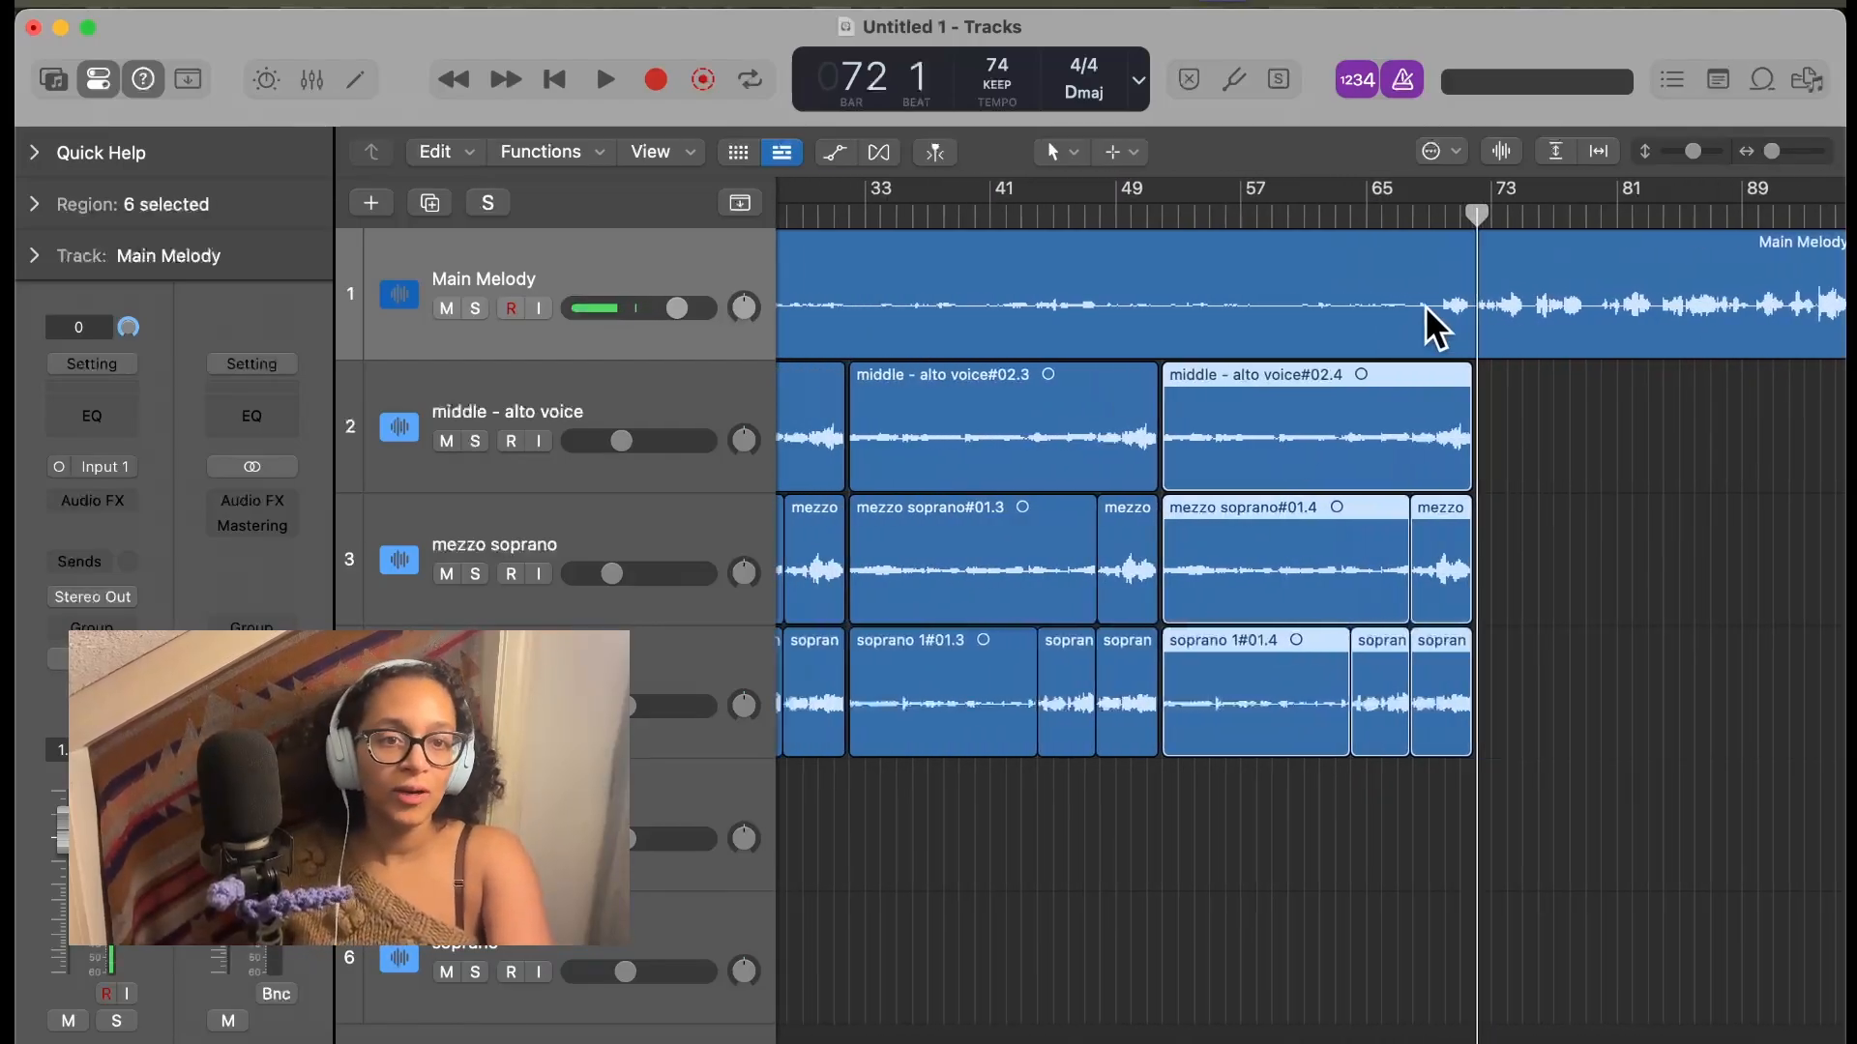
{"action": "scroll", "coordinate": [1424, 306], "scroll_direction": "left", "scroll_amount": 1}
{"action": "left_click_drag", "start_coordinate": [1772, 147], "coordinate": [1790, 147]}
{"action": "scroll", "coordinate": [1592, 519], "scroll_direction": "right", "scroll_amount": 14}
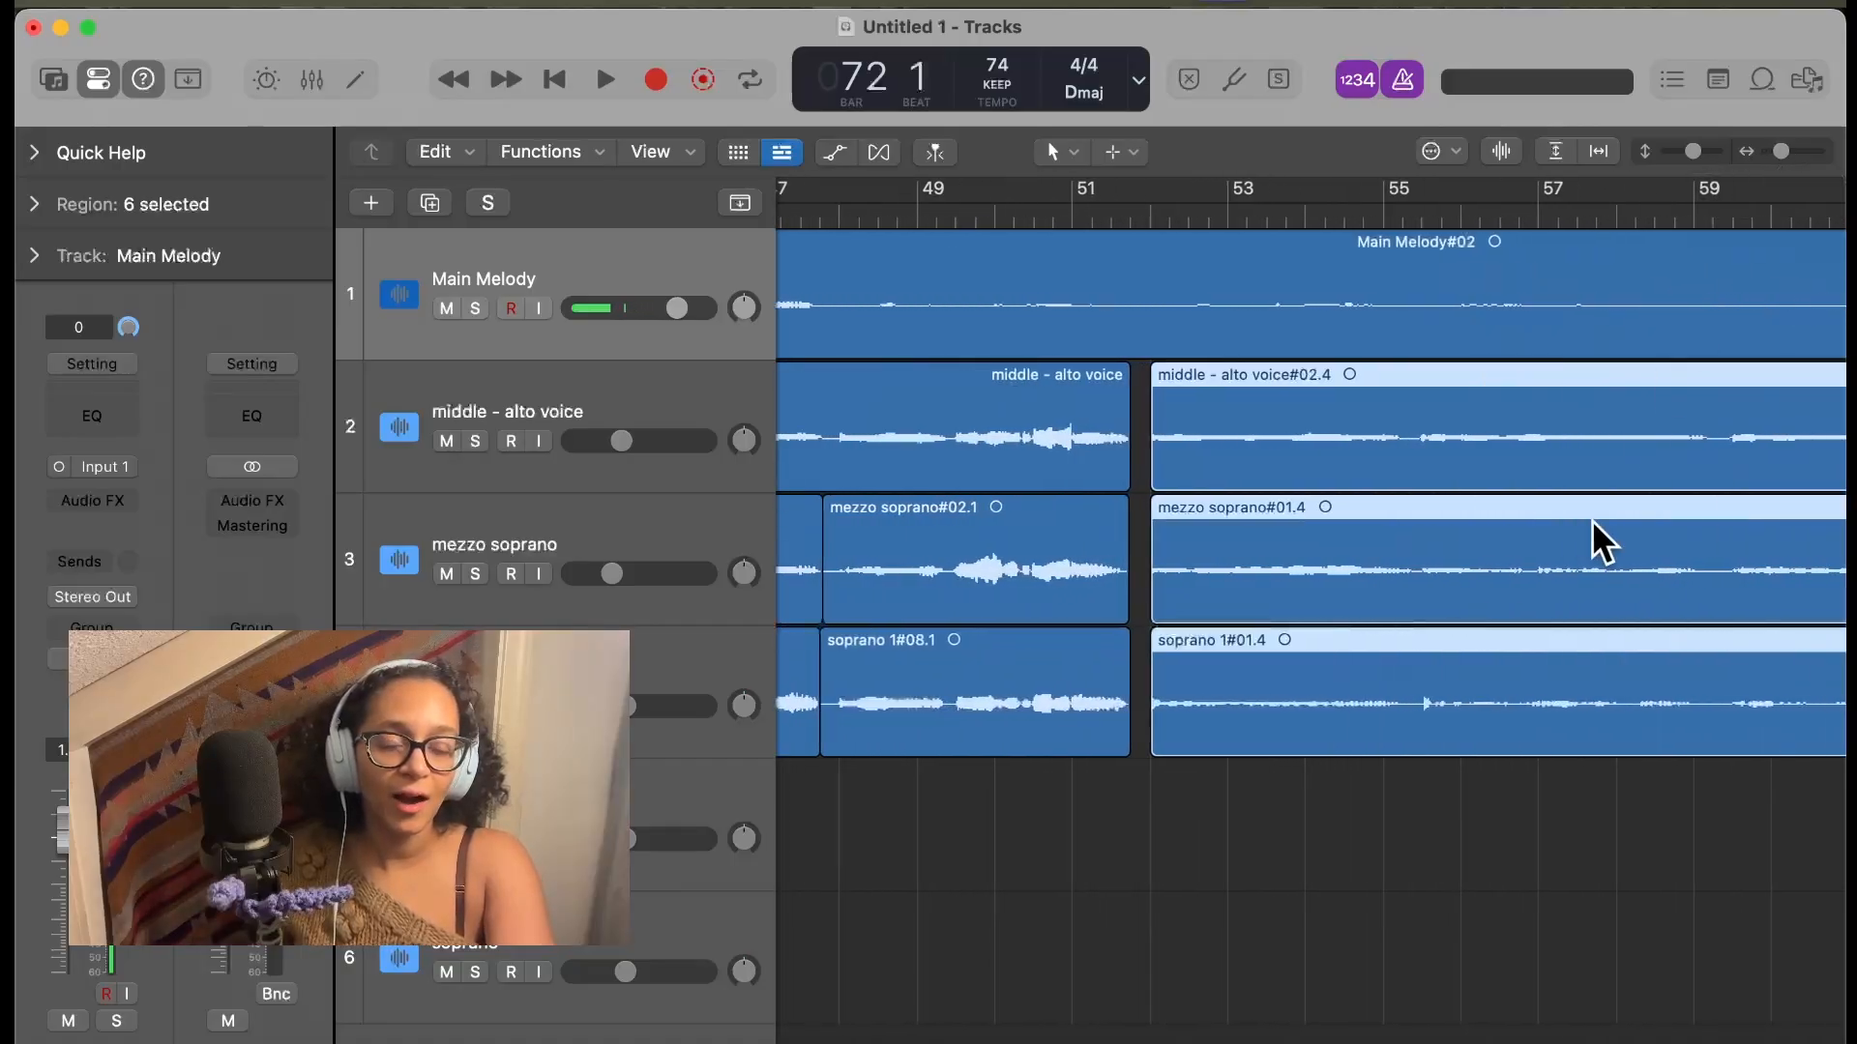
{"action": "scroll", "coordinate": [1592, 519], "scroll_direction": "right", "scroll_amount": 2}
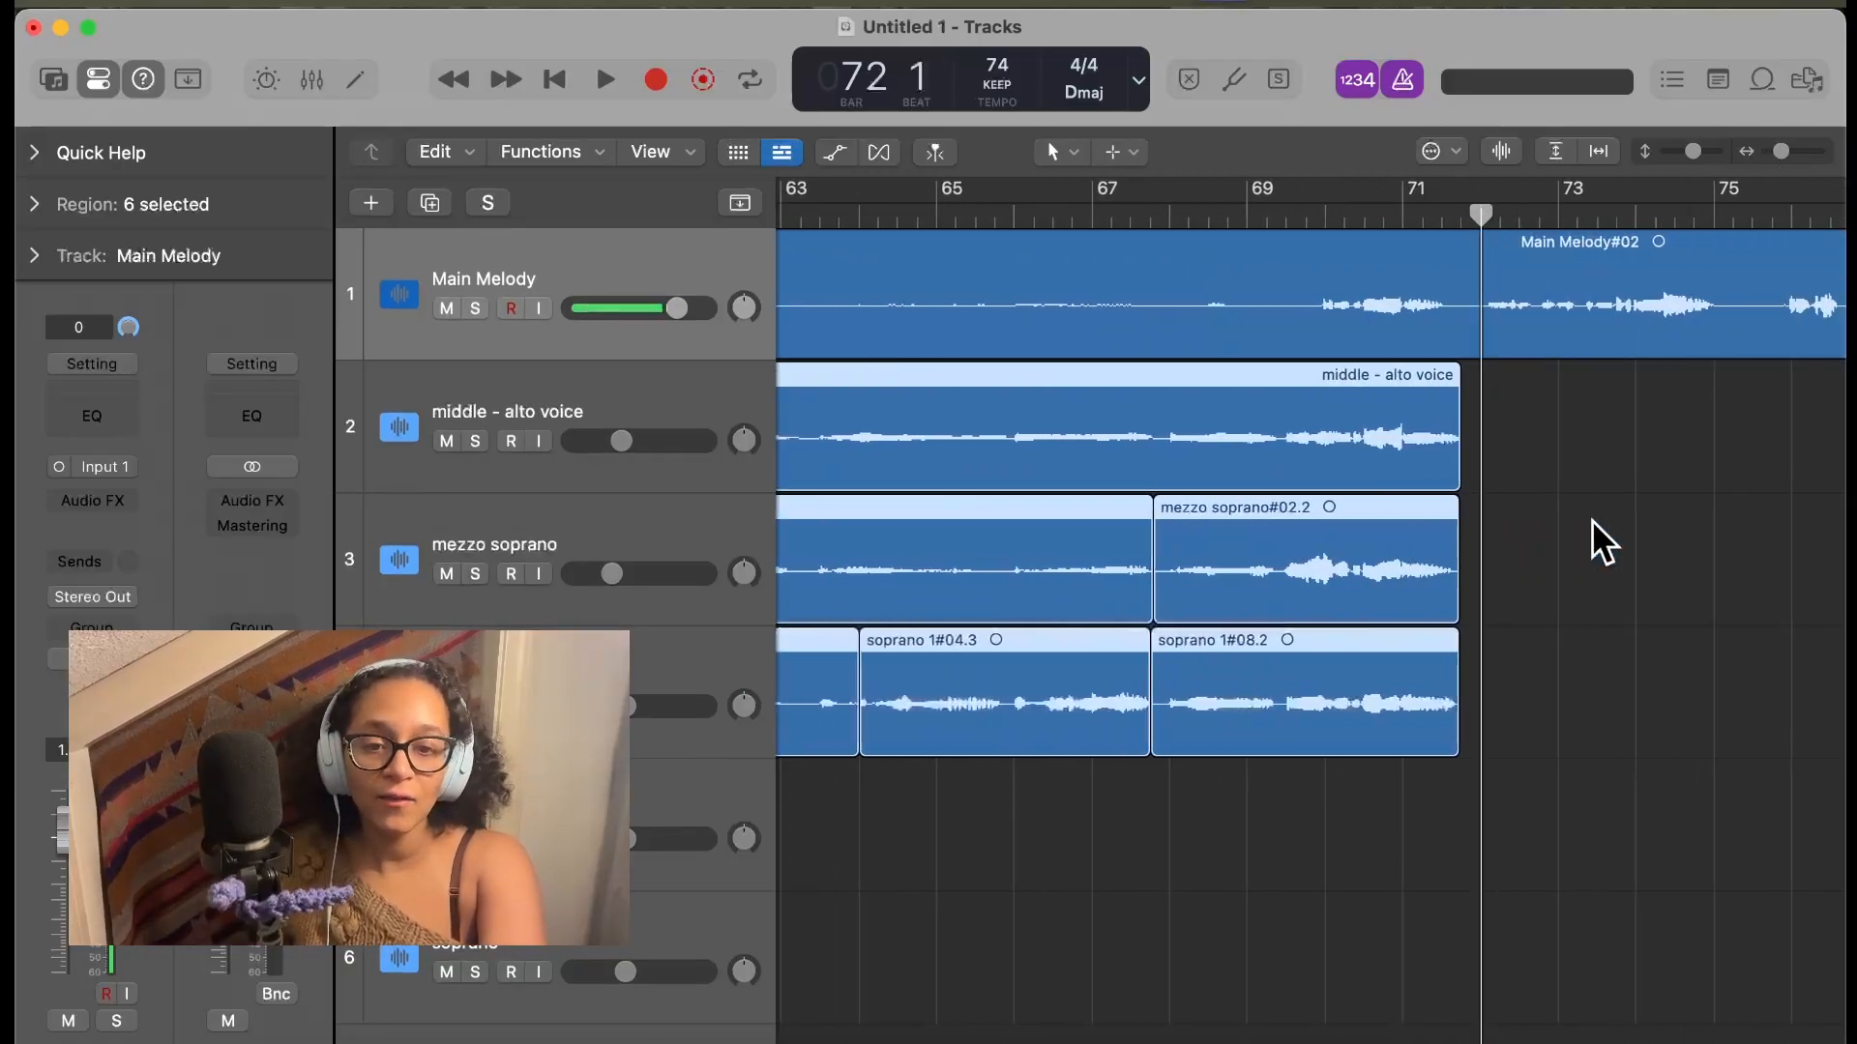
{"action": "left_click", "coordinate": [1592, 520]}
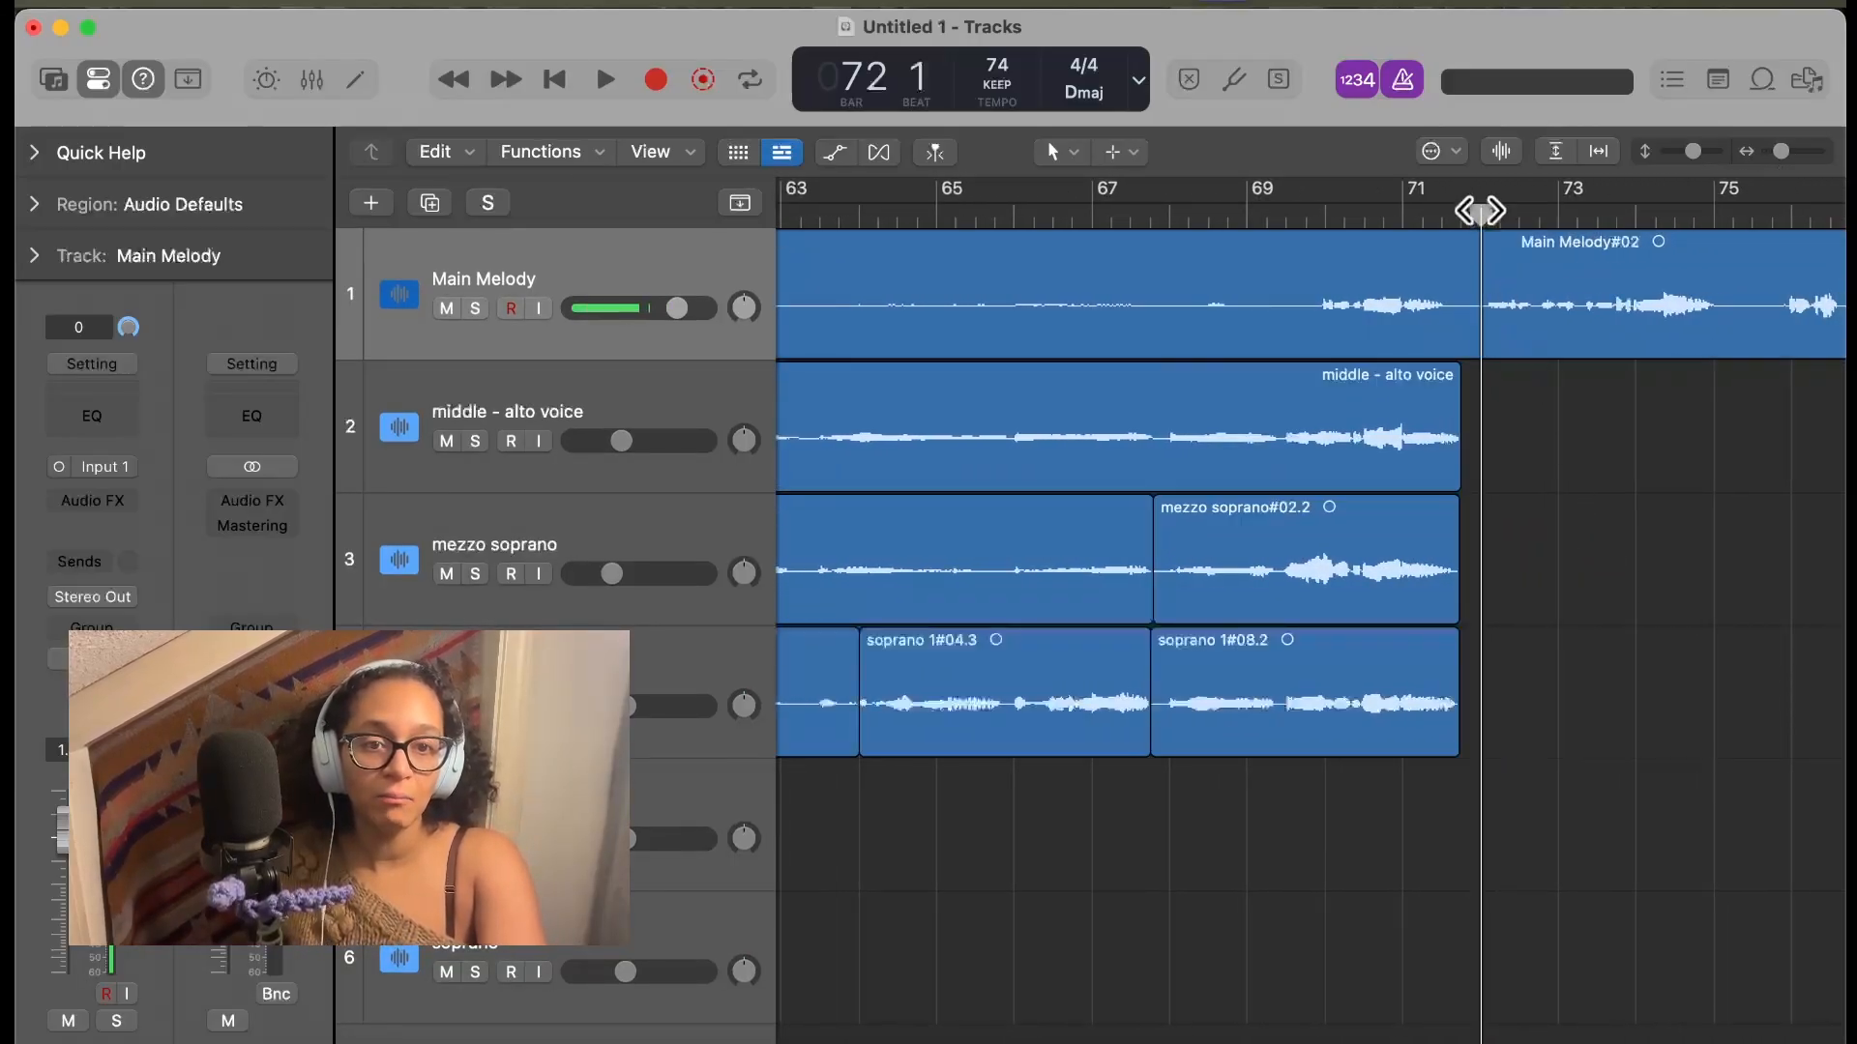
{"action": "key", "text": "super+v"}
Play the newly pasted harmonies against the main melody from about bar 82 to bar 91
{"action": "key", "text": "space"}
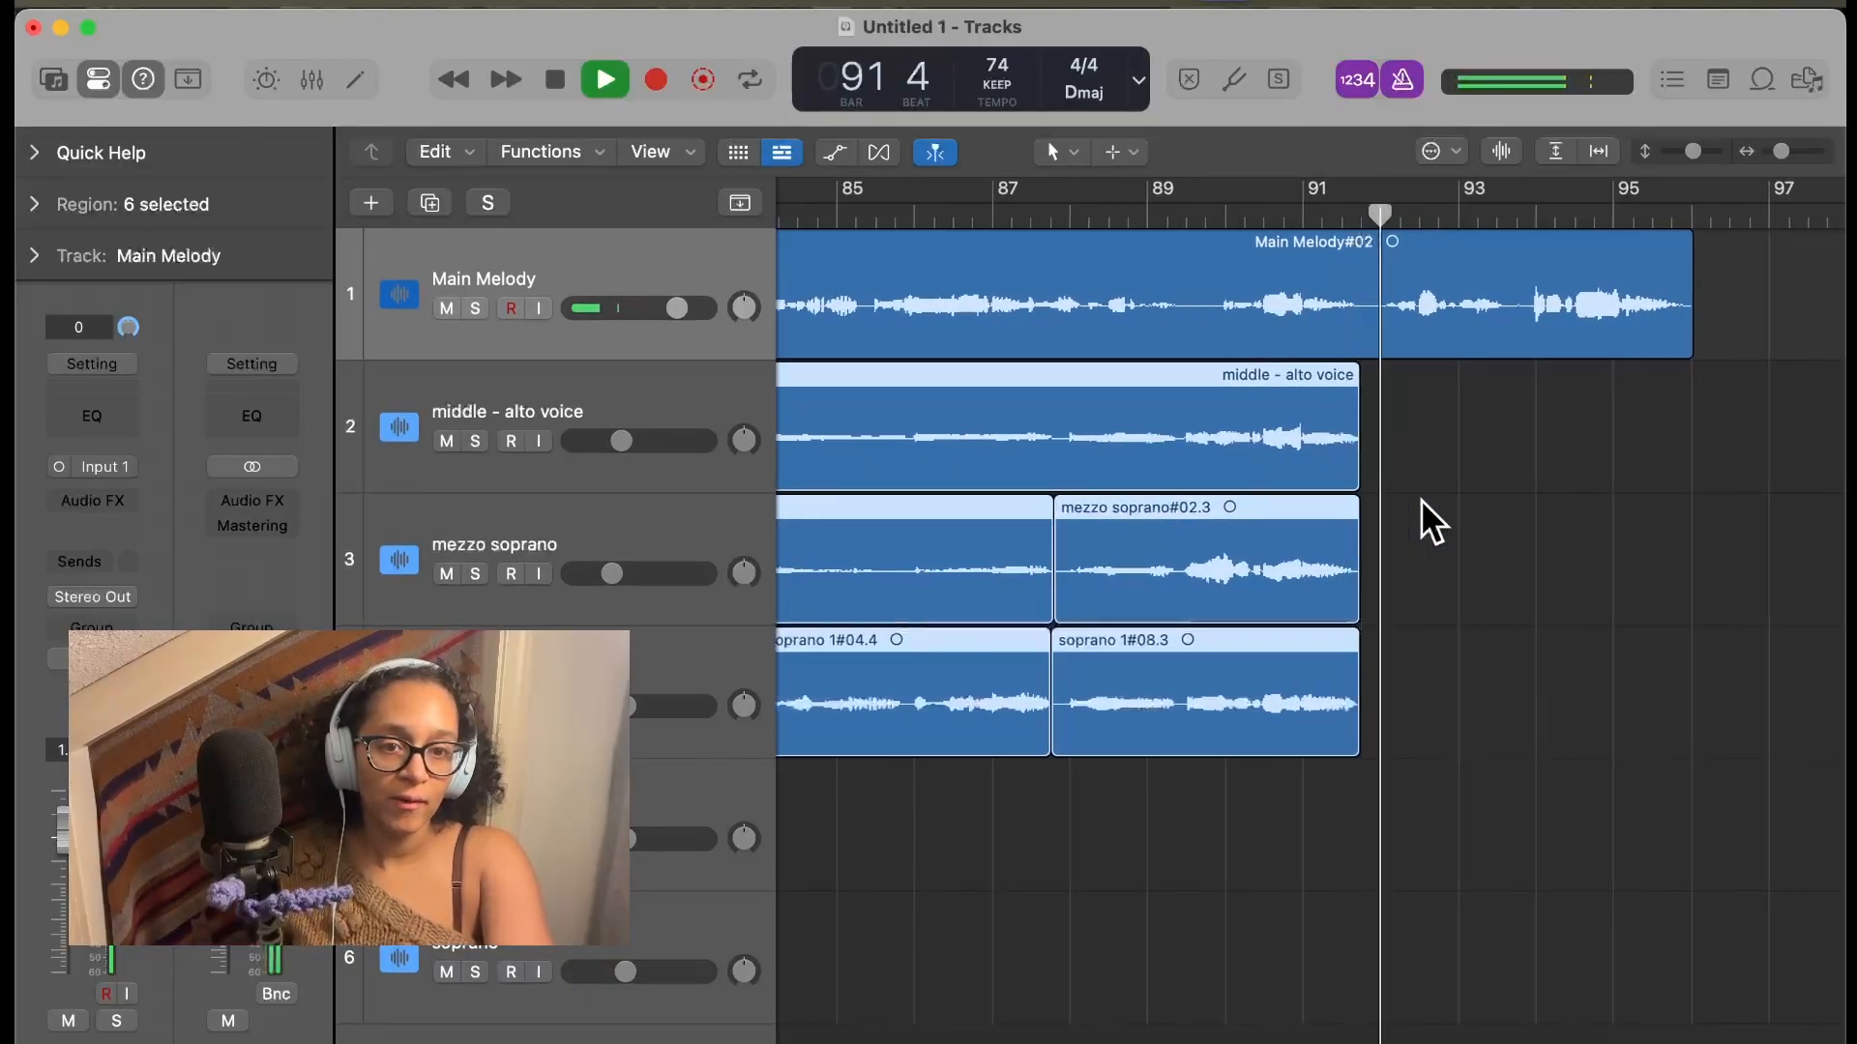
{"action": "key", "text": "space"}
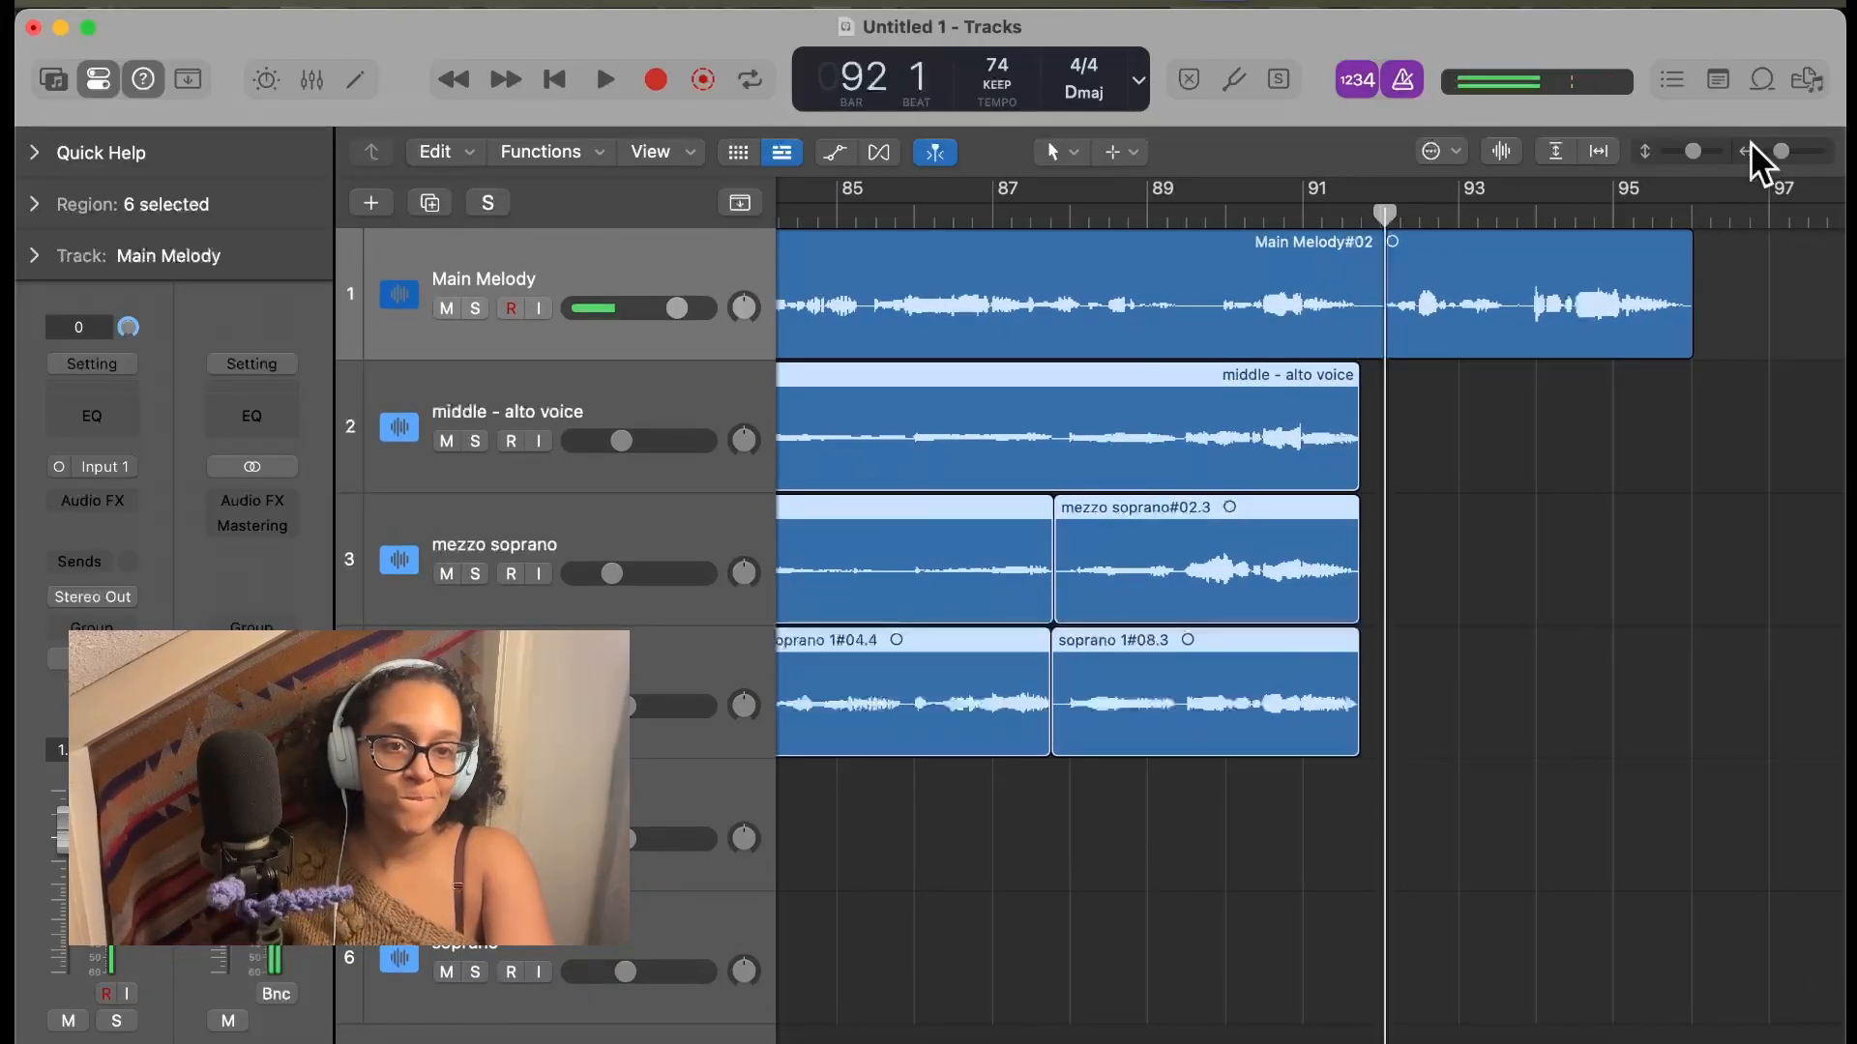
{"action": "left_click_drag", "start_coordinate": [1776, 154], "coordinate": [1768, 154]}
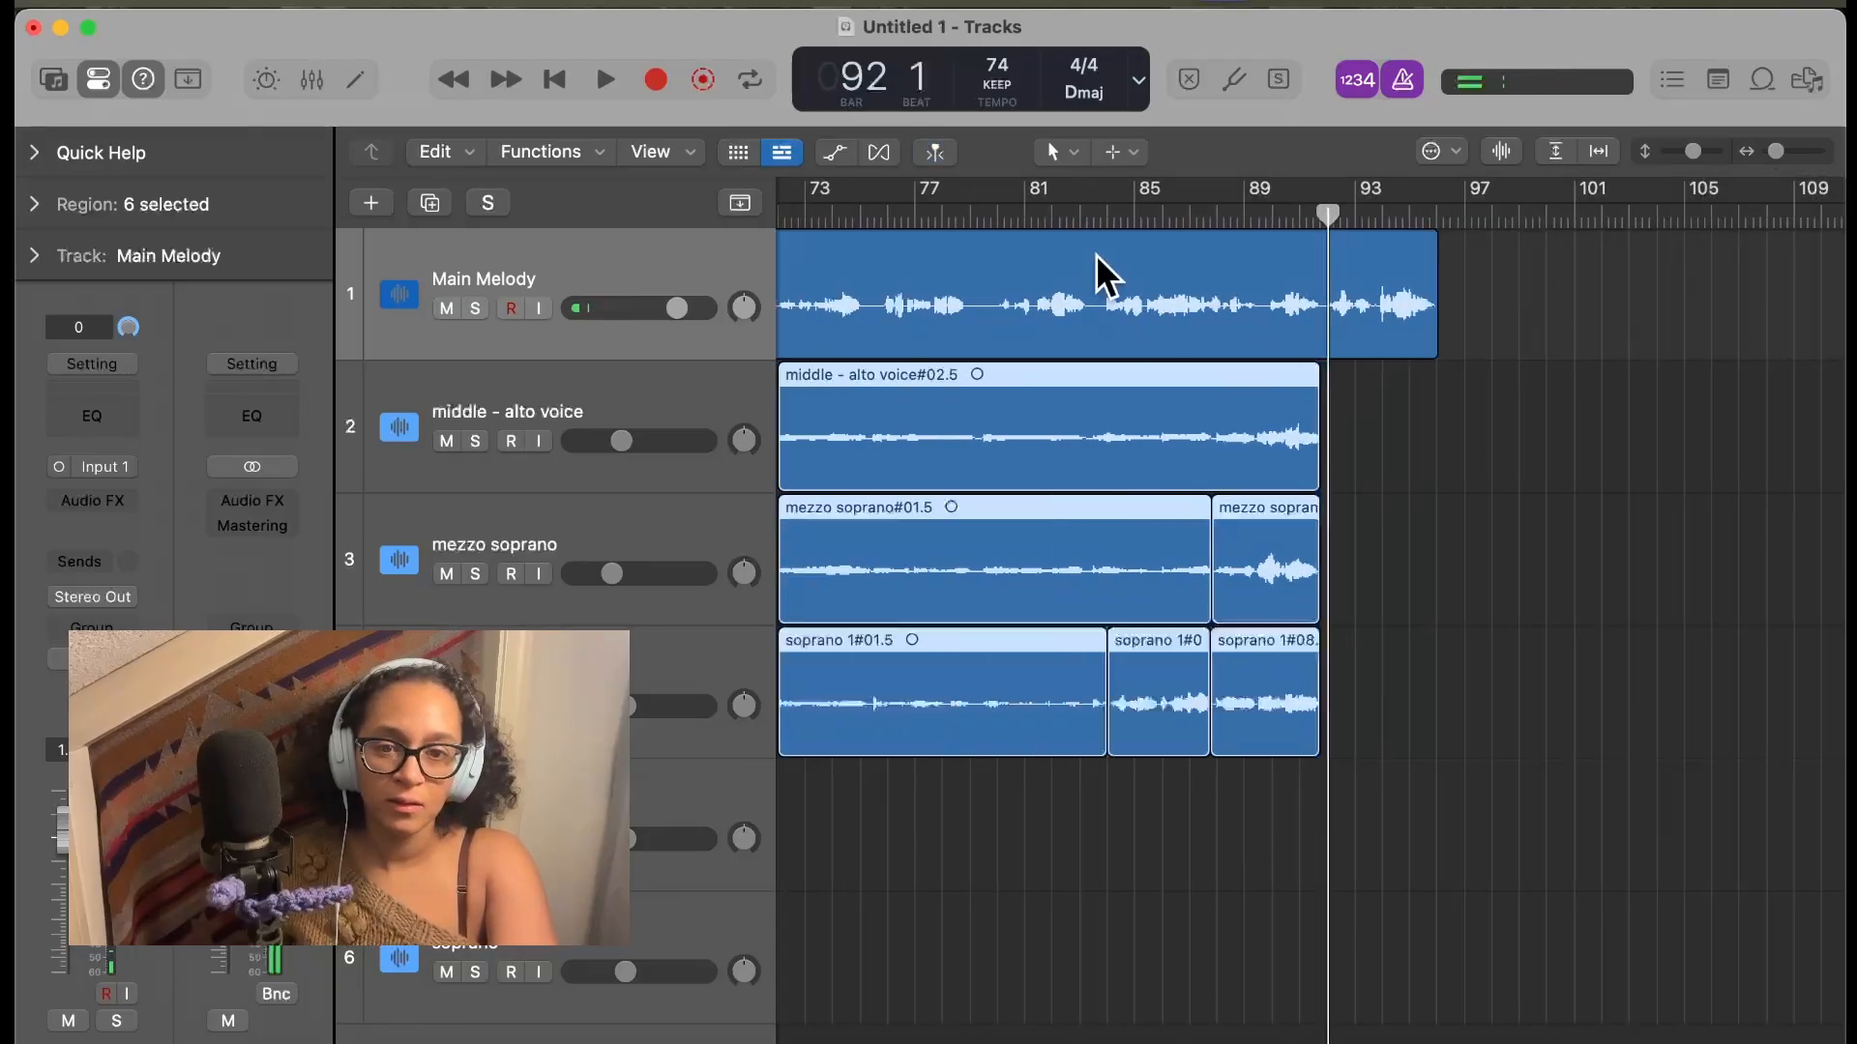
{"action": "double_click", "coordinate": [1079, 211]}
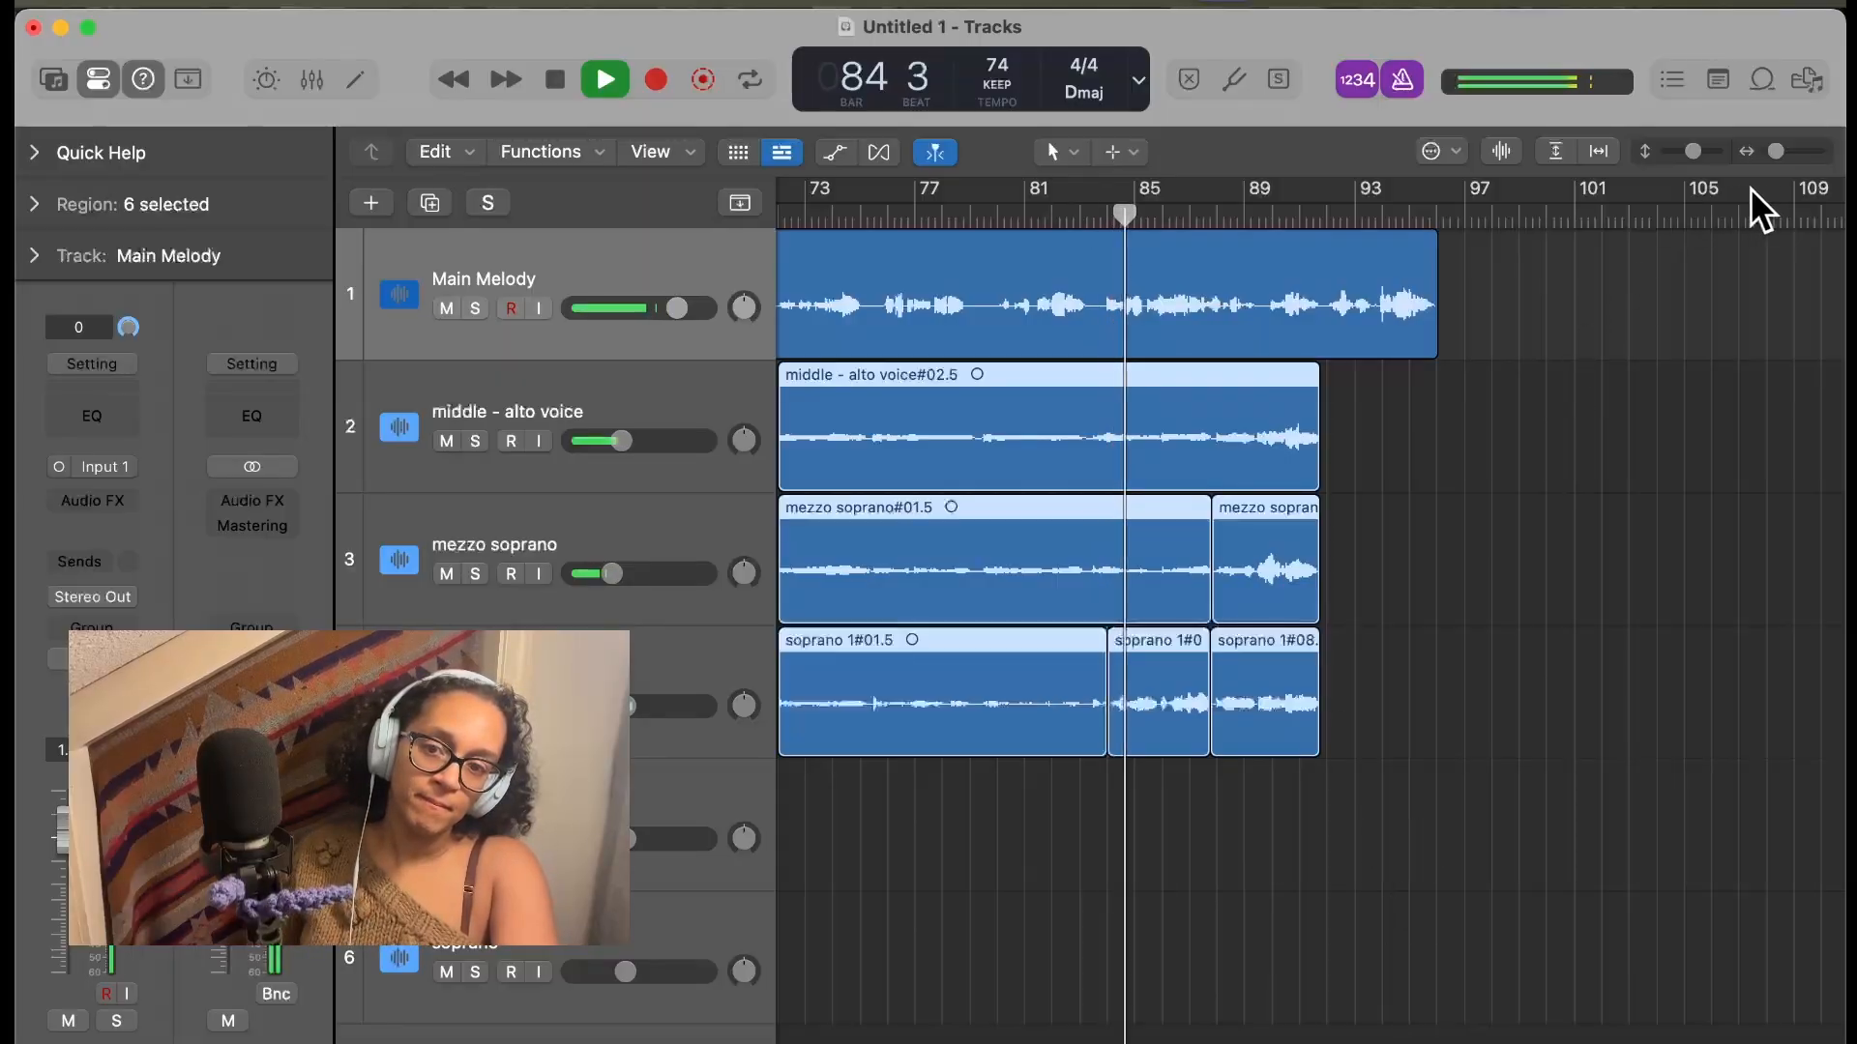
{"action": "left_click_drag", "start_coordinate": [1777, 155], "coordinate": [1784, 159]}
{"action": "scroll", "coordinate": [1692, 450], "scroll_direction": "right", "scroll_amount": 1}
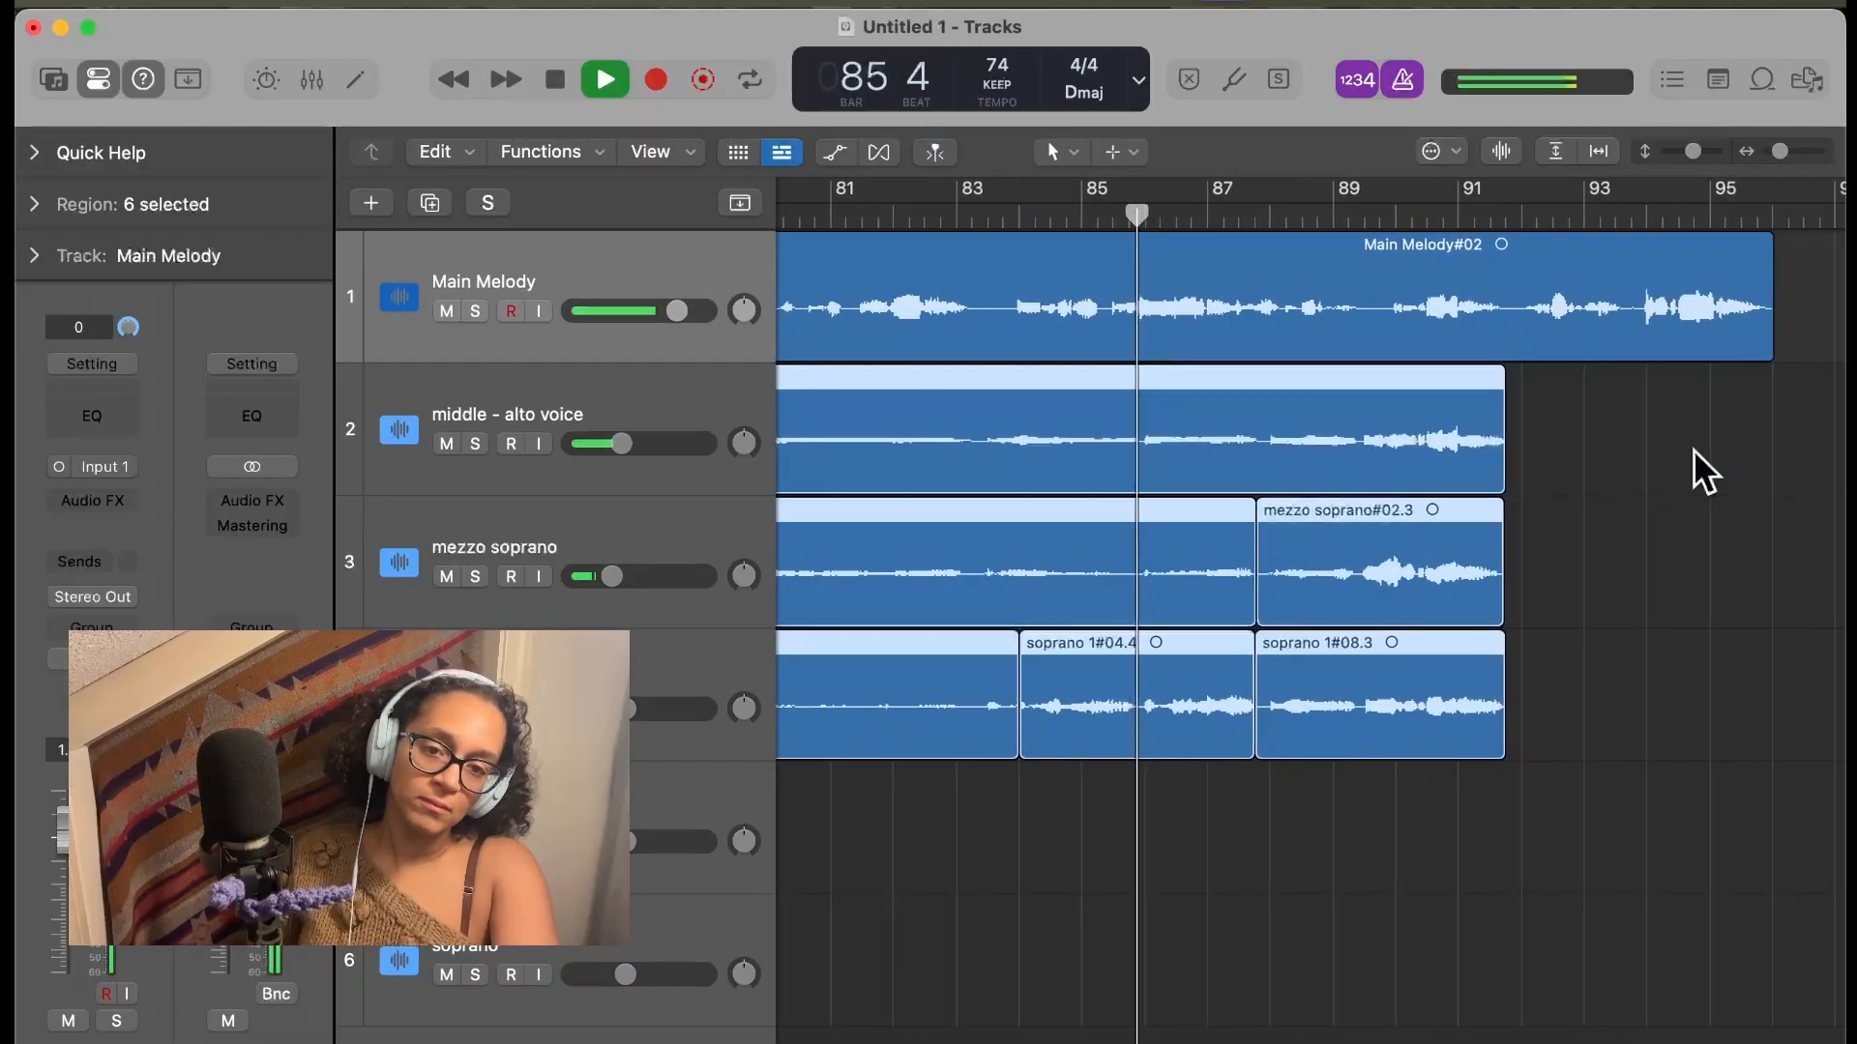
{"action": "scroll", "coordinate": [1692, 449], "scroll_direction": "right", "scroll_amount": 1}
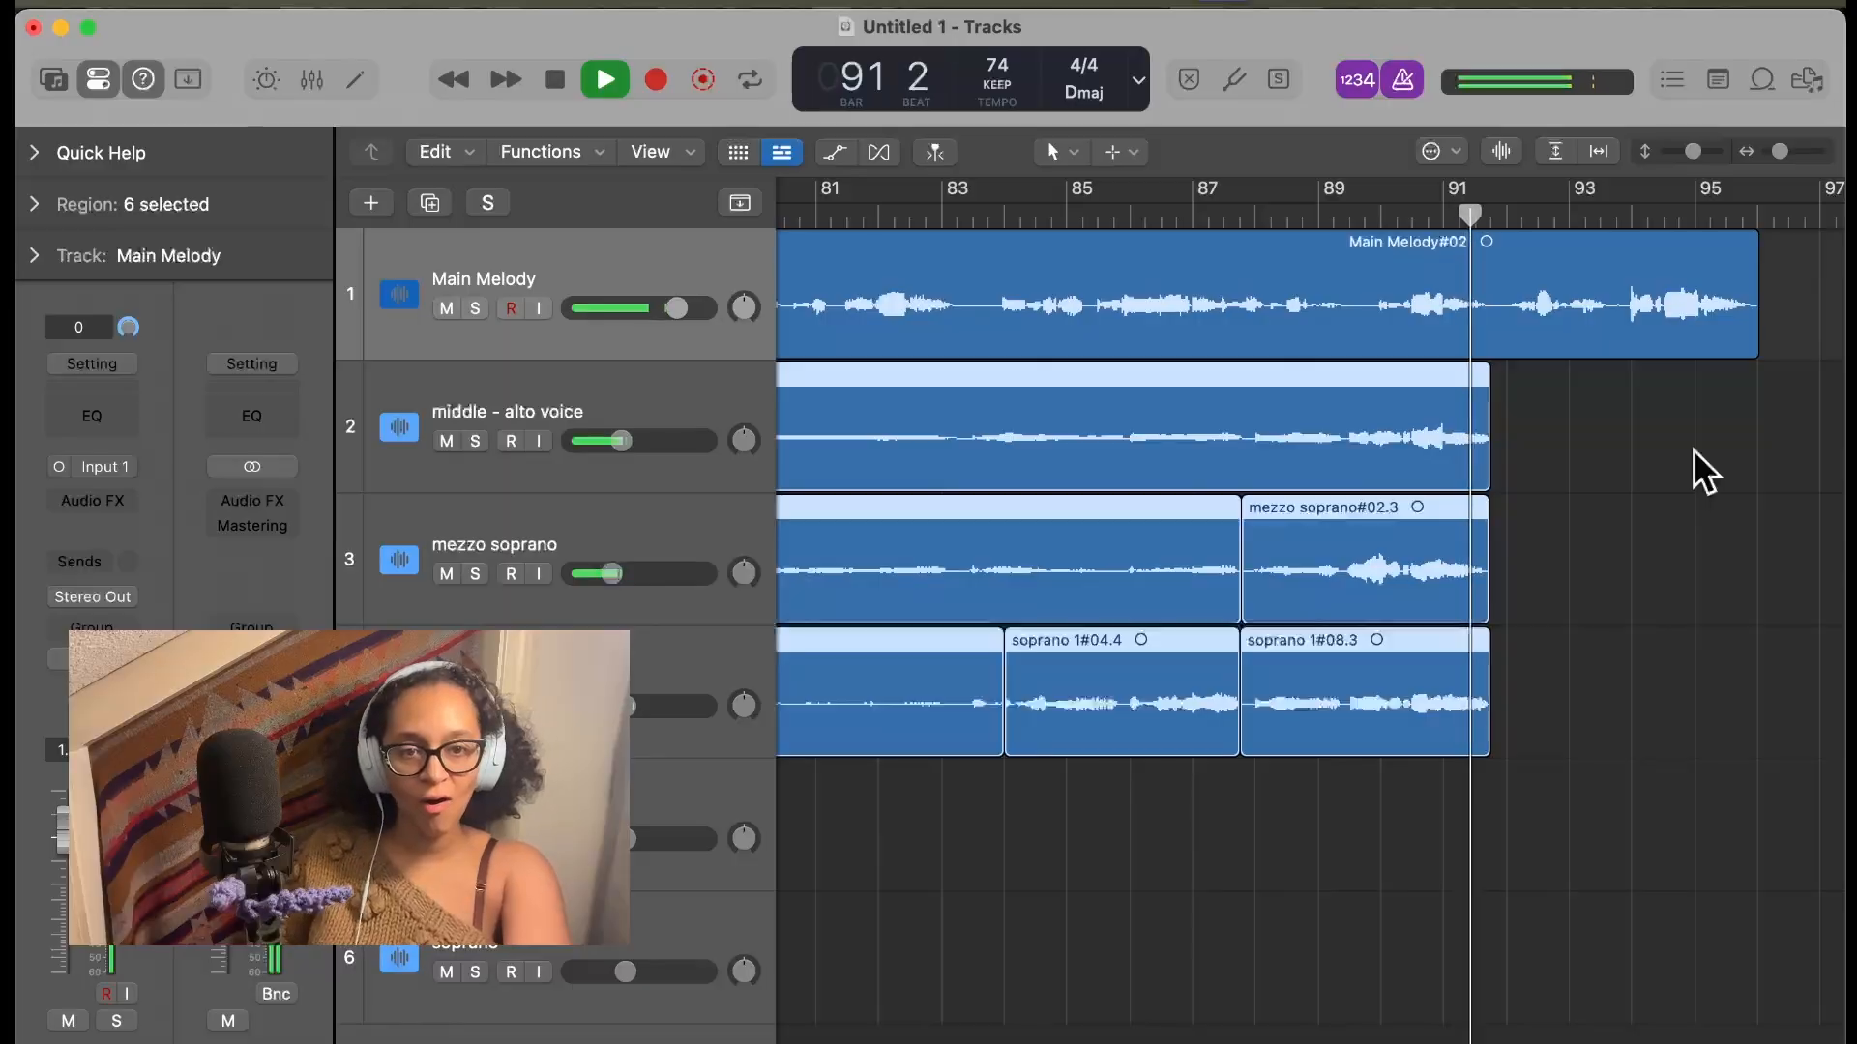
{"action": "key", "text": "space"}
Split the last middle - alto voice region at bar 87 beat 4, leaving the other tracks' regions uncut
{"action": "left_click_drag", "start_coordinate": [1289, 226], "coordinate": [1243, 215]}
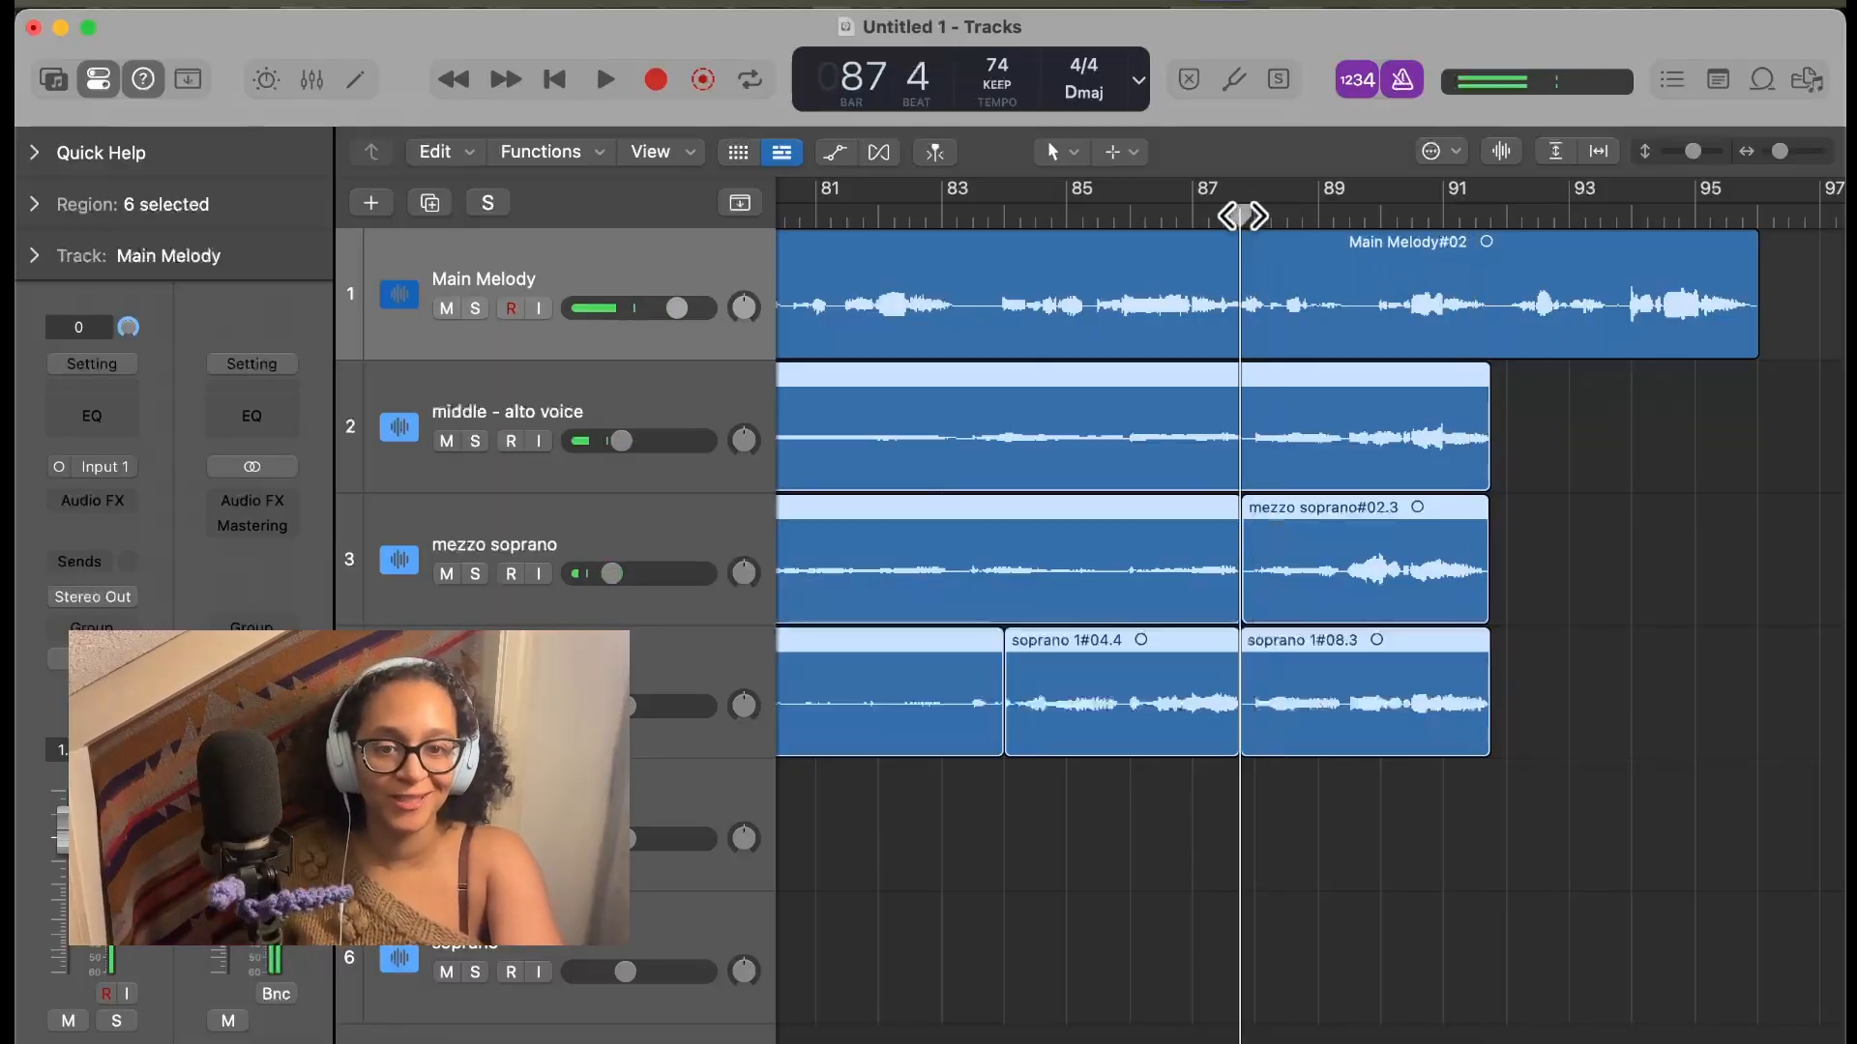
{"action": "right_click", "coordinate": [1291, 425]}
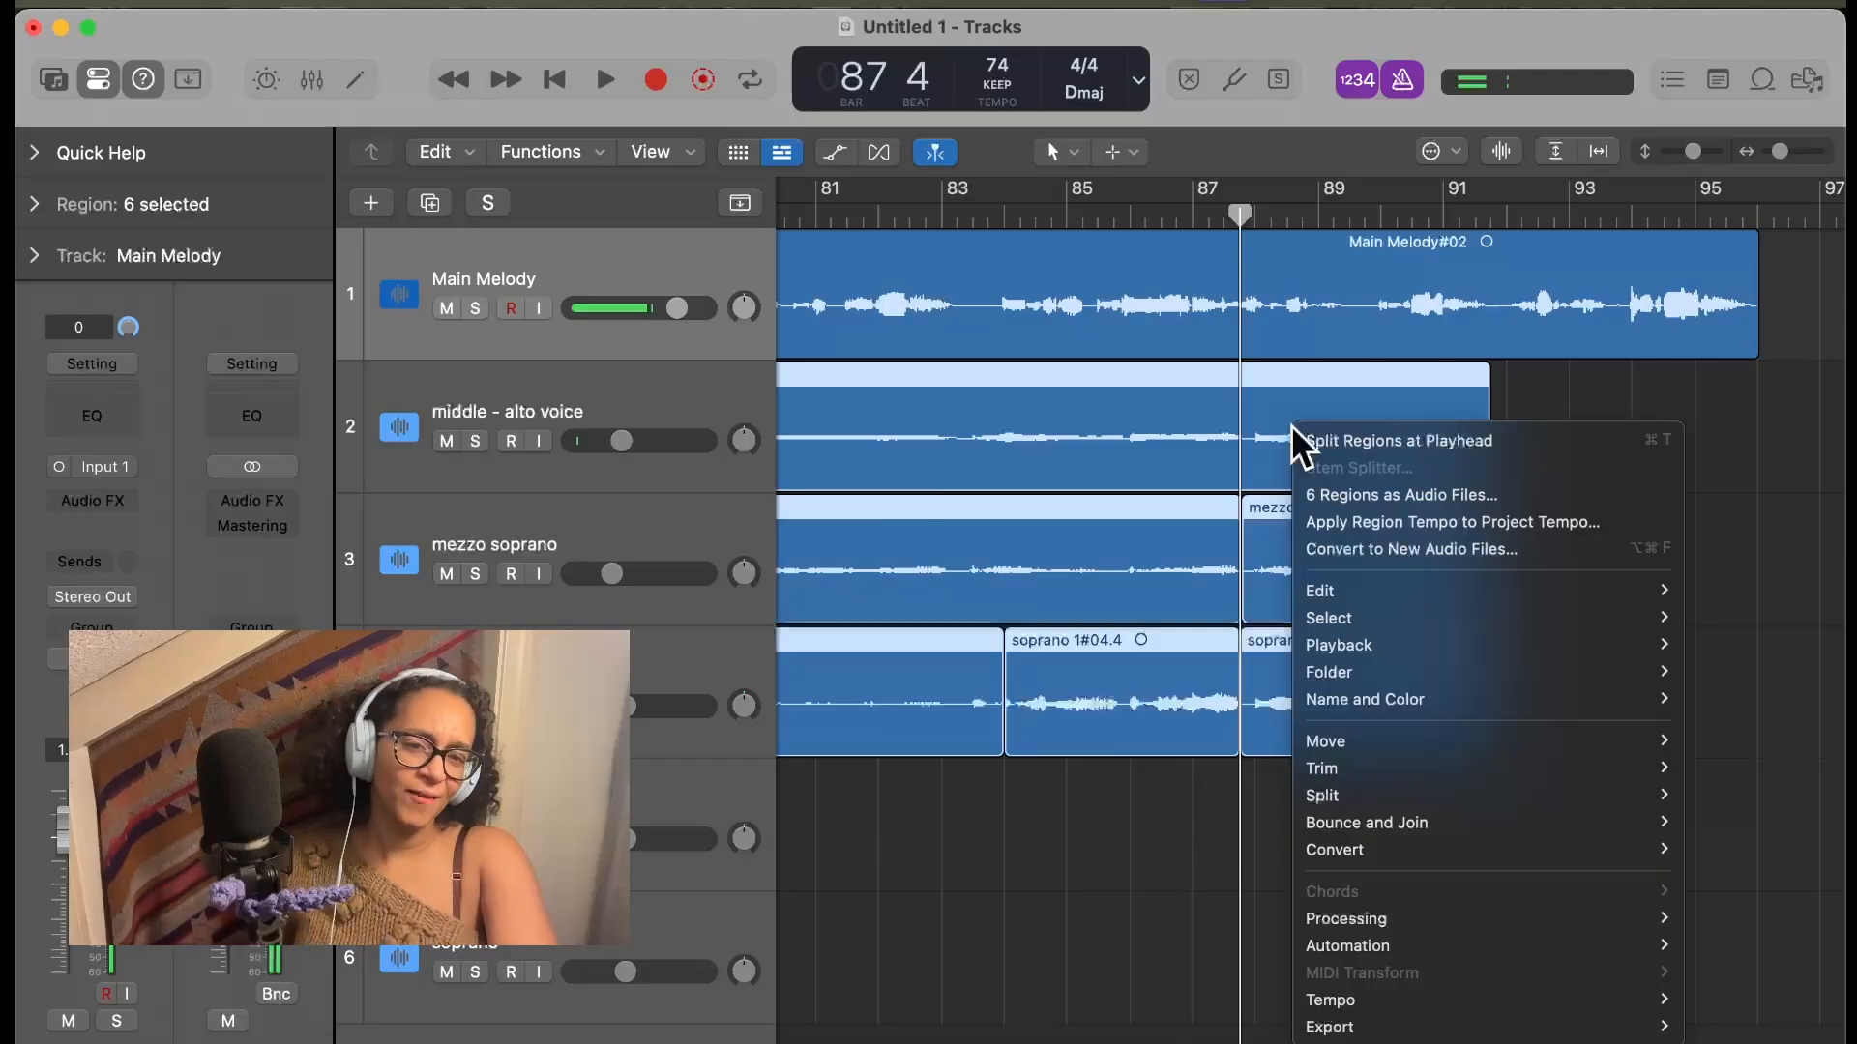
{"action": "left_click", "coordinate": [1339, 440]}
{"action": "left_click", "coordinate": [671, 418]}
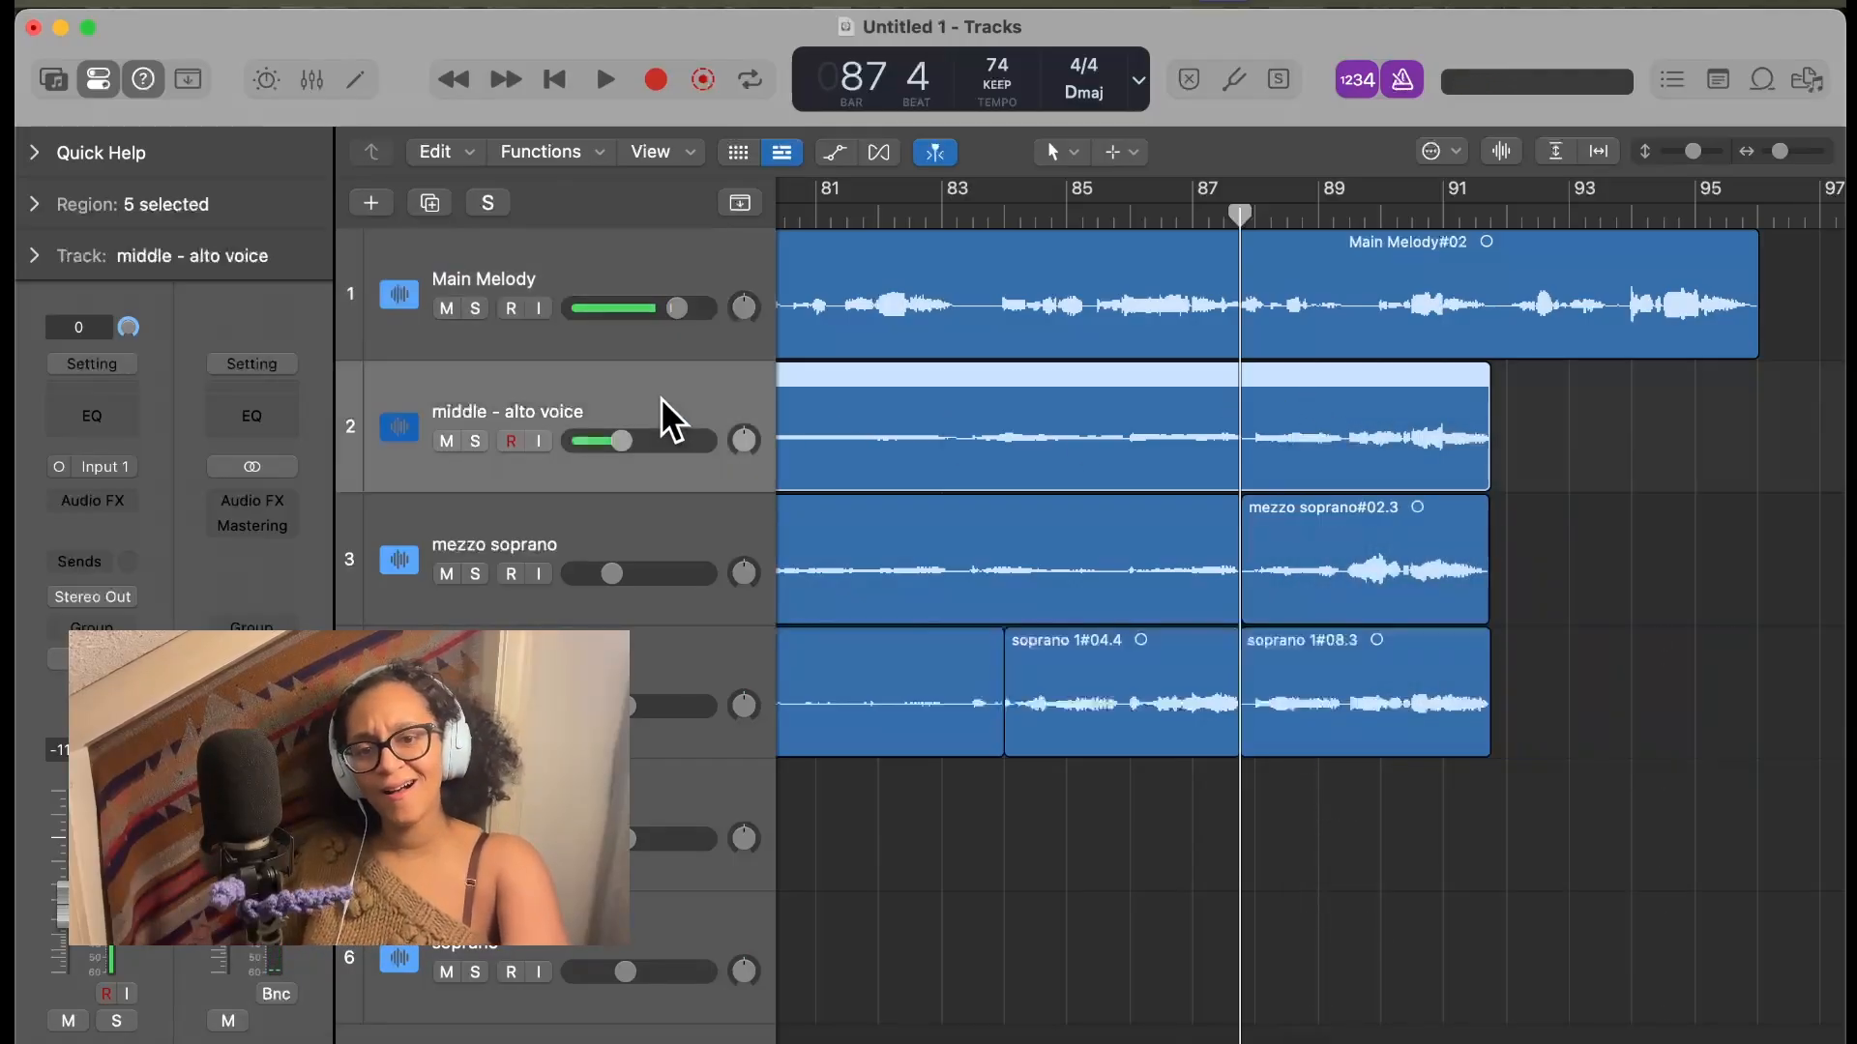
{"action": "right_click", "coordinate": [1319, 407]}
{"action": "mouse_move", "coordinate": [1456, 777]}
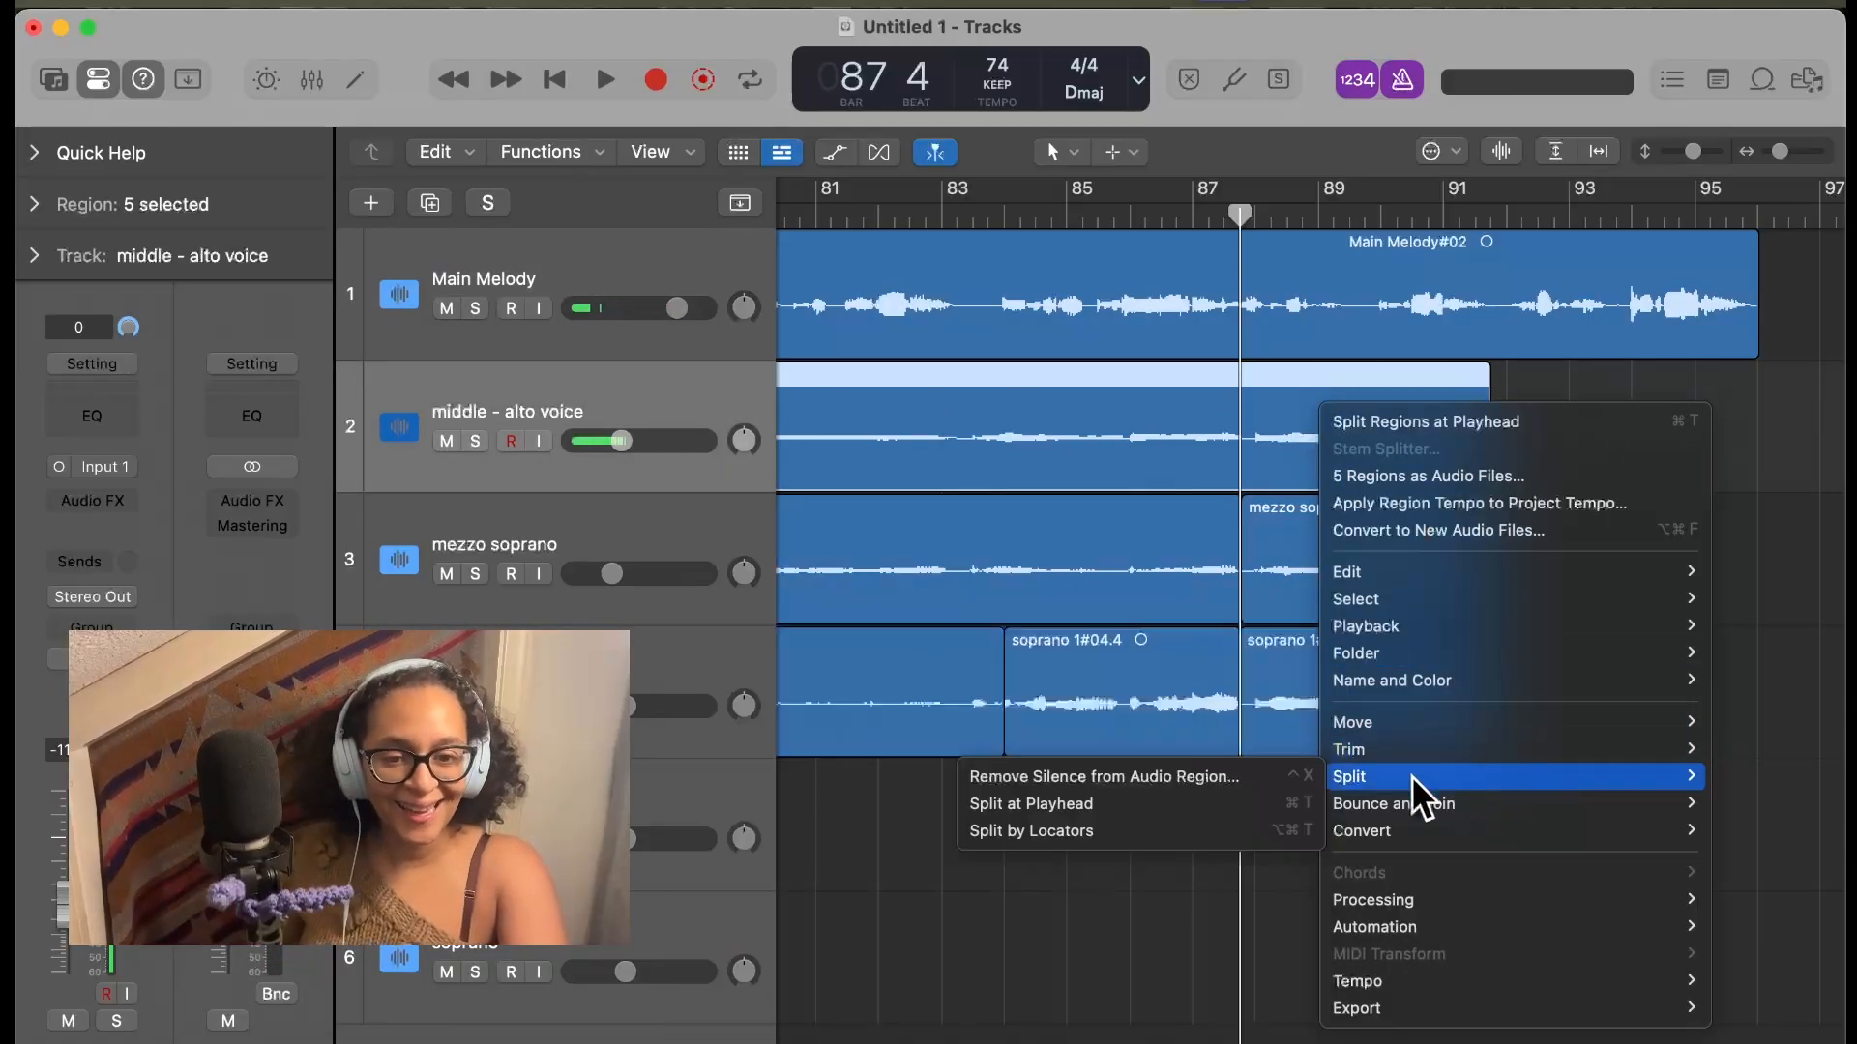
{"action": "left_click", "coordinate": [1310, 803]}
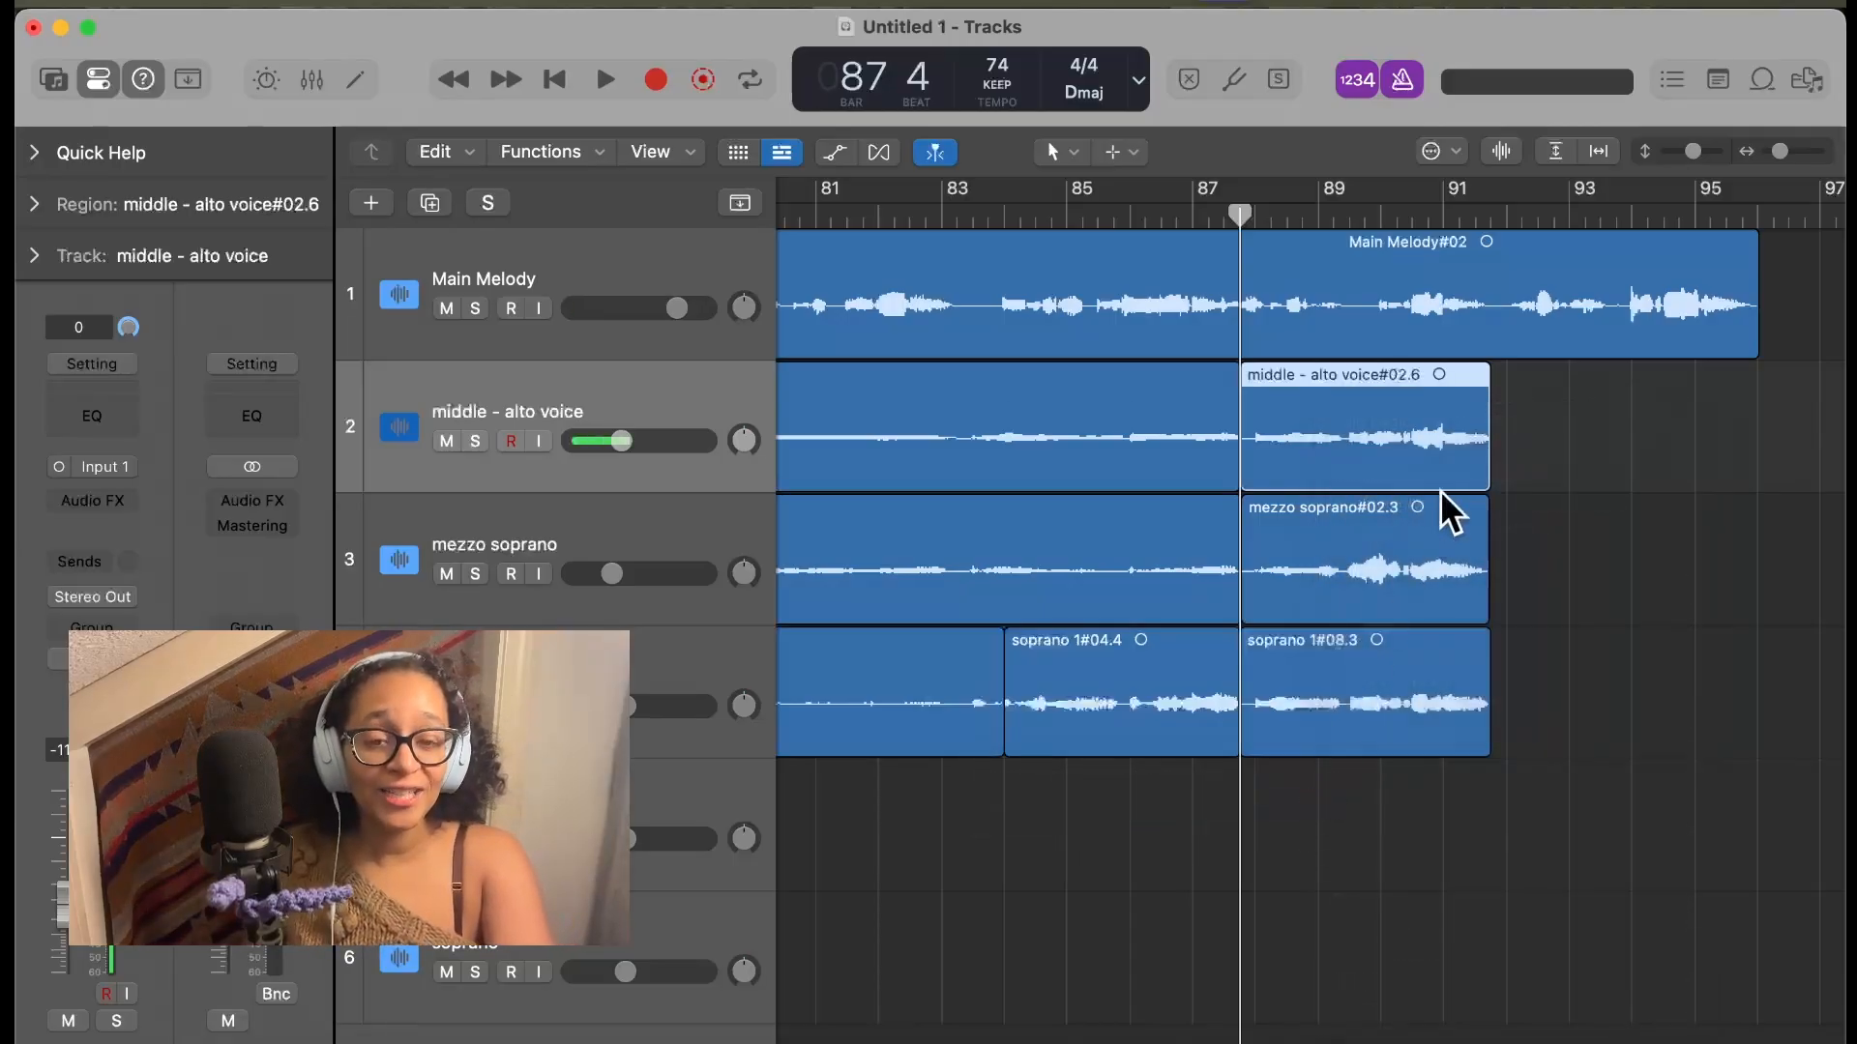
Record a take on the soprano 2 track from bar 84 to bar 91 beat 3, and delete it with its audio file
{"action": "left_click", "coordinate": [691, 771]}
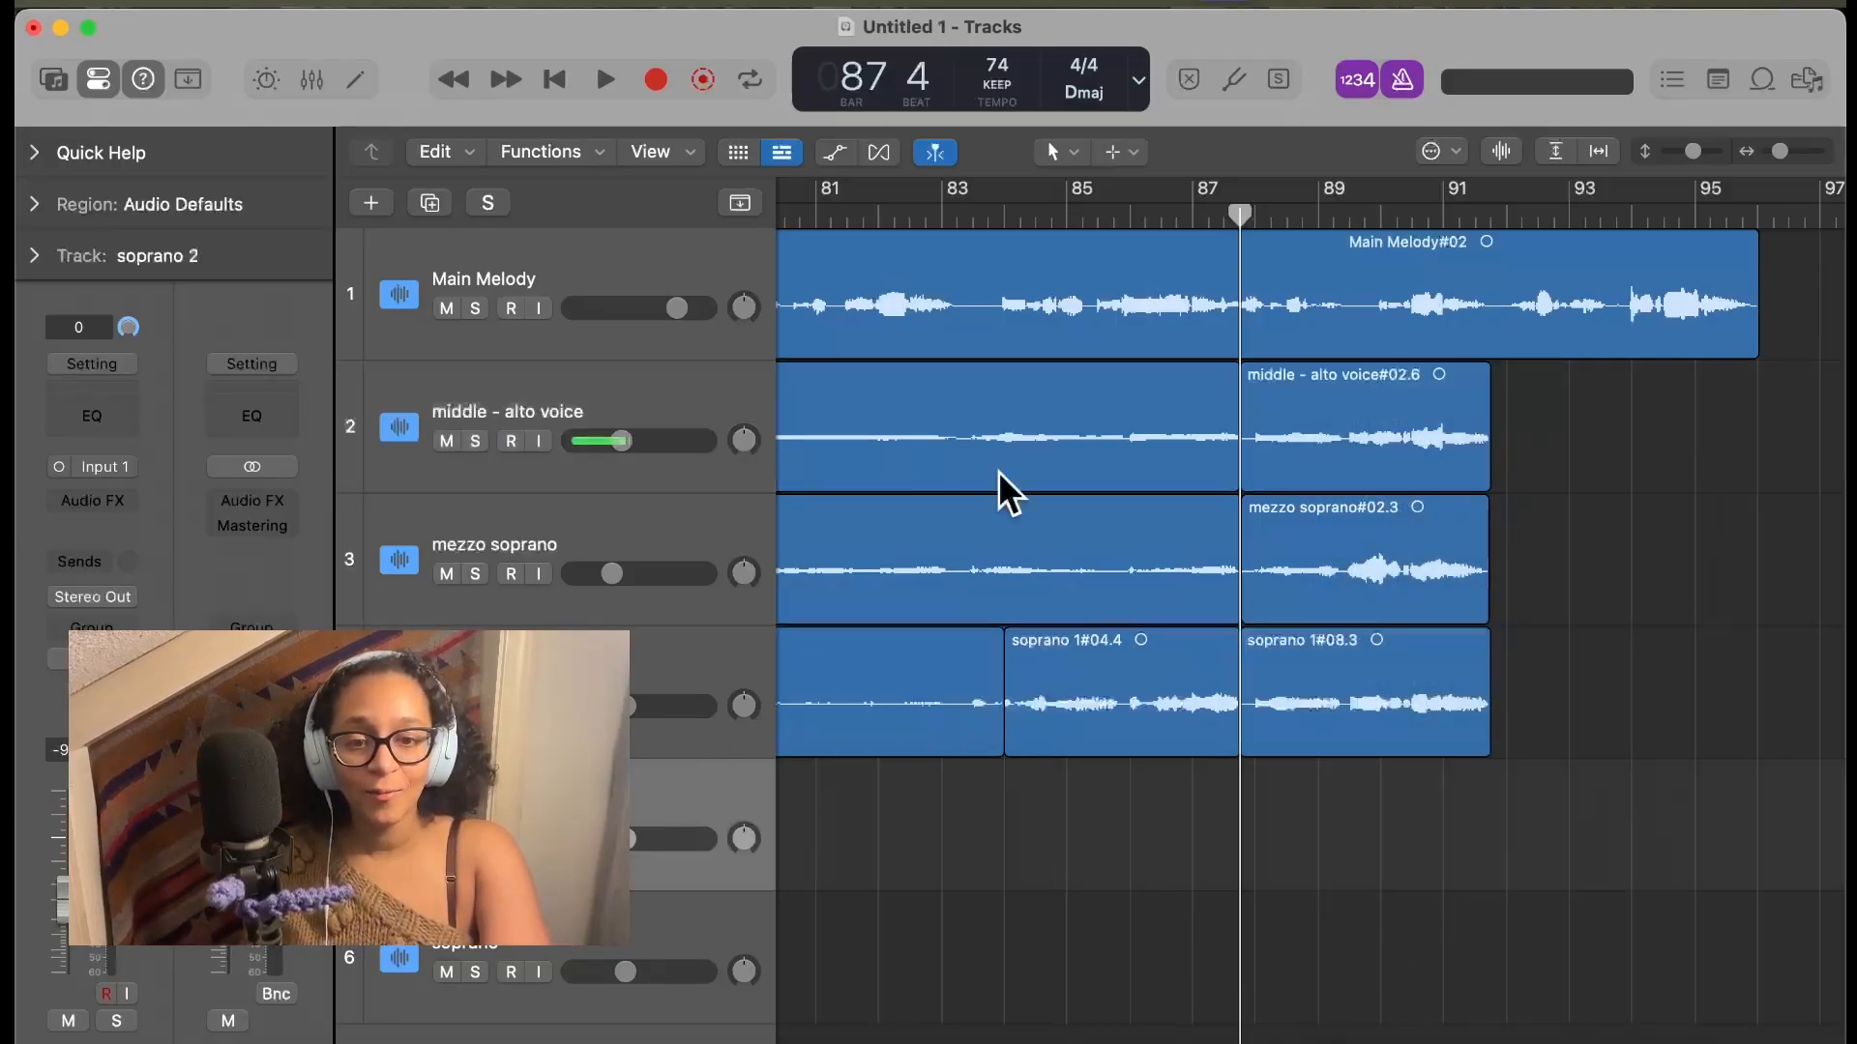
{"action": "left_click_drag", "start_coordinate": [1012, 247], "coordinate": [1004, 247]}
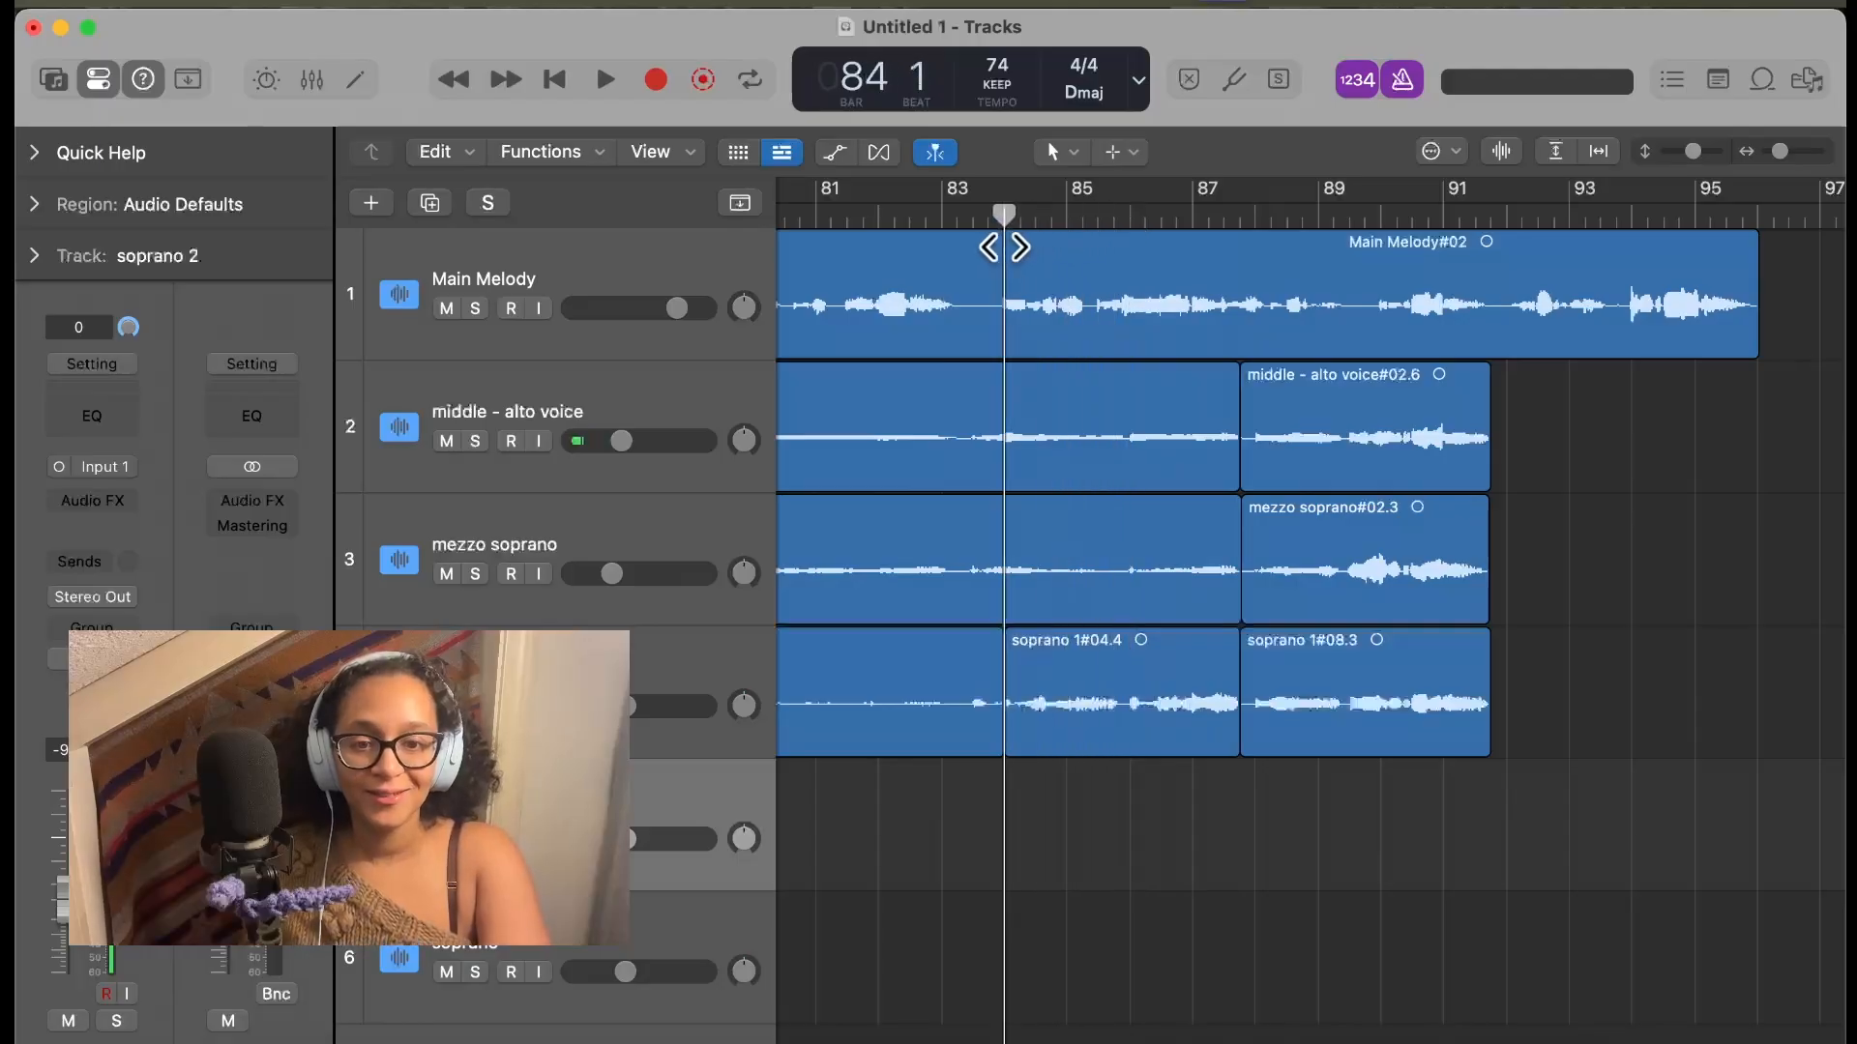
{"action": "scroll", "coordinate": [1100, 621], "scroll_direction": "left", "scroll_amount": 8}
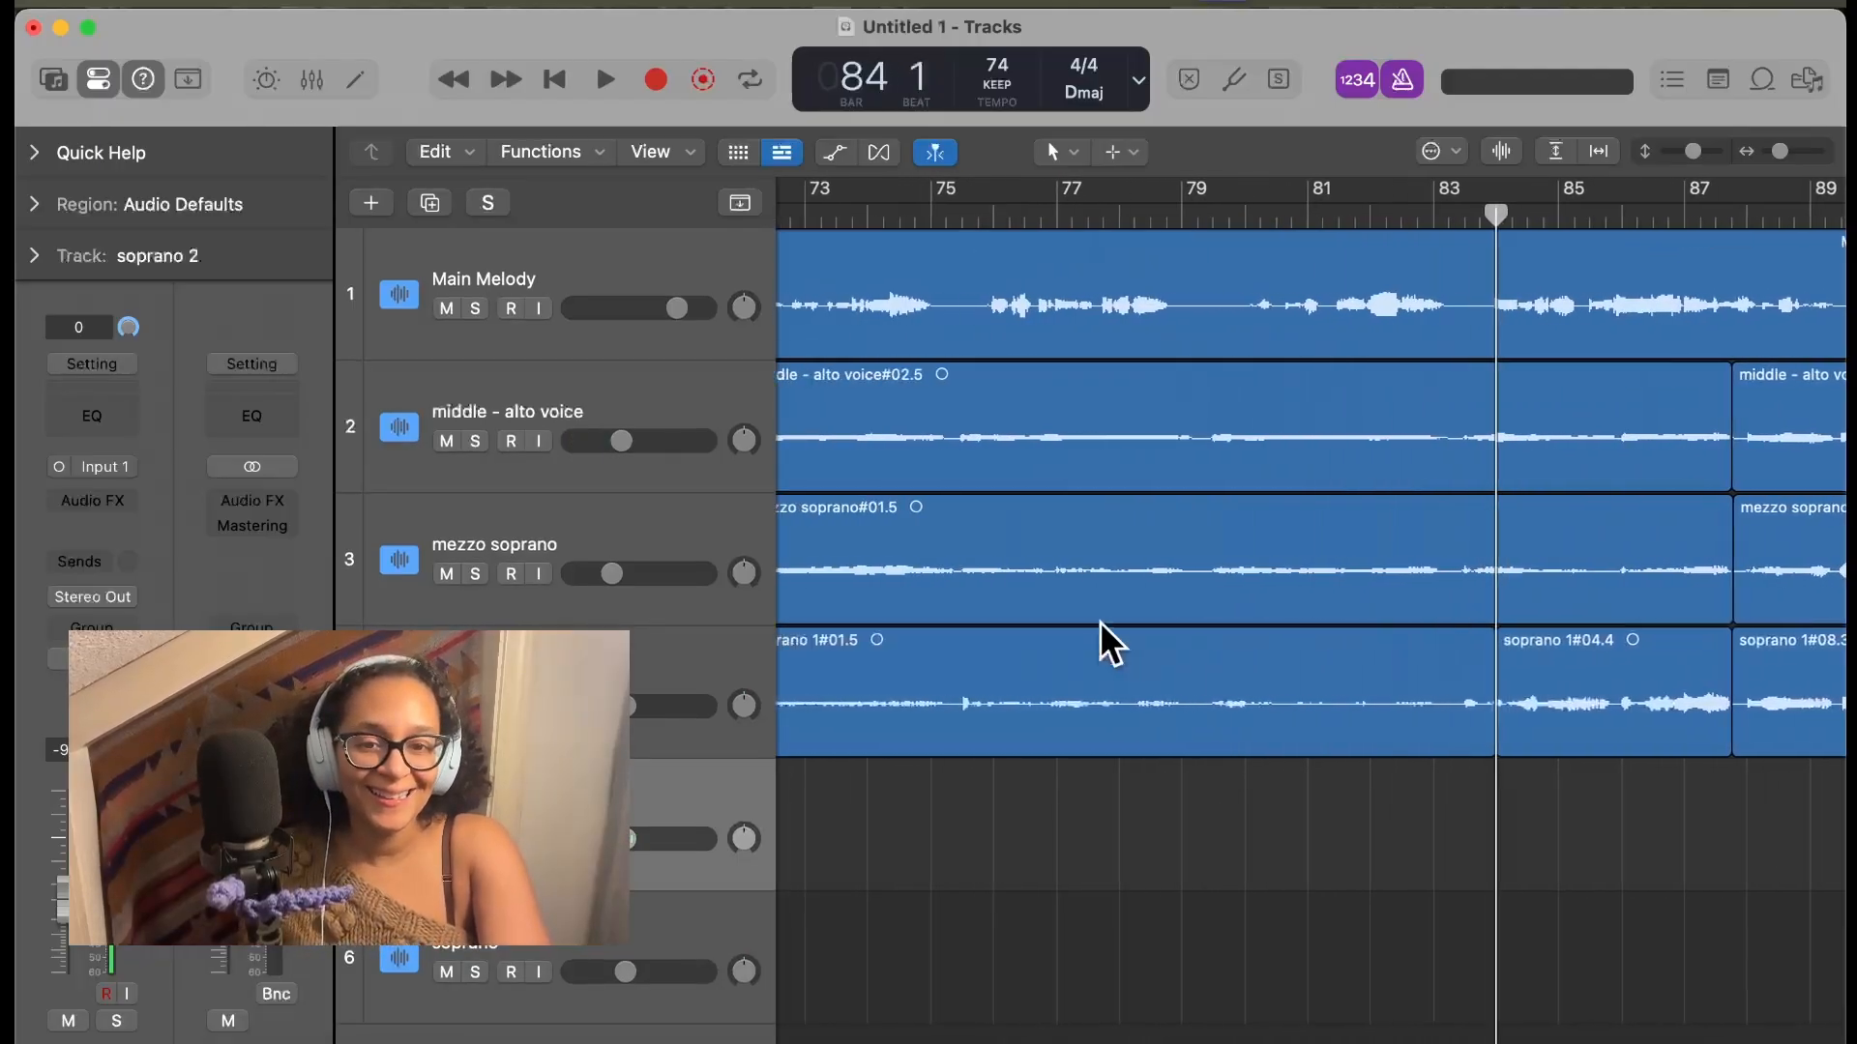
{"action": "scroll", "coordinate": [1100, 621], "scroll_direction": "right", "scroll_amount": 4}
{"action": "key", "text": "r"}
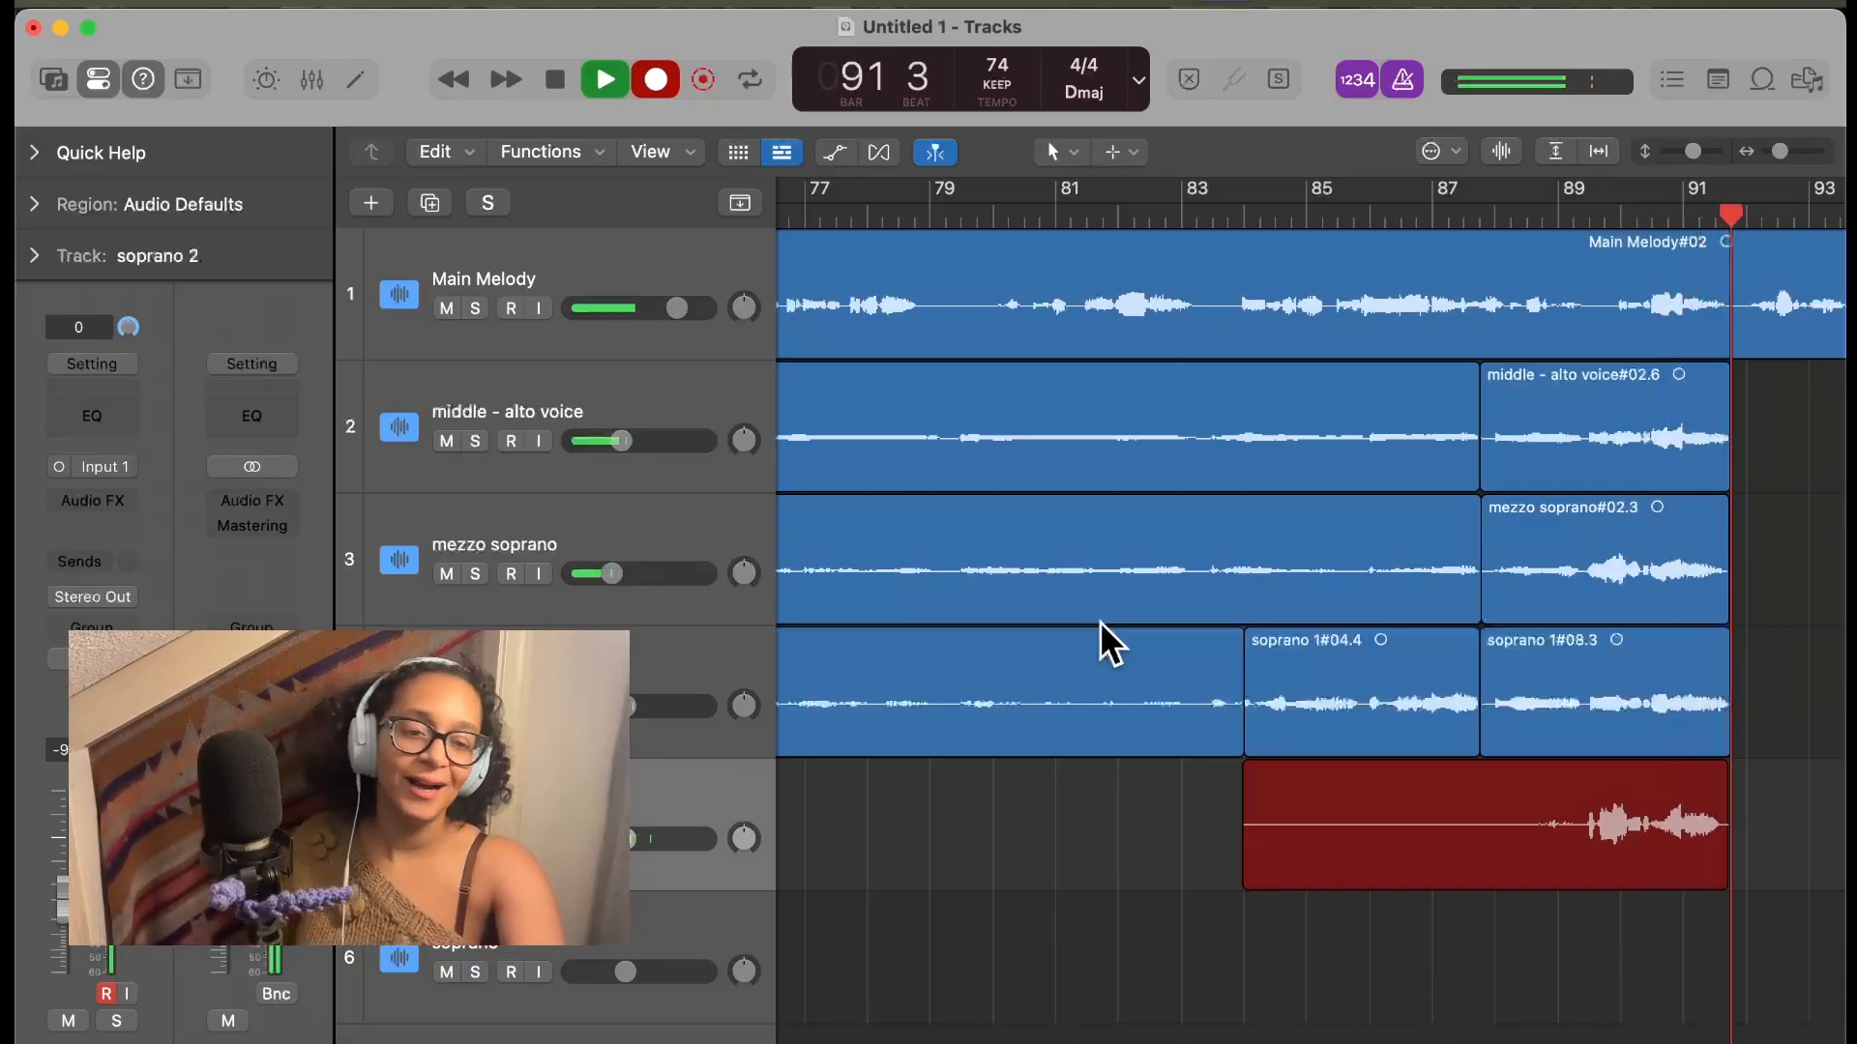
{"action": "key", "text": "space"}
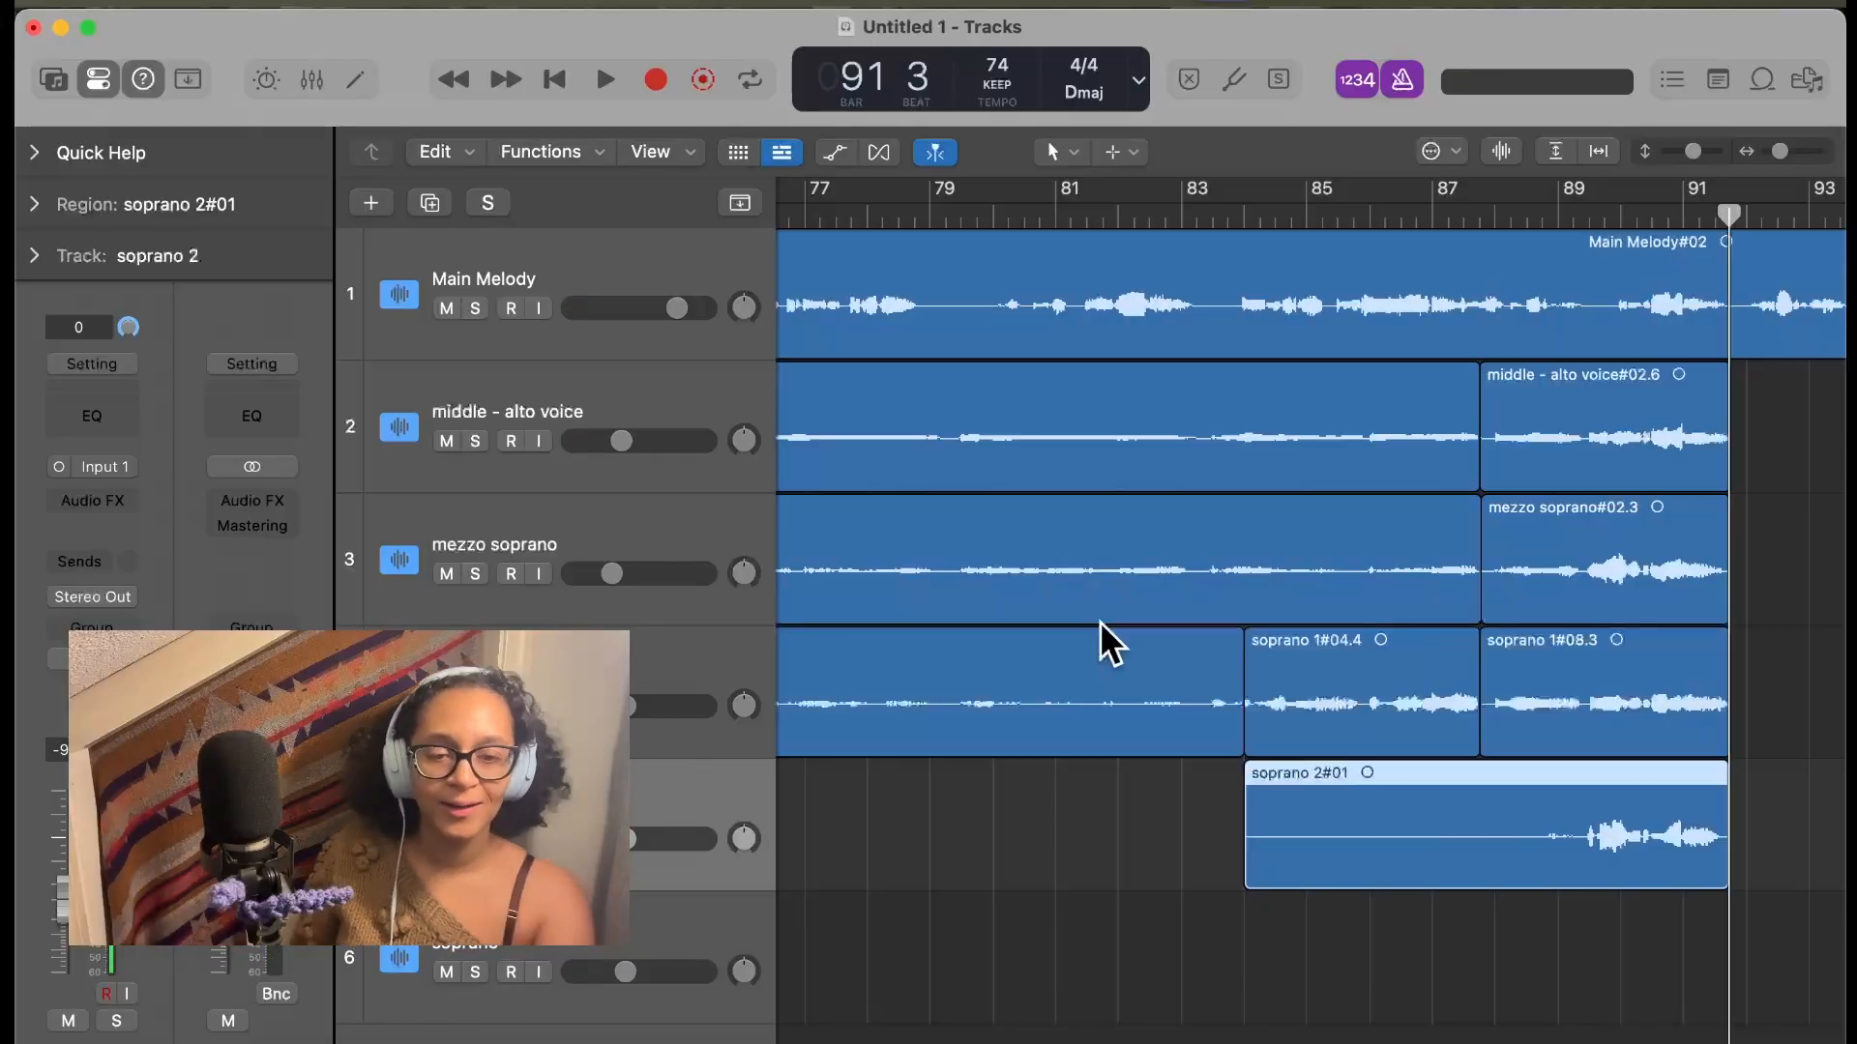
{"action": "key", "text": "Delete"}
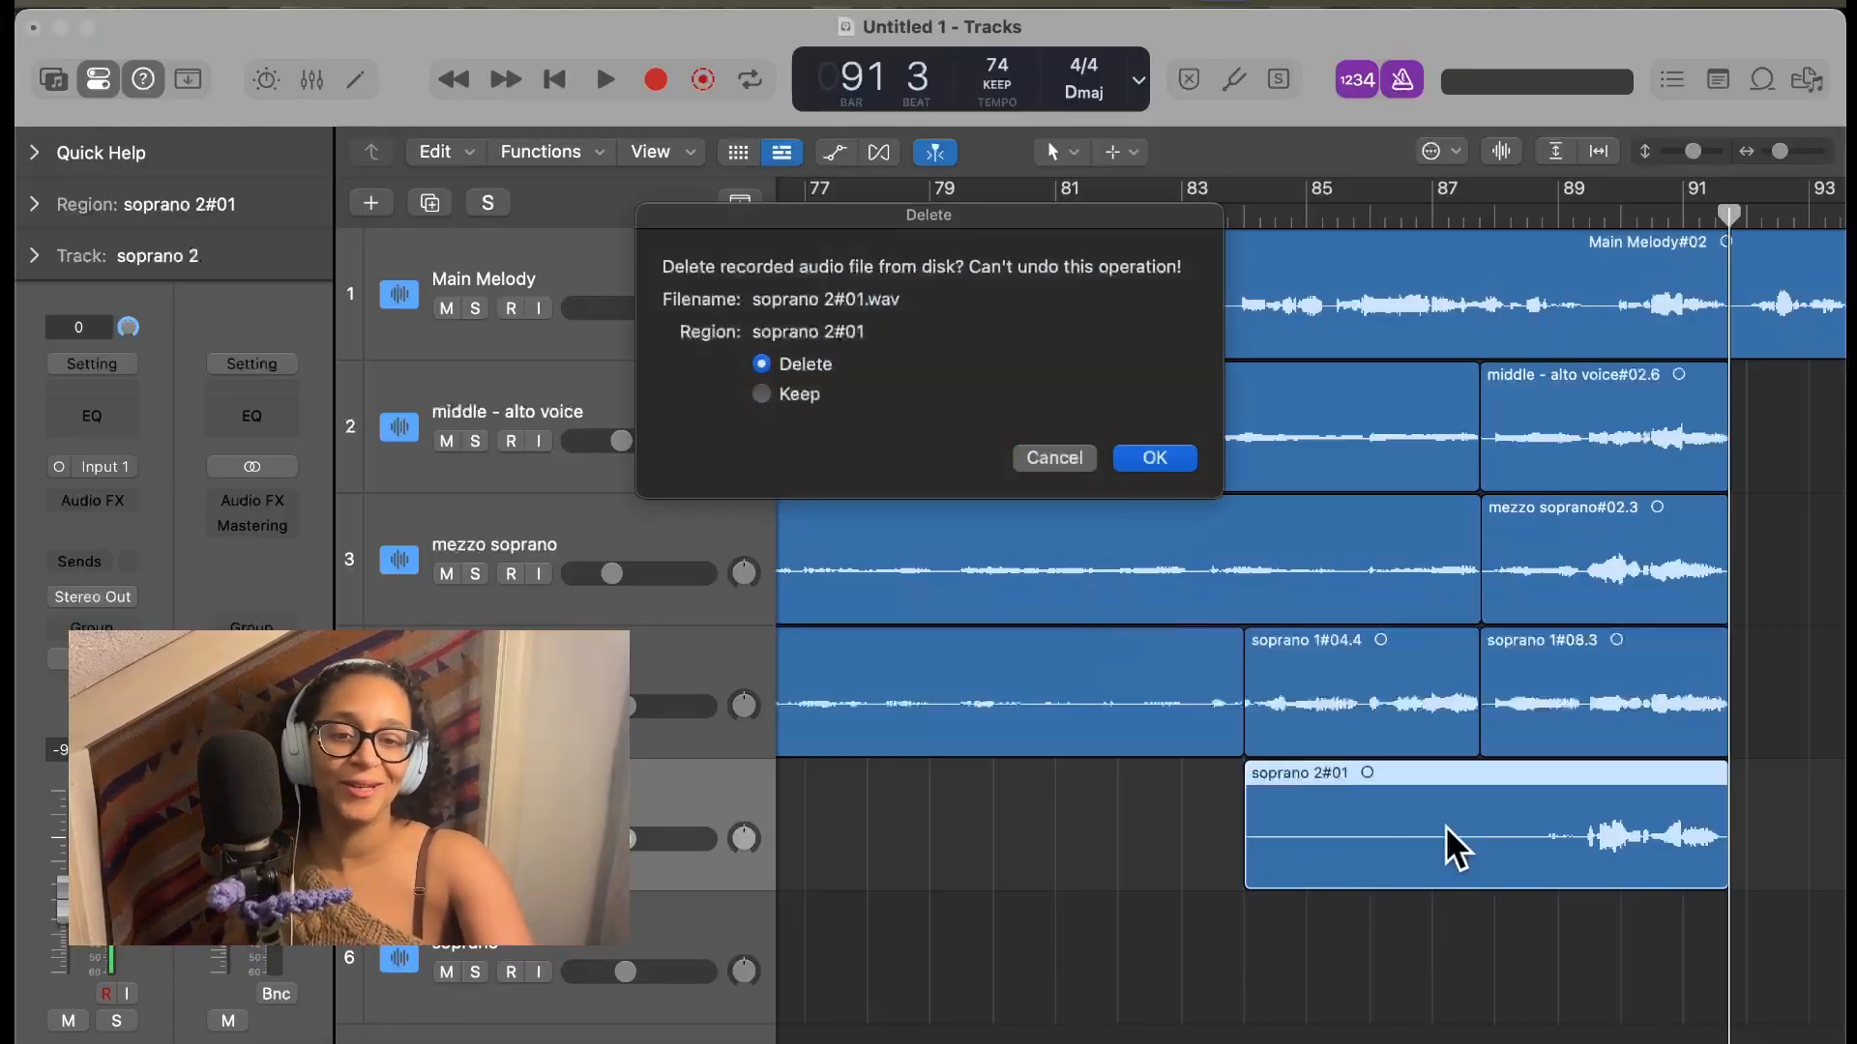
{"action": "left_click", "coordinate": [1178, 466]}
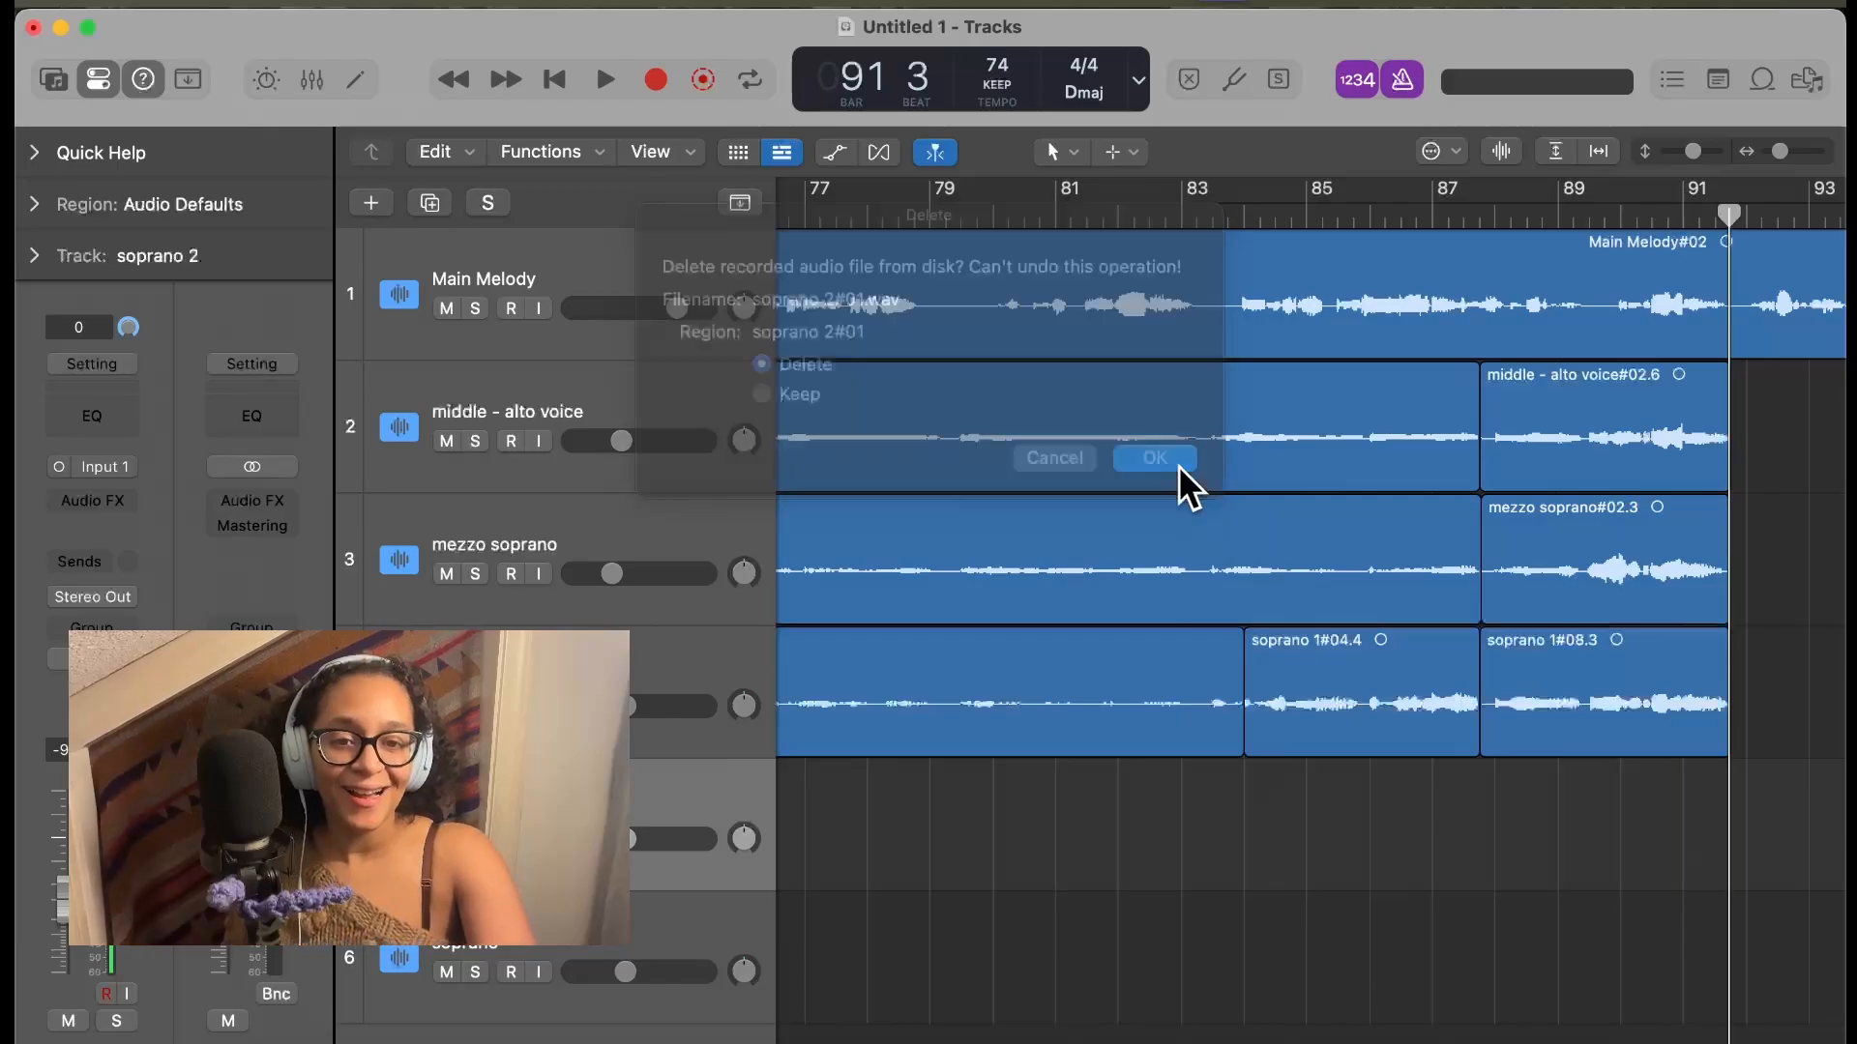
Record a new soprano 2 take from bar 84 to about bar 91 beat 3
{"action": "left_click", "coordinate": [1232, 213]}
{"action": "left_click_drag", "start_coordinate": [1232, 213], "coordinate": [1245, 213]}
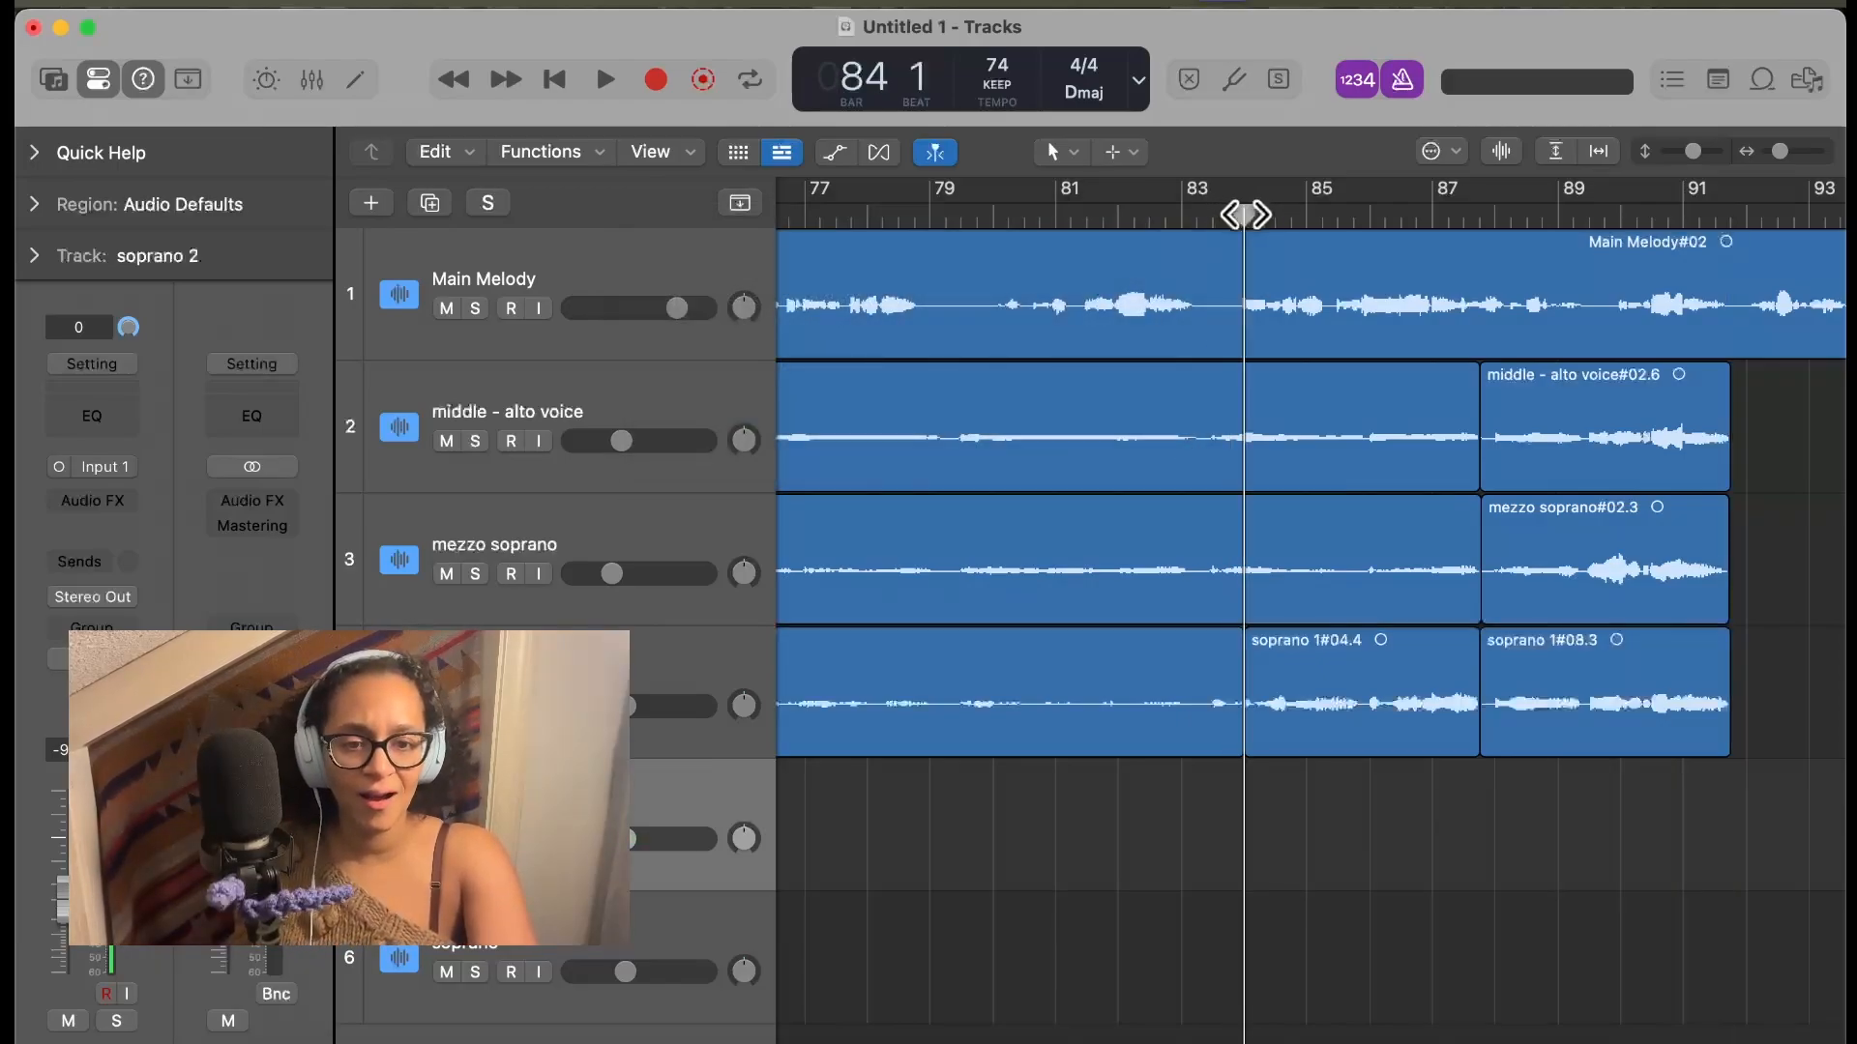
{"action": "key", "text": "r"}
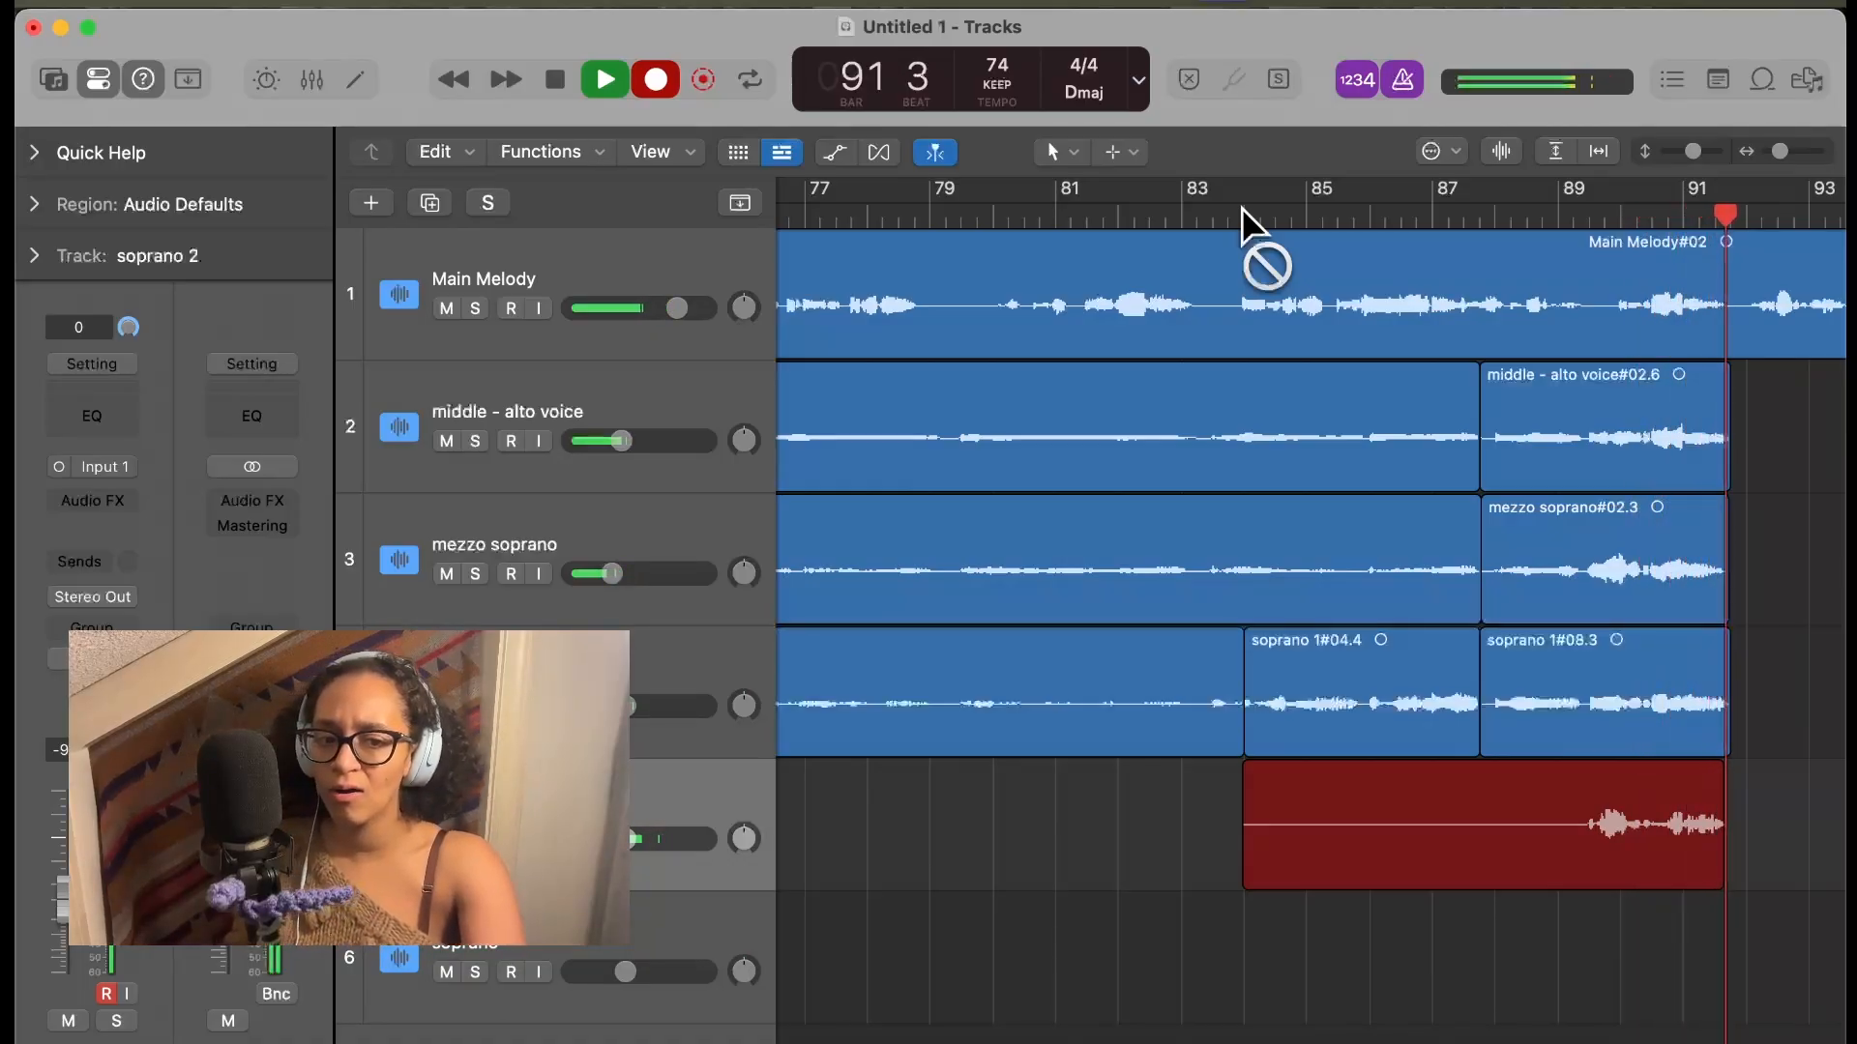
{"action": "key", "text": "space"}
Play back the new soprano 2 take with the other voices from bar 89 beat 2 to bar 91 beat 3
{"action": "left_click", "coordinate": [1471, 211]}
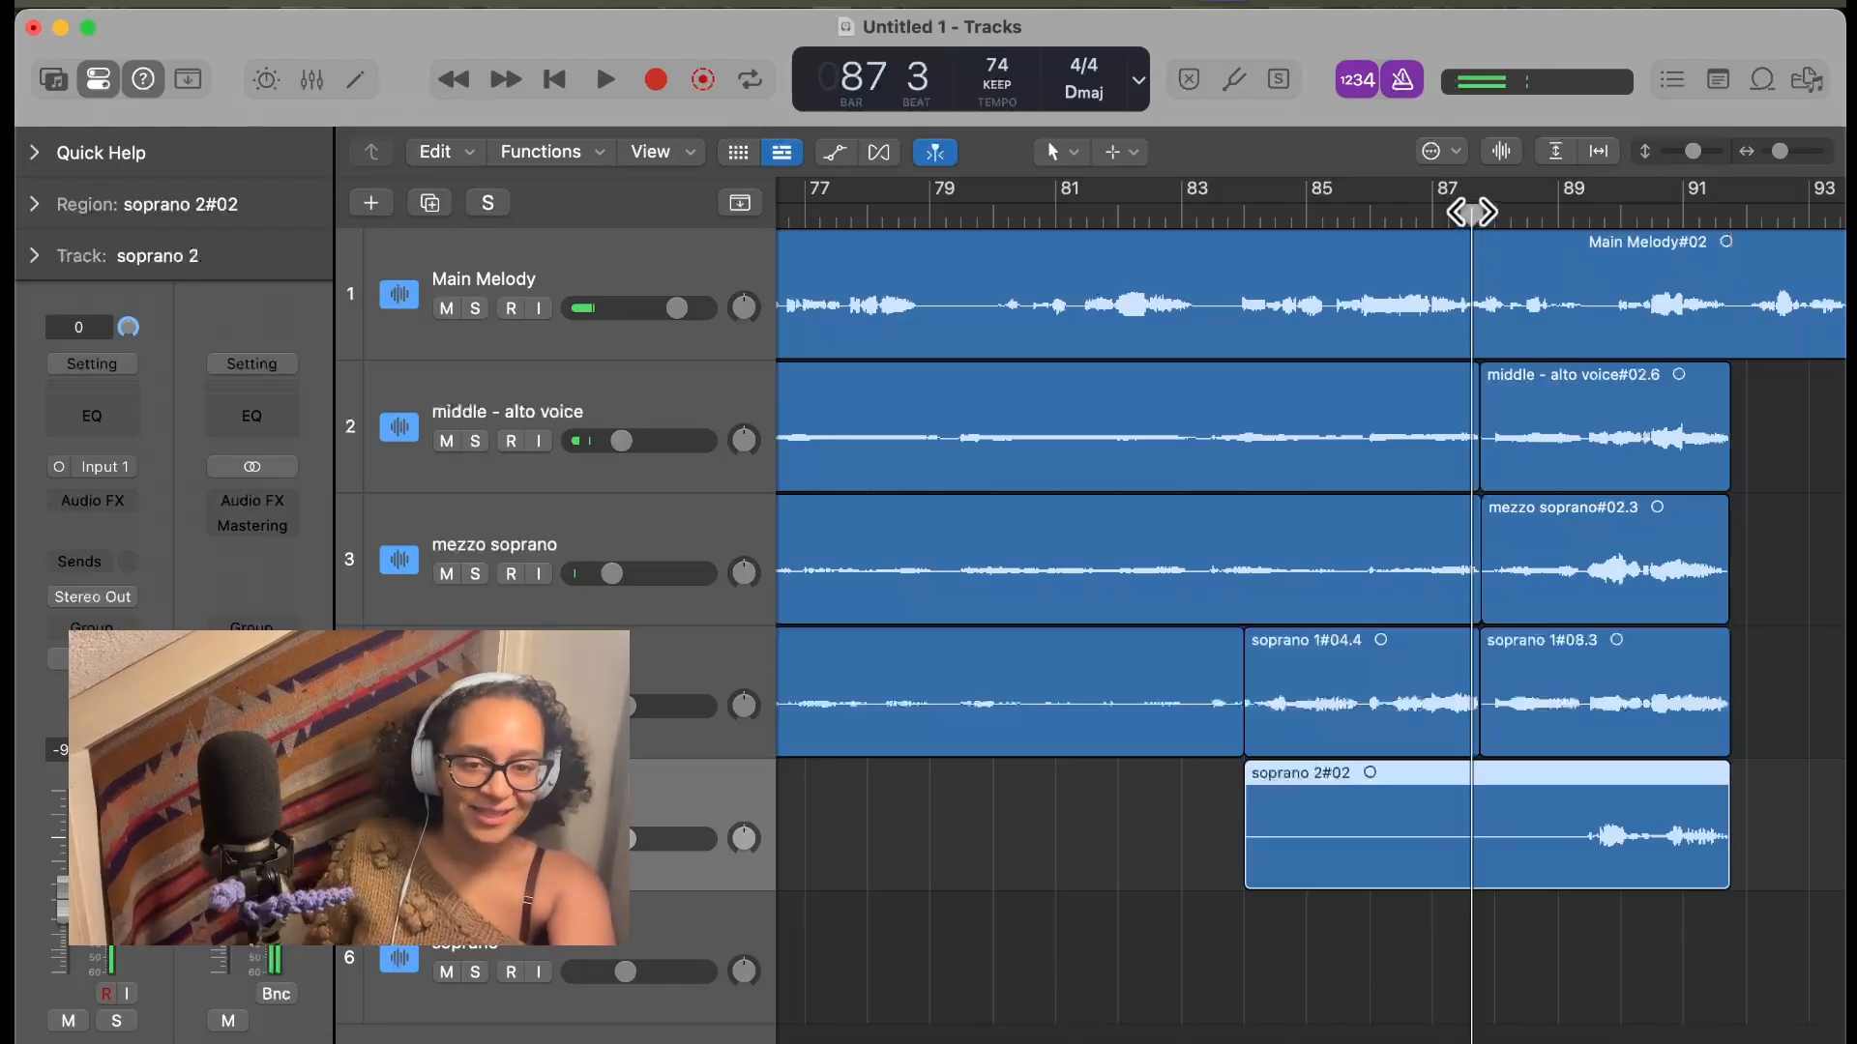
{"action": "left_click", "coordinate": [1571, 207]}
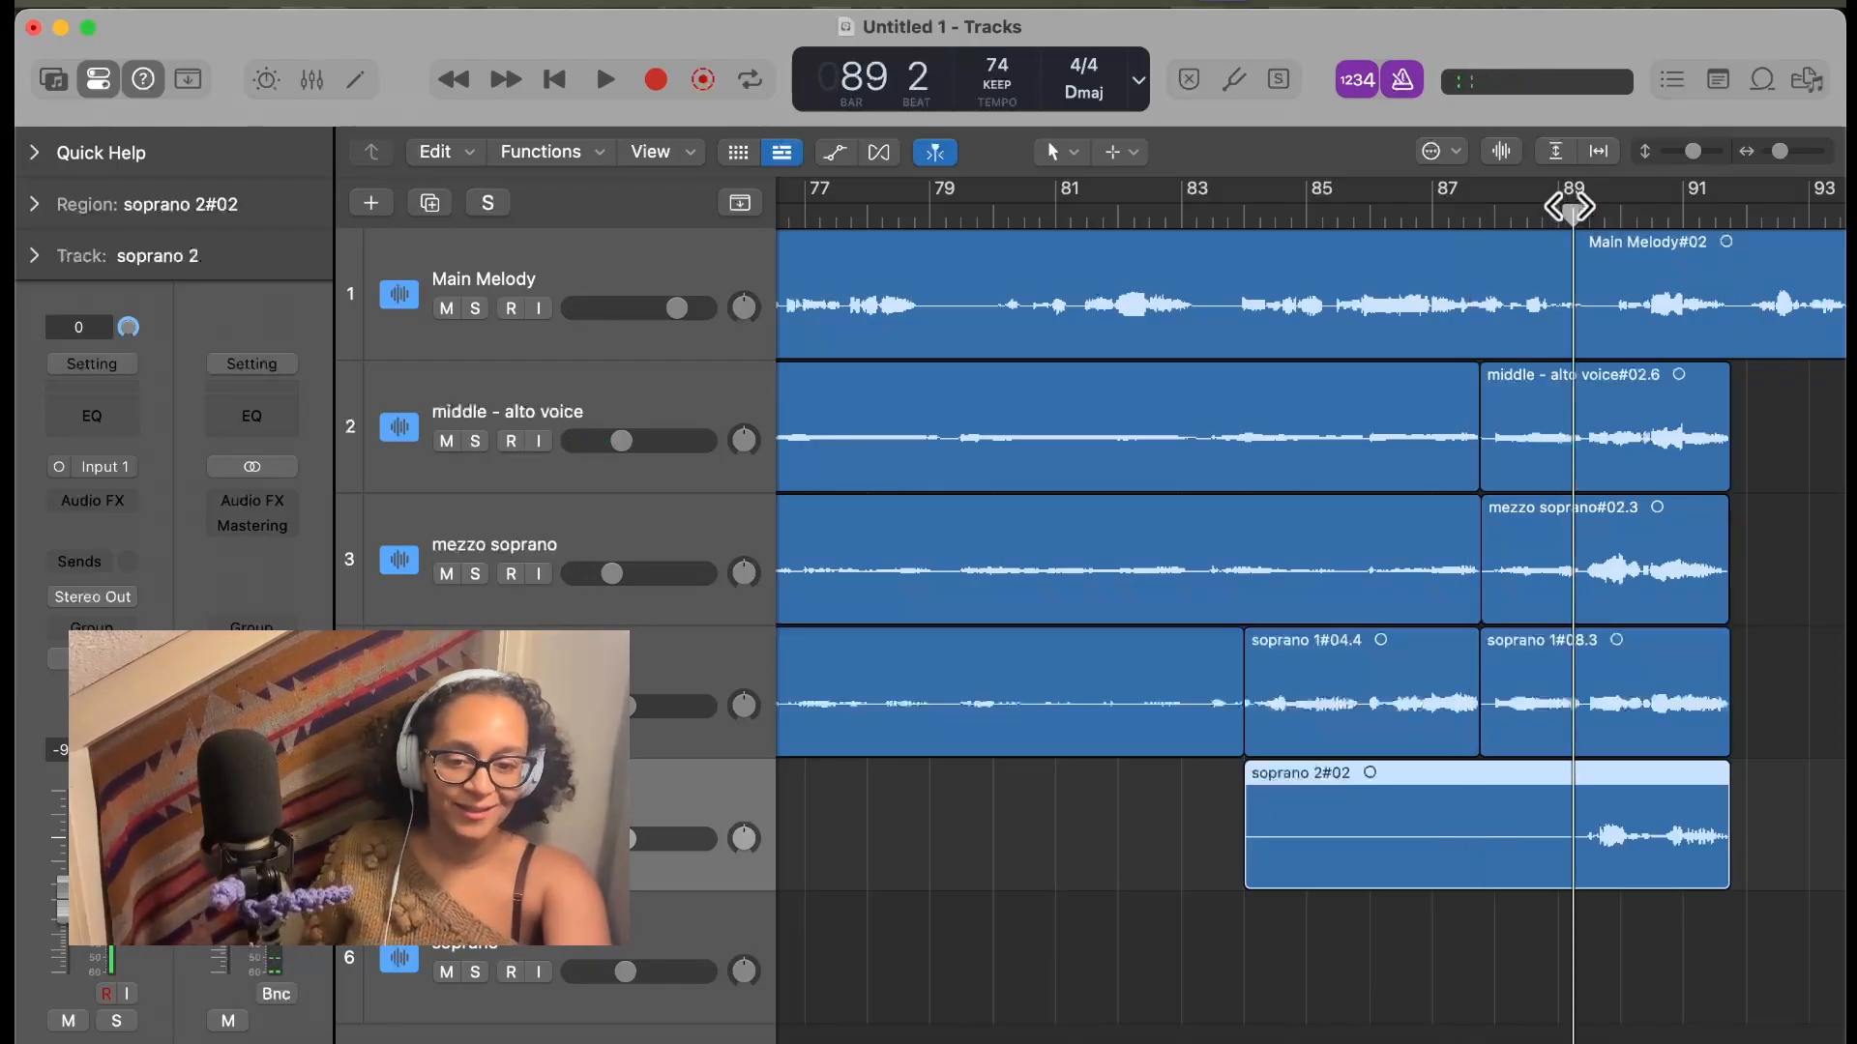
{"action": "key", "text": "space"}
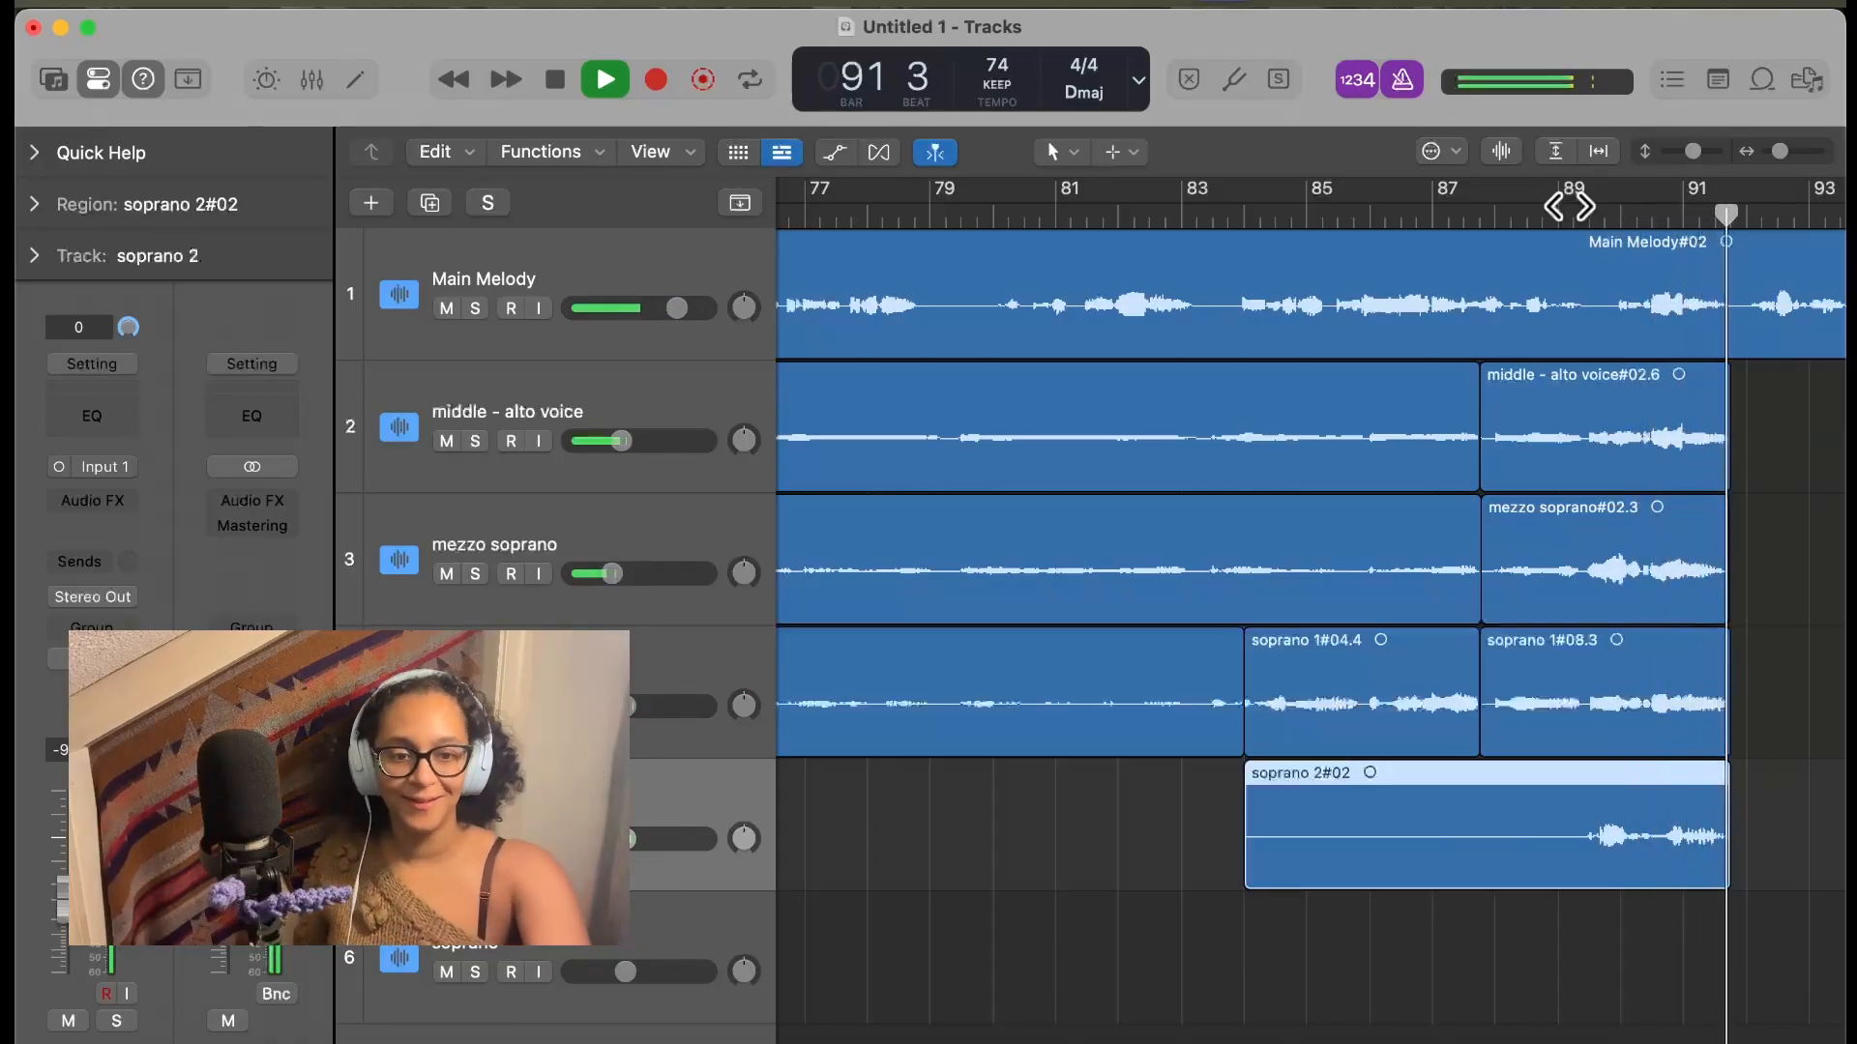
{"action": "key", "text": "space"}
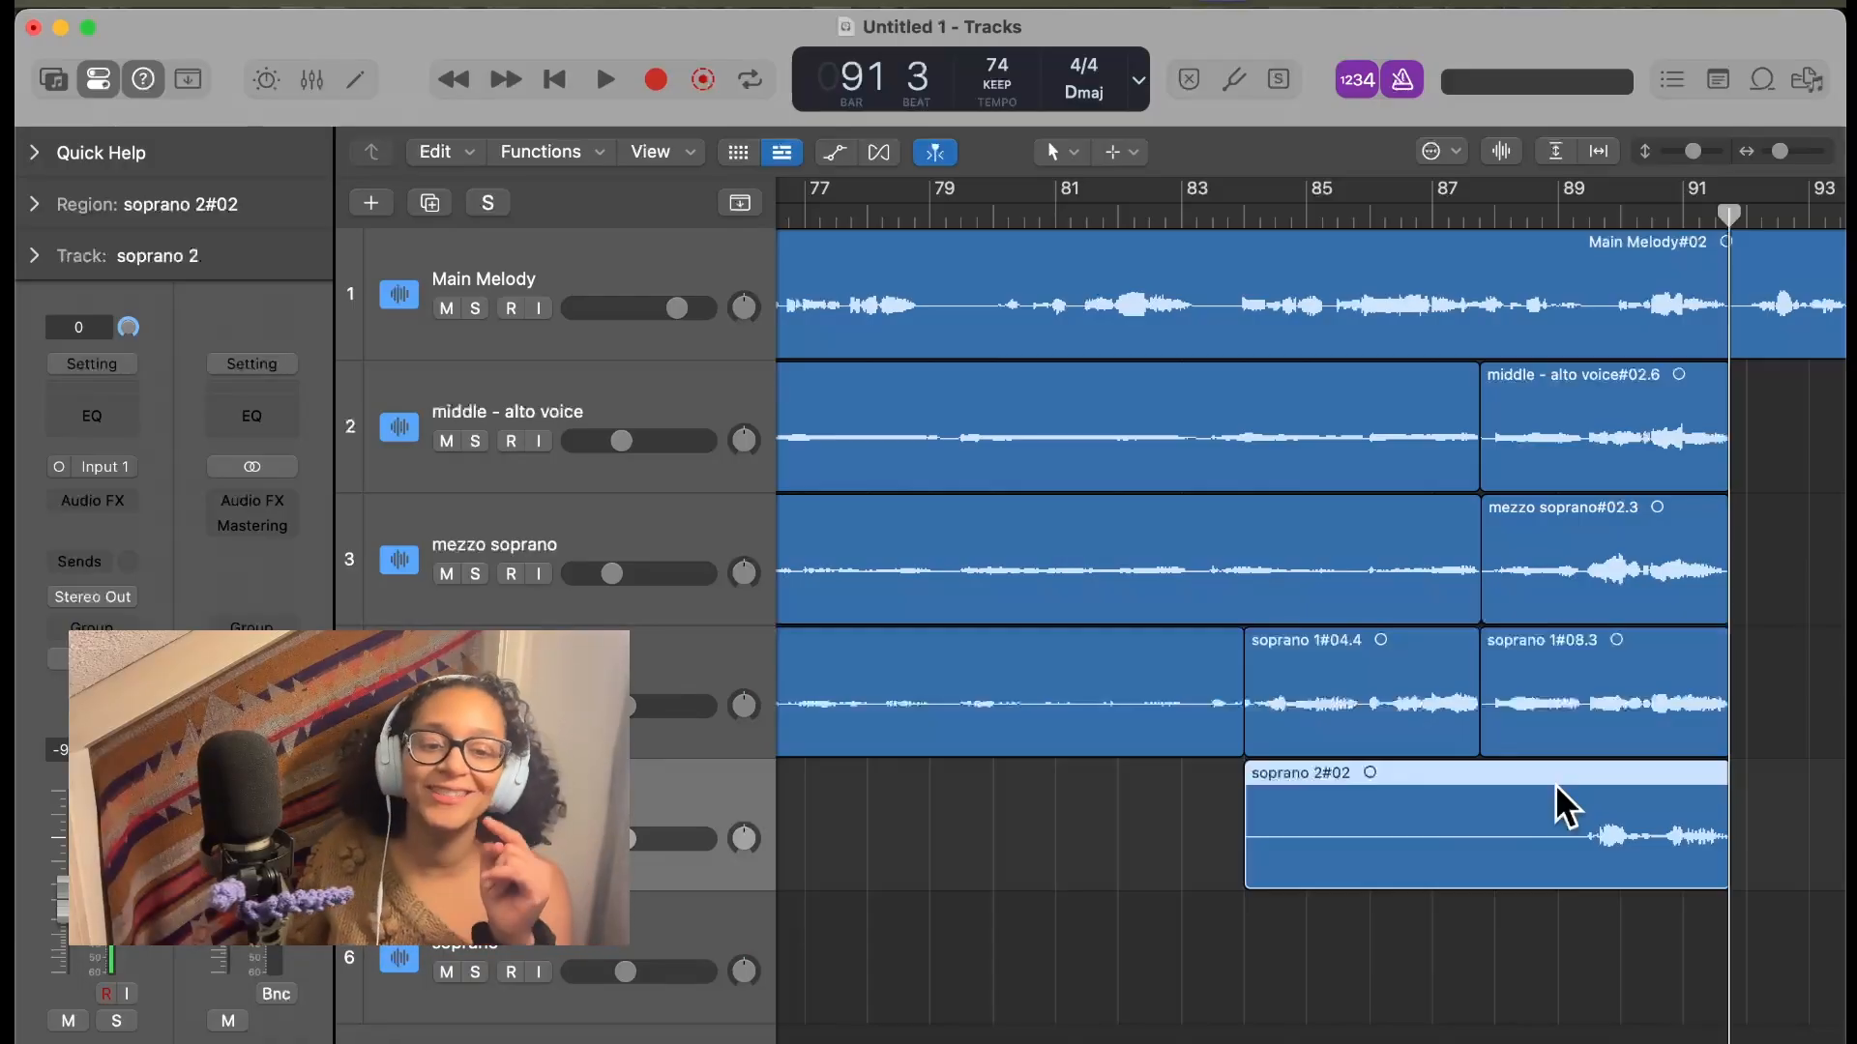
Add a new track with duplicate settings from the soprano track, and select the original soprano track for recording
{"action": "left_click", "coordinate": [1478, 220]}
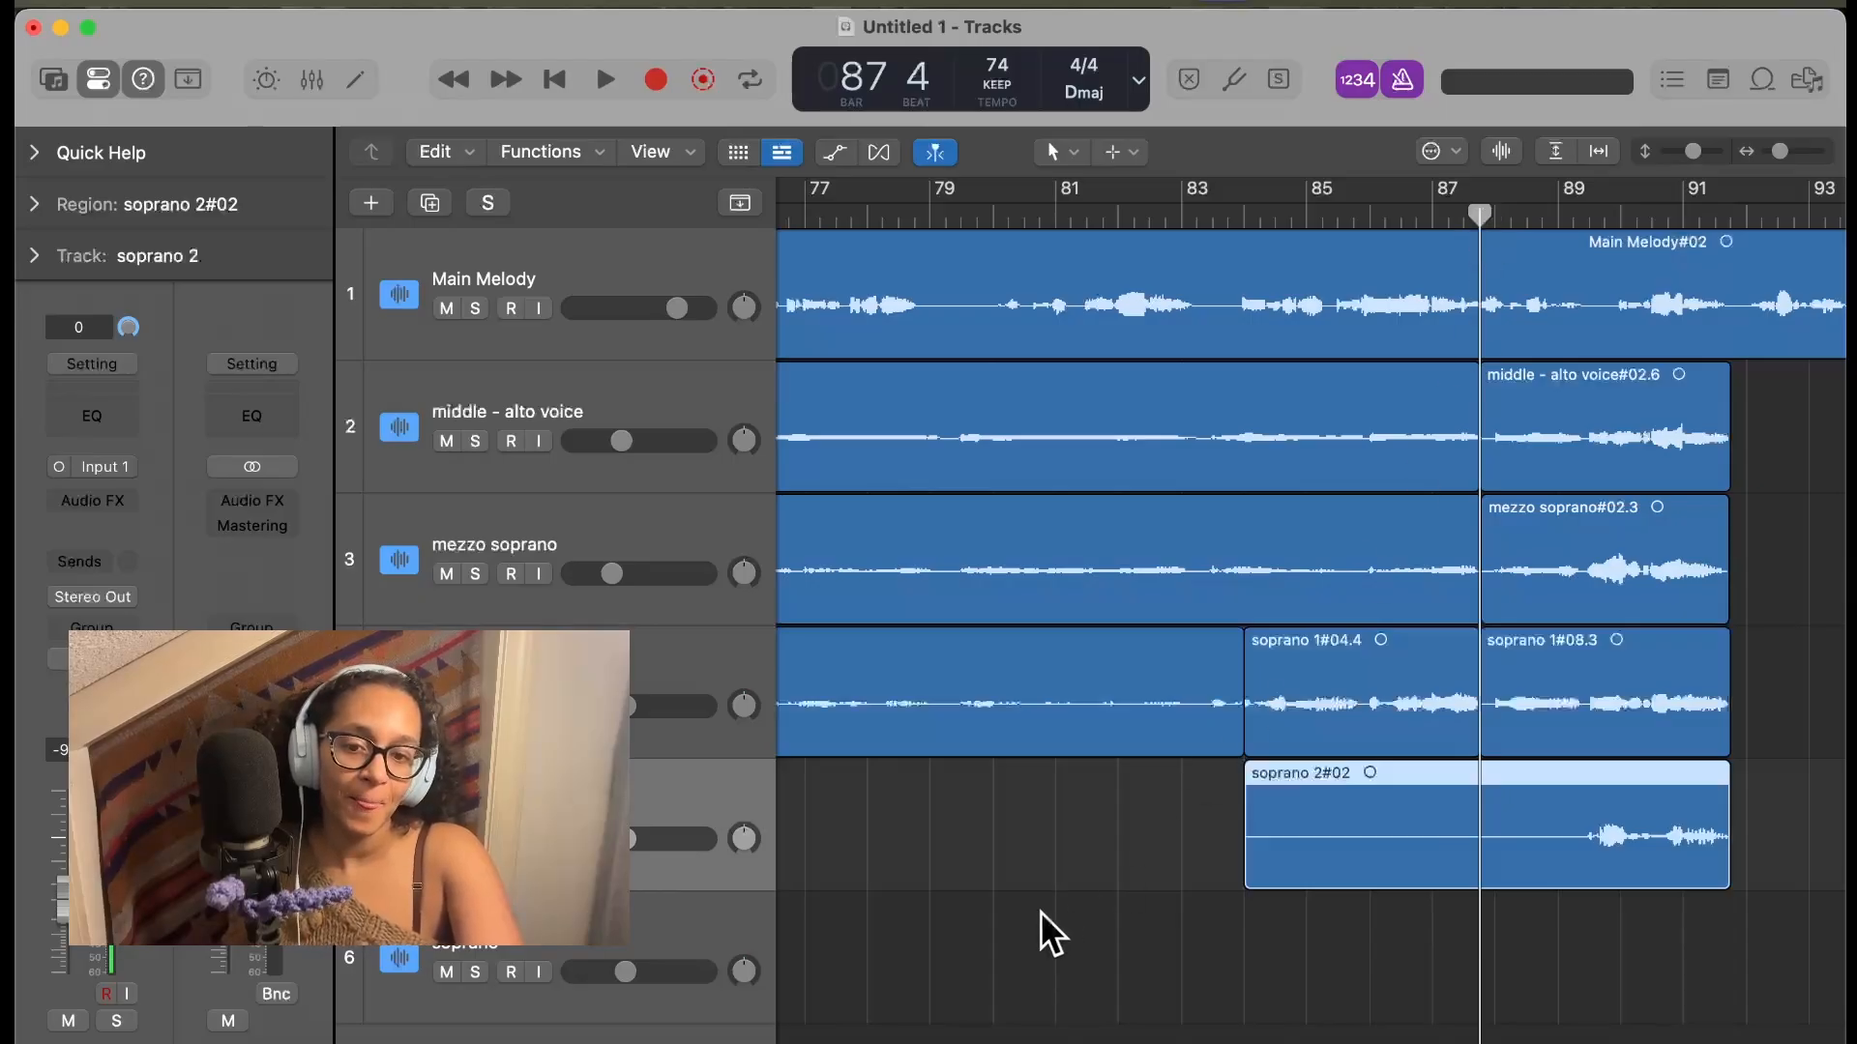
{"action": "left_click", "coordinate": [613, 954]}
{"action": "right_click", "coordinate": [615, 955]}
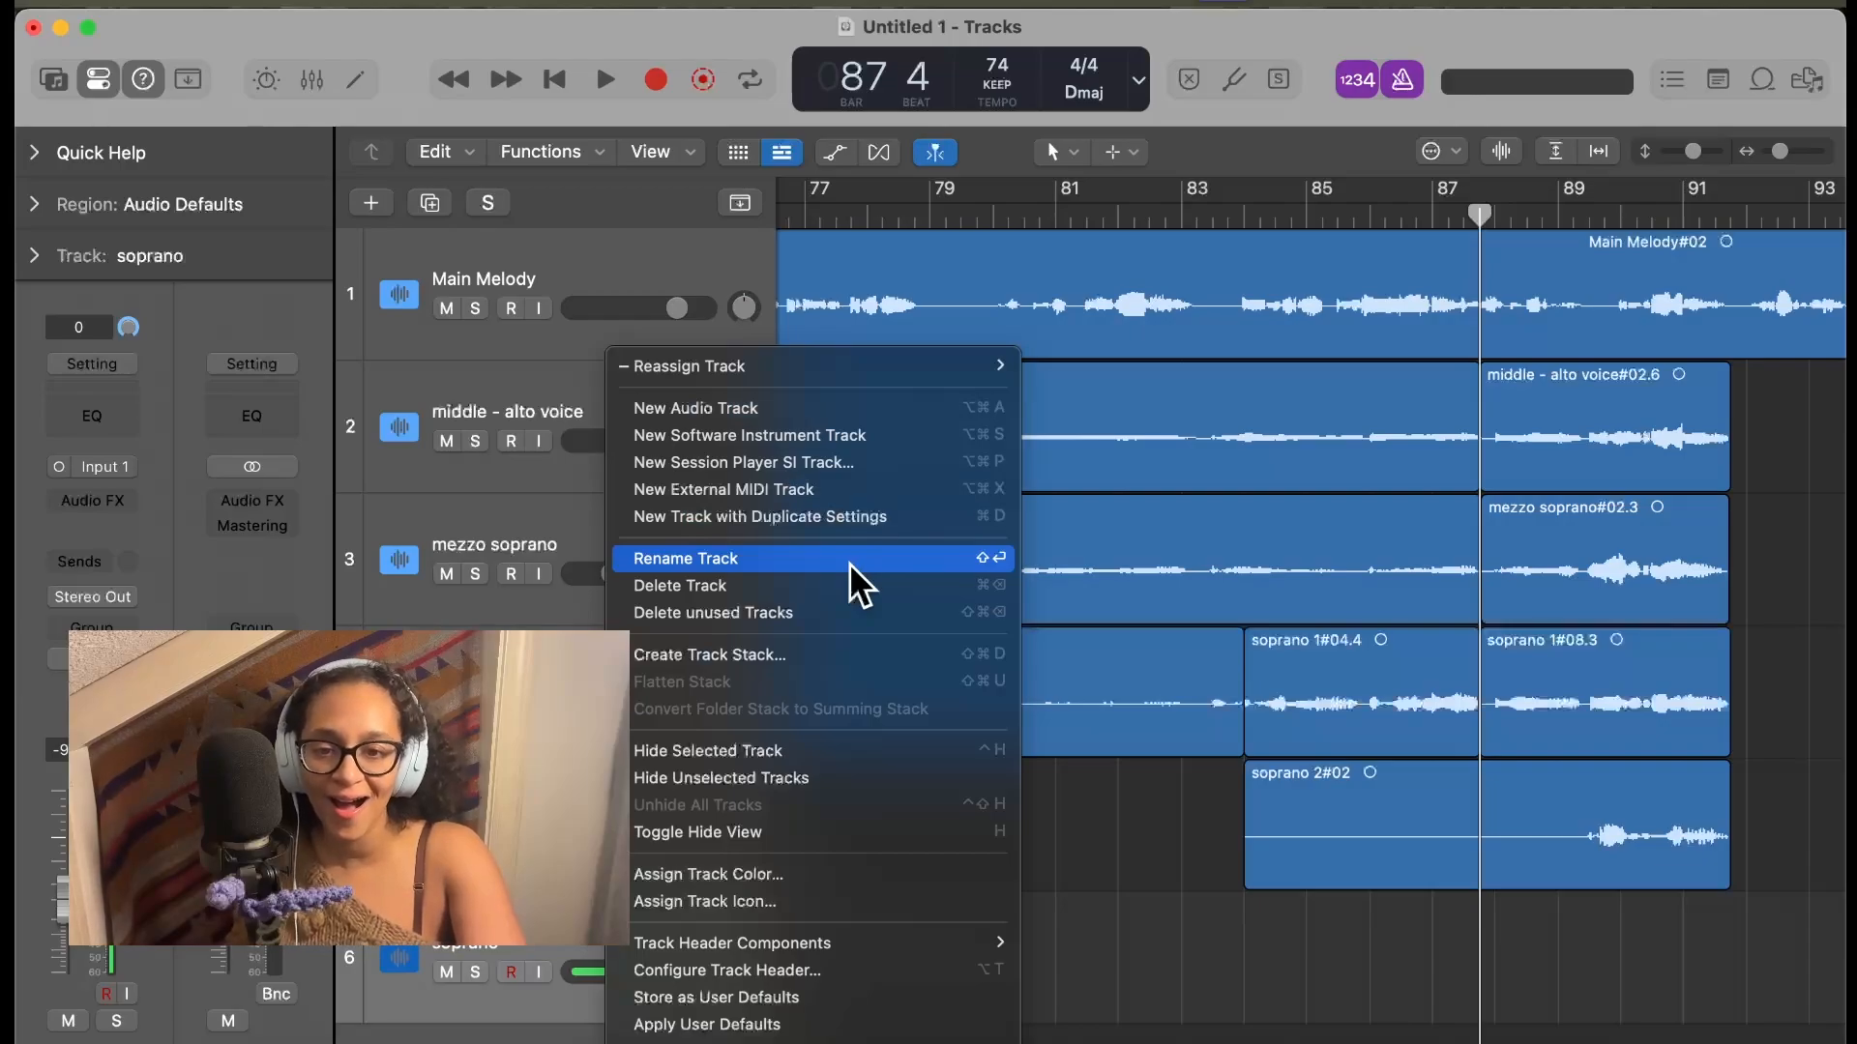
{"action": "left_click", "coordinate": [845, 518]}
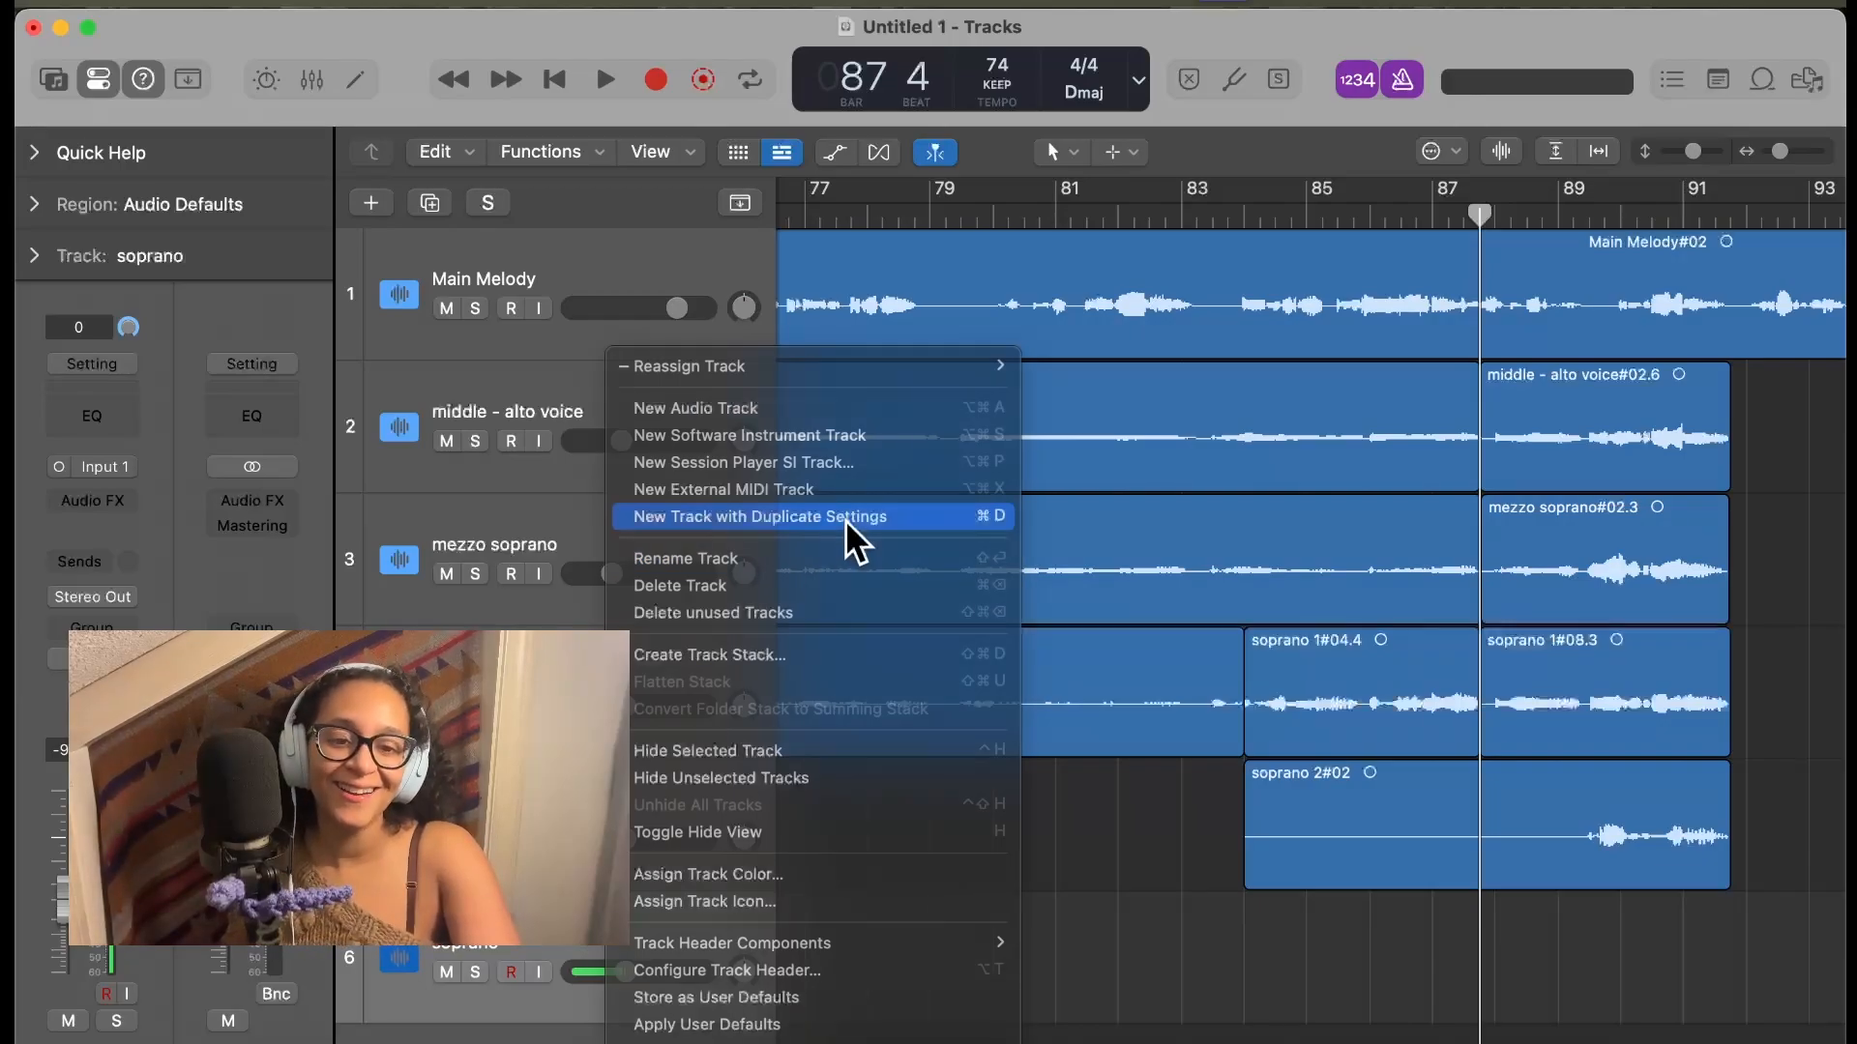
{"action": "left_click", "coordinate": [729, 870]}
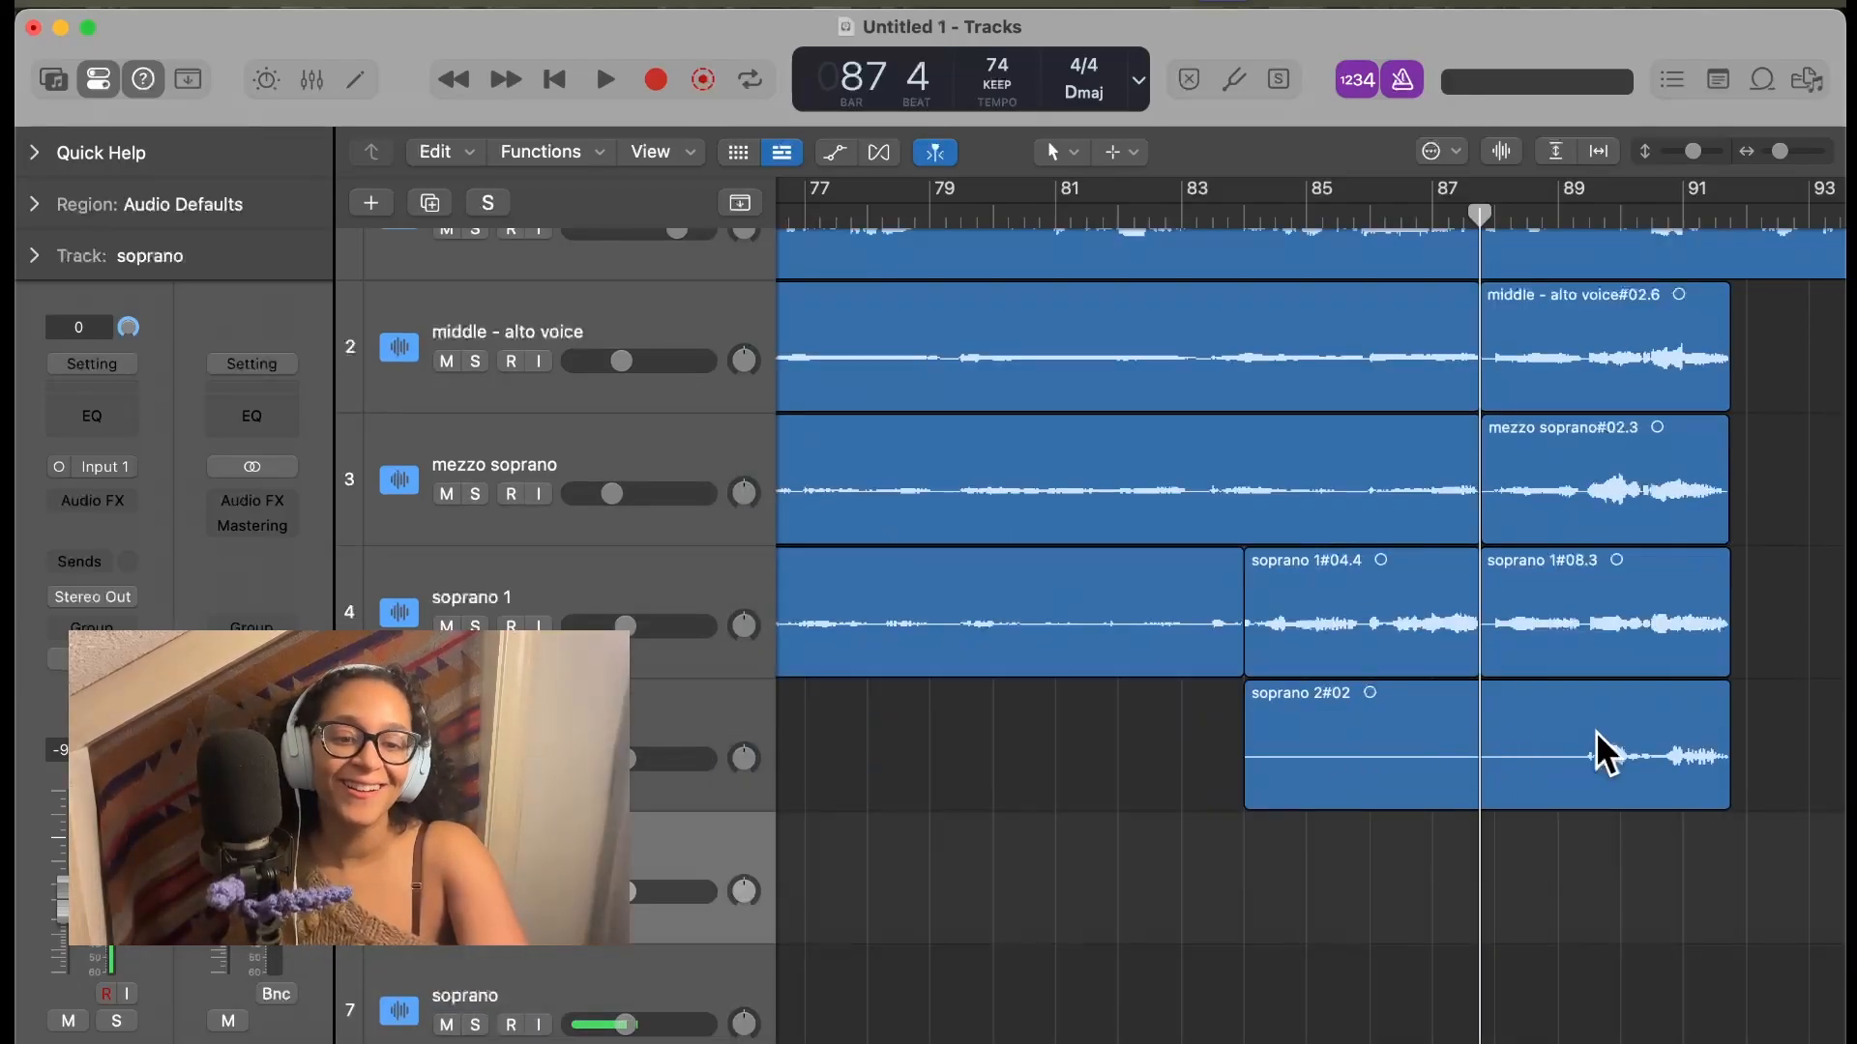
Record a soprano take from bar 88 to about bar 91 beat 2, play part of it back, and delete it
{"action": "left_click_drag", "start_coordinate": [1480, 224], "coordinate": [1494, 224]}
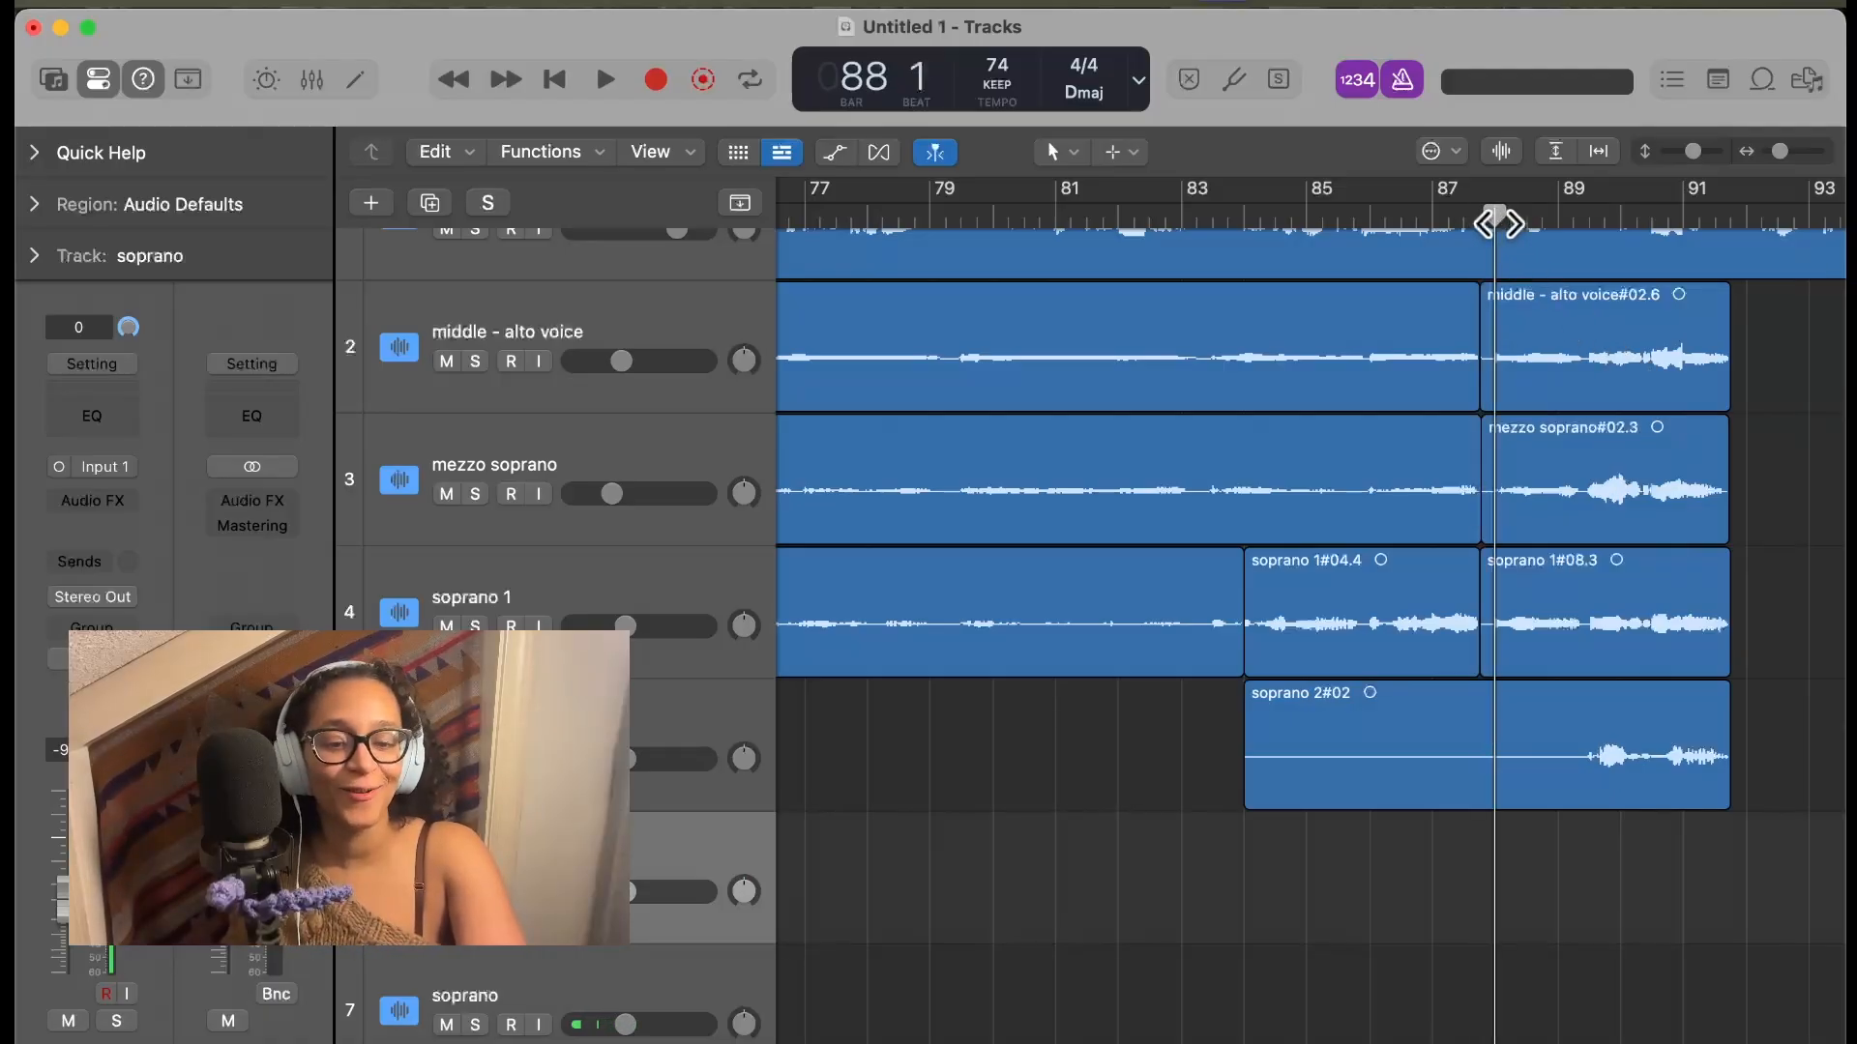
{"action": "key", "text": "r"}
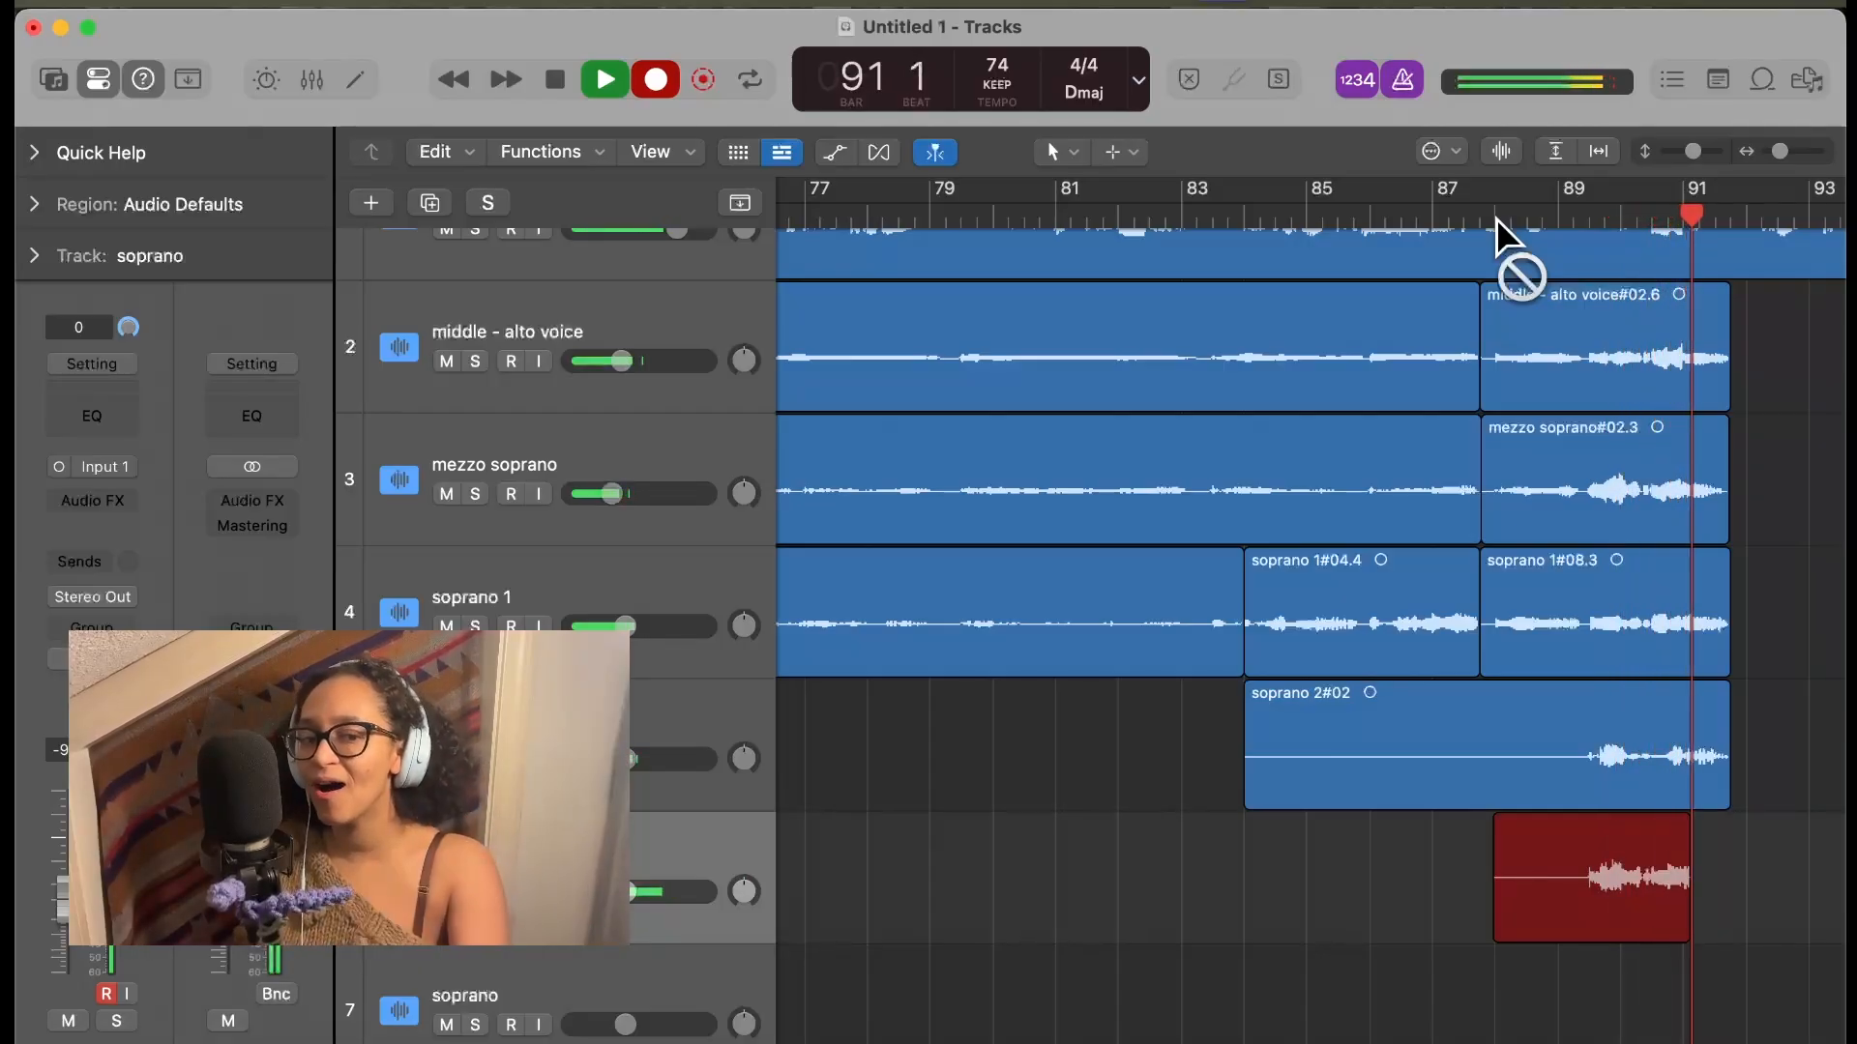
{"action": "key", "text": "space"}
{"action": "left_click", "coordinate": [1562, 210]}
{"action": "key", "text": "space"}
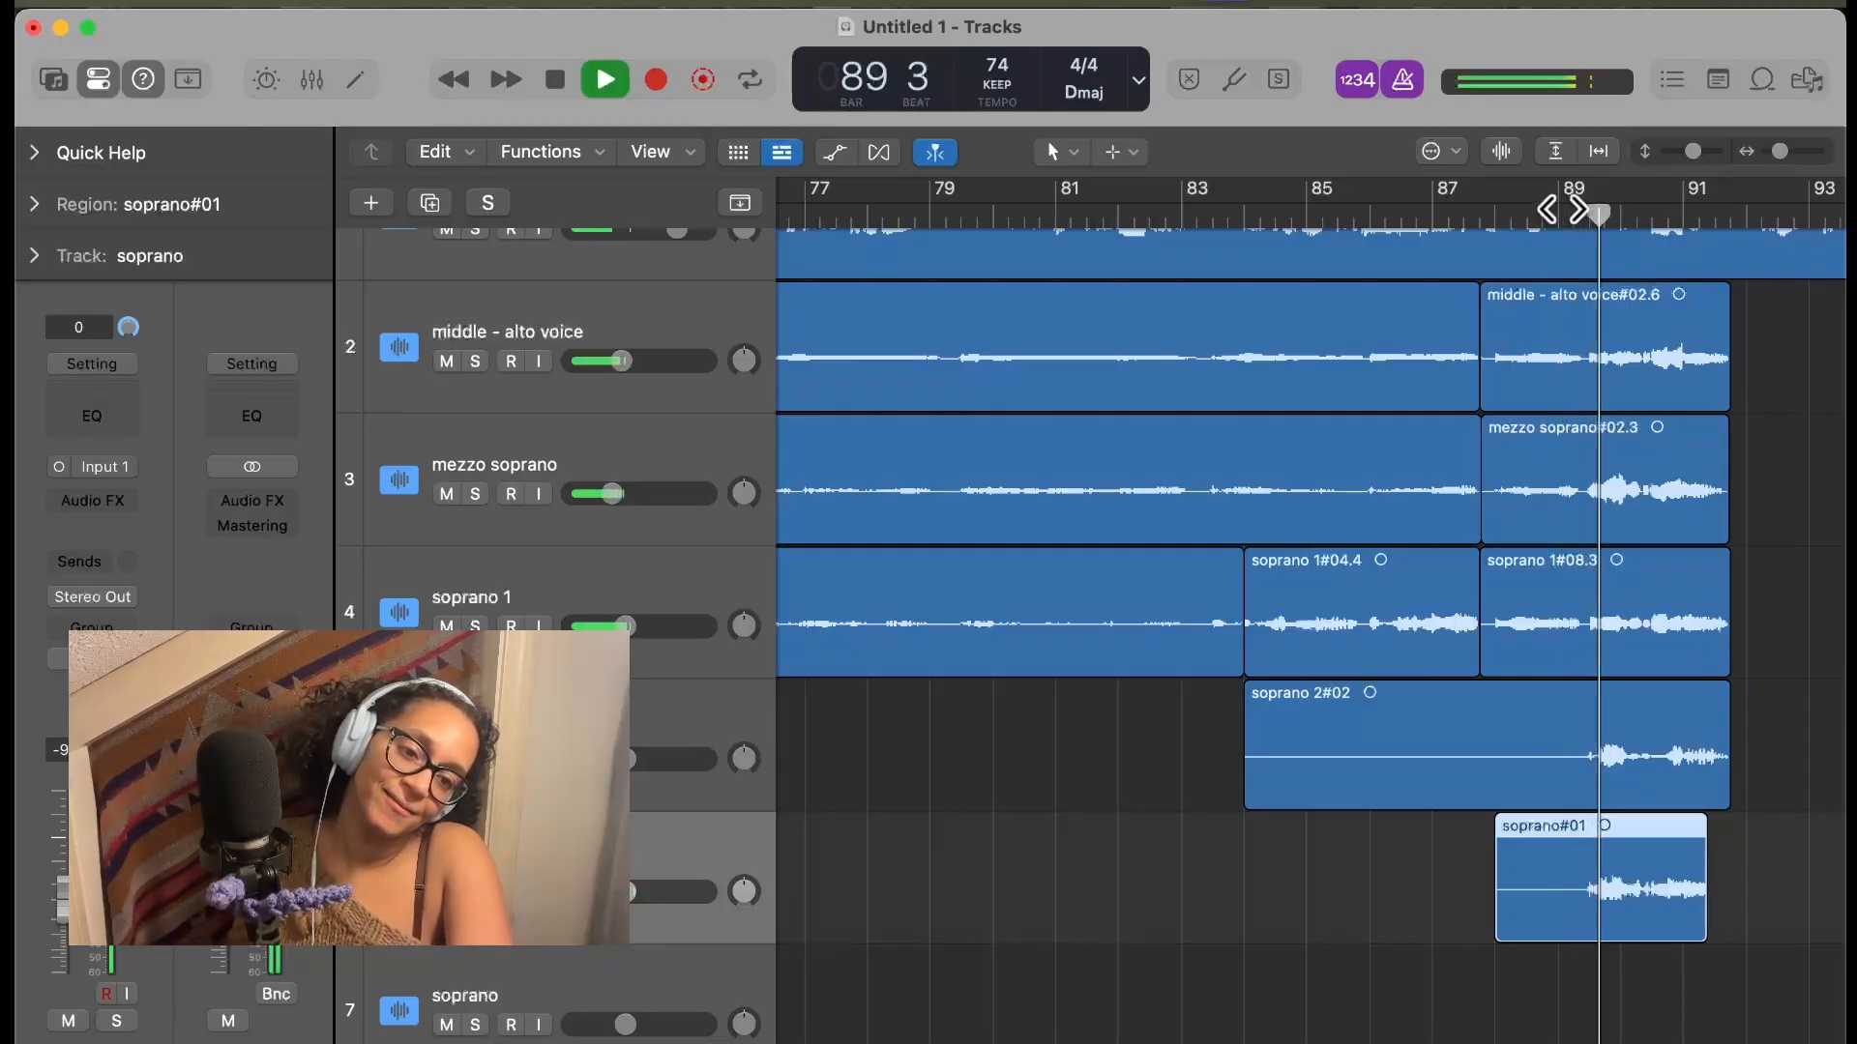
{"action": "key", "text": "space"}
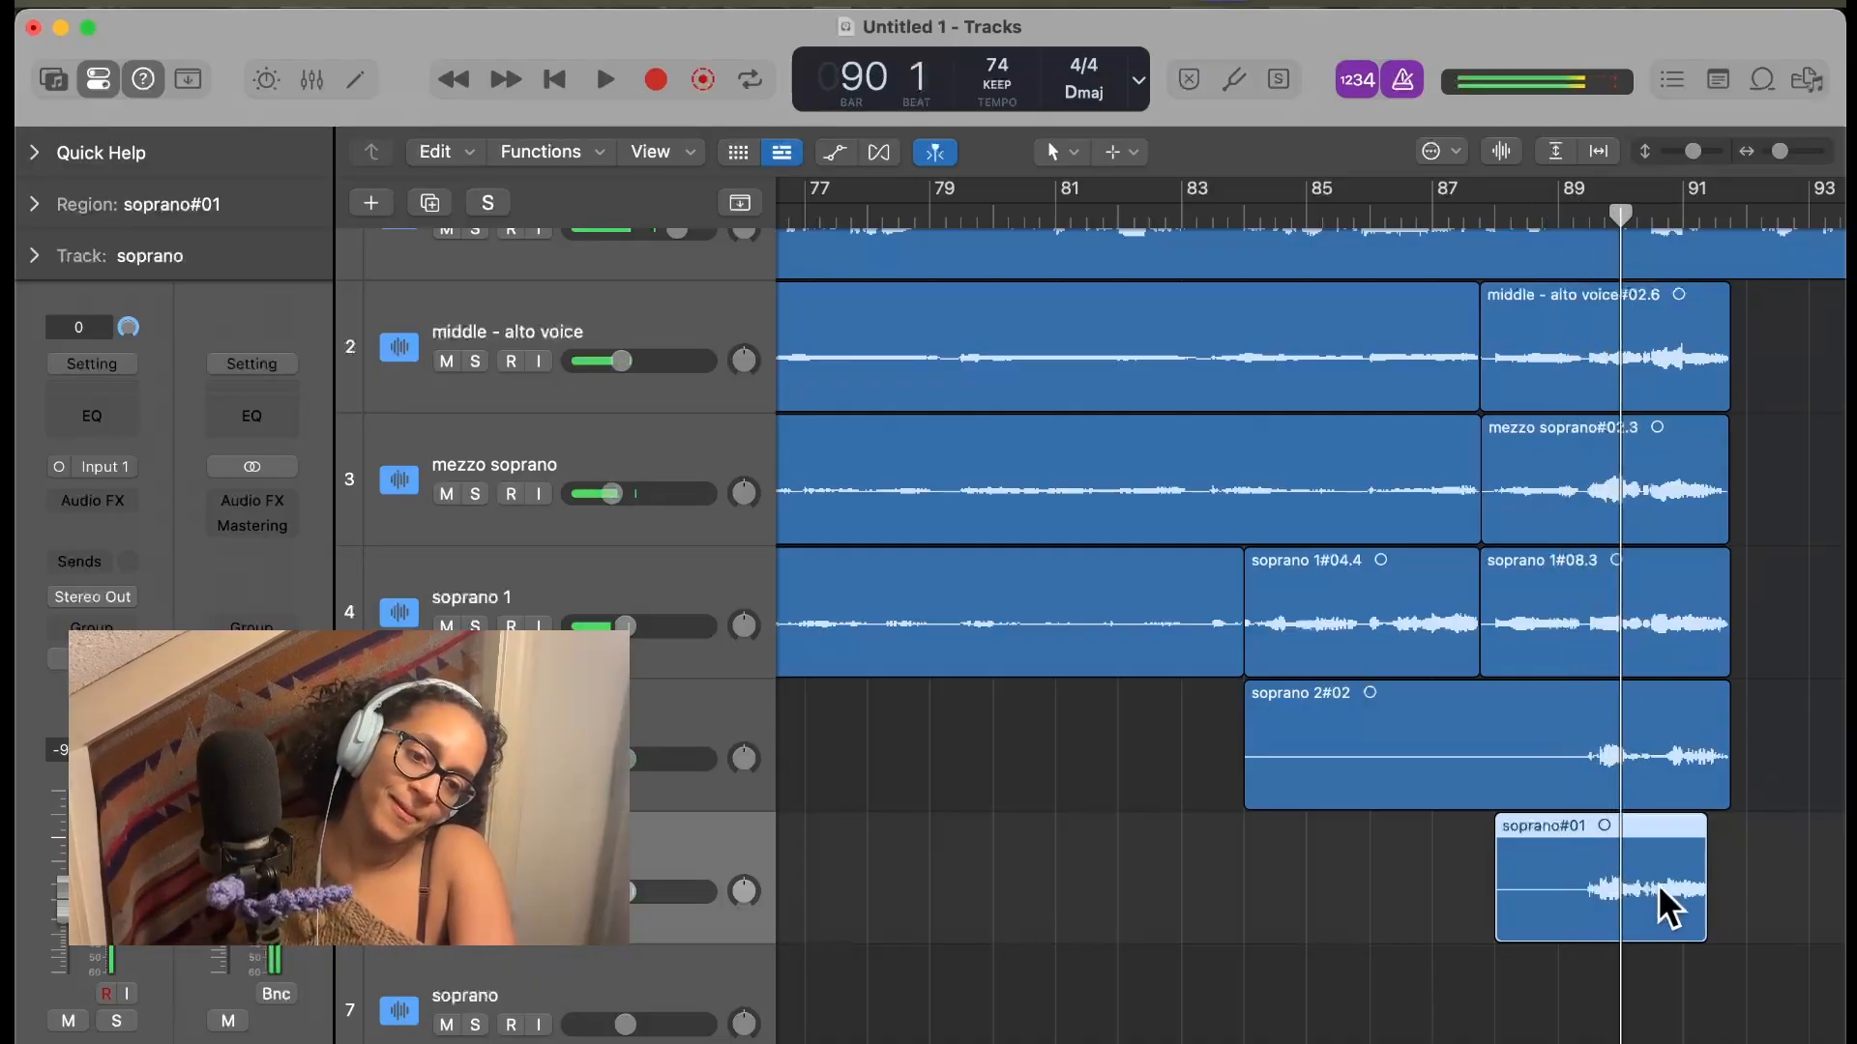
{"action": "key", "text": "BackSpace"}
{"action": "left_click", "coordinate": [1147, 465]}
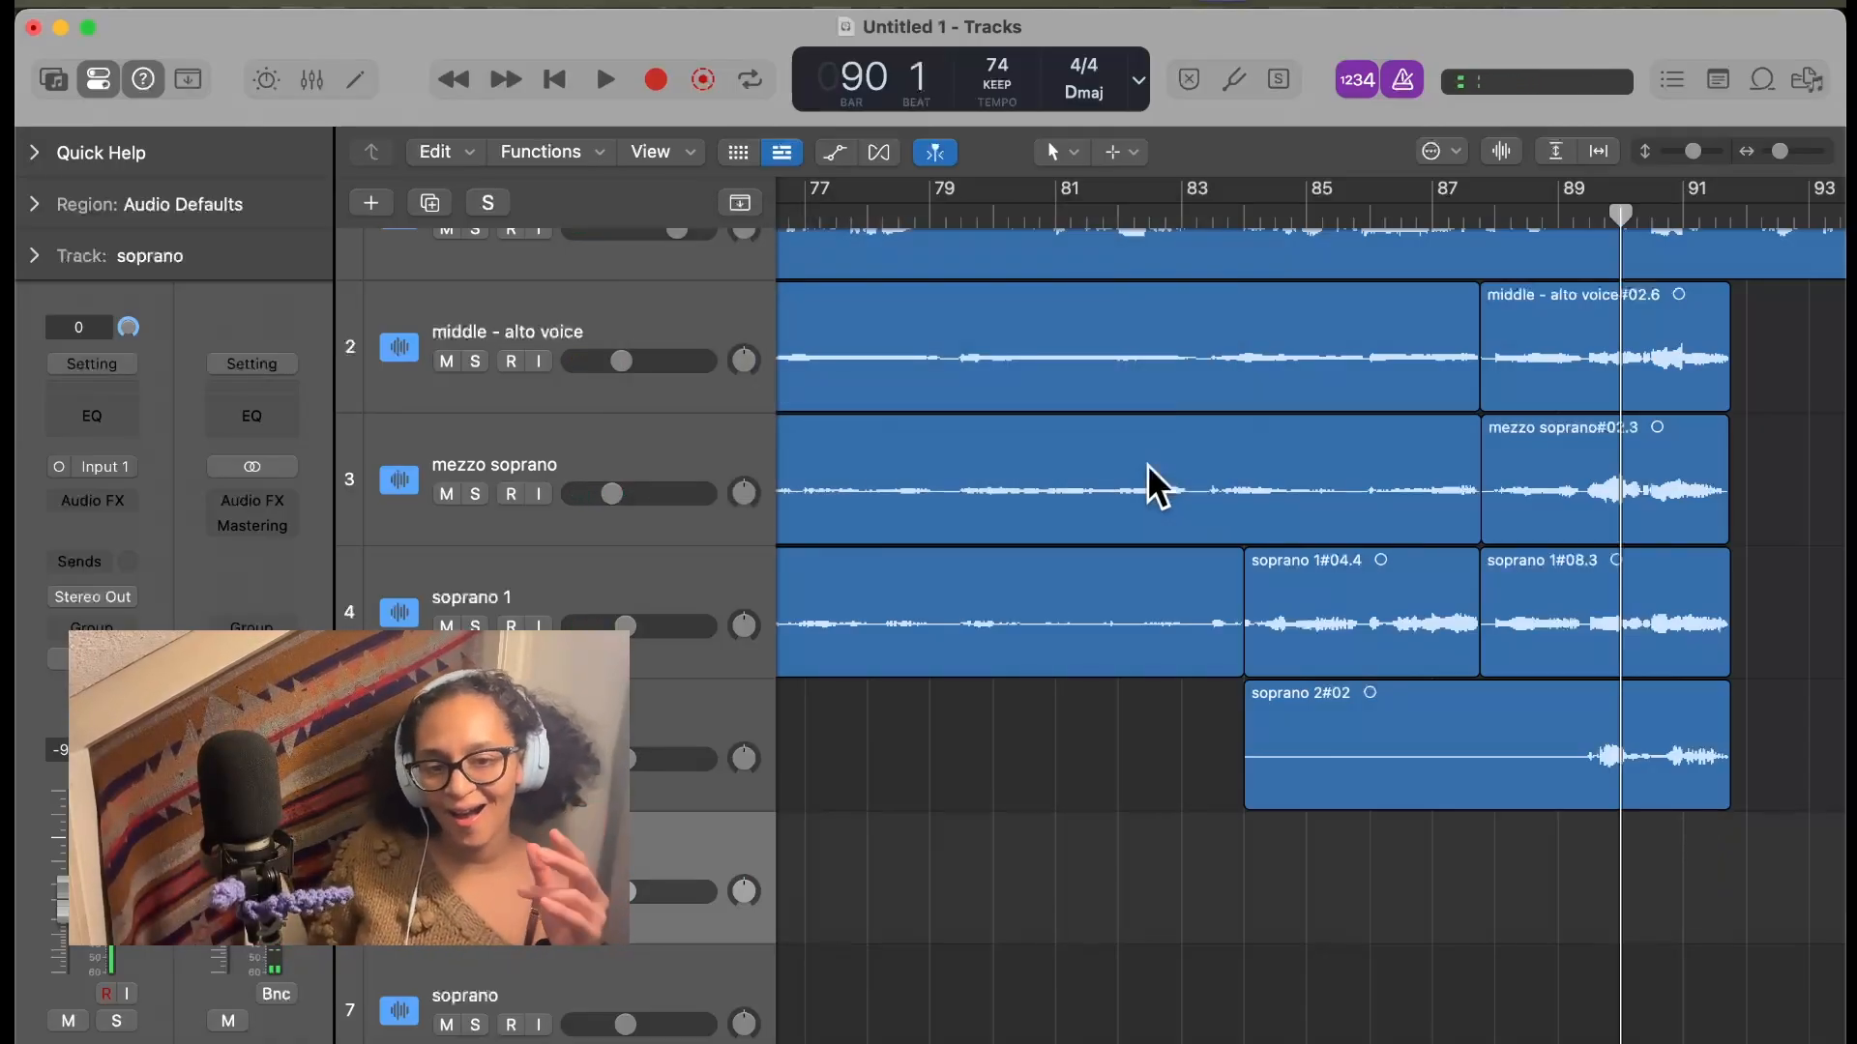
Record another soprano take from bar 88 to about bar 91 beat 3, and discard the recording
{"action": "mouse_move", "coordinate": [1501, 216]}
{"action": "left_mouse_down"}
{"action": "mouse_move", "coordinate": [1479, 209]}
{"action": "mouse_move", "coordinate": [1494, 218]}
{"action": "left_mouse_up"}
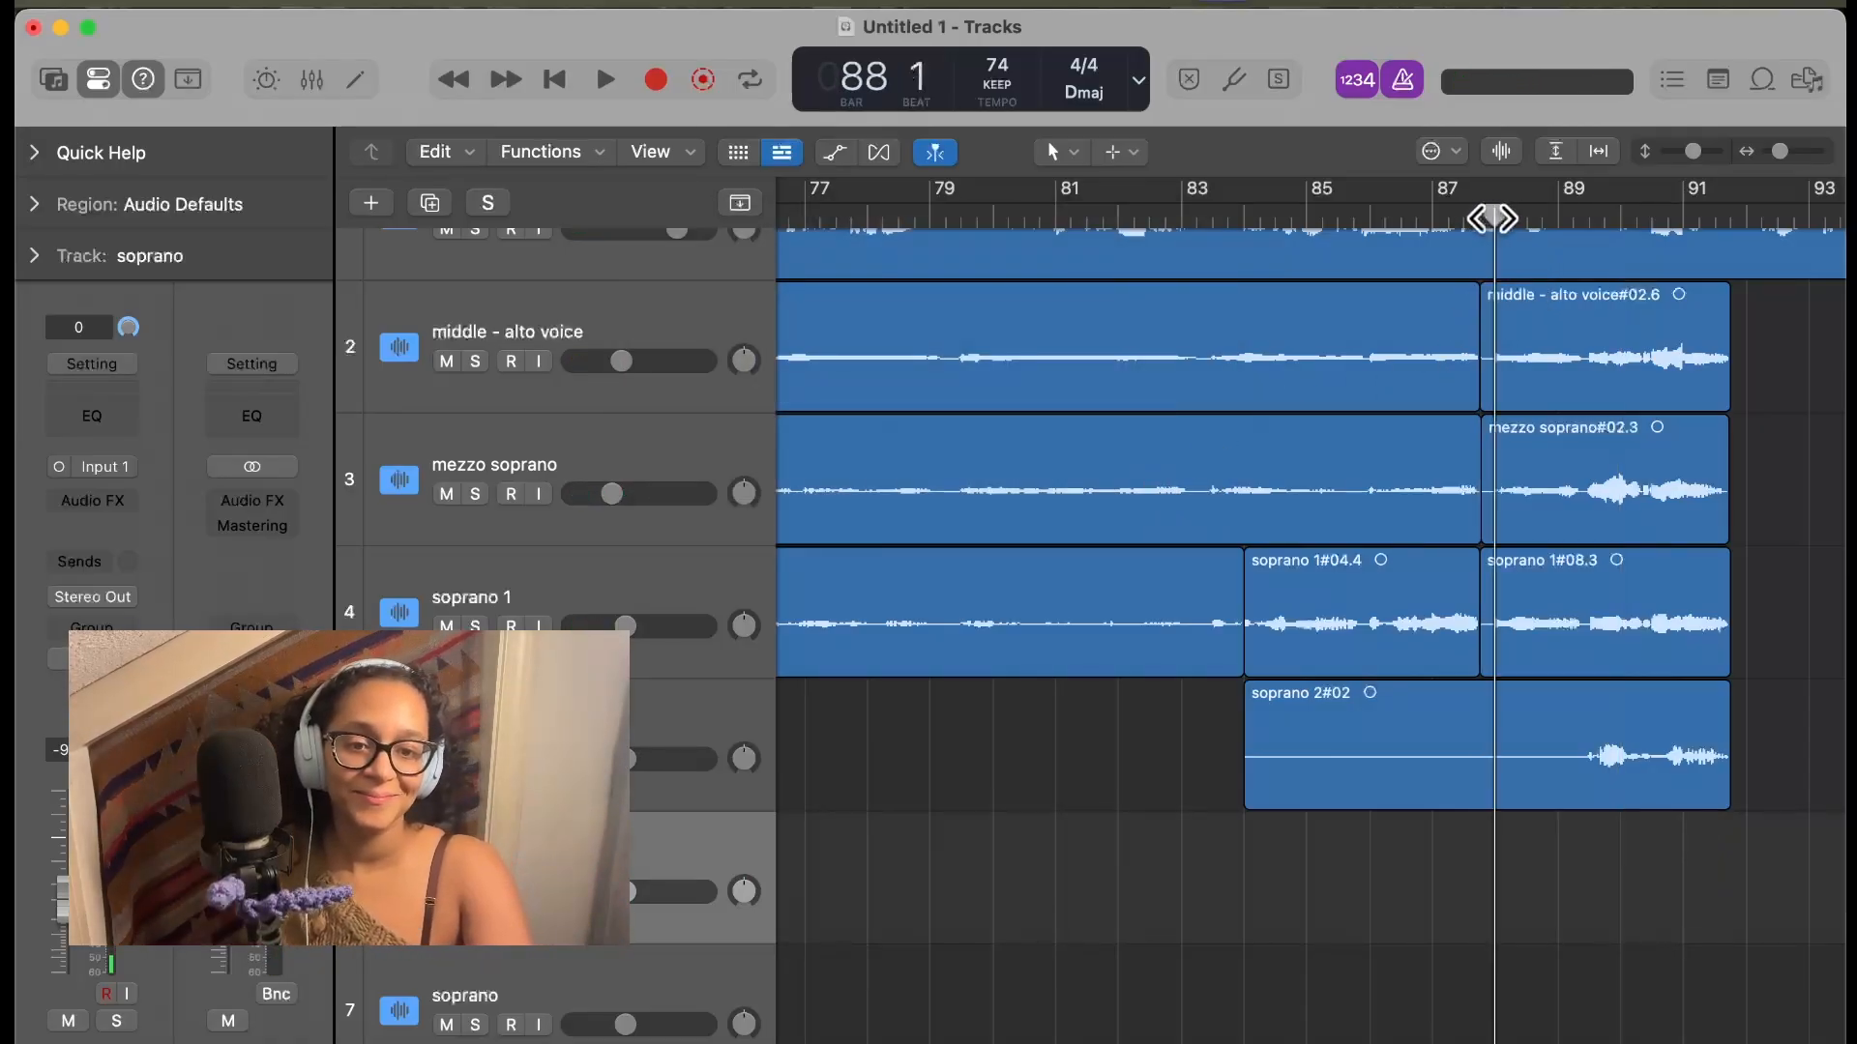
{"action": "key", "text": "r"}
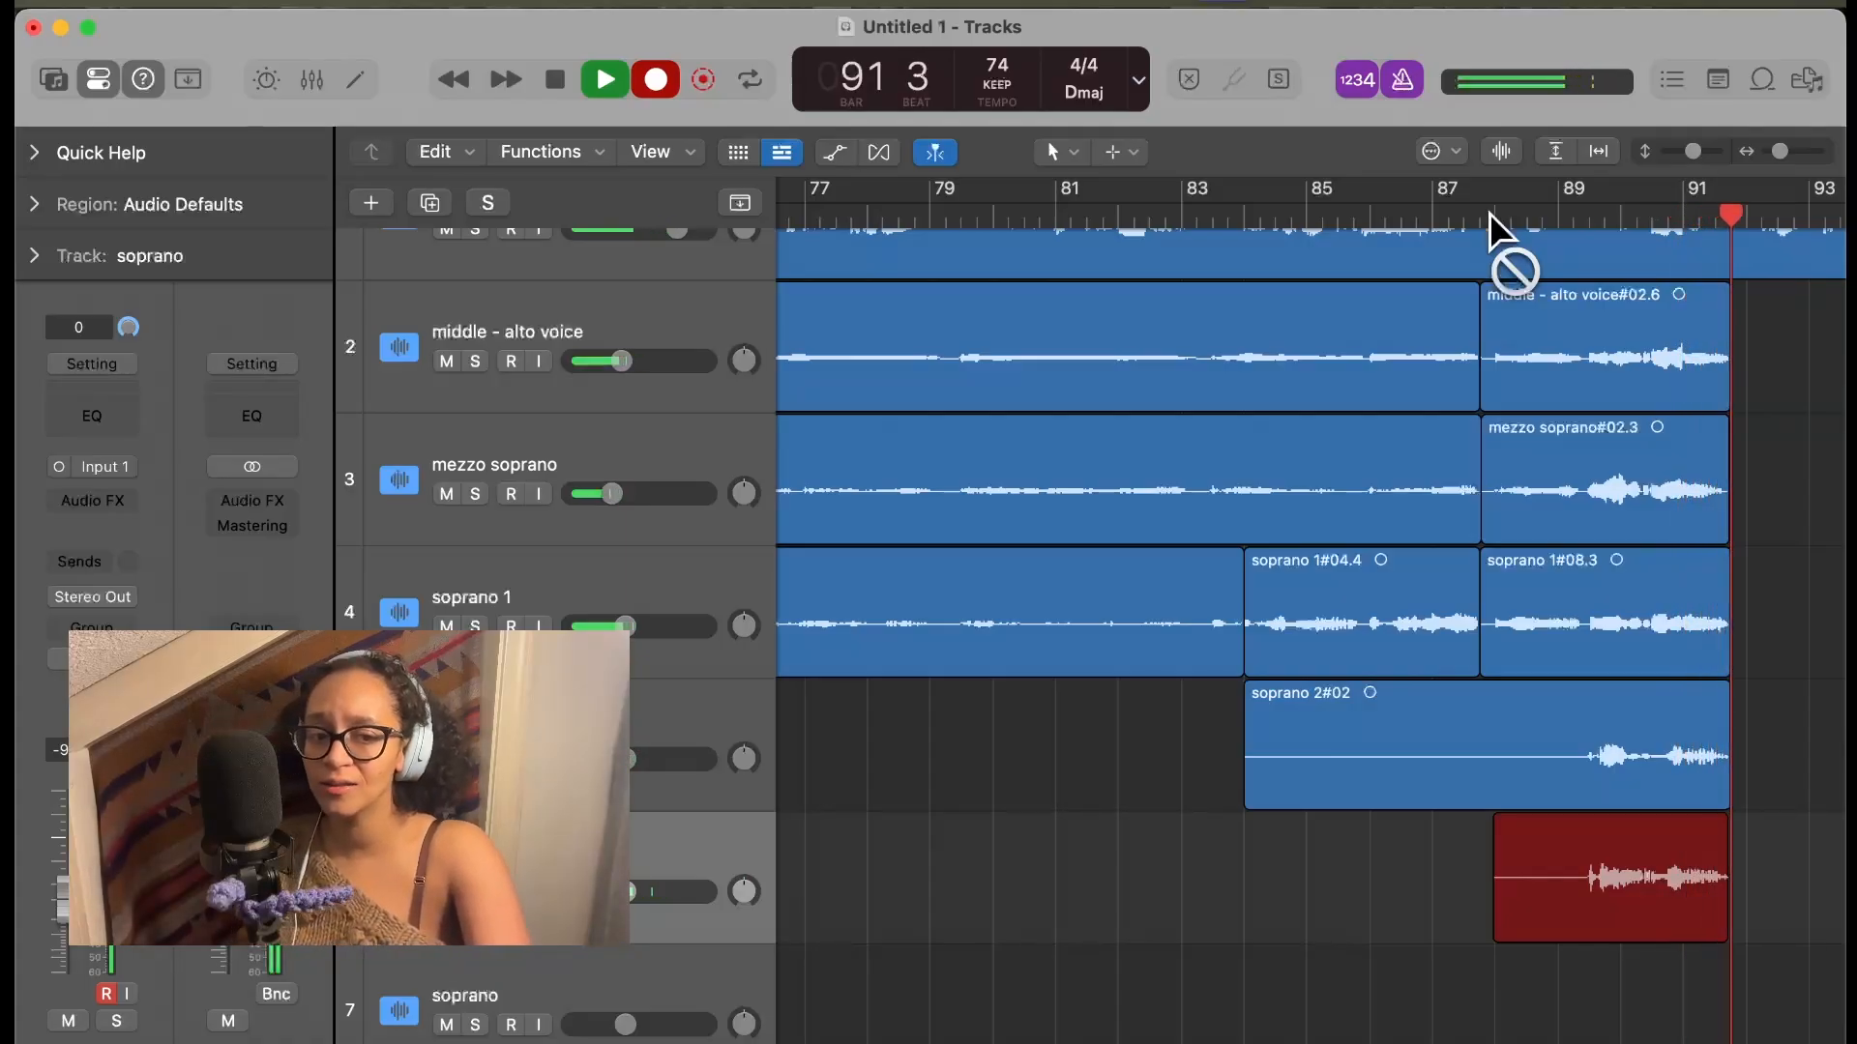
{"action": "key", "text": "super+period"}
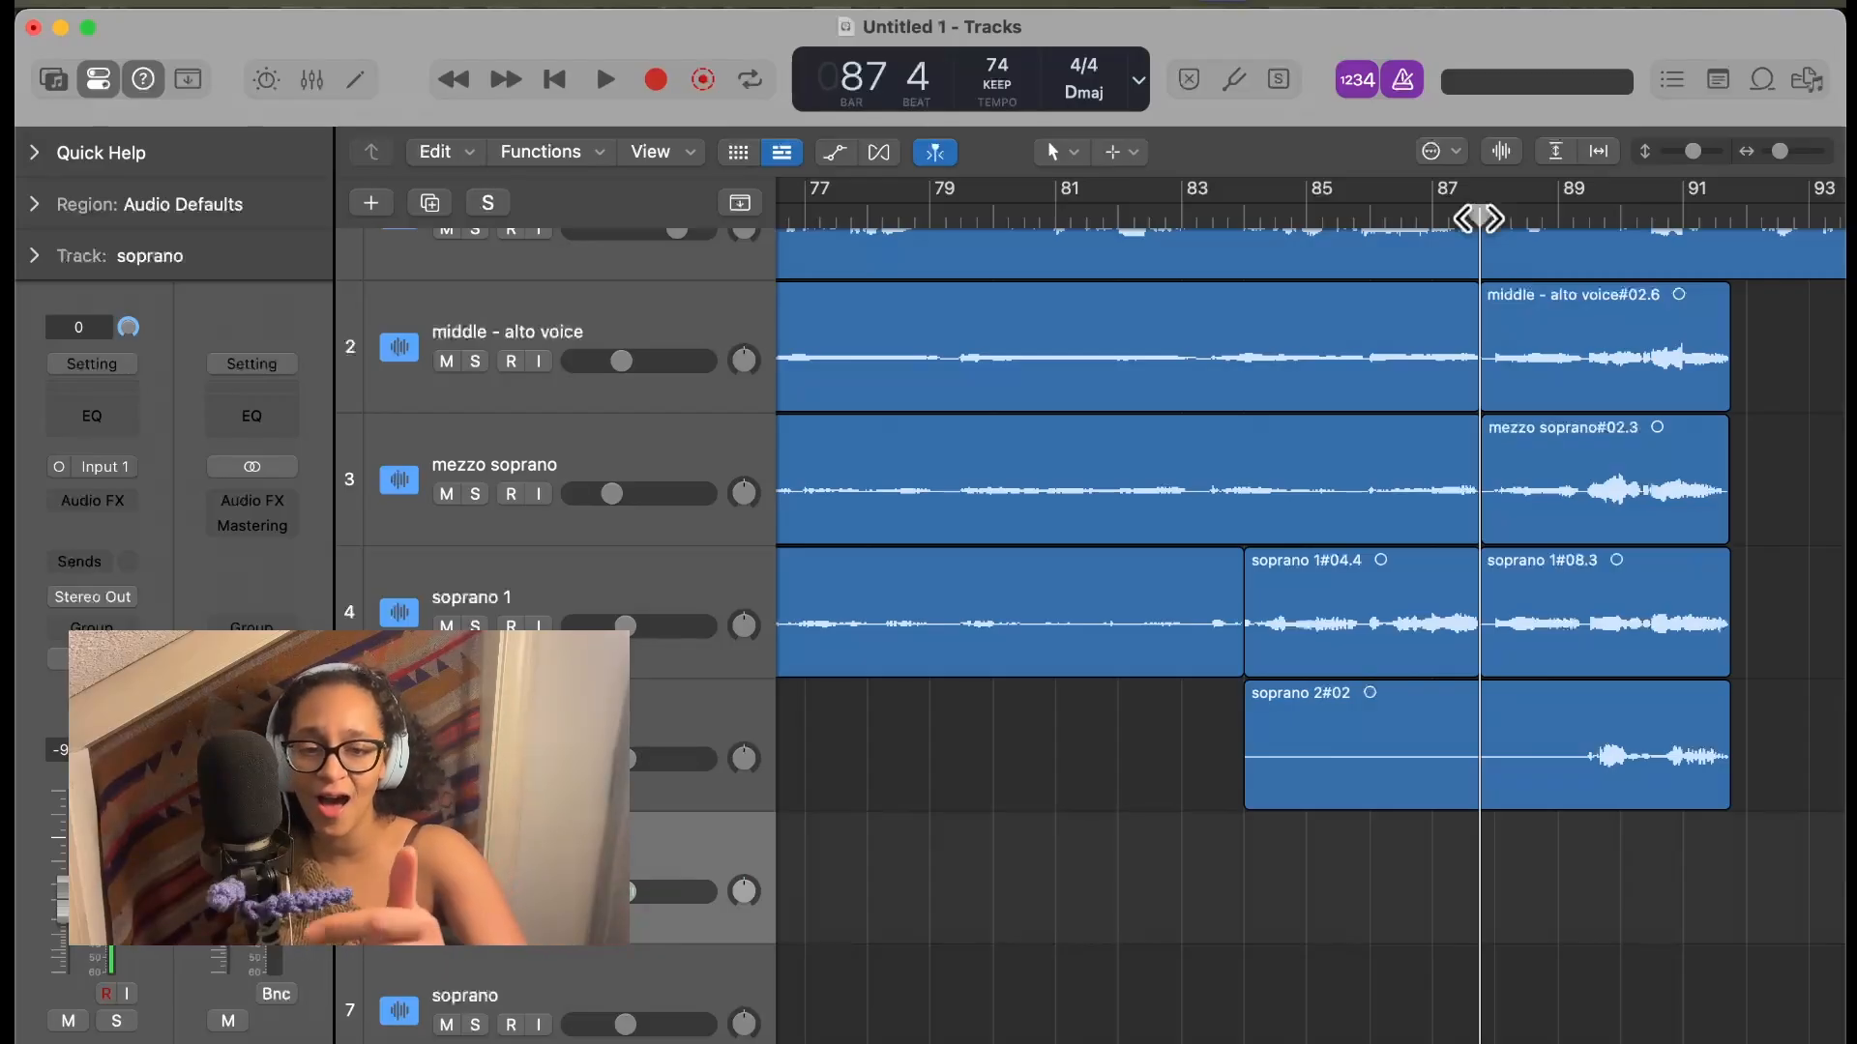
Record a new soprano take from bar 87 beat 4 to about bar 91 beat 4, and play it back with the other voices
{"action": "key", "text": "r"}
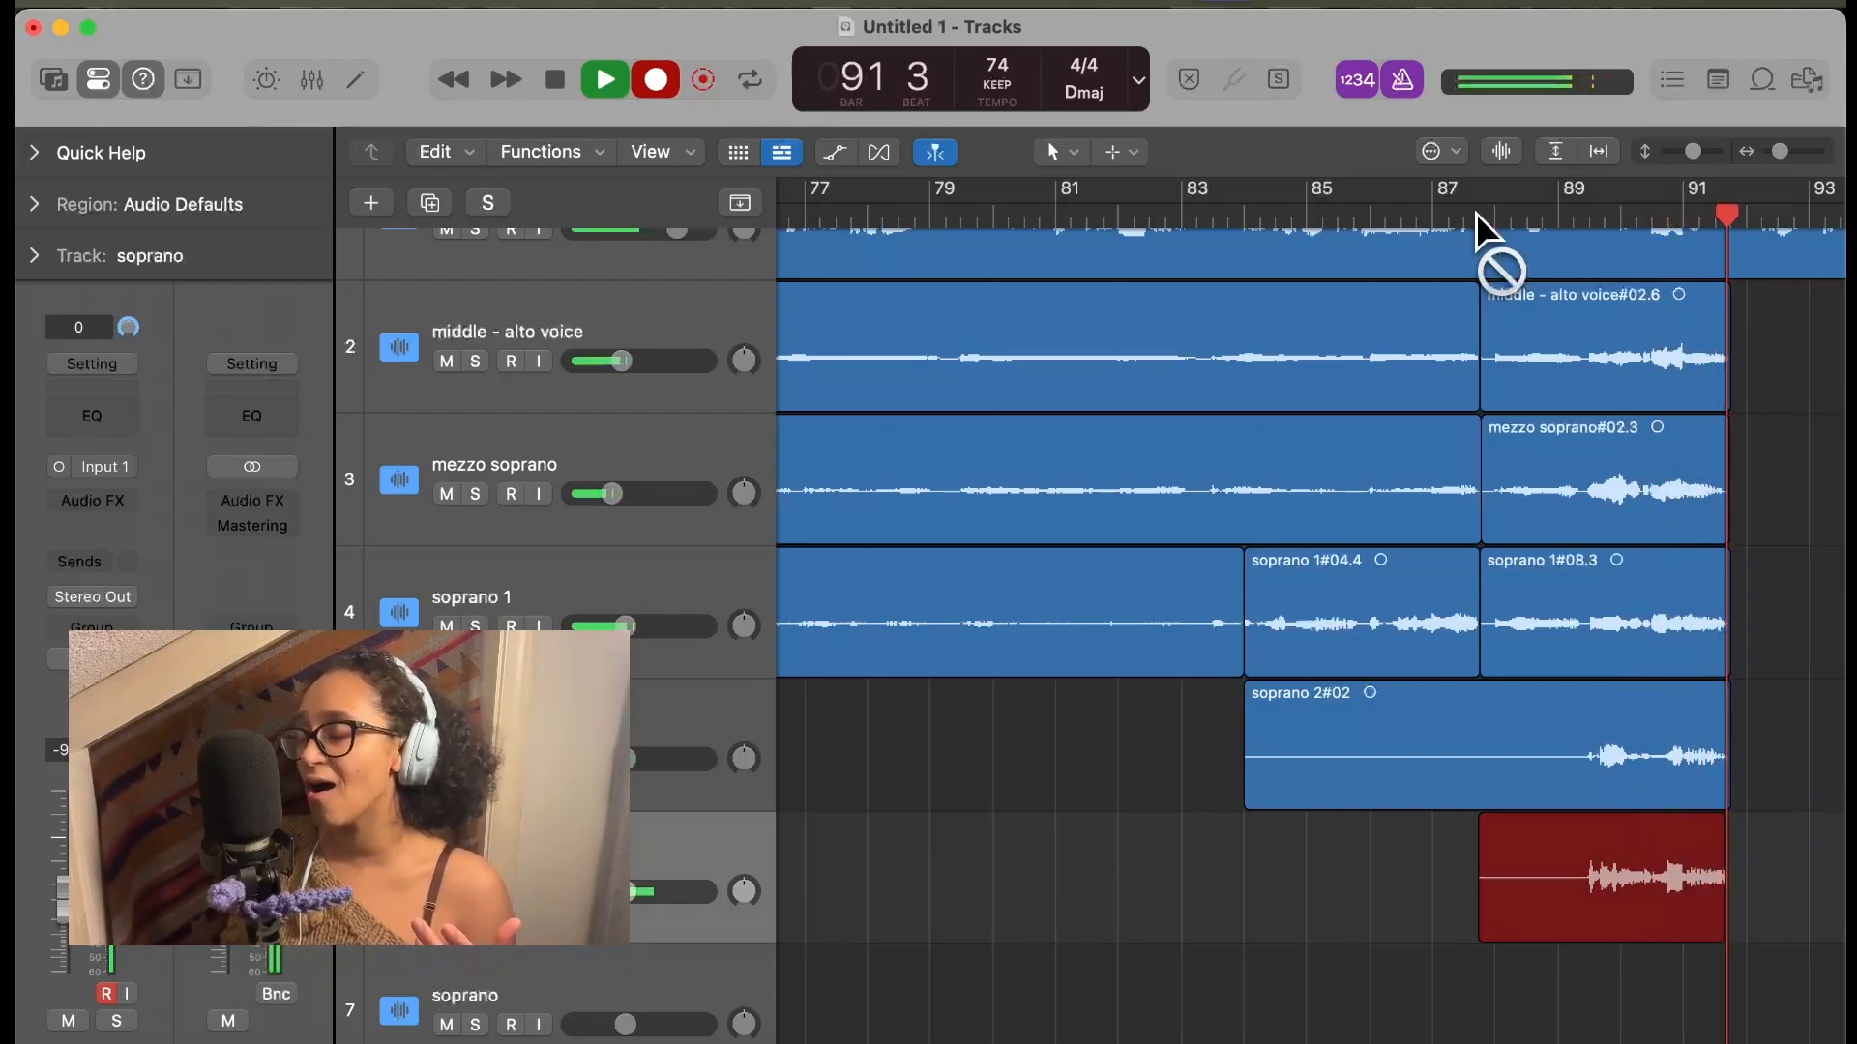
{"action": "key", "text": "space"}
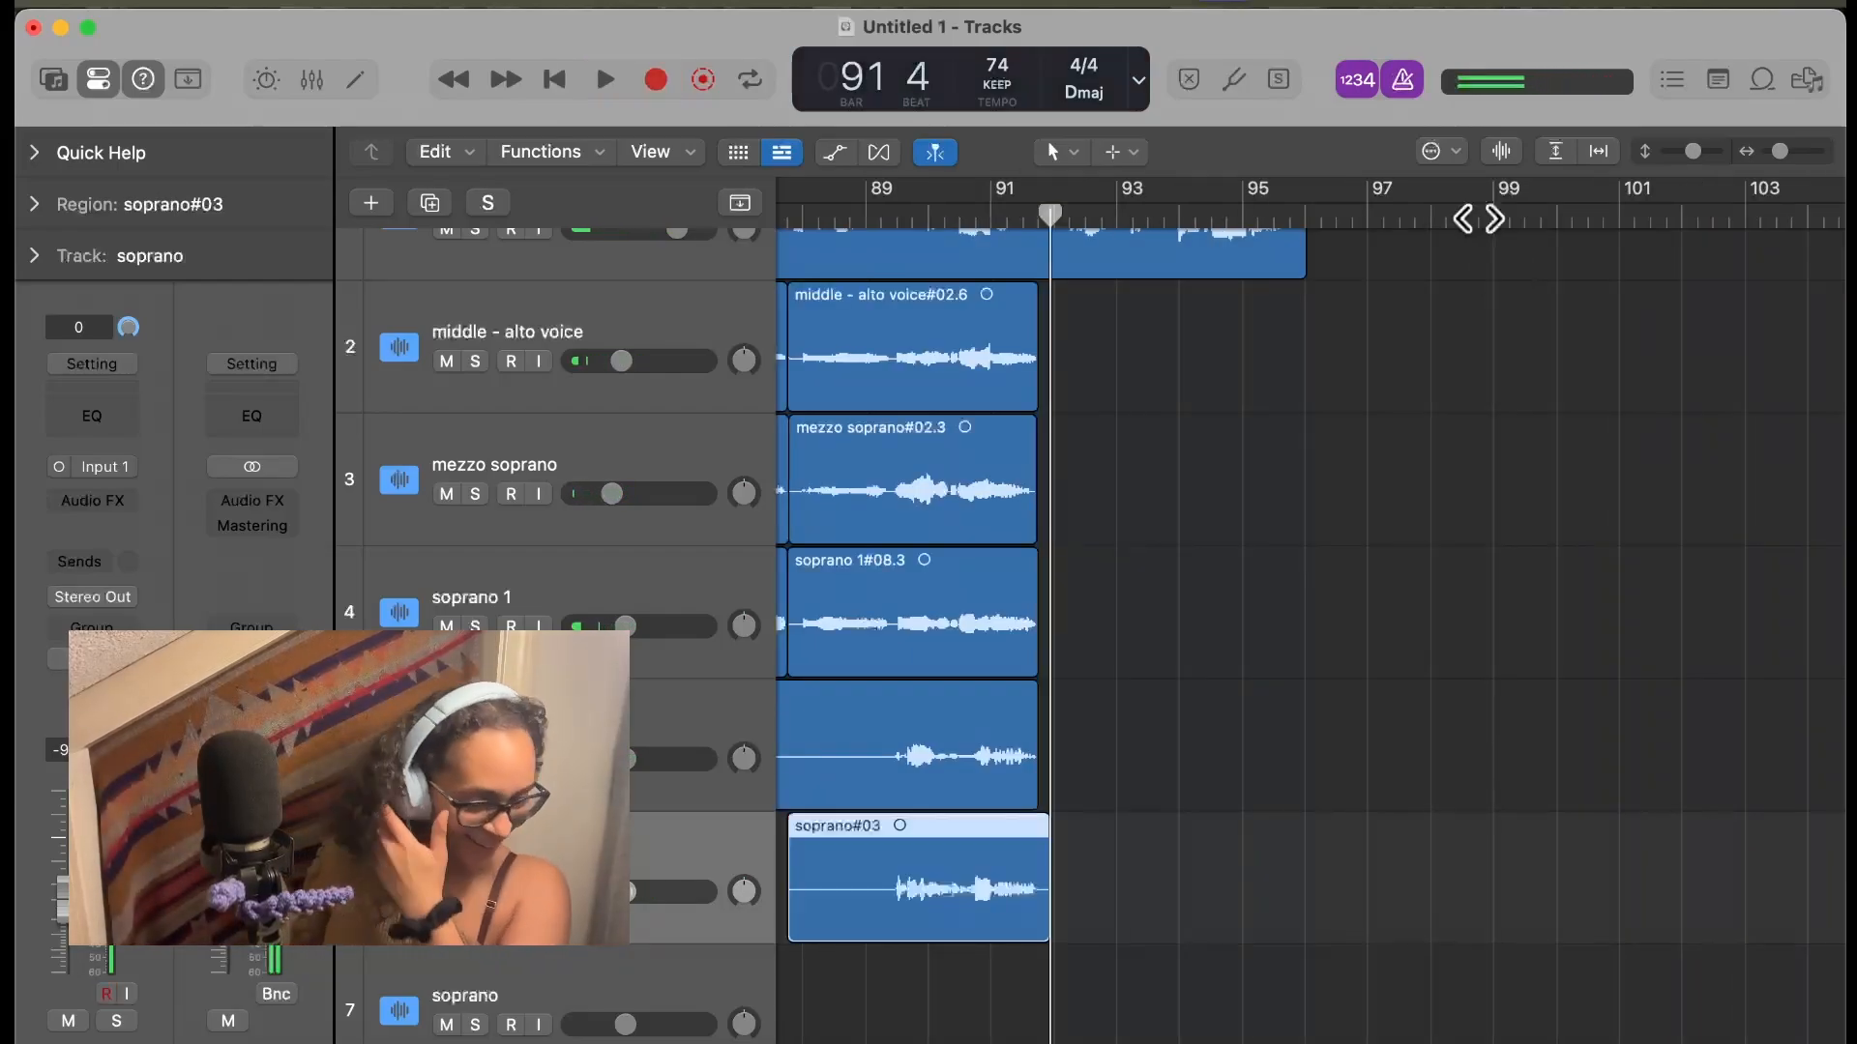
{"action": "left_click", "coordinate": [900, 218]}
{"action": "key", "text": "space"}
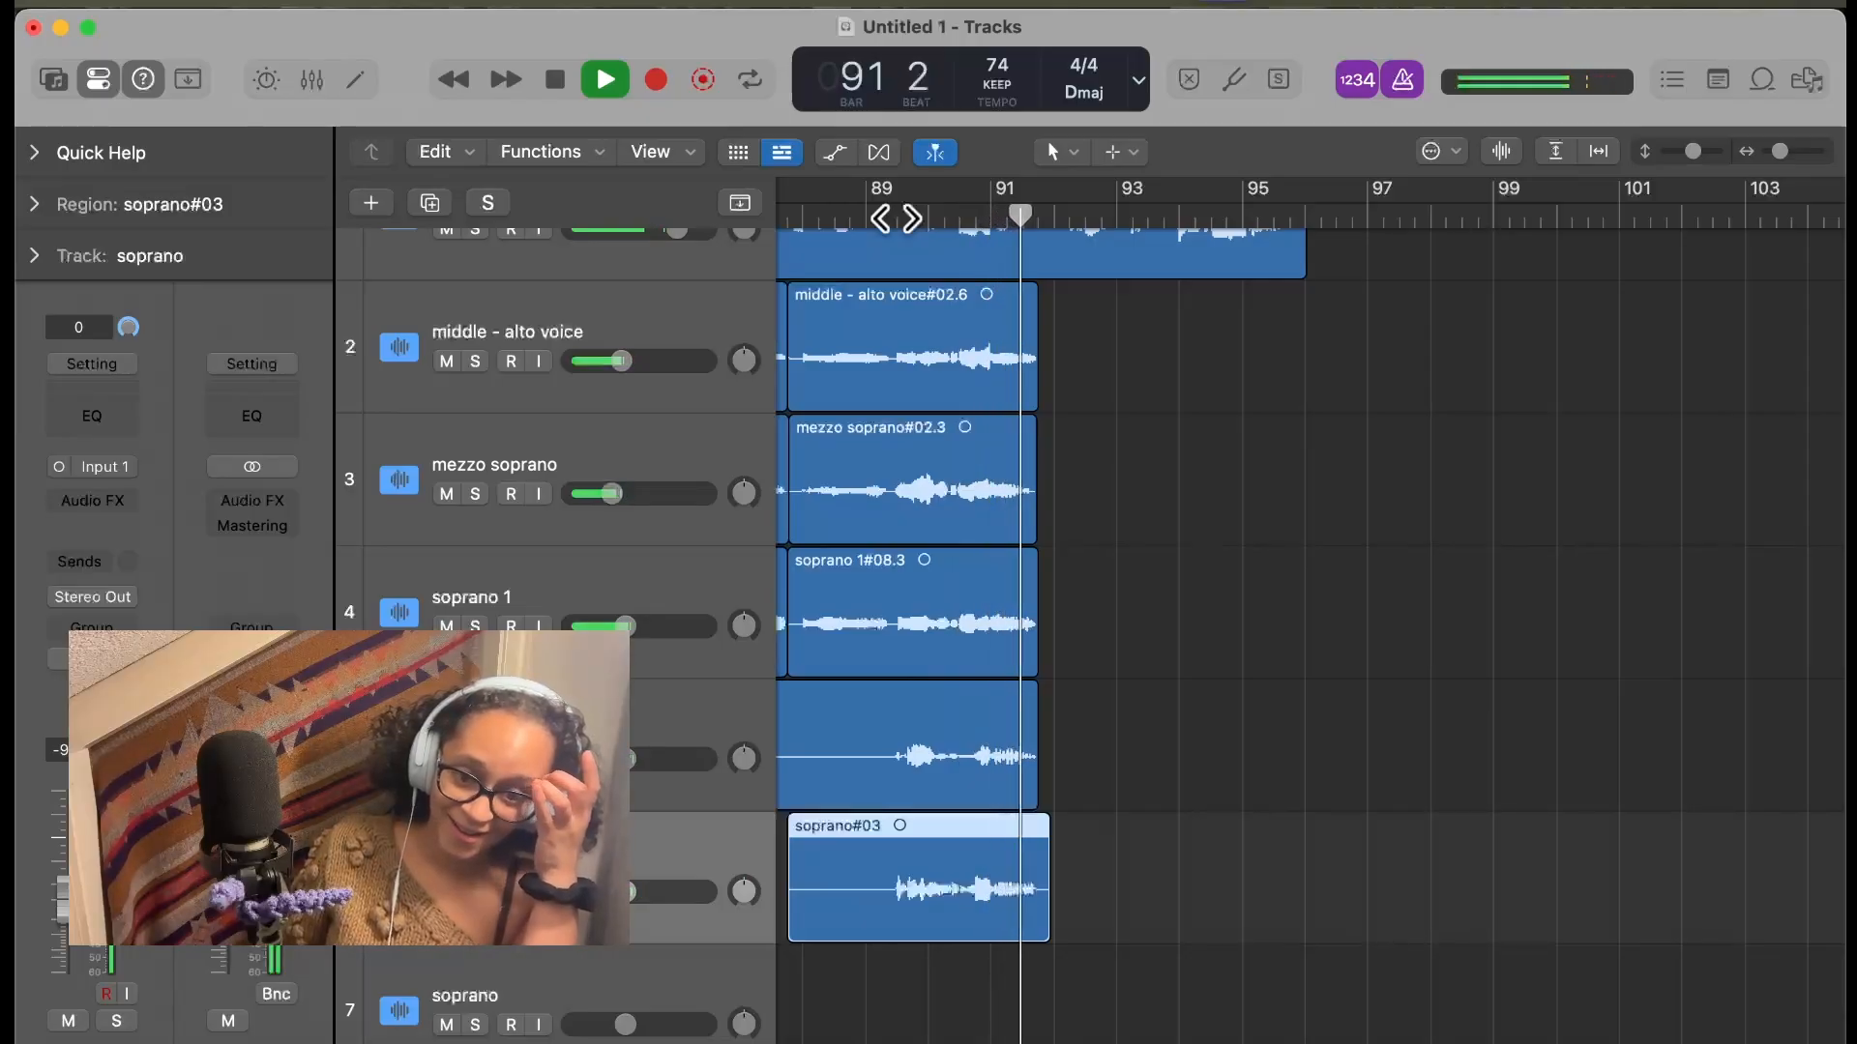
{"action": "key", "text": "space"}
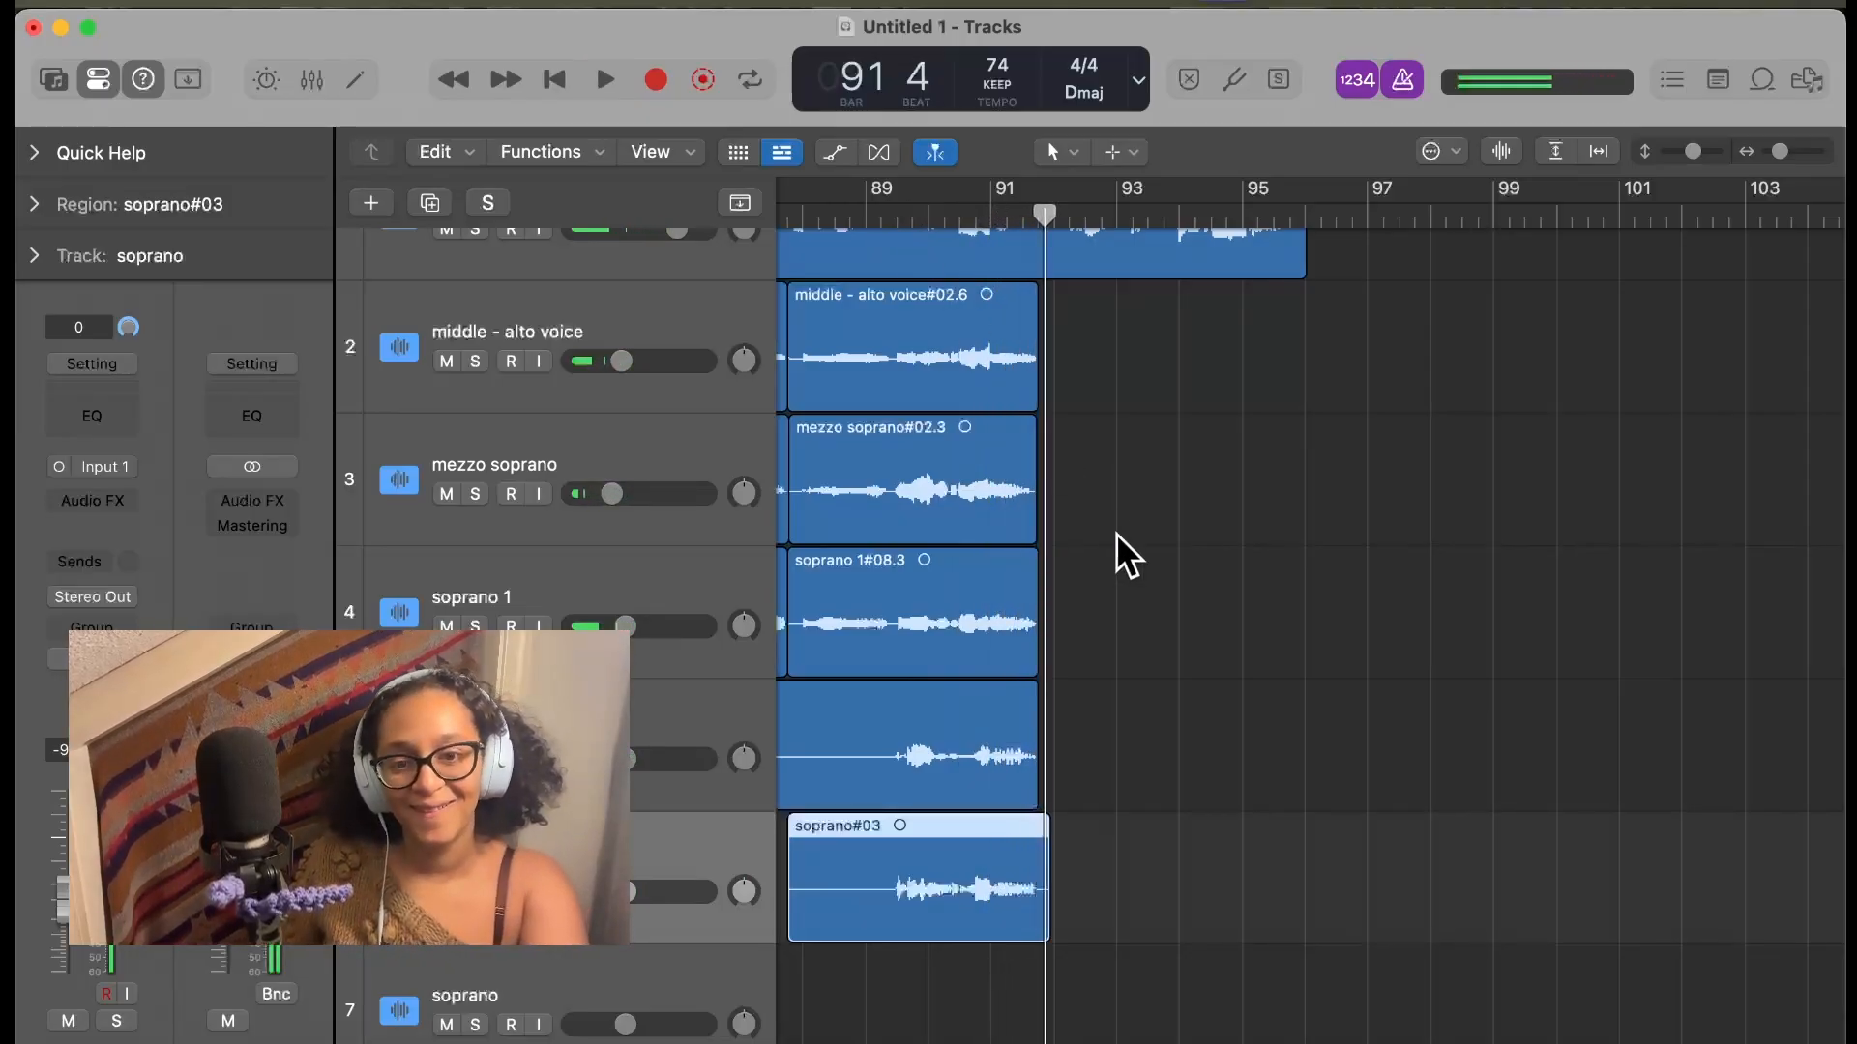
Solo the soprano 2 track and play back its ending from about bar 89 to bar 91 beat 2
{"action": "scroll", "coordinate": [1116, 532], "scroll_direction": "left", "scroll_amount": 3}
{"action": "scroll", "coordinate": [1116, 532], "scroll_direction": "up", "scroll_amount": 1}
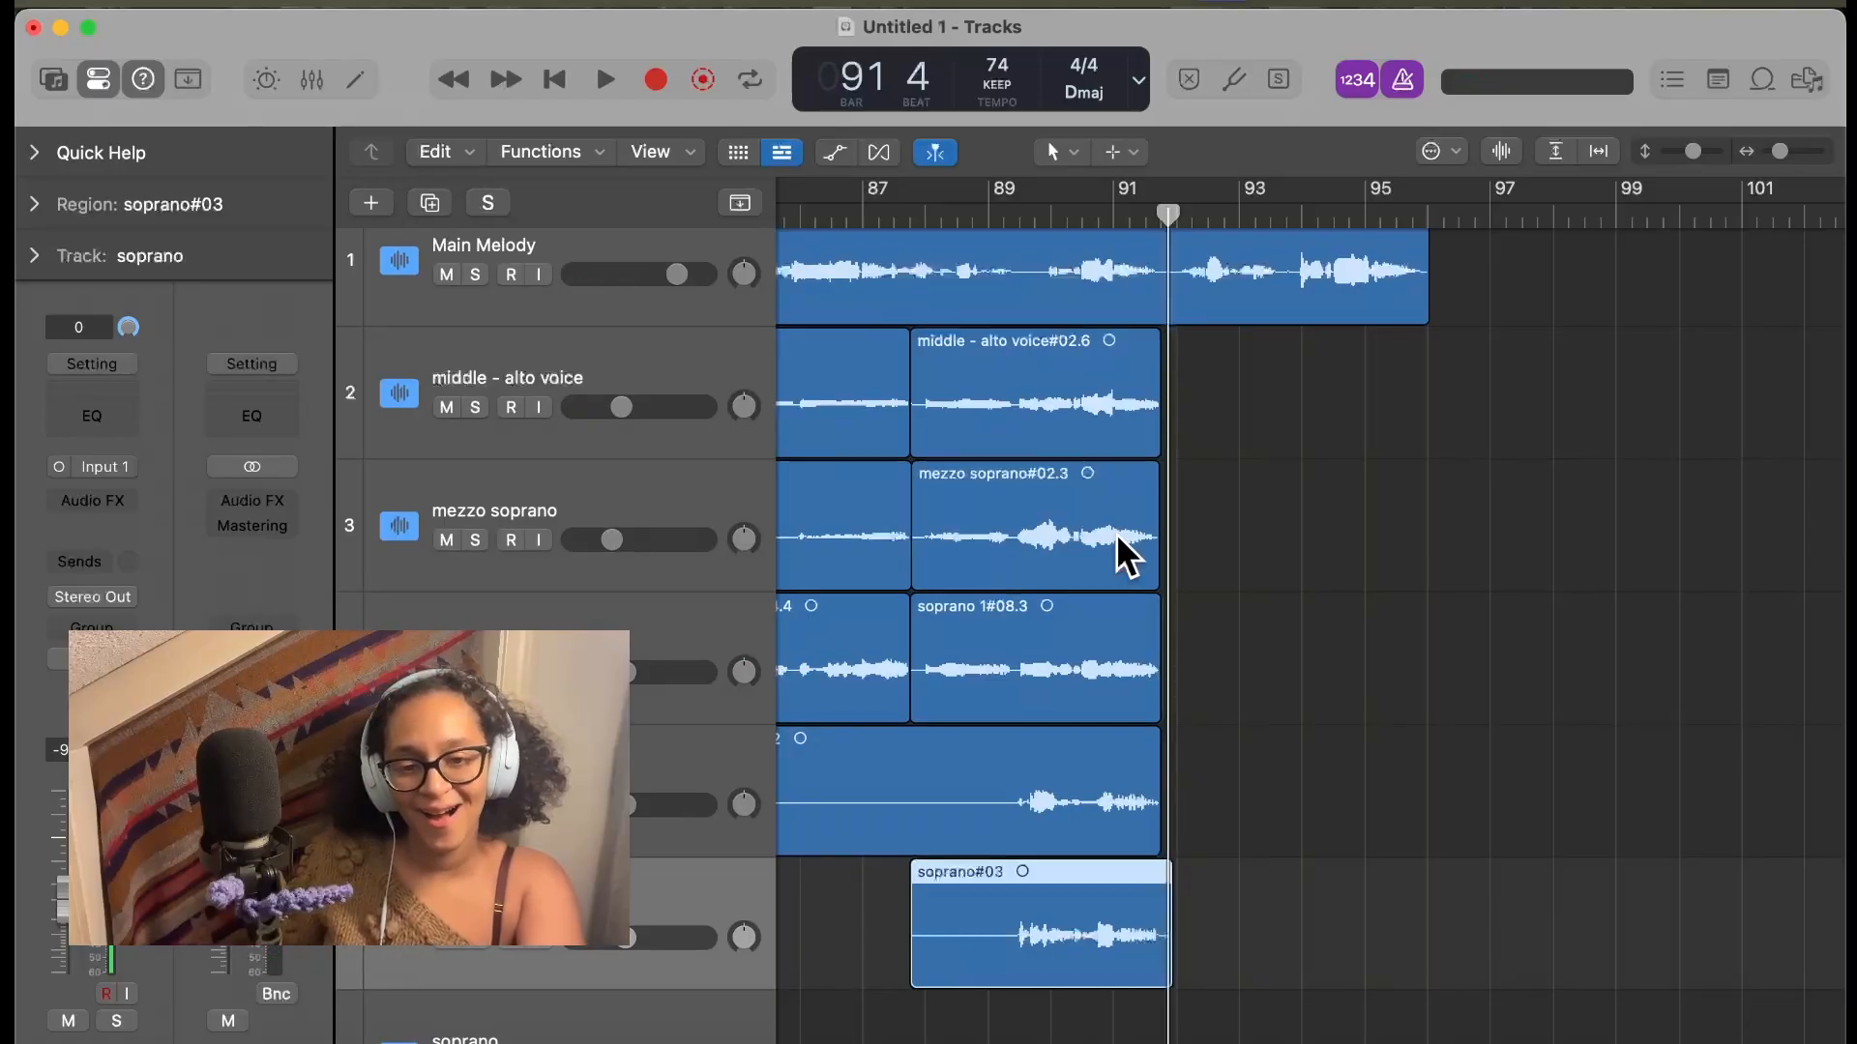
{"action": "left_click", "coordinate": [475, 806]}
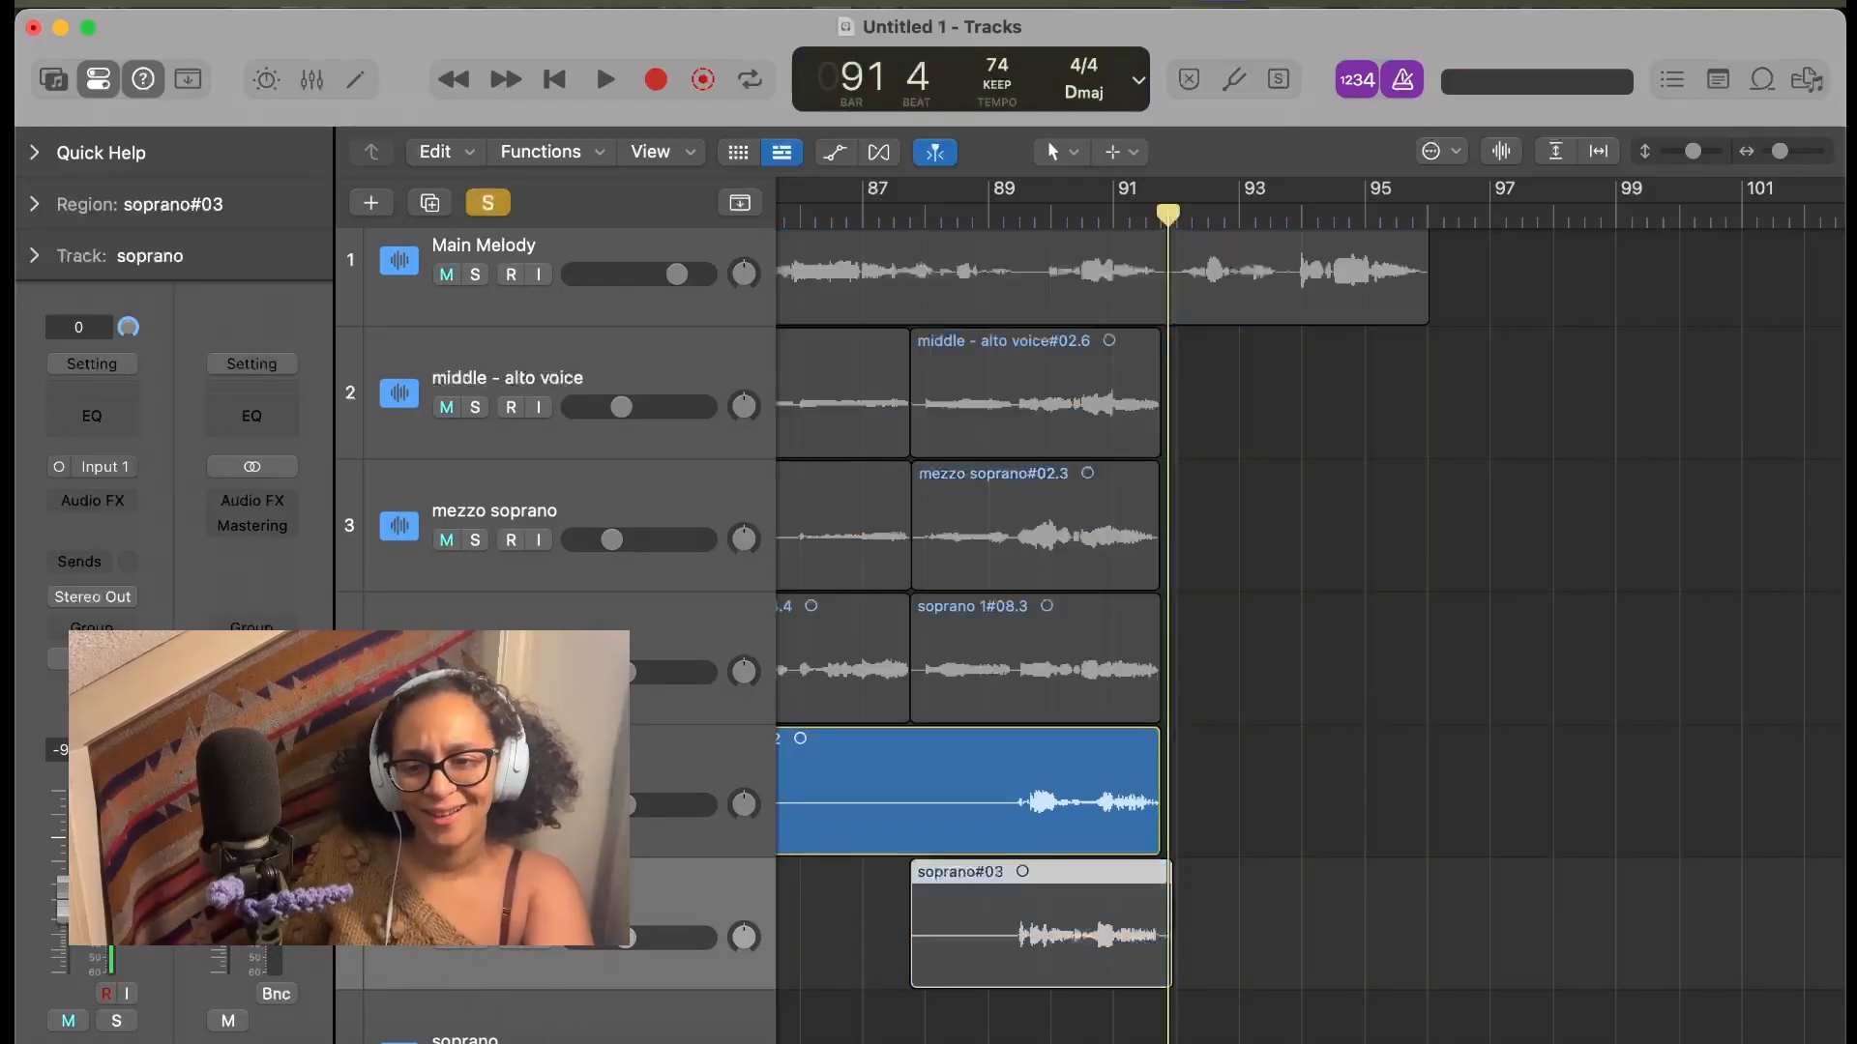
{"action": "double_click", "coordinate": [991, 215]}
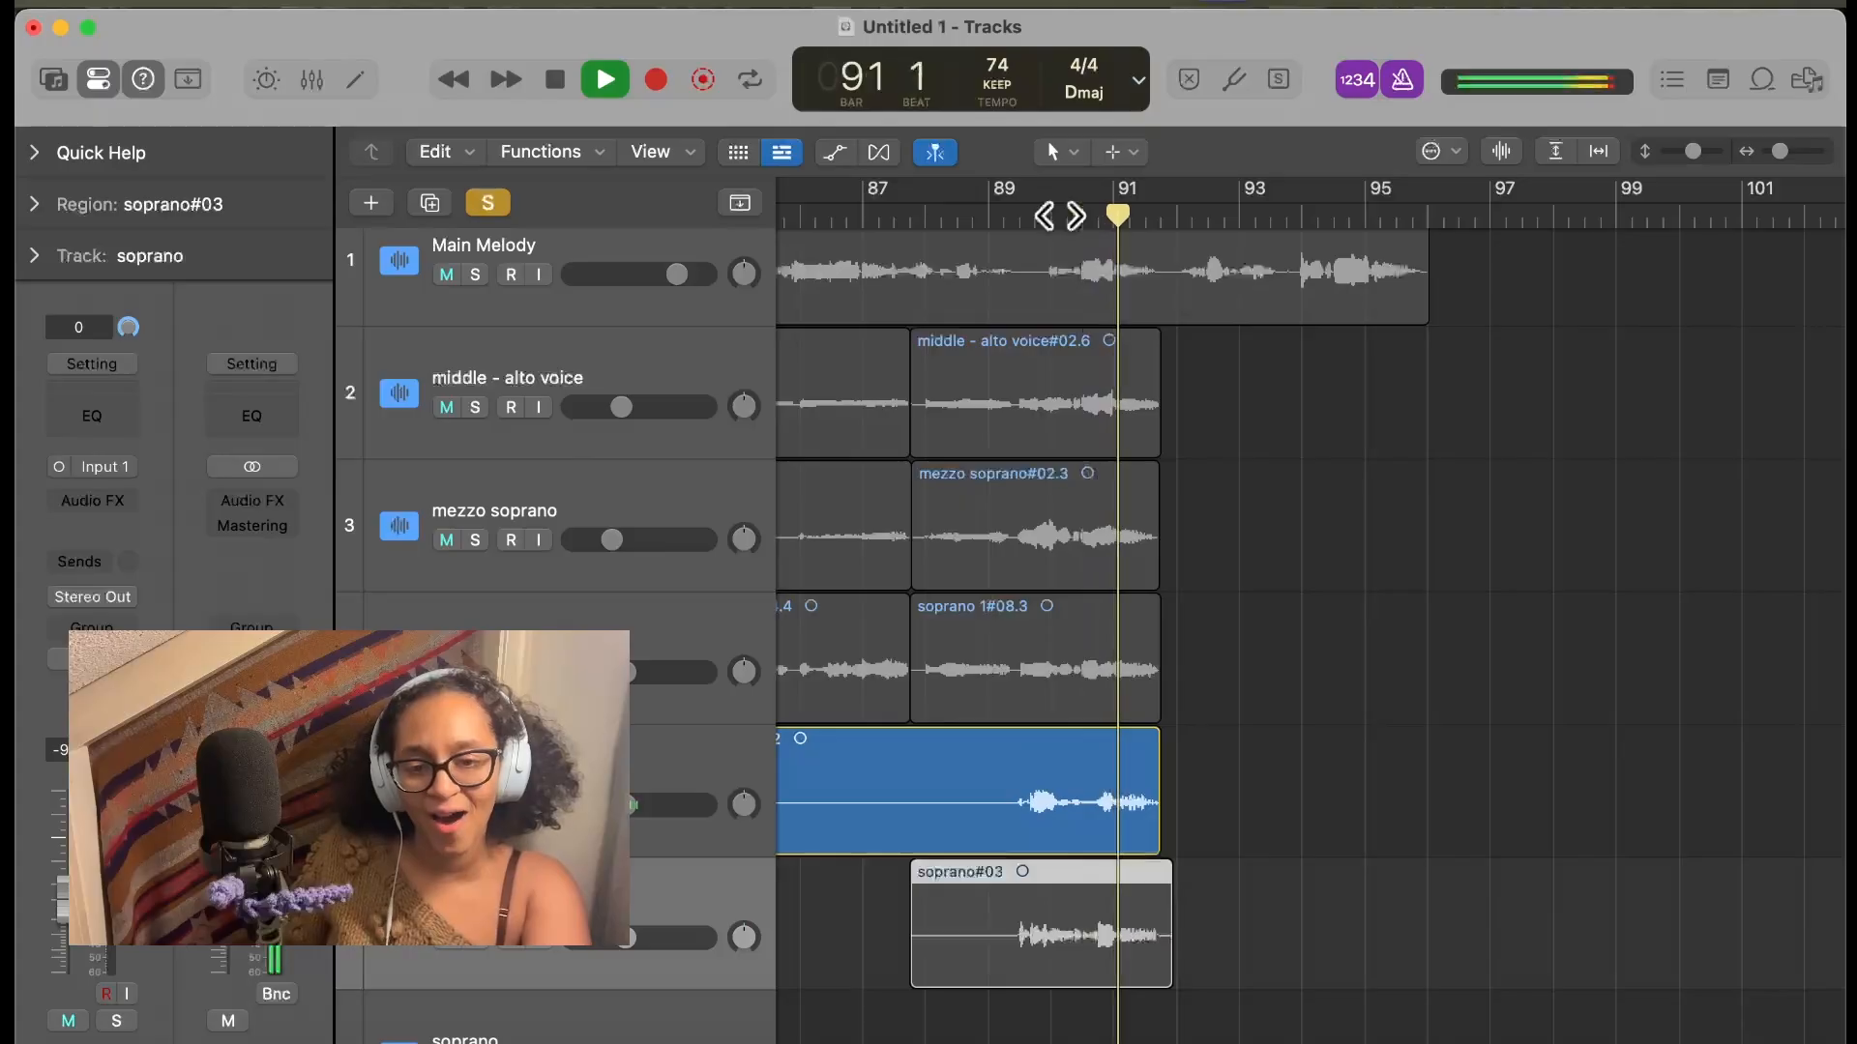
{"action": "key", "text": "space"}
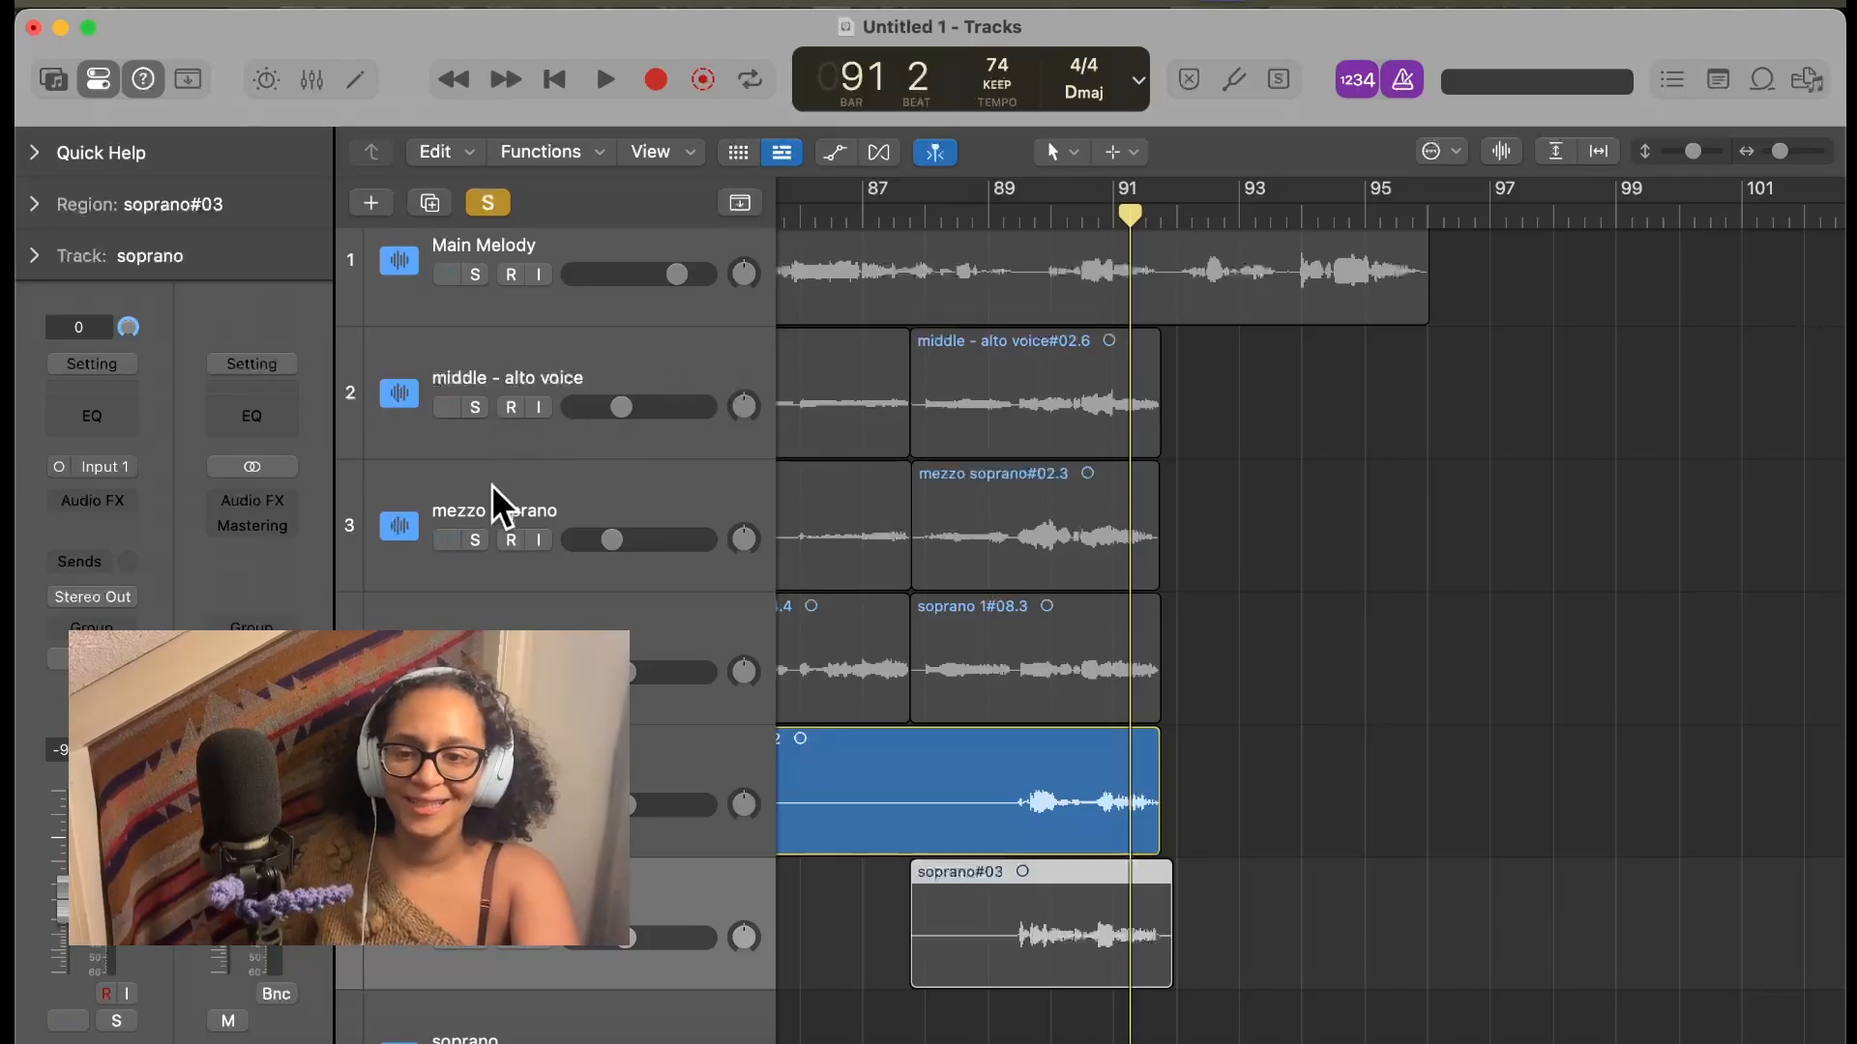
Play the soprano 2 ending soloed together with the mezzo soprano, and compare it soloed with the alto voice
{"action": "left_click", "coordinate": [478, 538]}
{"action": "double_click", "coordinate": [1056, 222]}
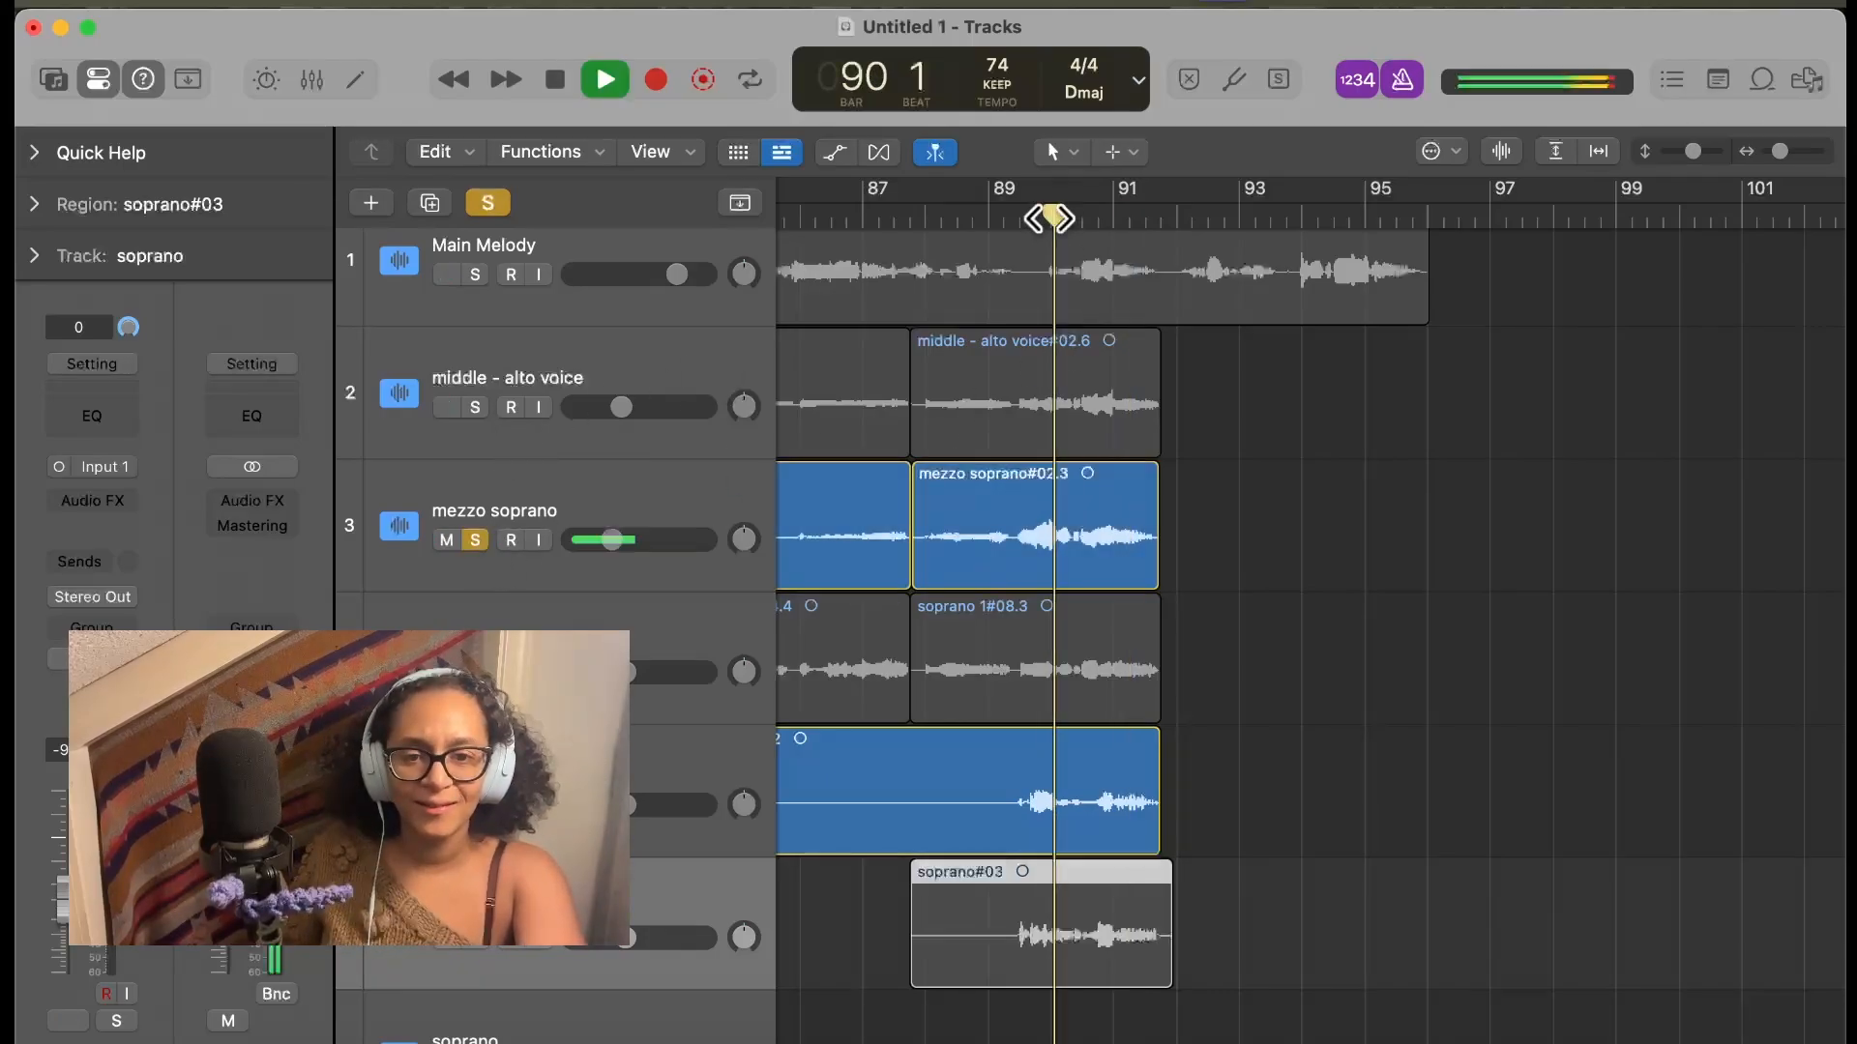
{"action": "left_click", "coordinate": [474, 540]}
{"action": "left_click", "coordinate": [474, 407]}
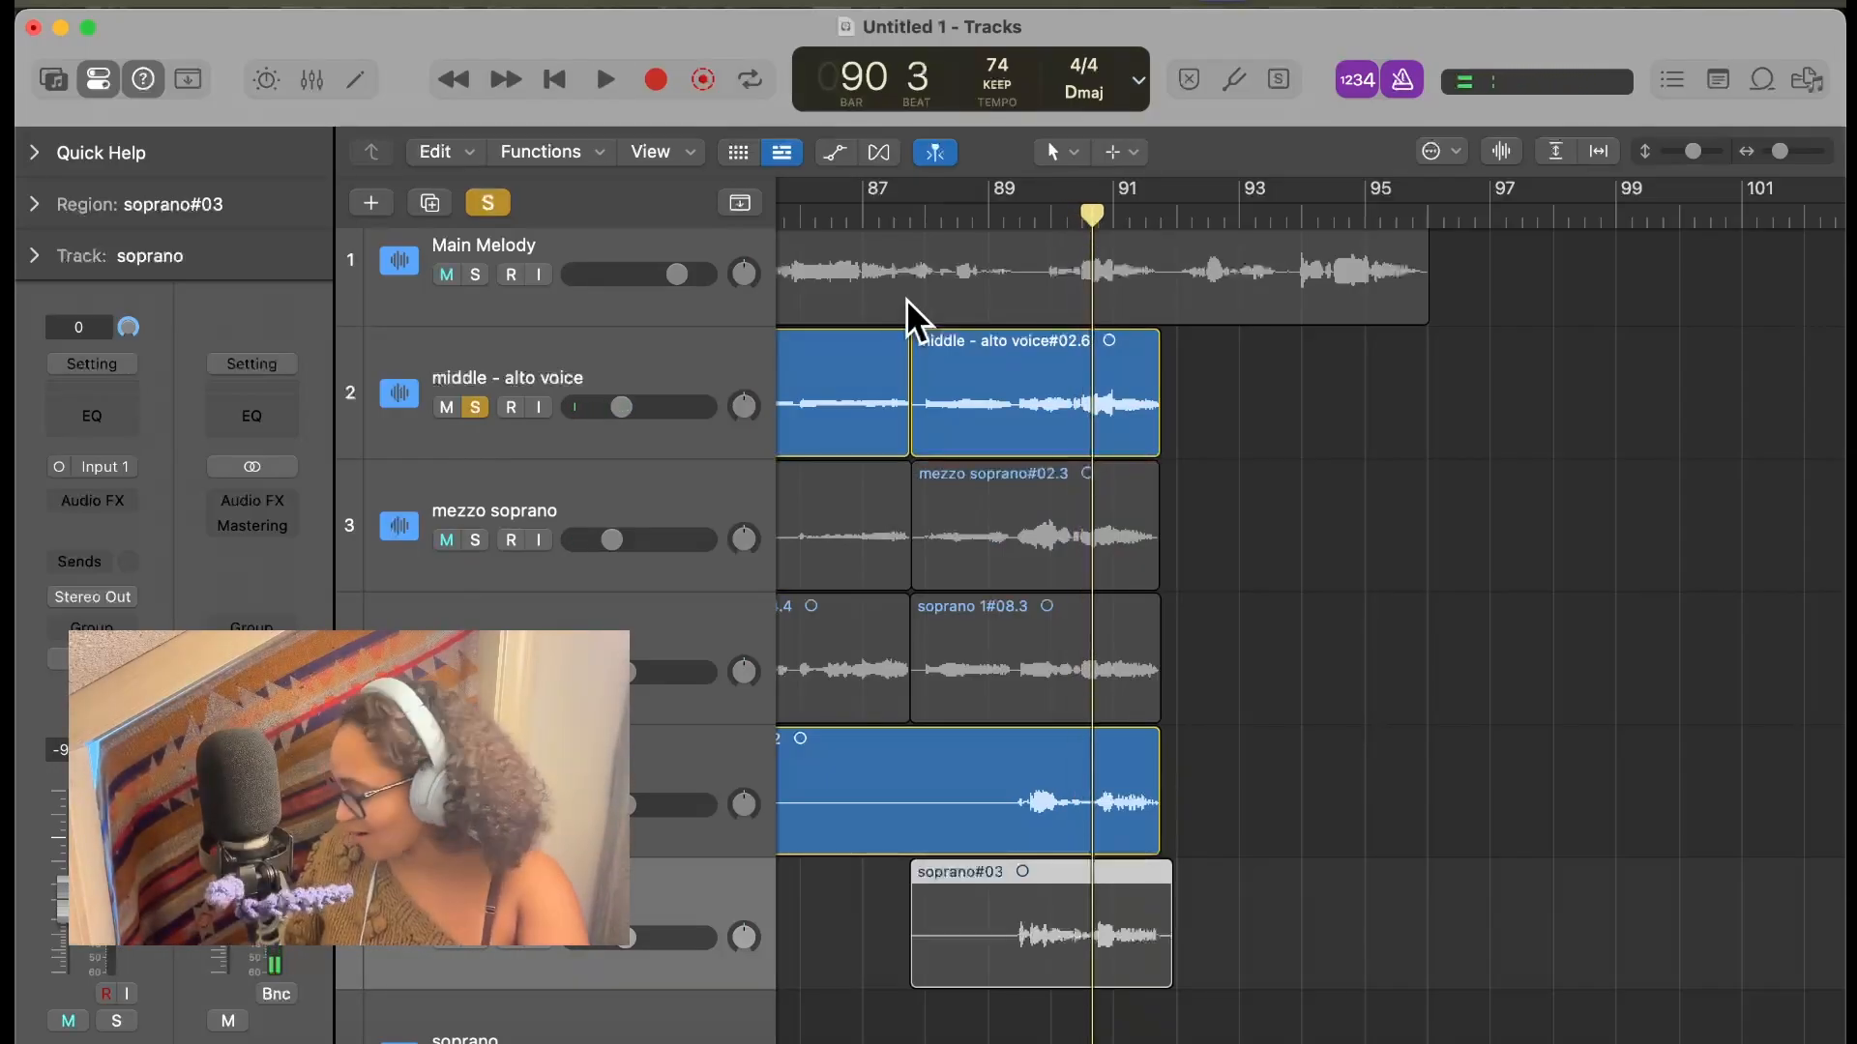
{"action": "key", "text": "space"}
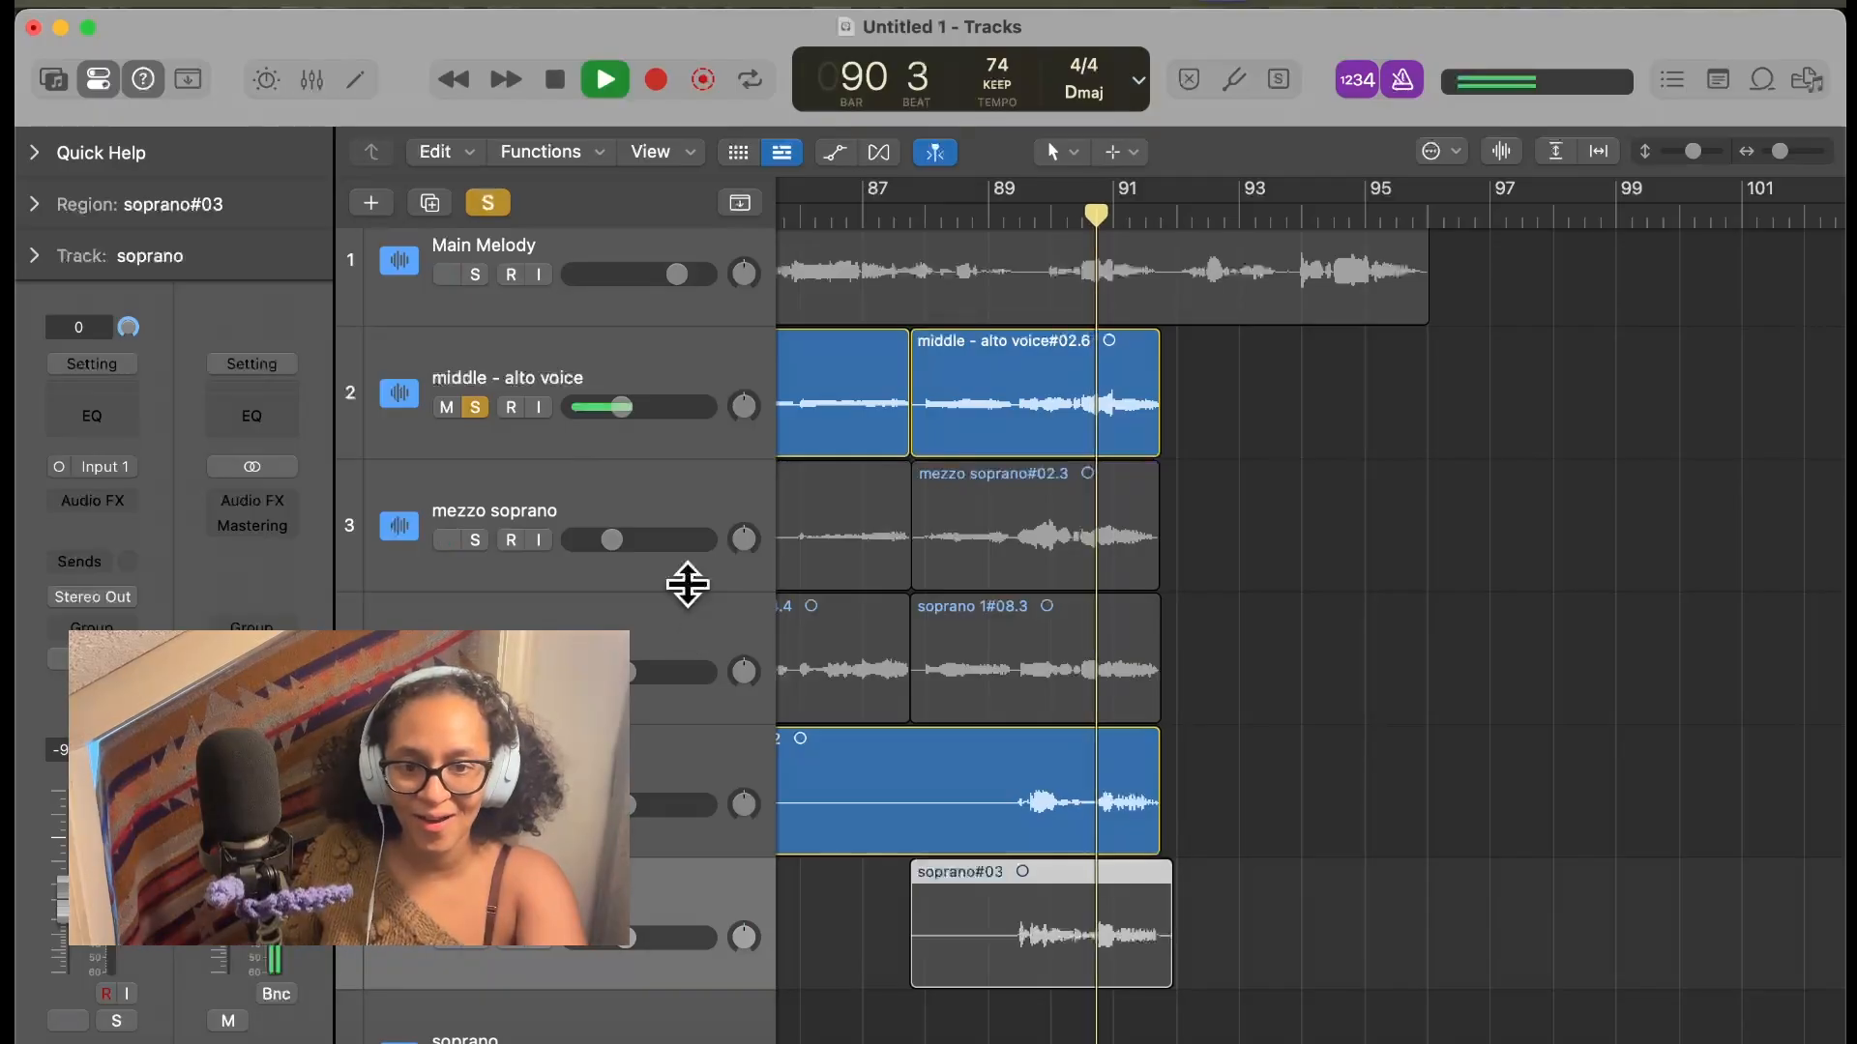
{"action": "key", "text": "space"}
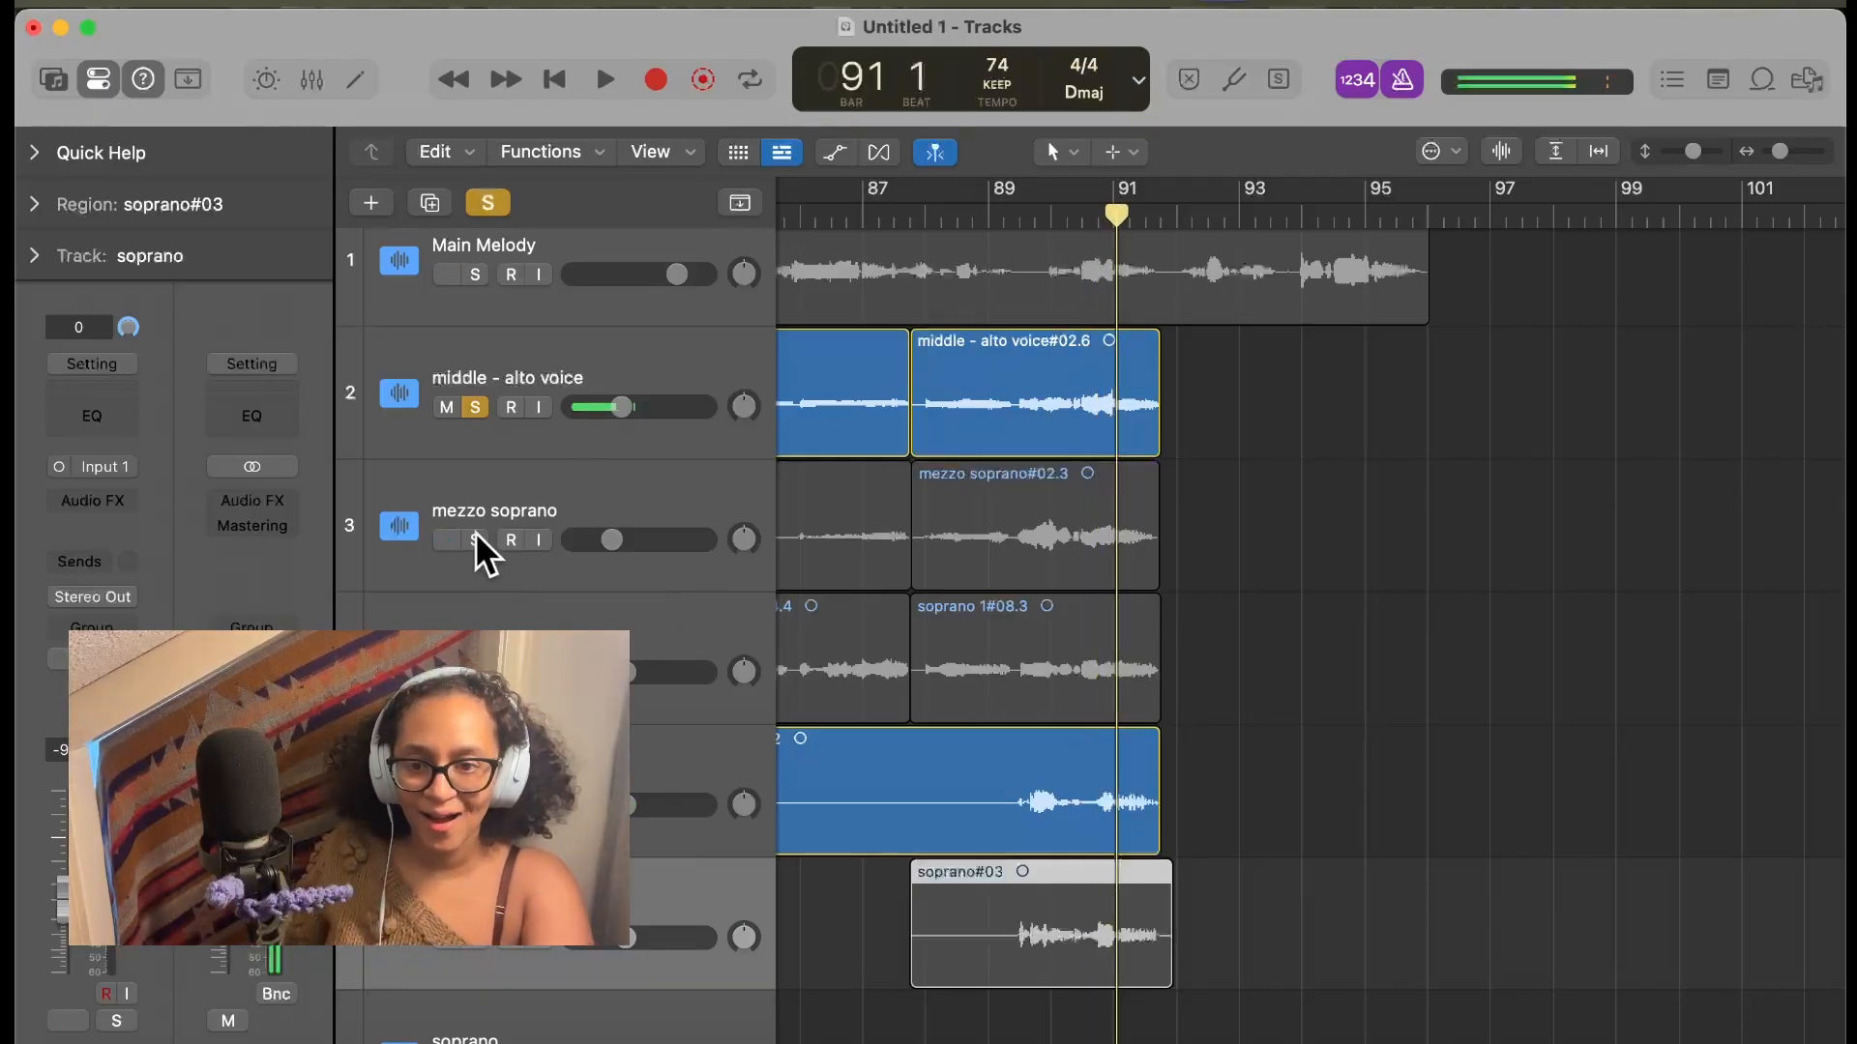
Play the soprano 2 ending soloed with soprano 1 up to bar 91 beat 2, and clear all solos
{"action": "left_click", "coordinate": [475, 673]}
{"action": "key", "text": "space"}
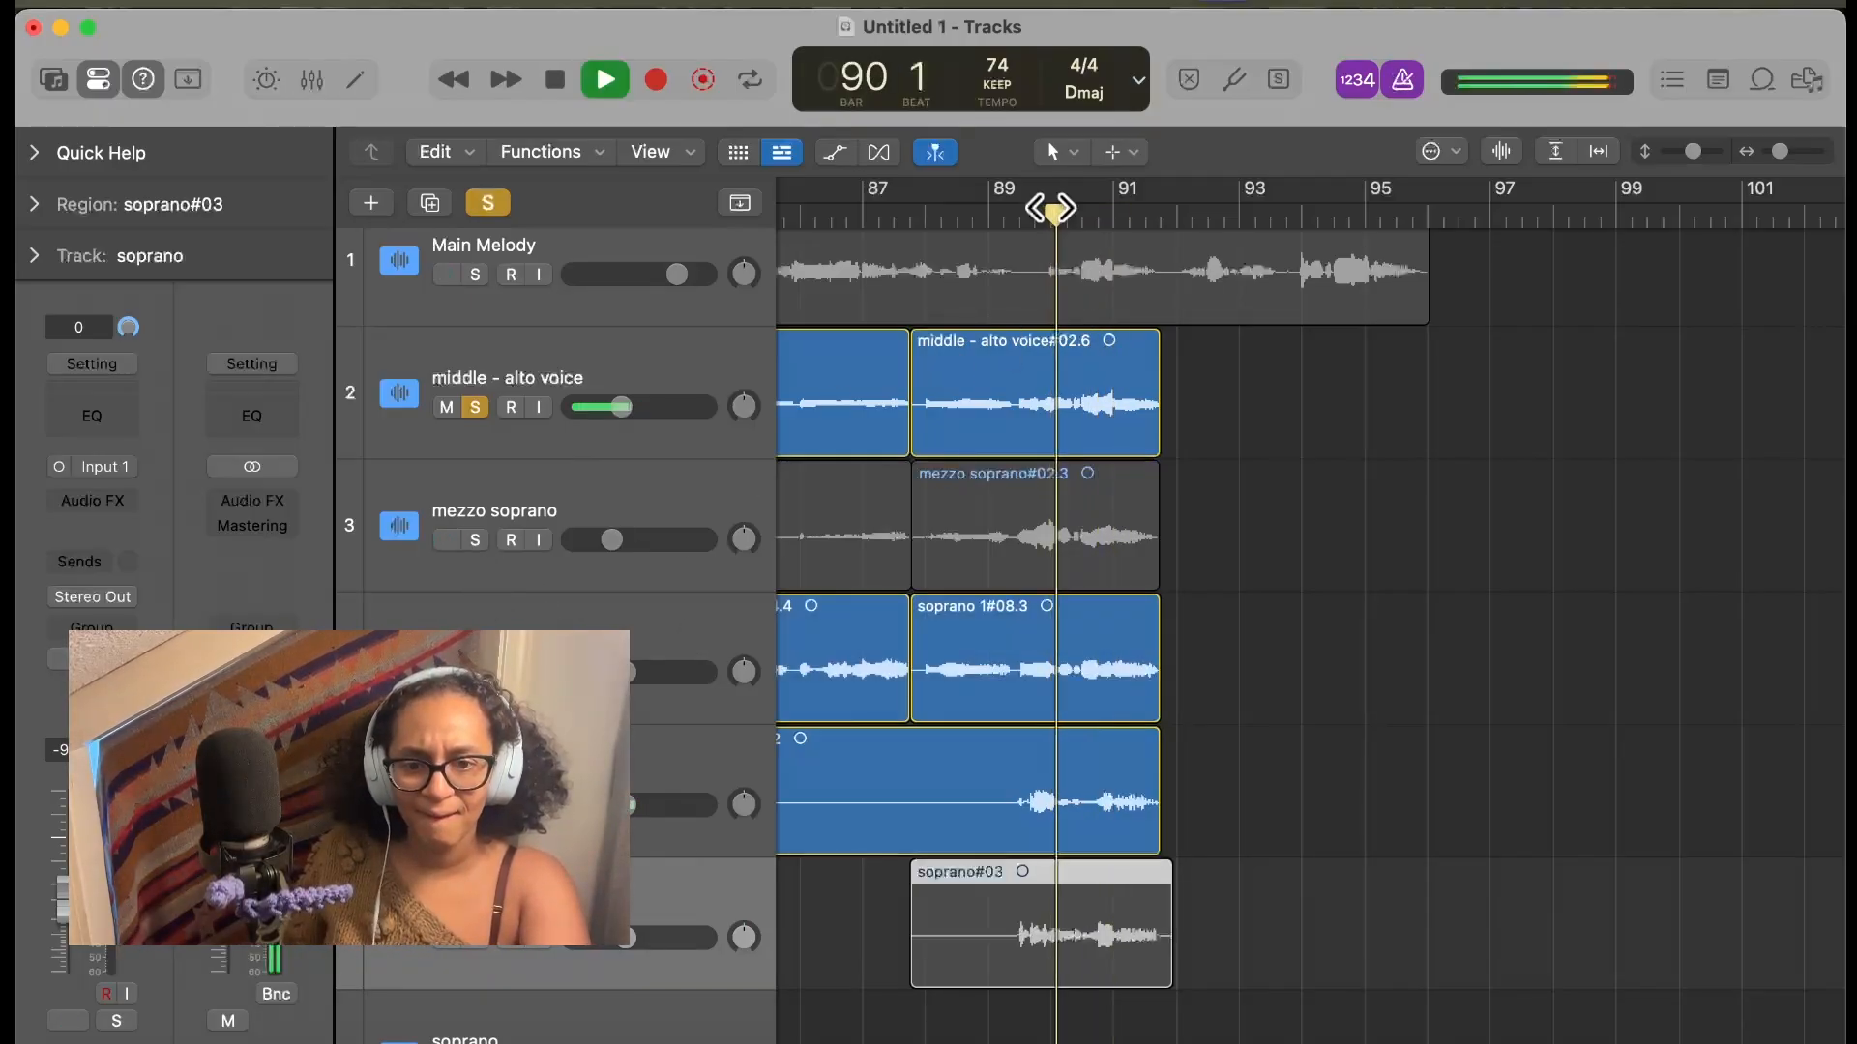
{"action": "left_click", "coordinate": [474, 406]}
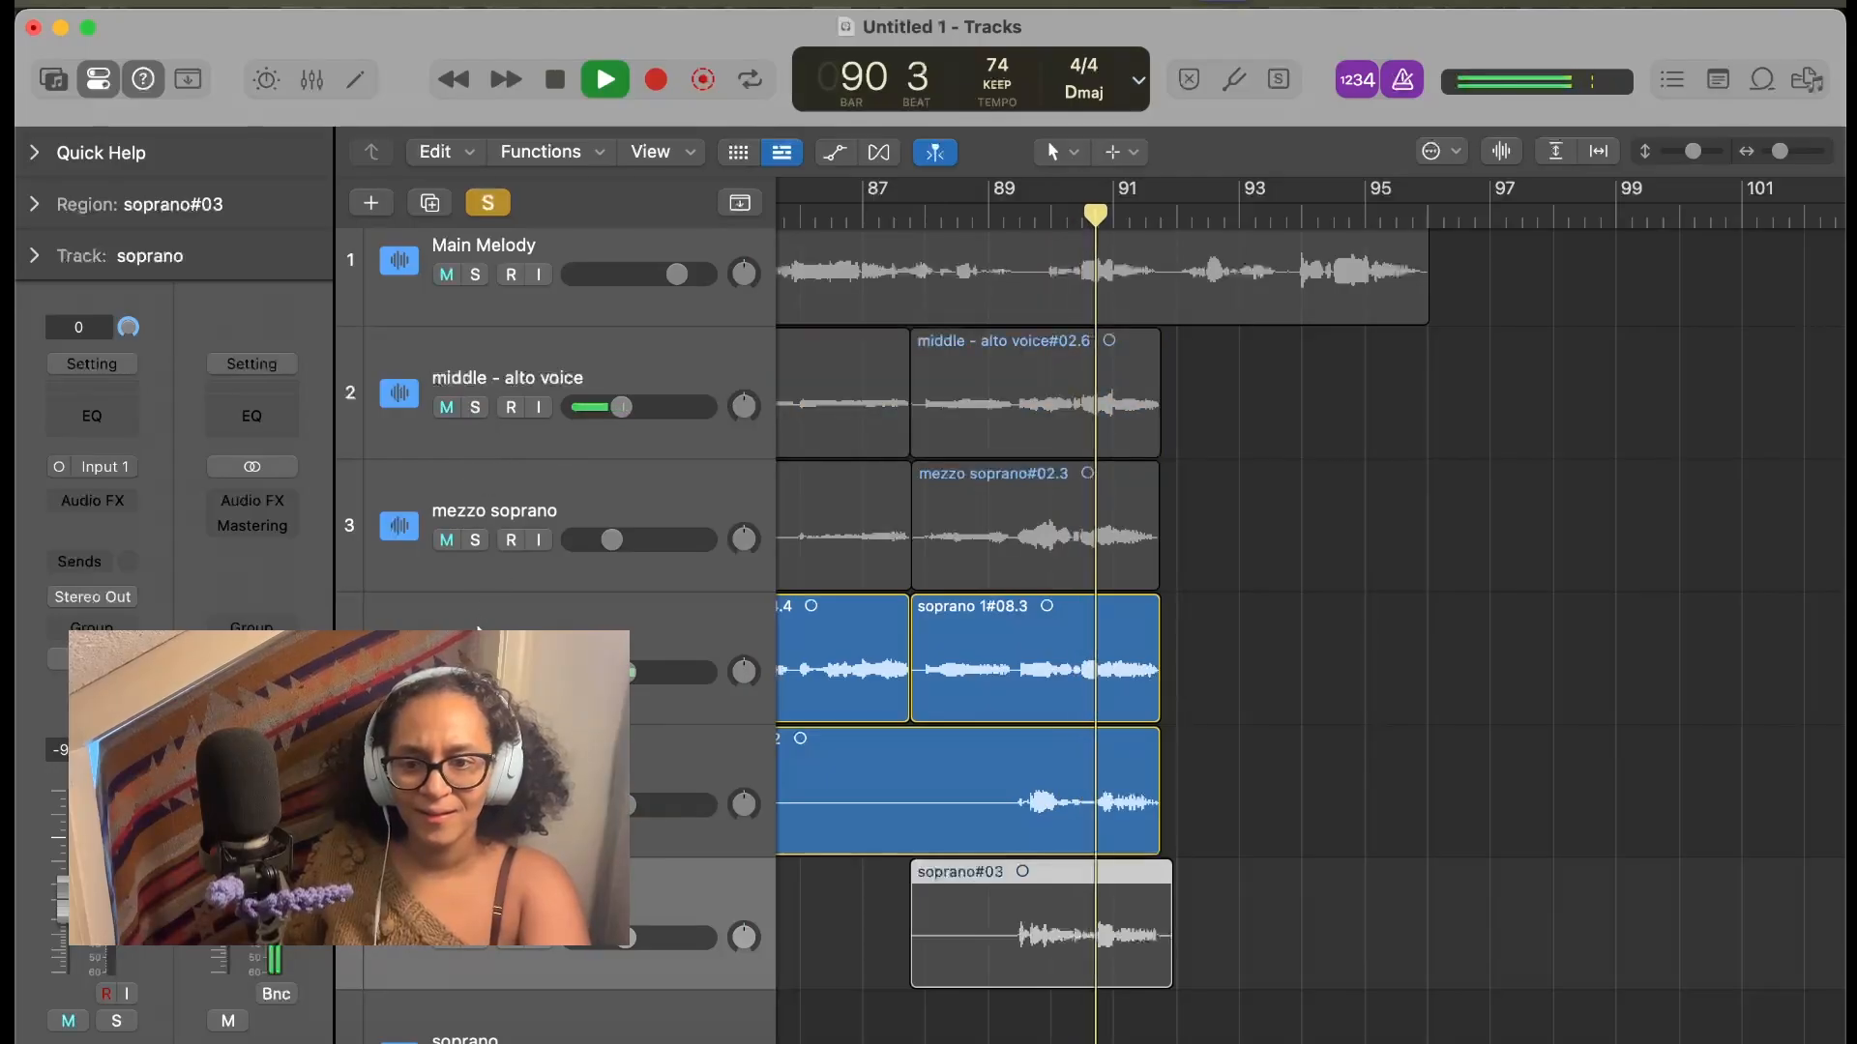
{"action": "key", "text": "space"}
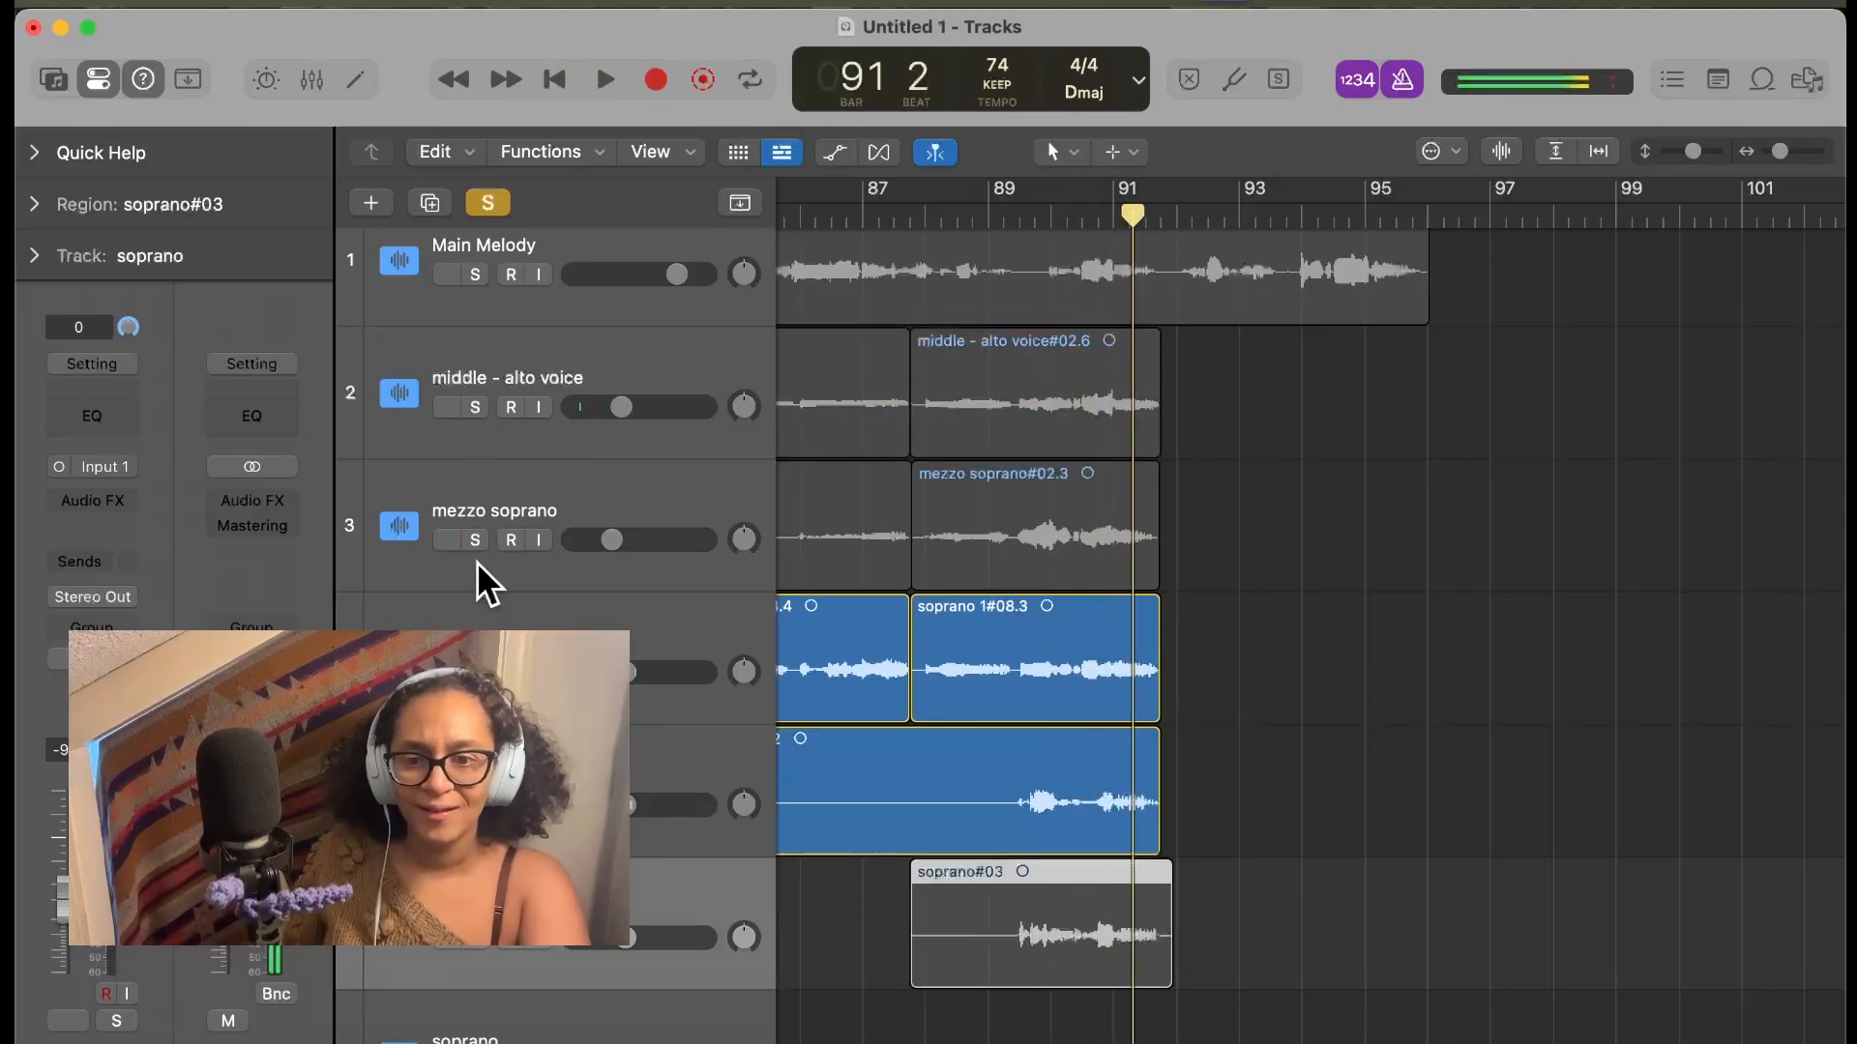
{"action": "left_click", "coordinate": [475, 673]}
{"action": "left_click", "coordinate": [474, 806]}
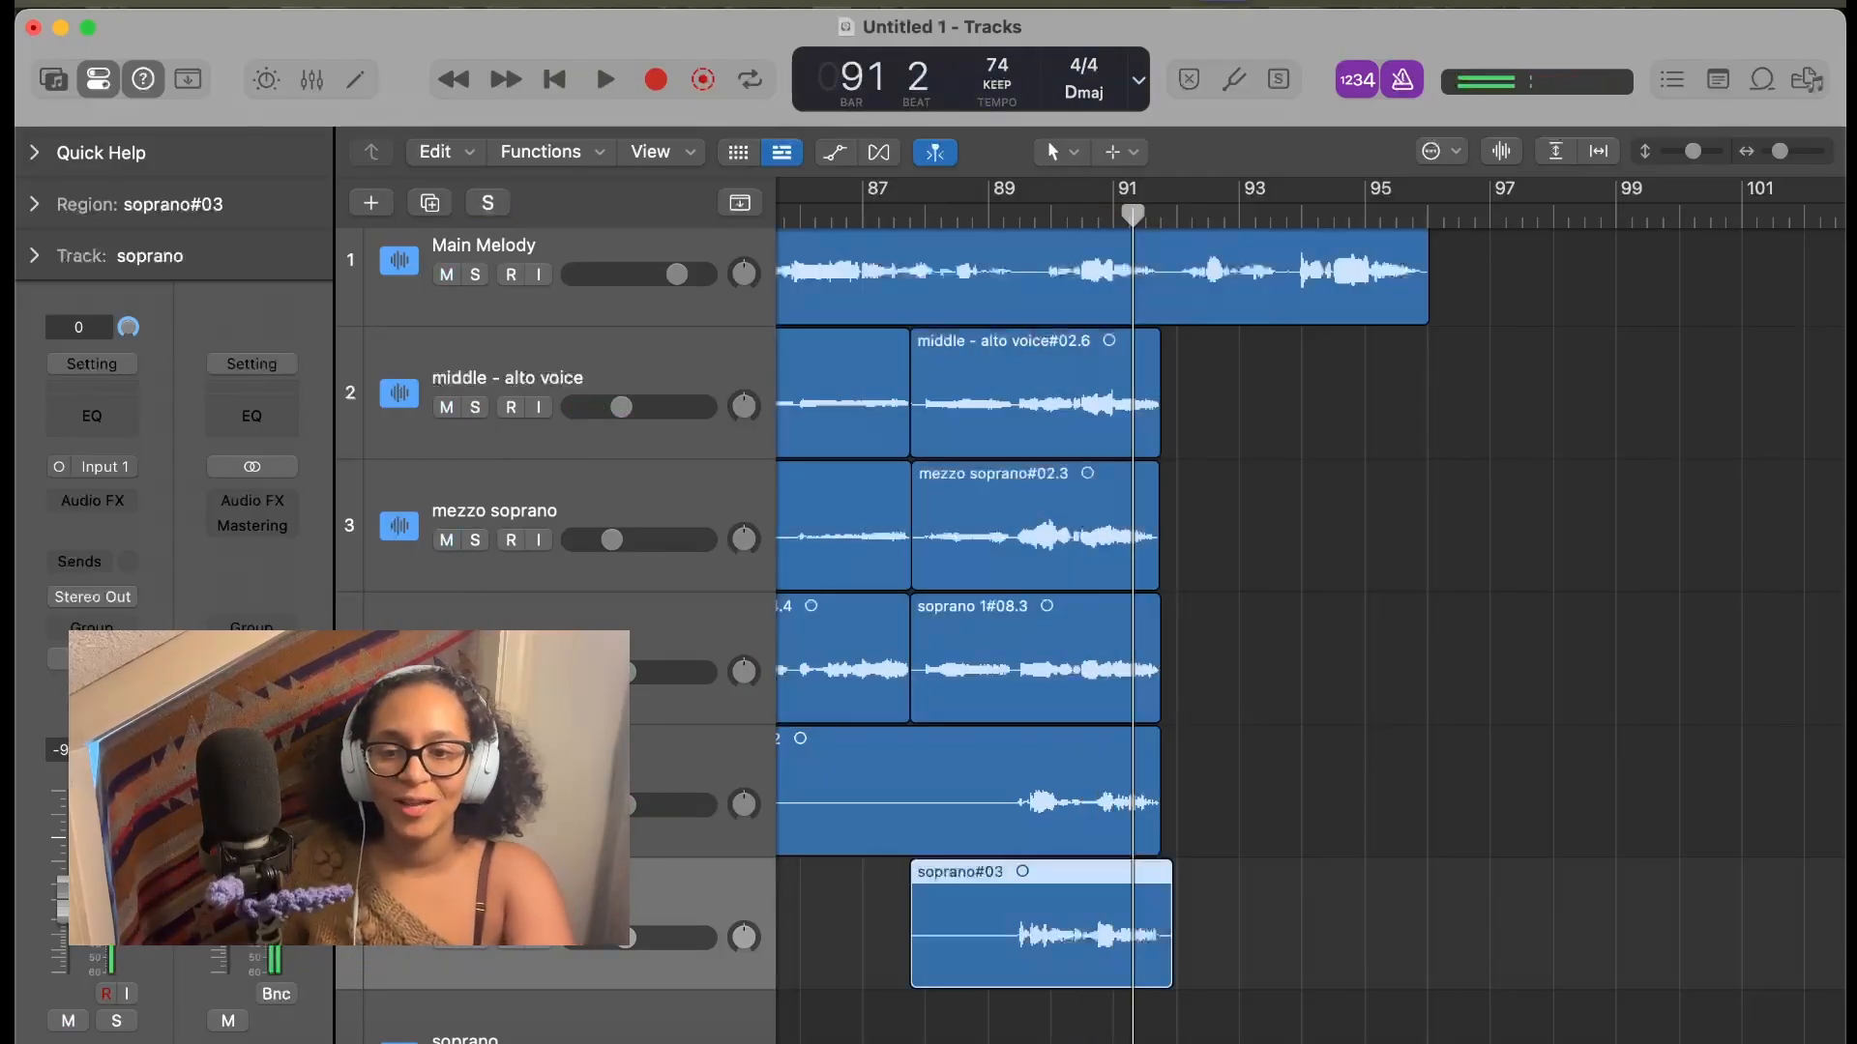
Play back all voices together from bar 88 to bar 91 beat 4
{"action": "left_click", "coordinate": [926, 208]}
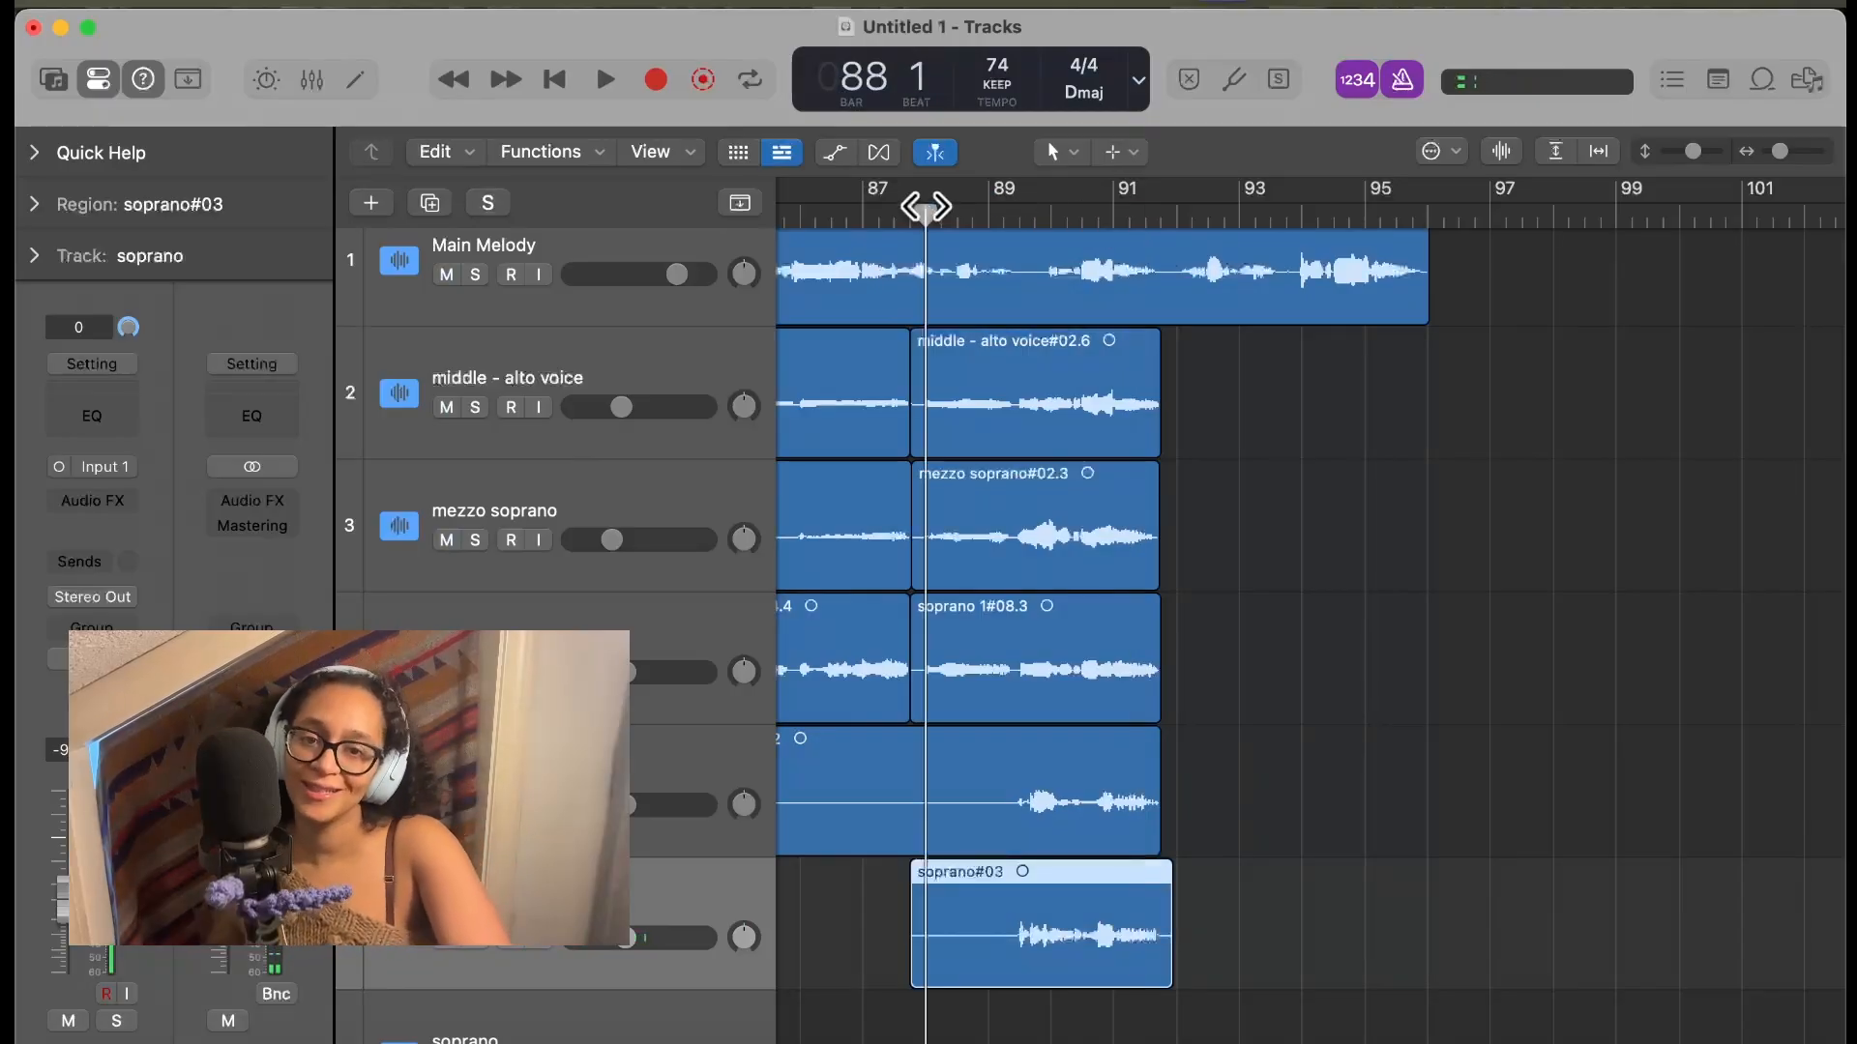
{"action": "key", "text": "space"}
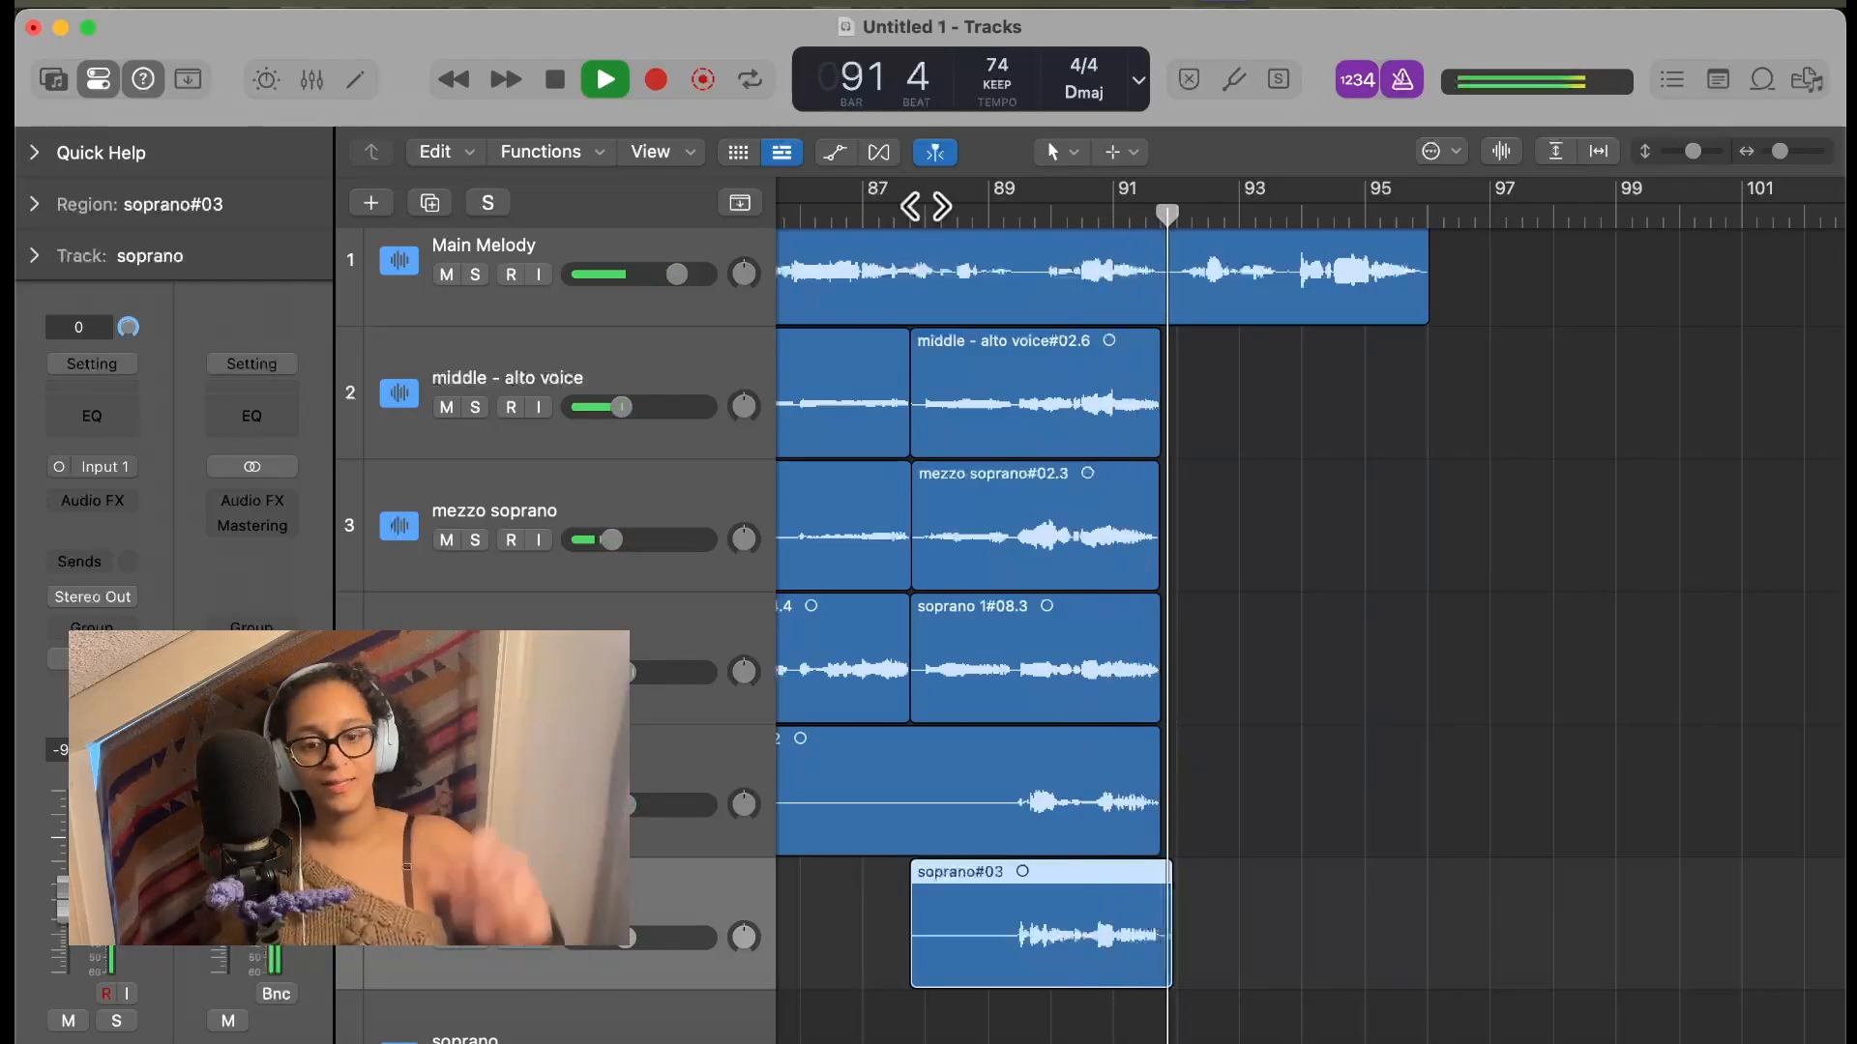
{"action": "key", "text": "space"}
Select the ending regions on the five harmony tracks, from the alto voice to the newly recorded soprano
{"action": "left_click_drag", "start_coordinate": [1325, 1016], "coordinate": [1095, 403]}
{"action": "scroll", "coordinate": [988, 739], "scroll_direction": "left", "scroll_amount": 1}
{"action": "scroll", "coordinate": [988, 739], "scroll_direction": "left", "scroll_amount": 3}
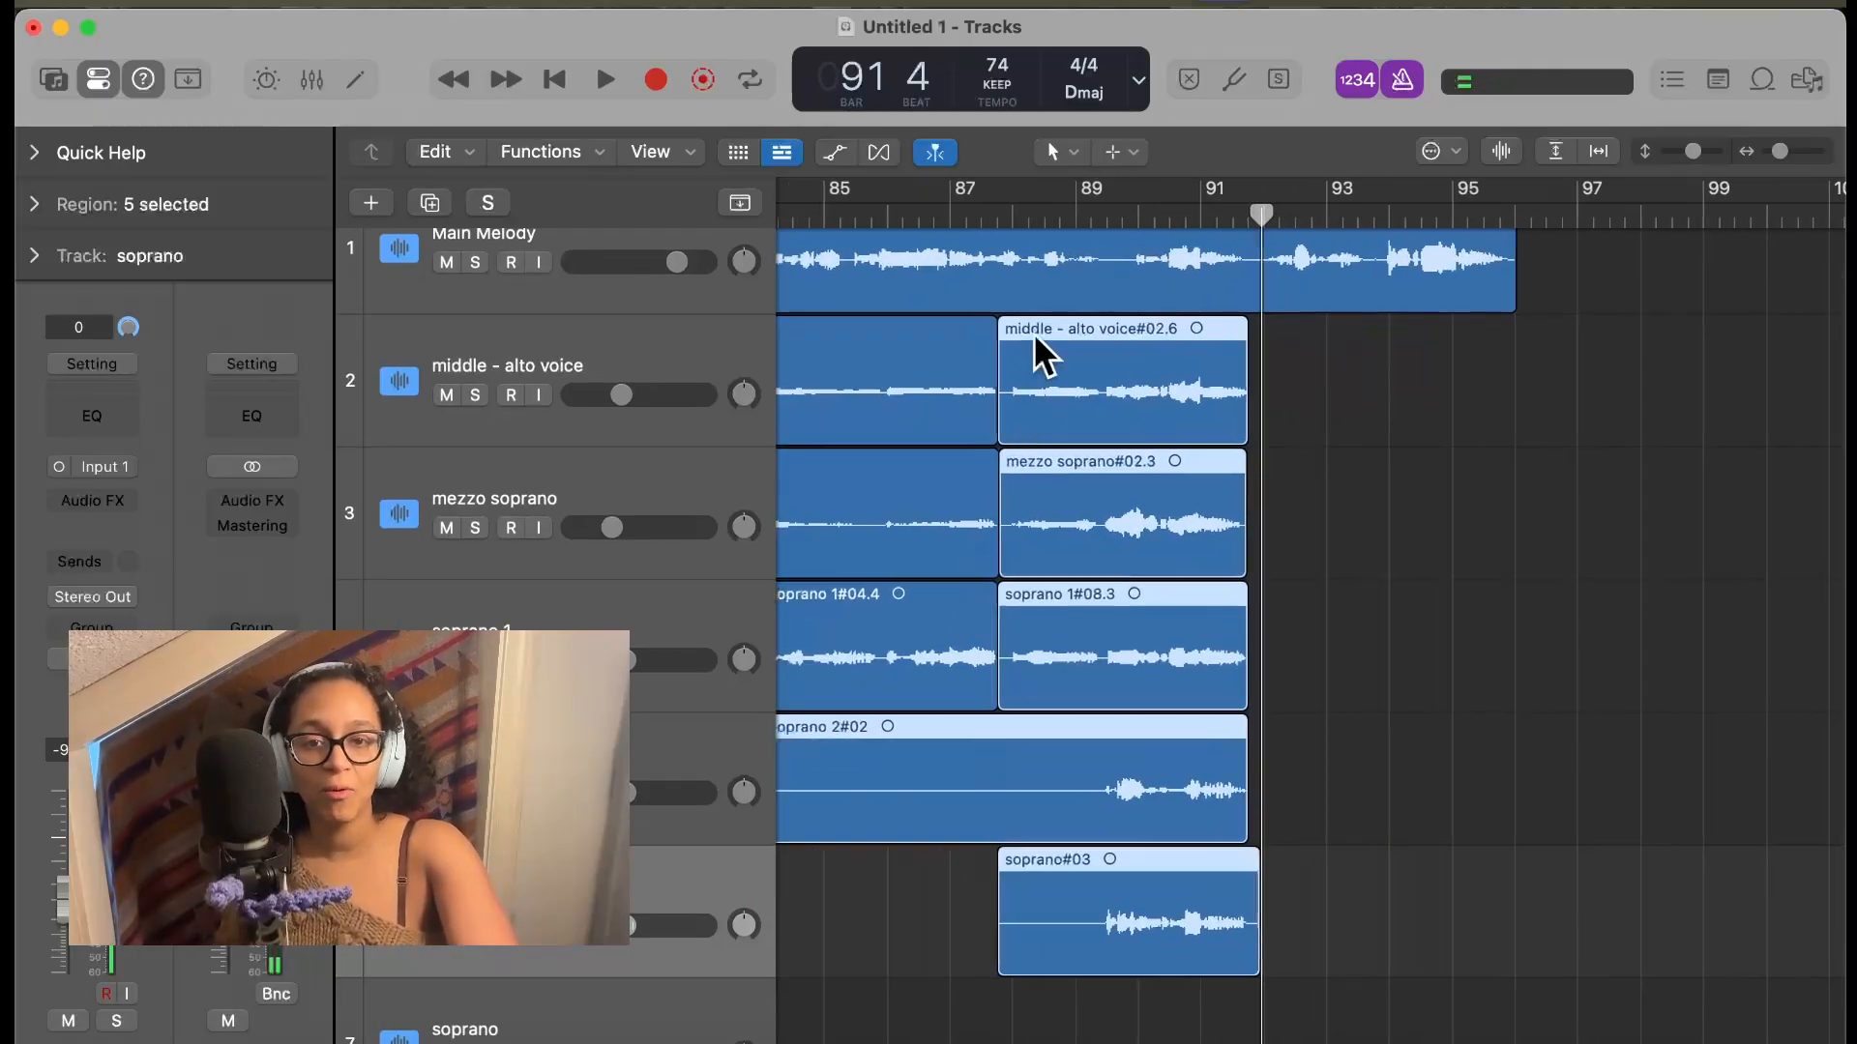
Split only the soprano 2 region at bar 87 beat 4, where the other voices' ending regions begin
{"action": "left_click", "coordinate": [1000, 219]}
{"action": "right_click", "coordinate": [1007, 725]}
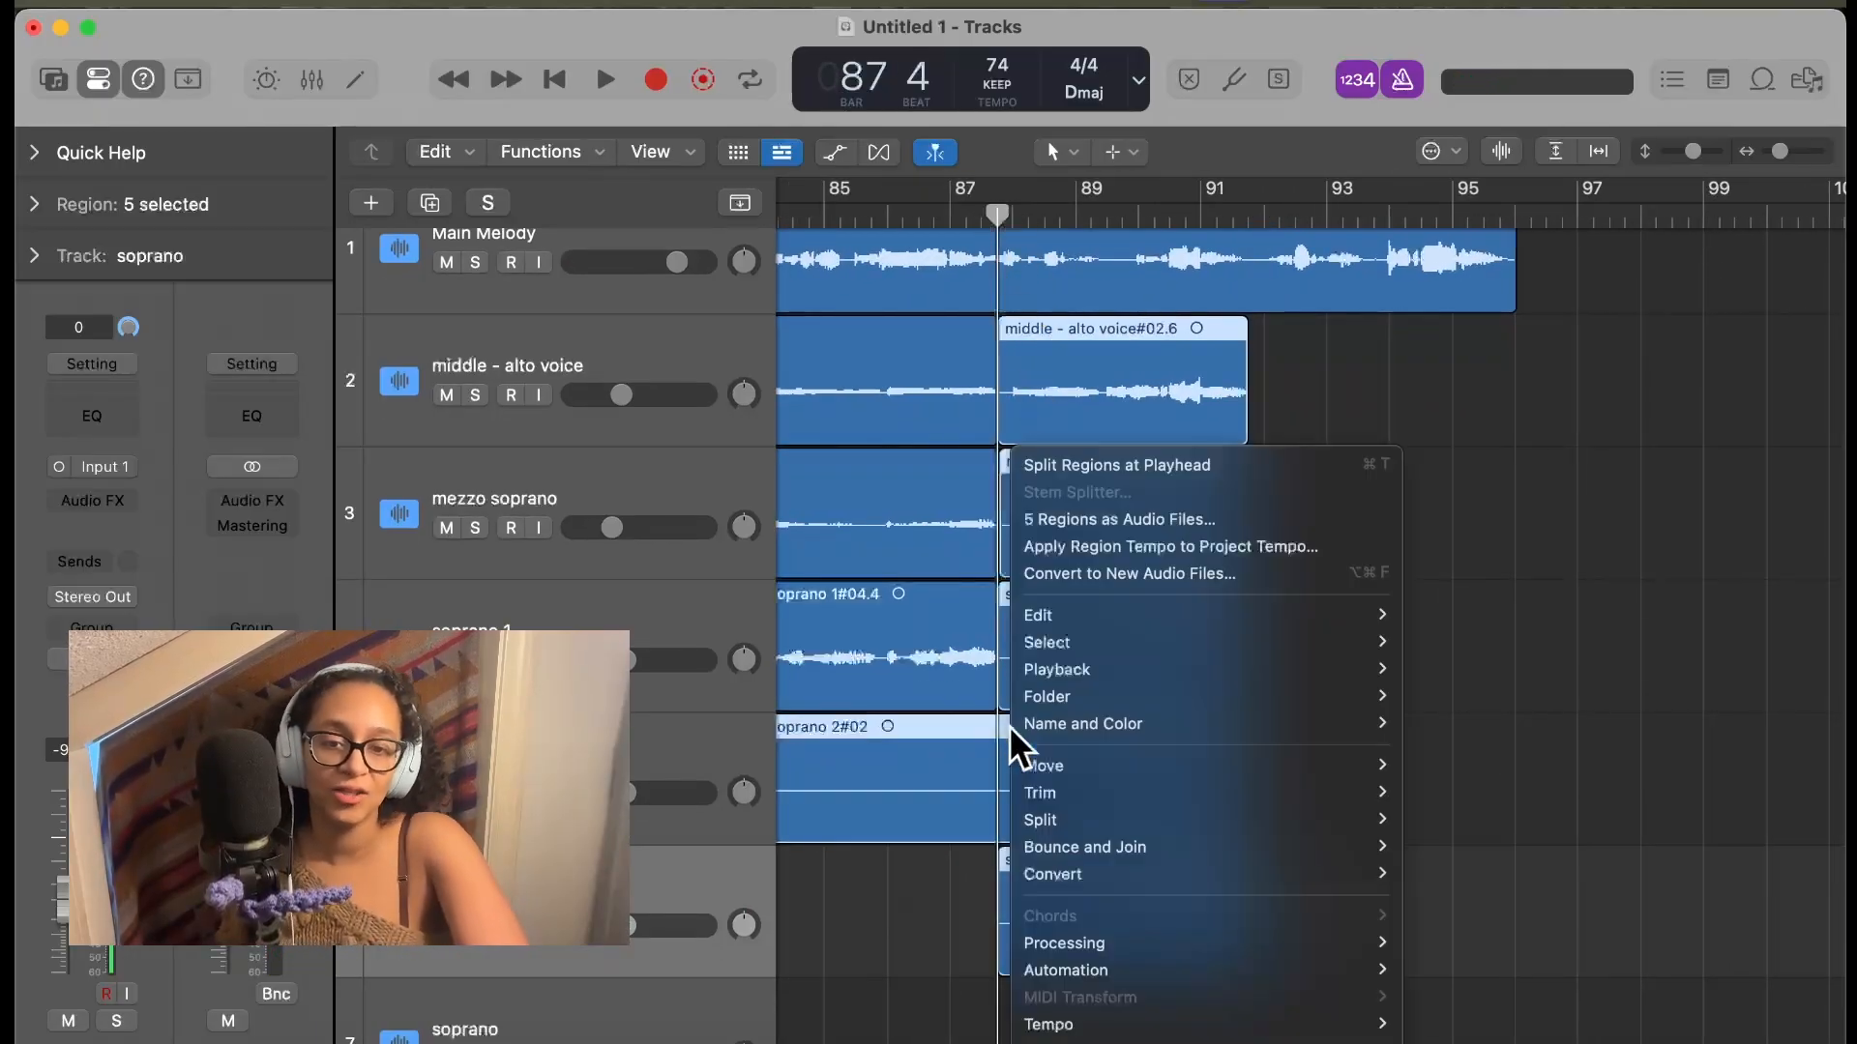
{"action": "left_click", "coordinate": [1069, 813]}
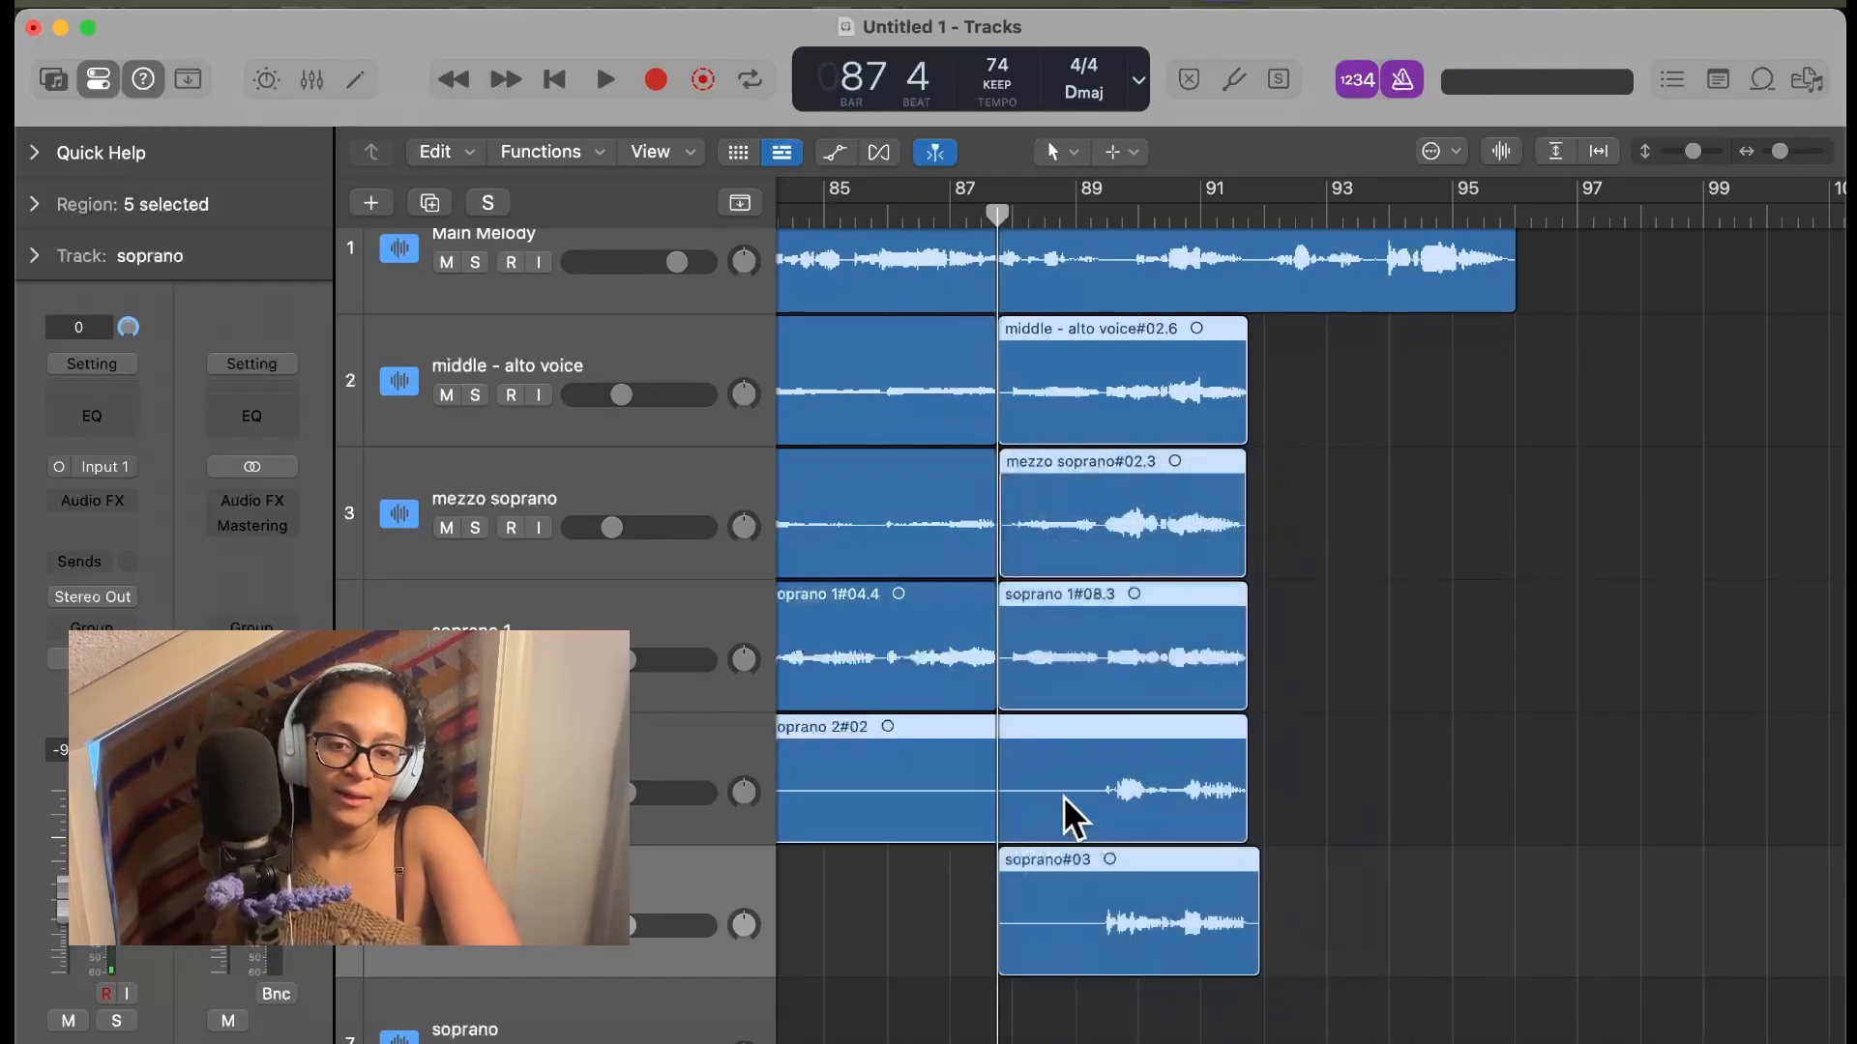
{"action": "right_click", "coordinate": [1060, 787]}
{"action": "left_click", "coordinate": [1569, 721]}
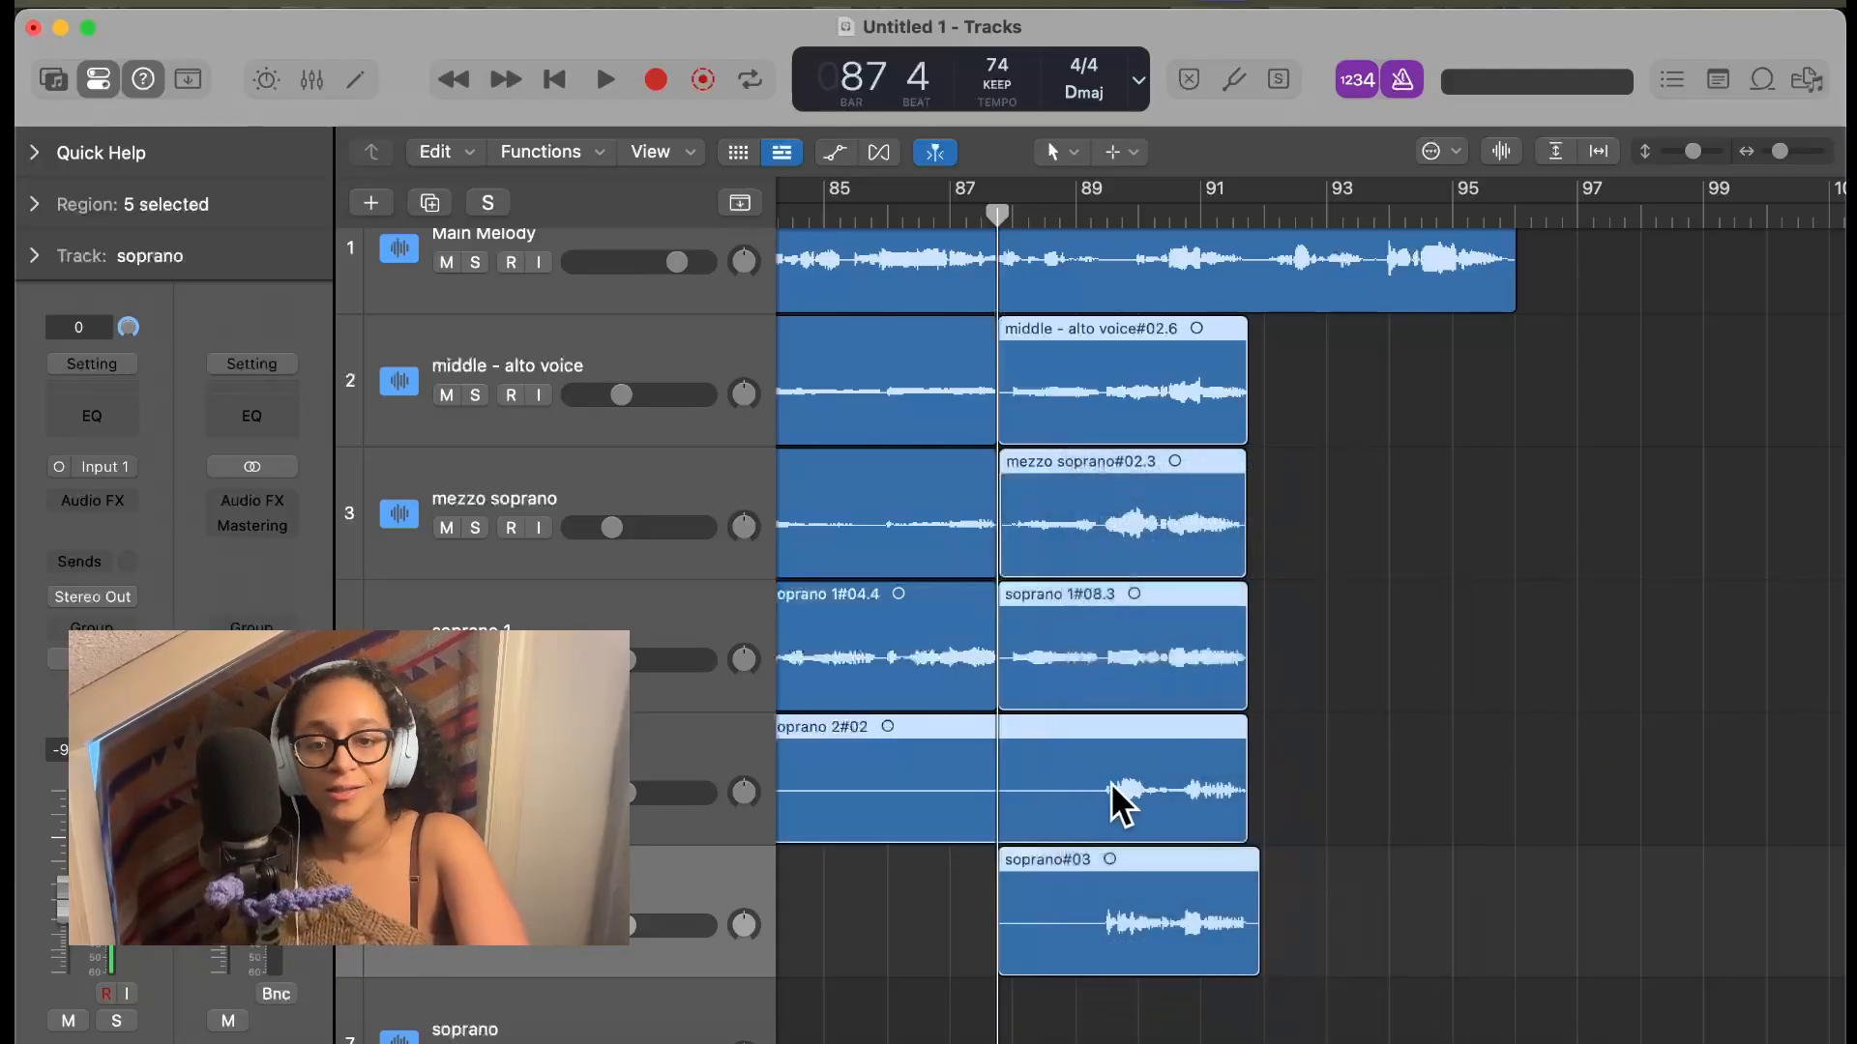
{"action": "left_click", "coordinate": [1366, 784]}
{"action": "right_click", "coordinate": [1037, 789]}
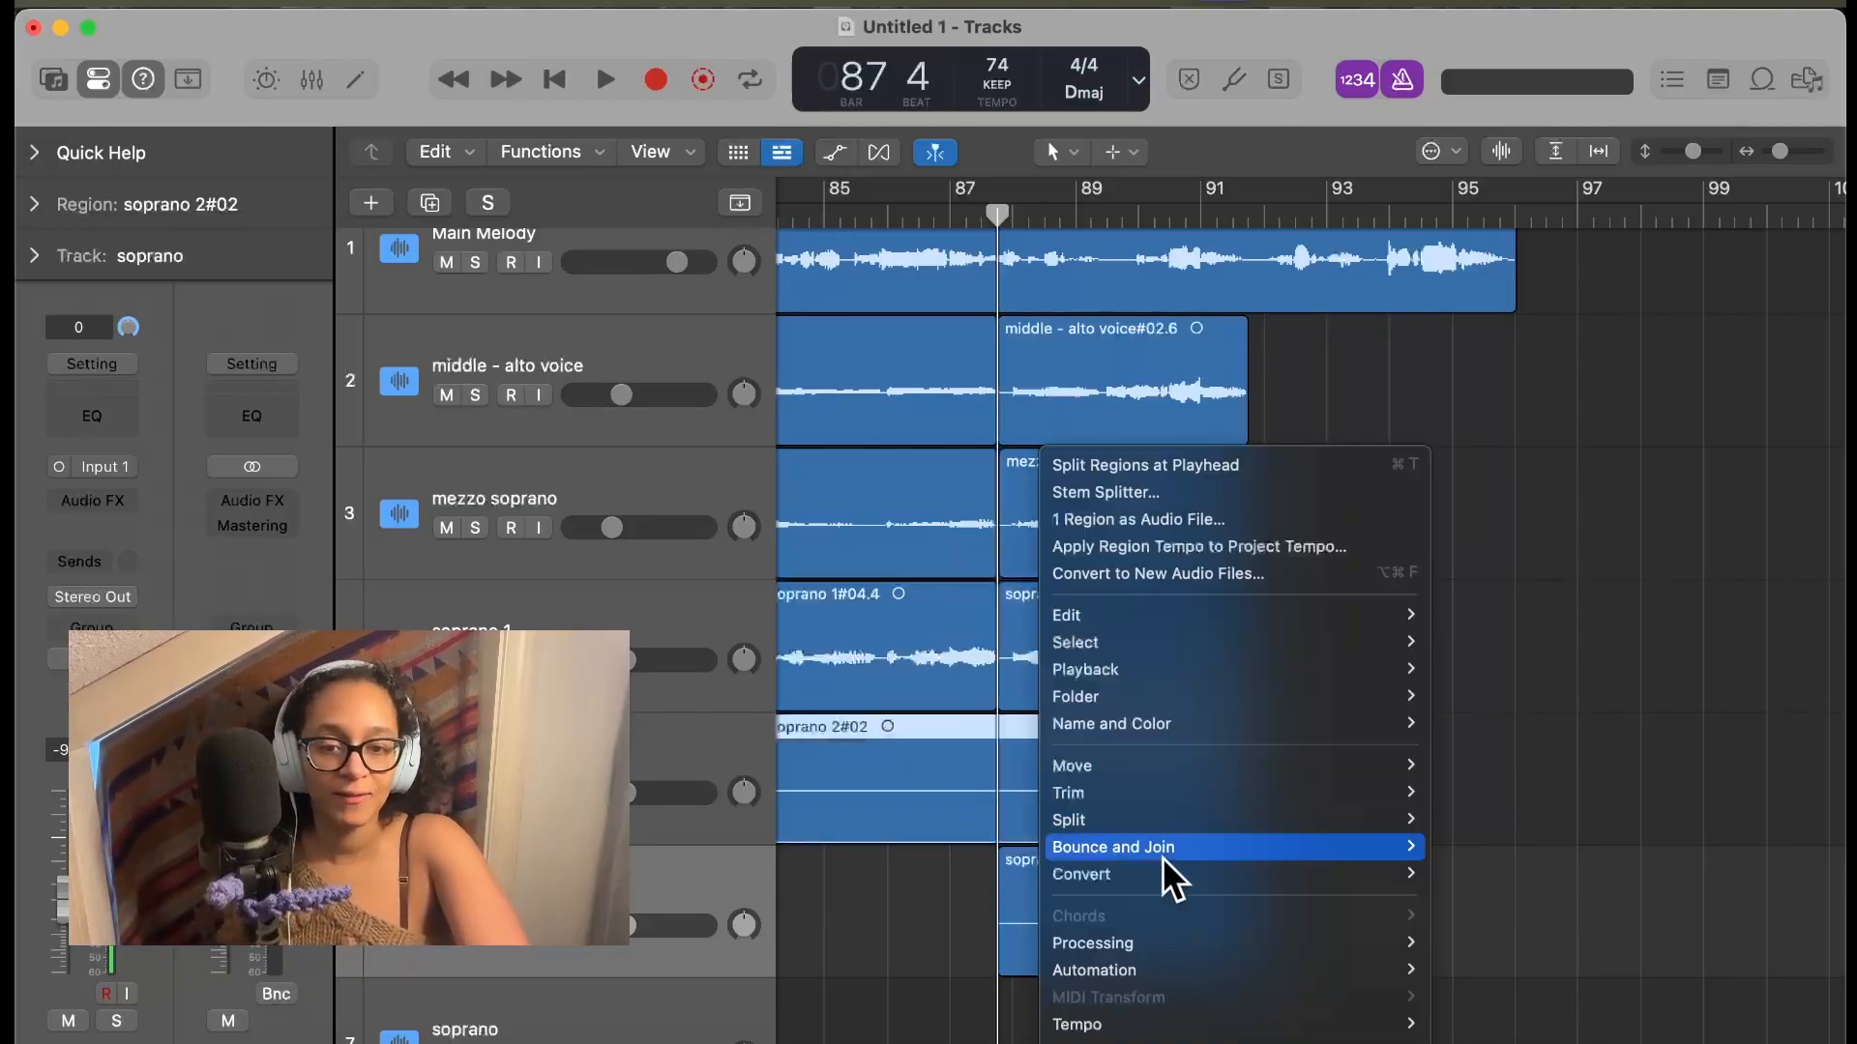
{"action": "mouse_move", "coordinate": [1152, 824]}
{"action": "left_click", "coordinate": [1475, 842]}
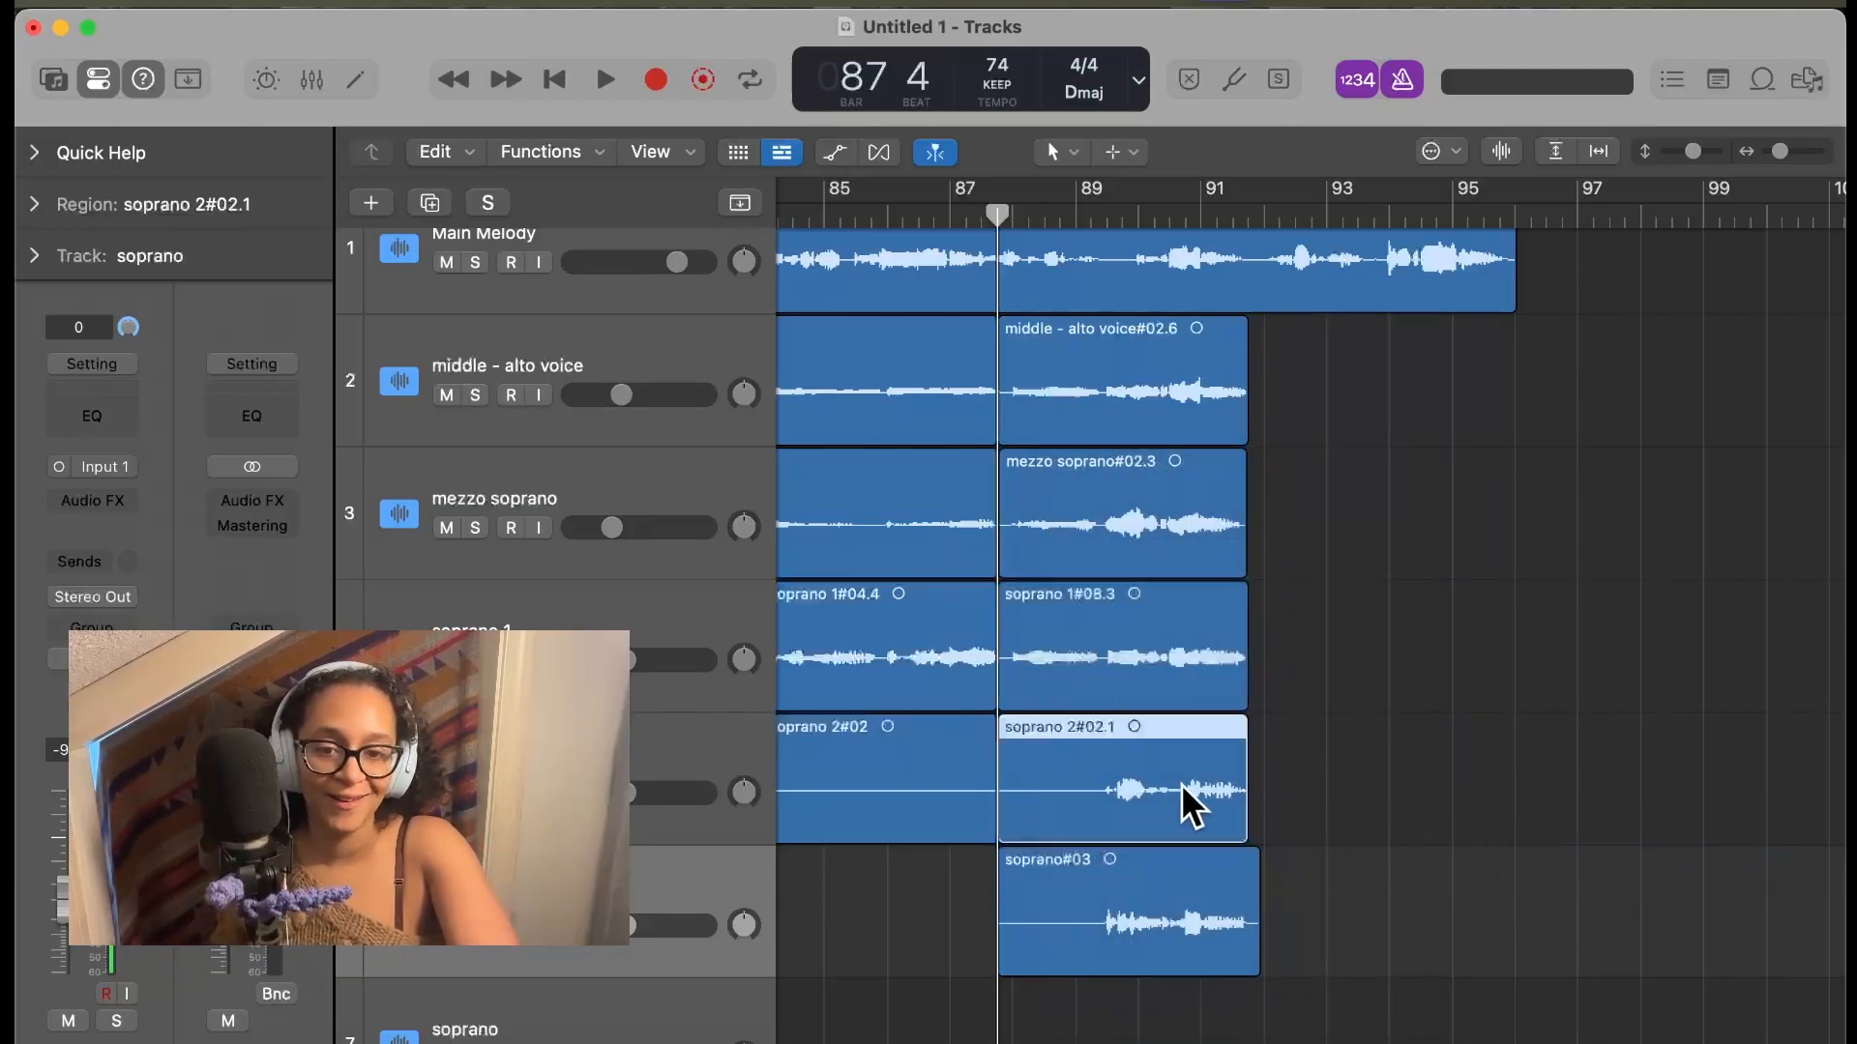
Copy the ending regions of all five harmony tracks and paste them directly after the originals, just before bar 92
{"action": "left_click_drag", "start_coordinate": [1456, 979], "coordinate": [1168, 392]}
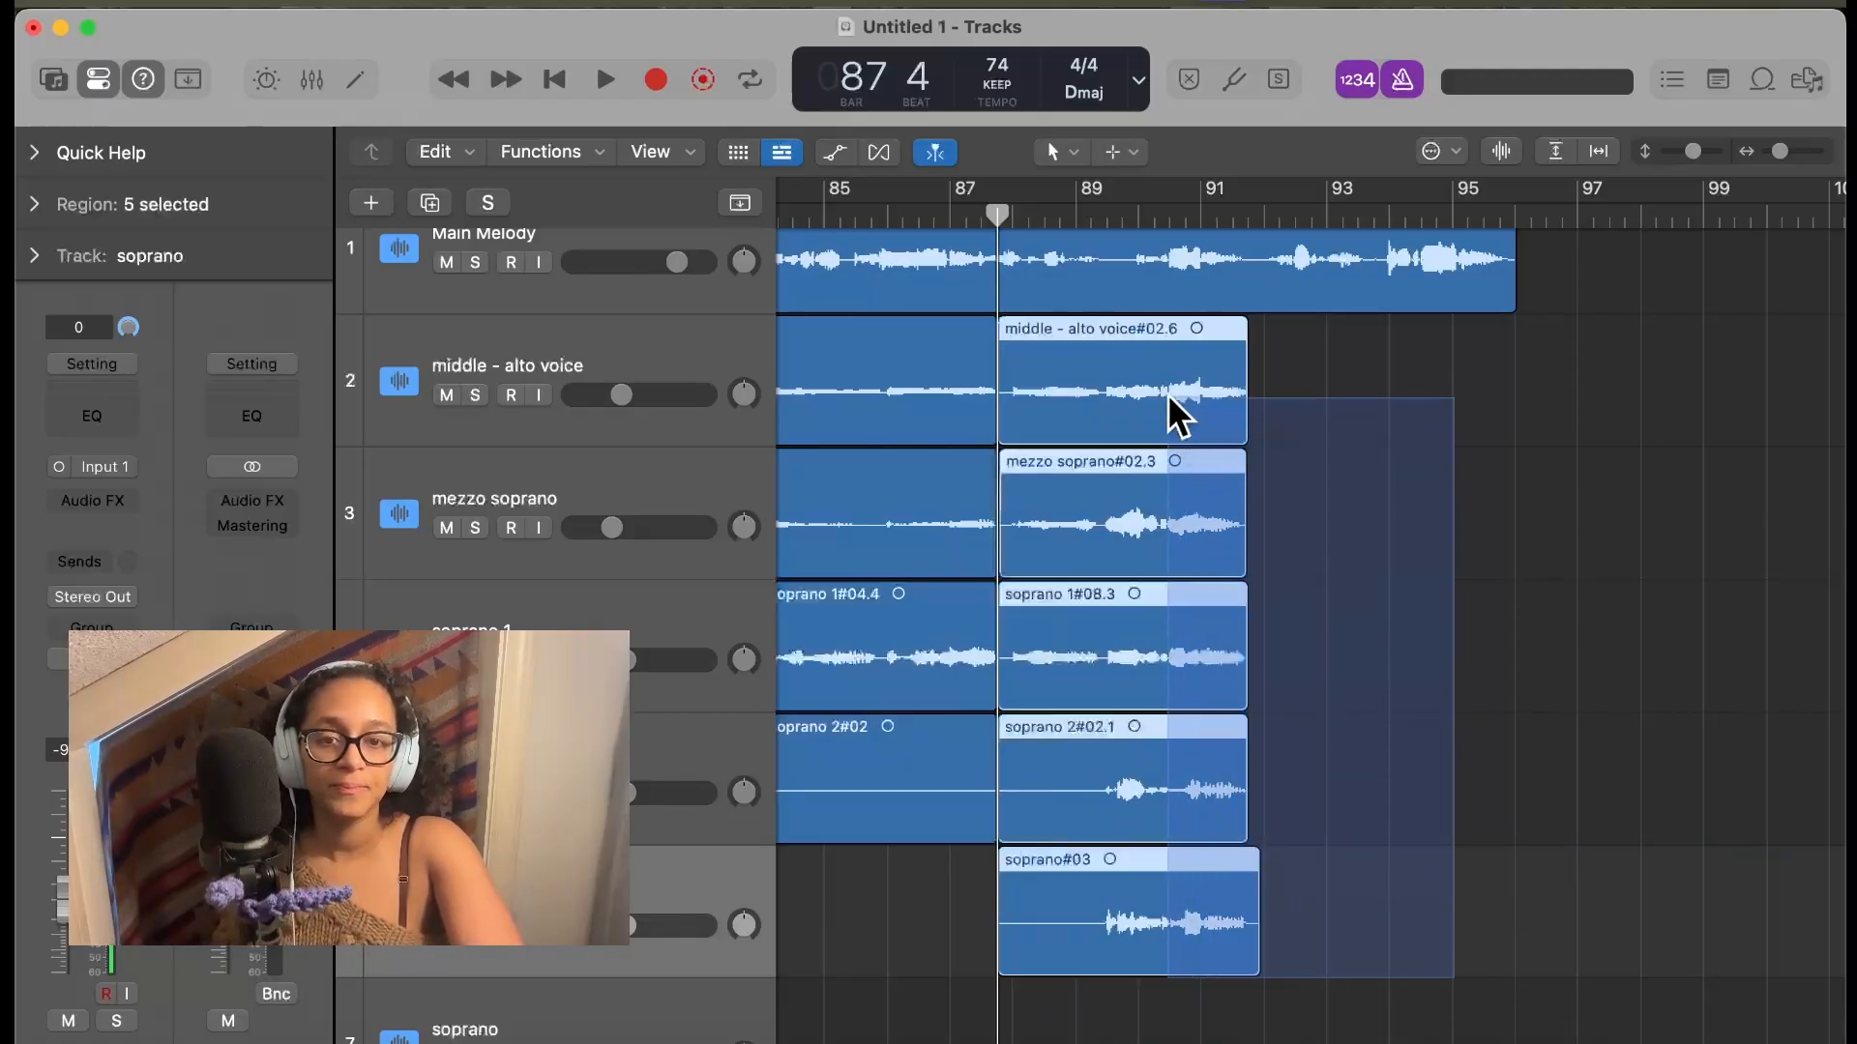
{"action": "left_click_drag", "start_coordinate": [1309, 207], "coordinate": [1248, 214]}
{"action": "key", "text": "super+v"}
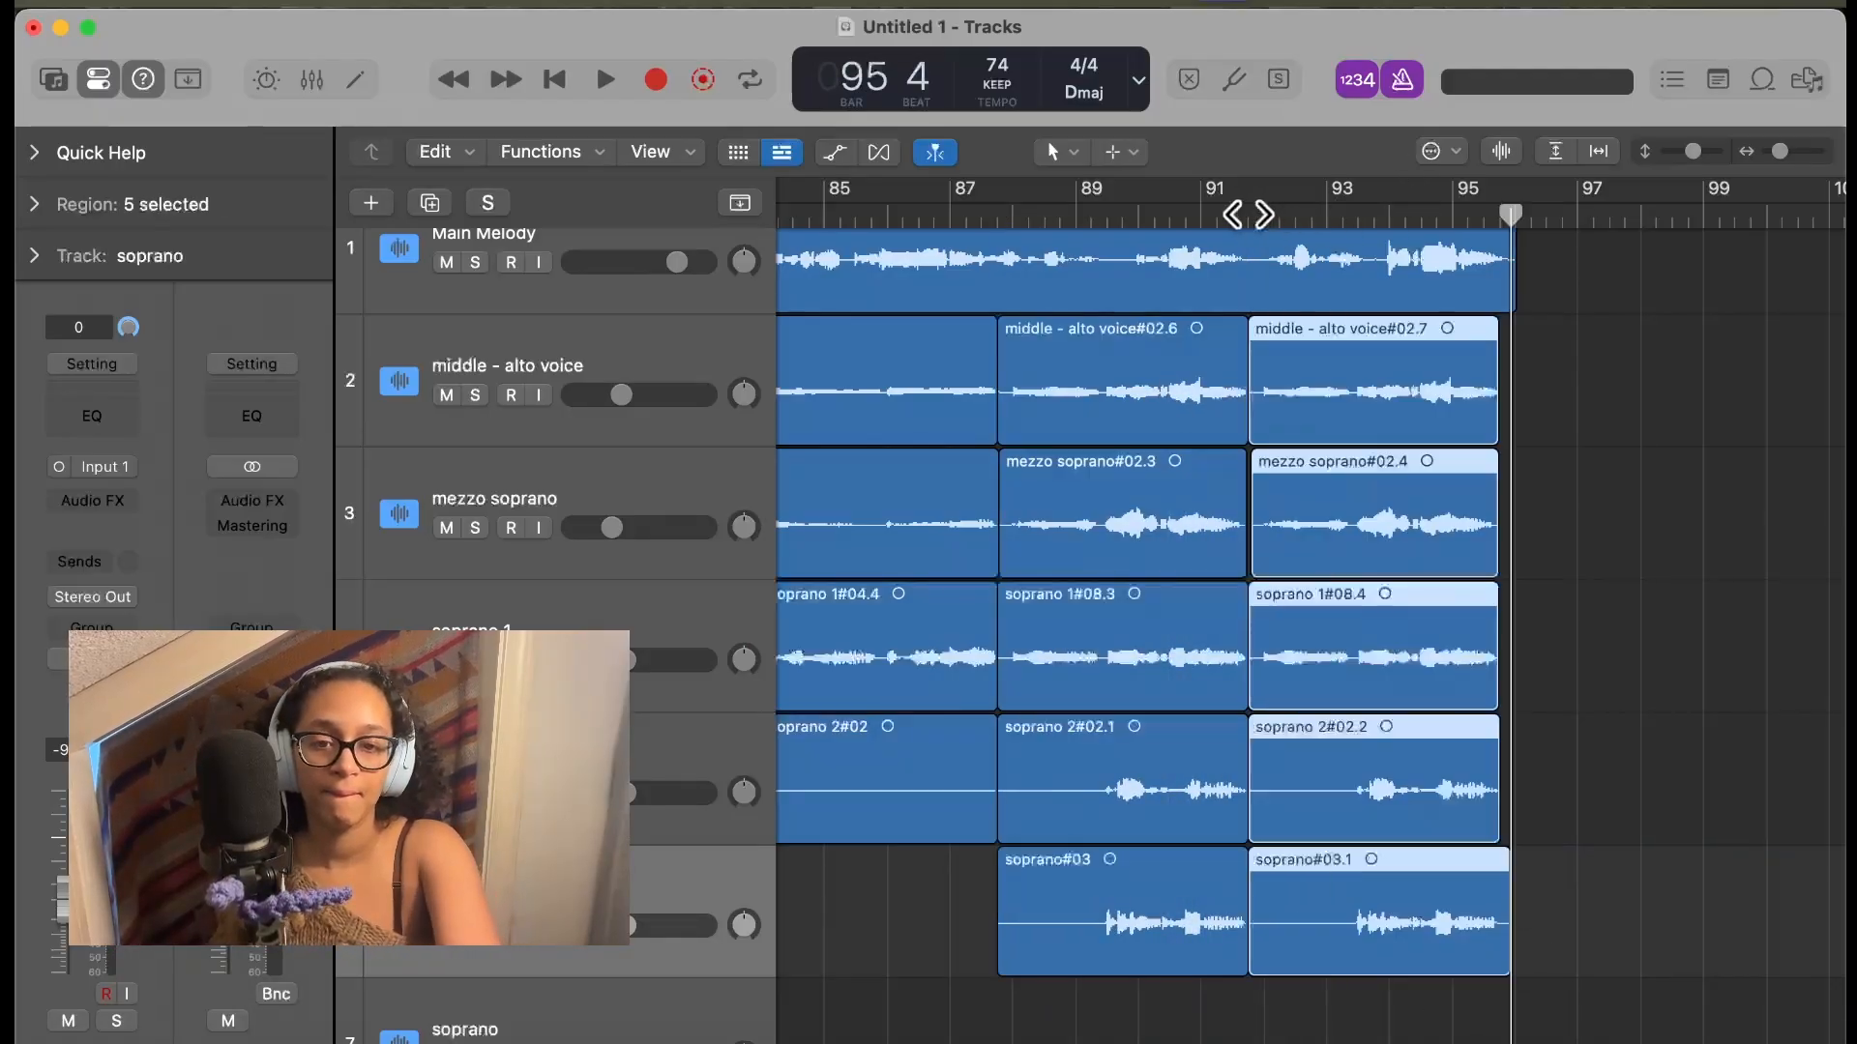
Play the transition into the pasted endings up to bar 91 beat 4, and trim the start of all five regions to bar 92
{"action": "left_click", "coordinate": [1192, 207]}
{"action": "key", "text": "space"}
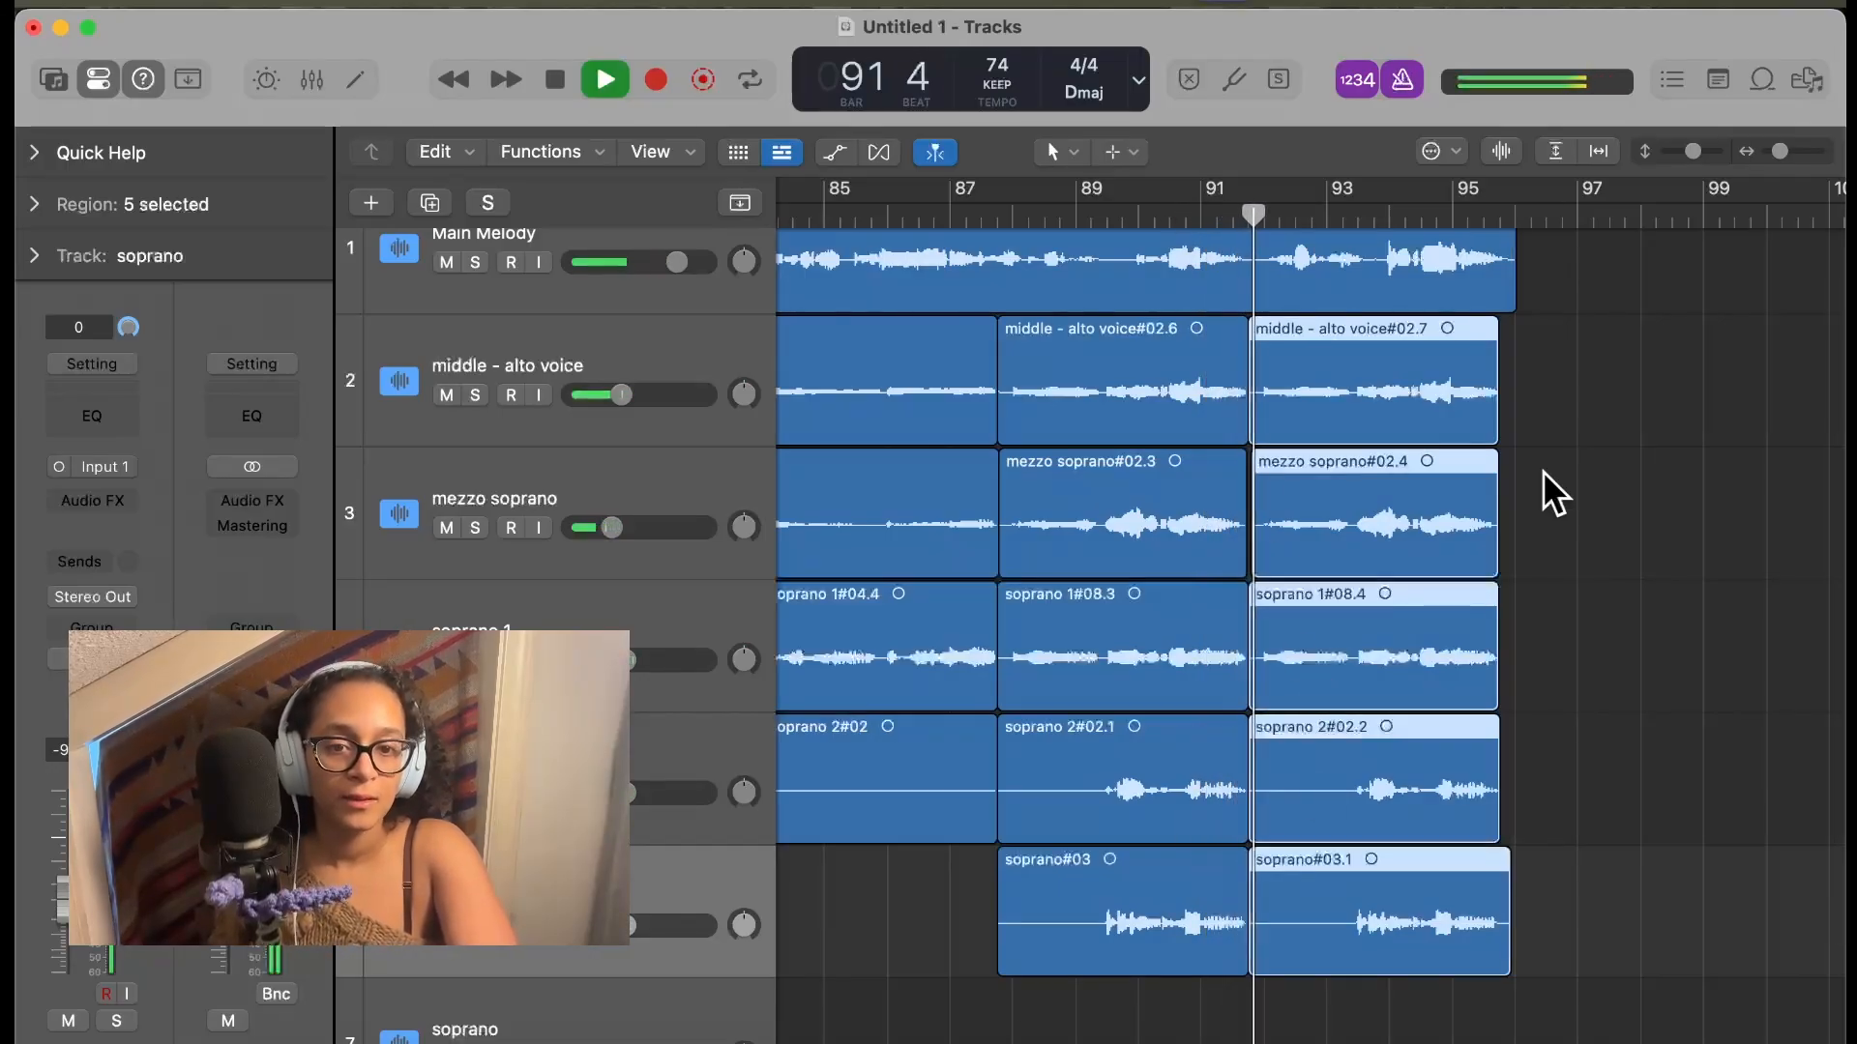
{"action": "key", "text": "space"}
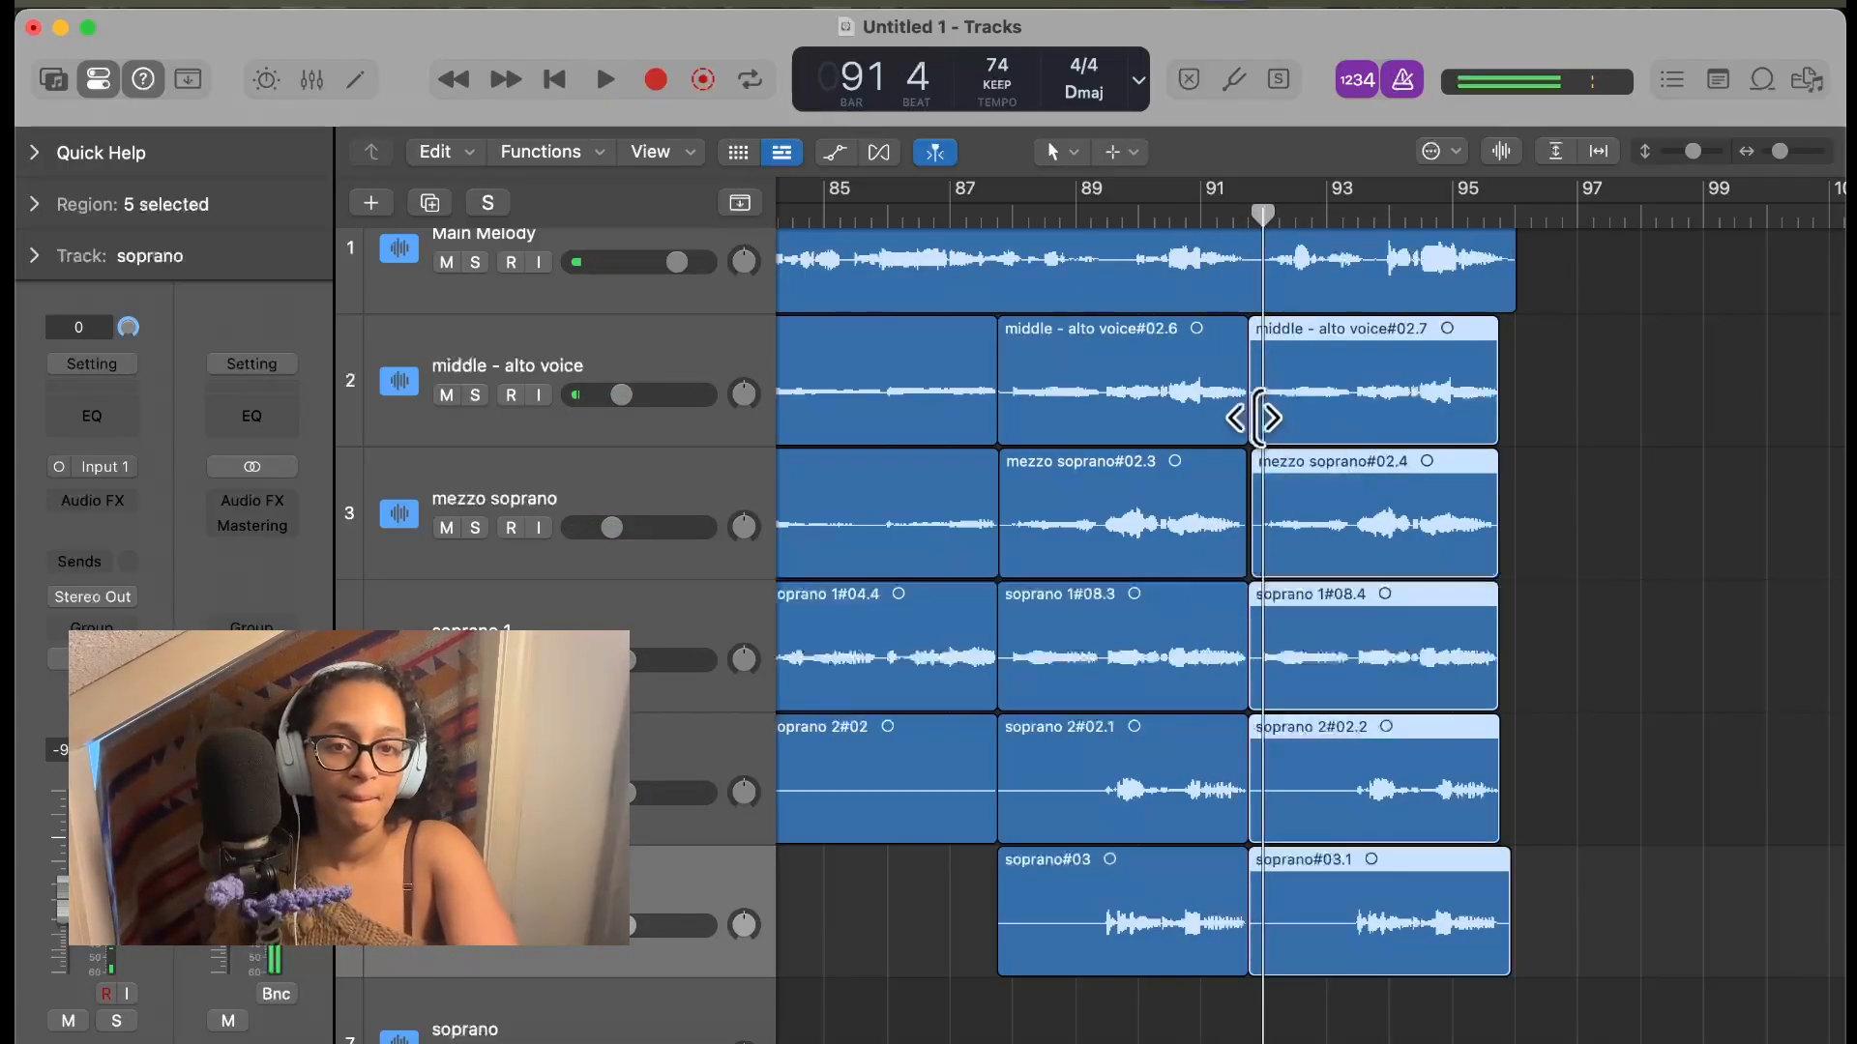
{"action": "left_click_drag", "start_coordinate": [1257, 418], "coordinate": [1265, 417]}
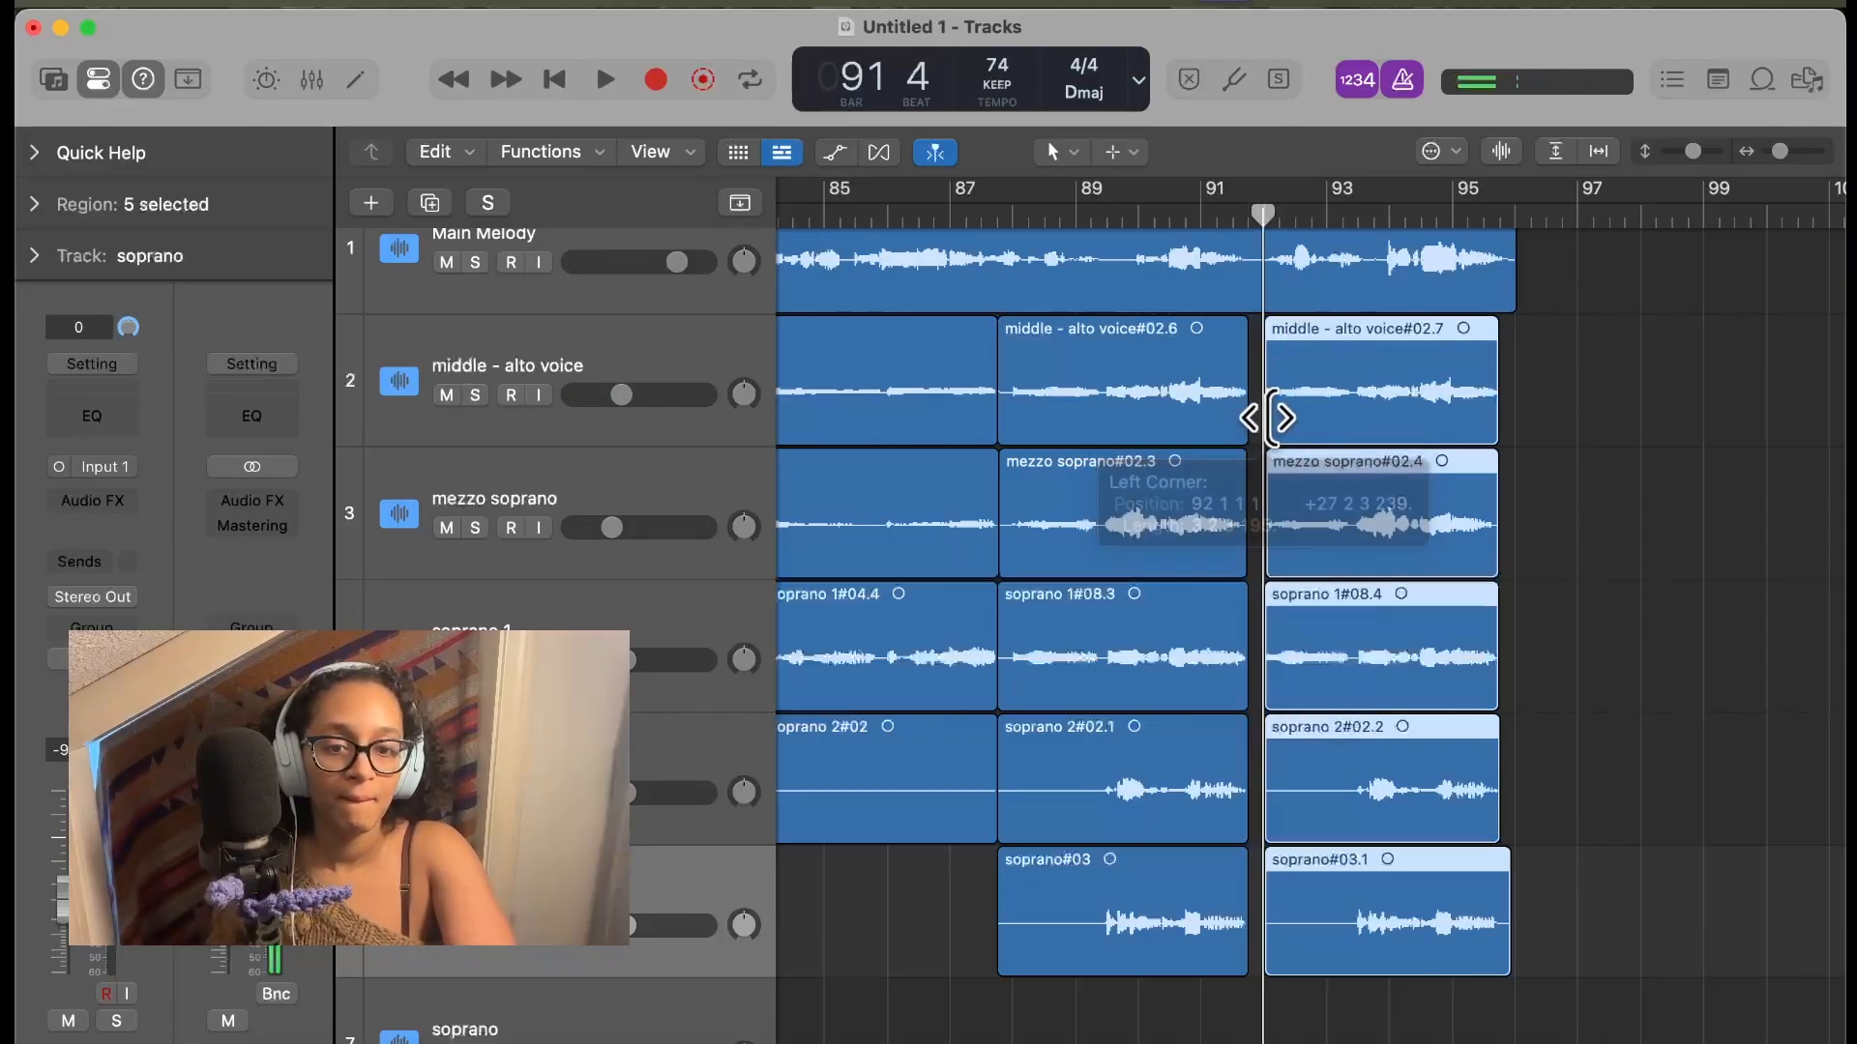
Try moving the five copied ending regions back against the original endings, and play the transition up to bar 92 beat 1
{"action": "left_click_drag", "start_coordinate": [1362, 345], "coordinate": [1356, 346]}
{"action": "left_click", "coordinate": [1219, 209]}
{"action": "key", "text": "space"}
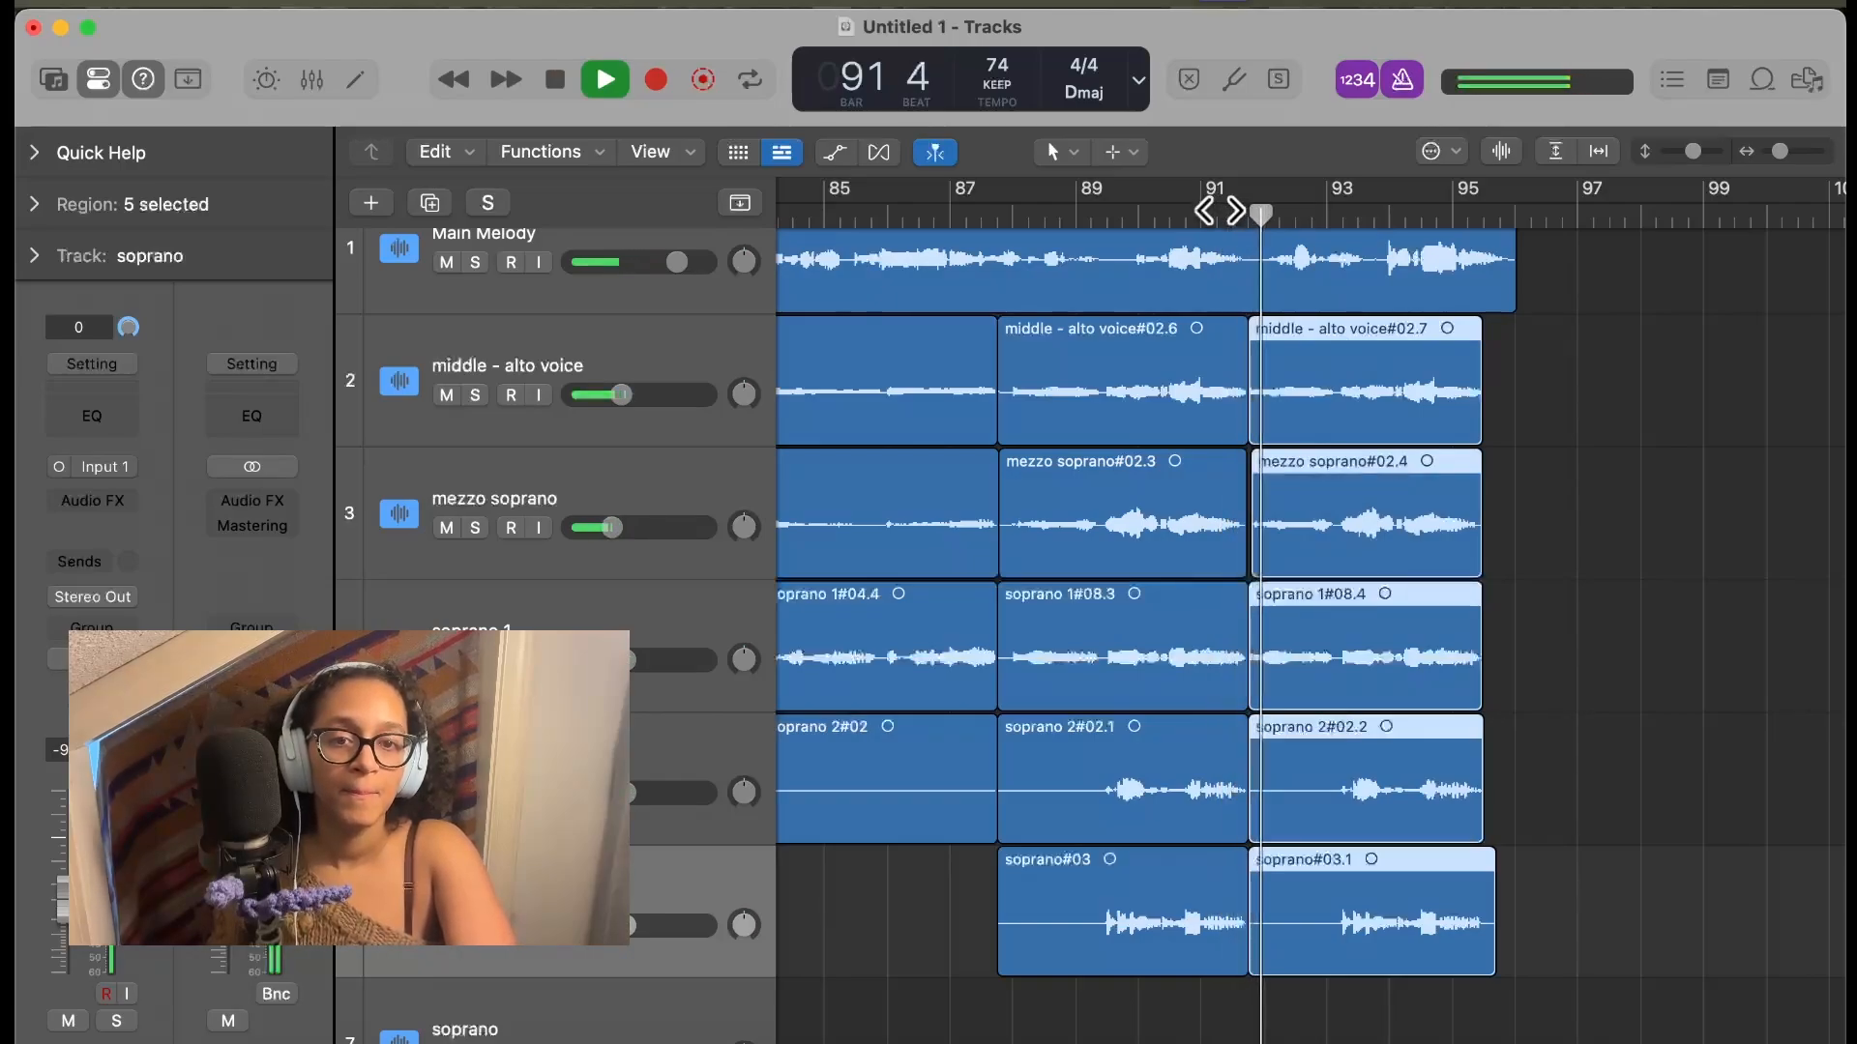
{"action": "key", "text": "space"}
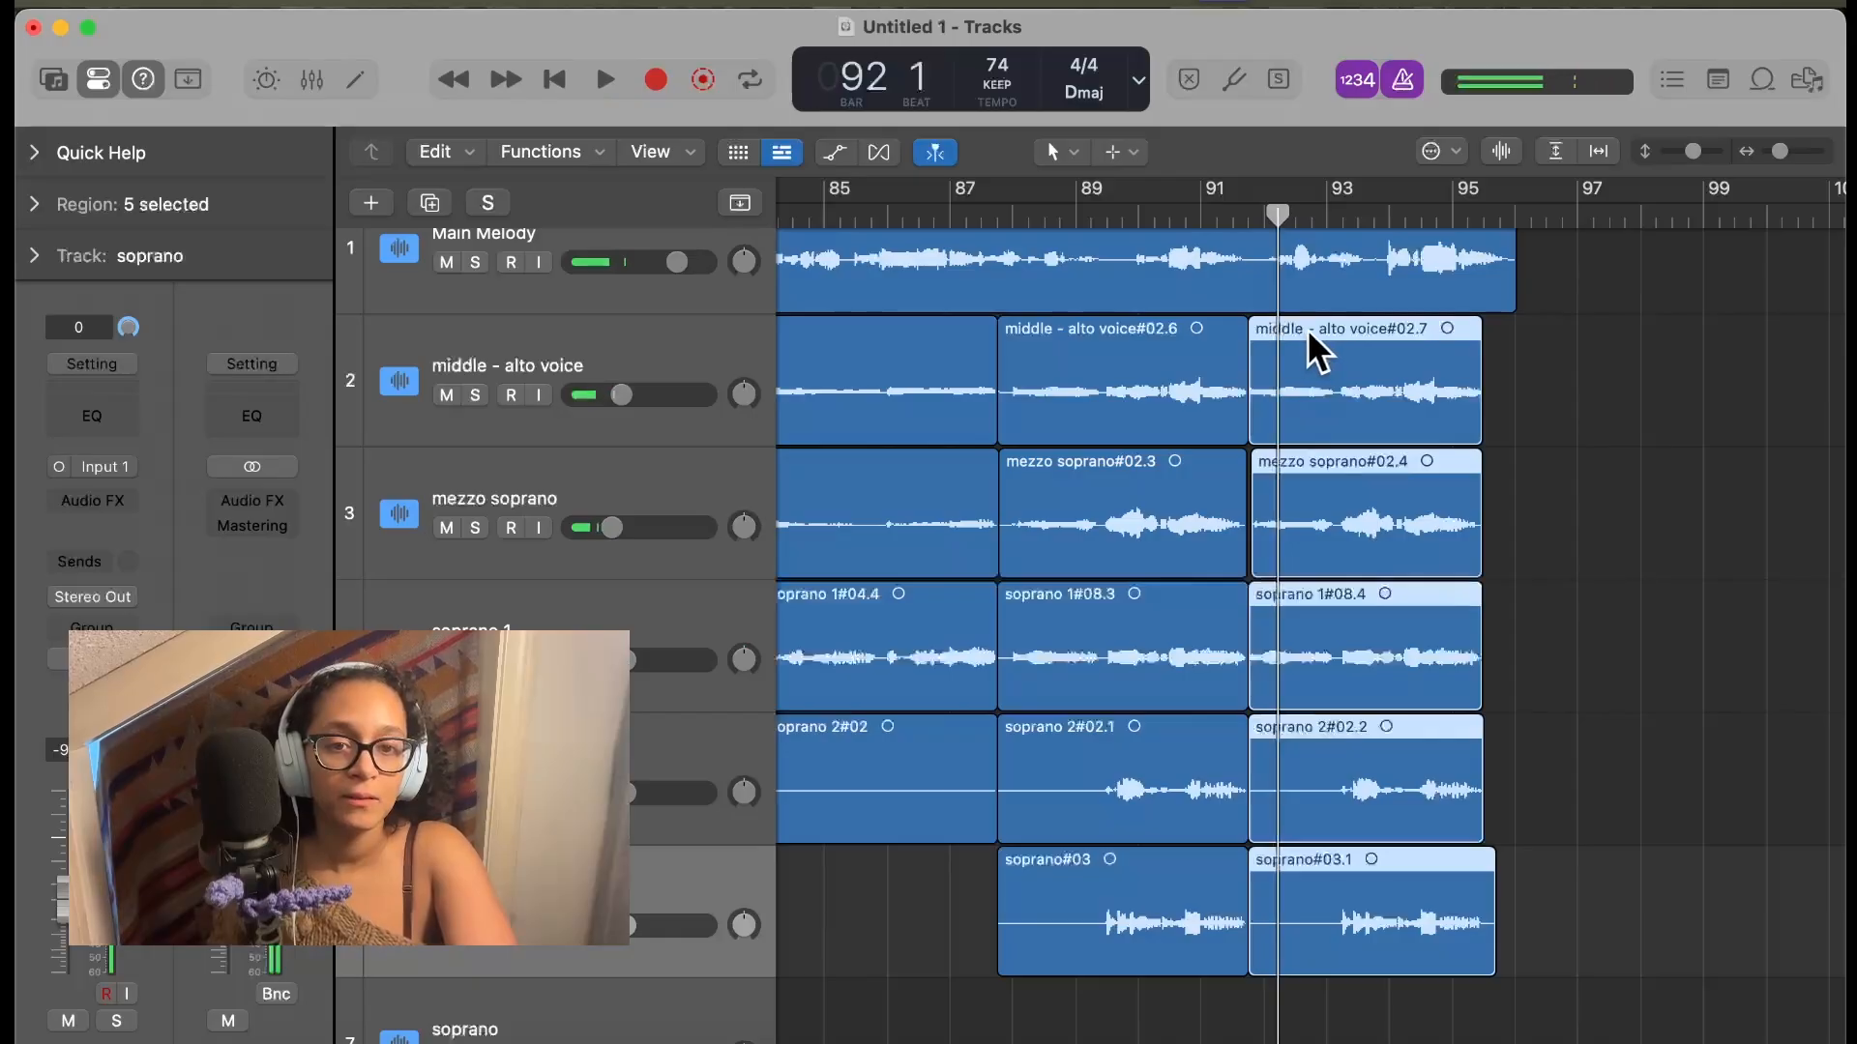
Try moving the five copied ending regions slightly past bar 92, and play the transition from about bar 91 beat 3 to beat 4
{"action": "left_click_drag", "start_coordinate": [1307, 328], "coordinate": [1331, 327]}
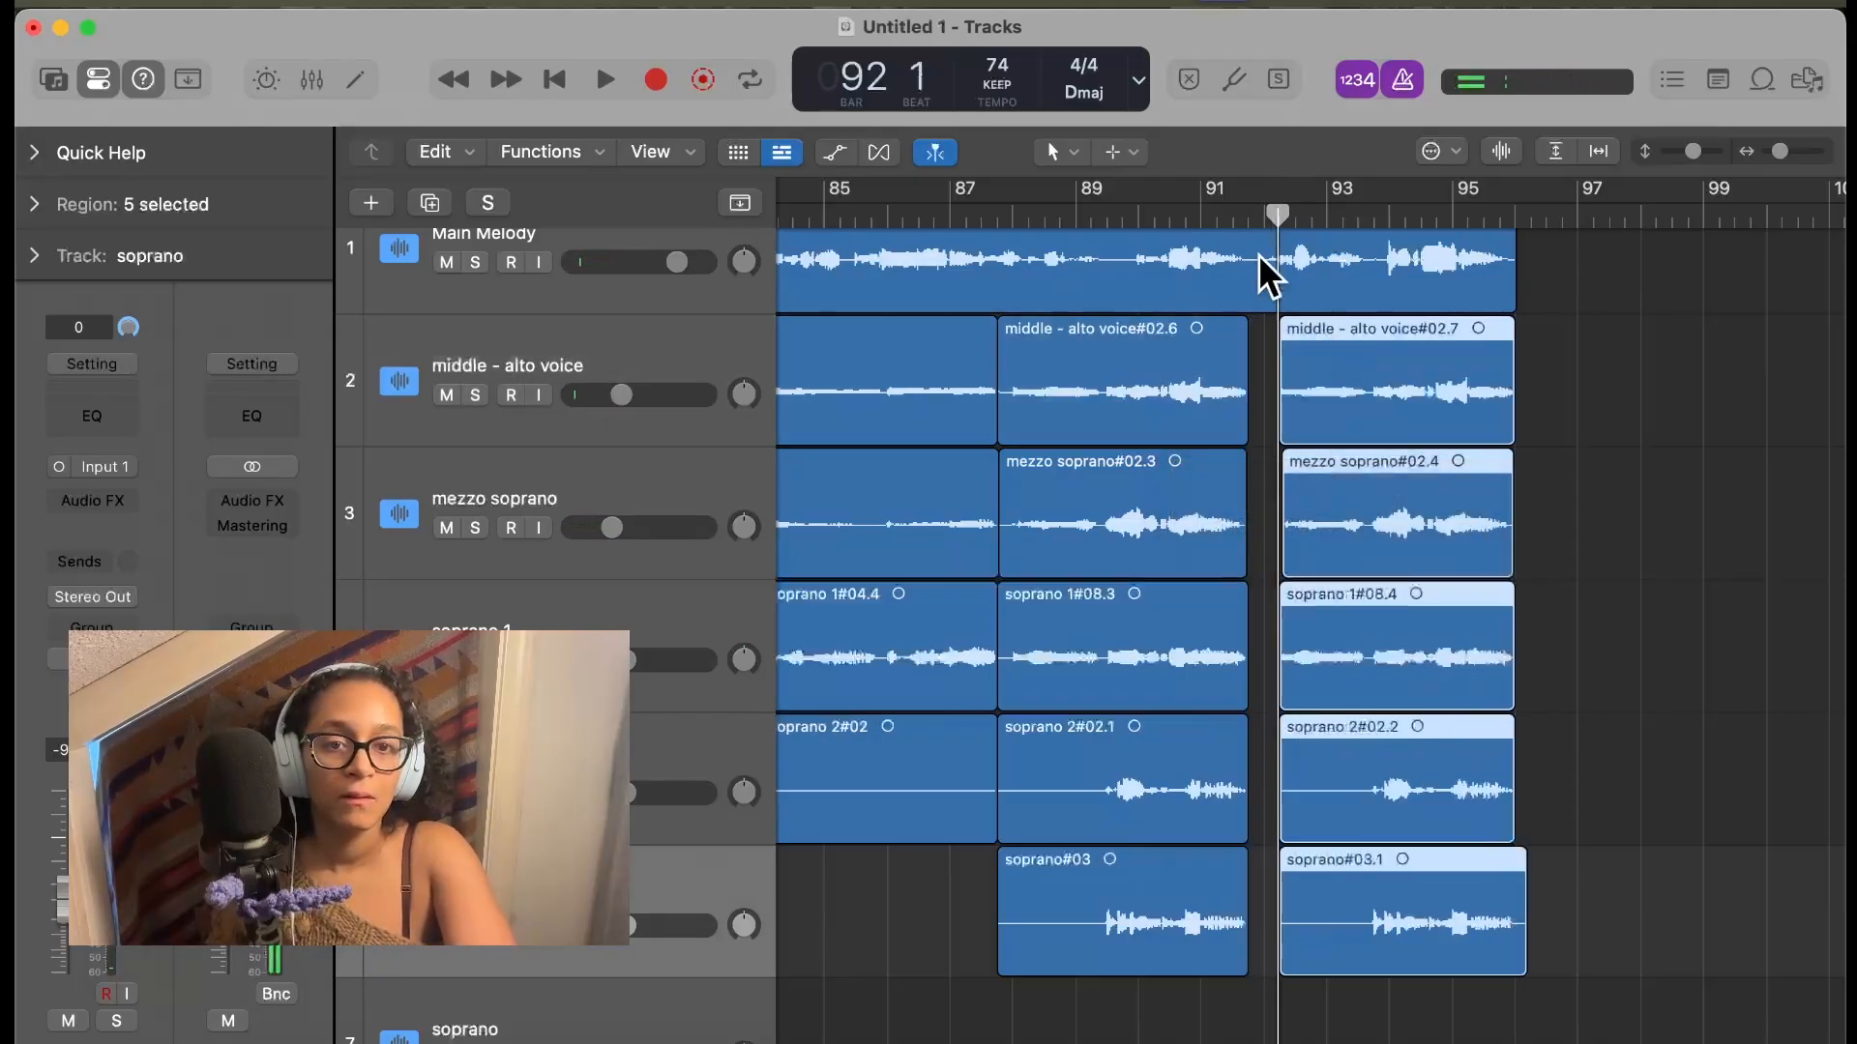
{"action": "key", "text": "space"}
{"action": "key", "text": "space"}
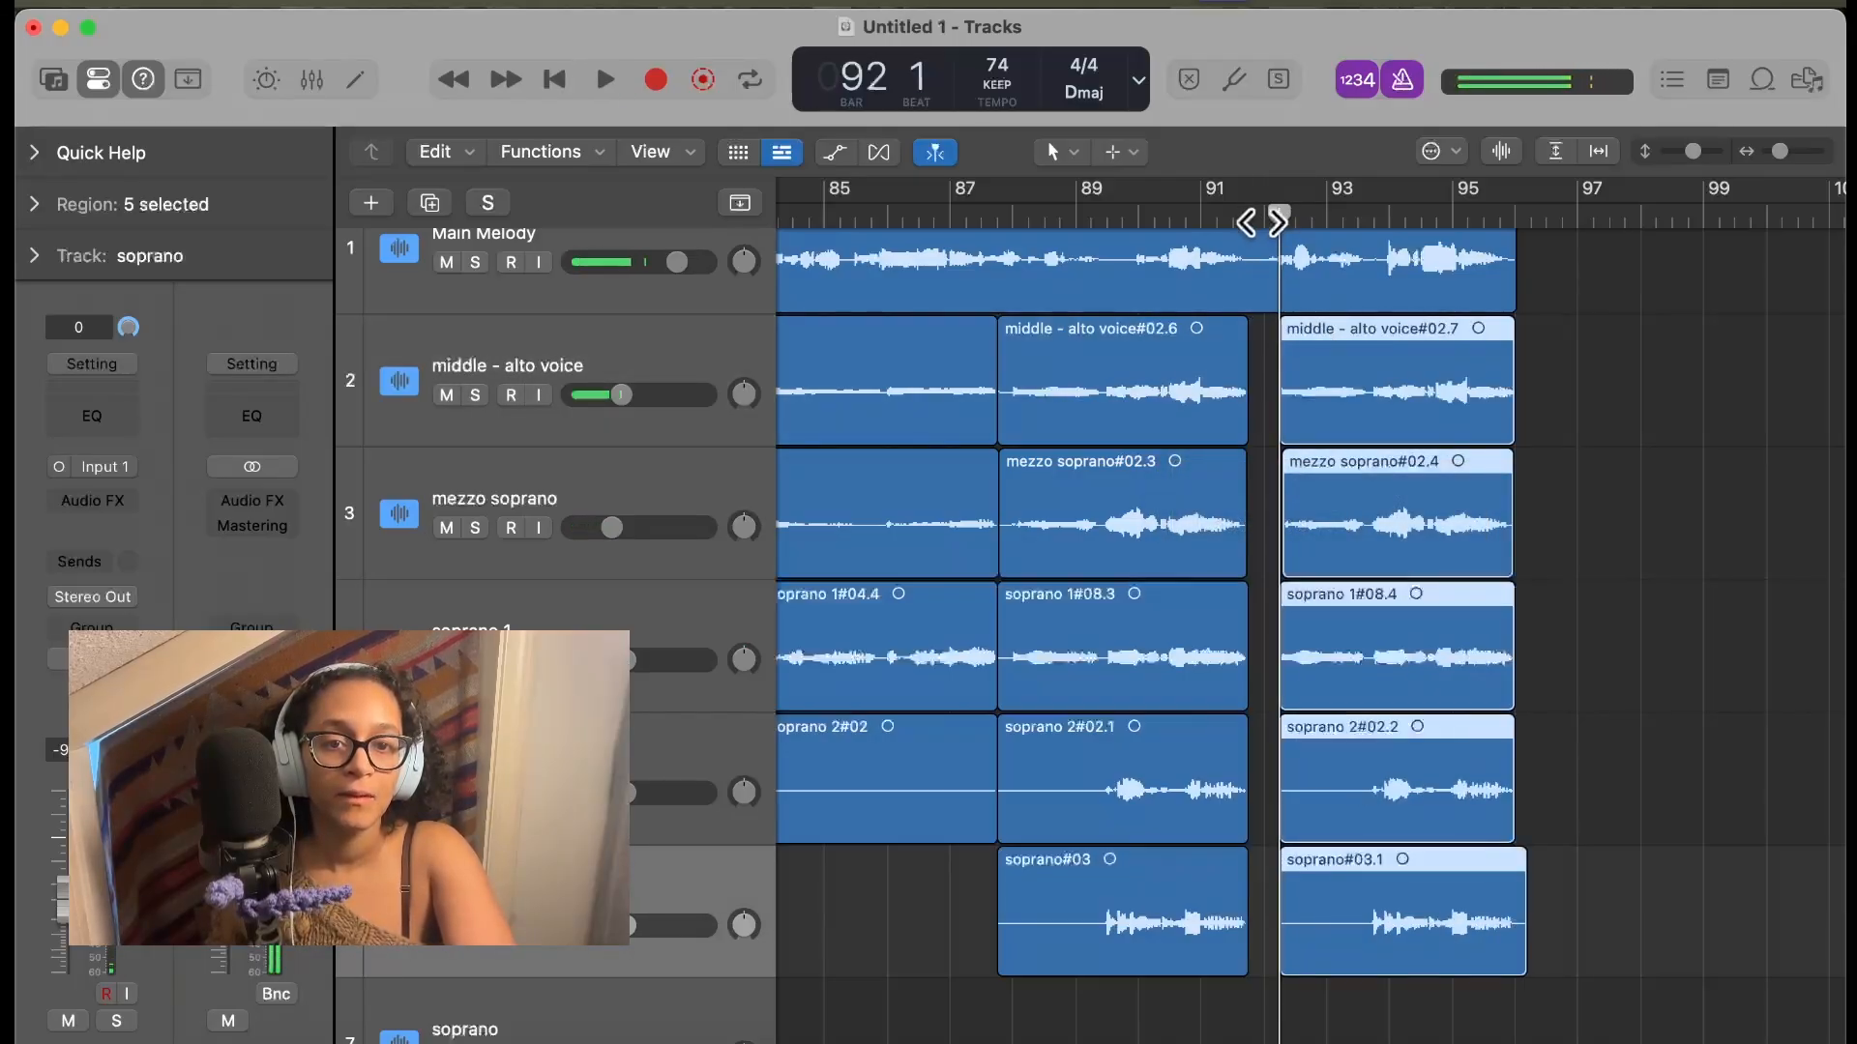
{"action": "key", "text": "space"}
{"action": "key", "text": "space"}
{"action": "key", "text": "space"}
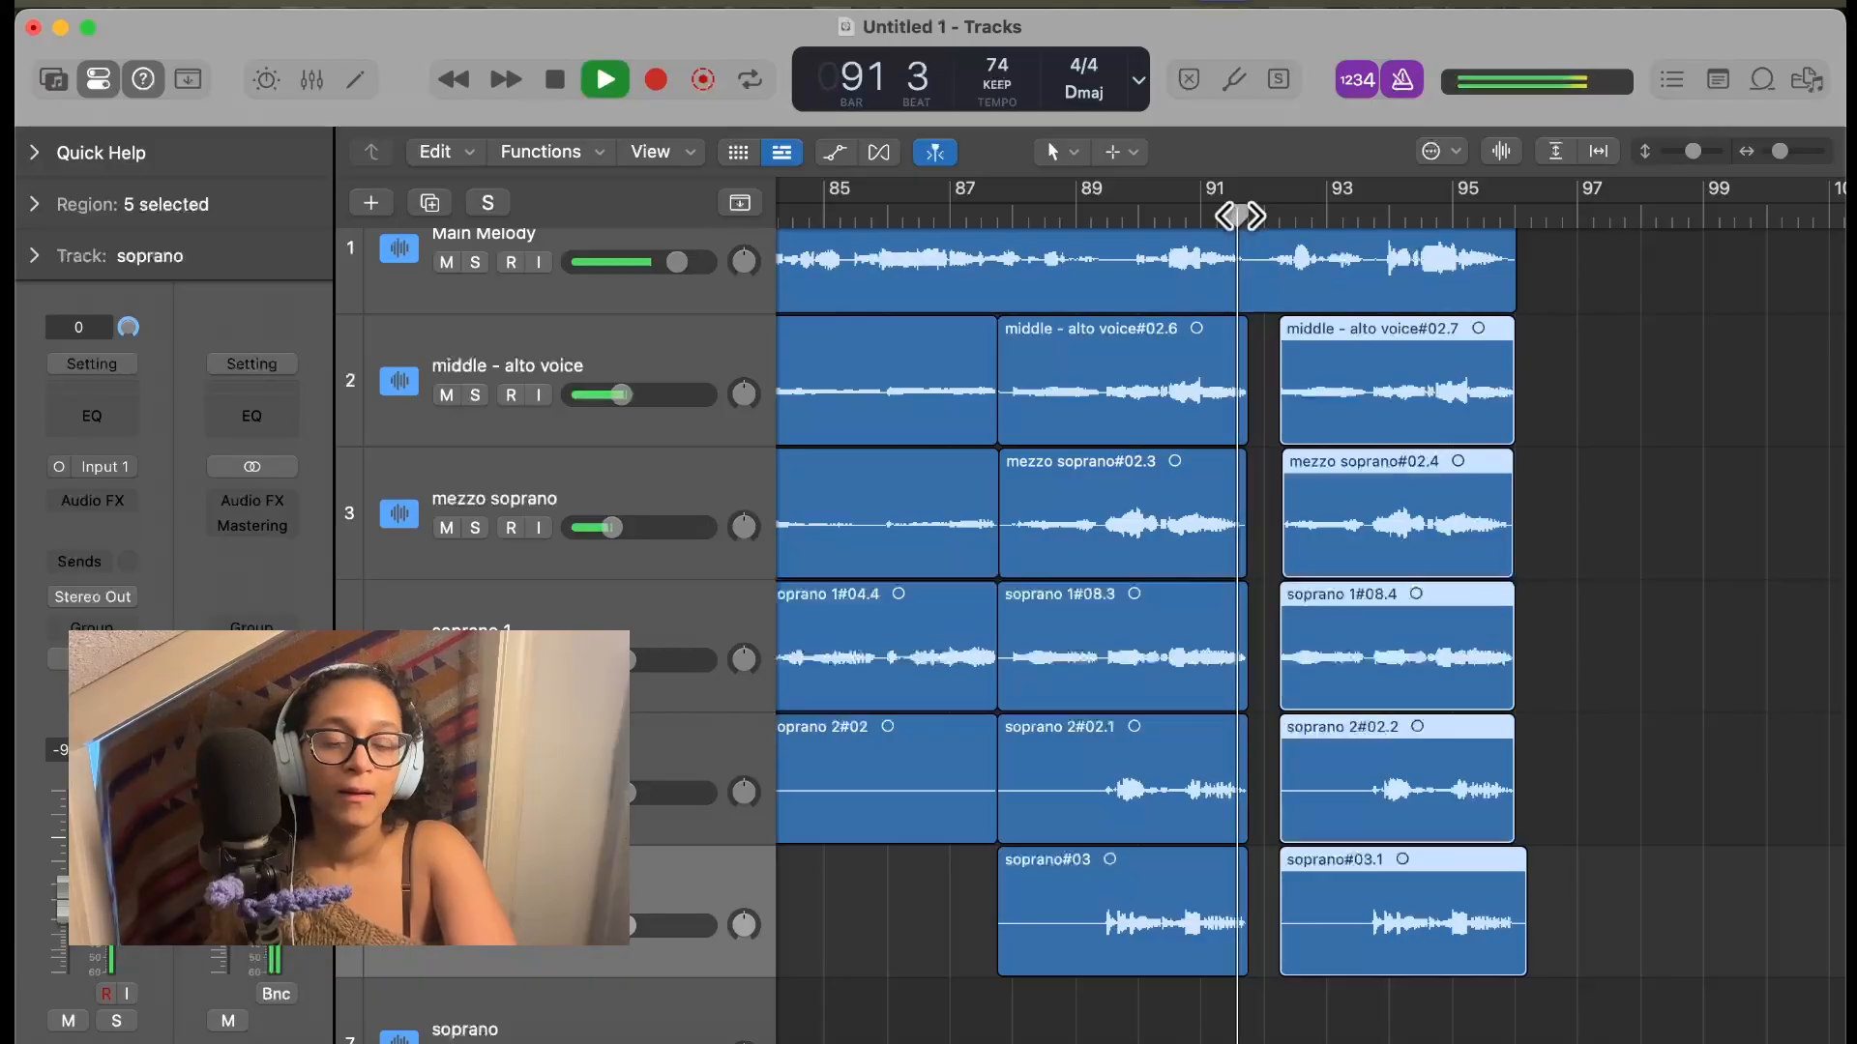
{"action": "key", "text": "space"}
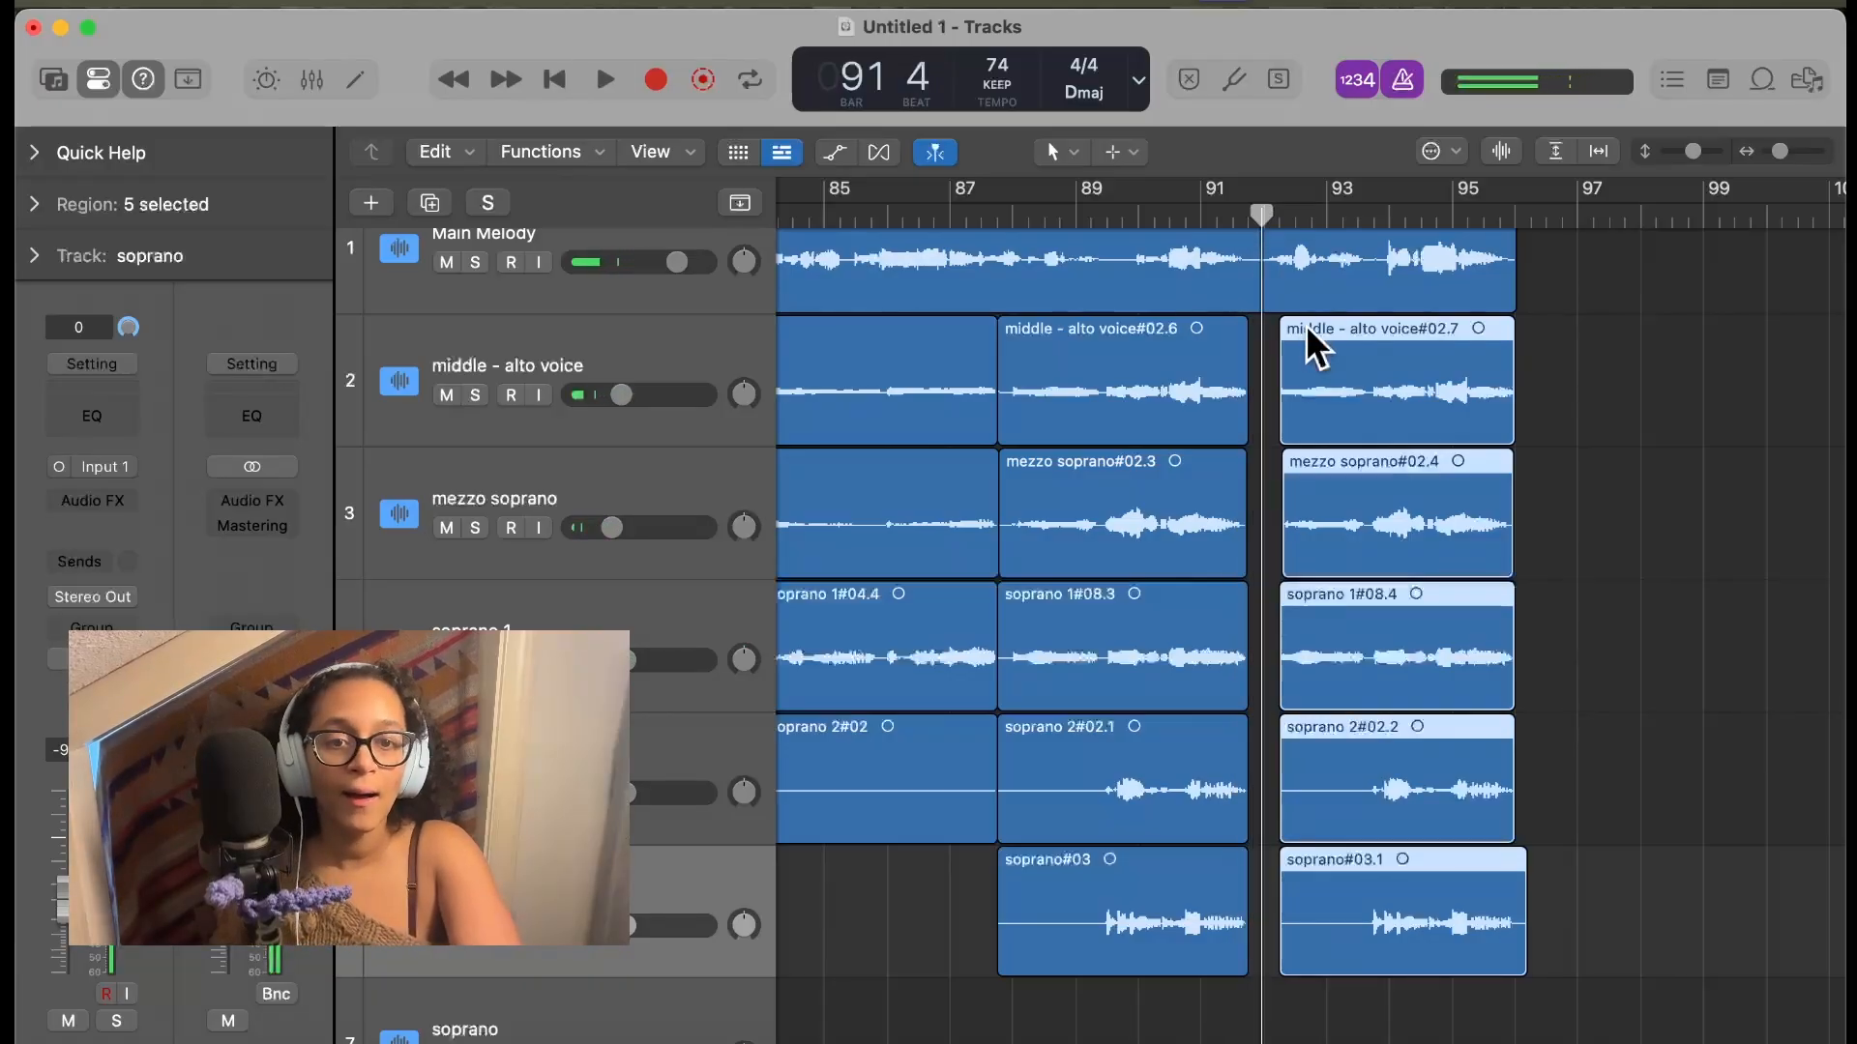
Shift the five copied ending regions to start at bar 92, and play them through to bar 96 beat 2
{"action": "left_click_drag", "start_coordinate": [1305, 323], "coordinate": [1291, 325]}
{"action": "key", "text": "space"}
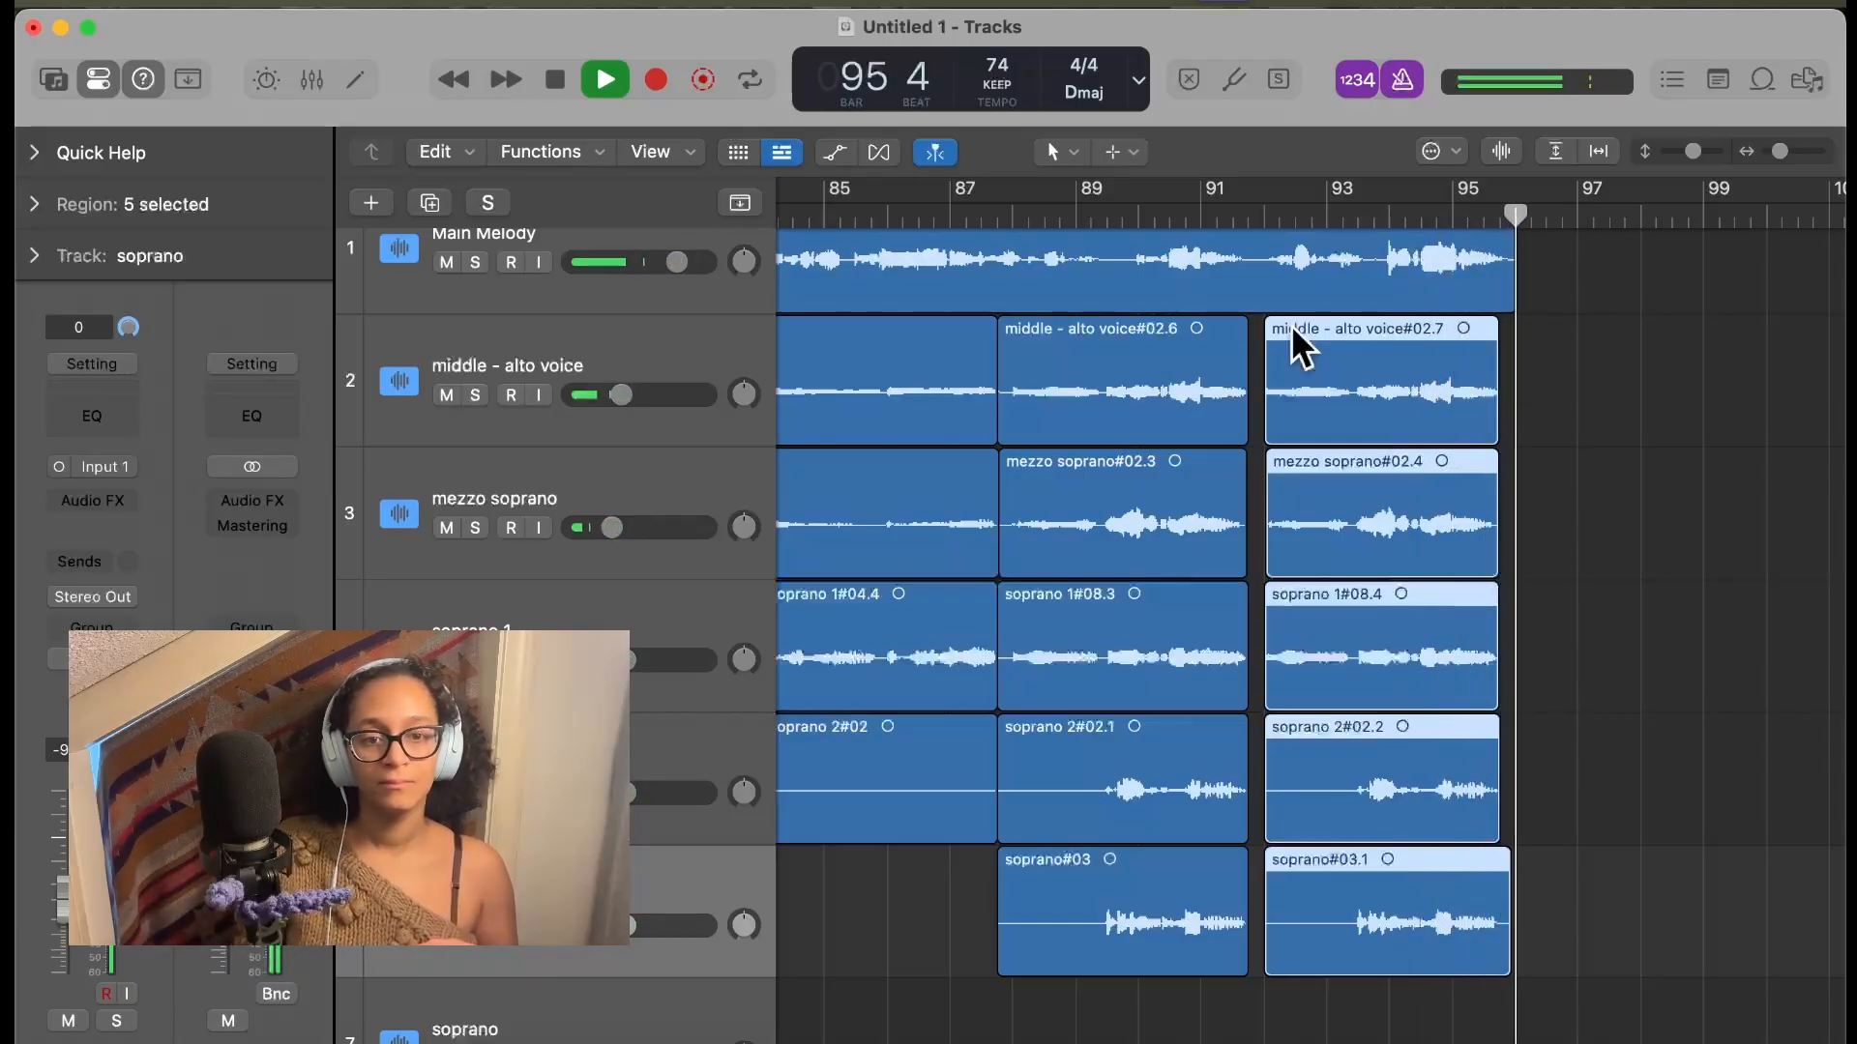
{"action": "key", "text": "space"}
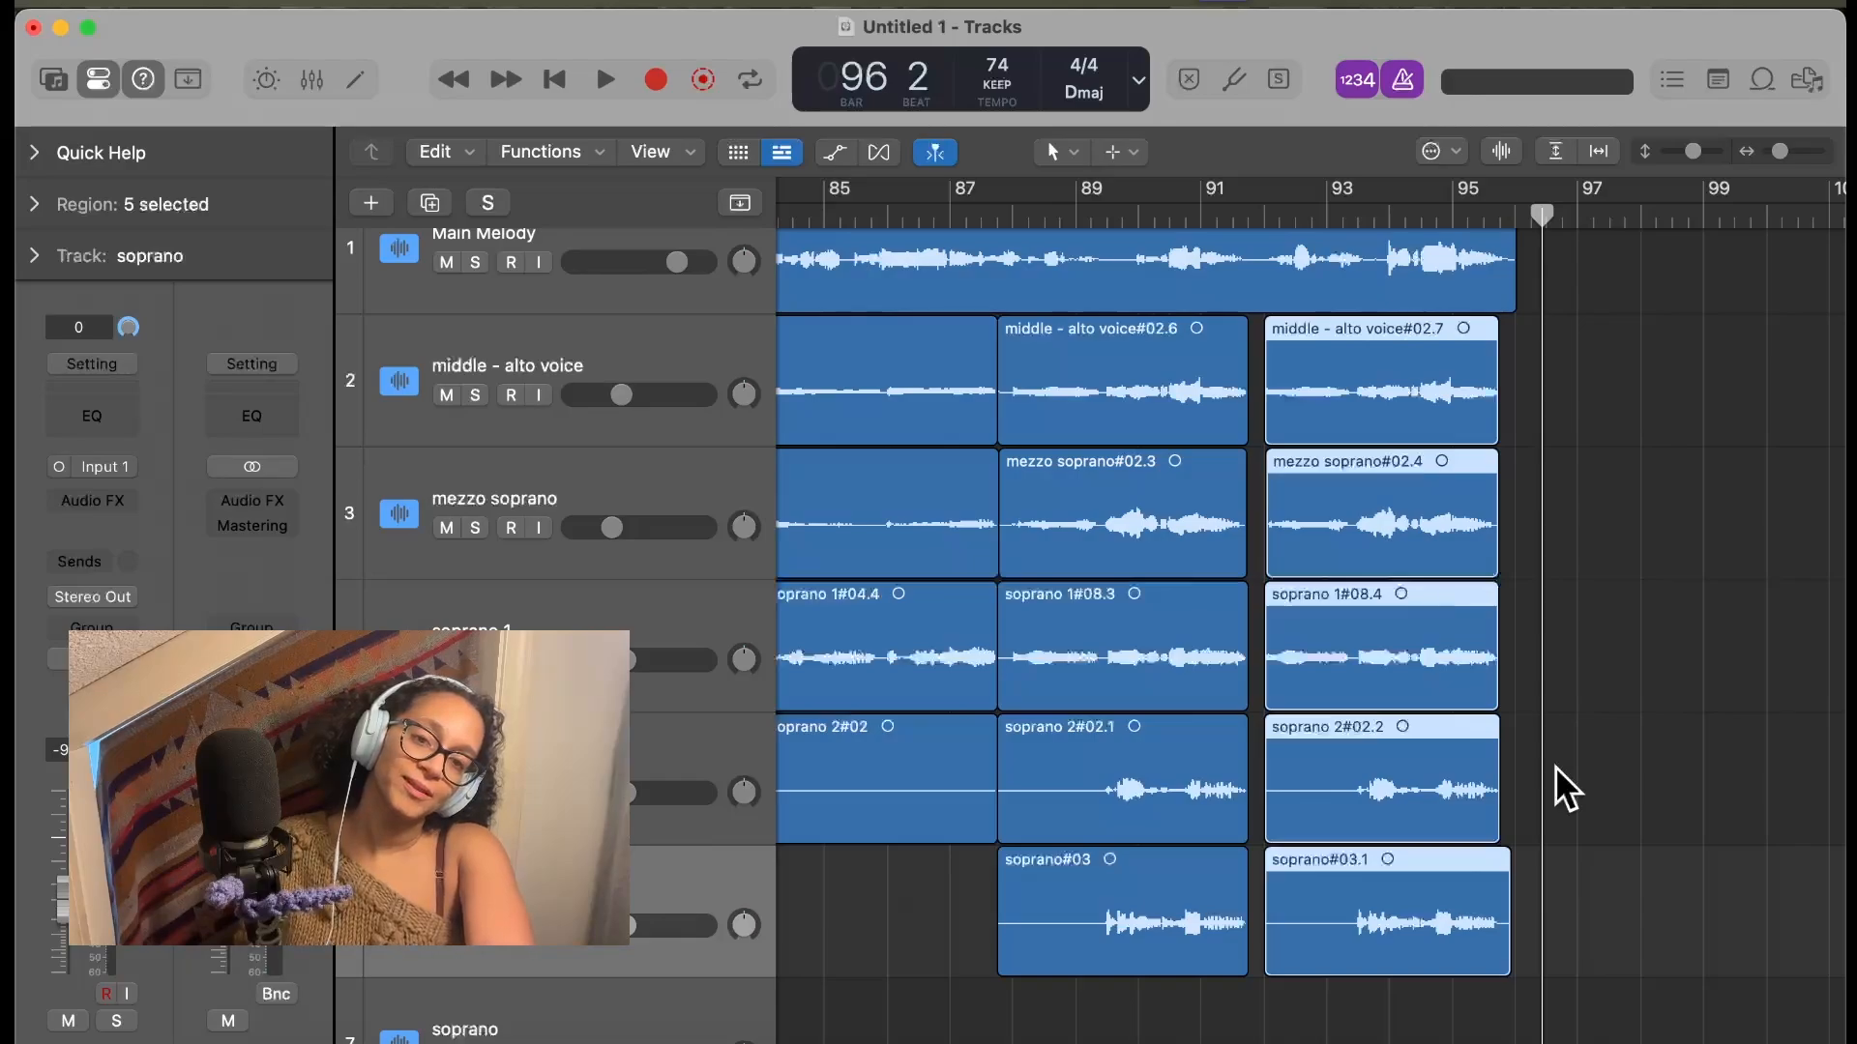
Play the copied endings together with the main melody again, from just before bar 92 to bar 96 beat 1
{"action": "scroll", "coordinate": [1390, 479], "scroll_direction": "left", "scroll_amount": 20}
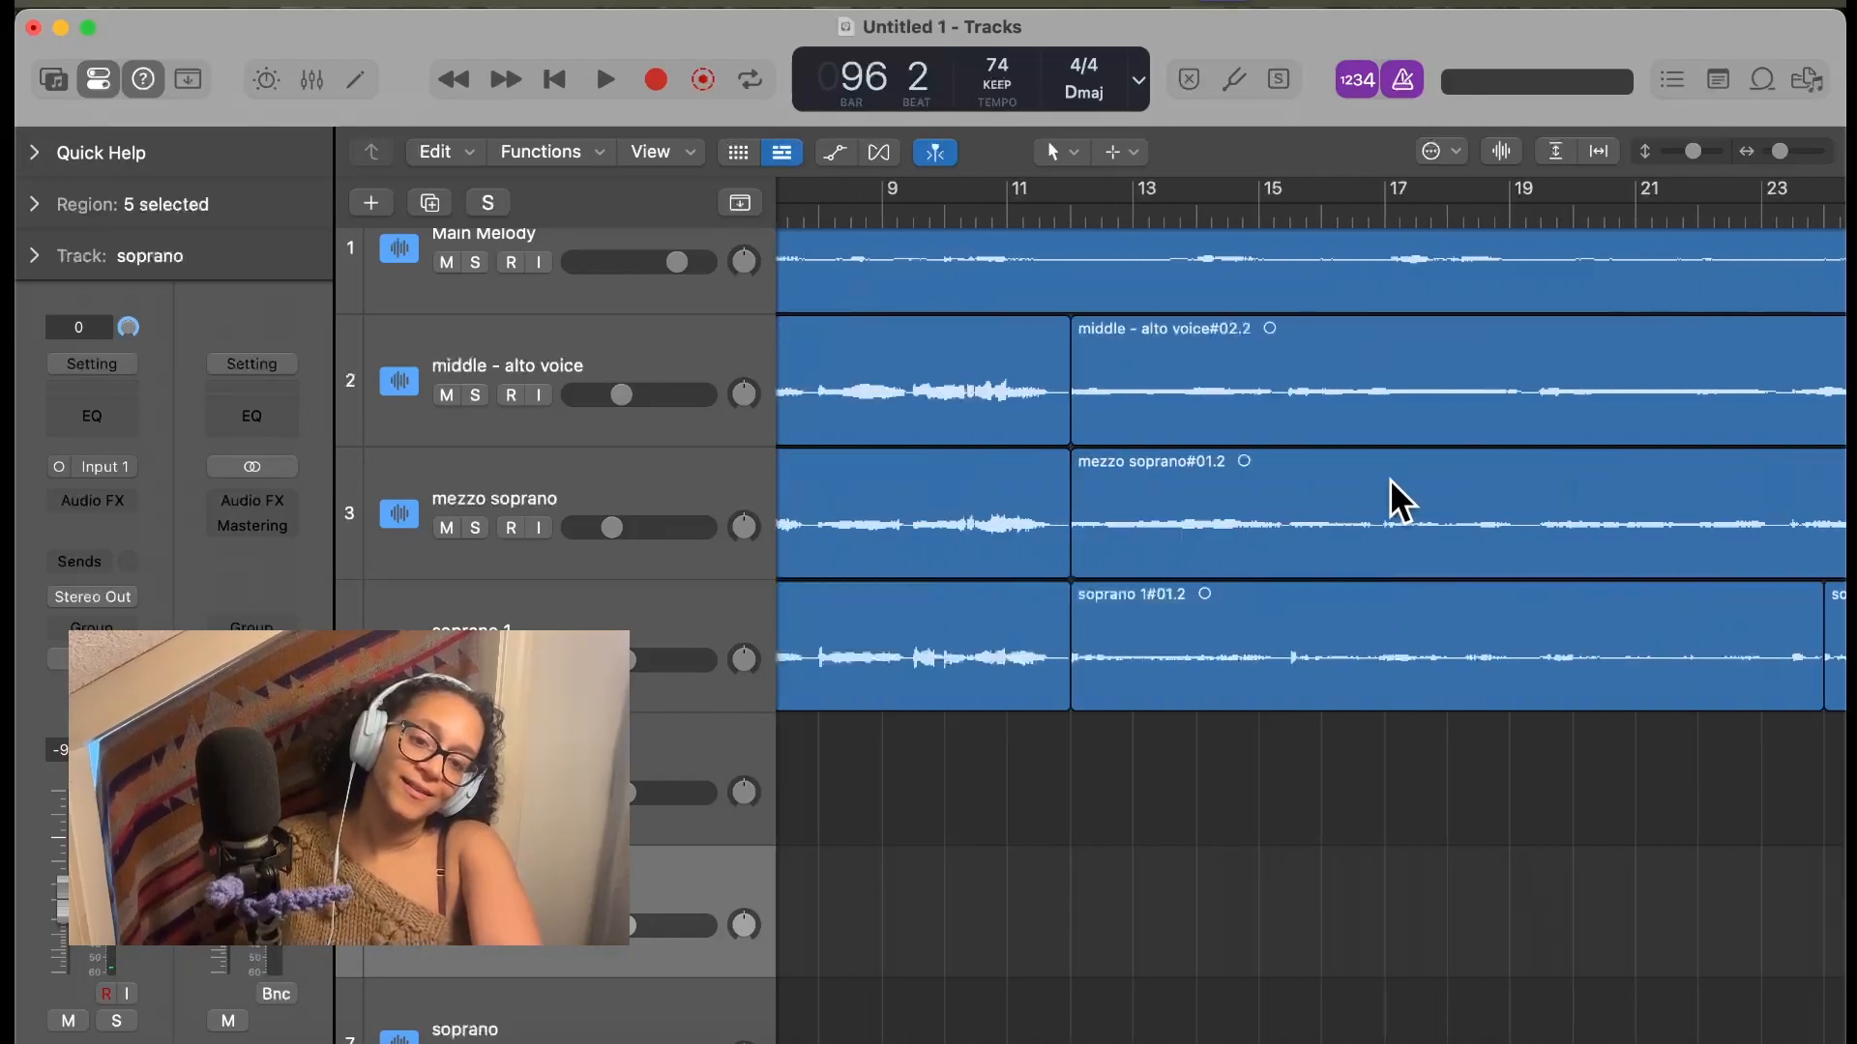
{"action": "scroll", "coordinate": [1390, 478], "scroll_direction": "right", "scroll_amount": 20}
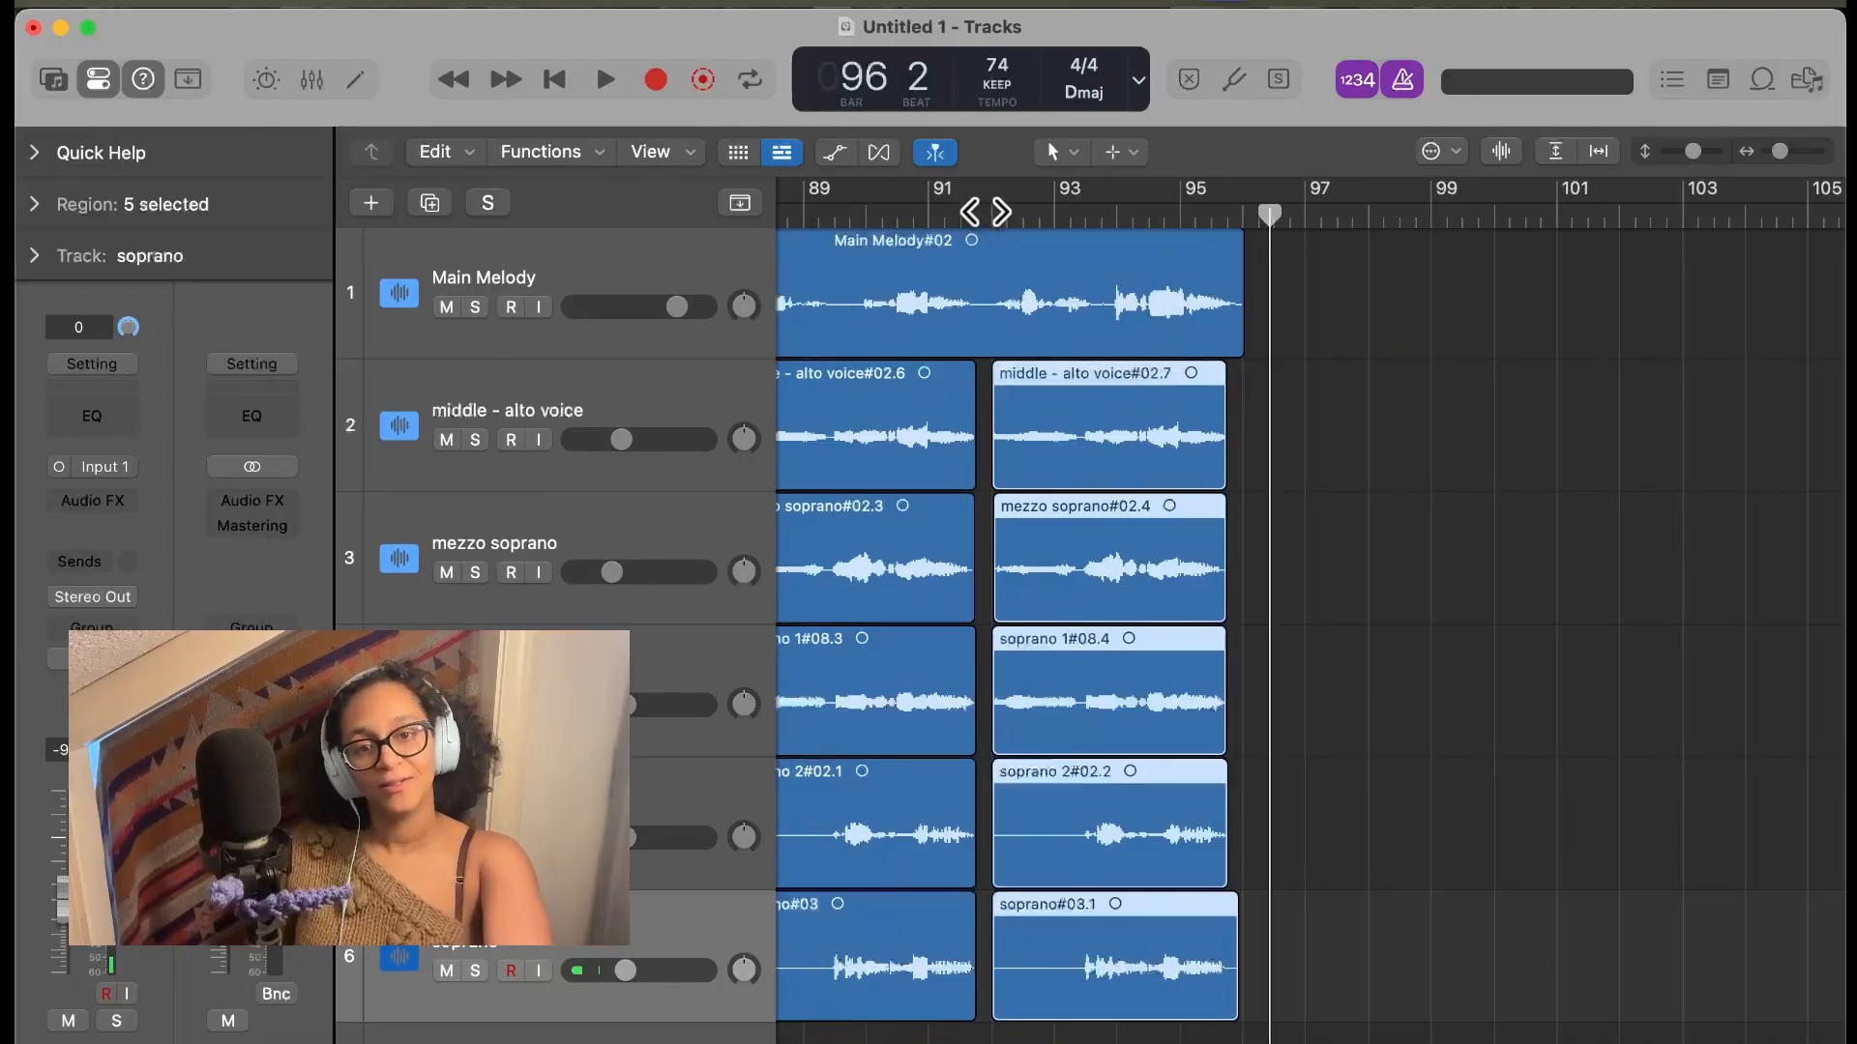
{"action": "left_click", "coordinate": [986, 211]}
{"action": "key", "text": "space"}
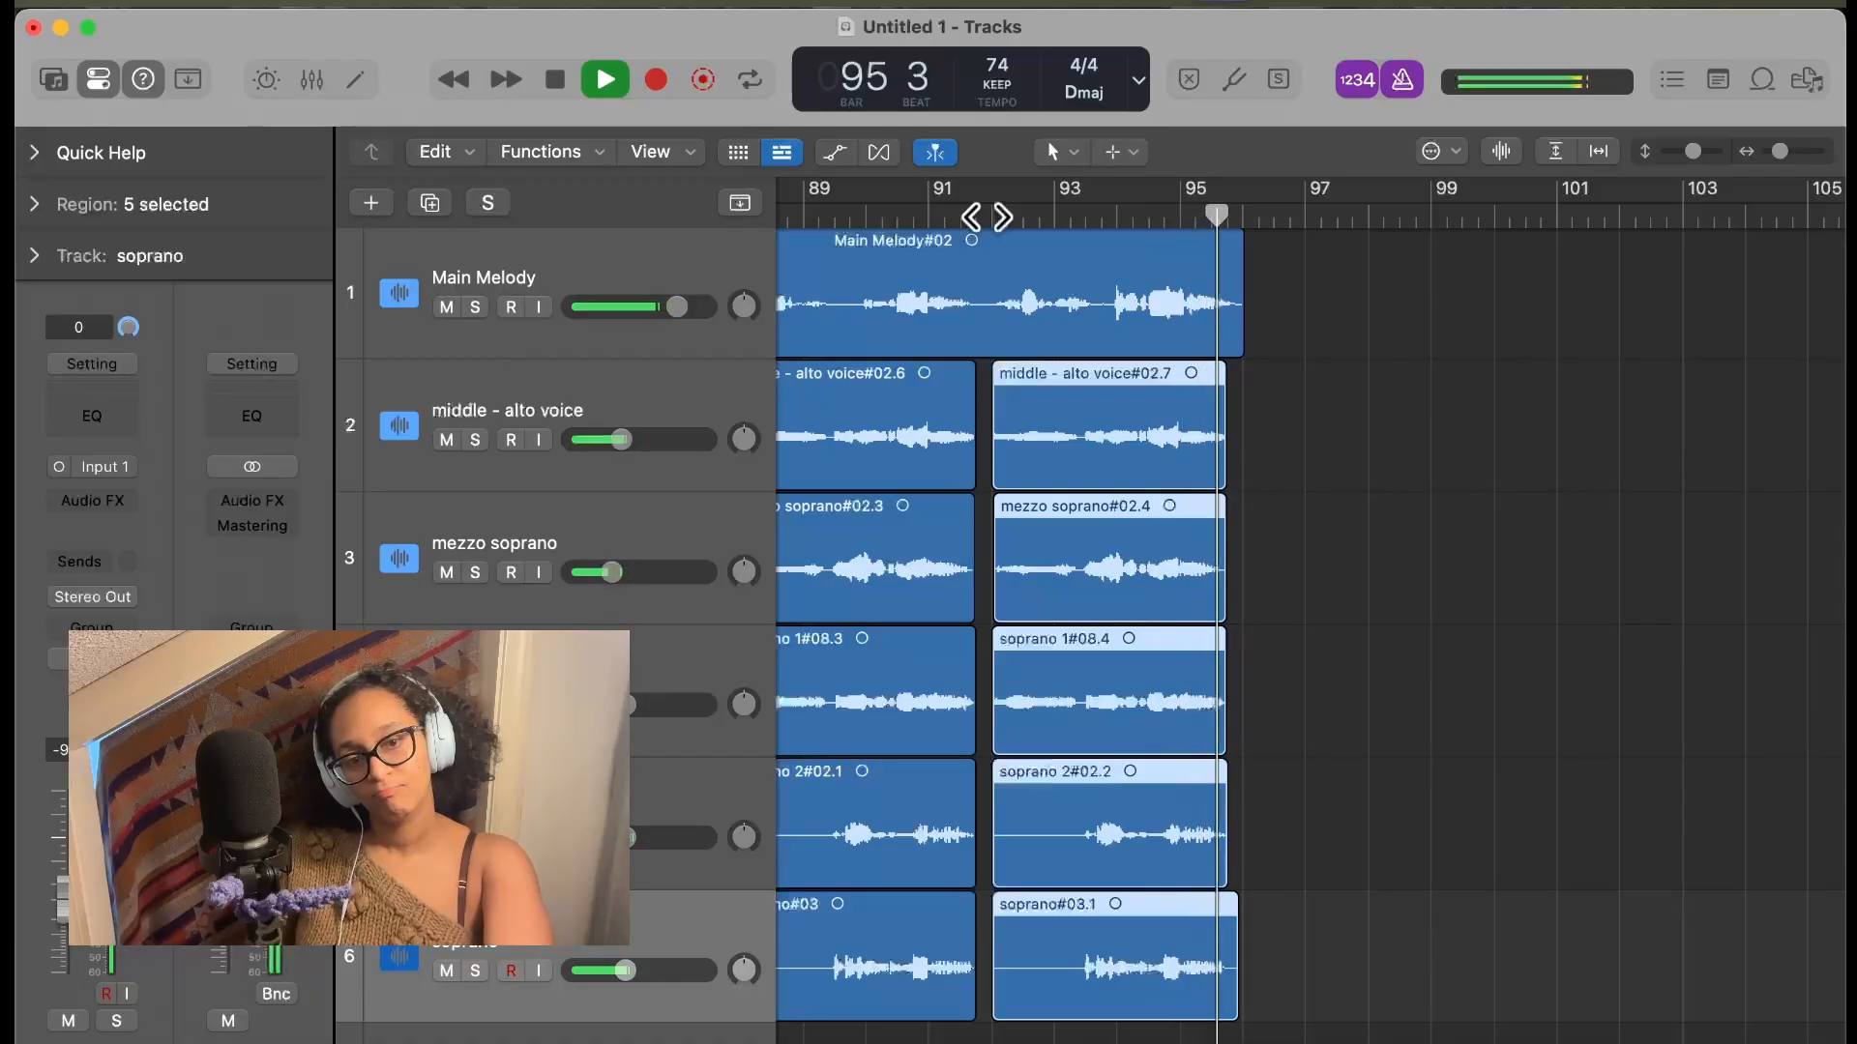
{"action": "key", "text": "space"}
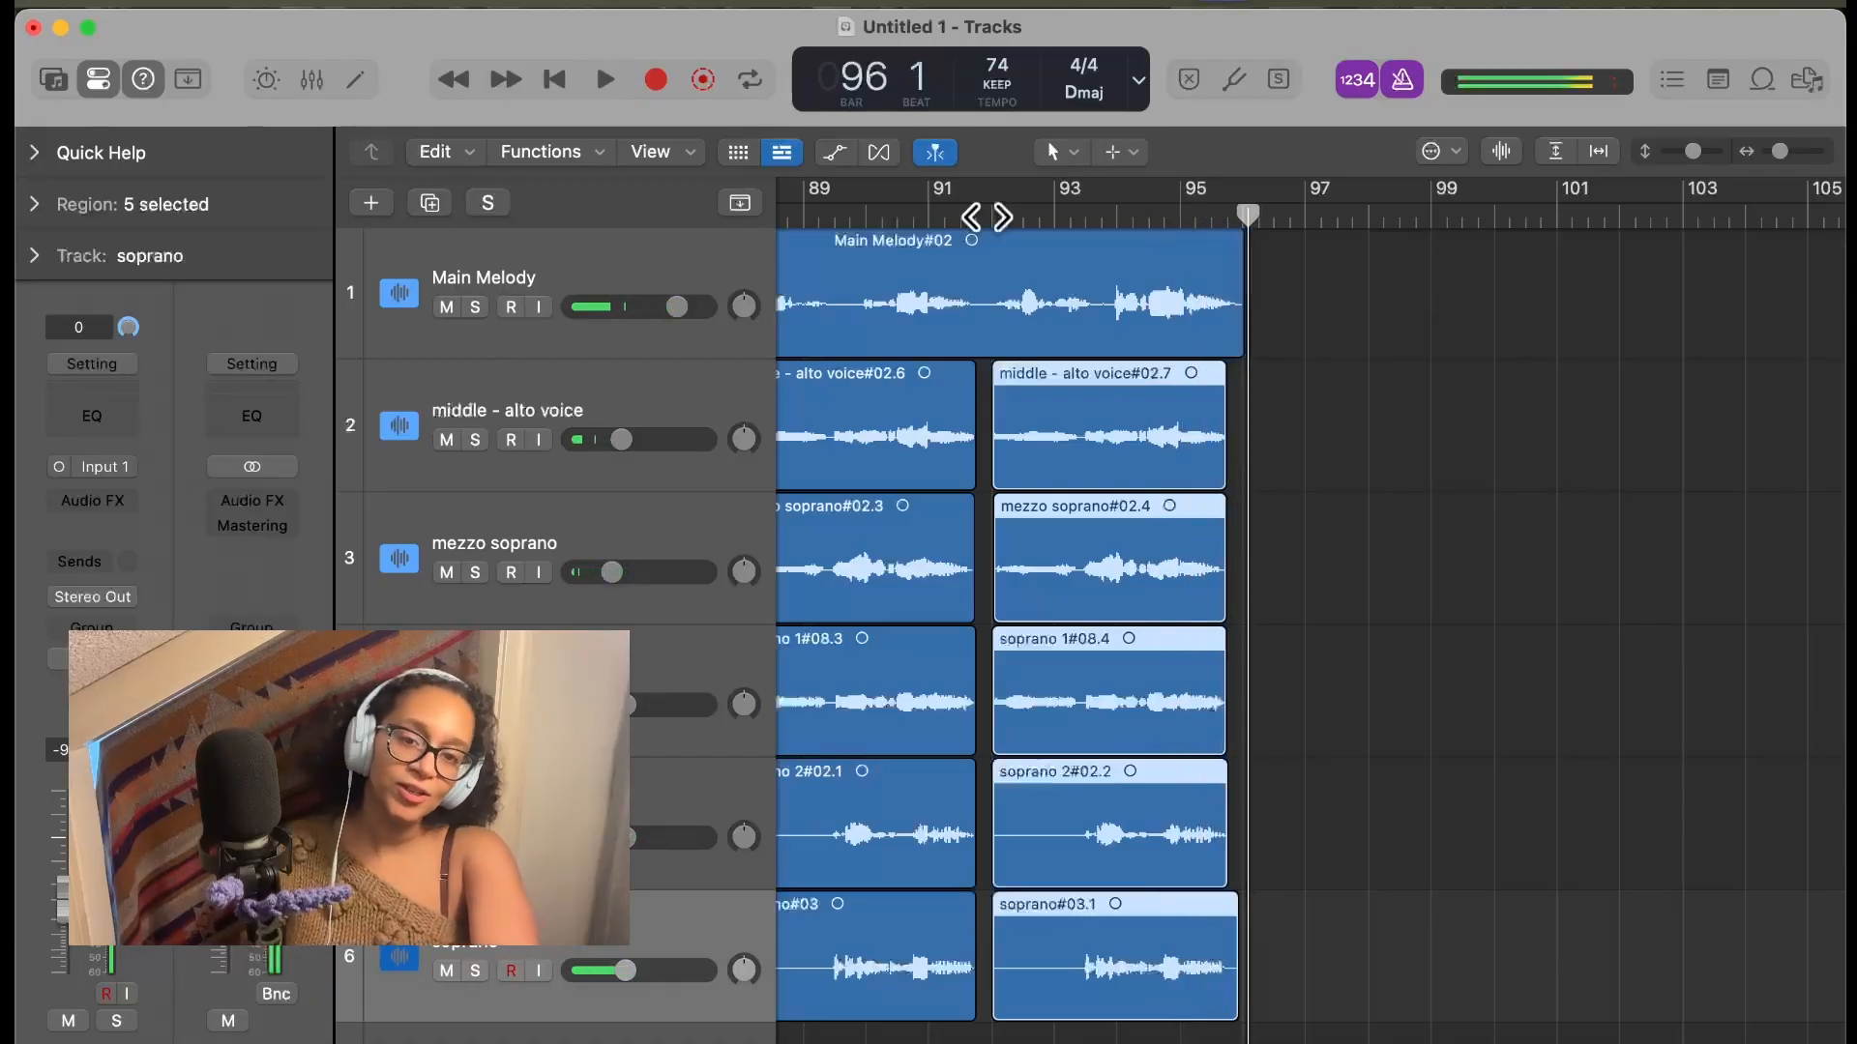
Return the playhead to bar 1 and look over the whole arrangement of melody and harmony tracks through to the final endings
{"action": "scroll", "coordinate": [986, 217], "scroll_direction": "left", "scroll_amount": 20}
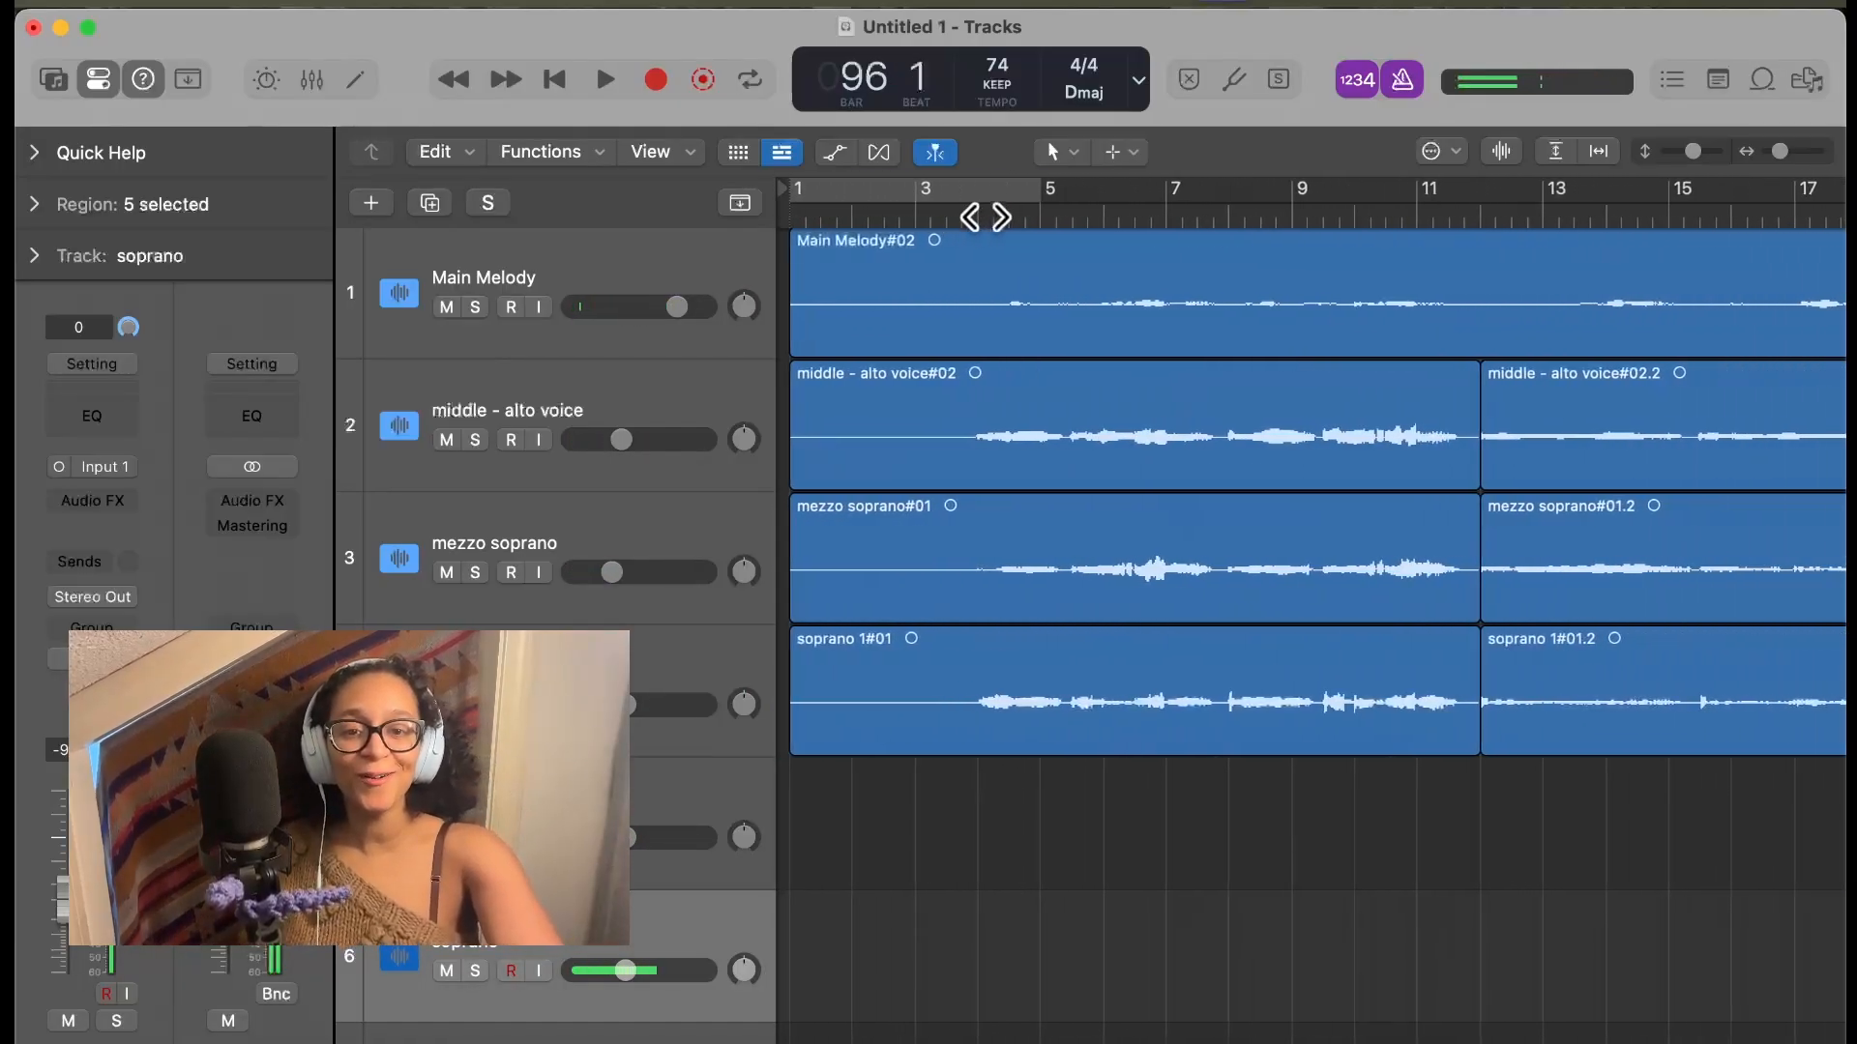
{"action": "left_click", "coordinate": [797, 222]}
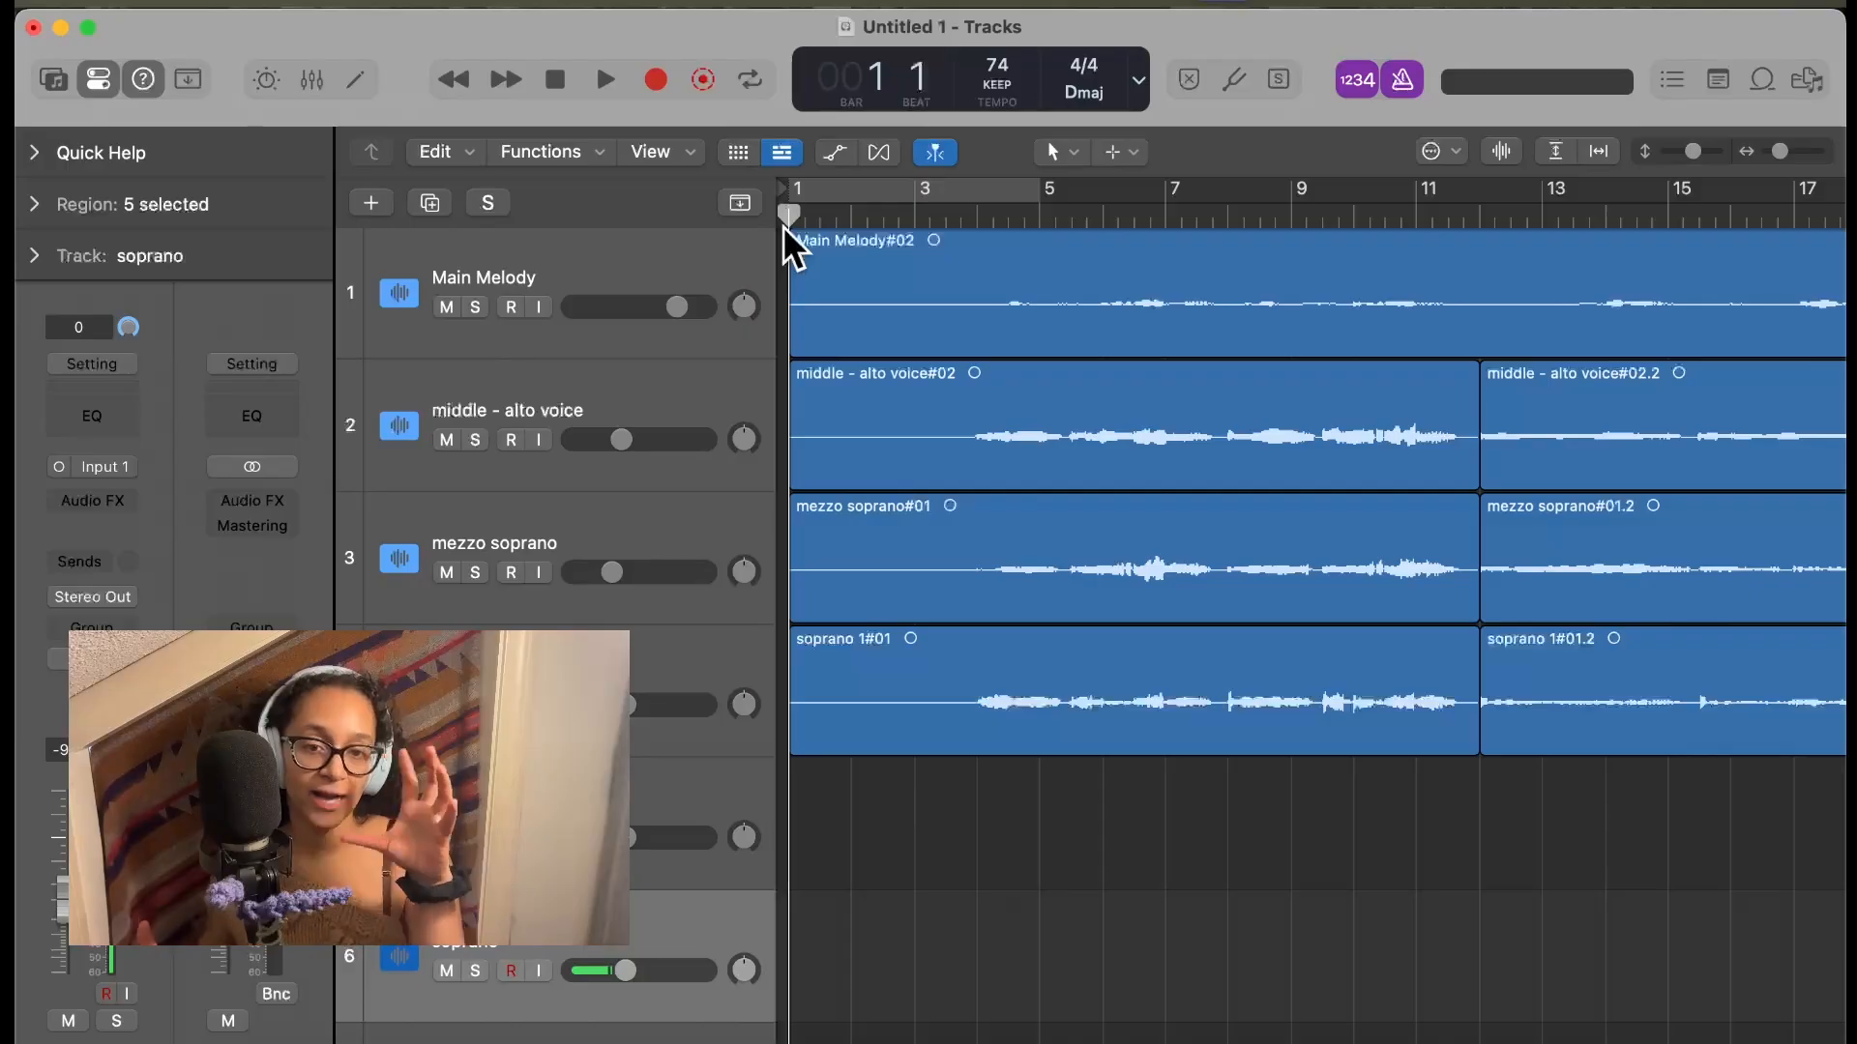
{"action": "scroll", "coordinate": [1499, 643], "scroll_direction": "right", "scroll_amount": 20}
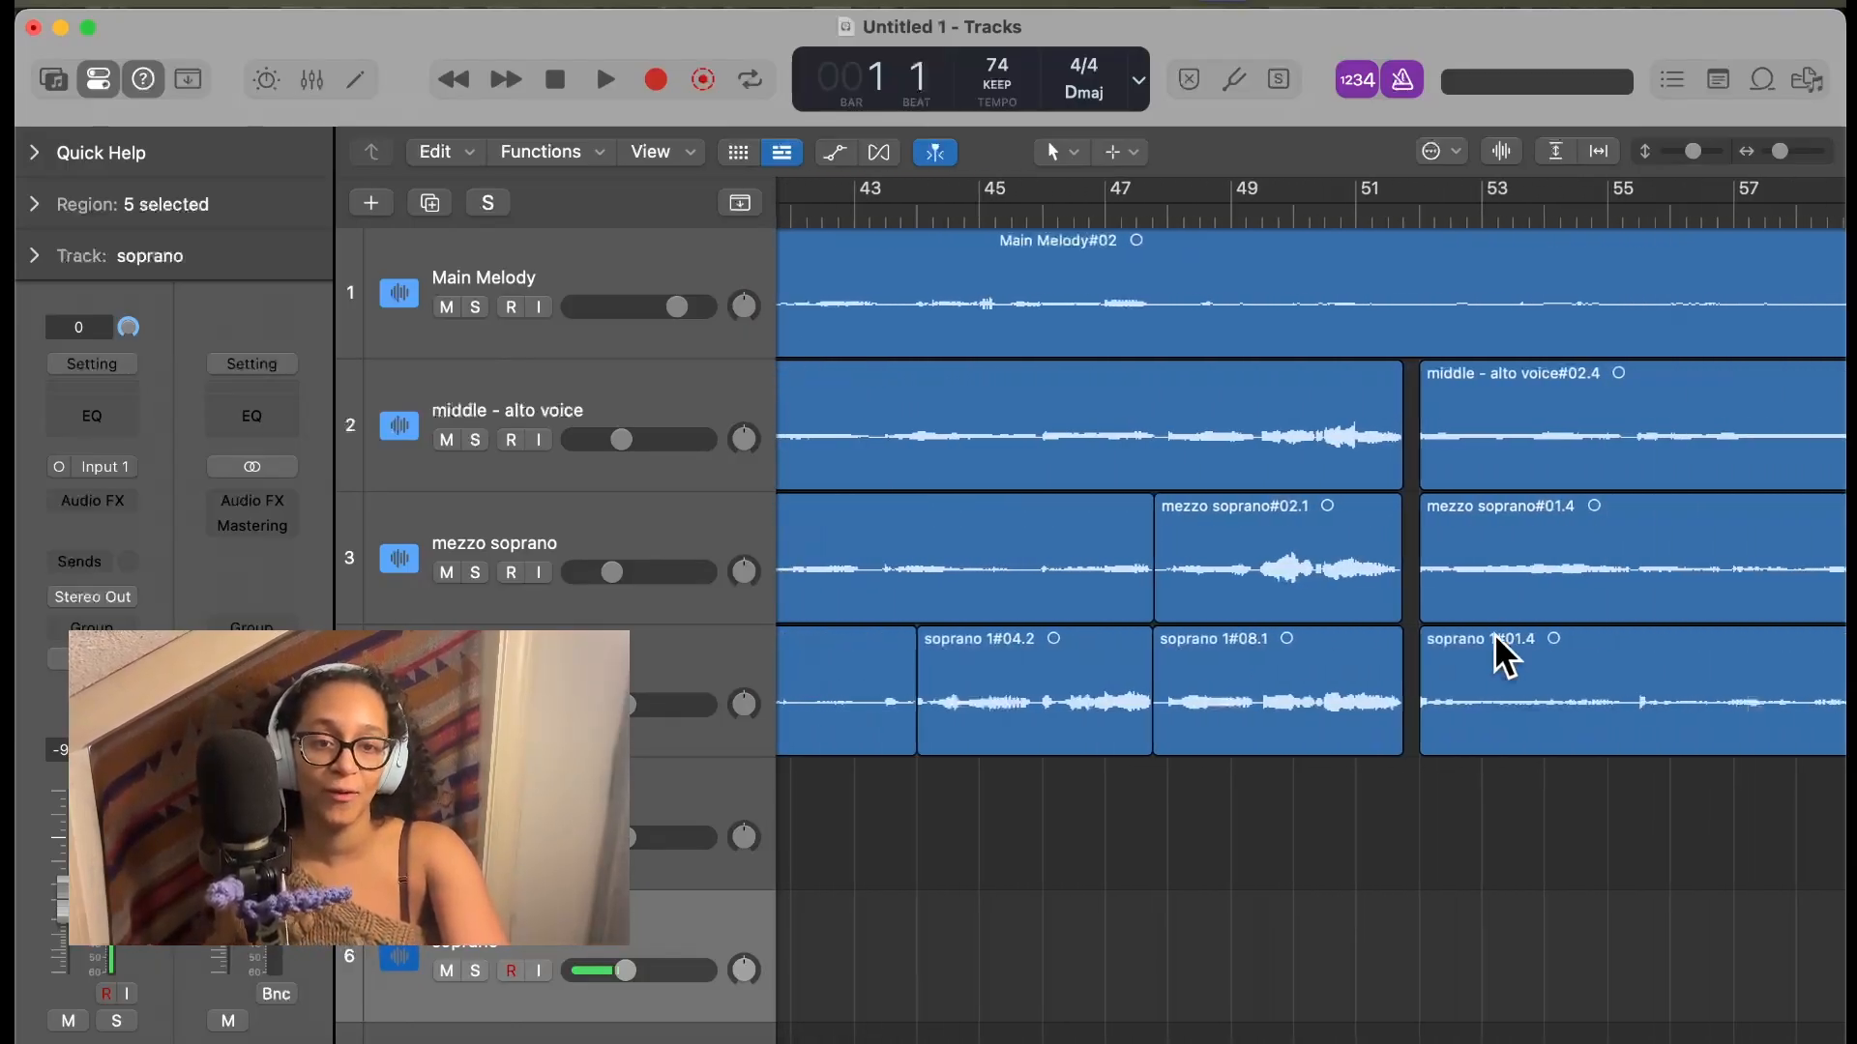
{"action": "scroll", "coordinate": [1494, 638], "scroll_direction": "right", "scroll_amount": 10}
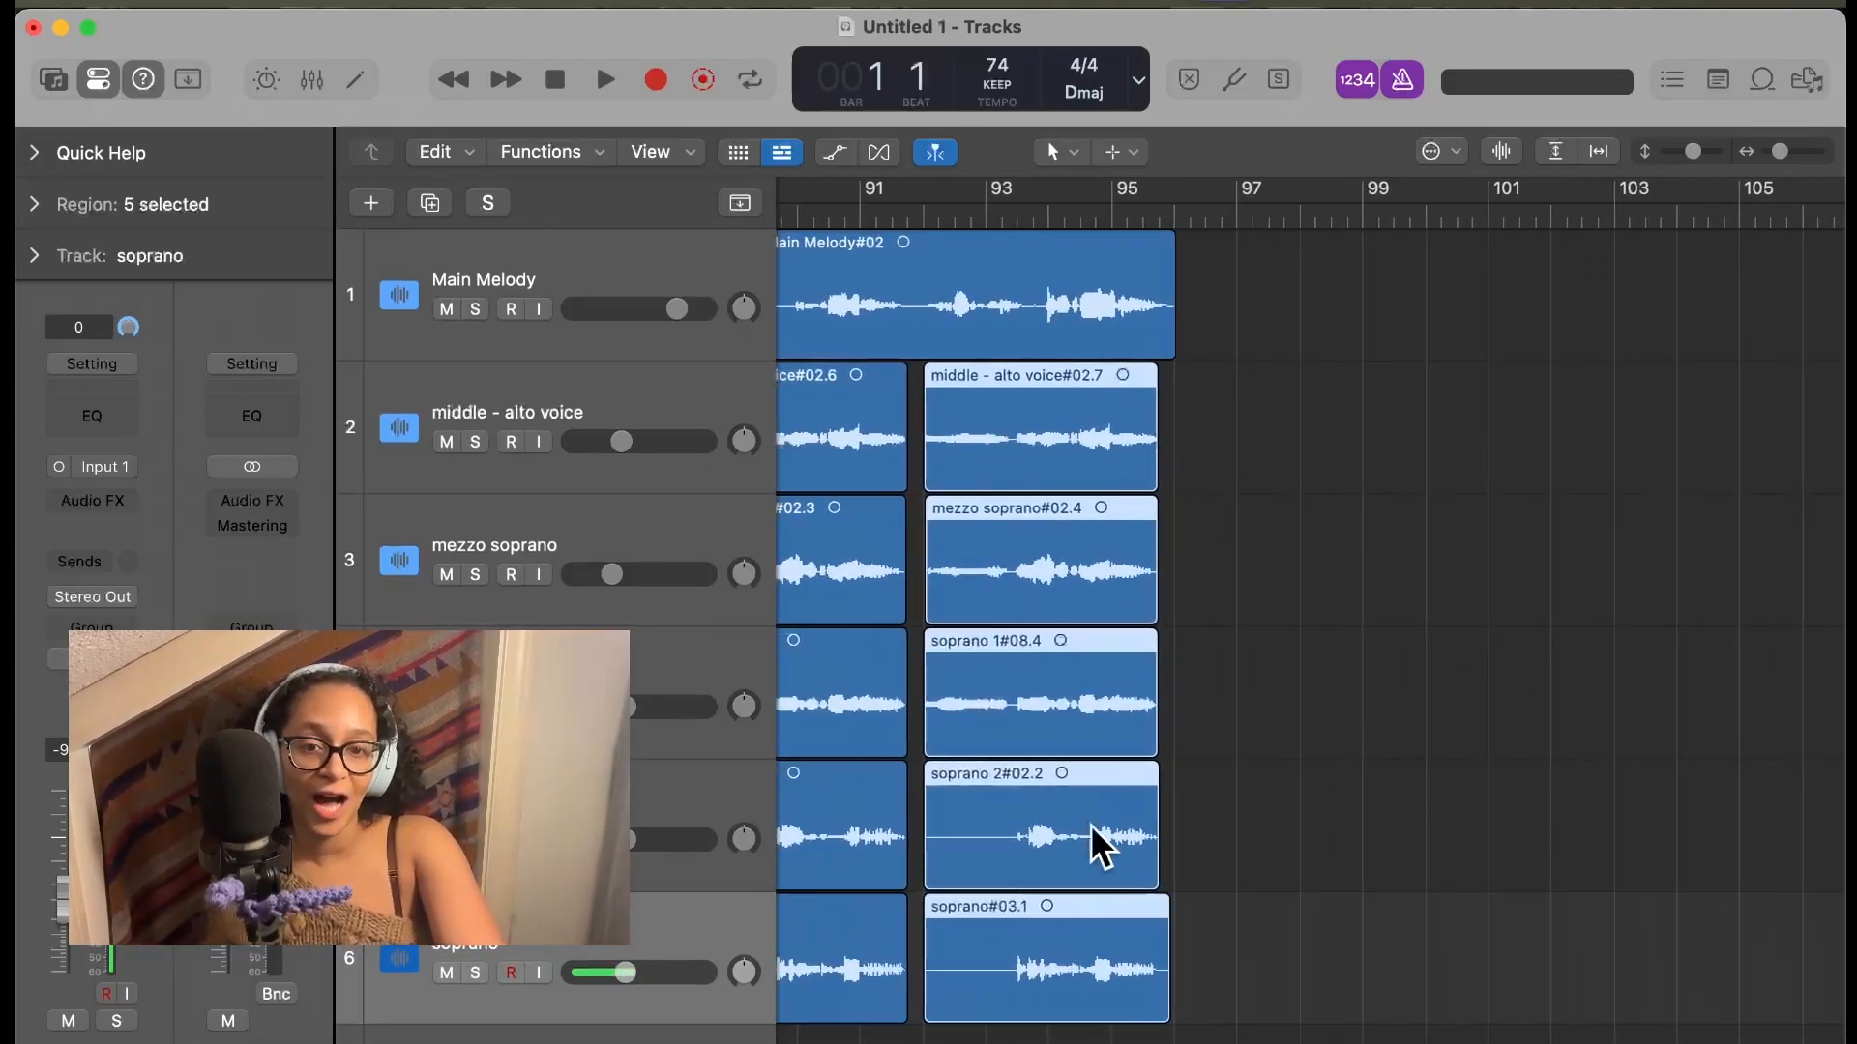
{"action": "scroll", "coordinate": [1228, 750], "scroll_direction": "left", "scroll_amount": 20}
{"action": "left_click", "coordinate": [920, 344]}
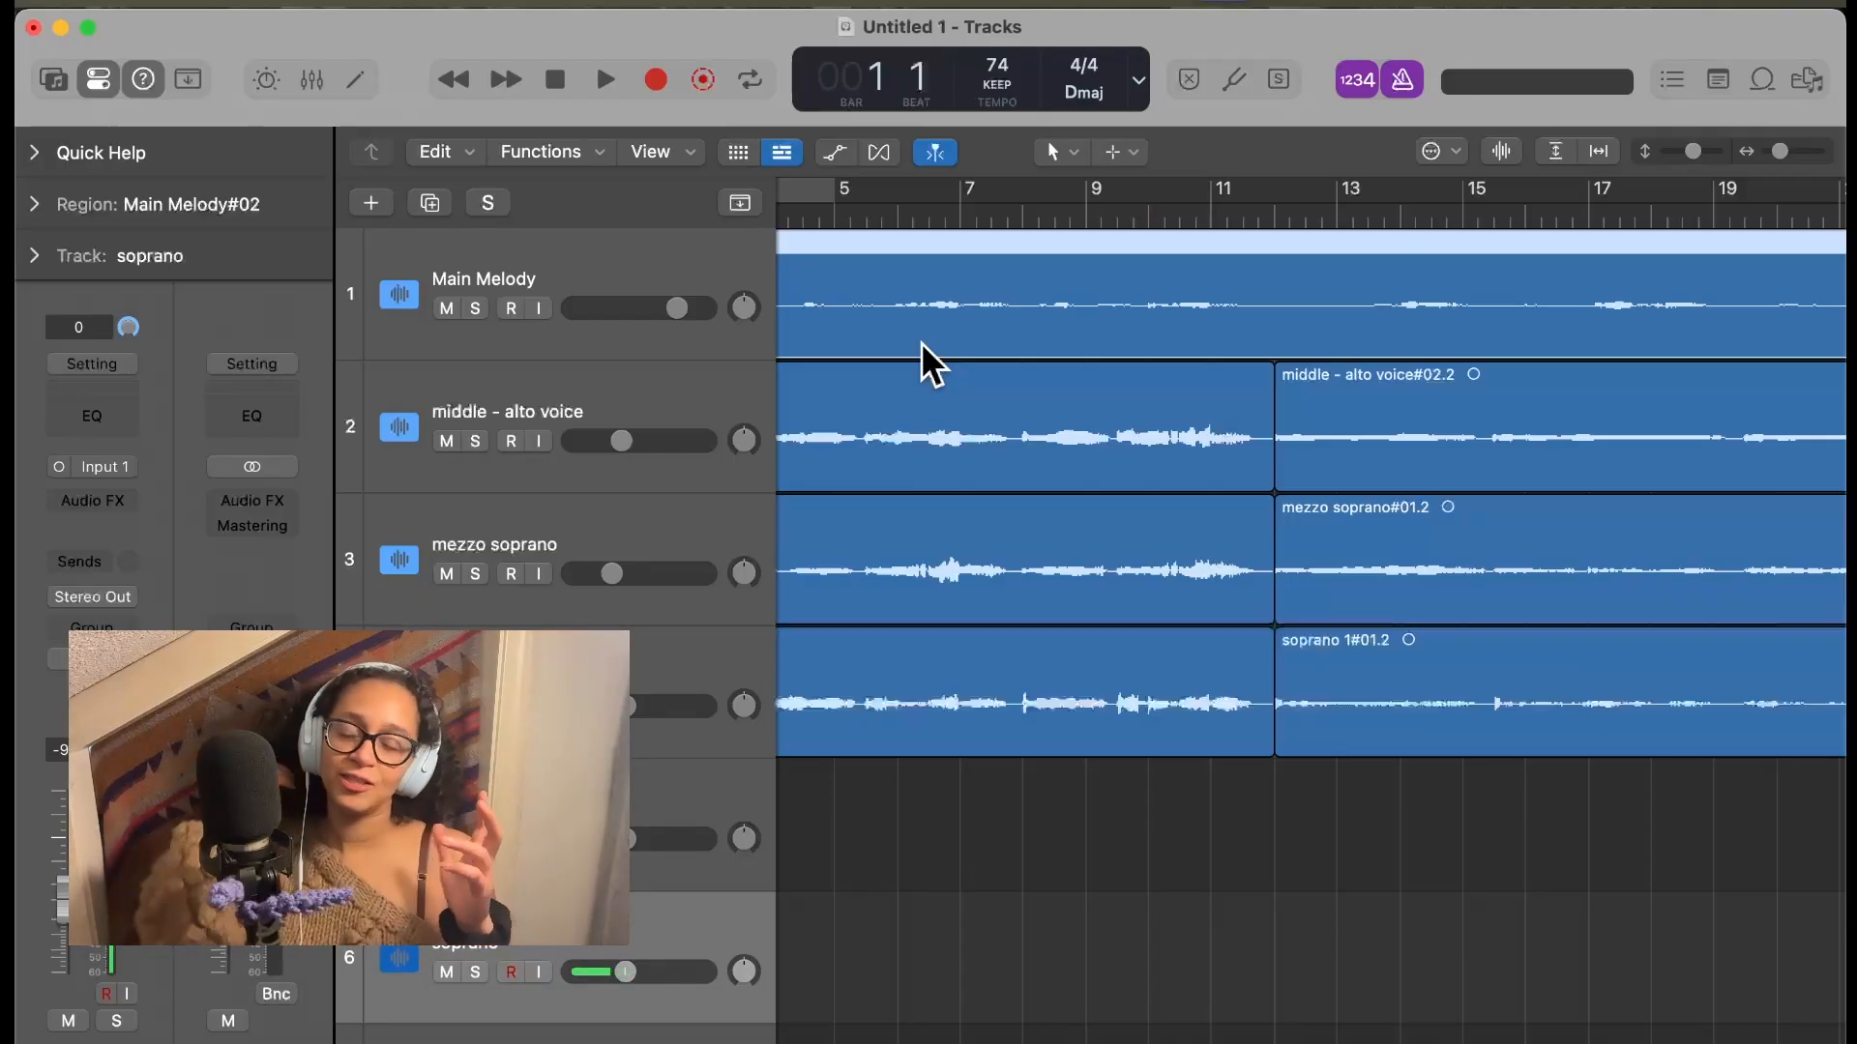
{"action": "left_click", "coordinate": [1381, 1042]}
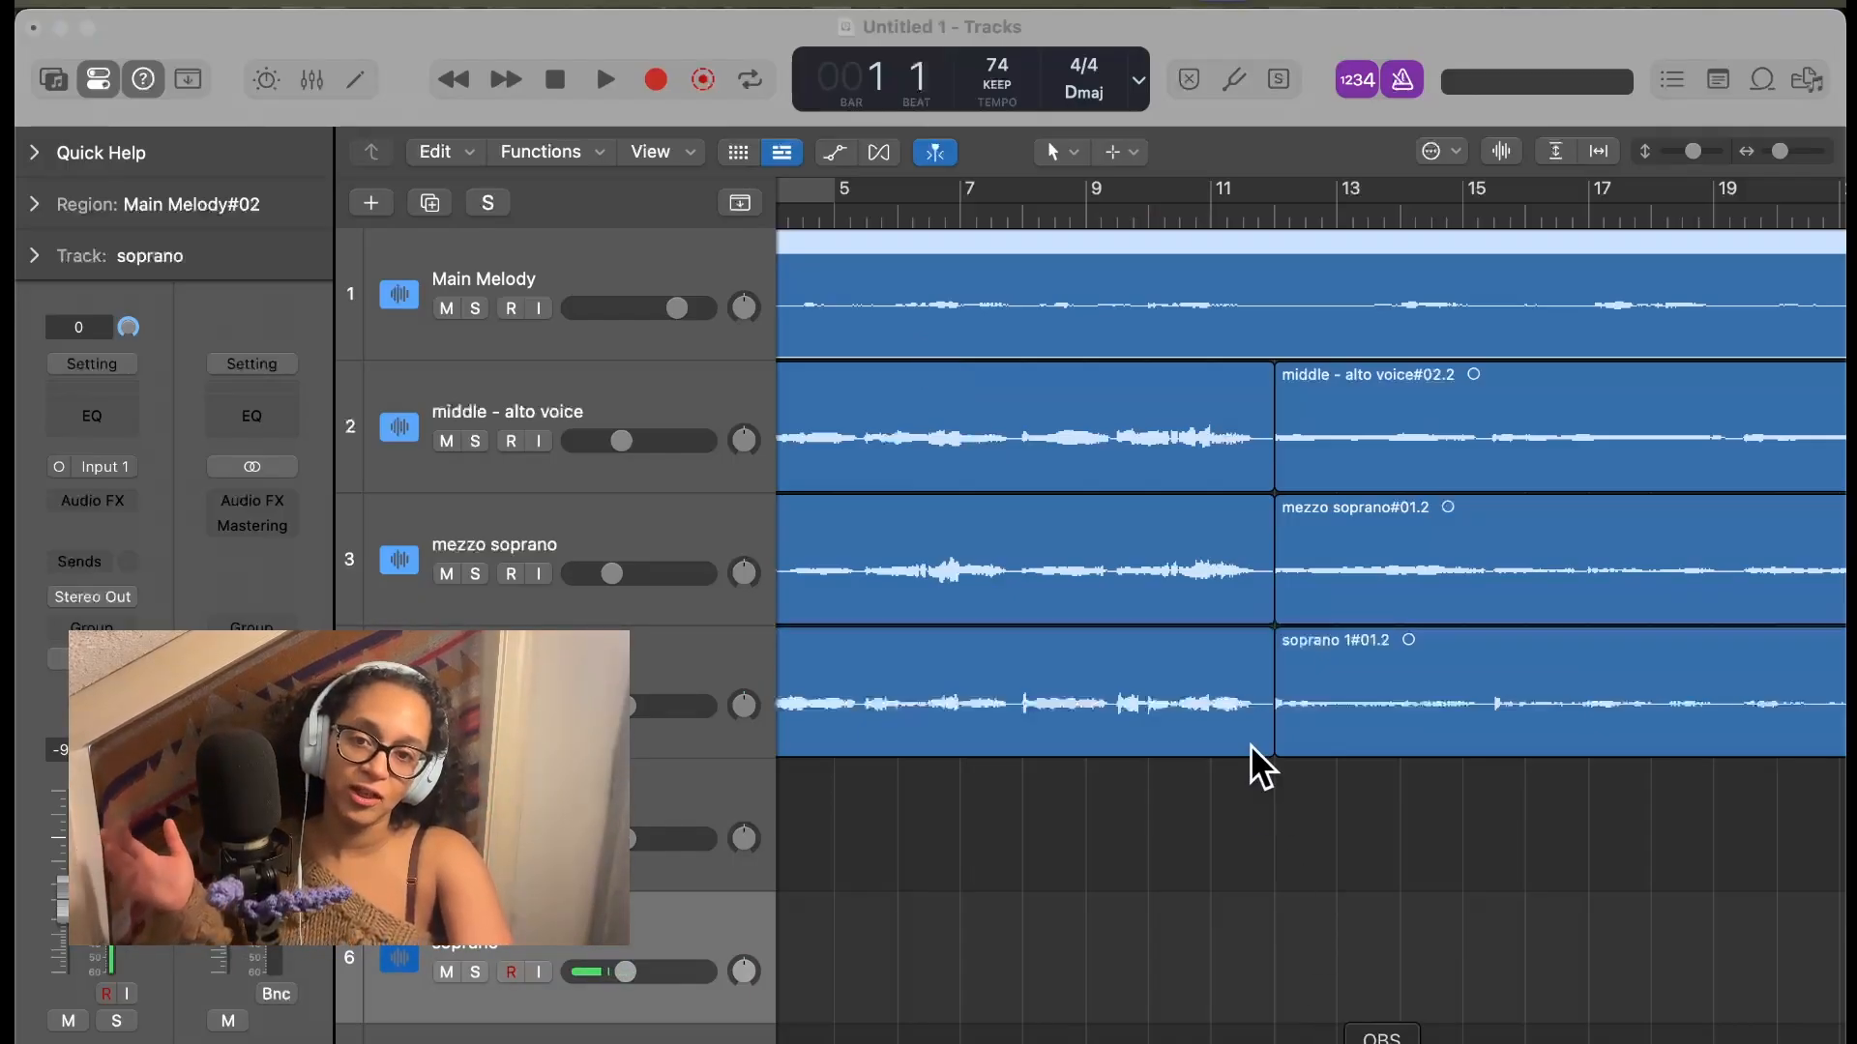